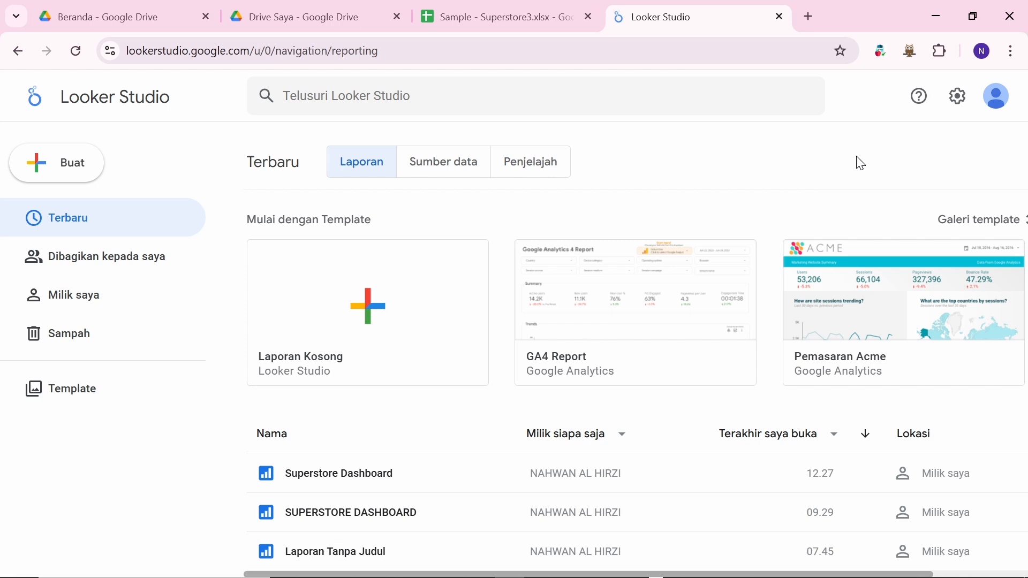
Step: Switch Looker Studio to the other Google account, whose list shows only 'Laporan Tanpa Judul'
{"action": "scroll", "coordinate": [577, 197], "scroll_direction": "down", "scroll_amount": 1}
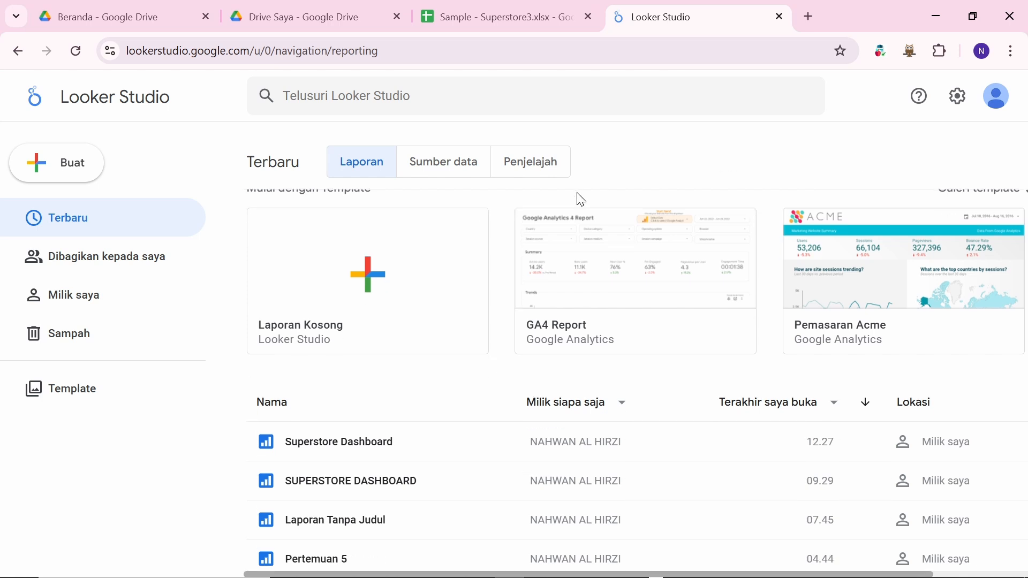
{"action": "scroll", "coordinate": [581, 200], "scroll_direction": "up", "scroll_amount": 1}
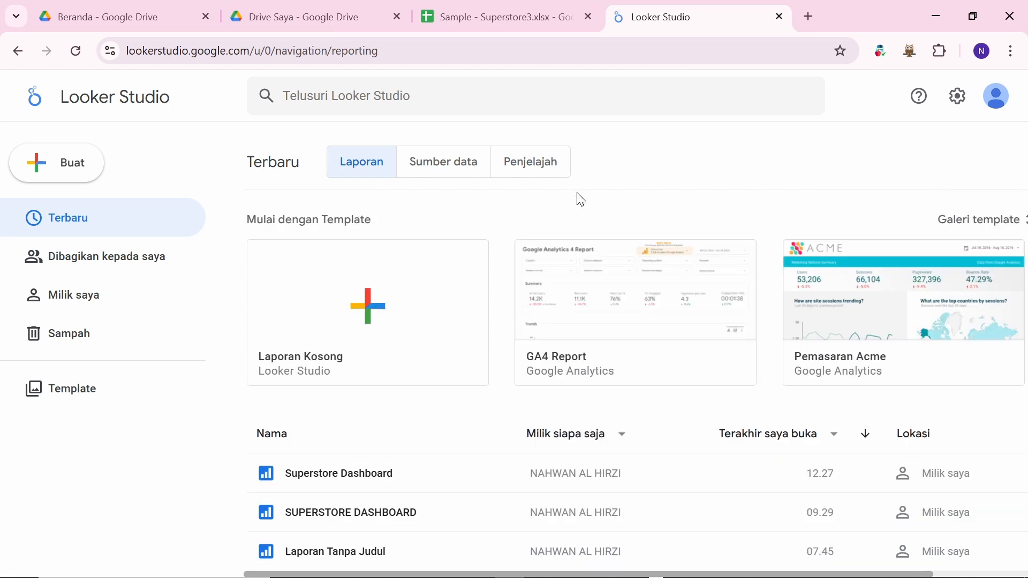
{"action": "left_click", "coordinate": [993, 106]}
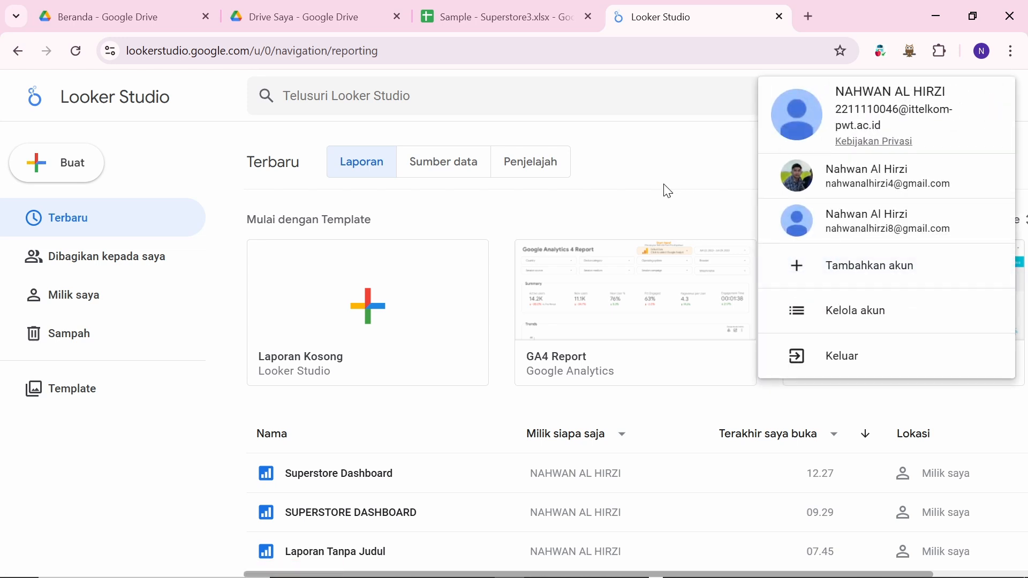
{"action": "left_click", "coordinate": [862, 220]}
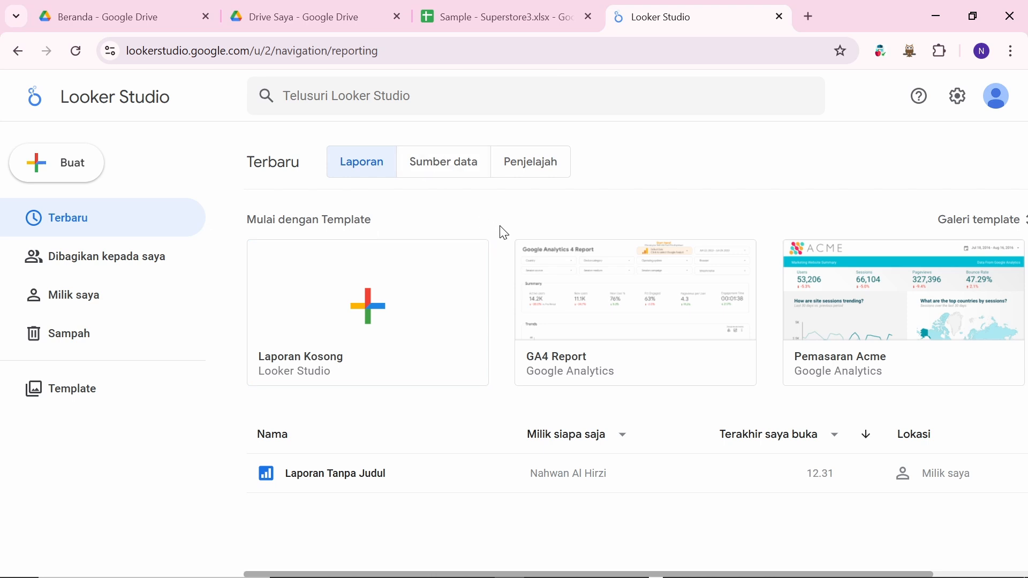
{"action": "mouse_move", "coordinate": [667, 576]}
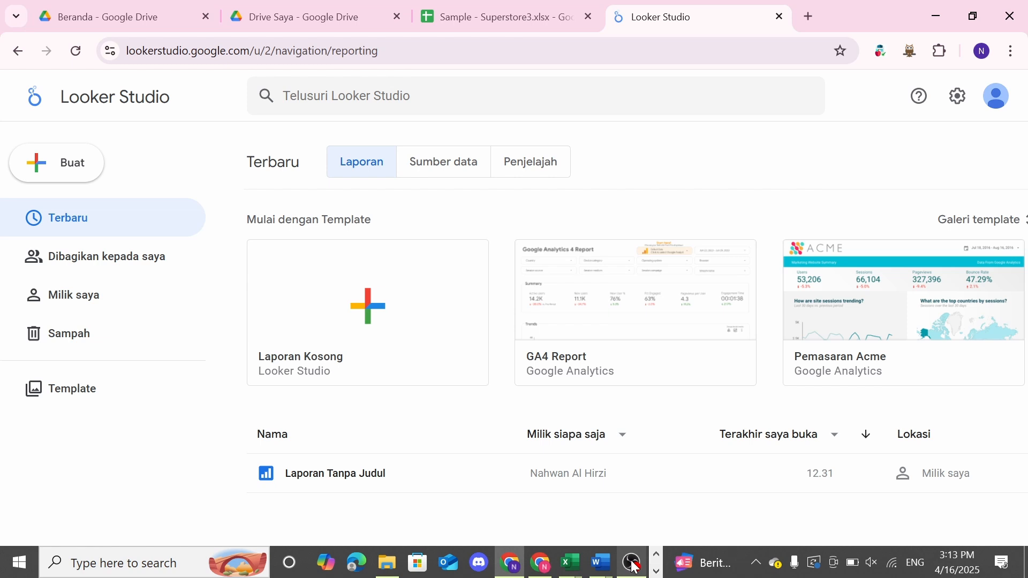
{"action": "mouse_move", "coordinate": [634, 565]}
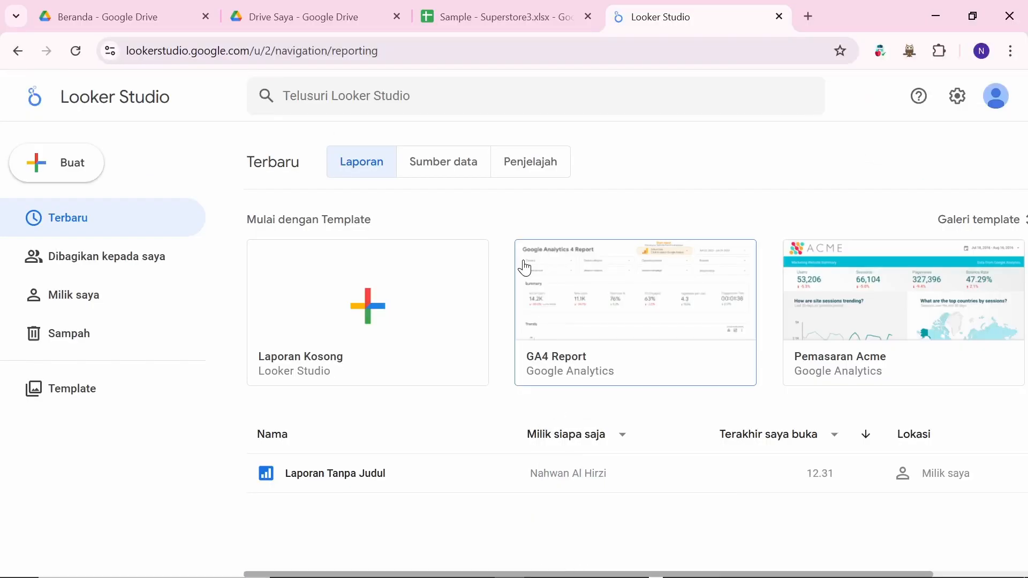
{"action": "key", "text": "alt+Tab"}
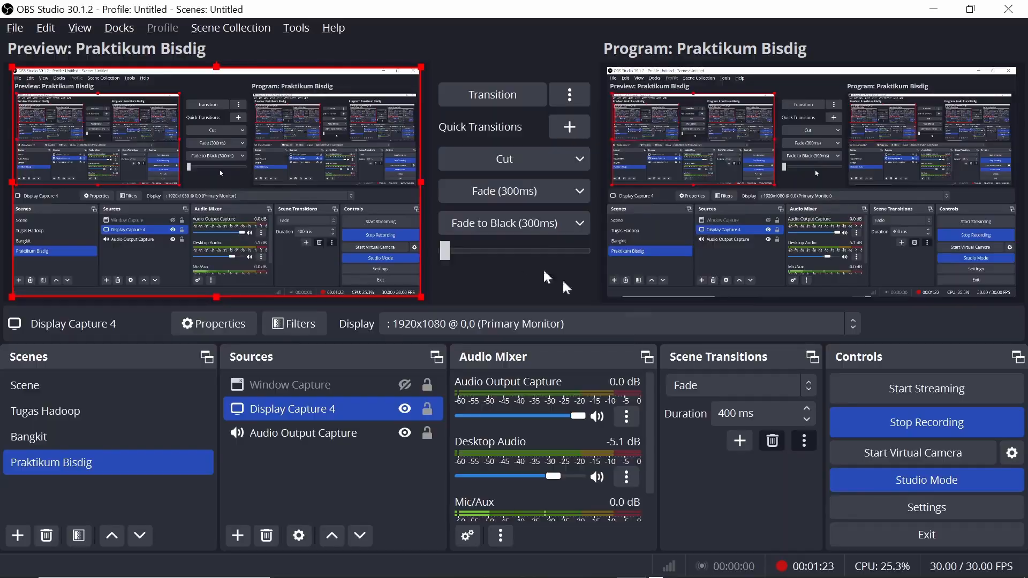
{"action": "key", "text": "alt+Tab"}
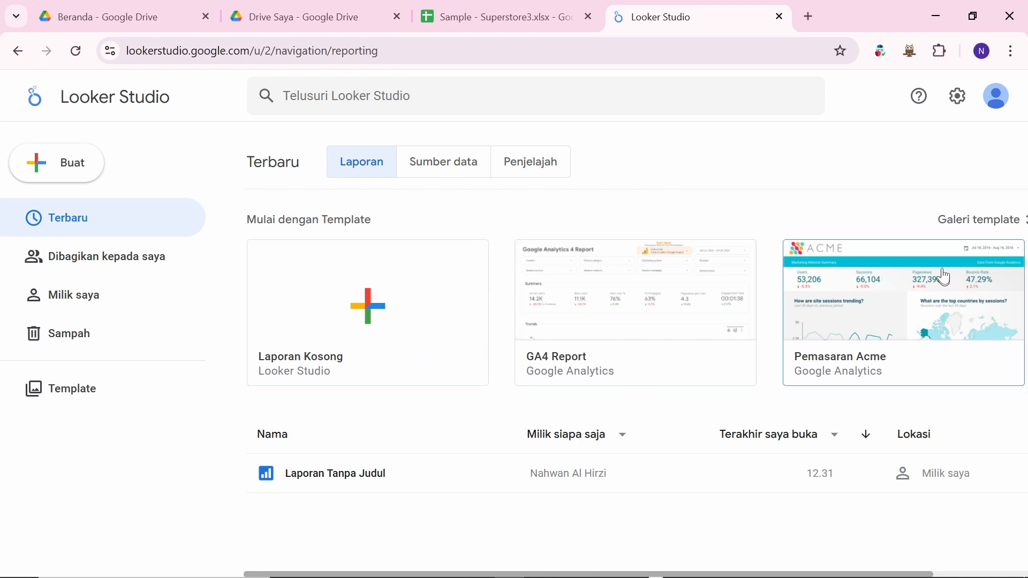
Step: Browse the template carousel, then open the full Galeri template and scroll through it
{"action": "scroll", "coordinate": [809, 310], "scroll_direction": "right", "scroll_amount": 3}
{"action": "scroll", "coordinate": [809, 309], "scroll_direction": "left", "scroll_amount": 2}
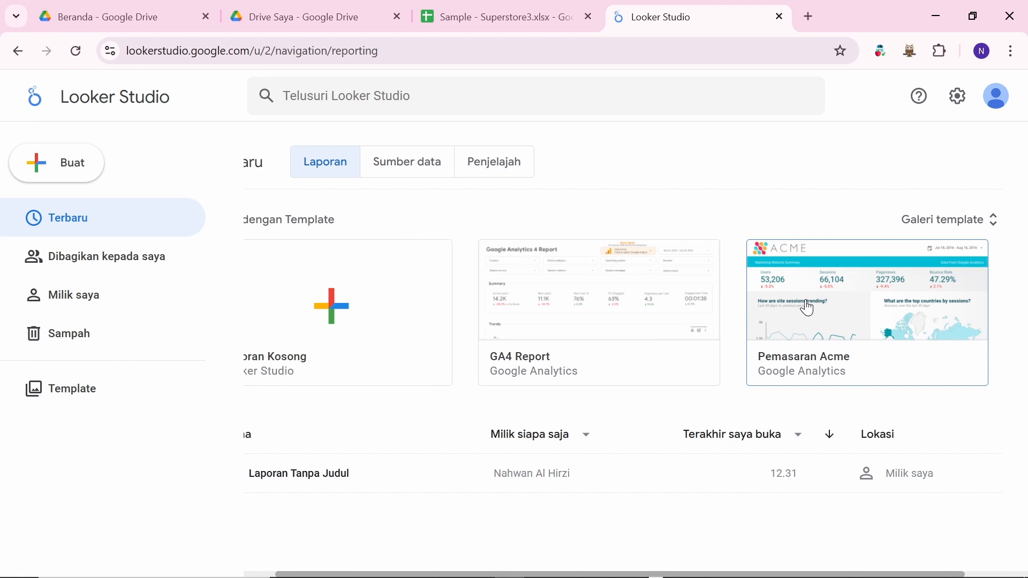
{"action": "scroll", "coordinate": [803, 333], "scroll_direction": "right", "scroll_amount": 2}
{"action": "scroll", "coordinate": [807, 335], "scroll_direction": "left", "scroll_amount": 1}
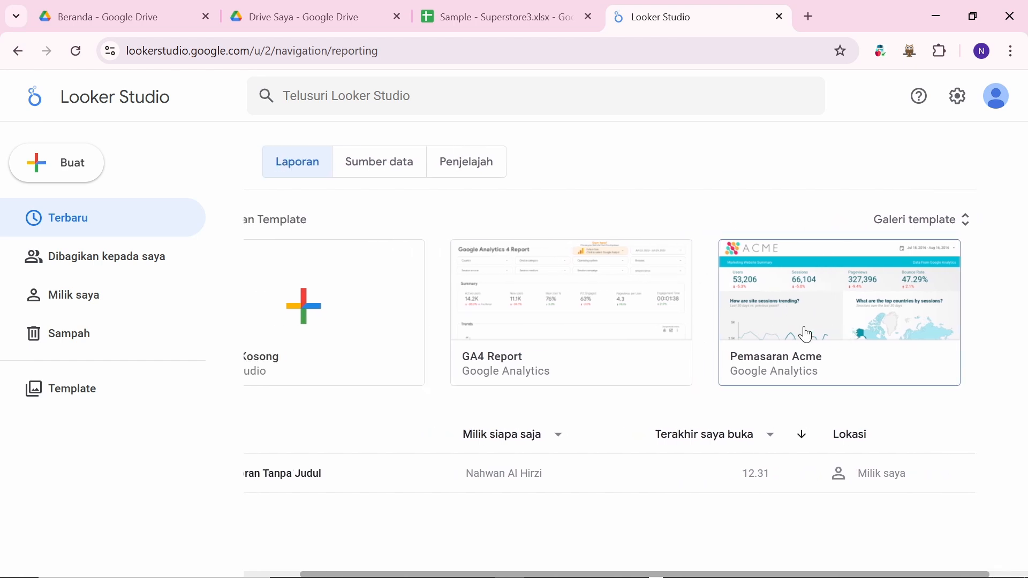
{"action": "scroll", "coordinate": [803, 332], "scroll_direction": "right", "scroll_amount": 1}
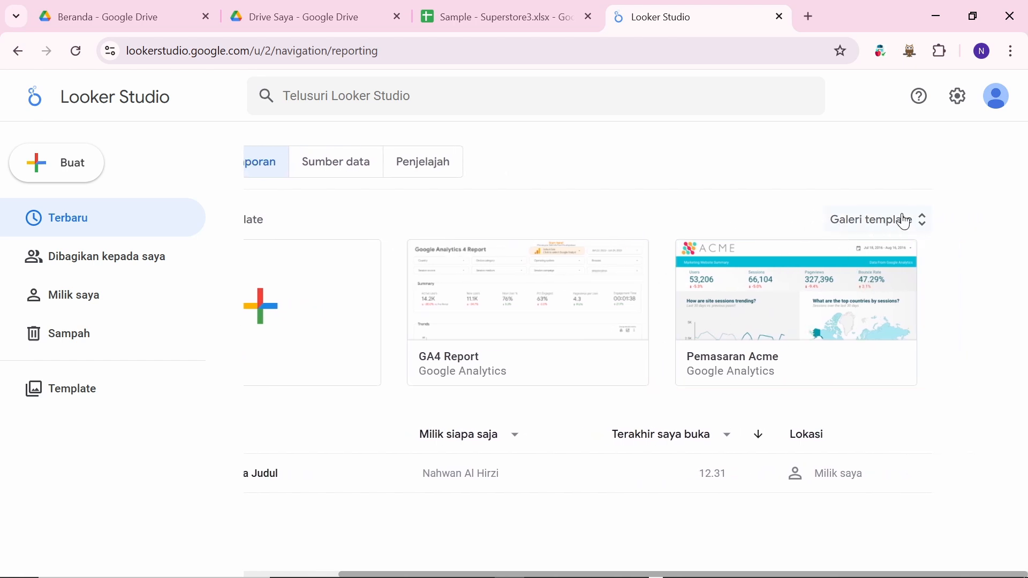
{"action": "scroll", "coordinate": [771, 203], "scroll_direction": "left", "scroll_amount": 2}
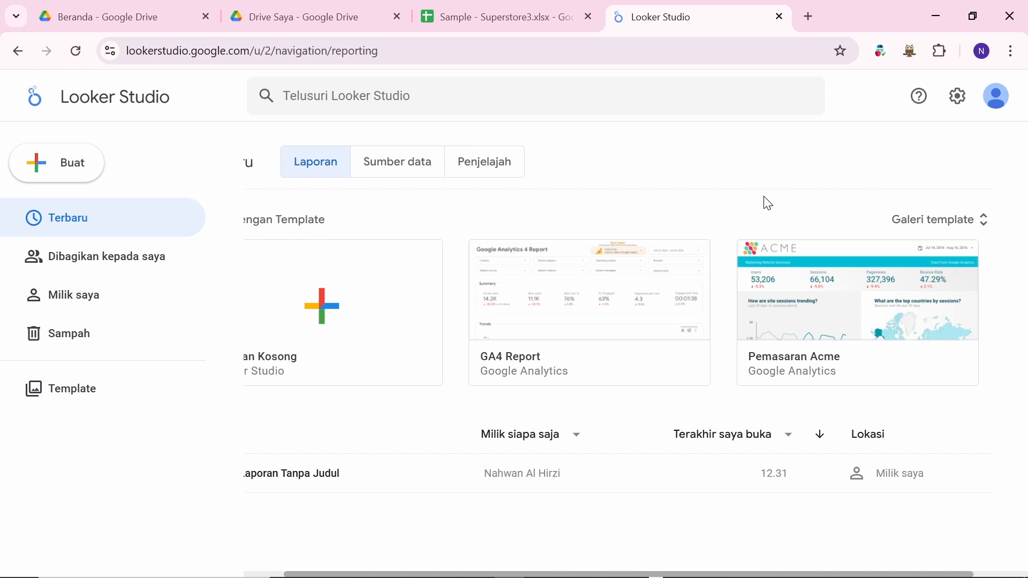
{"action": "left_click", "coordinate": [932, 225]}
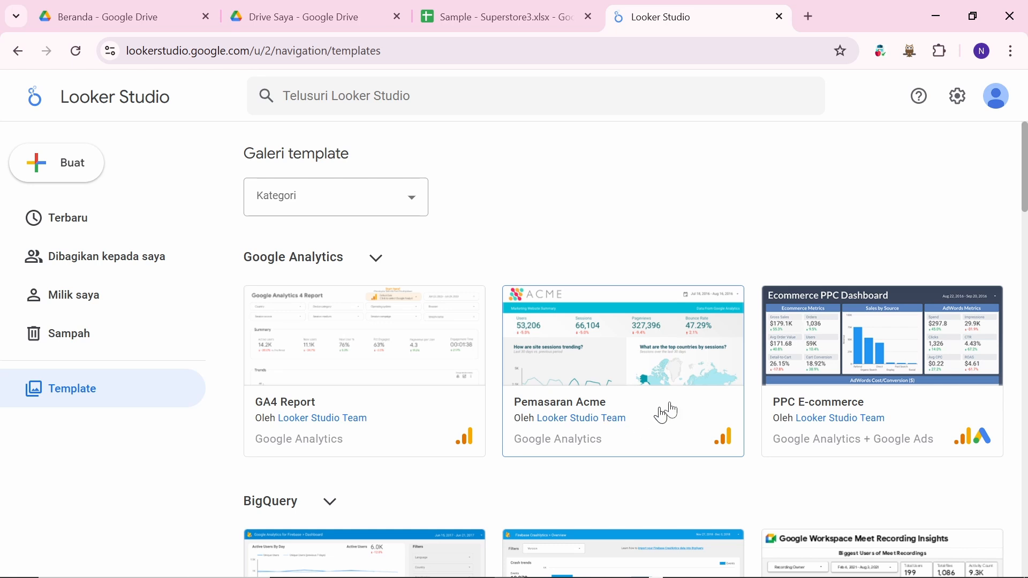
{"action": "scroll", "coordinate": [593, 372], "scroll_direction": "down", "scroll_amount": 5}
{"action": "scroll", "coordinate": [593, 371], "scroll_direction": "down", "scroll_amount": 9}
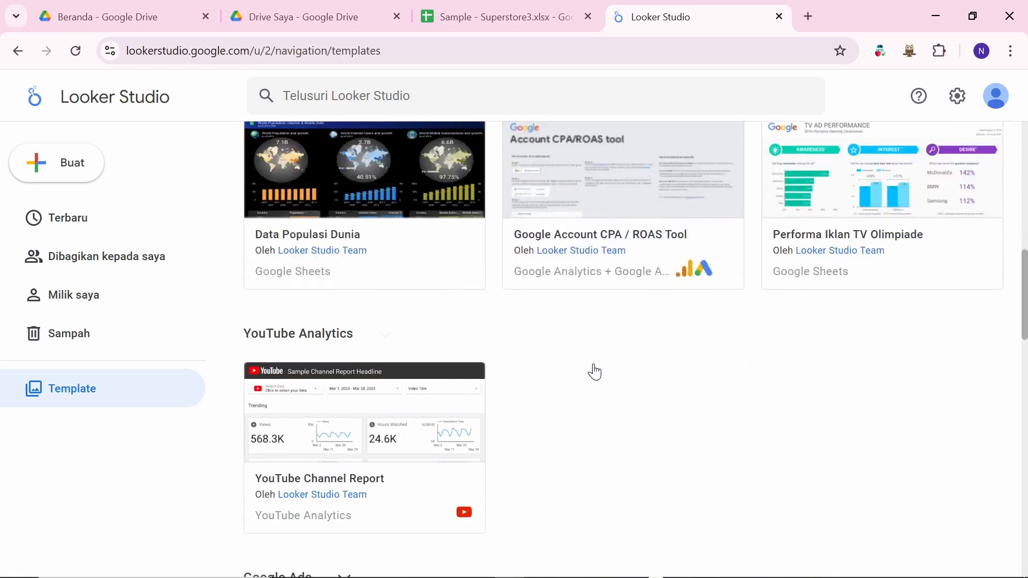
{"action": "scroll", "coordinate": [592, 369], "scroll_direction": "up", "scroll_amount": 15}
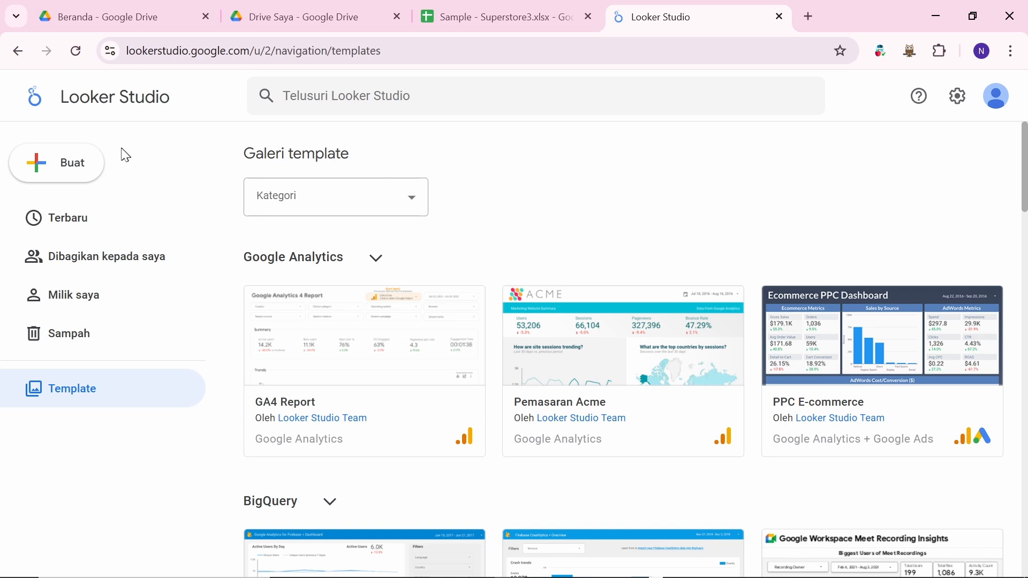
Step: Look over the Buat (create) options and the Kategori template filter list
{"action": "left_click", "coordinate": [83, 169]}
{"action": "left_click", "coordinate": [425, 169]}
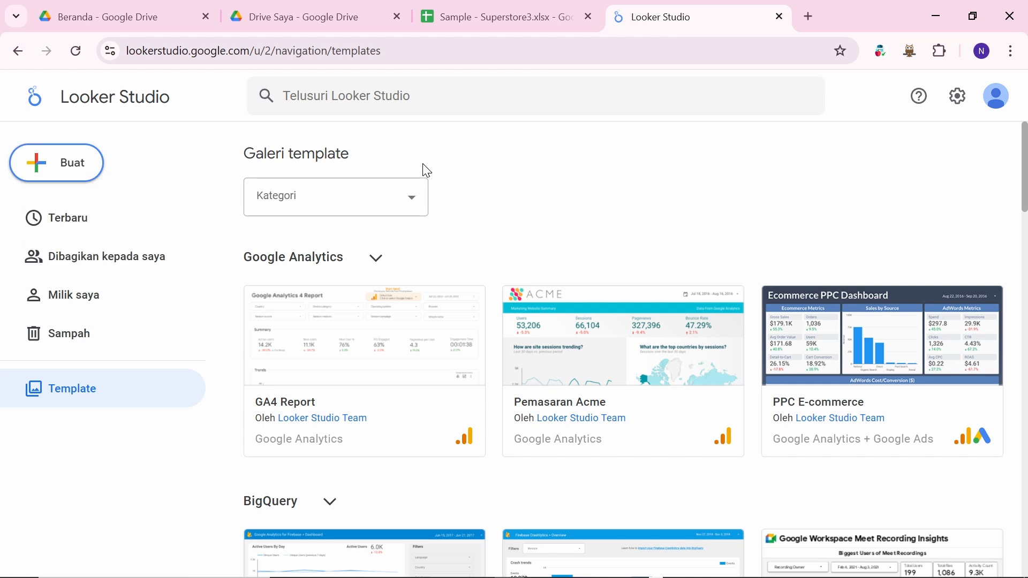
{"action": "left_click", "coordinate": [409, 200]}
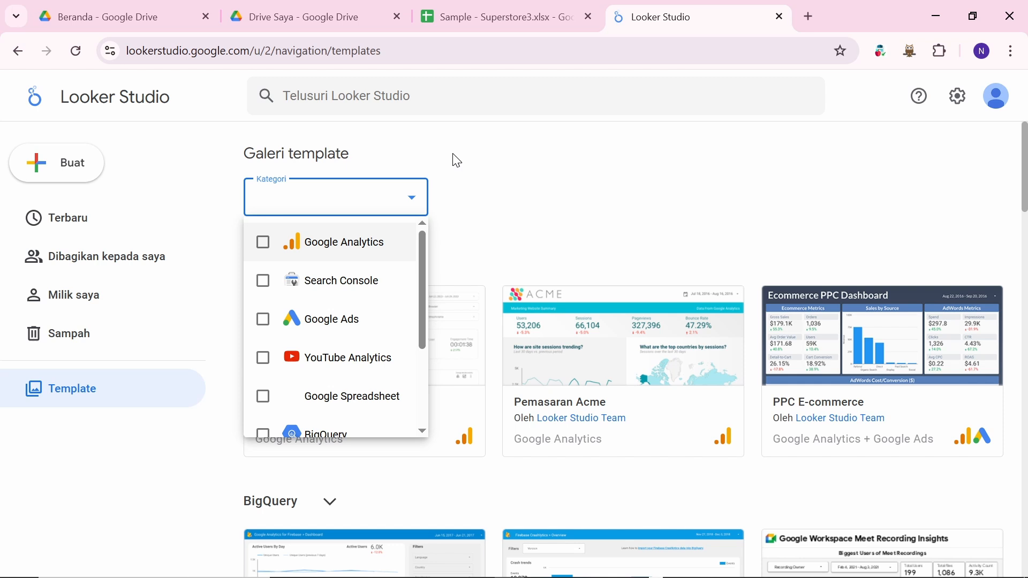
{"action": "left_click", "coordinate": [549, 168]}
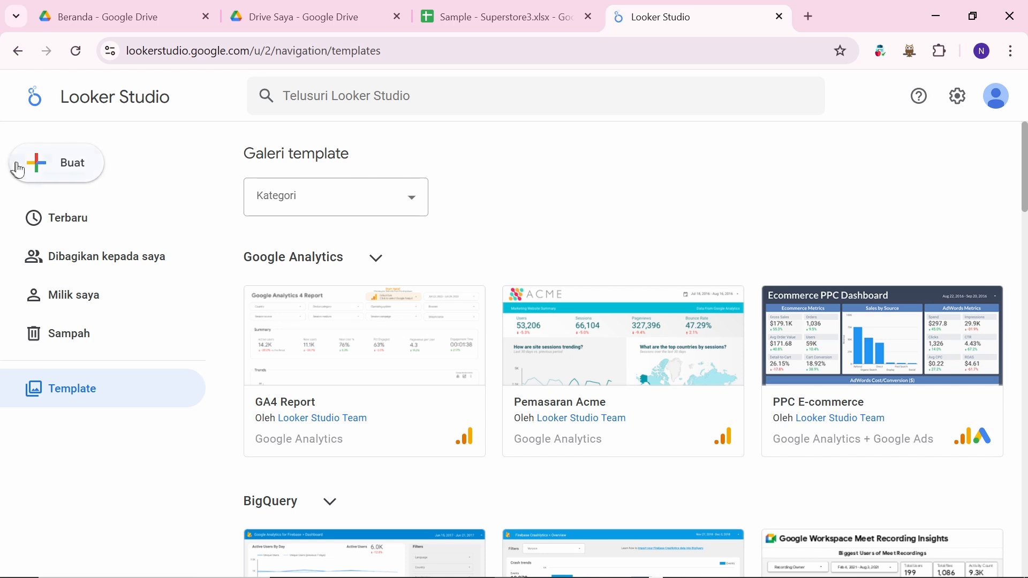
{"action": "scroll", "coordinate": [339, 383], "scroll_direction": "down", "scroll_amount": 3}
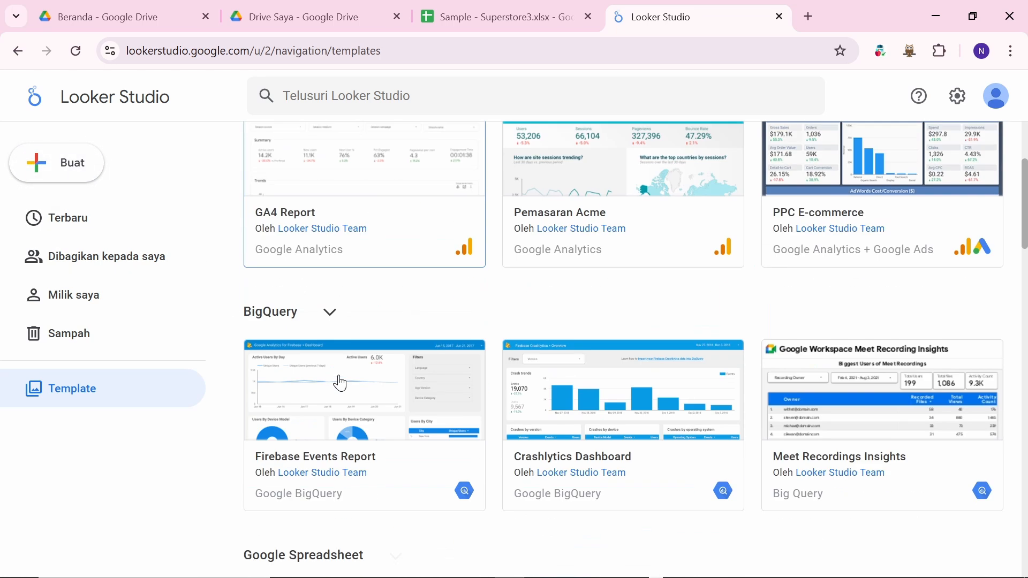
{"action": "scroll", "coordinate": [538, 303], "scroll_direction": "up", "scroll_amount": 3}
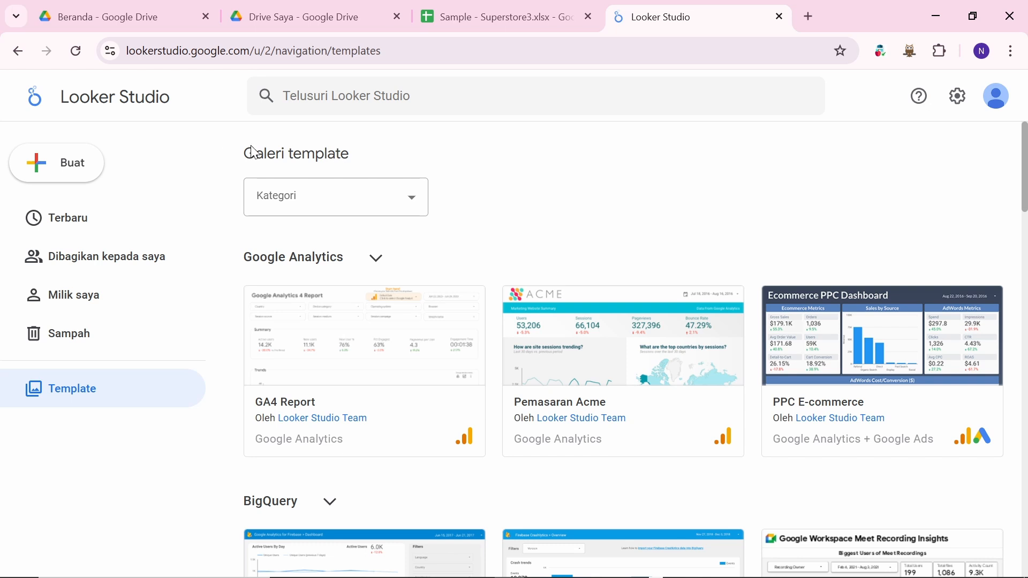
Step: Start a new blank report and scroll through the 'Tambahkan data ke laporan' connector list
{"action": "left_click", "coordinate": [59, 167]}
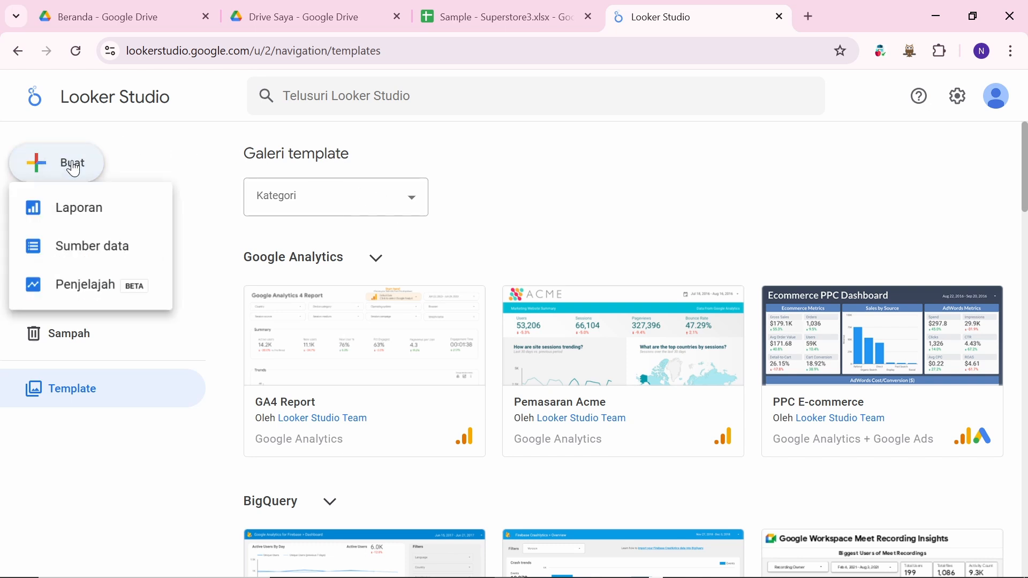
{"action": "left_click", "coordinate": [100, 210]}
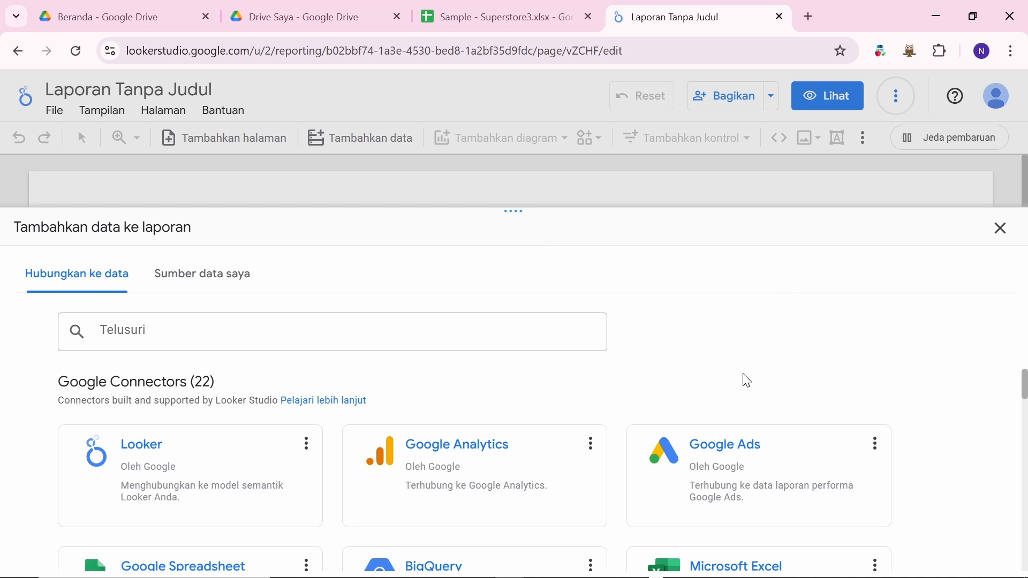
{"action": "scroll", "coordinate": [748, 381], "scroll_direction": "down", "scroll_amount": 1}
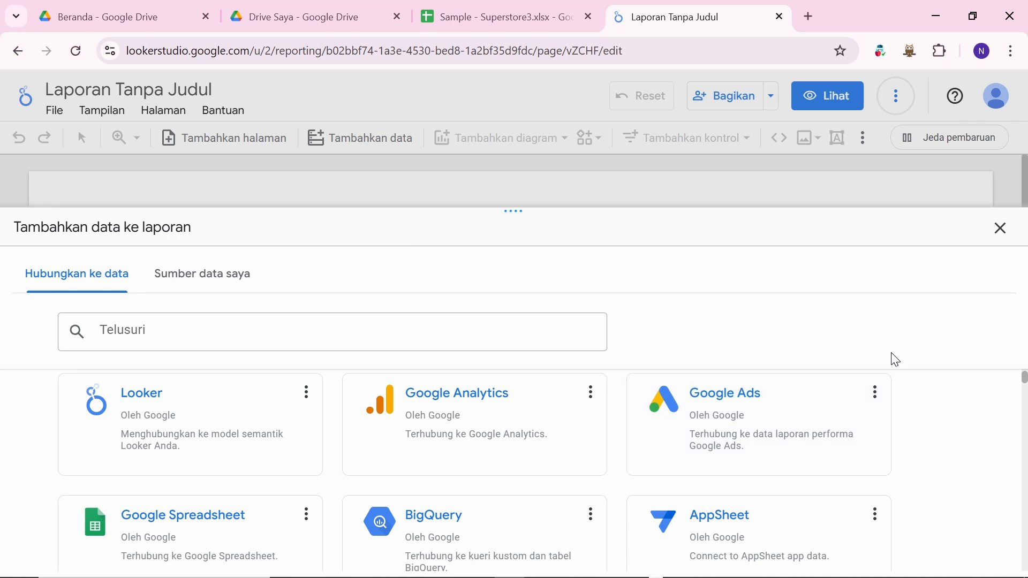
{"action": "mouse_move", "coordinate": [1023, 379]}
{"action": "left_mouse_down"}
{"action": "mouse_move", "coordinate": [1025, 392]}
{"action": "mouse_move", "coordinate": [1024, 381]}
{"action": "left_mouse_up"}
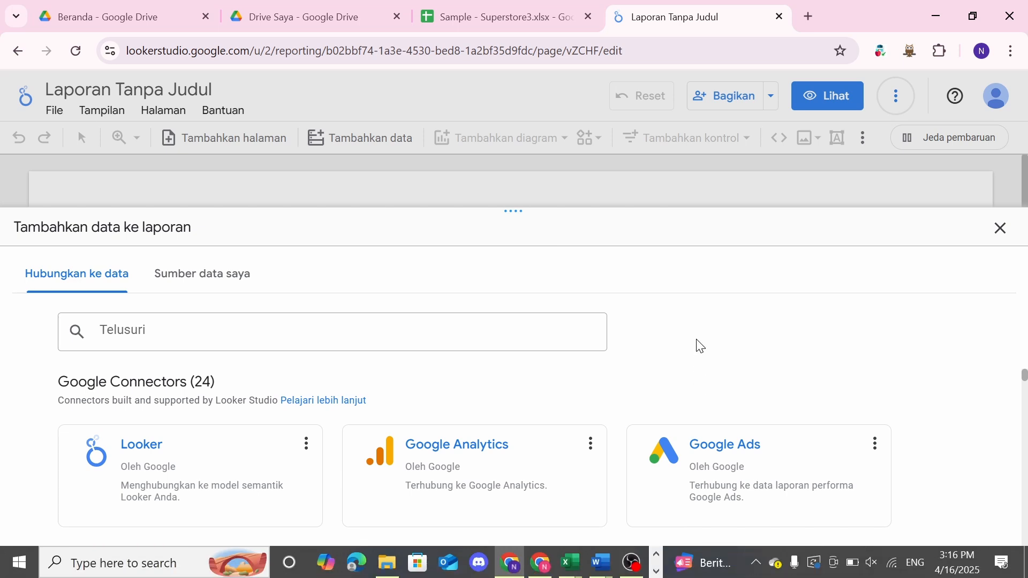
{"action": "scroll", "coordinate": [645, 477], "scroll_direction": "down", "scroll_amount": 2}
{"action": "scroll", "coordinate": [646, 483], "scroll_direction": "up", "scroll_amount": 2}
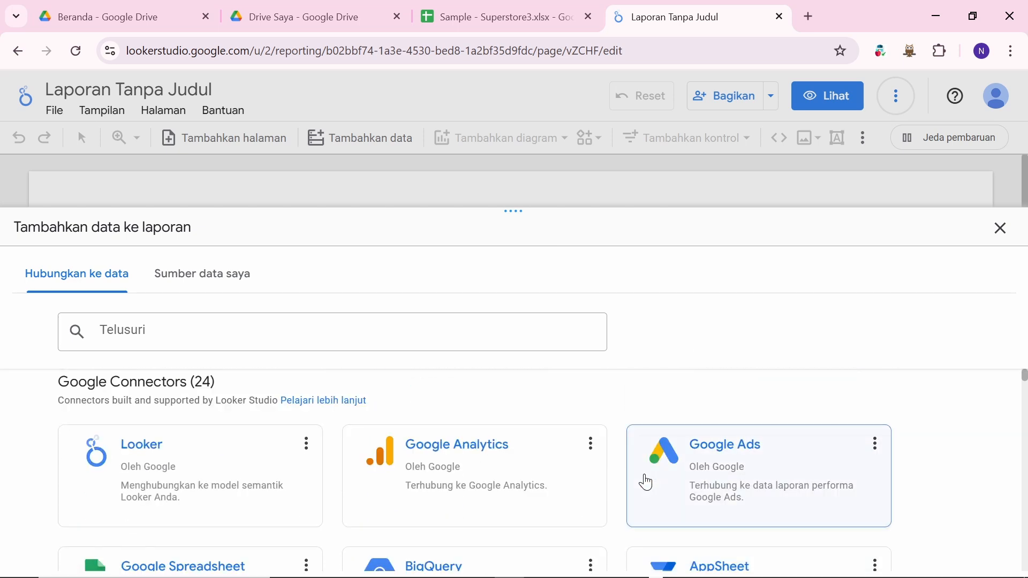
{"action": "scroll", "coordinate": [645, 482], "scroll_direction": "down", "scroll_amount": 2}
{"action": "scroll", "coordinate": [562, 444], "scroll_direction": "up", "scroll_amount": 2}
{"action": "scroll", "coordinate": [563, 446], "scroll_direction": "down", "scroll_amount": 4}
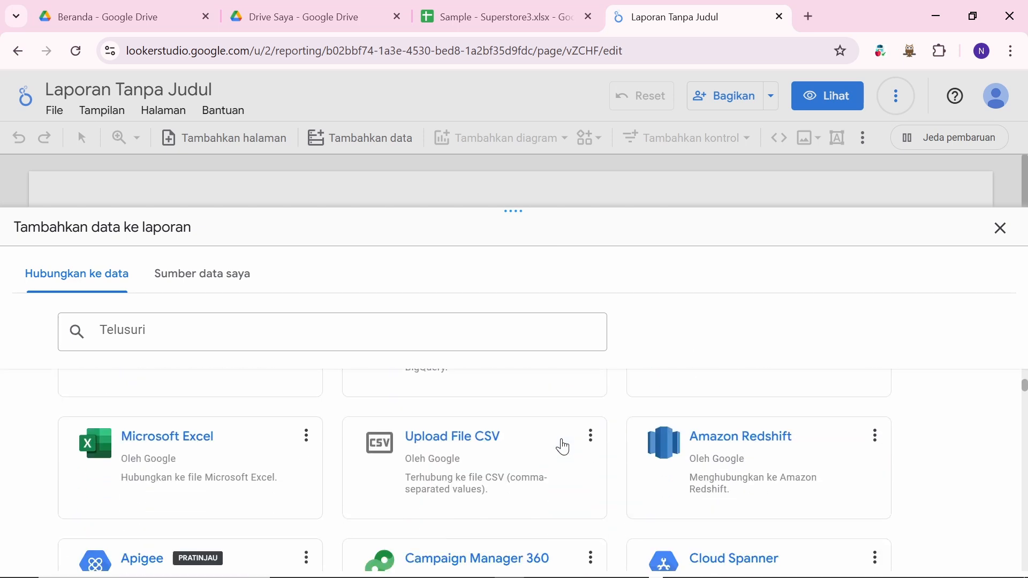
{"action": "scroll", "coordinate": [564, 447], "scroll_direction": "down", "scroll_amount": 2}
{"action": "scroll", "coordinate": [563, 447], "scroll_direction": "up", "scroll_amount": 2}
{"action": "scroll", "coordinate": [563, 447], "scroll_direction": "down", "scroll_amount": 3}
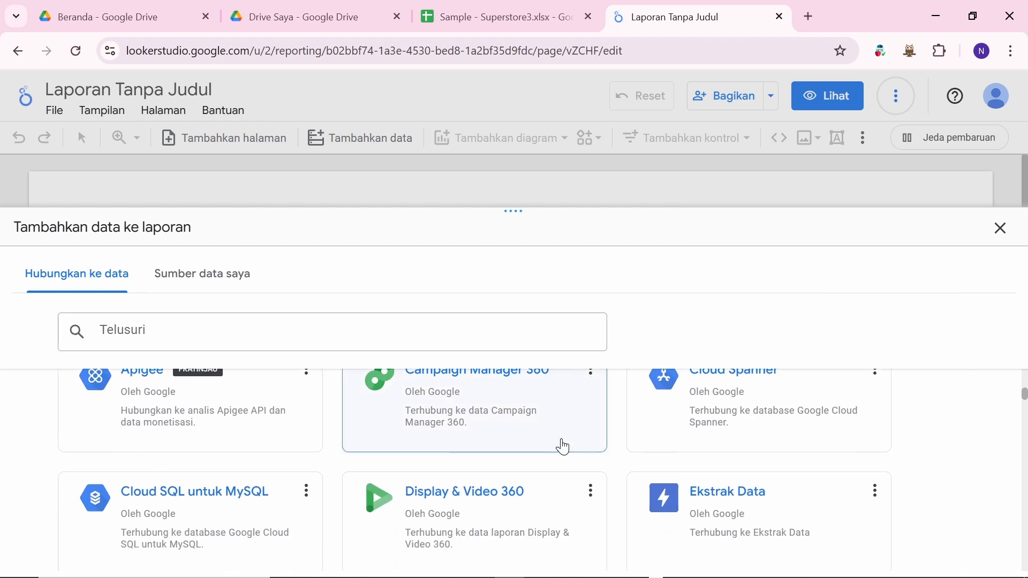
{"action": "scroll", "coordinate": [563, 447], "scroll_direction": "down", "scroll_amount": 1}
{"action": "scroll", "coordinate": [564, 447], "scroll_direction": "up", "scroll_amount": 7}
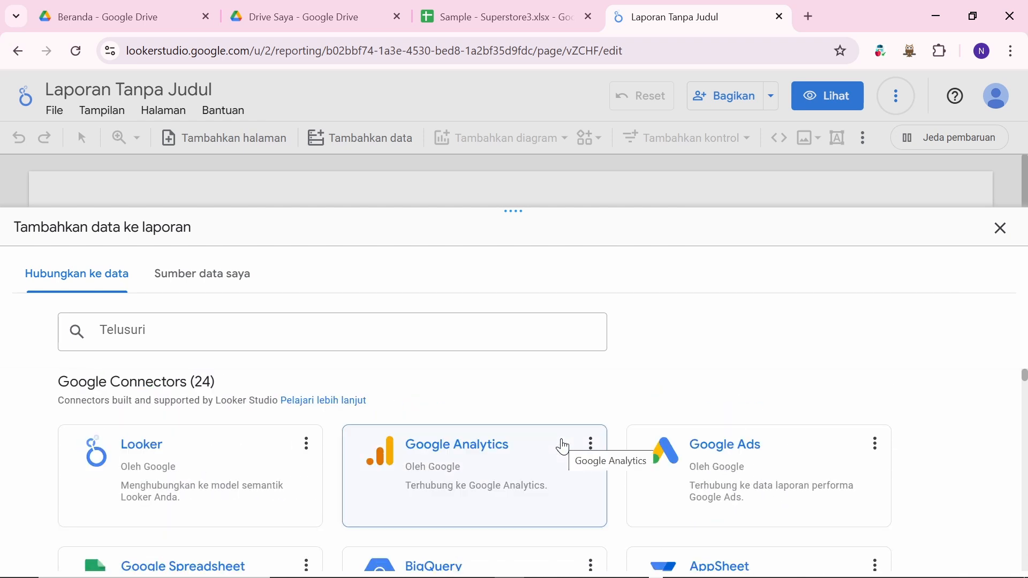
{"action": "scroll", "coordinate": [757, 373], "scroll_direction": "down", "scroll_amount": 3}
{"action": "scroll", "coordinate": [660, 436], "scroll_direction": "up", "scroll_amount": 3}
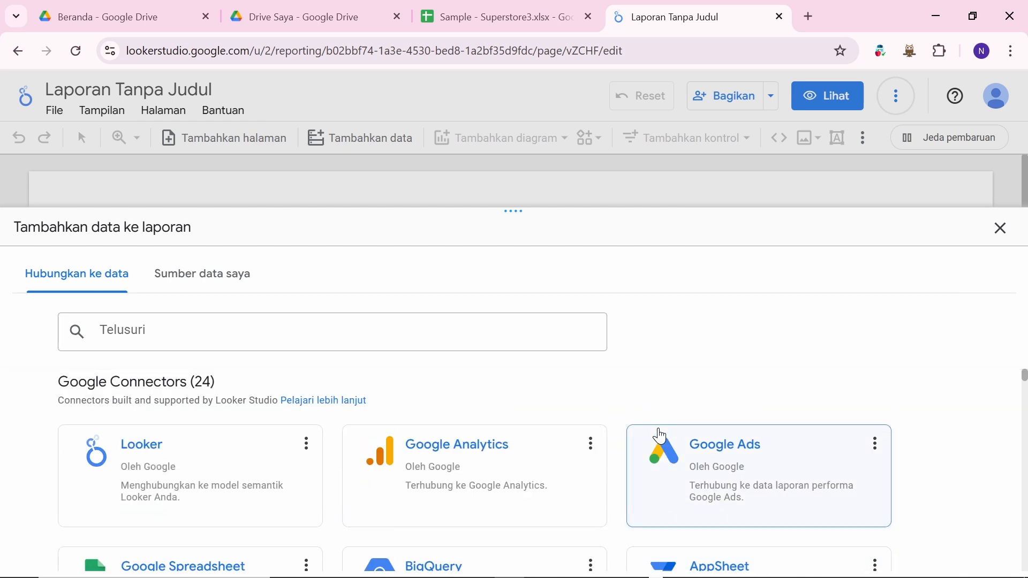
{"action": "scroll", "coordinate": [525, 454], "scroll_direction": "down", "scroll_amount": 3}
{"action": "scroll", "coordinate": [526, 454], "scroll_direction": "up", "scroll_amount": 3}
{"action": "scroll", "coordinate": [526, 455], "scroll_direction": "down", "scroll_amount": 4}
{"action": "scroll", "coordinate": [527, 455], "scroll_direction": "up", "scroll_amount": 4}
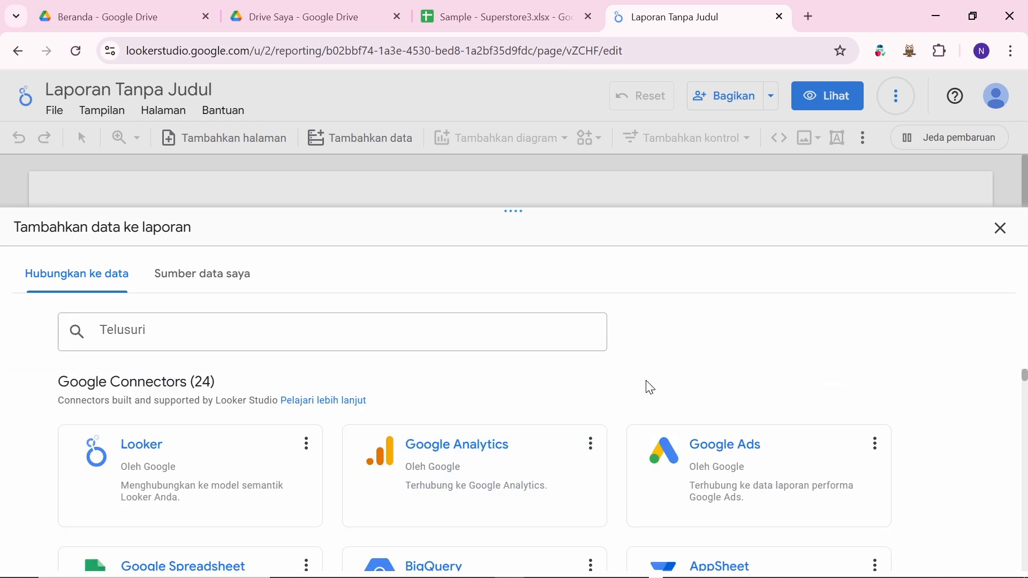
{"action": "scroll", "coordinate": [562, 391], "scroll_direction": "down", "scroll_amount": 1}
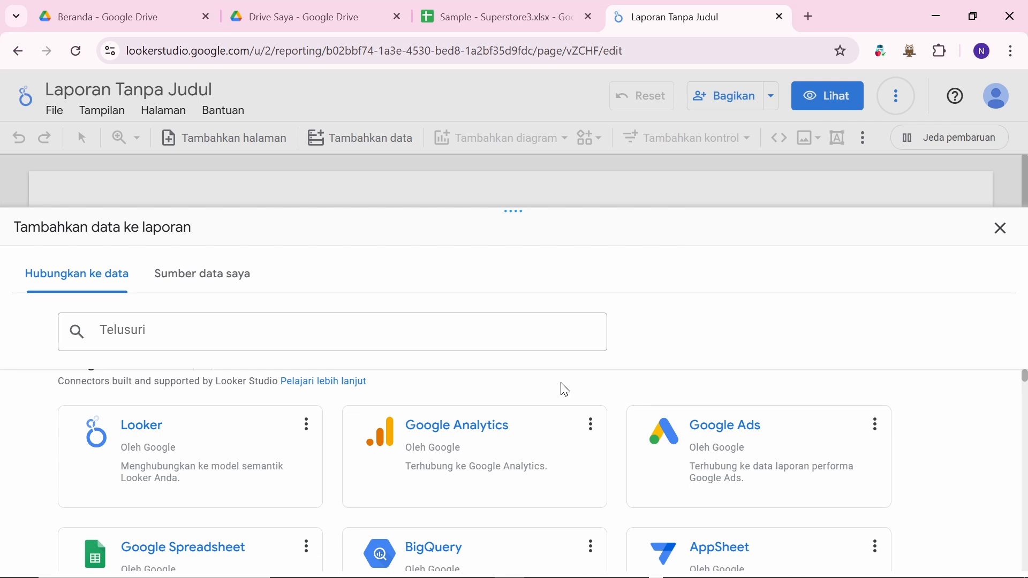
Step: Check the Sample - Superstore3 spreadsheet's File menu, then return to the untitled report
{"action": "left_click", "coordinate": [470, 13]}
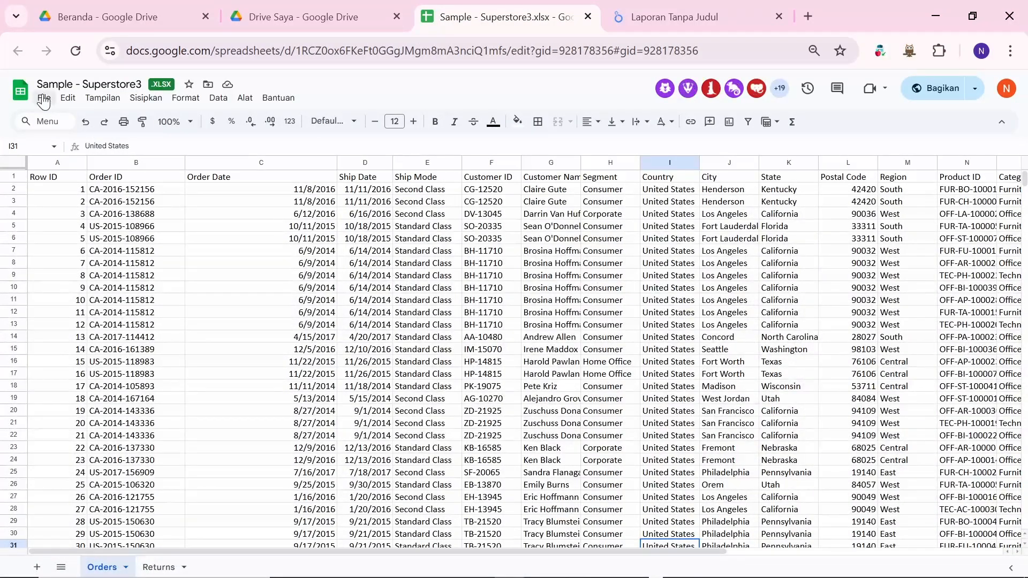
{"action": "left_click", "coordinate": [45, 98]}
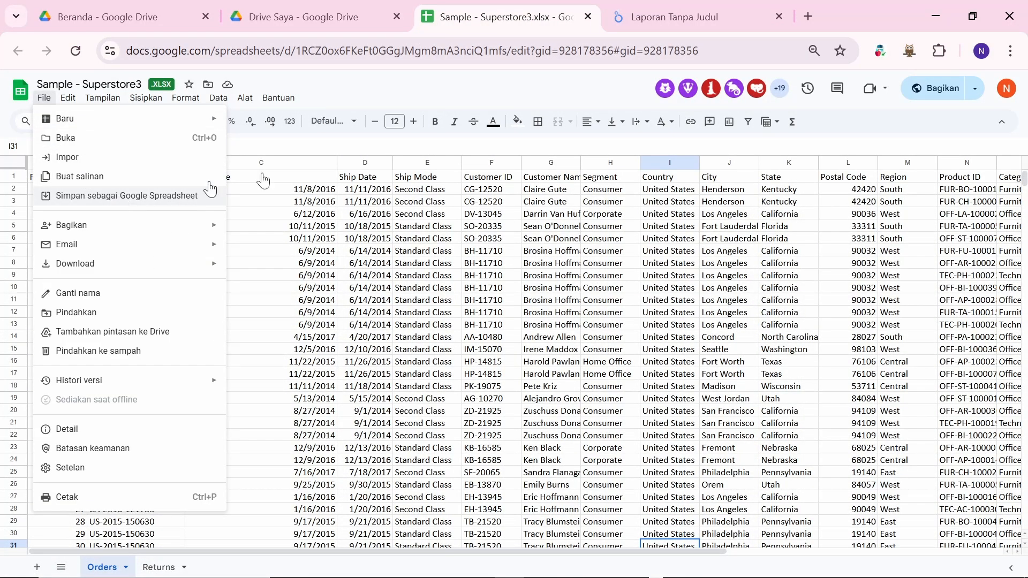
{"action": "left_click", "coordinate": [450, 88]}
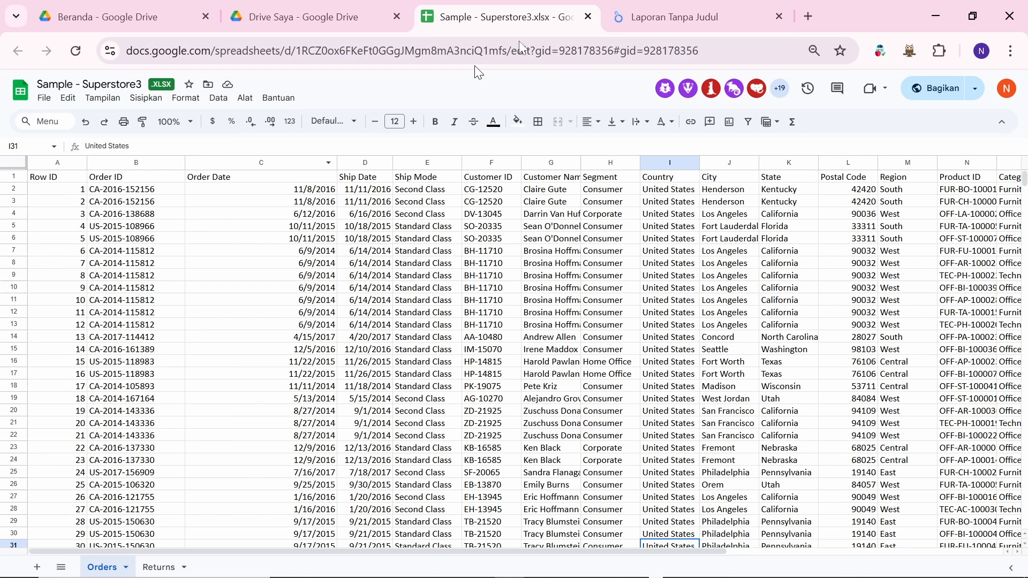
{"action": "left_click", "coordinate": [666, 7]}
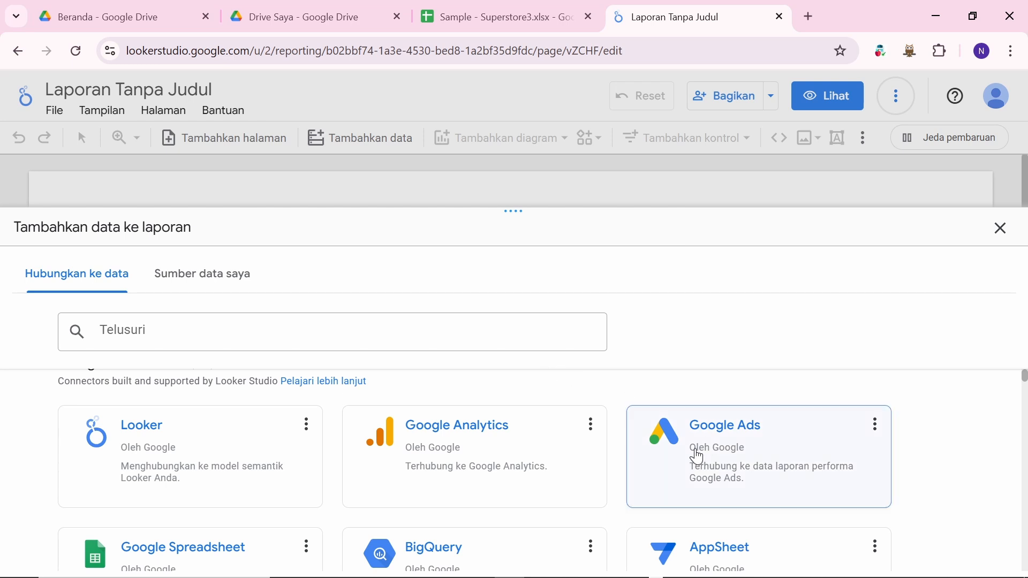
Step: Drag the add-data panel's top edge upward to make it taller
{"action": "scroll", "coordinate": [697, 454], "scroll_direction": "up", "scroll_amount": 1}
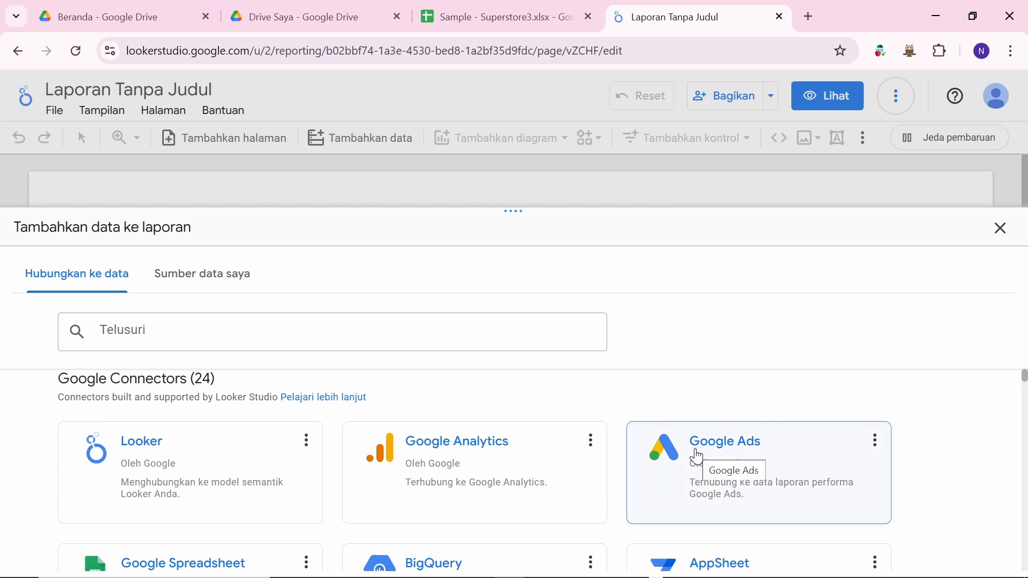
{"action": "scroll", "coordinate": [509, 467], "scroll_direction": "down", "scroll_amount": 2}
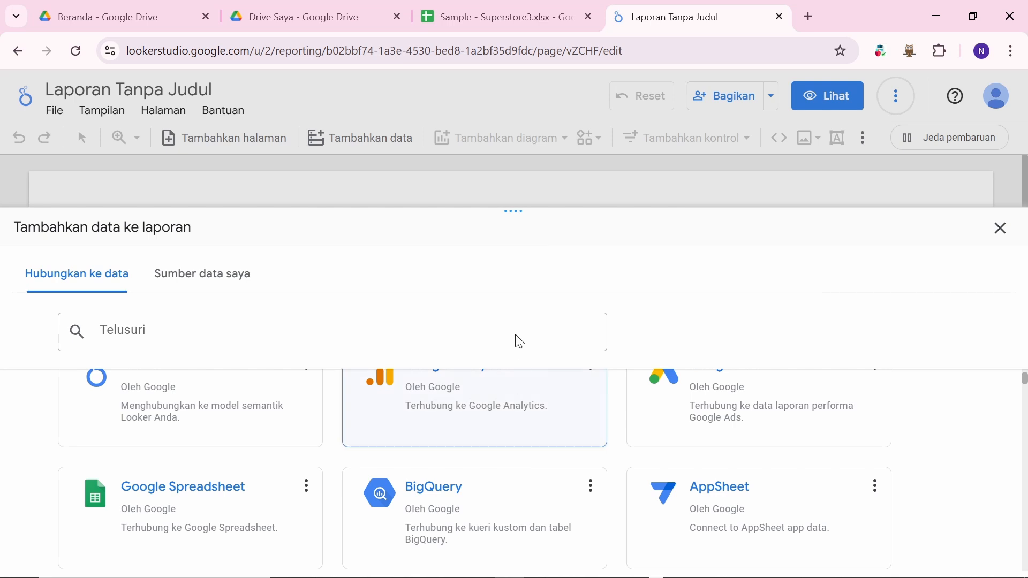
{"action": "left_click_drag", "start_coordinate": [515, 211], "coordinate": [546, 116]}
Step: Scroll through all 24 Google Connectors, down to Microsoft Excel and Upload File CSV
{"action": "scroll", "coordinate": [464, 420], "scroll_direction": "up", "scroll_amount": 2}
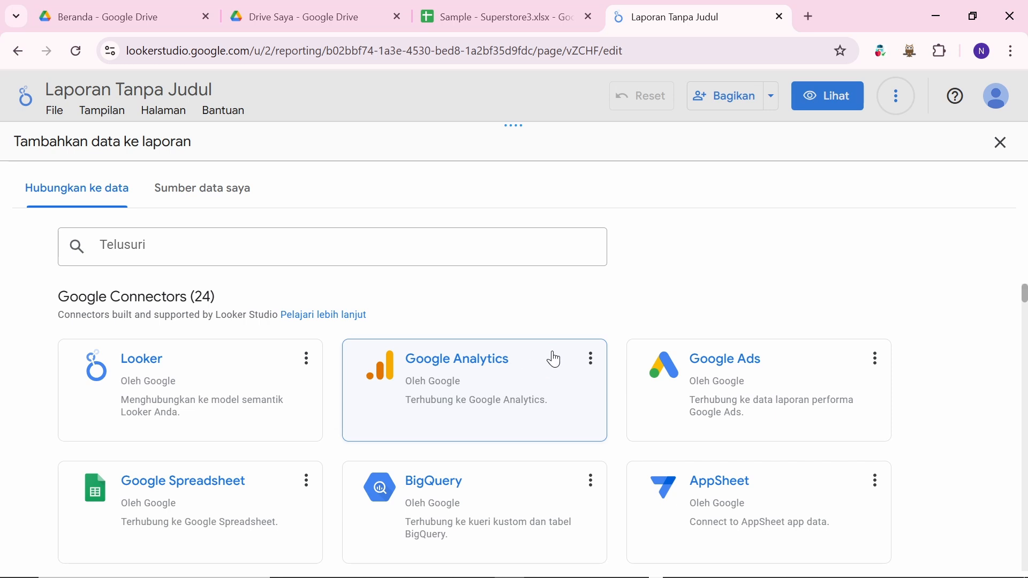
{"action": "scroll", "coordinate": [521, 447], "scroll_direction": "down", "scroll_amount": 5}
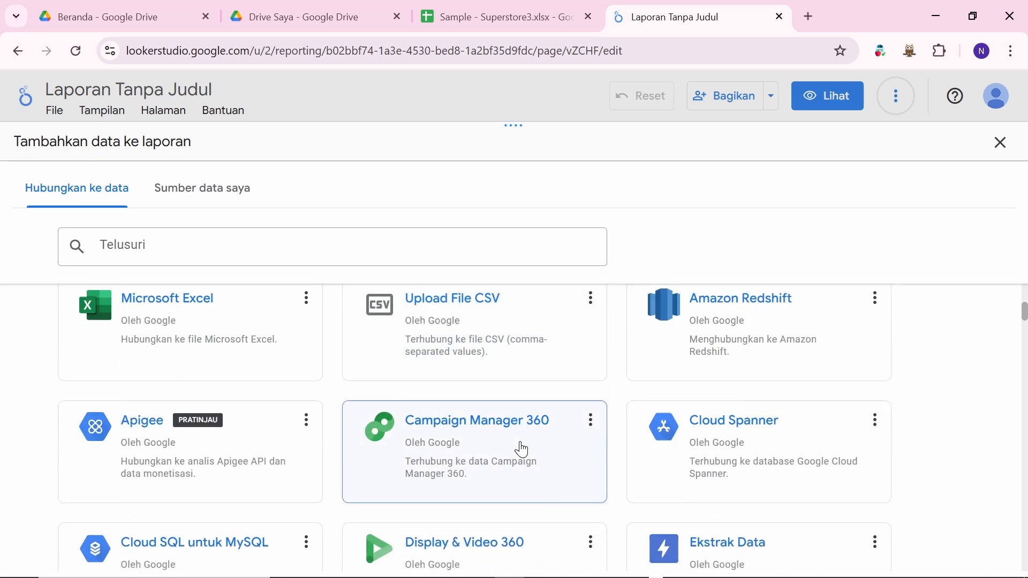
{"action": "scroll", "coordinate": [522, 450], "scroll_direction": "up", "scroll_amount": 4}
{"action": "scroll", "coordinate": [520, 449], "scroll_direction": "up", "scroll_amount": 1}
{"action": "scroll", "coordinate": [520, 448], "scroll_direction": "down", "scroll_amount": 5}
{"action": "scroll", "coordinate": [521, 447], "scroll_direction": "up", "scroll_amount": 5}
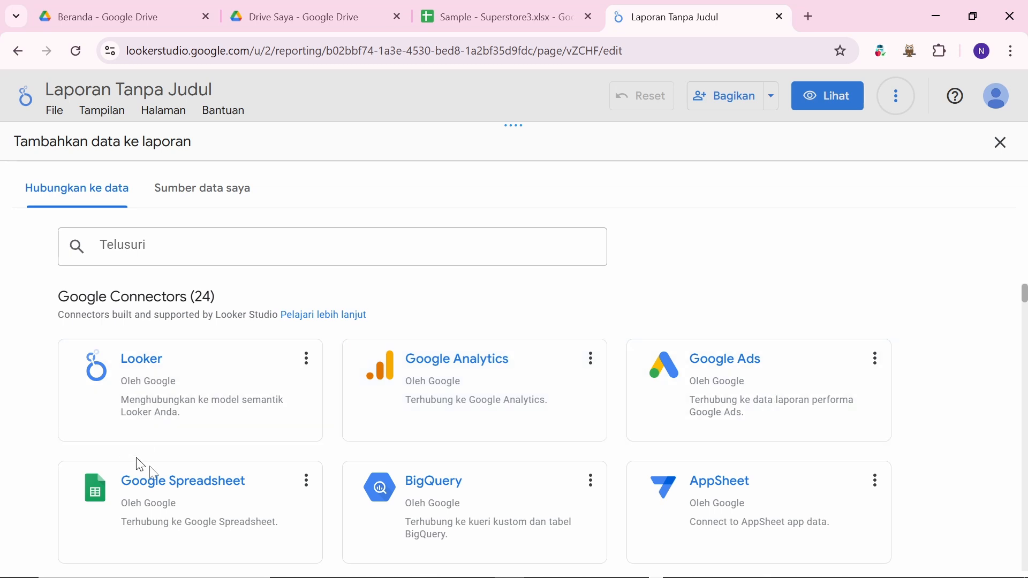
{"action": "scroll", "coordinate": [300, 488], "scroll_direction": "down", "scroll_amount": 1}
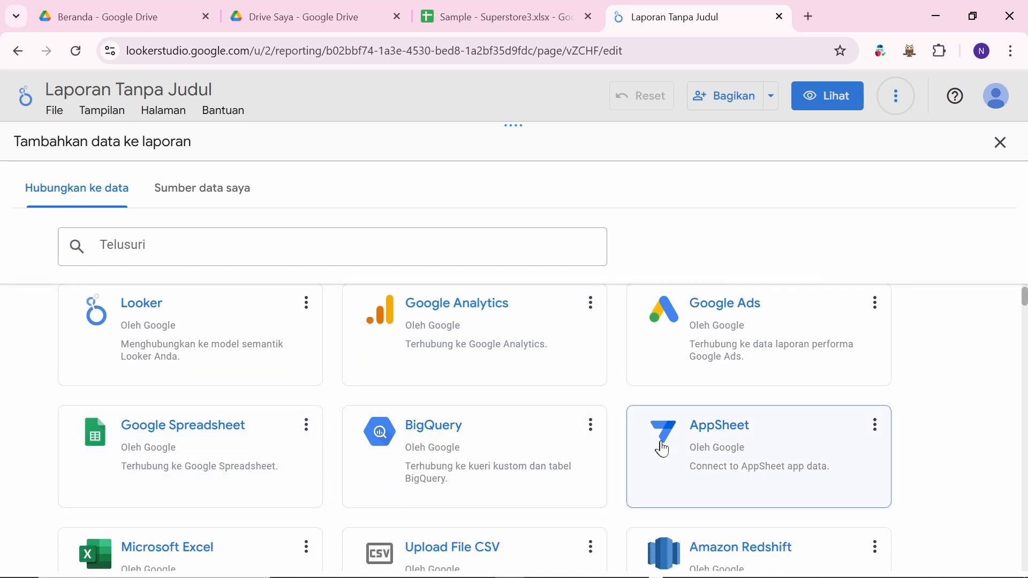
{"action": "scroll", "coordinate": [571, 451], "scroll_direction": "down", "scroll_amount": 2}
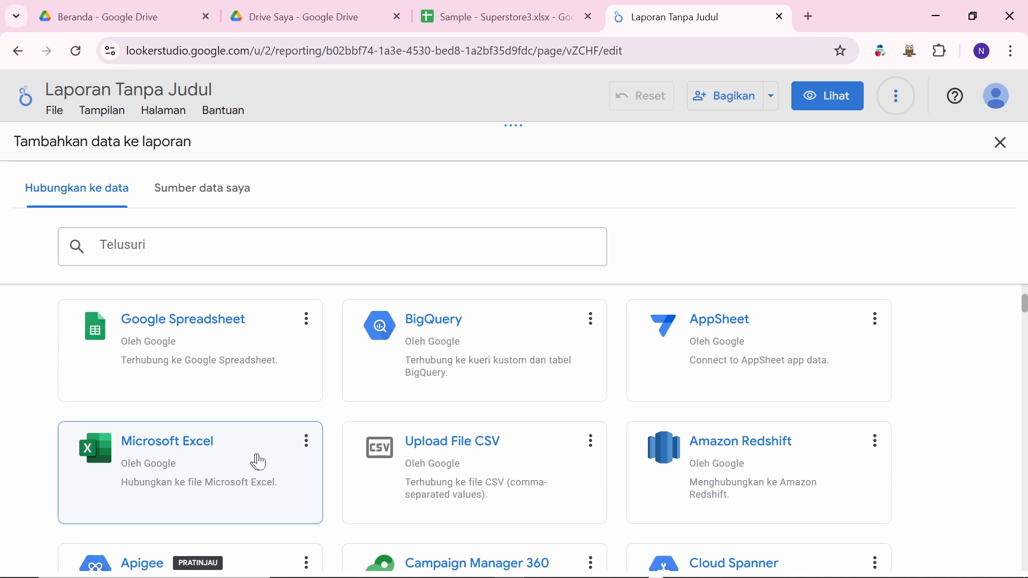
{"action": "scroll", "coordinate": [421, 474], "scroll_direction": "down", "scroll_amount": 3}
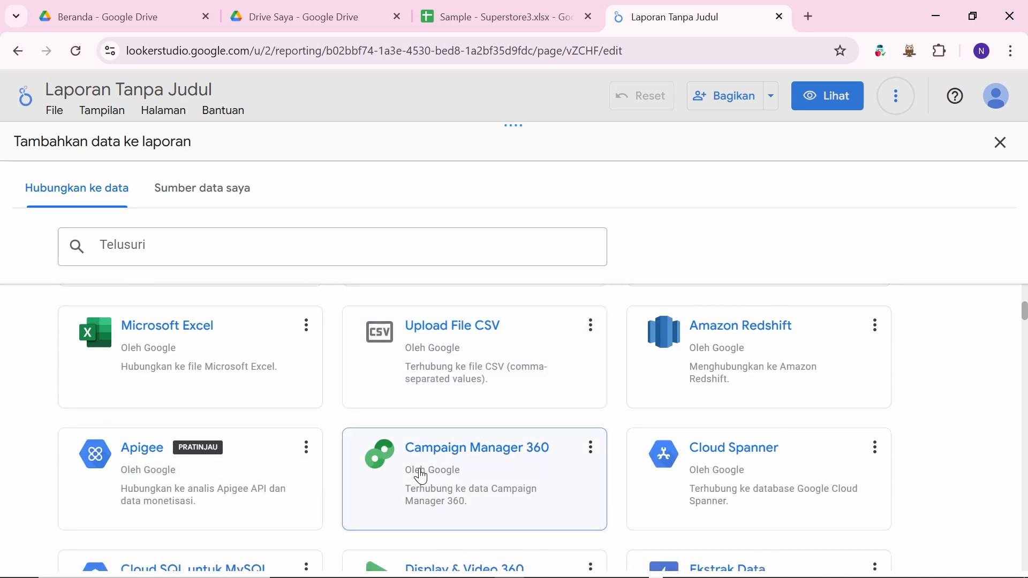
{"action": "scroll", "coordinate": [420, 475], "scroll_direction": "down", "scroll_amount": 4}
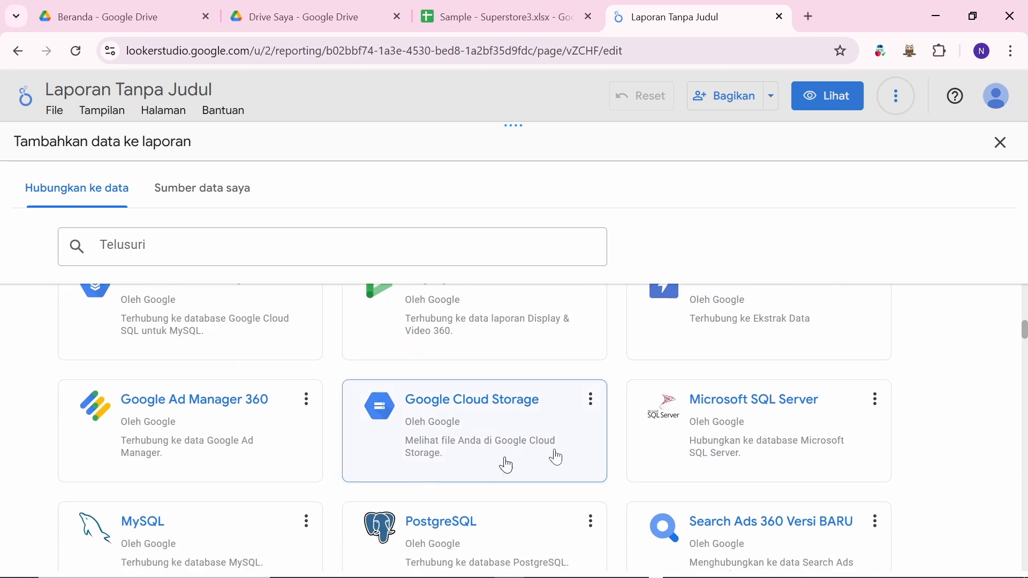
{"action": "scroll", "coordinate": [452, 413], "scroll_direction": "down", "scroll_amount": 3}
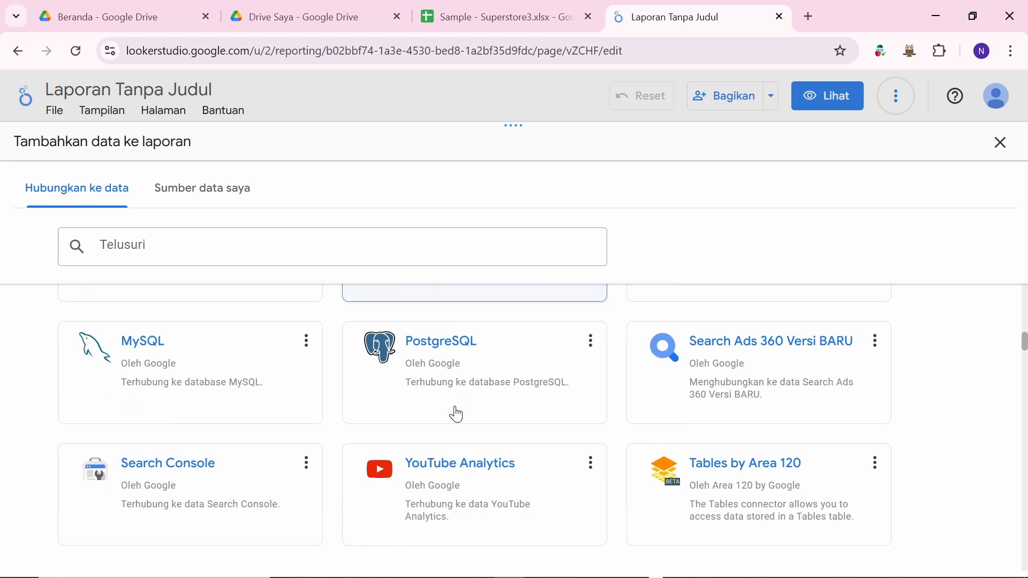
{"action": "scroll", "coordinate": [373, 399], "scroll_direction": "down", "scroll_amount": 2}
{"action": "scroll", "coordinate": [521, 407], "scroll_direction": "down", "scroll_amount": 4}
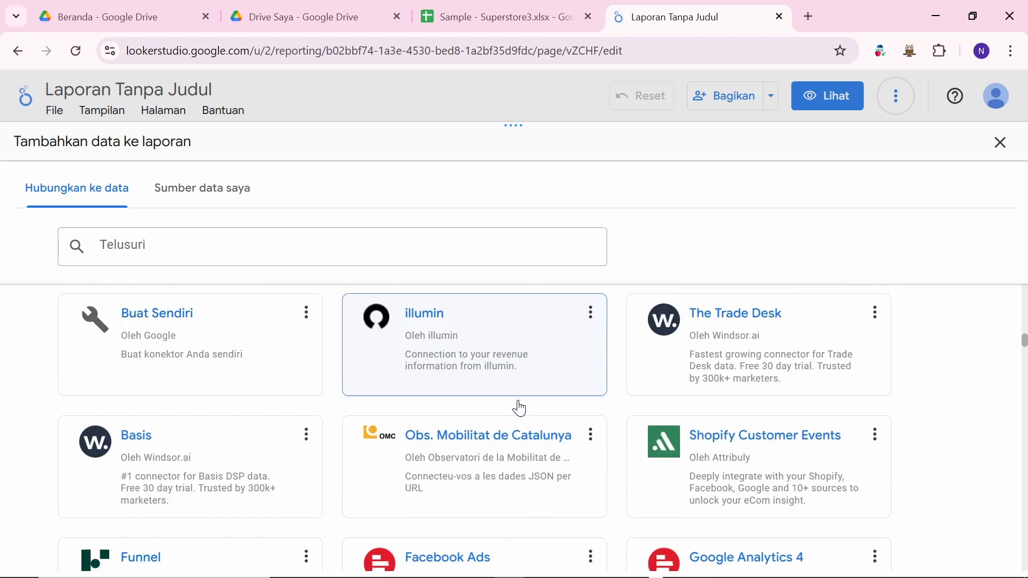
{"action": "scroll", "coordinate": [520, 408], "scroll_direction": "up", "scroll_amount": 1}
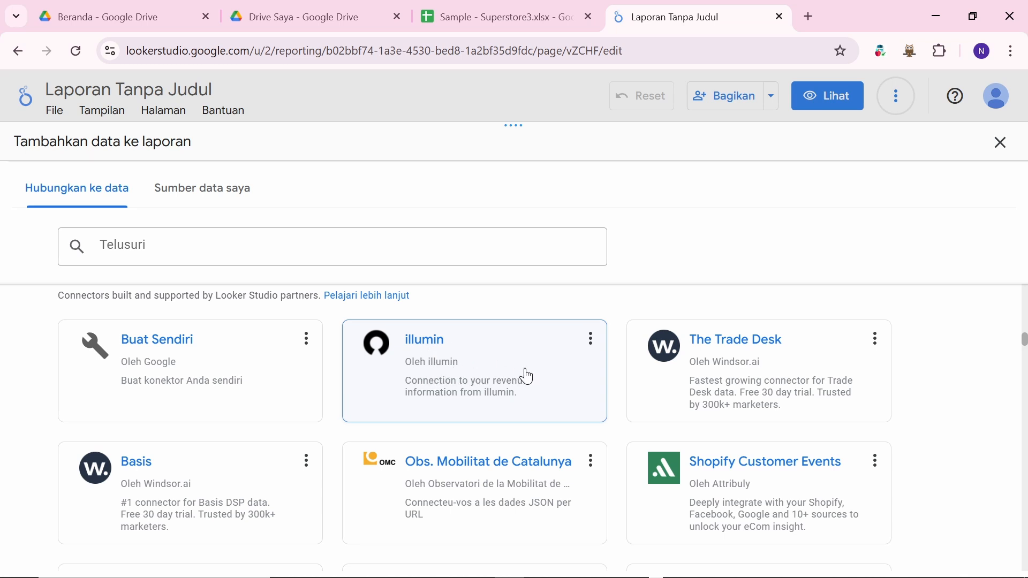
{"action": "scroll", "coordinate": [442, 363], "scroll_direction": "down", "scroll_amount": 3}
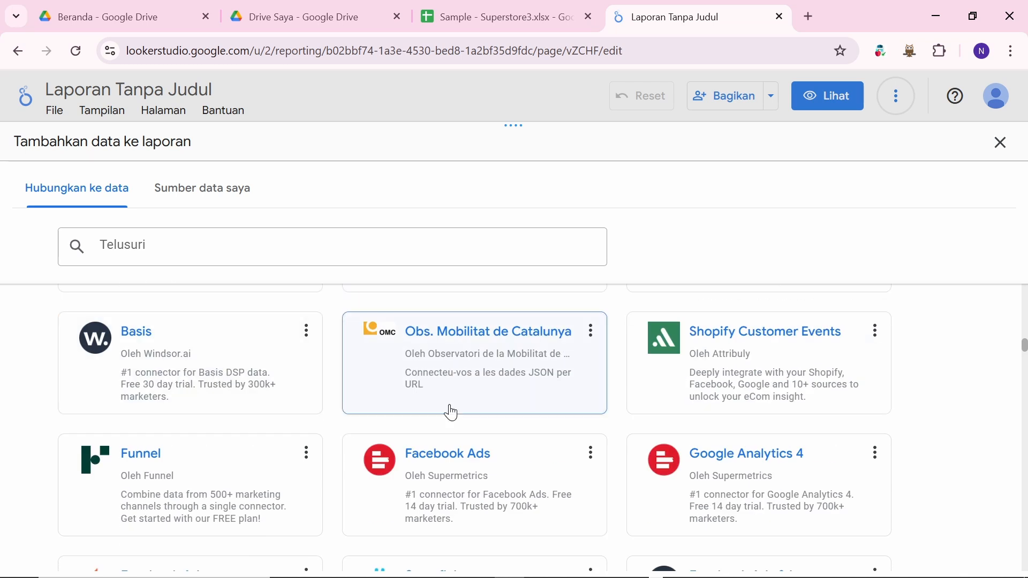
{"action": "scroll", "coordinate": [450, 412], "scroll_direction": "down", "scroll_amount": 4}
{"action": "scroll", "coordinate": [450, 413], "scroll_direction": "up", "scroll_amount": 20}
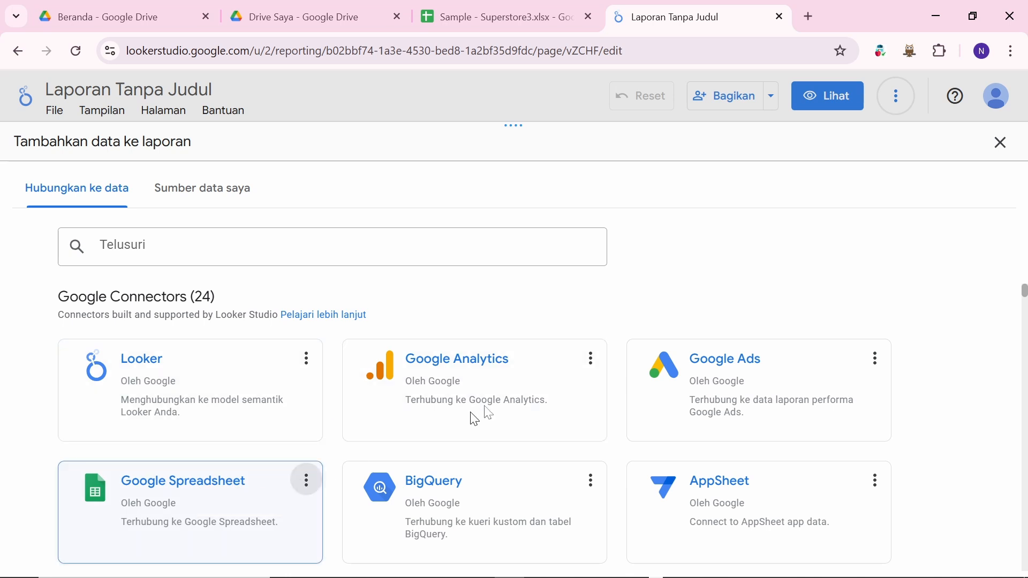
{"action": "scroll", "coordinate": [518, 396], "scroll_direction": "down", "scroll_amount": 1}
{"action": "scroll", "coordinate": [518, 396], "scroll_direction": "up", "scroll_amount": 1}
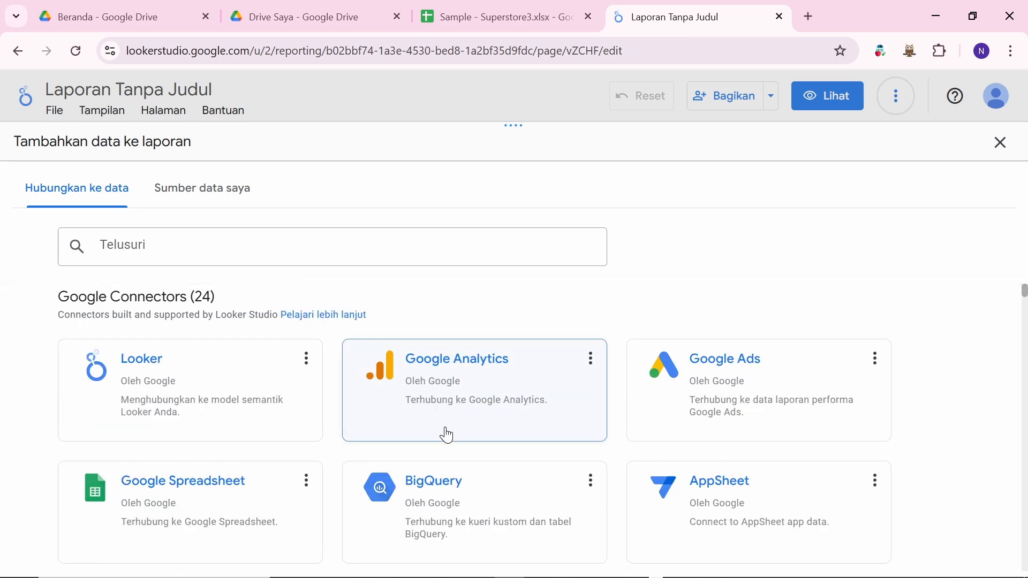
{"action": "scroll", "coordinate": [448, 432], "scroll_direction": "down", "scroll_amount": 4}
{"action": "scroll", "coordinate": [482, 401], "scroll_direction": "down", "scroll_amount": 2}
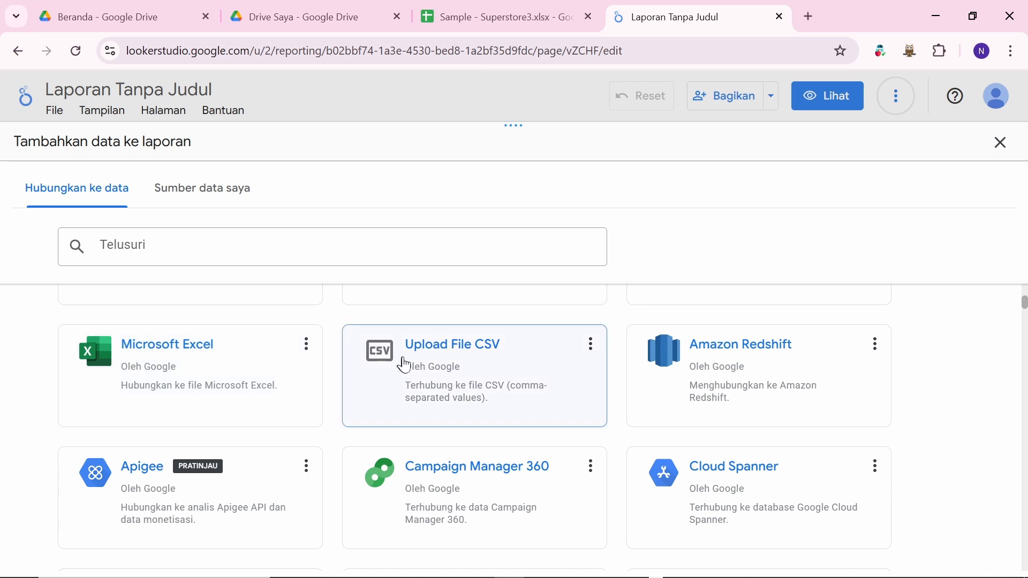
{"action": "scroll", "coordinate": [404, 364], "scroll_direction": "up", "scroll_amount": 5}
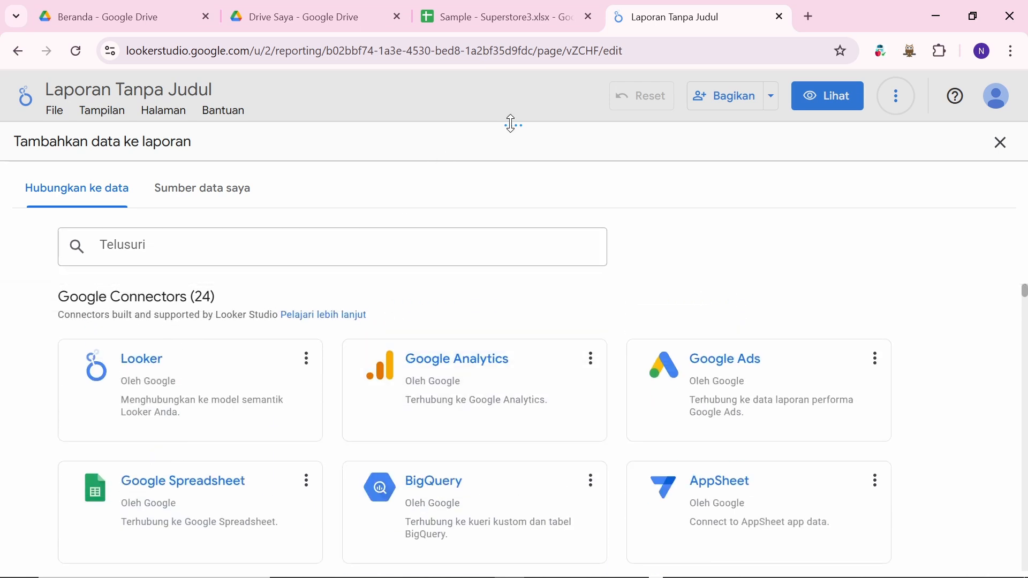
Step: Resize the add-data panel, scroll to Google Spreadsheet, then bring up the Sample - Superstore3.xlsx tab
{"action": "left_click_drag", "start_coordinate": [510, 125], "coordinate": [495, 309]}
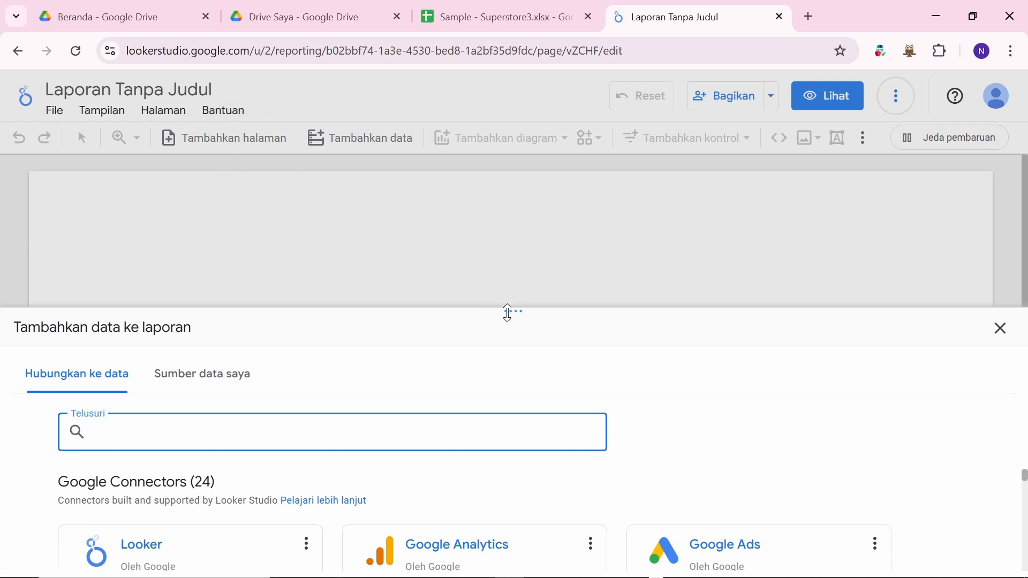
{"action": "left_click_drag", "start_coordinate": [510, 310], "coordinate": [514, 145]}
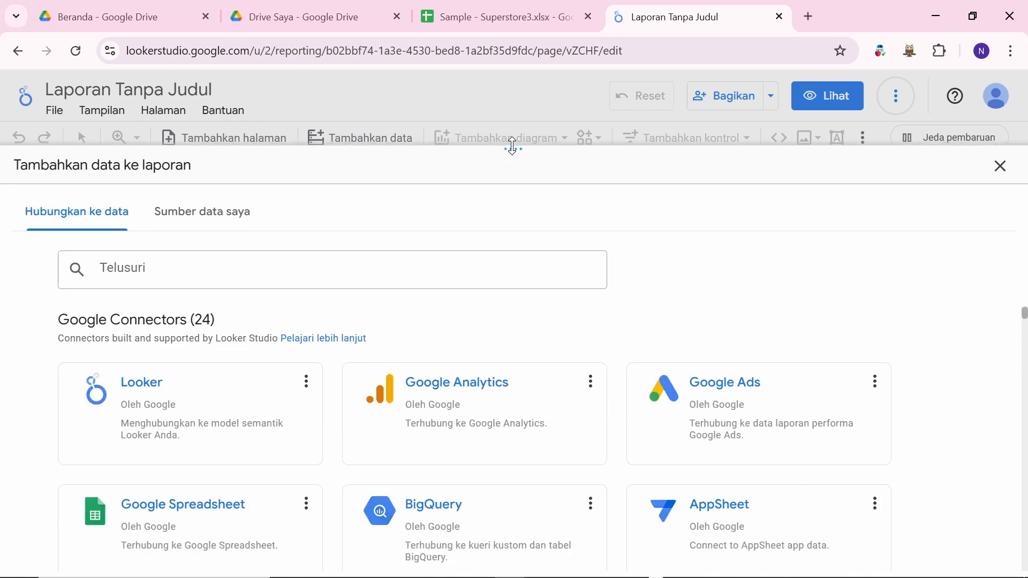
{"action": "scroll", "coordinate": [321, 396], "scroll_direction": "down", "scroll_amount": 2}
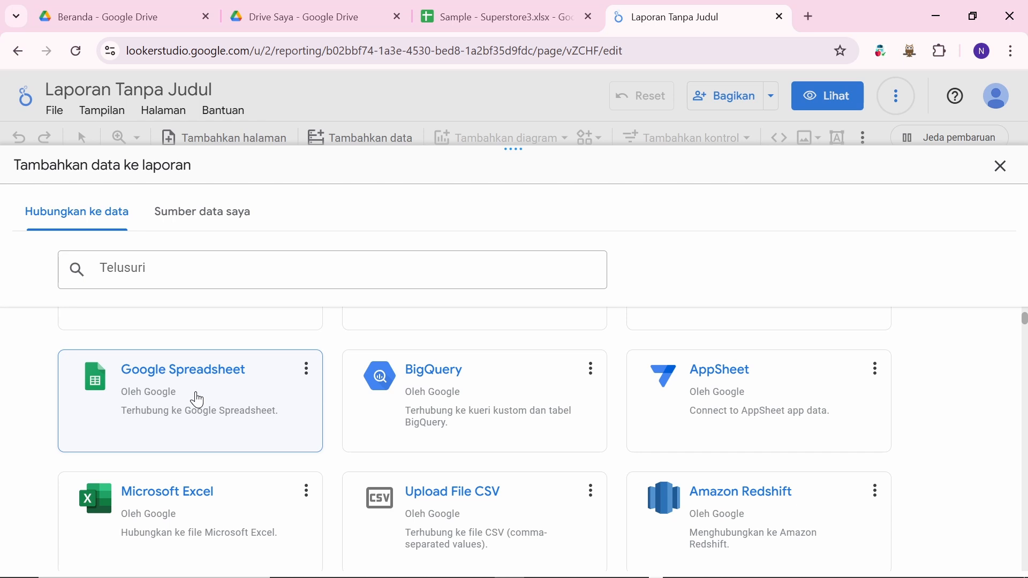
{"action": "left_click", "coordinate": [496, 19]}
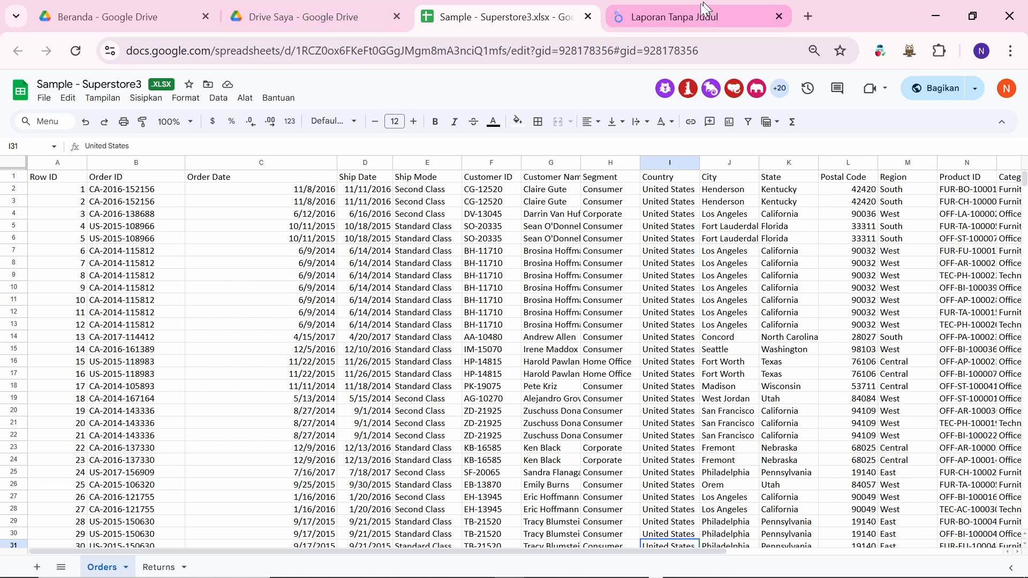
Step: Cycle through the report, My Drive and Superstore3 tabs, ending on Superstore3.xlsx's File menu
{"action": "left_click", "coordinate": [687, 16]}
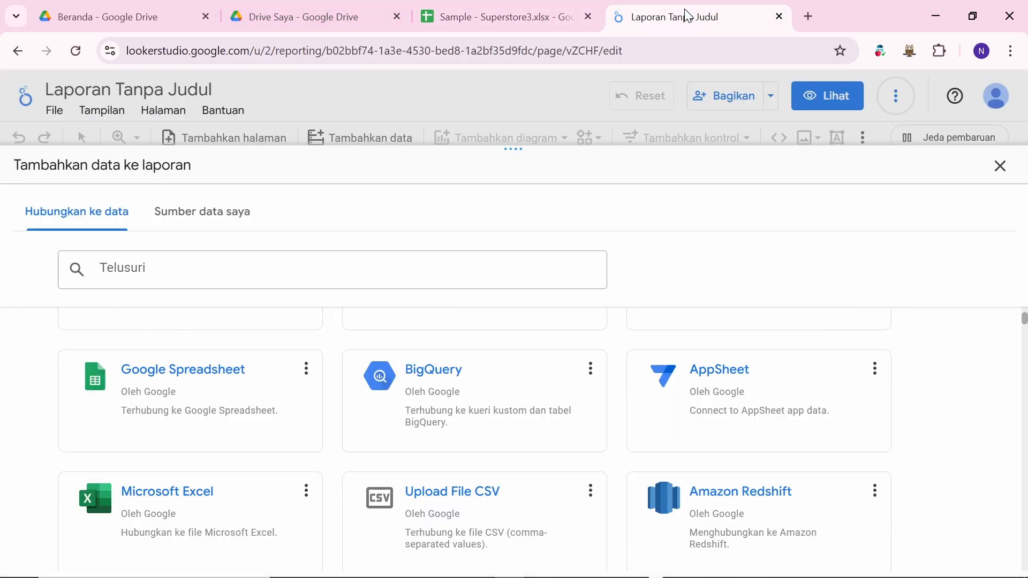
{"action": "left_click", "coordinate": [528, 13]}
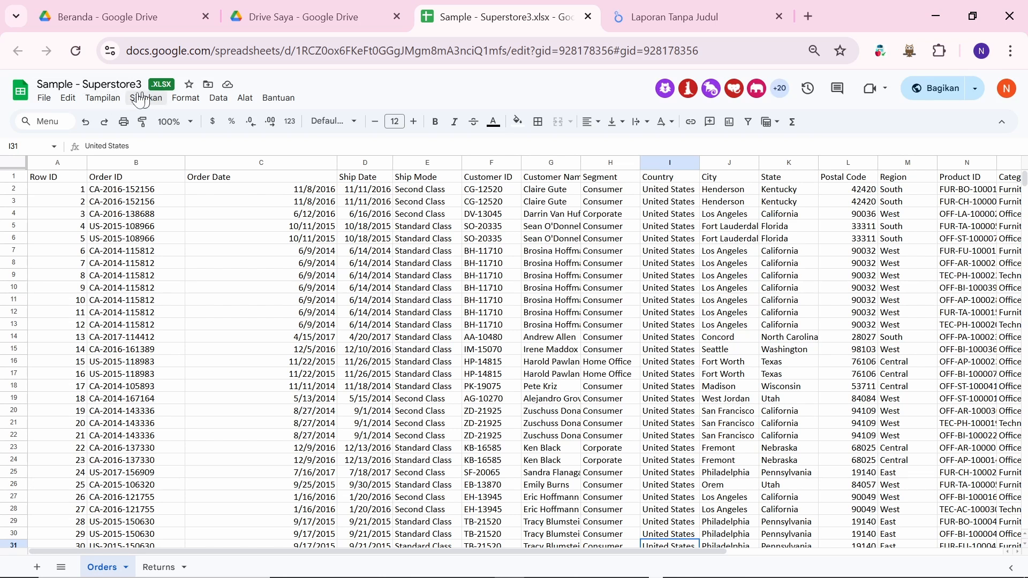
{"action": "left_click", "coordinate": [266, 6]}
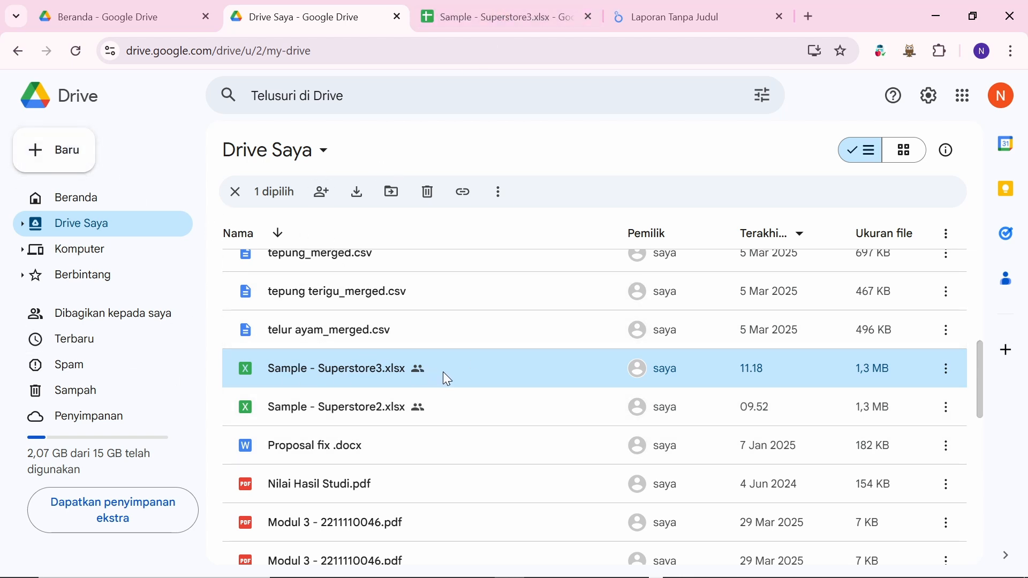
{"action": "left_click", "coordinate": [486, 14]}
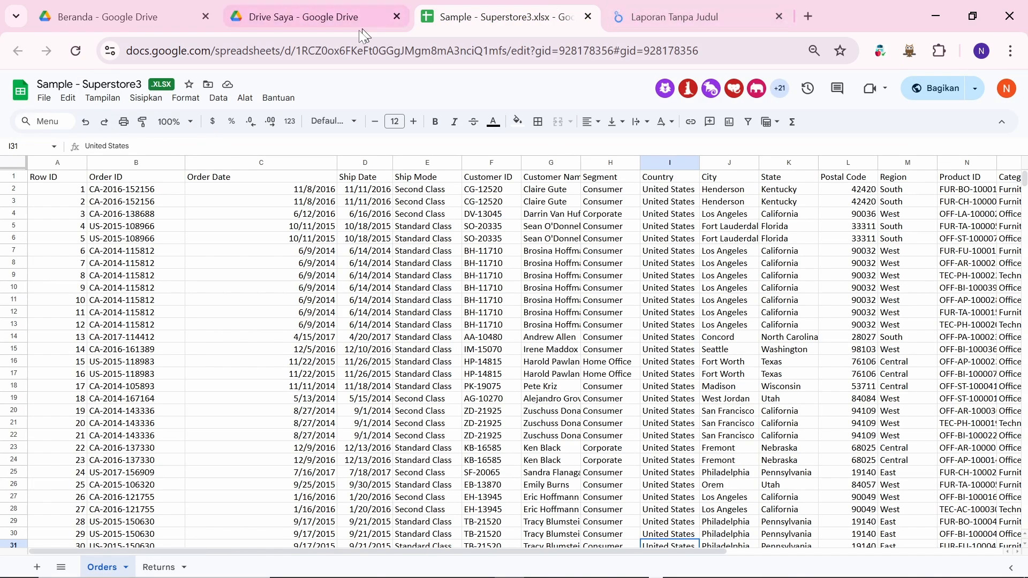
{"action": "left_click", "coordinate": [660, 14]}
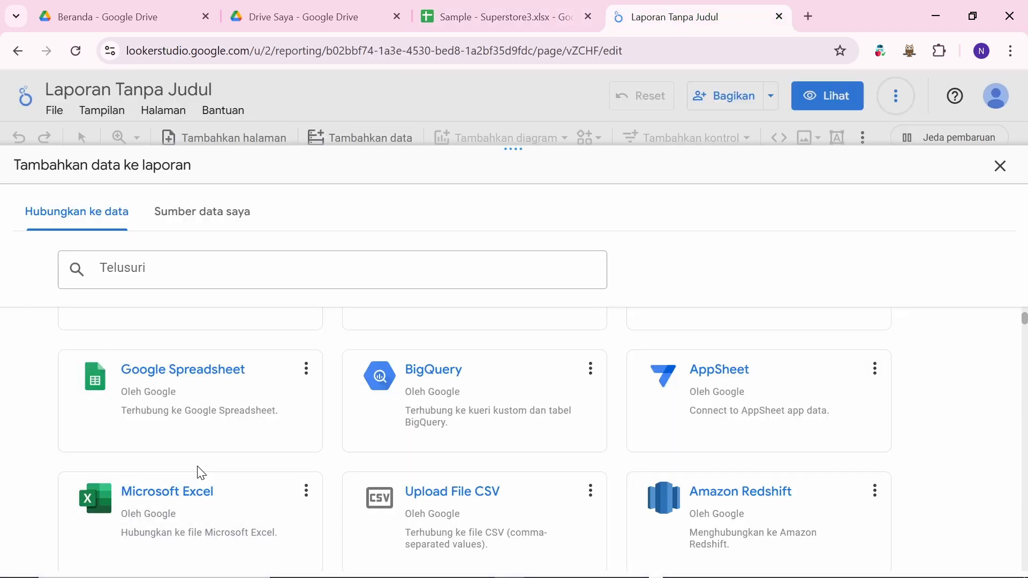
{"action": "scroll", "coordinate": [198, 470], "scroll_direction": "down", "scroll_amount": 1}
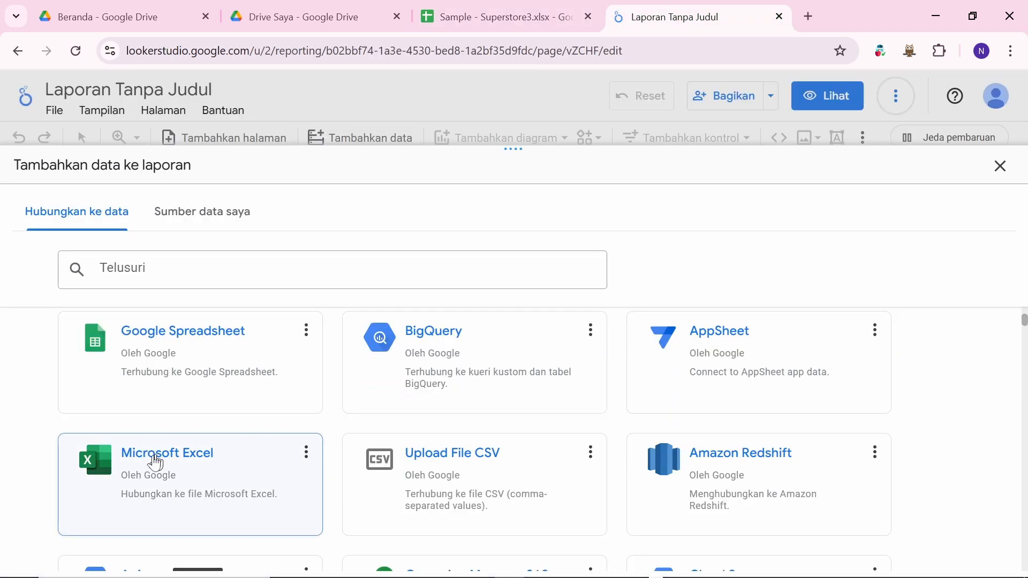
{"action": "left_click", "coordinate": [309, 17]}
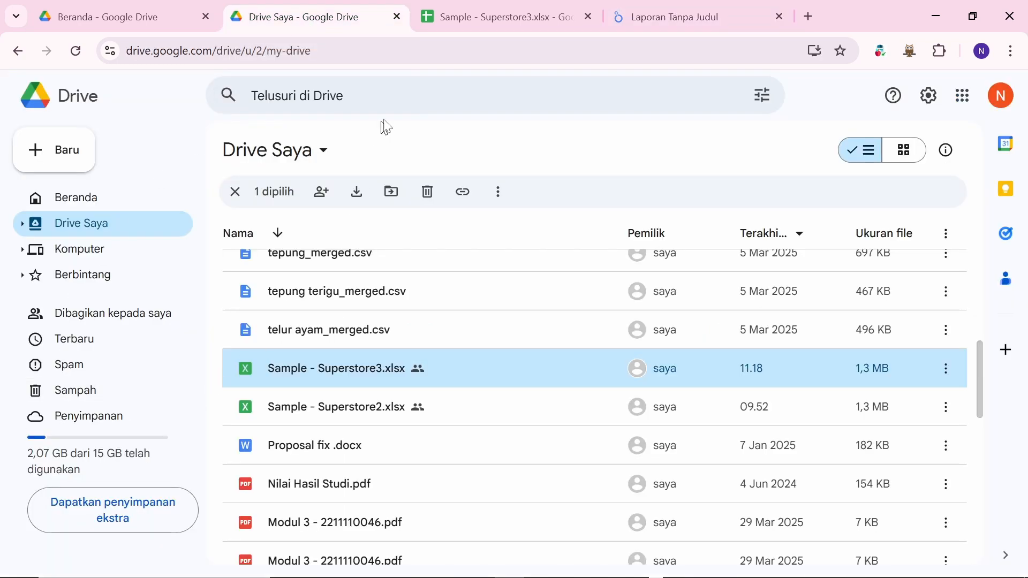
{"action": "left_click", "coordinate": [530, 17]}
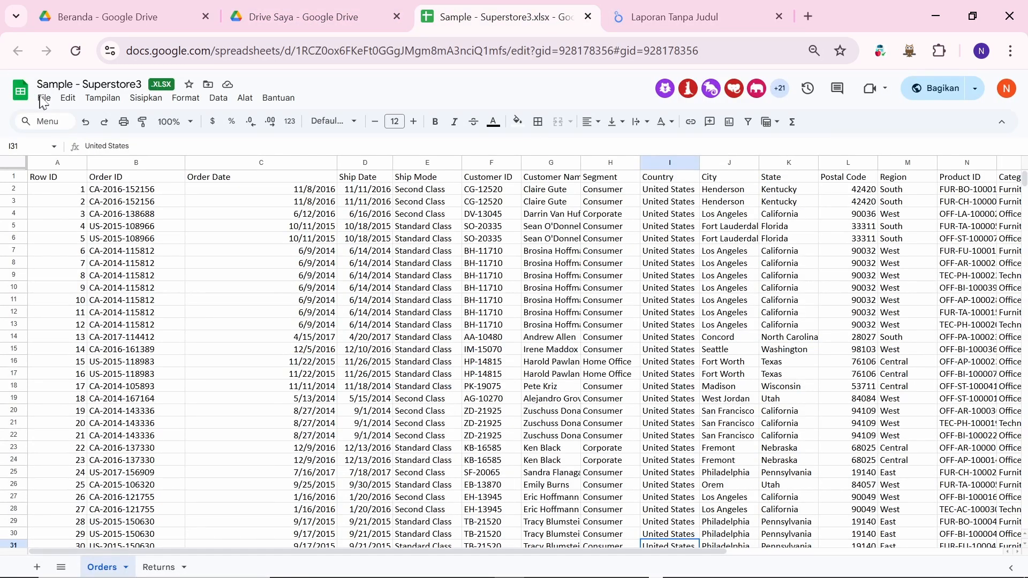
{"action": "left_click", "coordinate": [45, 102]}
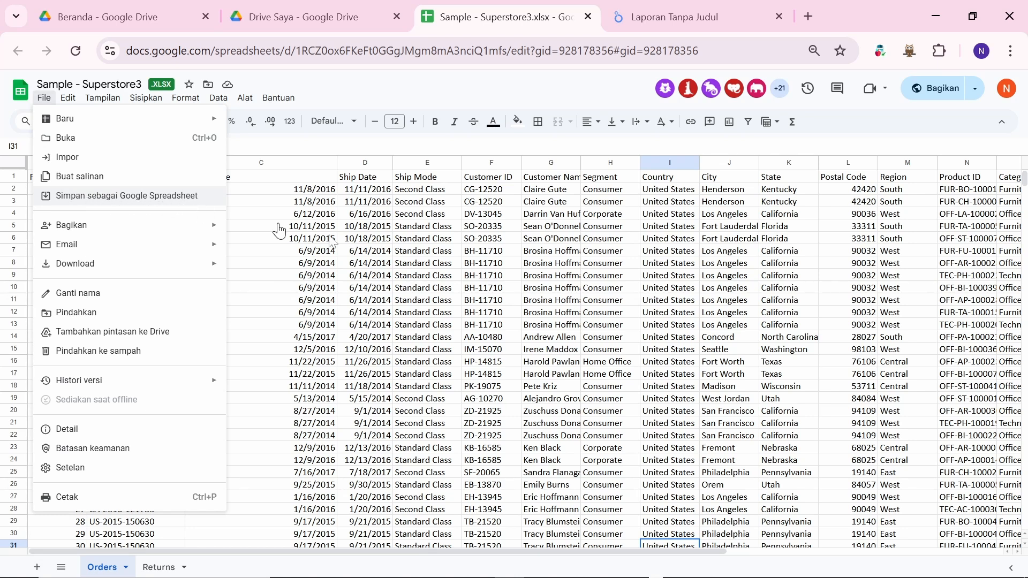
Step: Save Superstore3.xlsx as a Google Spreadsheet and confirm the 501 KB copy in My Drive
{"action": "left_click", "coordinate": [125, 196]}
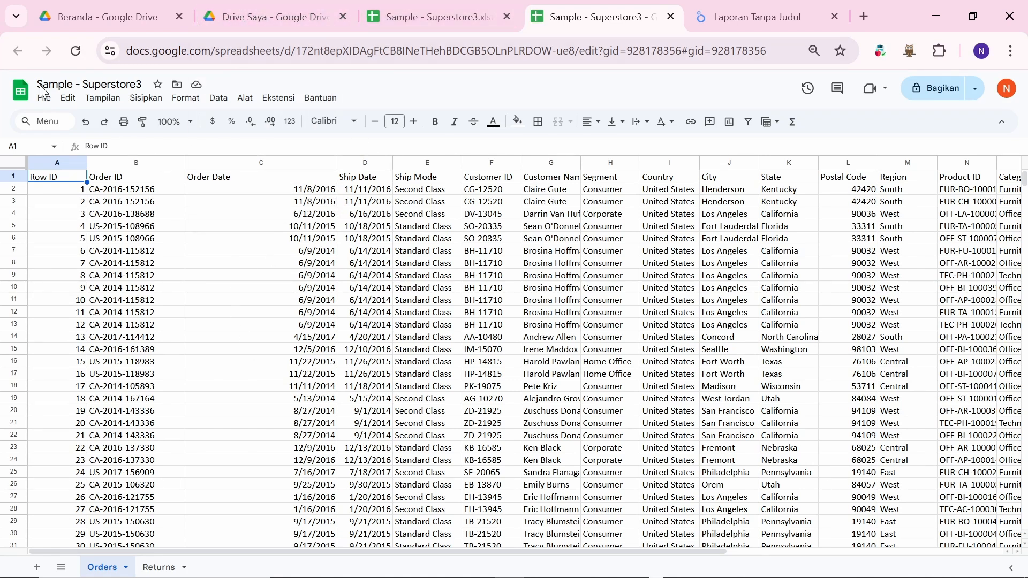
{"action": "left_click", "coordinate": [279, 15]}
{"action": "scroll", "coordinate": [439, 353], "scroll_direction": "up", "scroll_amount": 1}
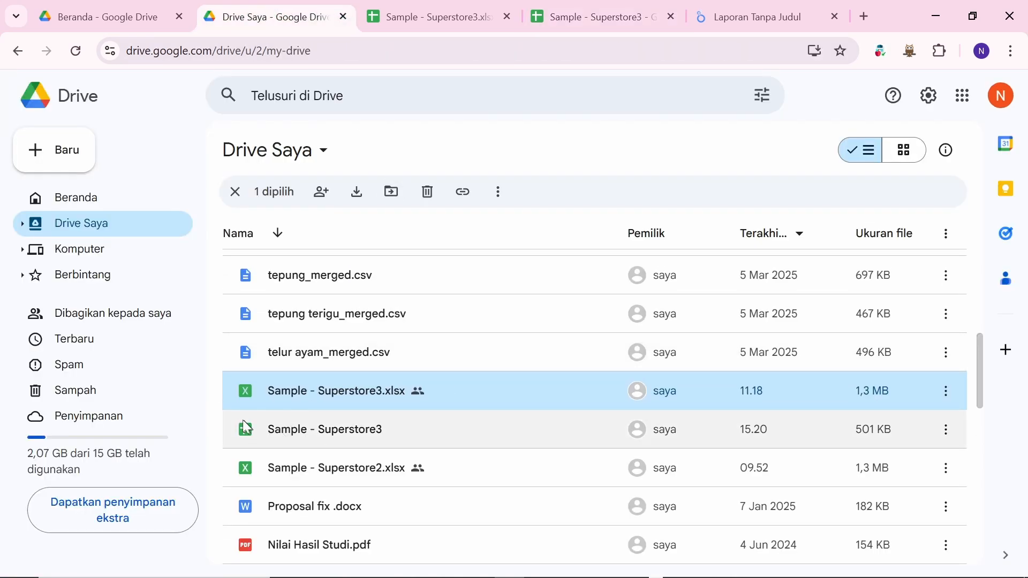
{"action": "mouse_move", "coordinate": [253, 426]}
{"action": "mouse_move", "coordinate": [241, 383]}
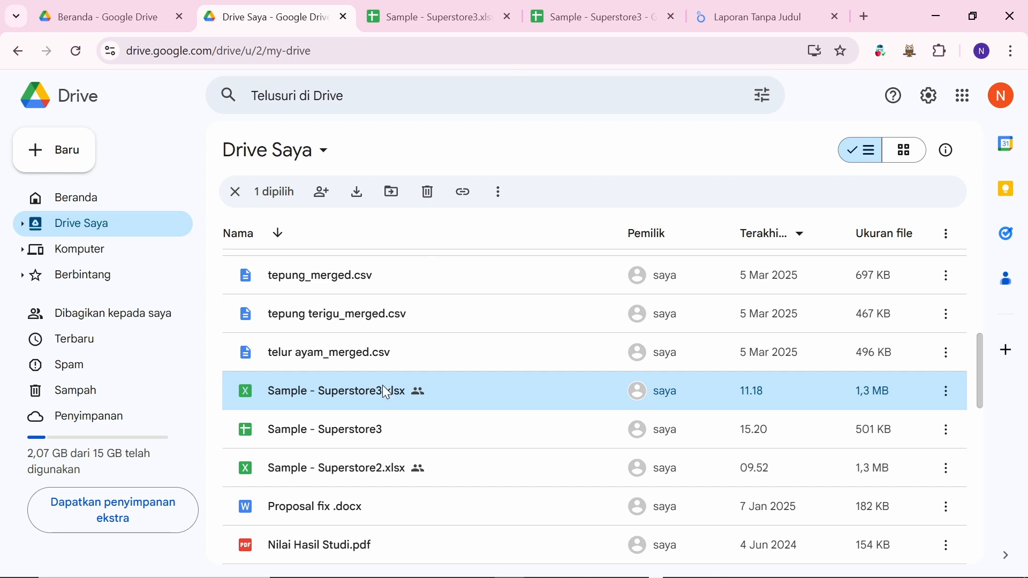
{"action": "scroll", "coordinate": [387, 392], "scroll_direction": "up", "scroll_amount": 1}
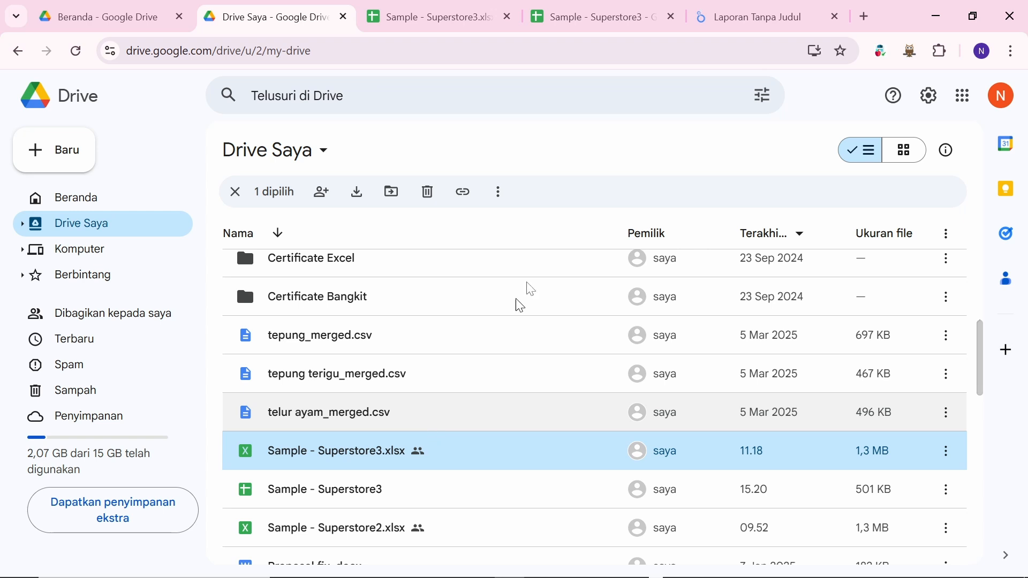
{"action": "scroll", "coordinate": [522, 366], "scroll_direction": "up", "scroll_amount": 5}
{"action": "scroll", "coordinate": [523, 371], "scroll_direction": "down", "scroll_amount": 4}
{"action": "scroll", "coordinate": [523, 369], "scroll_direction": "down", "scroll_amount": 4}
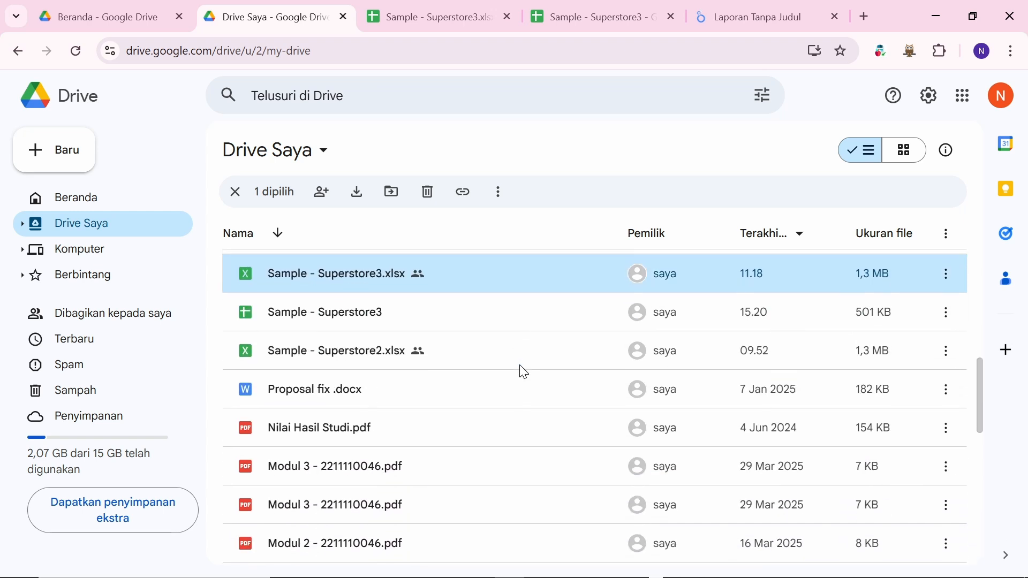
{"action": "scroll", "coordinate": [523, 370], "scroll_direction": "up", "scroll_amount": 7}
{"action": "scroll", "coordinate": [523, 369], "scroll_direction": "down", "scroll_amount": 6}
{"action": "scroll", "coordinate": [524, 371], "scroll_direction": "down", "scroll_amount": 3}
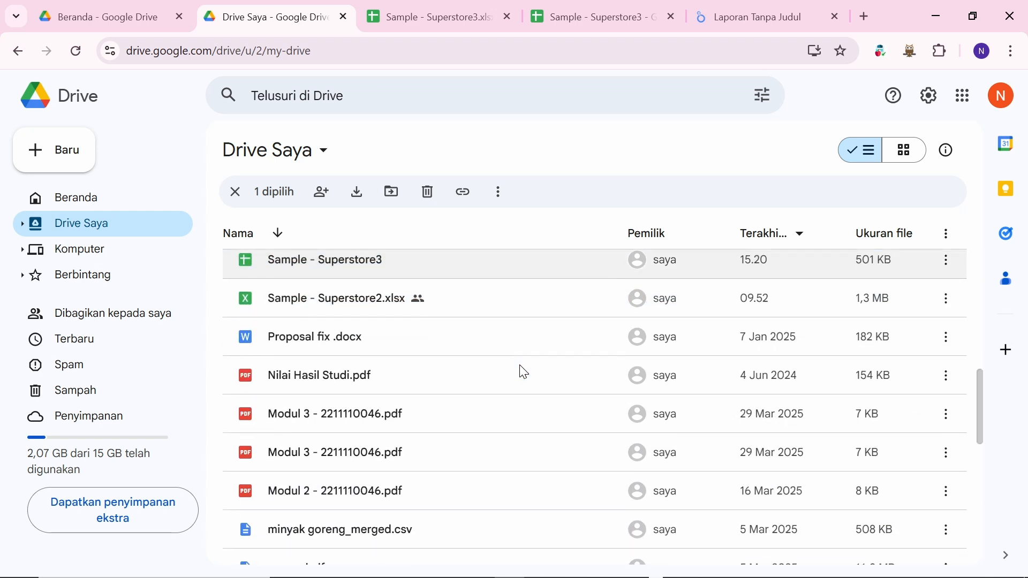
{"action": "scroll", "coordinate": [523, 372], "scroll_direction": "up", "scroll_amount": 4}
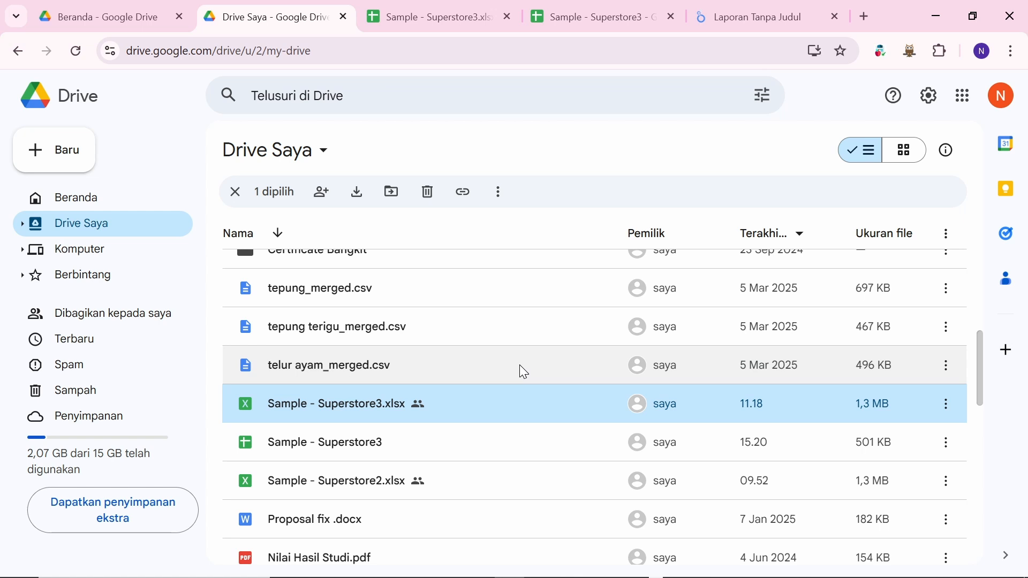
{"action": "scroll", "coordinate": [518, 359], "scroll_direction": "up", "scroll_amount": 3}
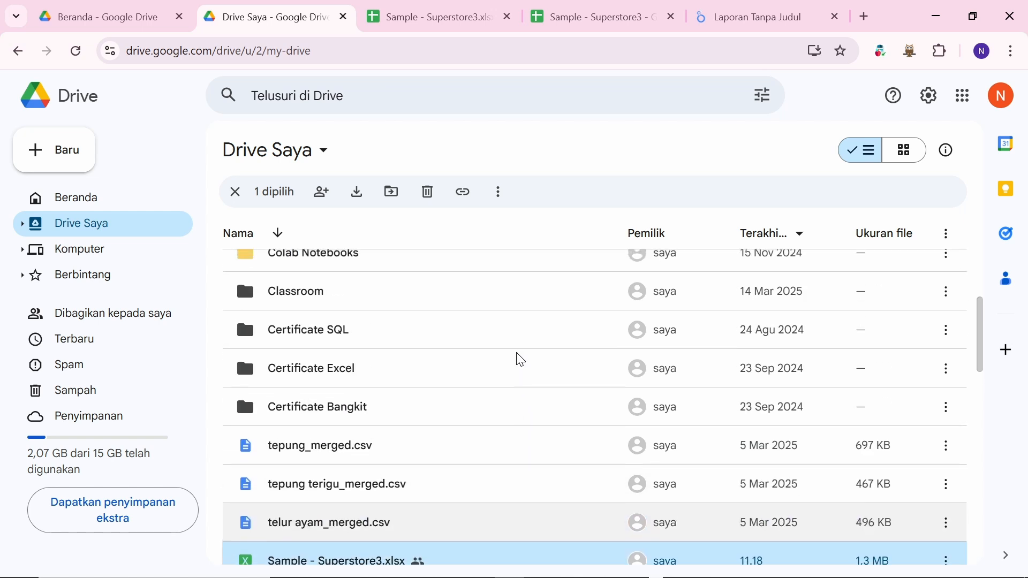
{"action": "scroll", "coordinate": [518, 359], "scroll_direction": "down", "scroll_amount": 4}
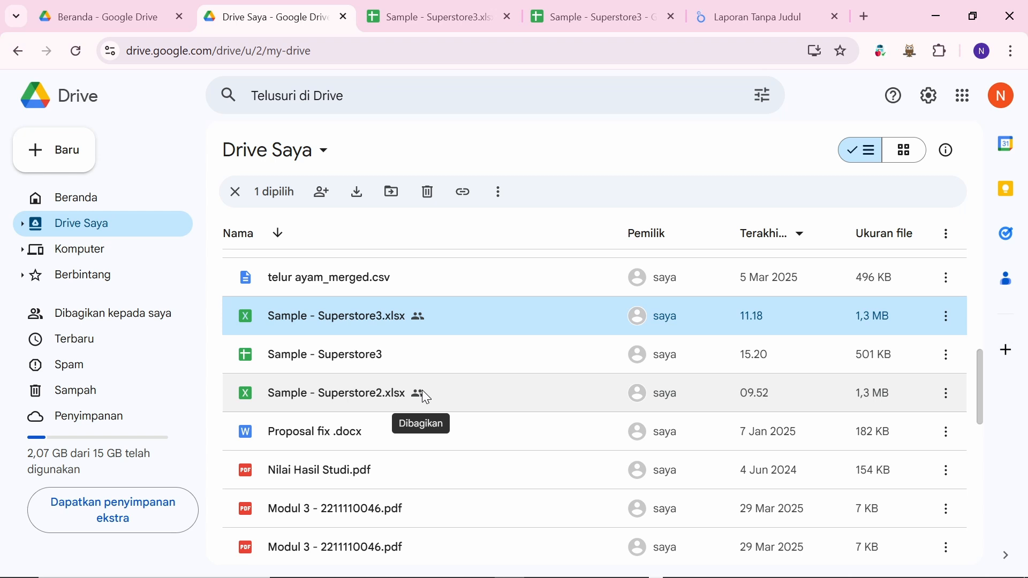
{"action": "key", "text": "ctrl+alt+Tab"}
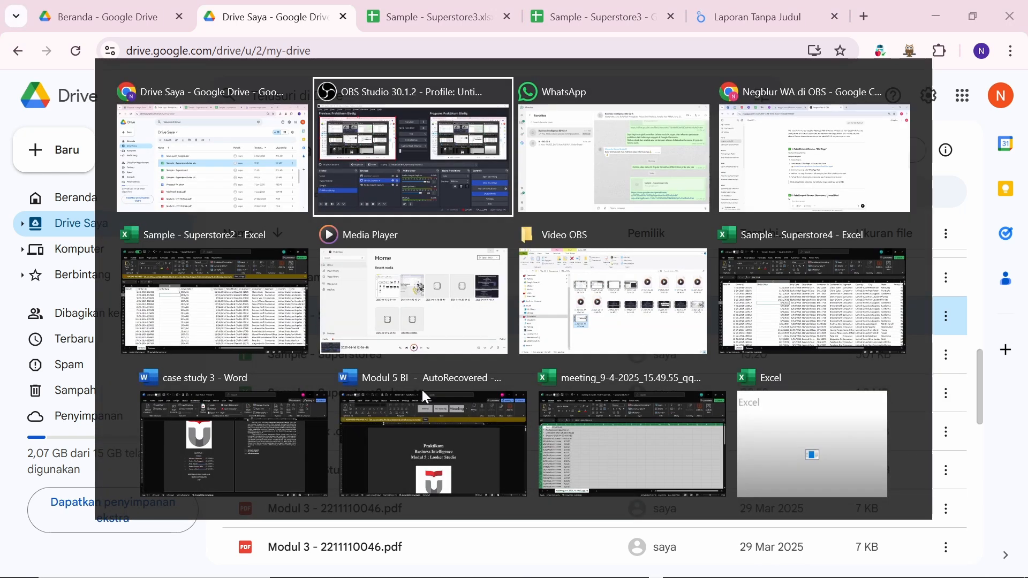
{"action": "key", "text": "Return"}
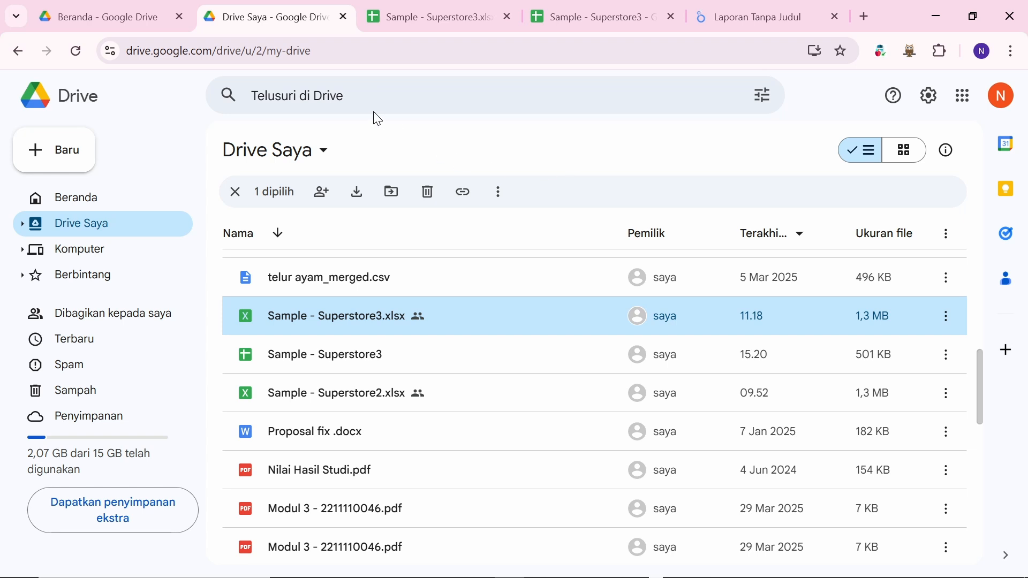
Step: Pick the Google Spreadsheet connector, filter to MILIK SAYA, and select Sample - Superstore3
{"action": "left_click", "coordinate": [736, 7]}
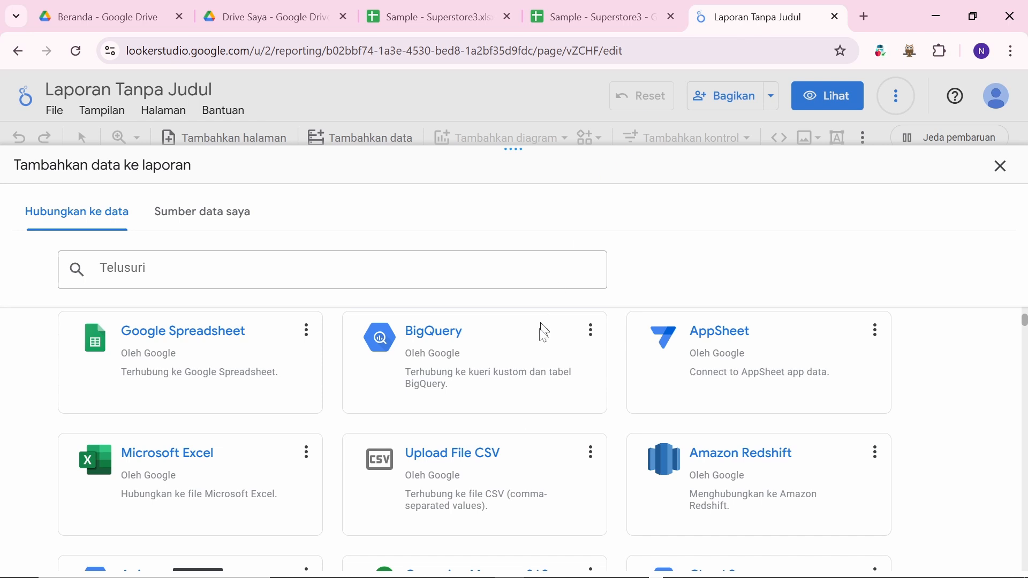
{"action": "scroll", "coordinate": [532, 407], "scroll_direction": "down", "scroll_amount": 1}
{"action": "scroll", "coordinate": [527, 418], "scroll_direction": "down", "scroll_amount": 1}
{"action": "scroll", "coordinate": [374, 441], "scroll_direction": "down", "scroll_amount": 1}
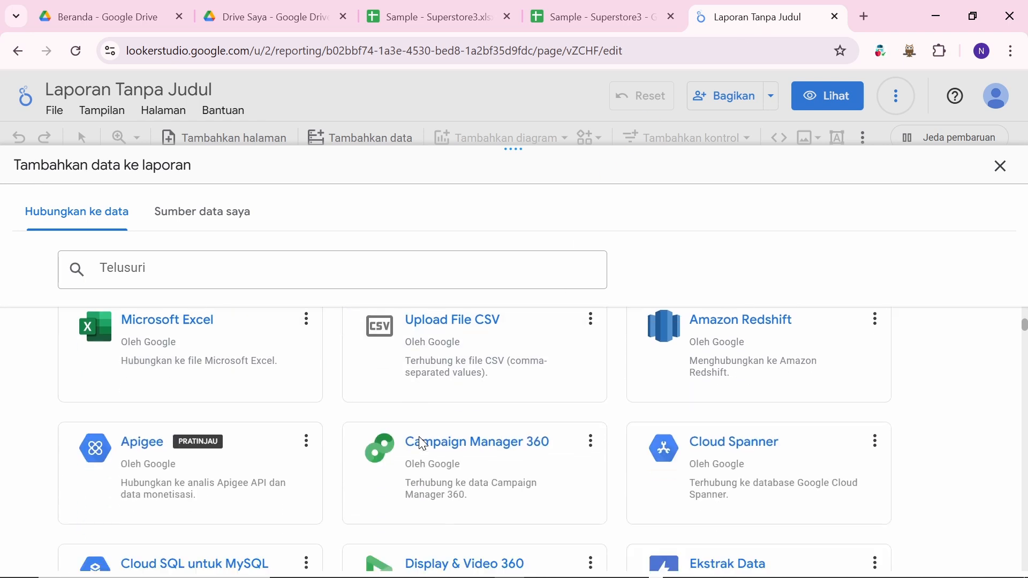
{"action": "scroll", "coordinate": [423, 443], "scroll_direction": "up", "scroll_amount": 5}
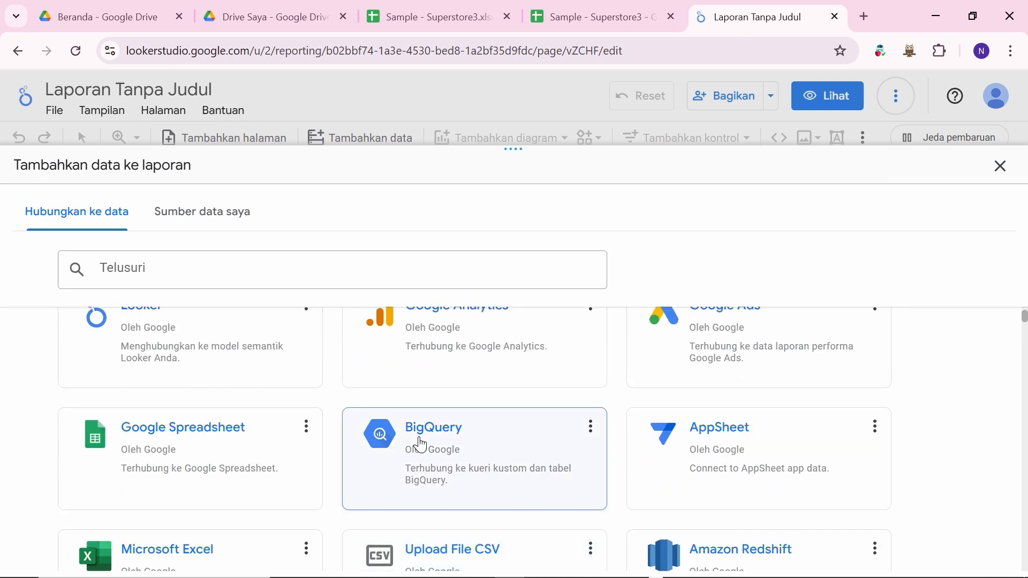
{"action": "left_click", "coordinate": [194, 436]}
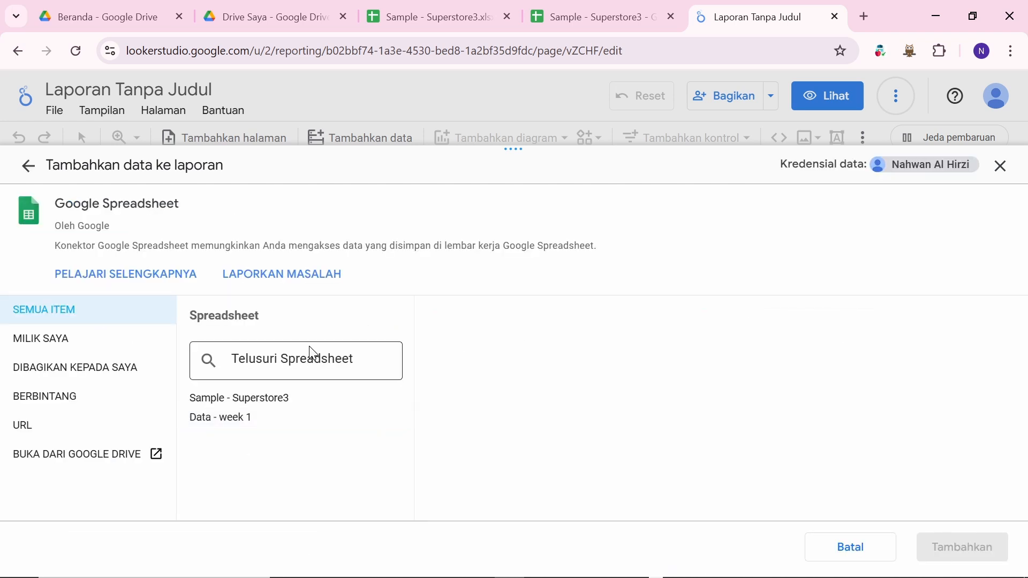
{"action": "left_click", "coordinate": [93, 352]}
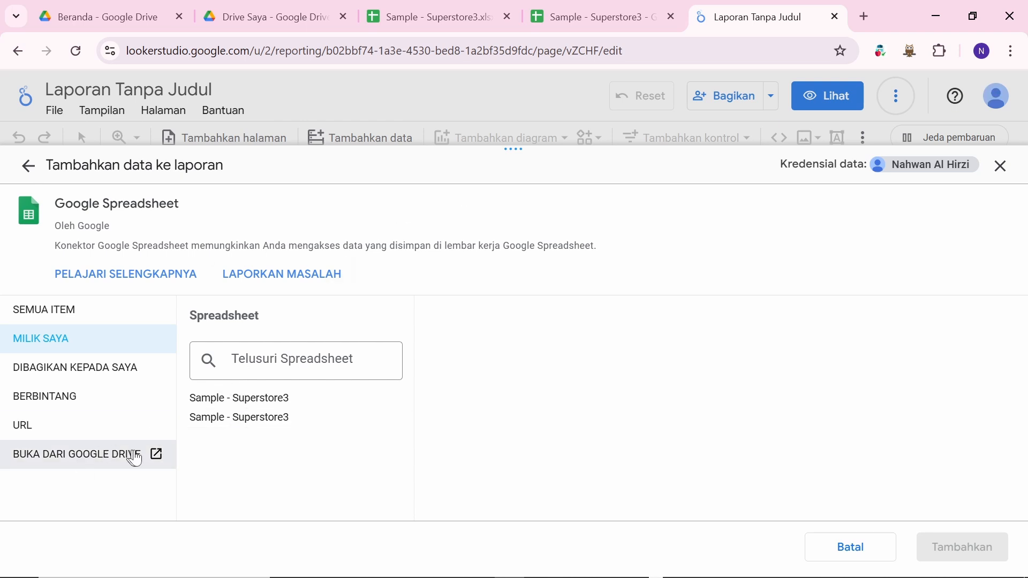
{"action": "left_click", "coordinate": [247, 402]}
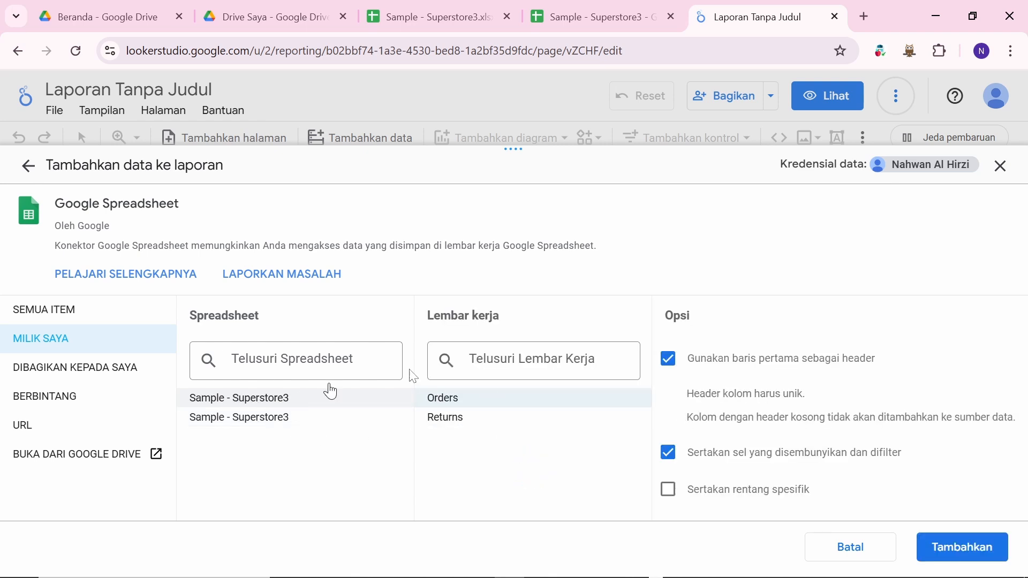
Step: Translate the Looker Studio add-data page into English (Inggris) with Chrome's translator
{"action": "left_click", "coordinate": [1011, 51]}
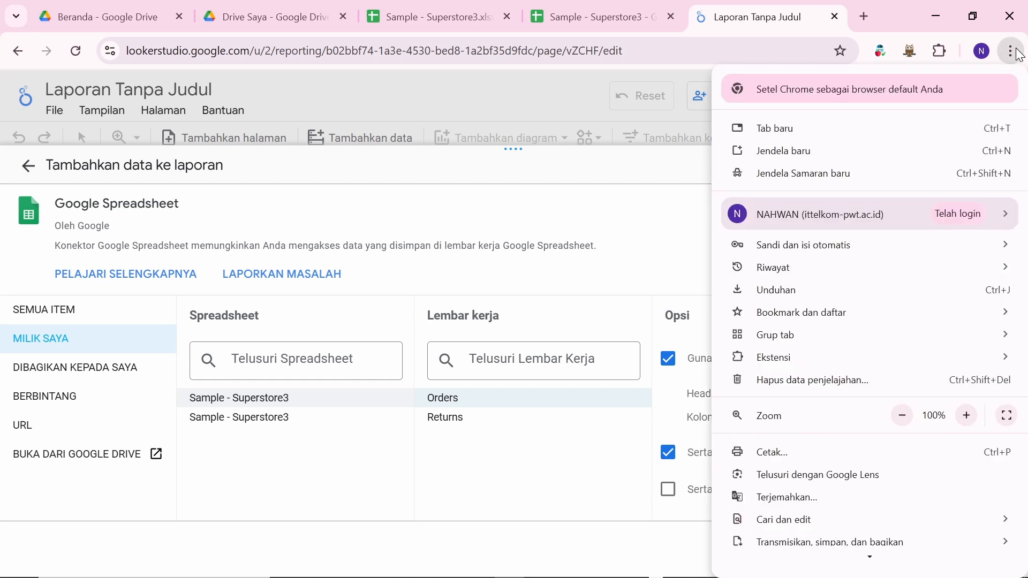
{"action": "left_click", "coordinate": [839, 500]}
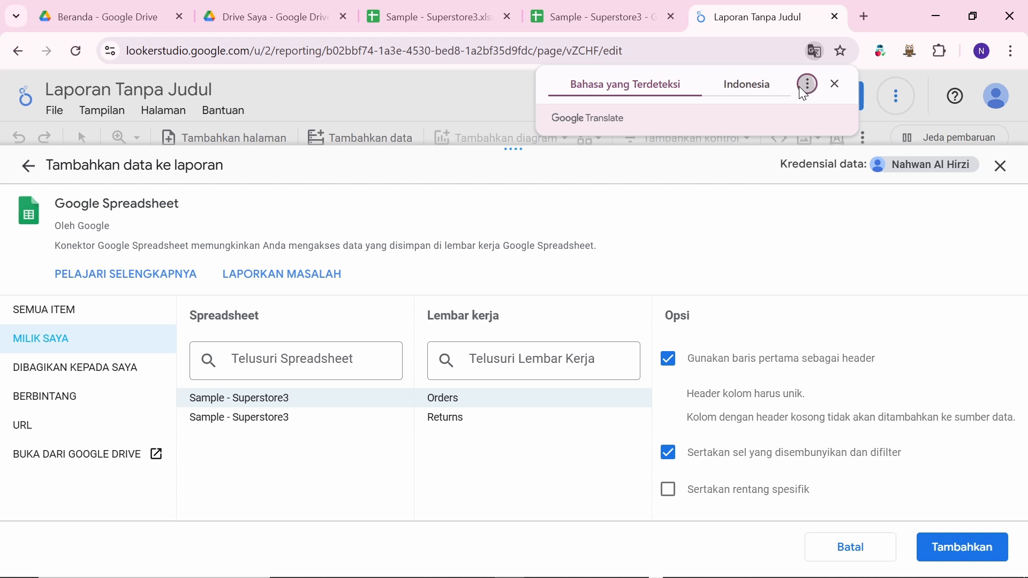
{"action": "left_click", "coordinate": [805, 86]}
{"action": "left_click", "coordinate": [719, 119]}
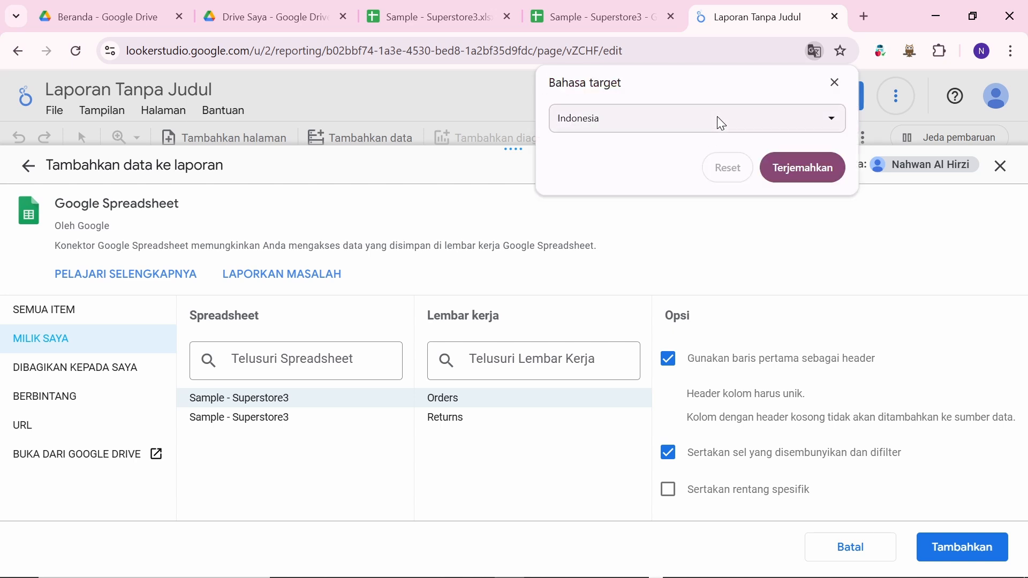
{"action": "left_click", "coordinate": [698, 127]}
{"action": "type", "text": "ing"}
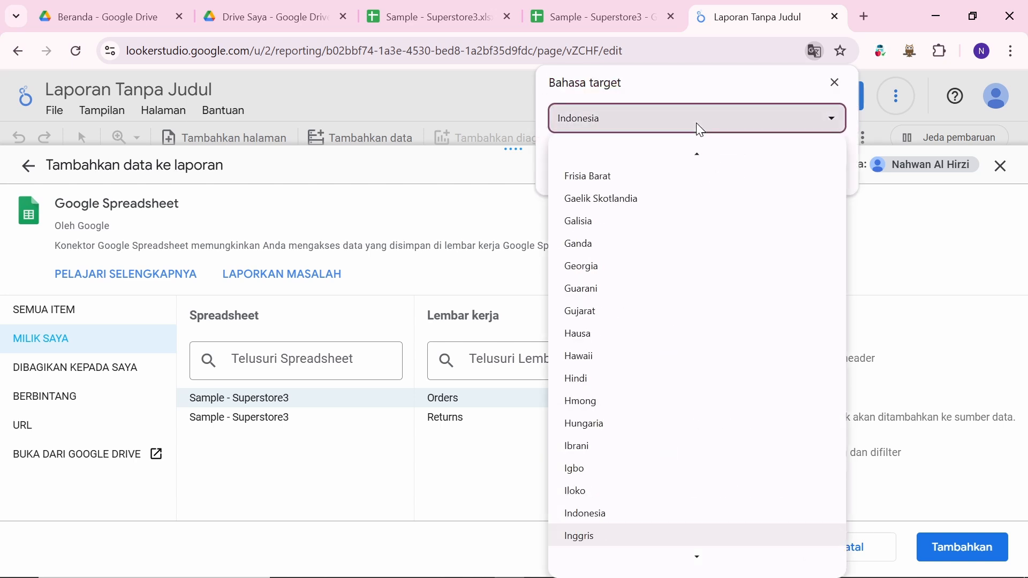
{"action": "key", "text": "Return"}
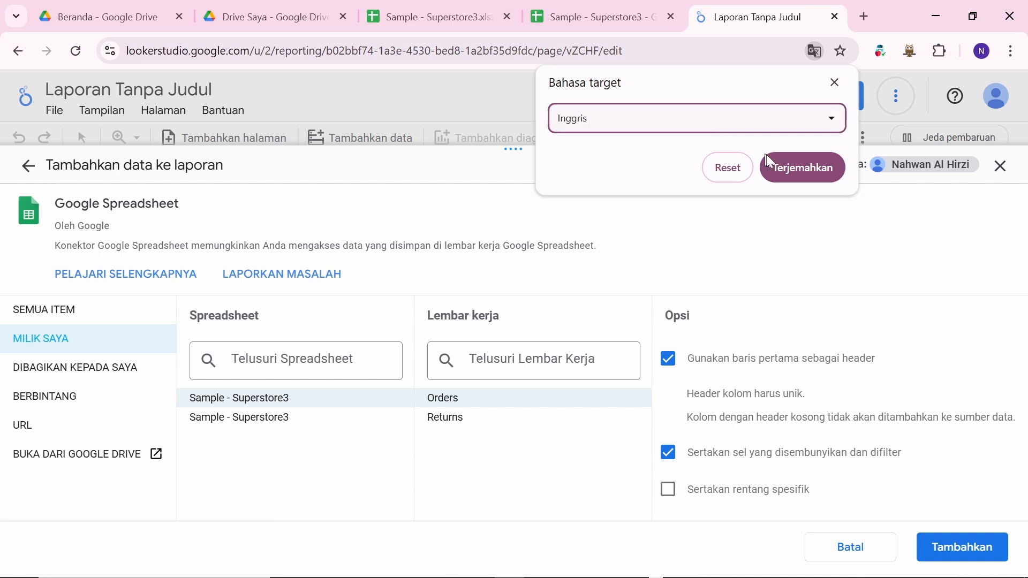
{"action": "left_click", "coordinate": [776, 167]}
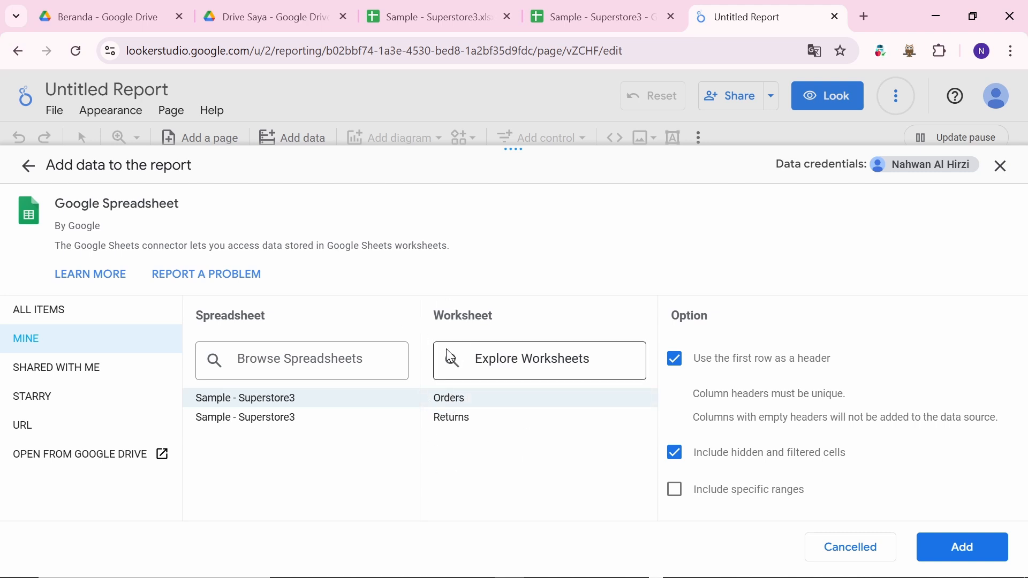
Step: Glance at the Excel workbook, then Alt+Tab back to Looker Studio's add-data page
{"action": "mouse_move", "coordinate": [490, 574]}
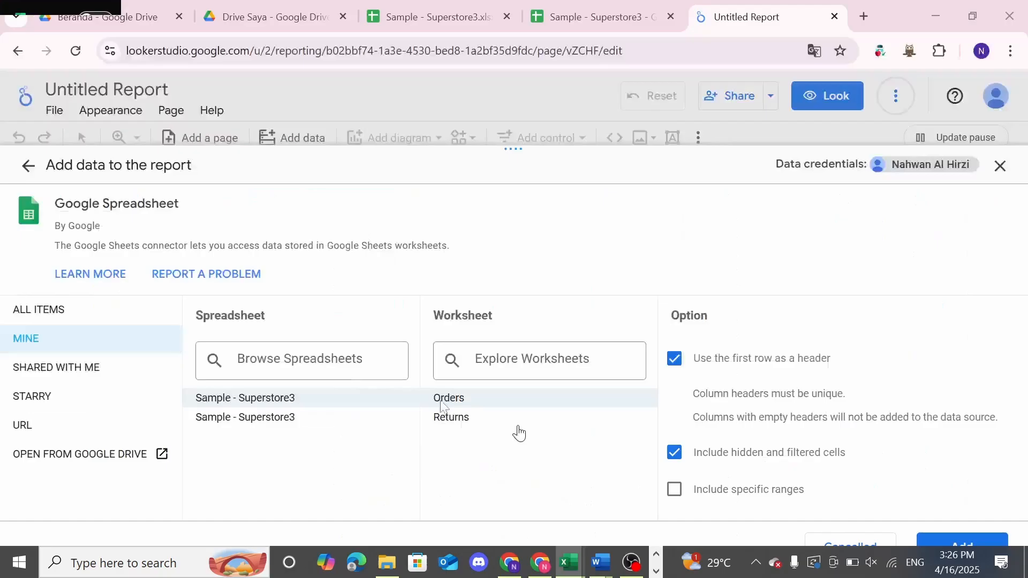
{"action": "left_click", "coordinate": [519, 434]}
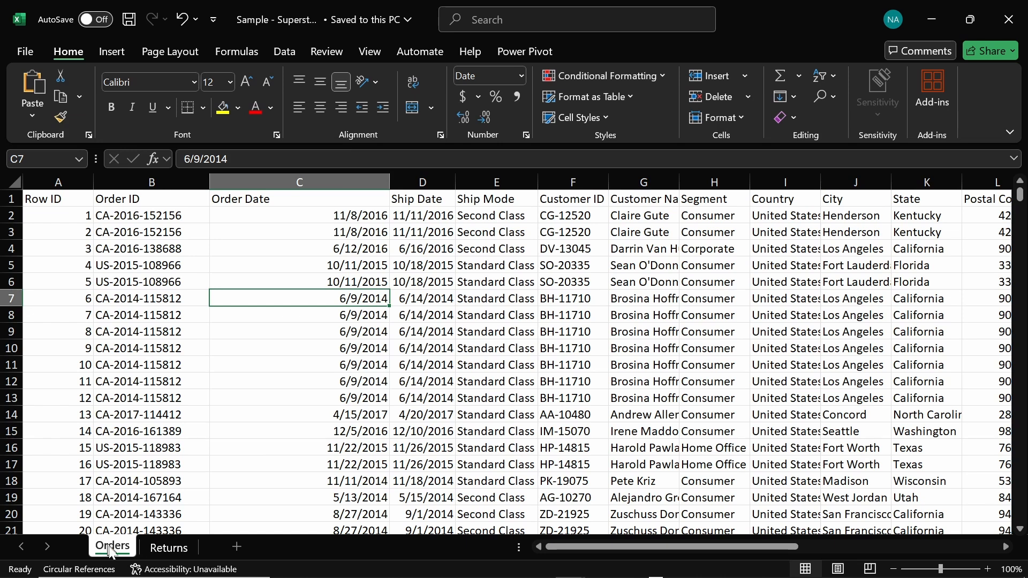
{"action": "key", "text": "alt+Tab"}
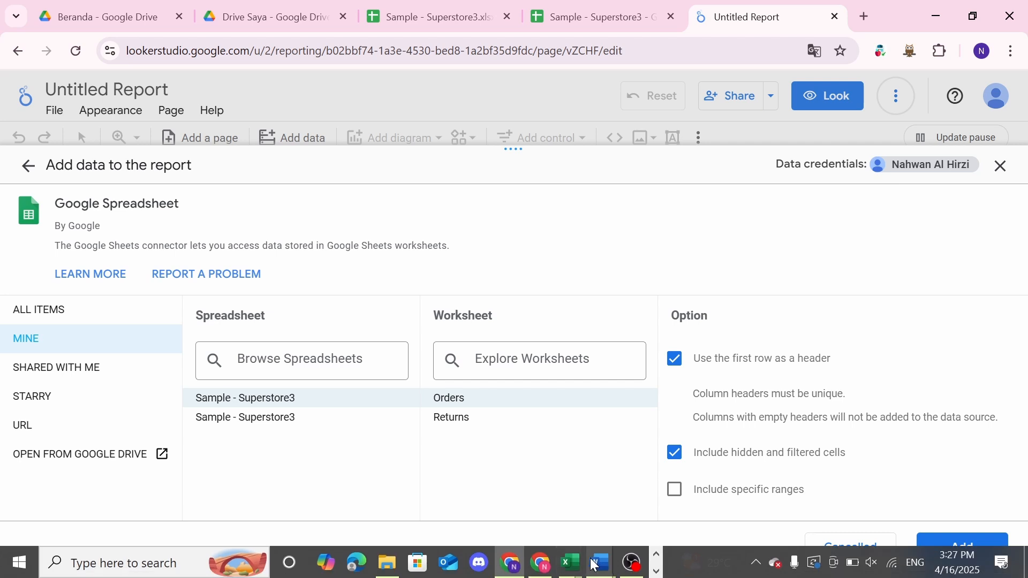
Step: Turn on filters for header row 1 of the Sample - Superstore4 Orders sheet
{"action": "mouse_move", "coordinate": [570, 562]}
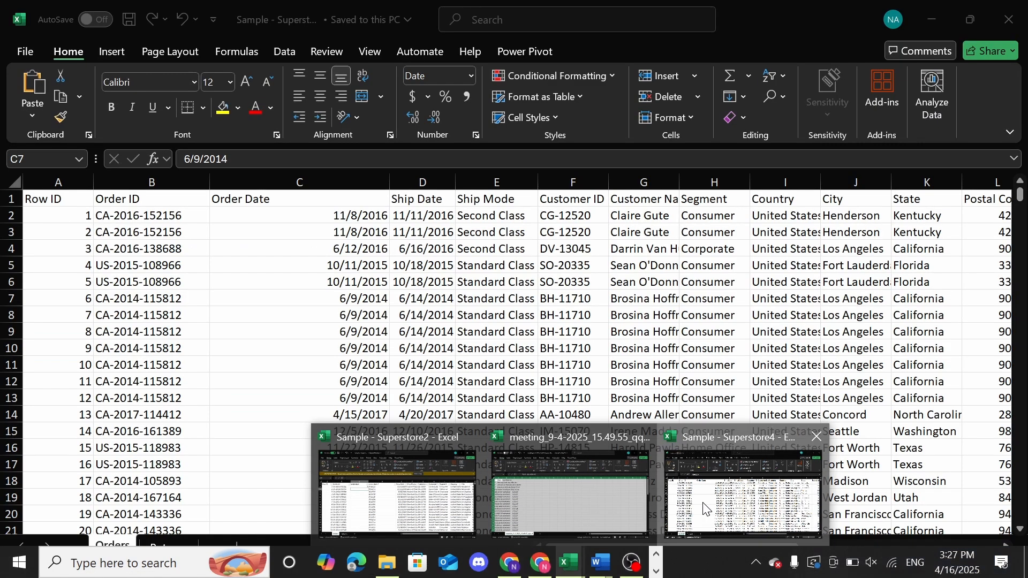
{"action": "left_click", "coordinate": [704, 508]}
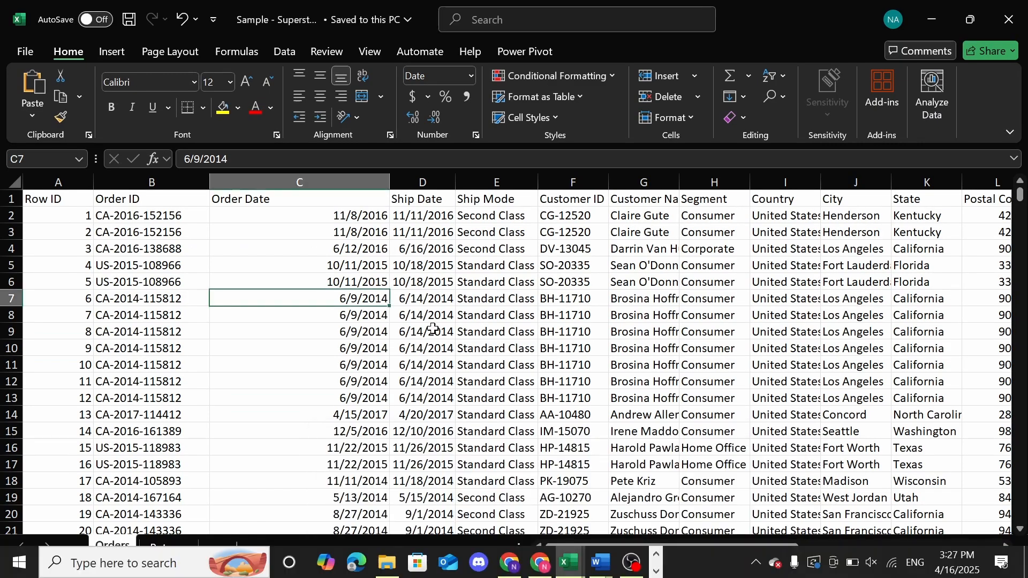
{"action": "left_click", "coordinate": [61, 197]}
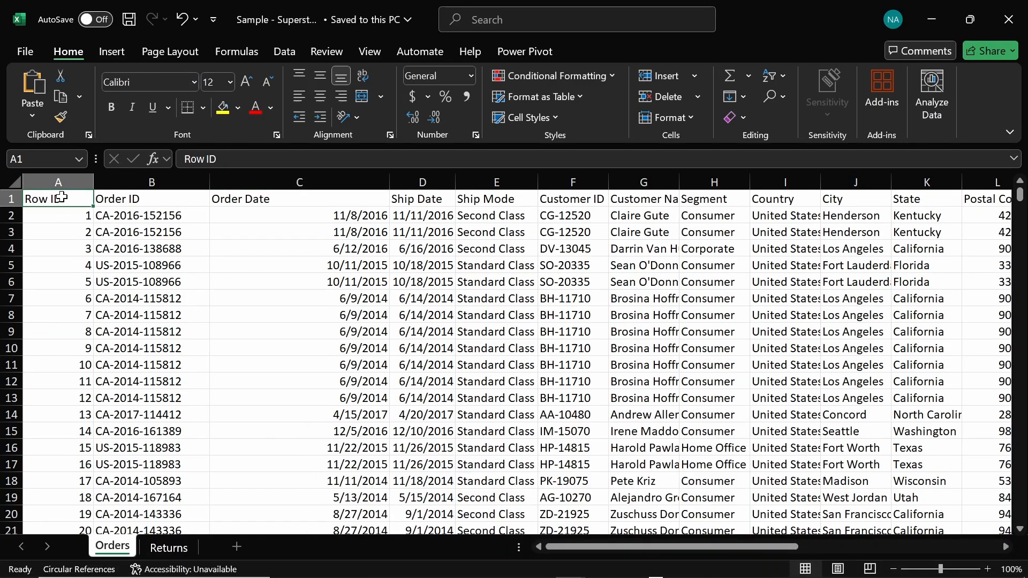
{"action": "left_click", "coordinate": [3, 198]}
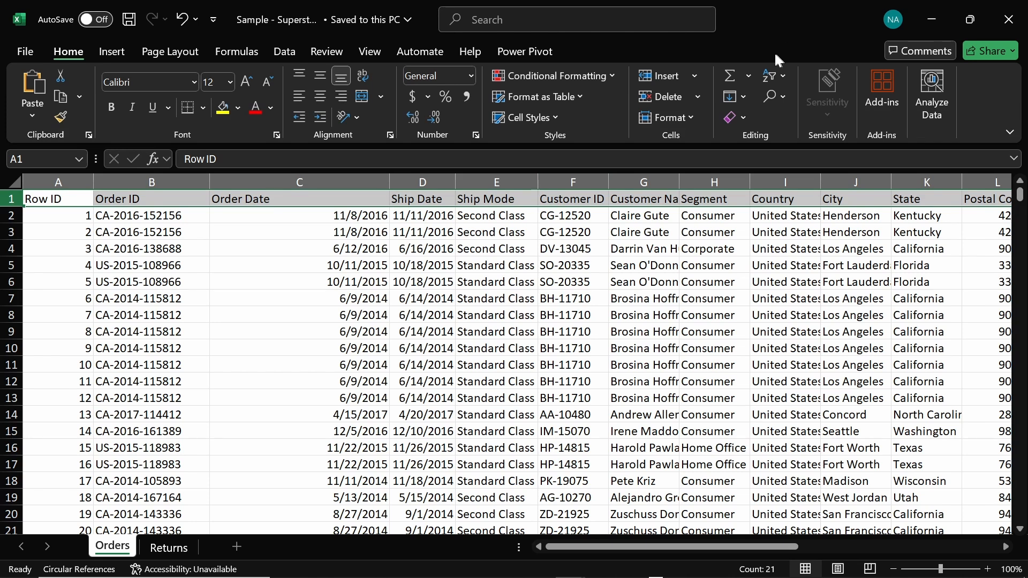
{"action": "left_click", "coordinate": [769, 75]}
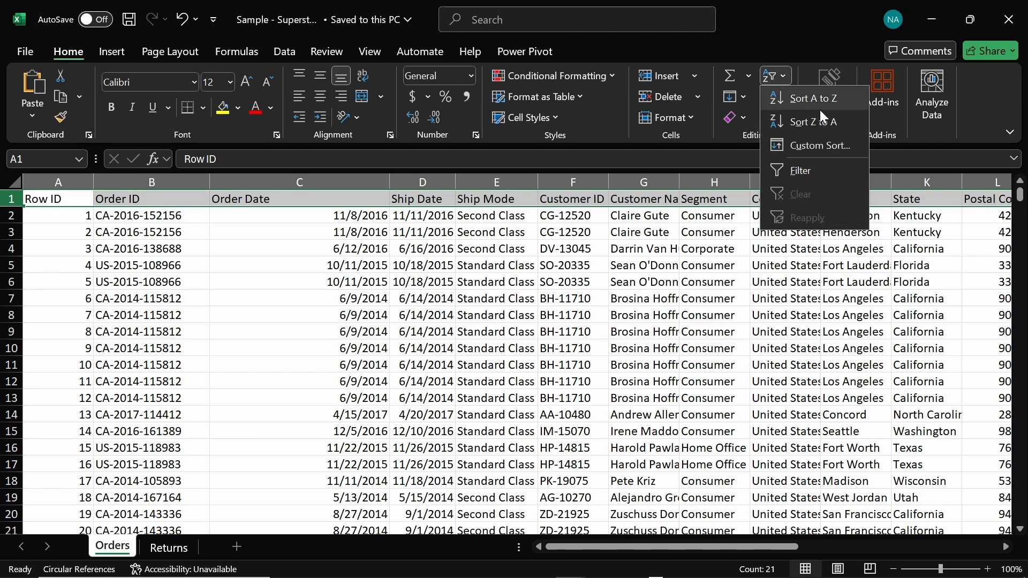
{"action": "left_click", "coordinate": [815, 166]}
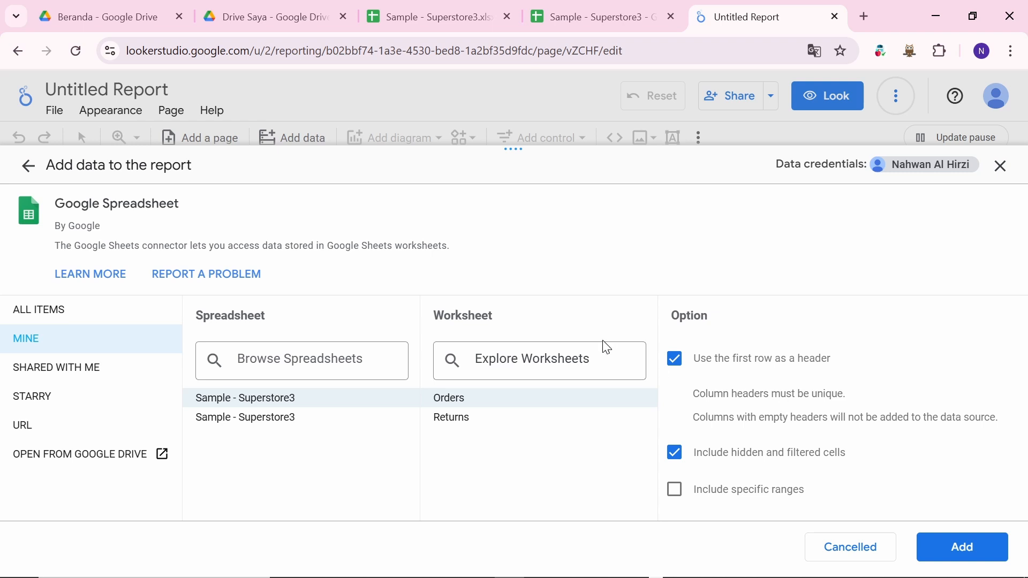
Step: Add Sample - Superstore3's Orders sheet and confirm it, exposing fields like Sales, Profit and Region
{"action": "left_click", "coordinate": [959, 550]}
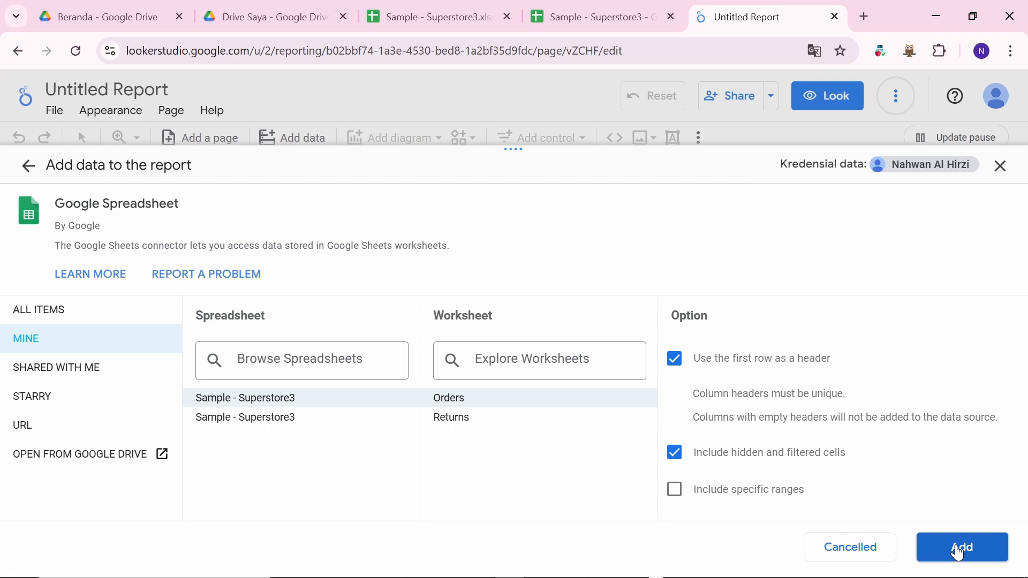
{"action": "left_click", "coordinate": [958, 551]}
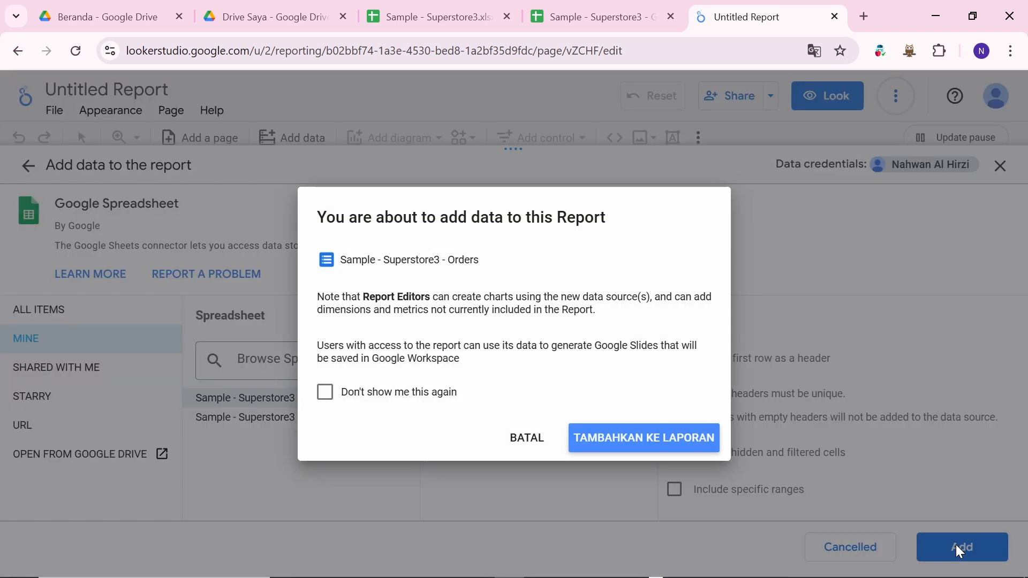
{"action": "left_click", "coordinate": [672, 439]}
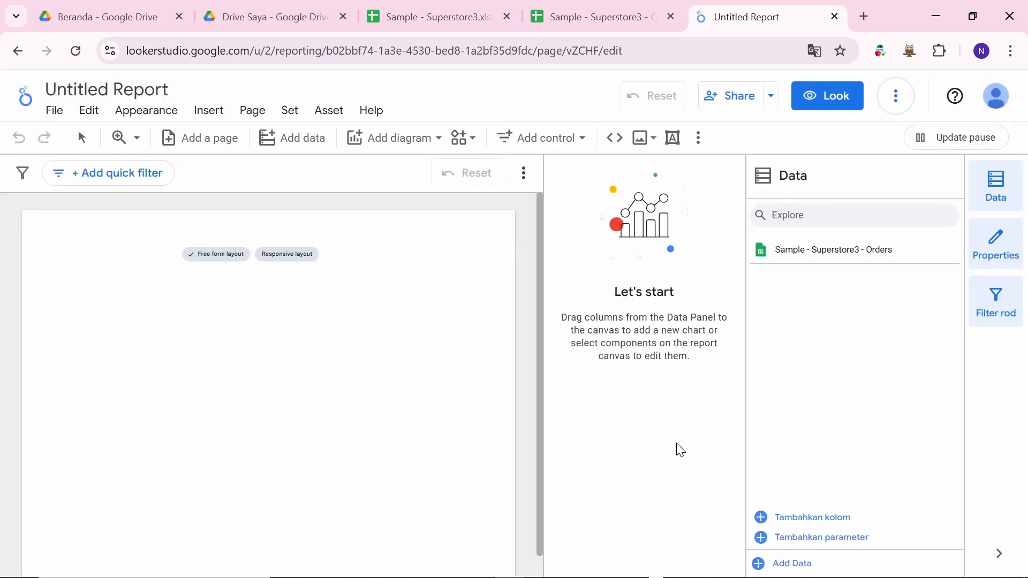
{"action": "scroll", "coordinate": [846, 423], "scroll_direction": "down", "scroll_amount": 3}
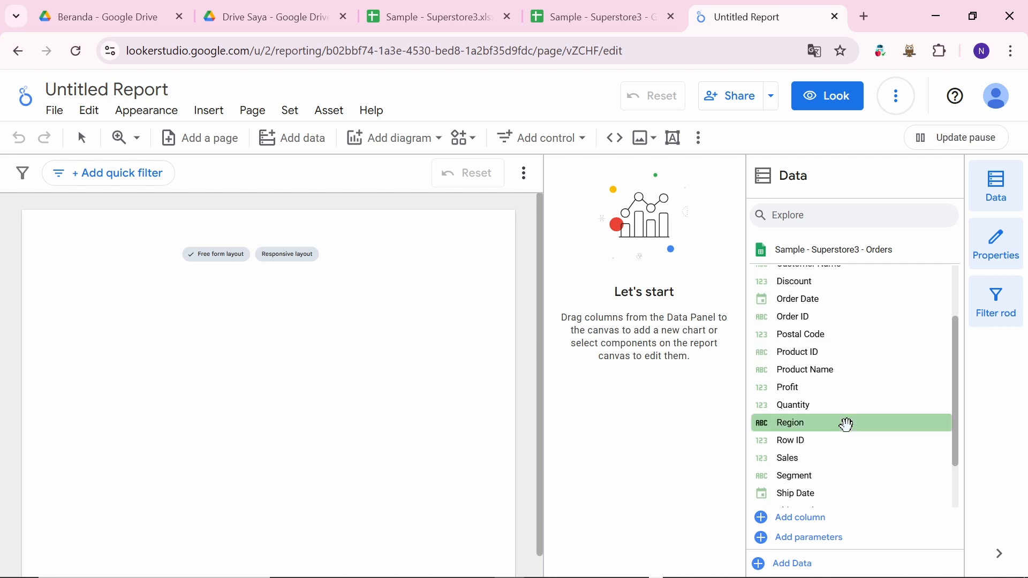
{"action": "scroll", "coordinate": [814, 417], "scroll_direction": "down", "scroll_amount": 2}
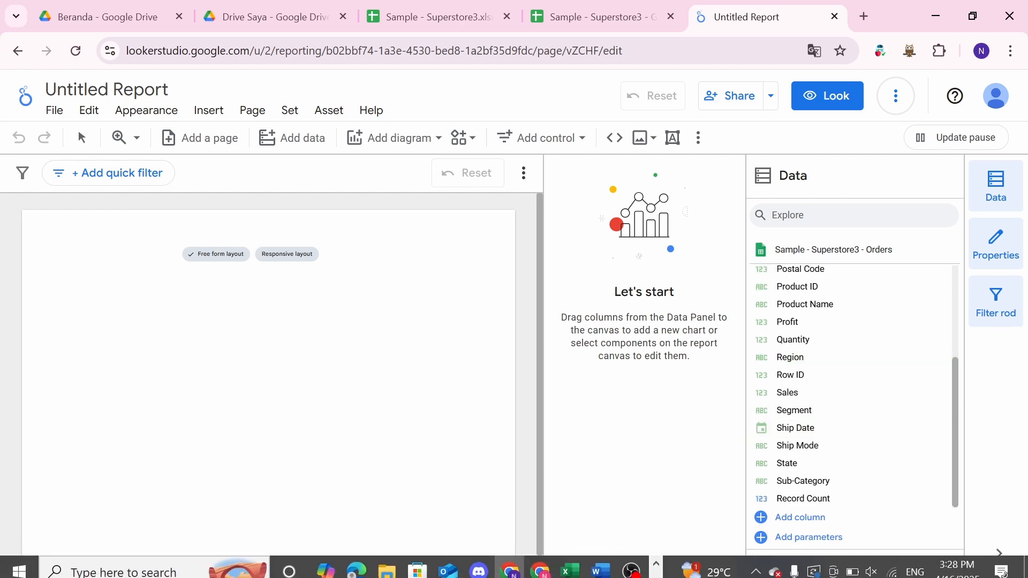
{"action": "mouse_move", "coordinate": [395, 564]}
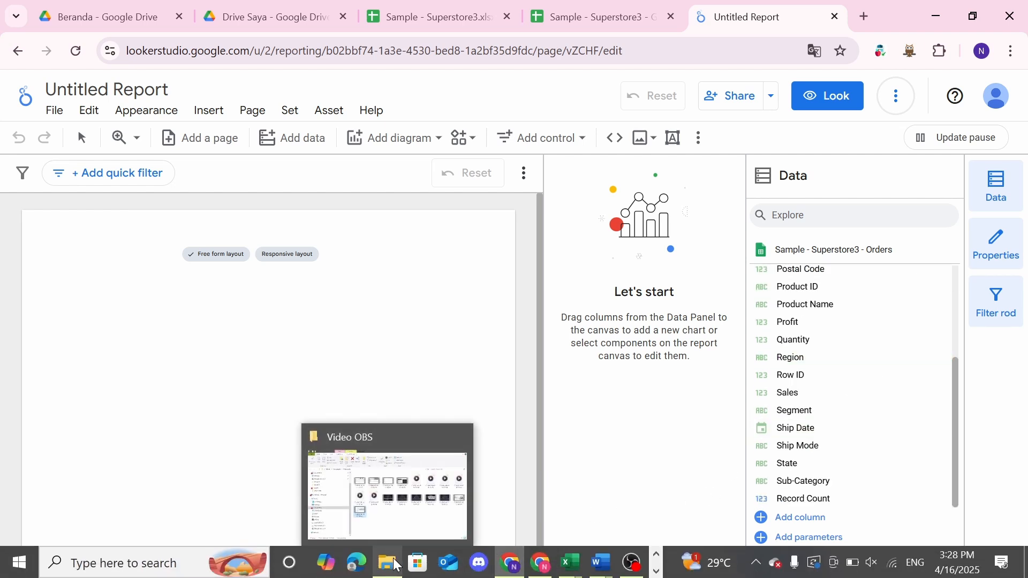
{"action": "left_click", "coordinate": [375, 466]}
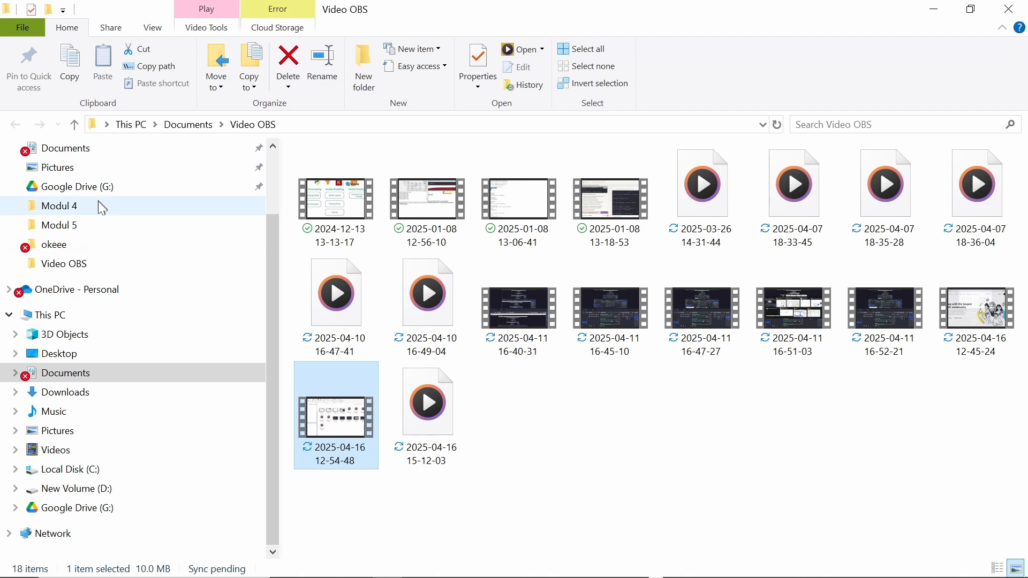
{"action": "left_click", "coordinate": [93, 223]}
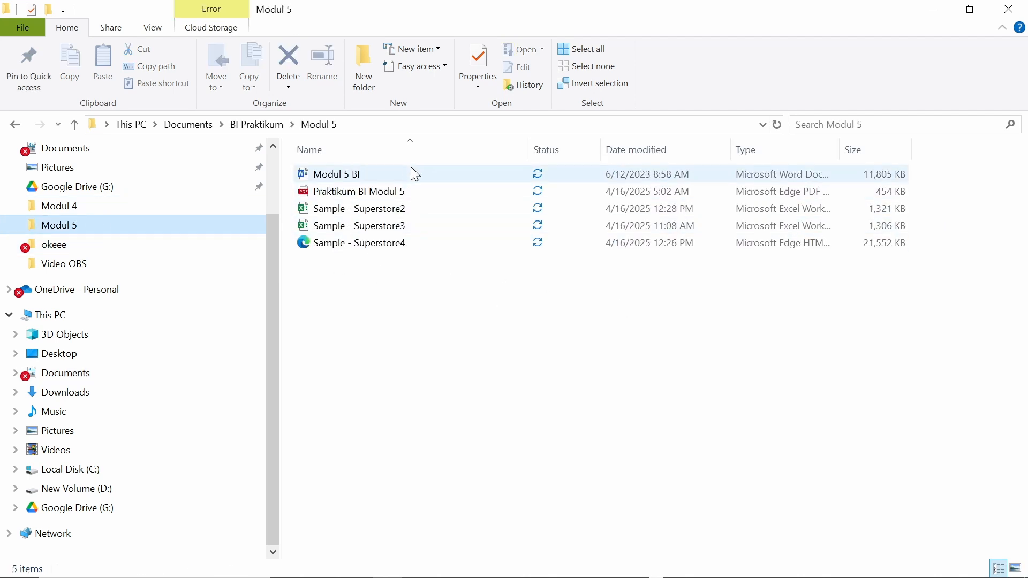
{"action": "left_click", "coordinate": [412, 191]}
{"action": "left_click", "coordinate": [412, 191]}
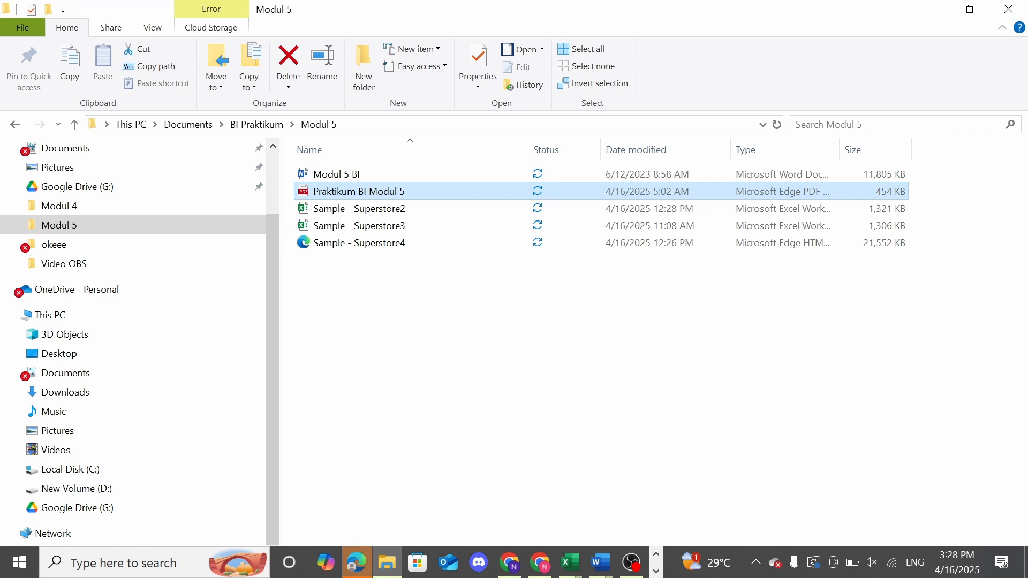
{"action": "left_click", "coordinate": [657, 572]}
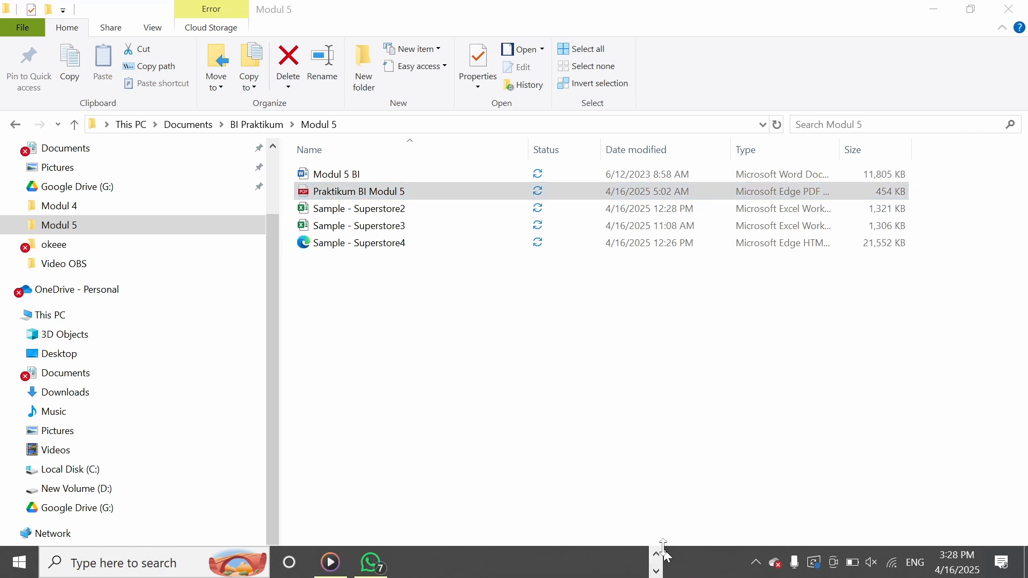
{"action": "left_click", "coordinate": [658, 556]}
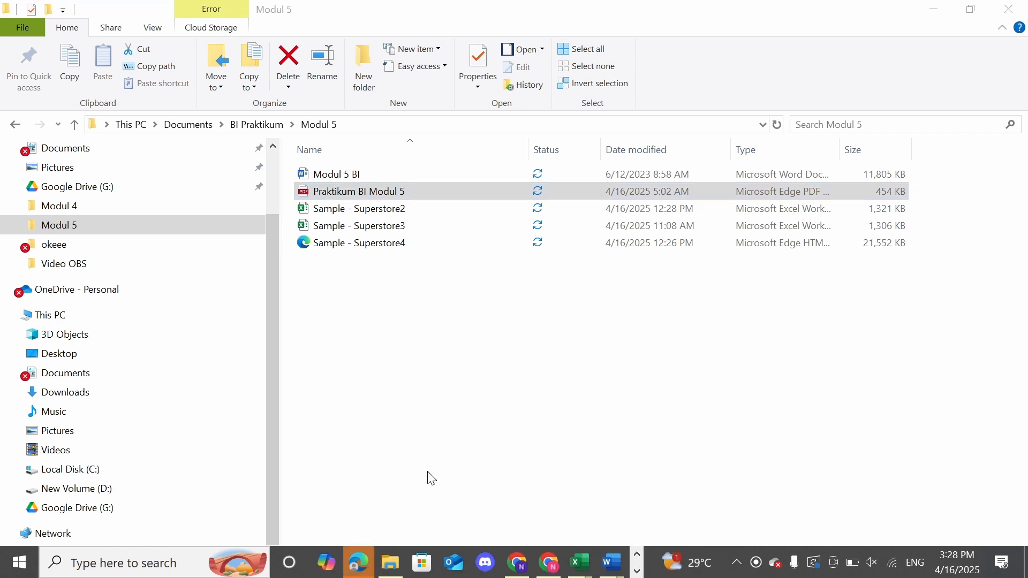
{"action": "key", "text": "alt+Tab"}
{"action": "key", "text": "alt+Tab"}
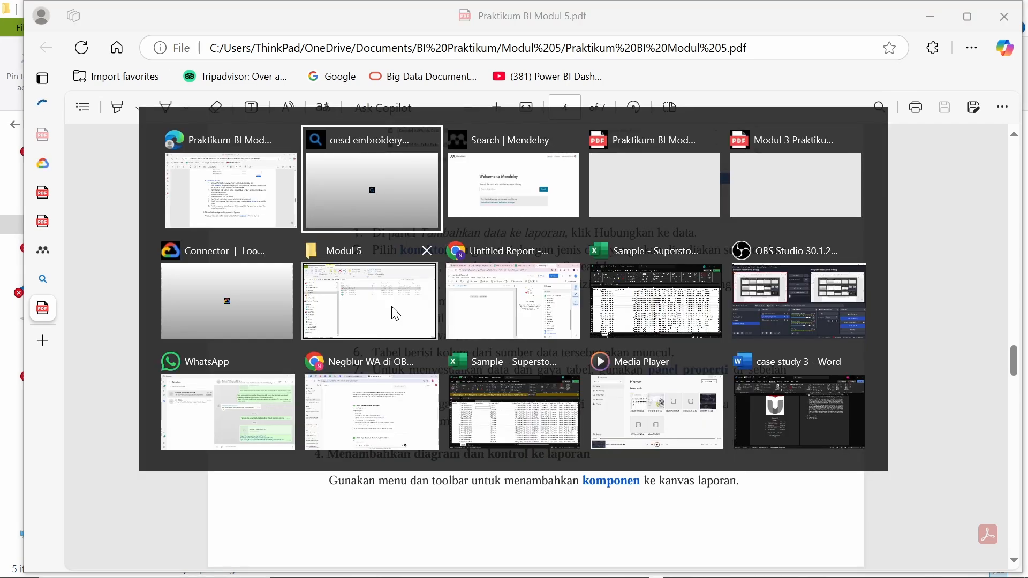
{"action": "key", "text": "alt+Tab"}
{"action": "key", "text": "alt+Tab"}
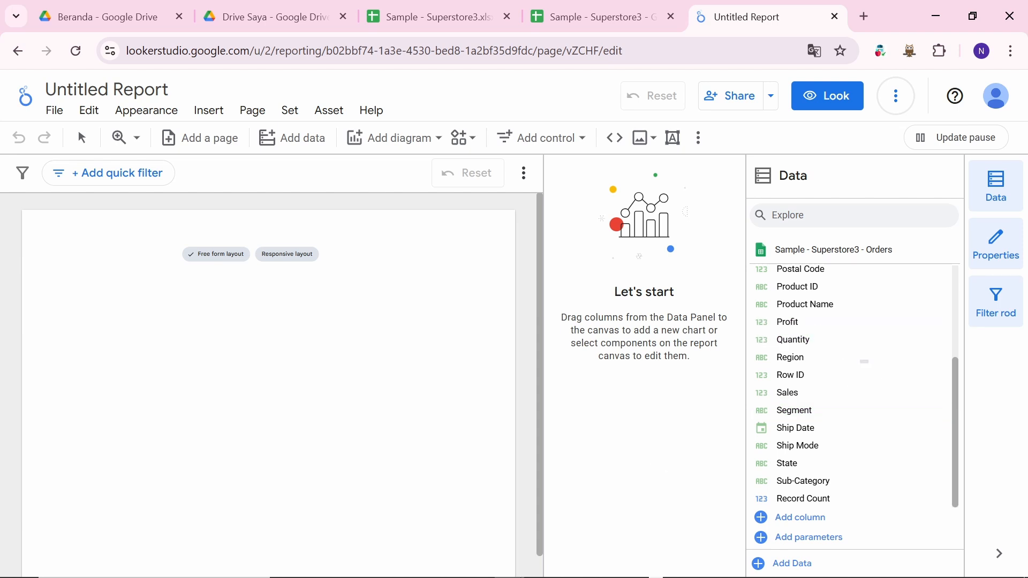
Step: In Add data, choose the Google Sheets connector and pick the Sample - Superstore3 spreadsheet
{"action": "mouse_move", "coordinate": [544, 563]}
{"action": "left_click", "coordinate": [785, 568]}
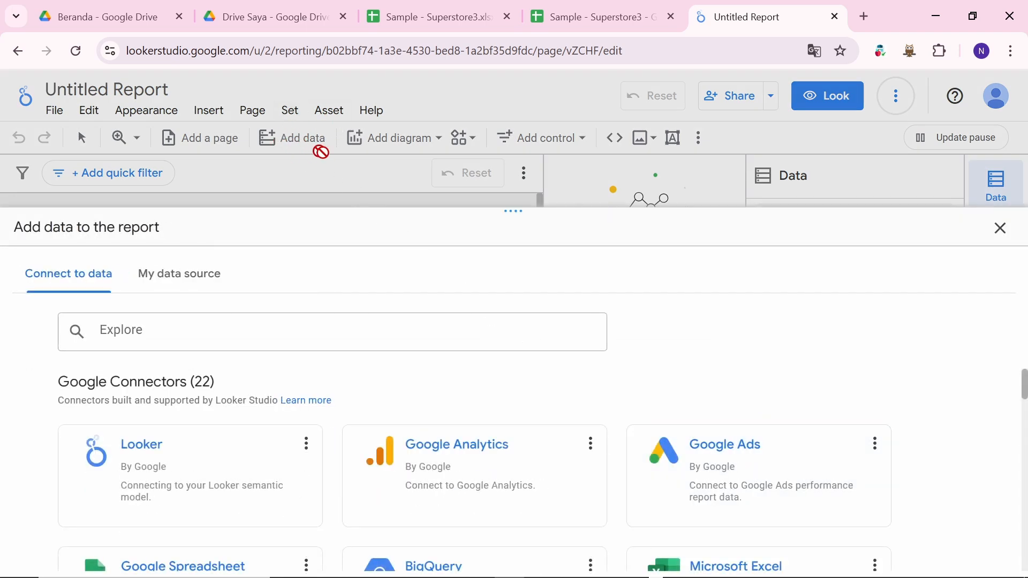
{"action": "scroll", "coordinate": [323, 473], "scroll_direction": "down", "scroll_amount": 1}
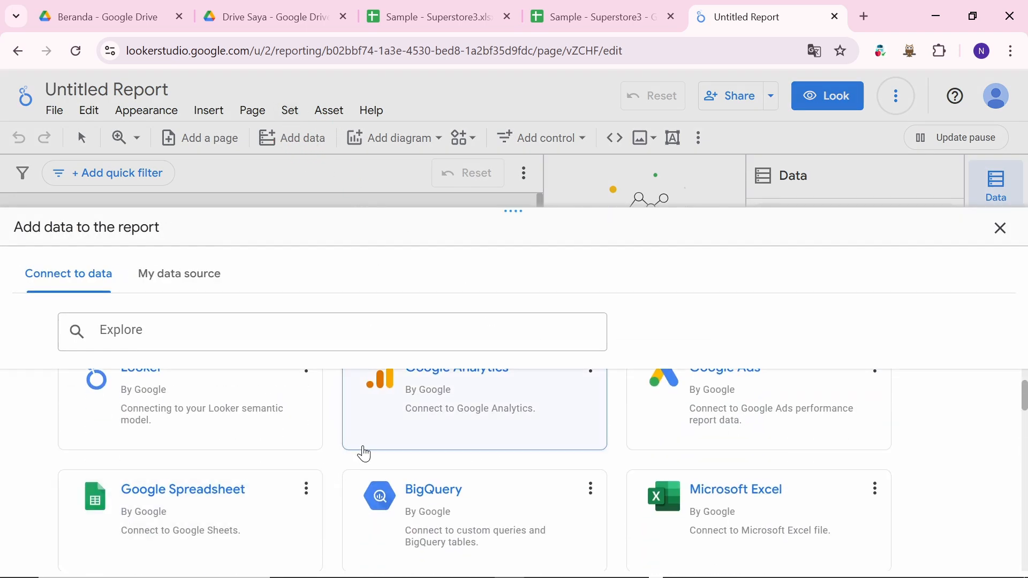
{"action": "scroll", "coordinate": [362, 451], "scroll_direction": "down", "scroll_amount": 1}
{"action": "scroll", "coordinate": [279, 459], "scroll_direction": "up", "scroll_amount": 4}
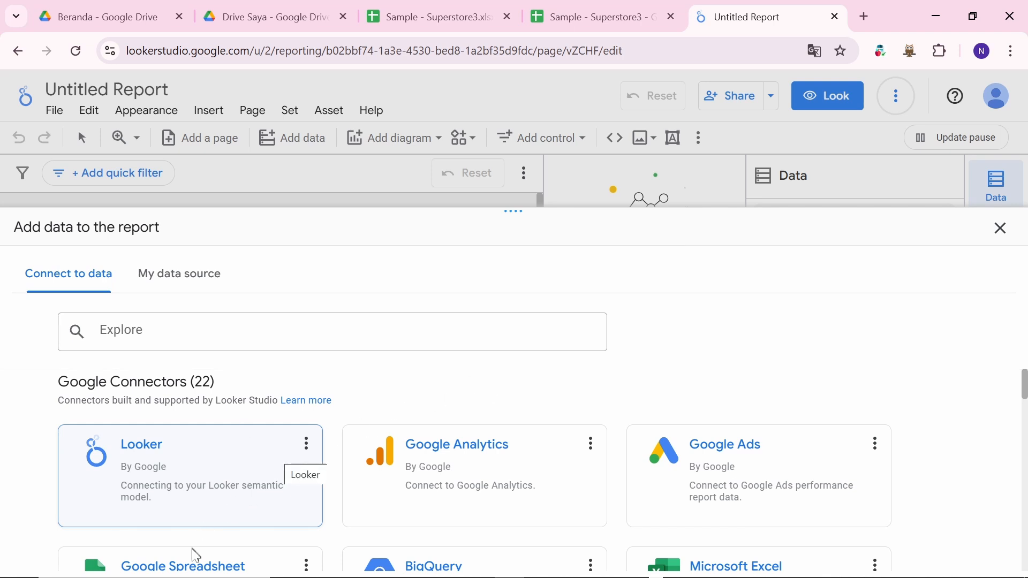
{"action": "scroll", "coordinate": [204, 562], "scroll_direction": "down", "scroll_amount": 3}
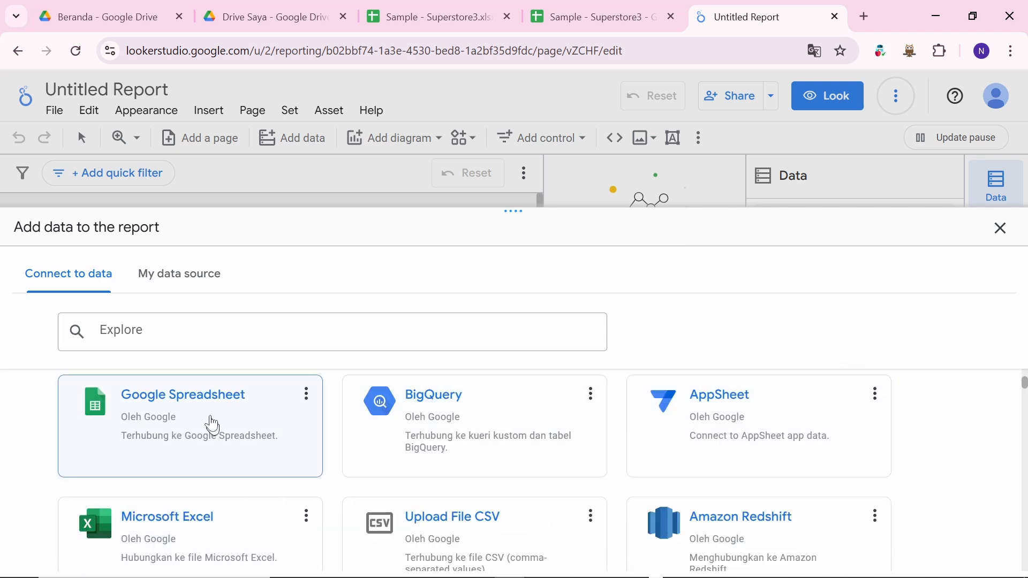
{"action": "left_click", "coordinate": [208, 397]}
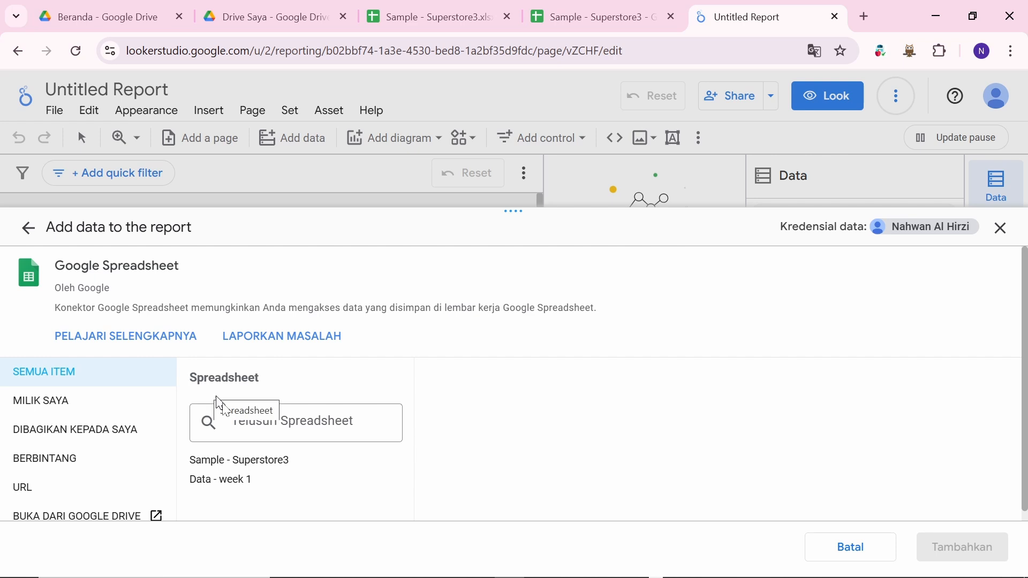
{"action": "left_click", "coordinate": [262, 464]}
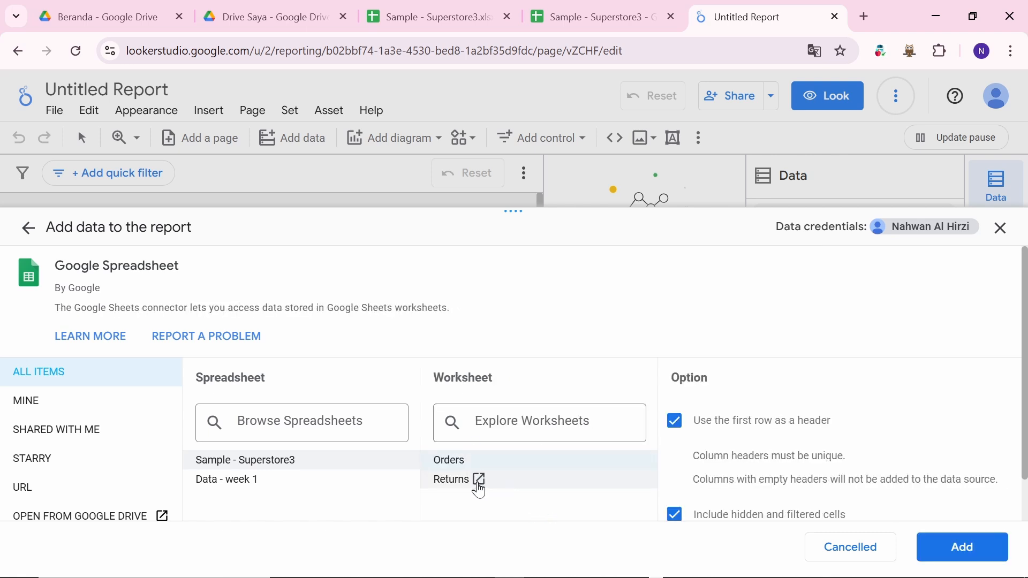
Step: Add the Returns worksheet to the report and collapse the Orders field list
{"action": "left_click", "coordinate": [510, 484]}
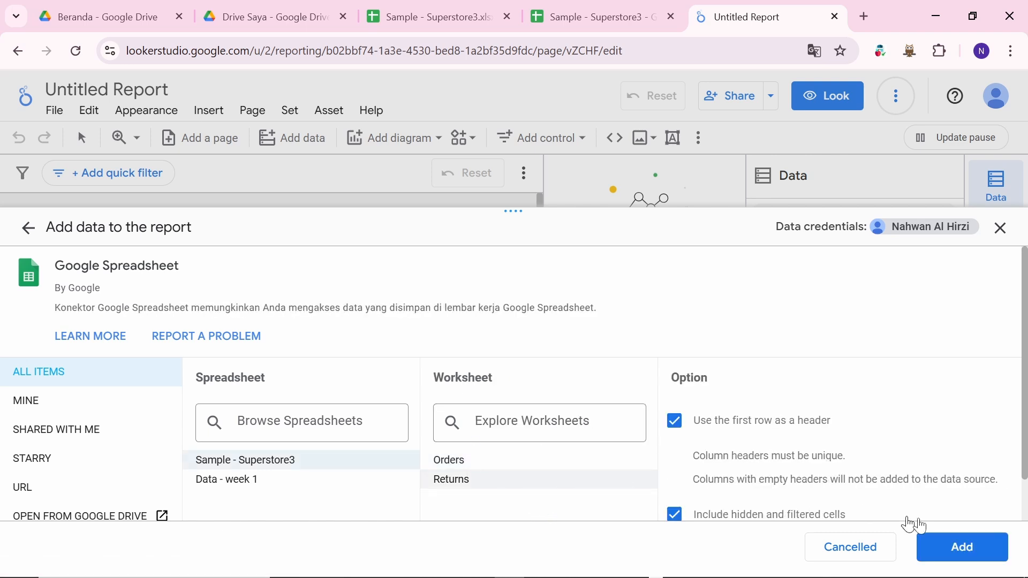
{"action": "left_click", "coordinate": [967, 552]}
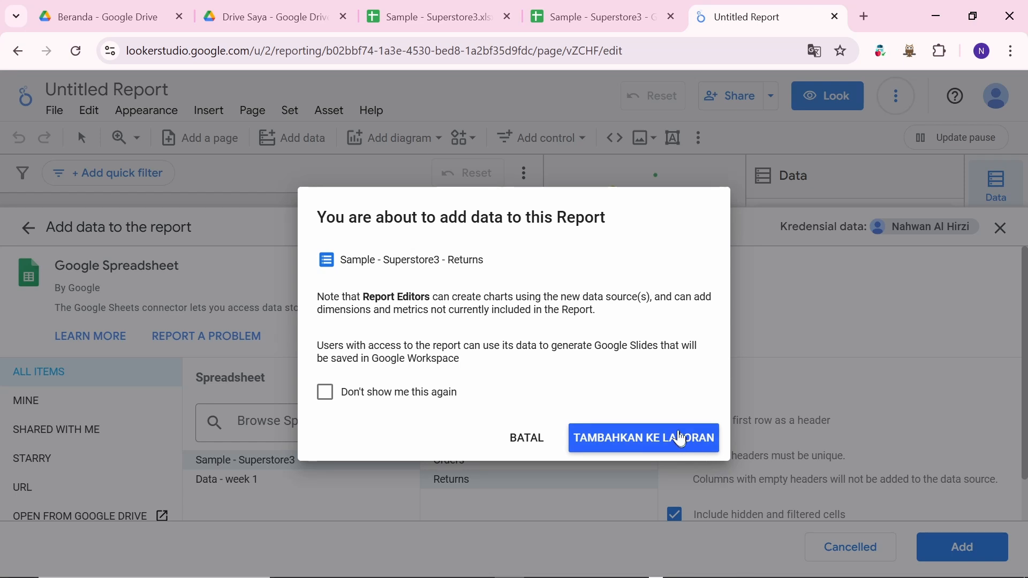
{"action": "left_click", "coordinate": [681, 439]}
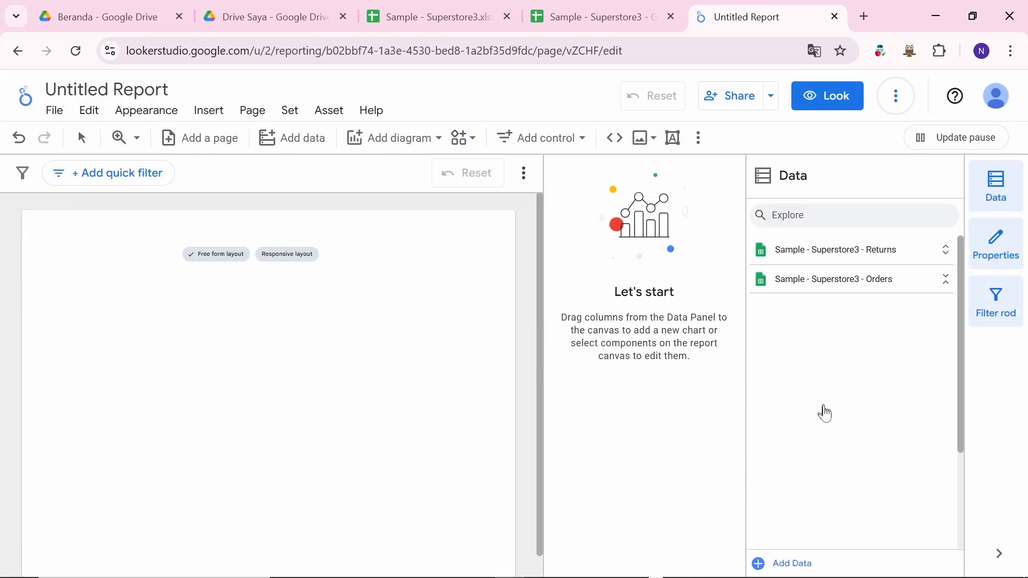
{"action": "left_click", "coordinate": [832, 291]}
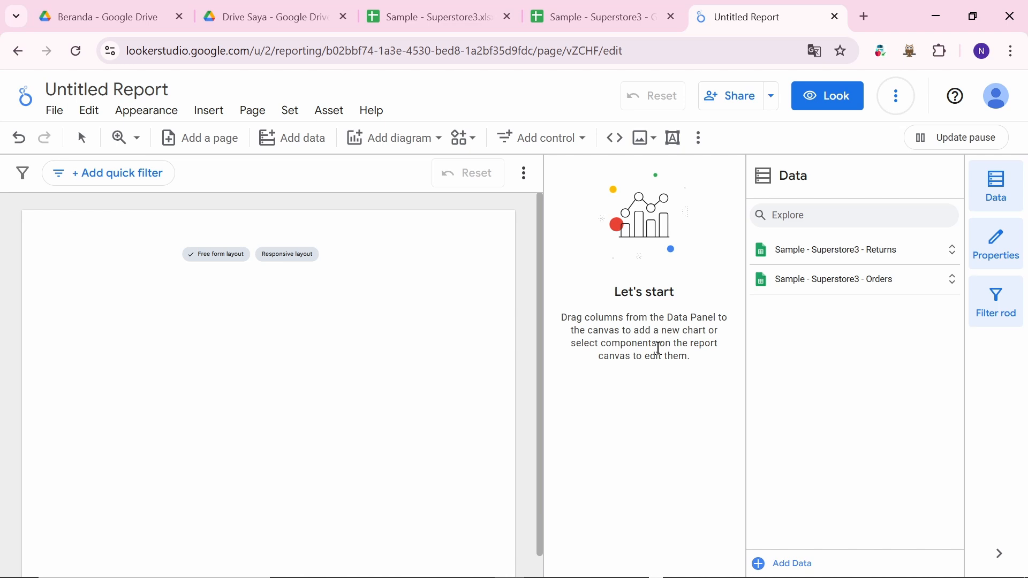
{"action": "key", "text": "alt+Tab"}
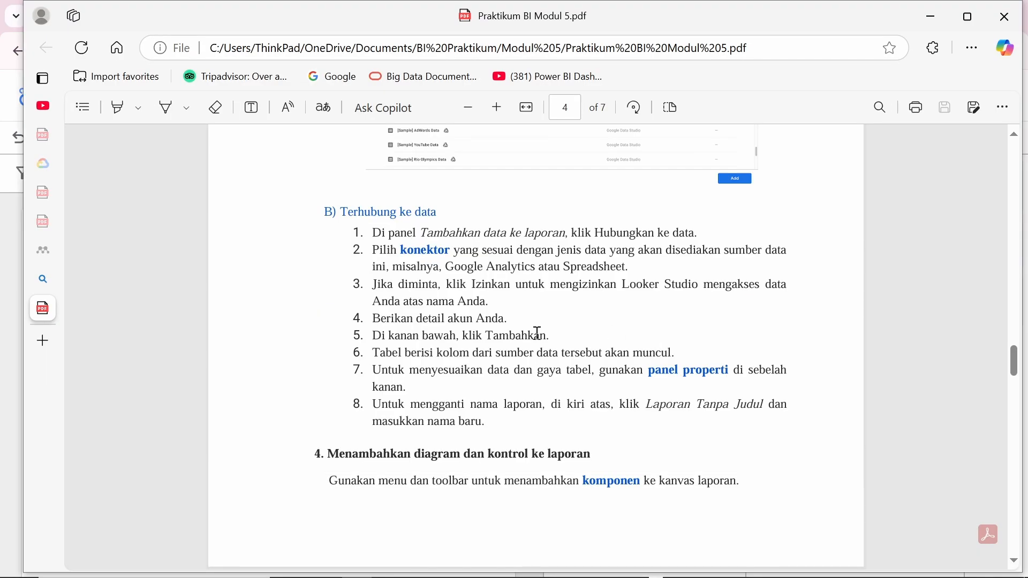
Step: Scroll the PDF to page 2's objectives and select the word 'interaktif'
{"action": "scroll", "coordinate": [537, 333], "scroll_direction": "up", "scroll_amount": 20}
{"action": "scroll", "coordinate": [537, 333], "scroll_direction": "down", "scroll_amount": 5}
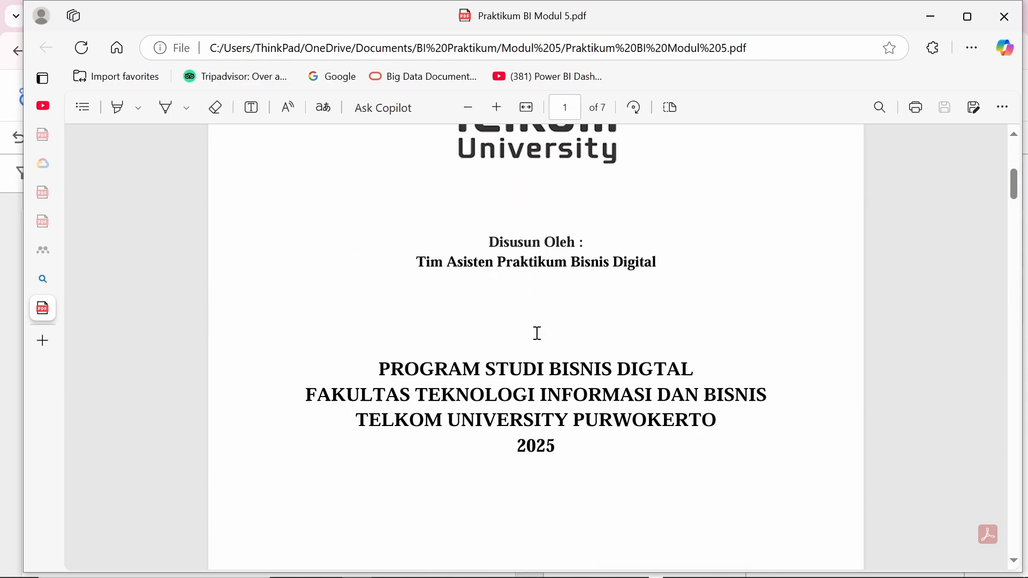
{"action": "scroll", "coordinate": [537, 333], "scroll_direction": "down", "scroll_amount": 8}
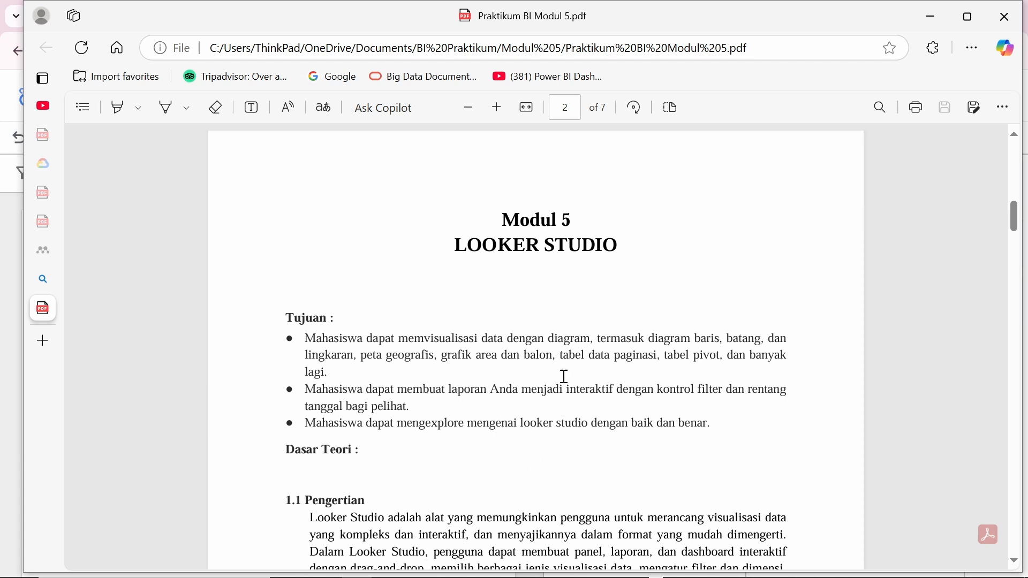
{"action": "left_click_drag", "start_coordinate": [569, 384], "coordinate": [620, 399]}
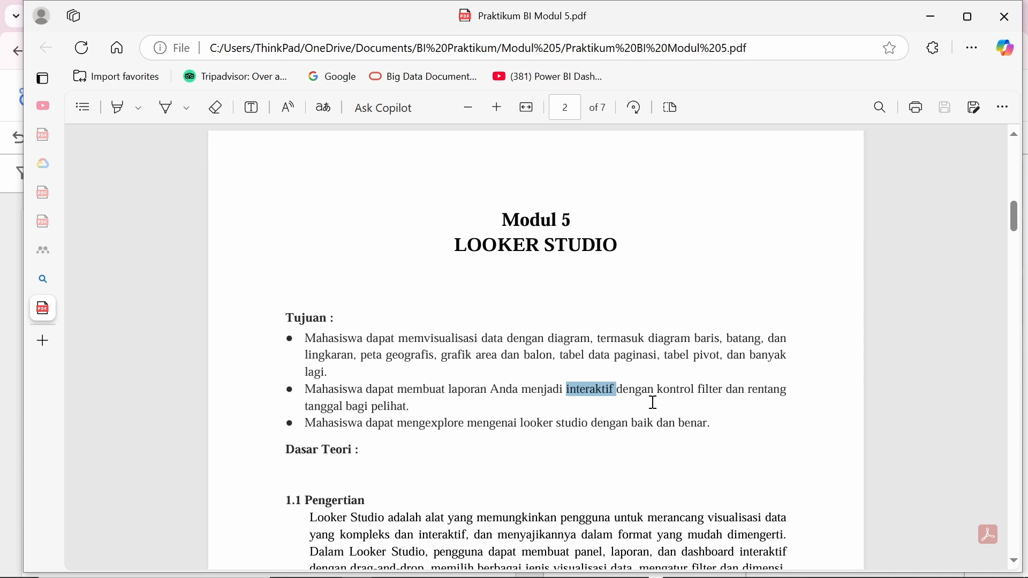
Step: Select 'interaktif' and part of the third objective, then return to the Looker Studio report
{"action": "left_click", "coordinate": [572, 307]}
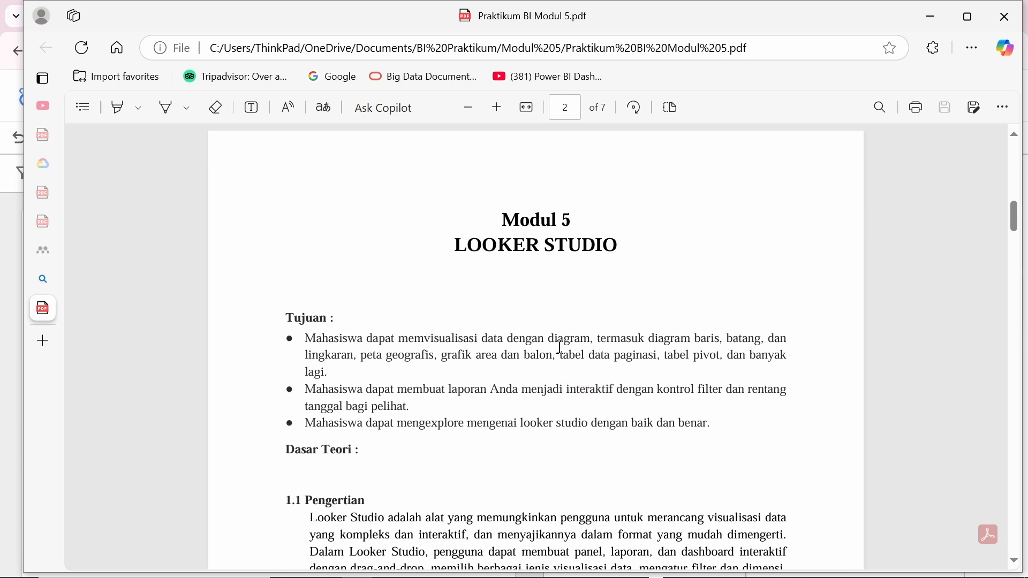
{"action": "scroll", "coordinate": [535, 353], "scroll_direction": "down", "scroll_amount": 1}
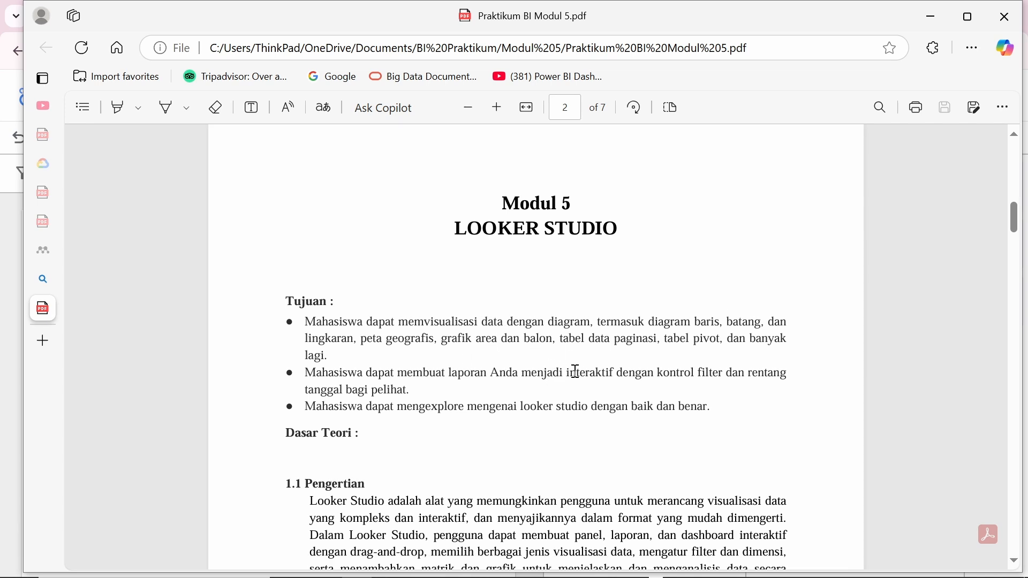
{"action": "left_click_drag", "start_coordinate": [563, 372], "coordinate": [614, 370]}
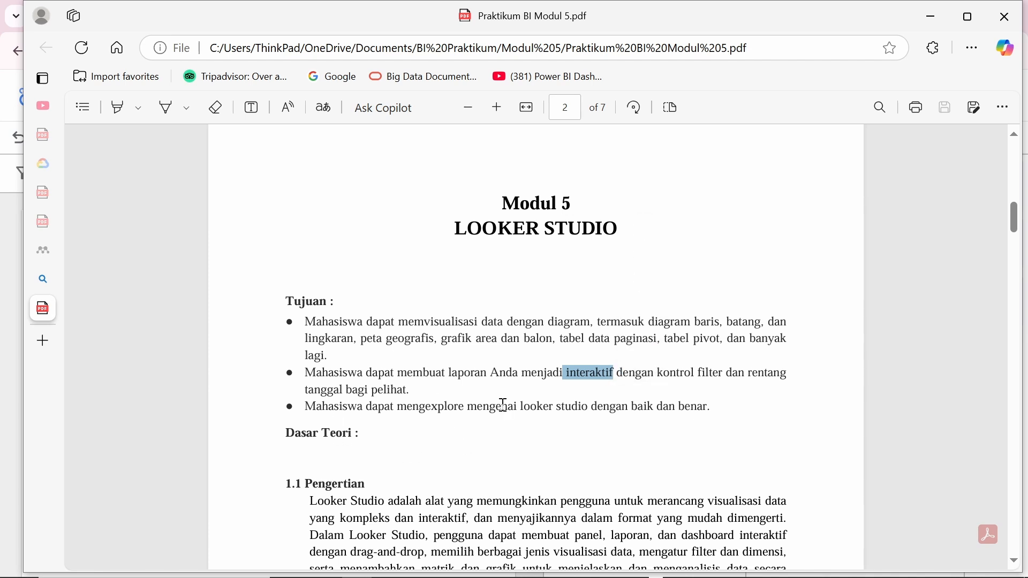
{"action": "left_click_drag", "start_coordinate": [397, 407], "coordinate": [545, 402]}
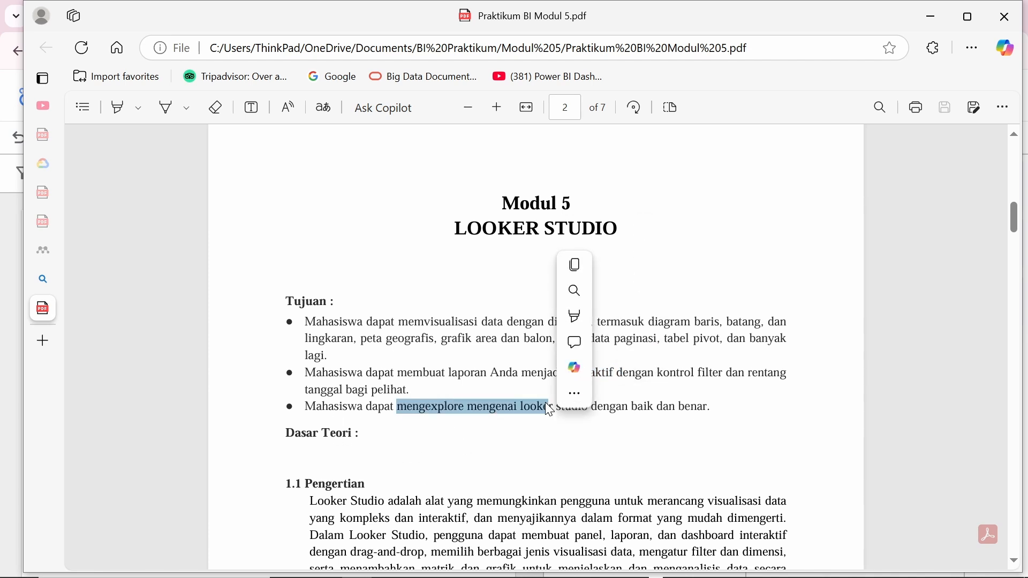
{"action": "scroll", "coordinate": [419, 300], "scroll_direction": "down", "scroll_amount": 8}
{"action": "scroll", "coordinate": [423, 305], "scroll_direction": "up", "scroll_amount": 6}
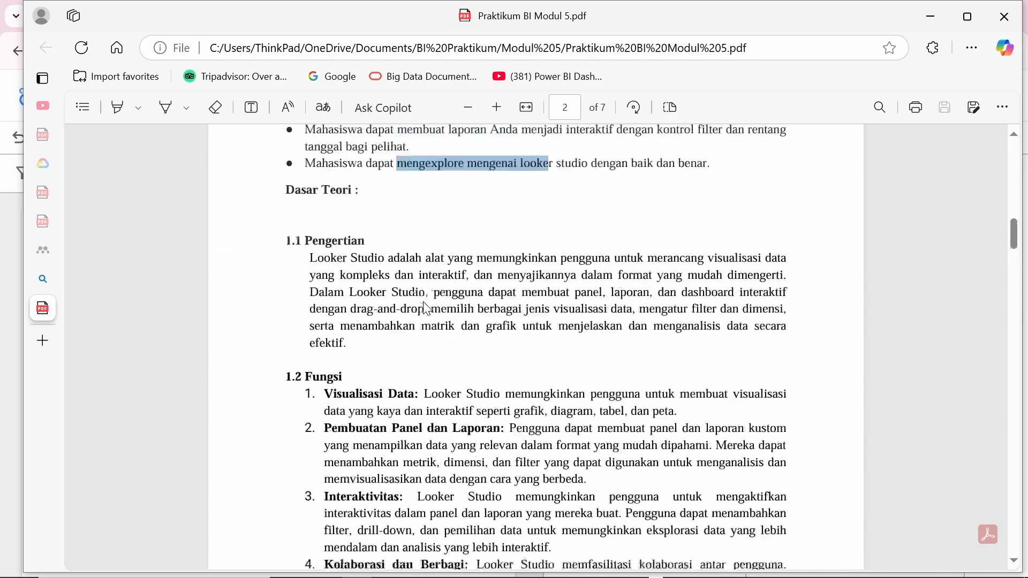
{"action": "key", "text": "alt+Tab"}
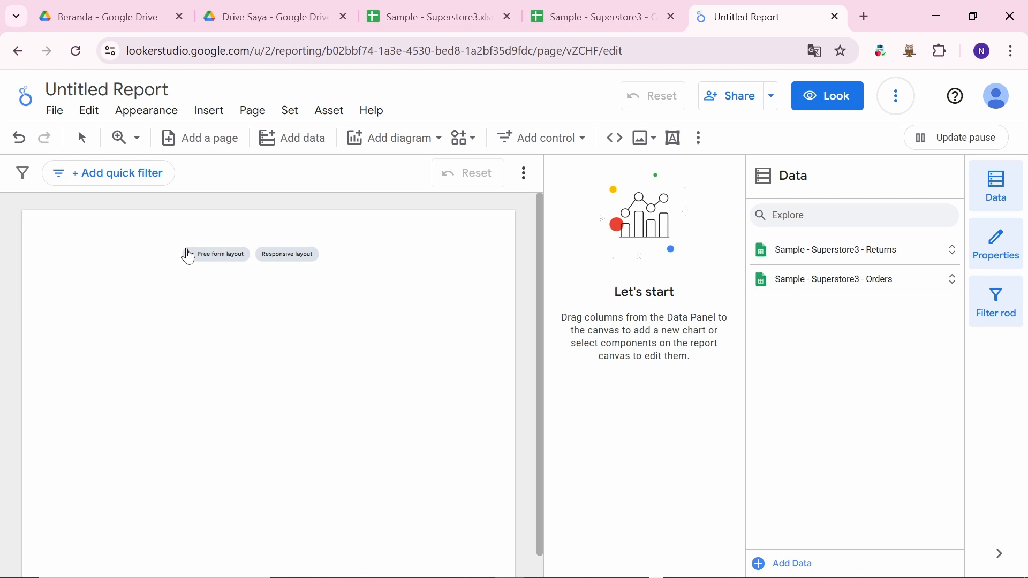
Step: Use freeform layout and place the Returned / Record Count table (Yes, 296) lower on the canvas
{"action": "mouse_move", "coordinate": [227, 254]}
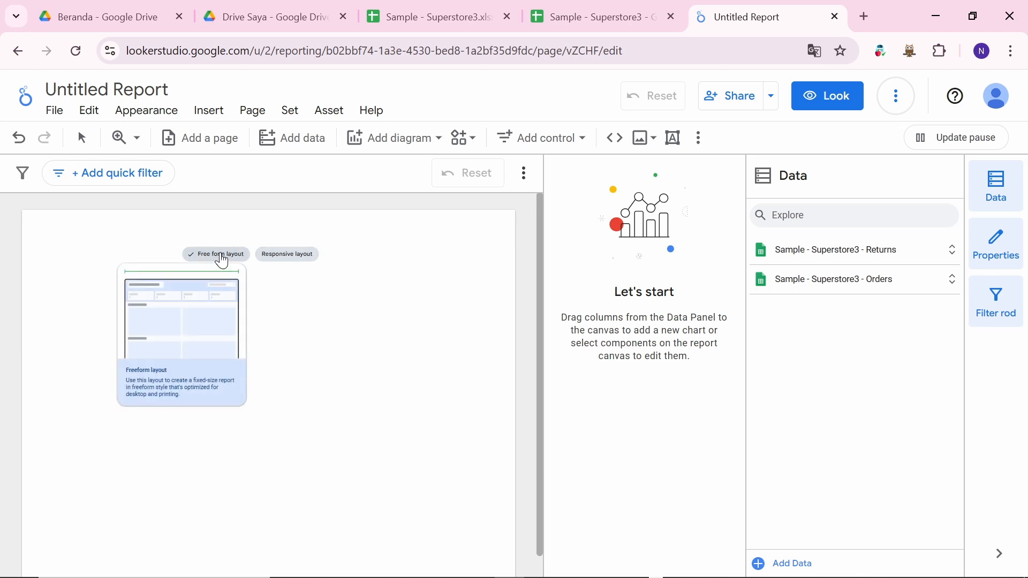
{"action": "left_click", "coordinate": [223, 262]}
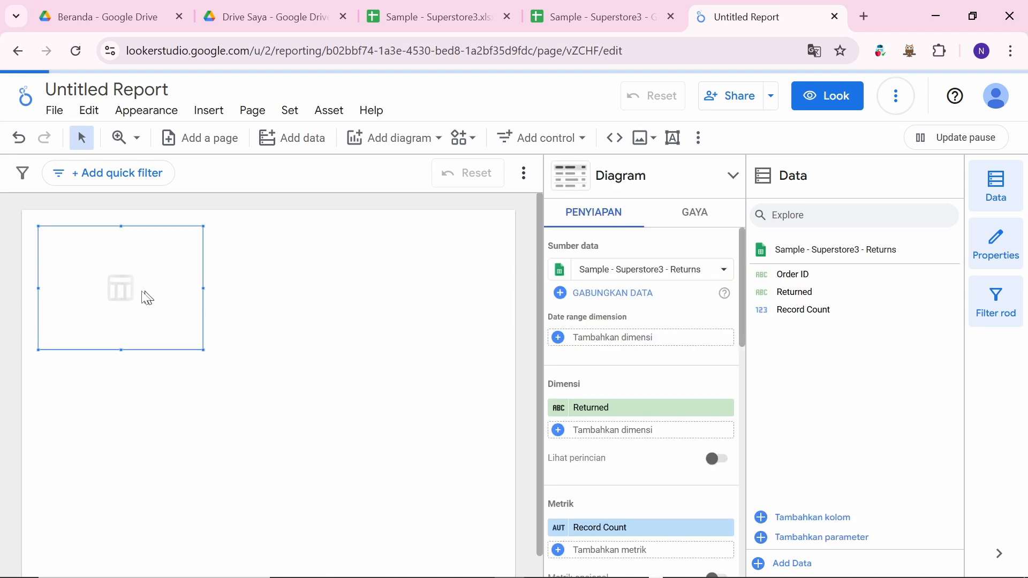
{"action": "left_click_drag", "start_coordinate": [114, 272], "coordinate": [140, 323]}
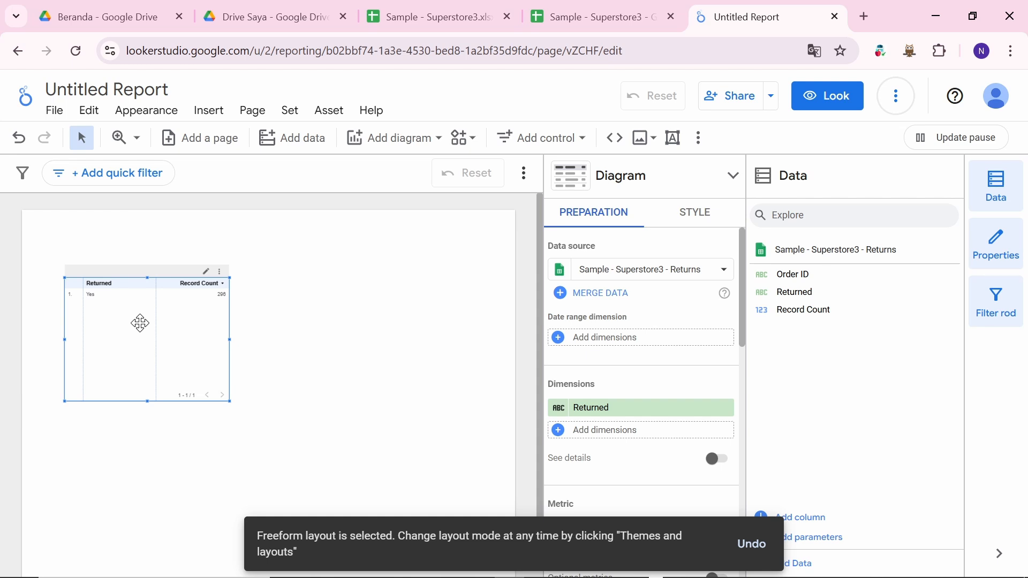
{"action": "key", "text": "Delete"}
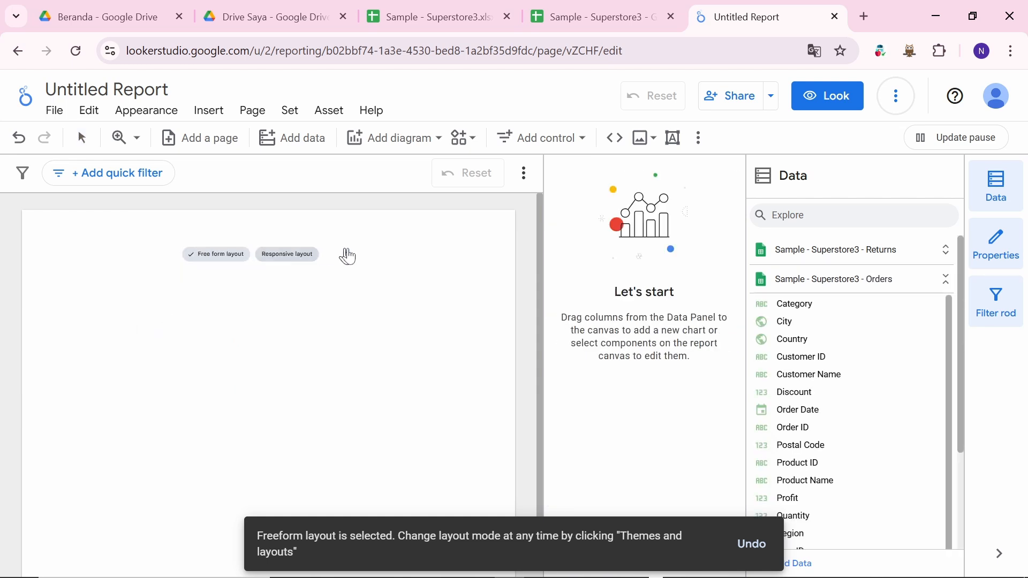
{"action": "left_click", "coordinate": [226, 257]}
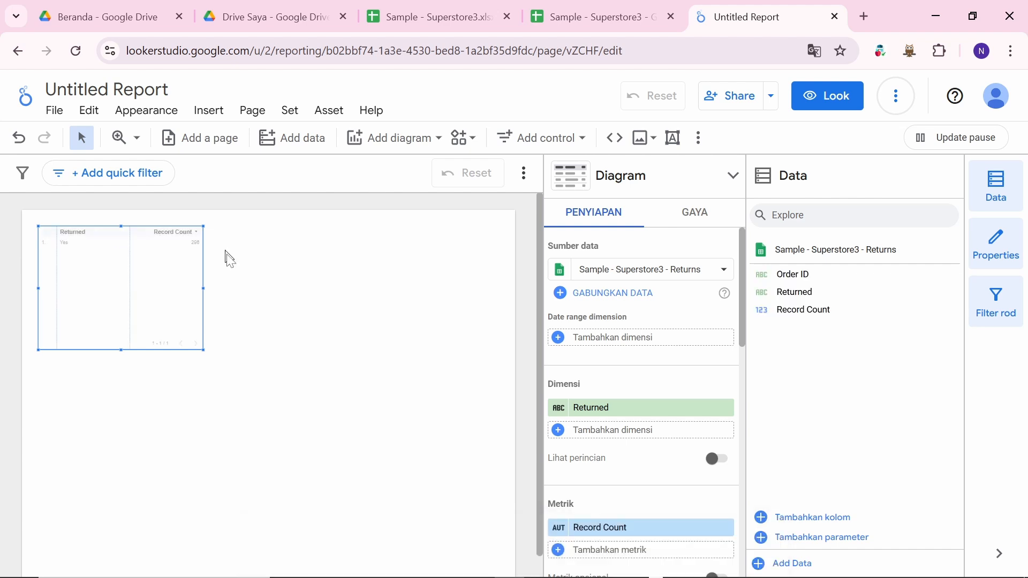
{"action": "left_click_drag", "start_coordinate": [145, 245], "coordinate": [167, 300]}
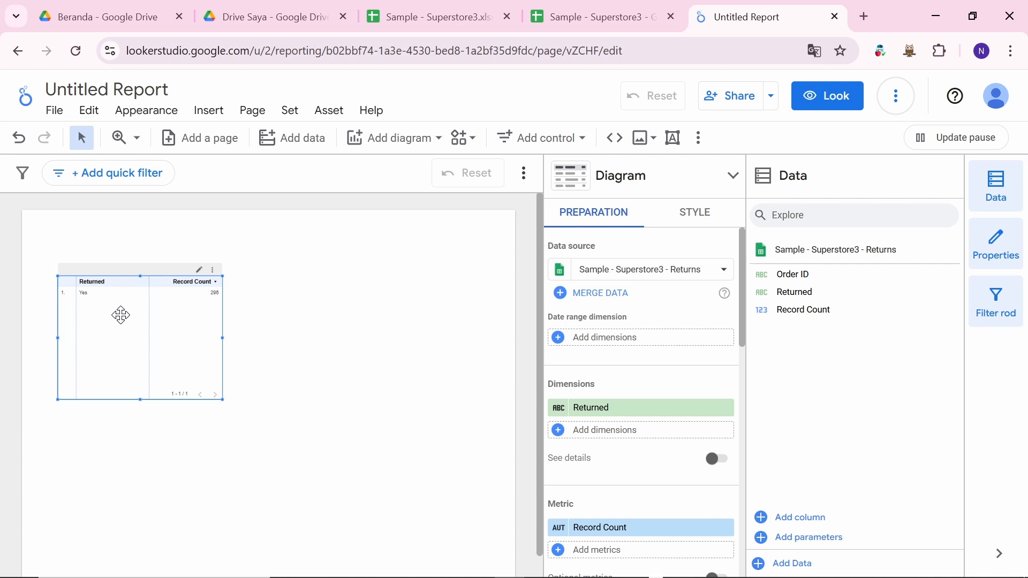
{"action": "left_click_drag", "start_coordinate": [121, 315], "coordinate": [120, 374]}
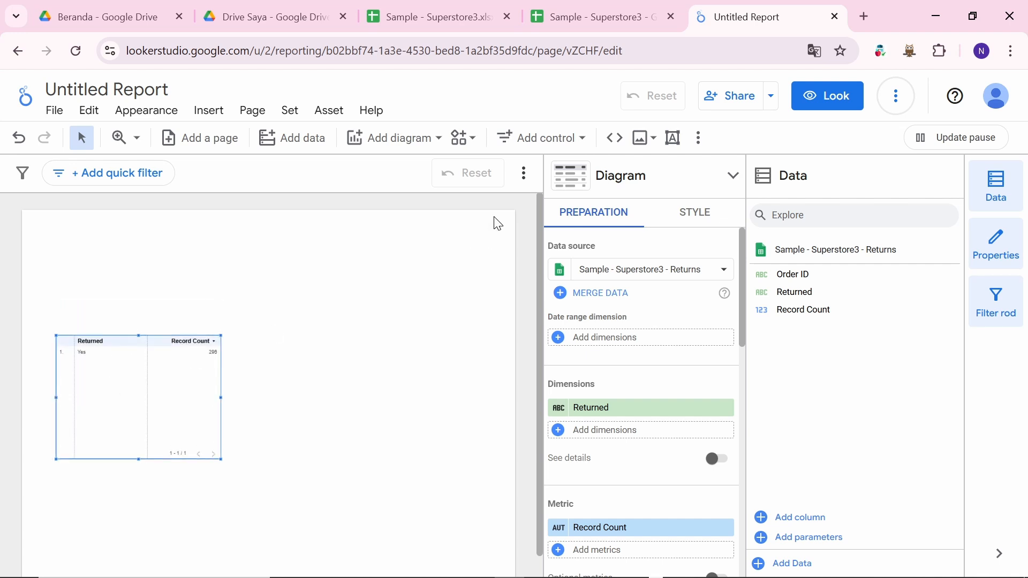
Step: Search Google Images for 'dashboard' in a new tab and preview the Medium dashboard example
{"action": "left_click", "coordinate": [869, 17]}
{"action": "type", "text": "d"}
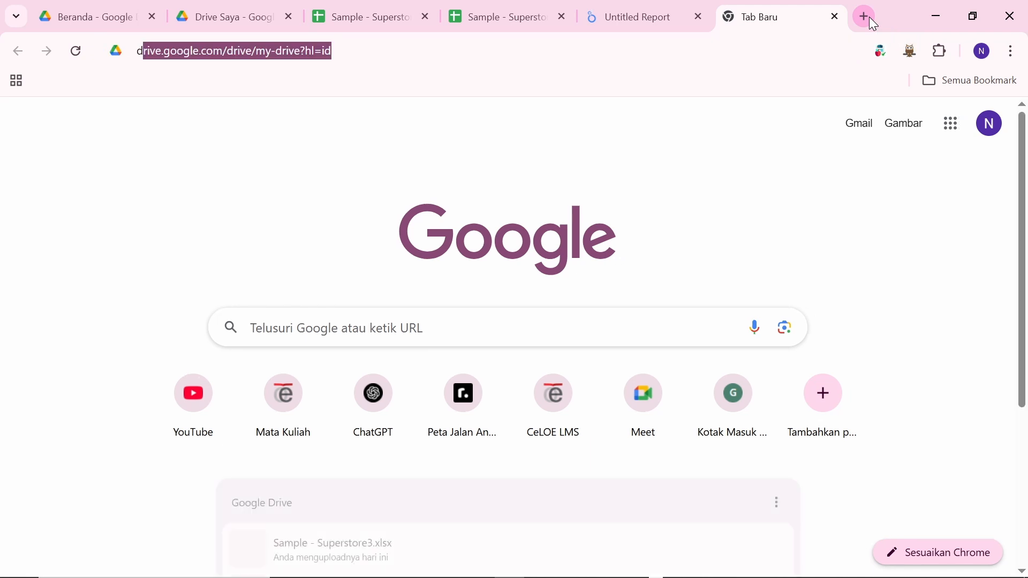
{"action": "type", "text": "ashboard"}
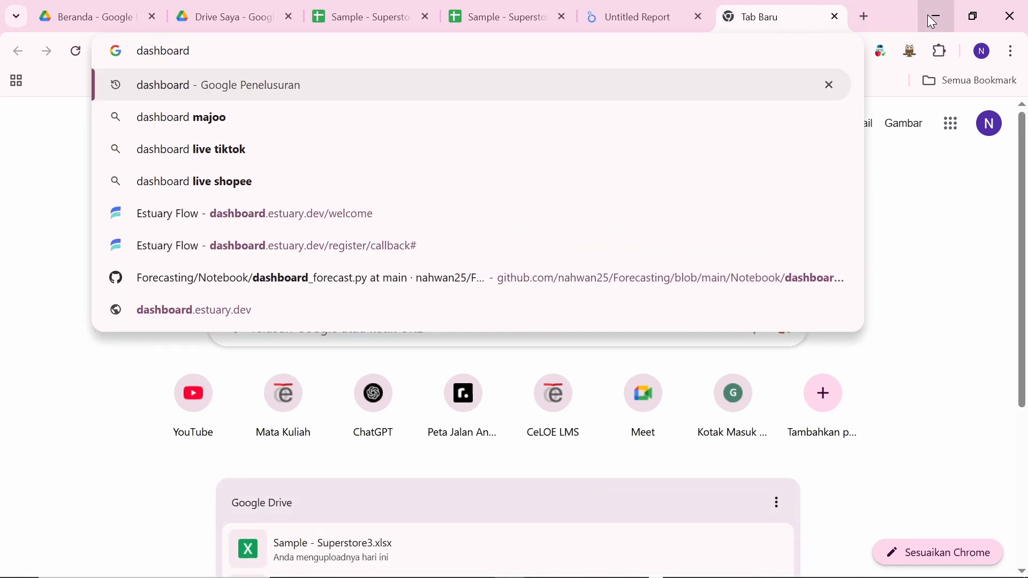
{"action": "key", "text": "Return"}
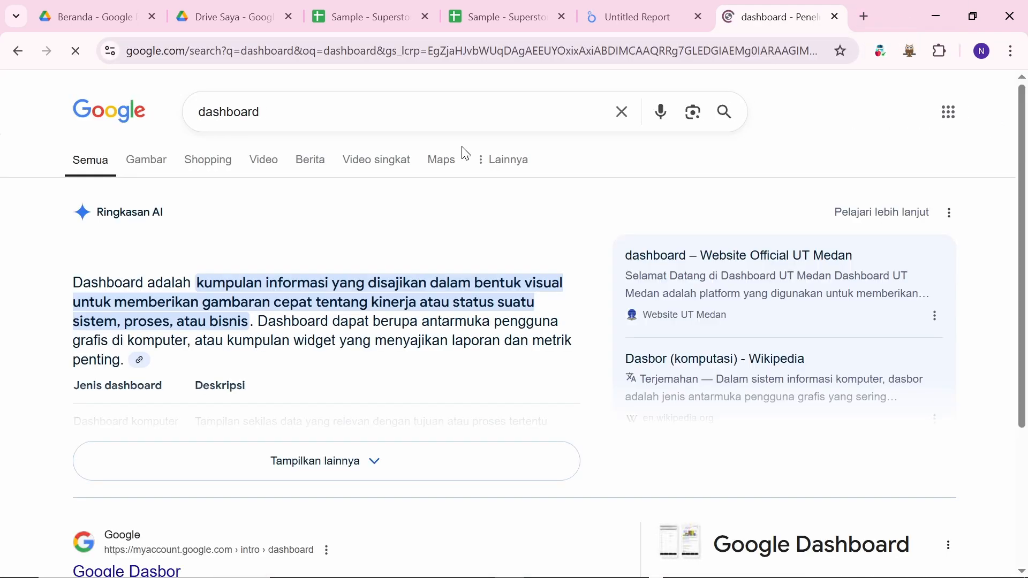
{"action": "left_click", "coordinate": [149, 161]}
{"action": "scroll", "coordinate": [294, 238], "scroll_direction": "down", "scroll_amount": 2}
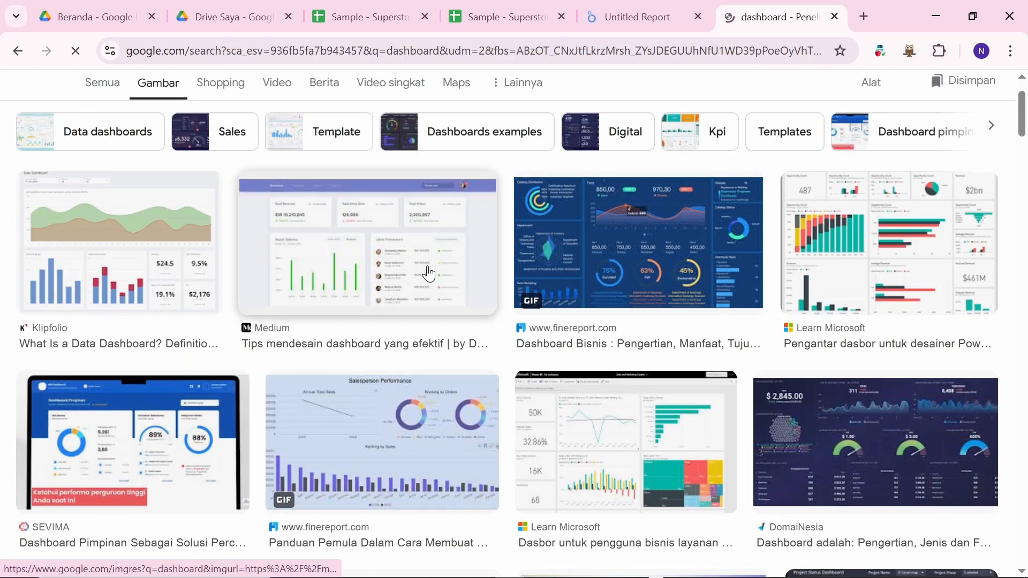
{"action": "left_click", "coordinate": [362, 225]}
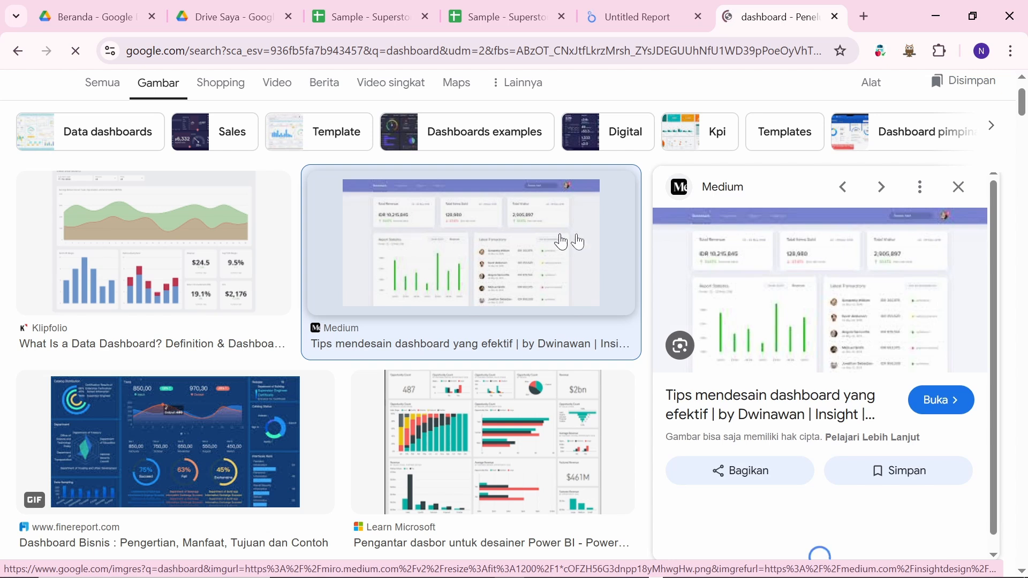
{"action": "scroll", "coordinate": [760, 306], "scroll_direction": "up", "scroll_amount": 5}
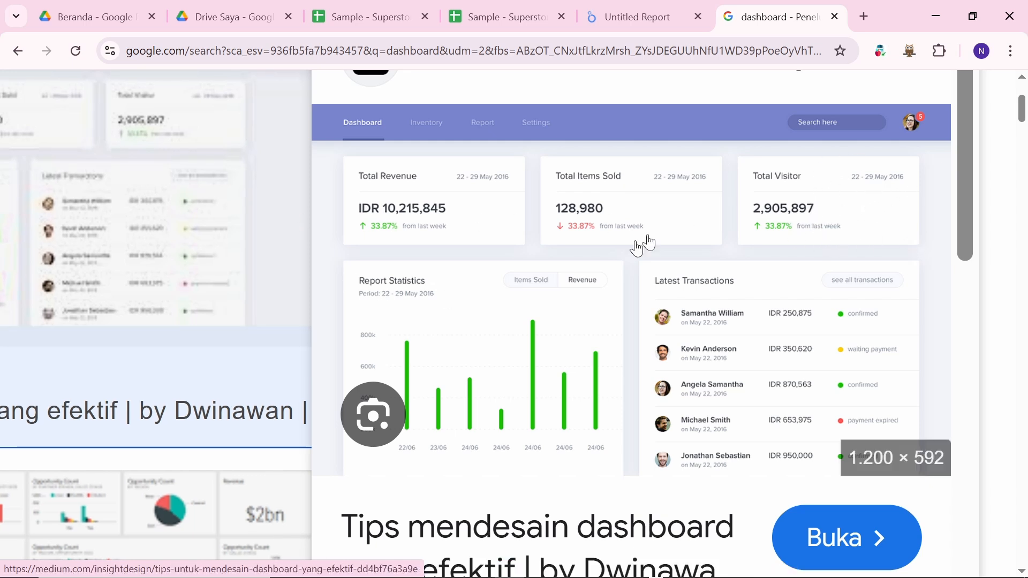
Step: Browse the 'dashboard' image results, briefly checking the report tab
{"action": "scroll", "coordinate": [619, 254], "scroll_direction": "down", "scroll_amount": 5}
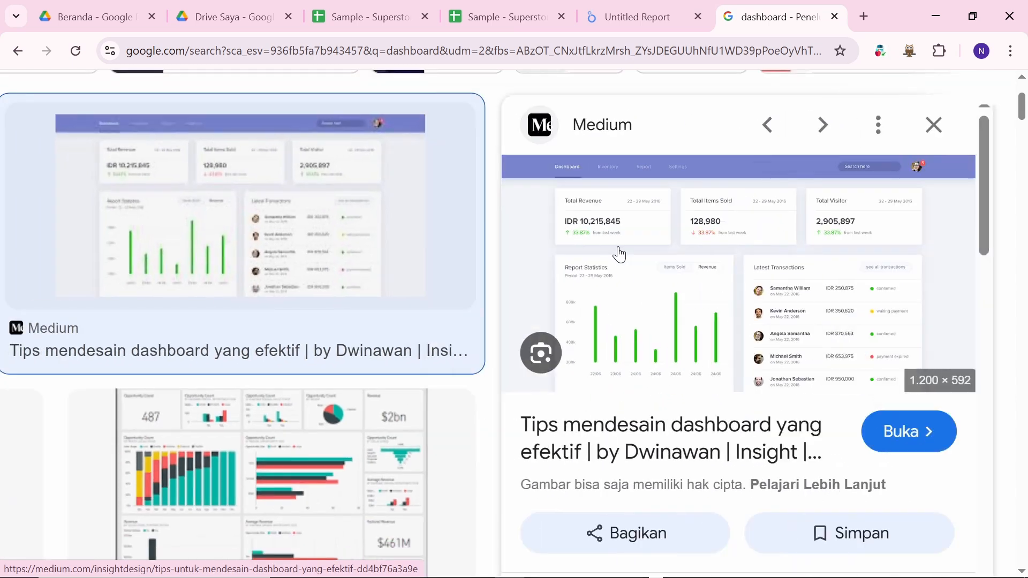
{"action": "scroll", "coordinate": [812, 259], "scroll_direction": "up", "scroll_amount": 4}
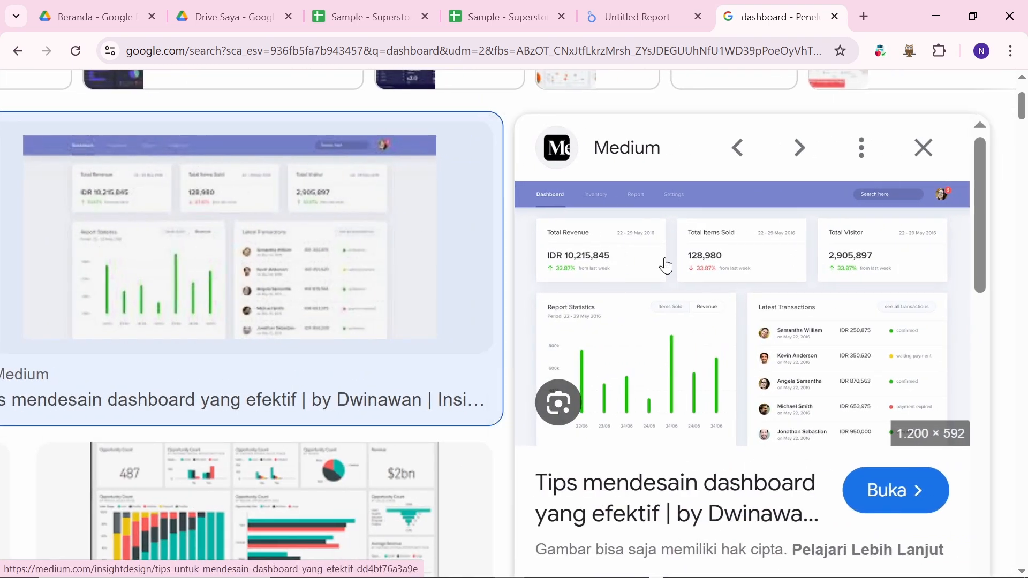
{"action": "scroll", "coordinate": [722, 273], "scroll_direction": "up", "scroll_amount": 2}
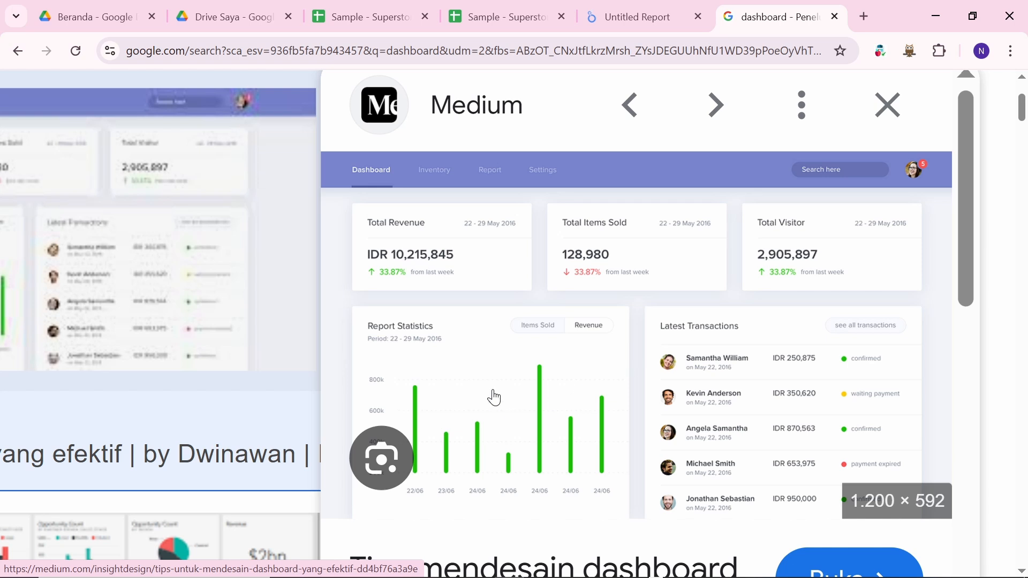
{"action": "scroll", "coordinate": [493, 397], "scroll_direction": "down", "scroll_amount": 2}
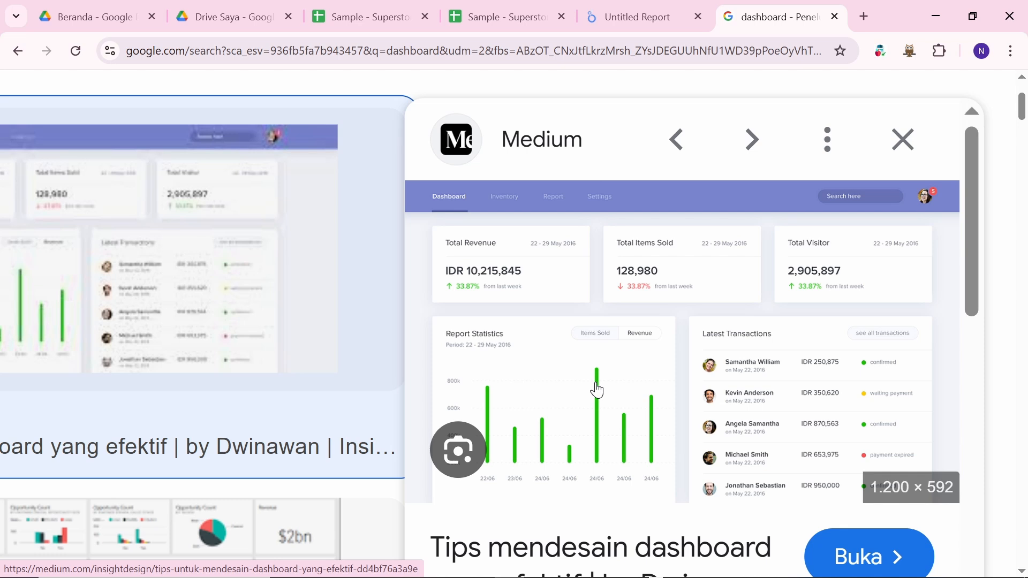
{"action": "scroll", "coordinate": [596, 390], "scroll_direction": "down", "scroll_amount": 2}
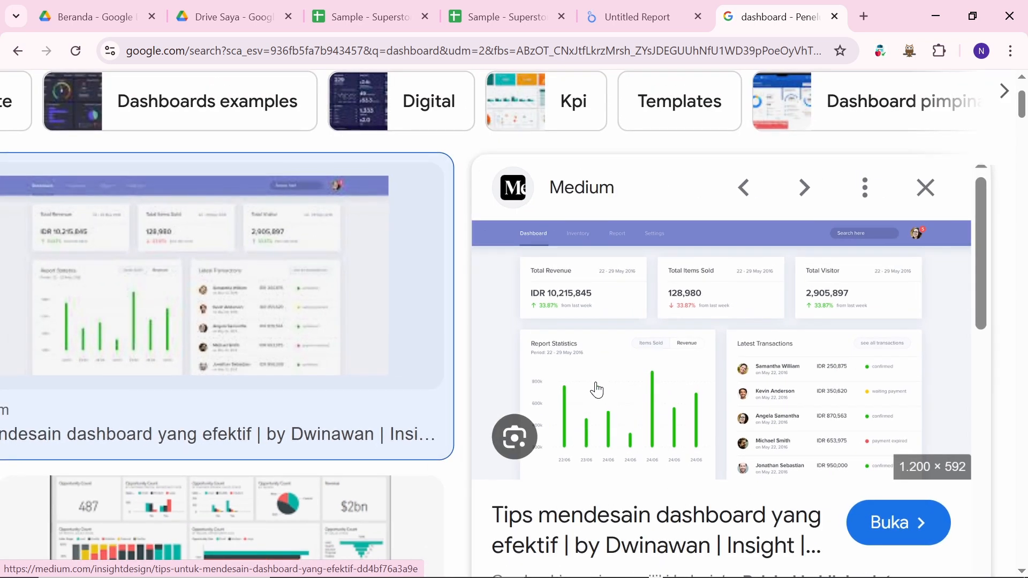
{"action": "scroll", "coordinate": [597, 390], "scroll_direction": "down", "scroll_amount": 2}
{"action": "scroll", "coordinate": [598, 390], "scroll_direction": "down", "scroll_amount": 2}
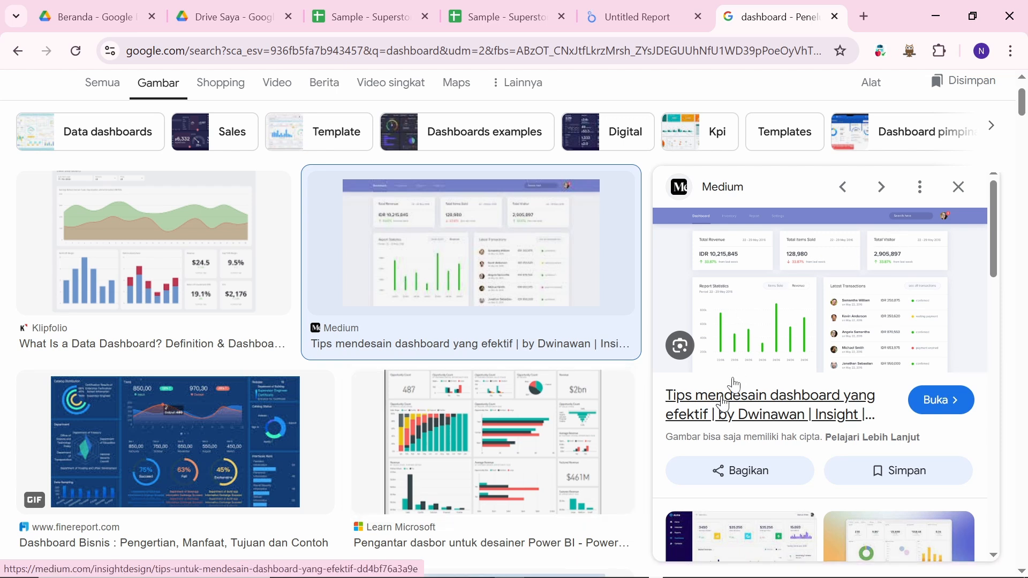
{"action": "left_click", "coordinate": [621, 15]}
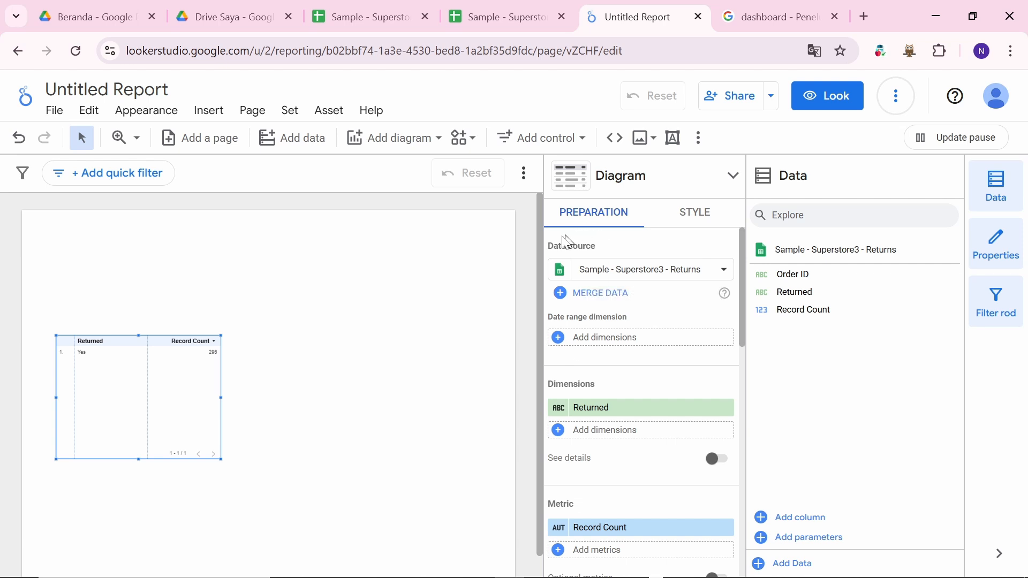
{"action": "left_click", "coordinate": [771, 11]}
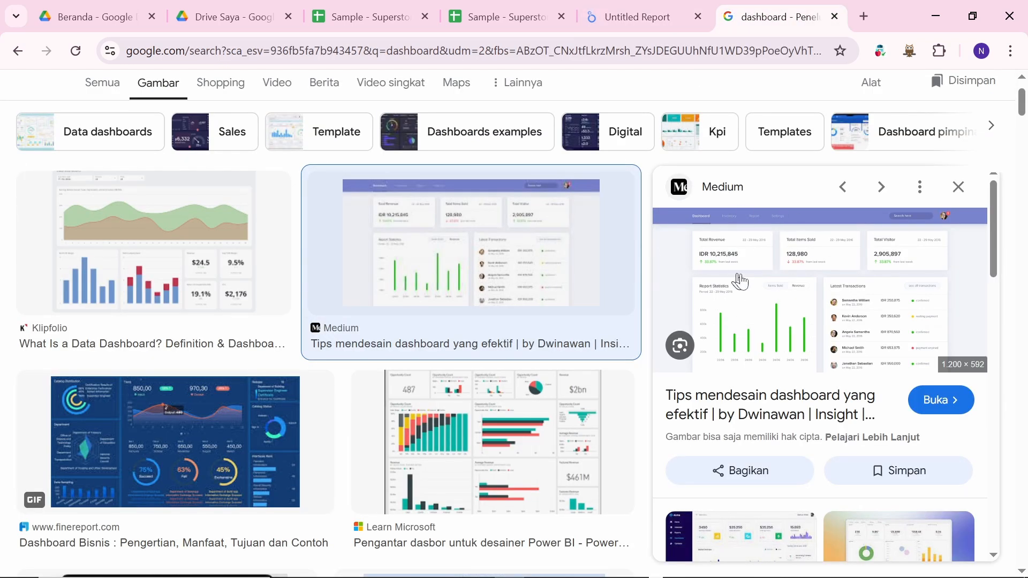
Step: Preview the Aavenir example with Accepted 2,340, In Contract 1,782 and In Approval 1,596 cards
{"action": "scroll", "coordinate": [475, 410], "scroll_direction": "down", "scroll_amount": 5}
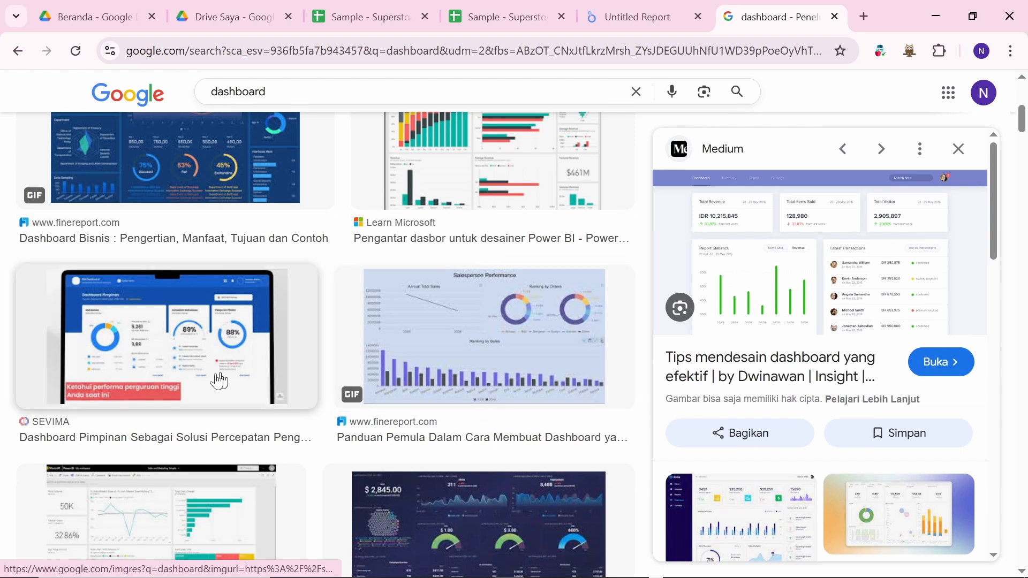
{"action": "scroll", "coordinate": [479, 410], "scroll_direction": "down", "scroll_amount": 7}
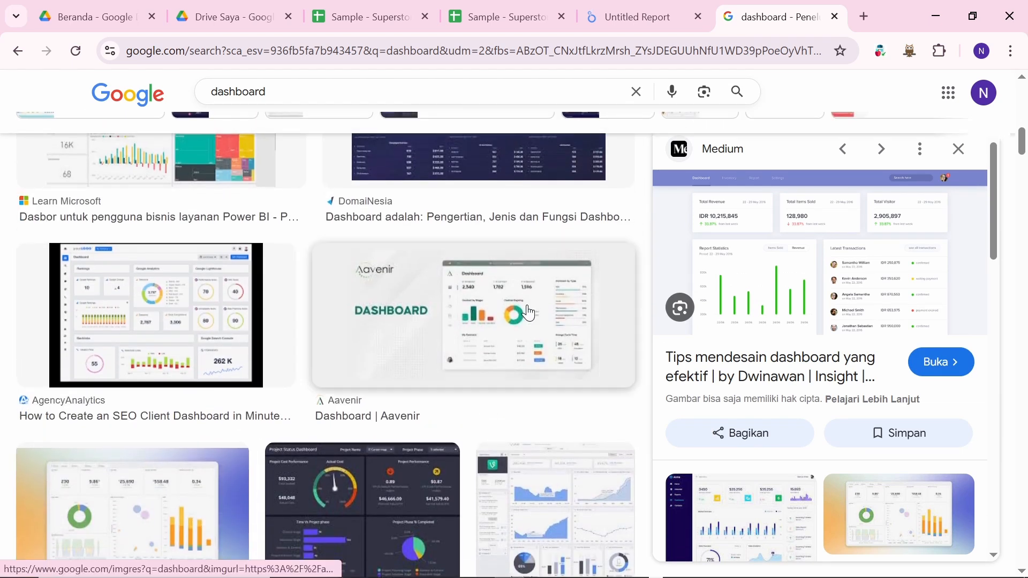
{"action": "left_click", "coordinate": [529, 314]}
{"action": "scroll", "coordinate": [844, 264], "scroll_direction": "up", "scroll_amount": 5}
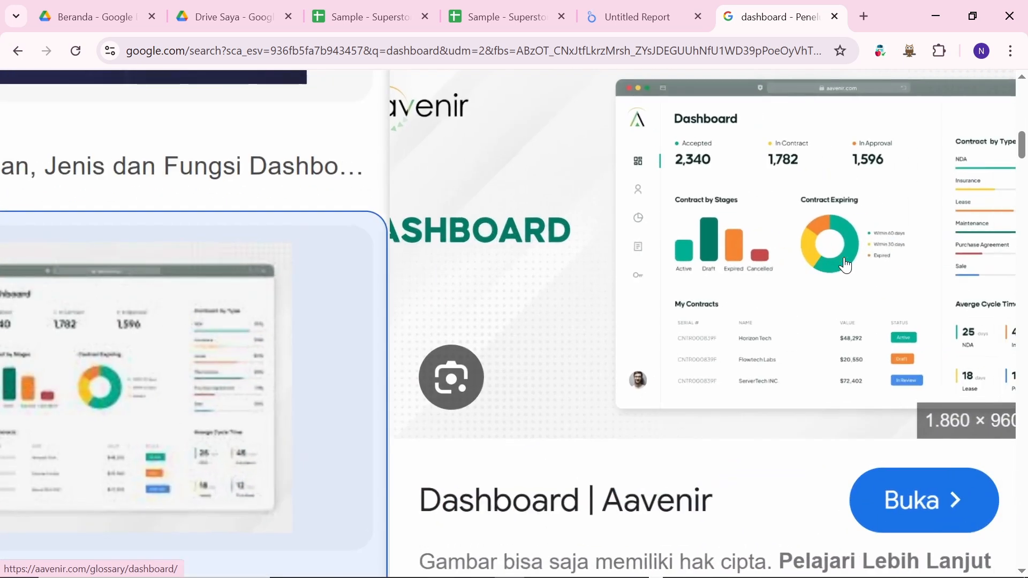
{"action": "scroll", "coordinate": [844, 265], "scroll_direction": "right", "scroll_amount": 1}
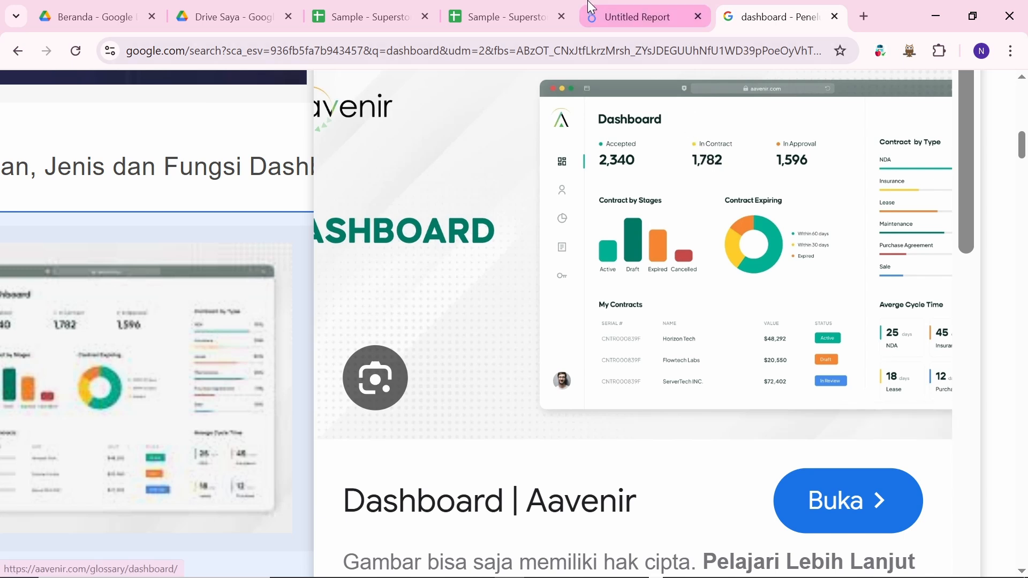
Step: Draw a rectangle shape across the top of the report page
{"action": "left_click", "coordinate": [601, 14]}
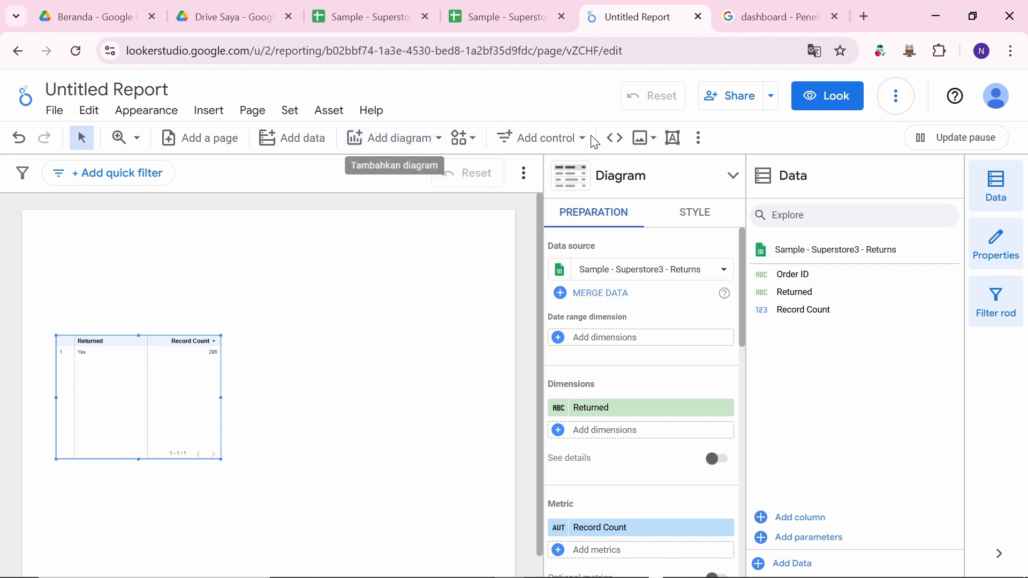
{"action": "left_click", "coordinate": [706, 141]}
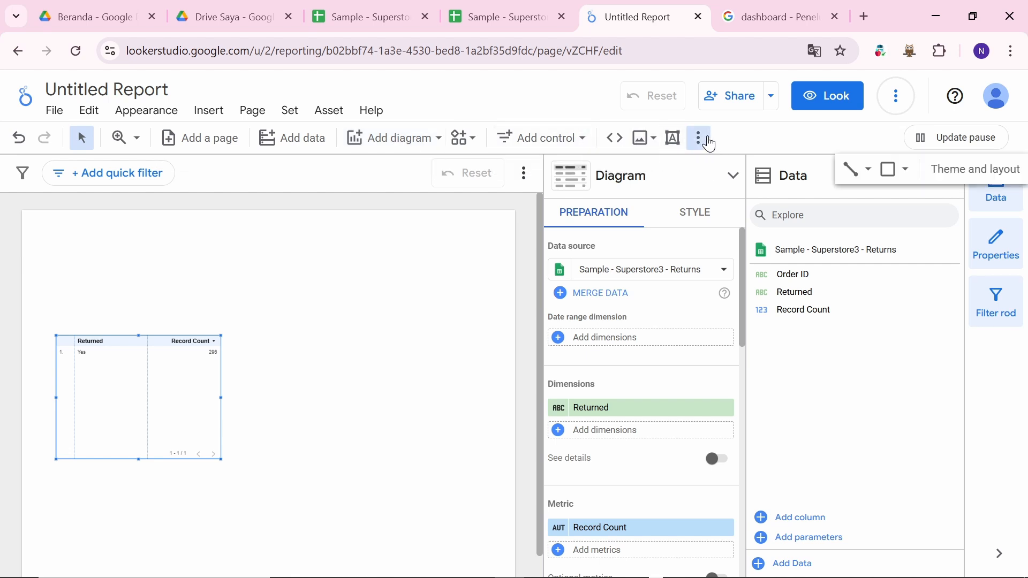
{"action": "left_click", "coordinate": [889, 181]}
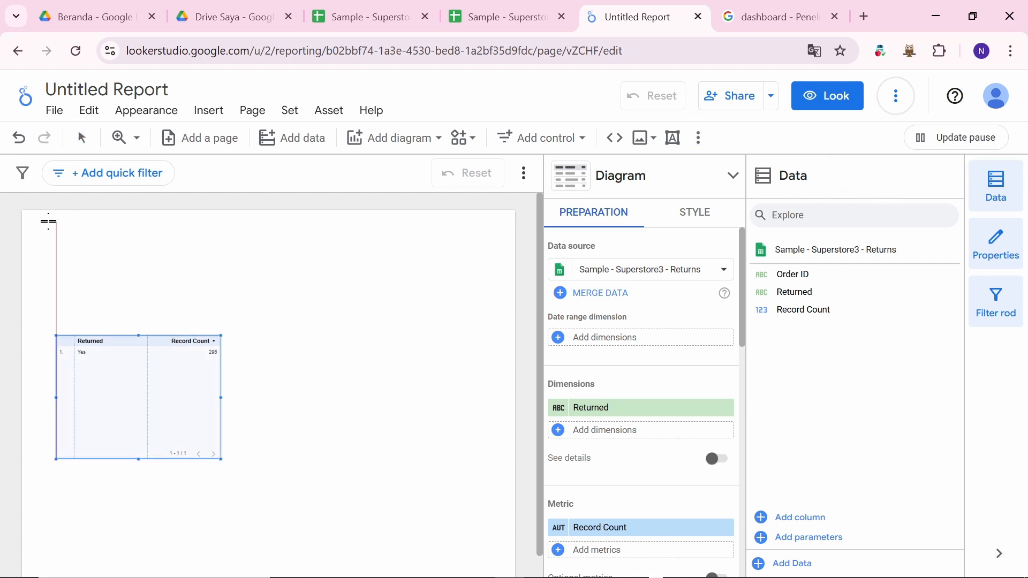
{"action": "left_click_drag", "start_coordinate": [22, 206], "coordinate": [517, 271]}
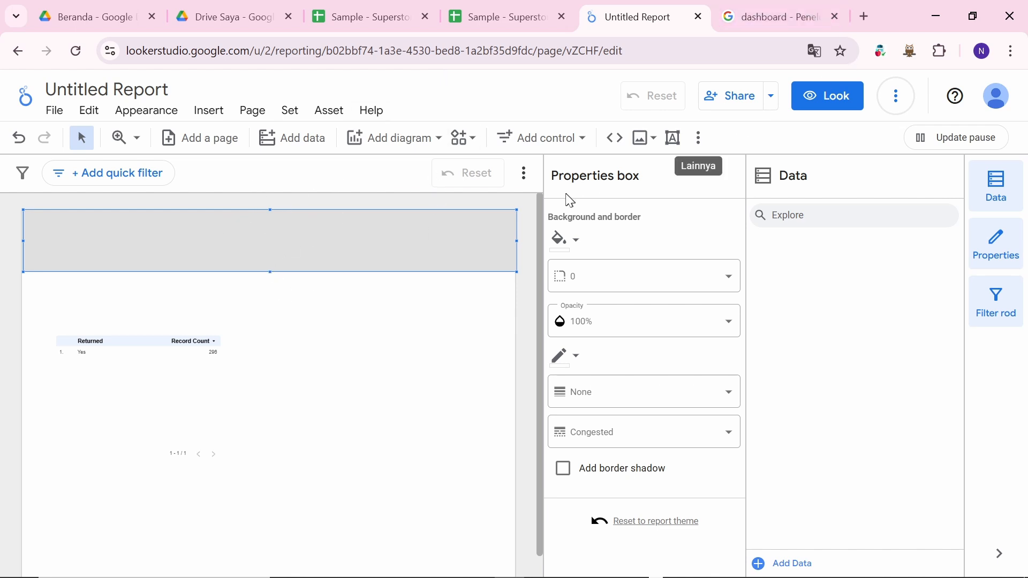
Step: Fill the header rectangle with orange, then select the Returned/Record Count table
{"action": "left_click", "coordinate": [705, 141]}
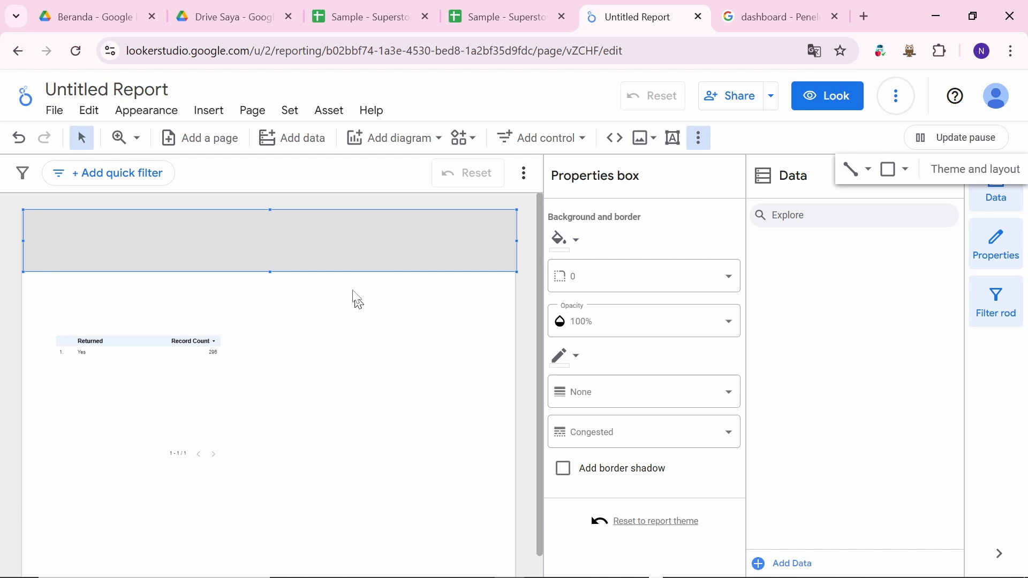
{"action": "left_click", "coordinate": [577, 245]}
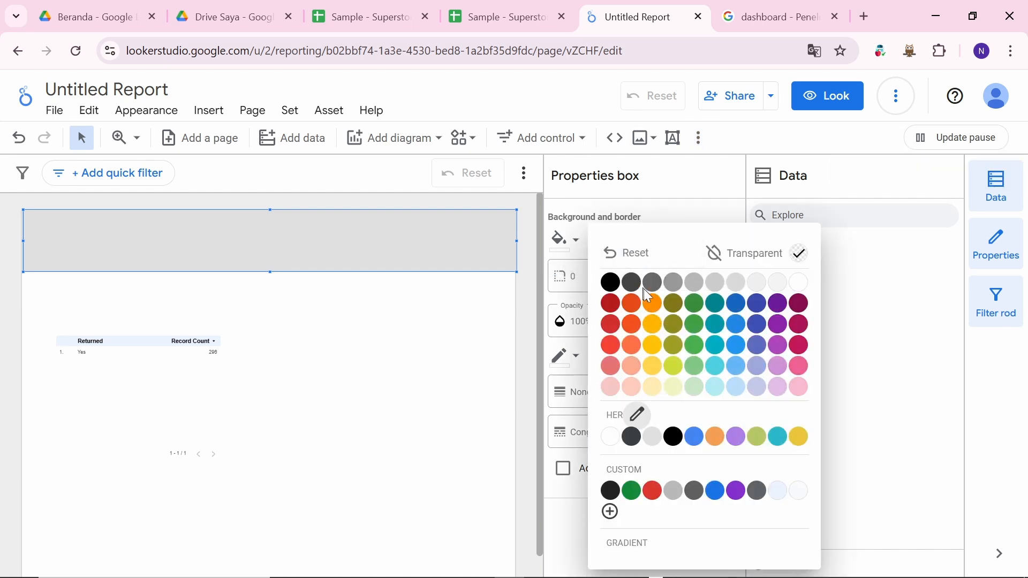
{"action": "left_click", "coordinate": [655, 308]}
{"action": "left_click", "coordinate": [468, 339]}
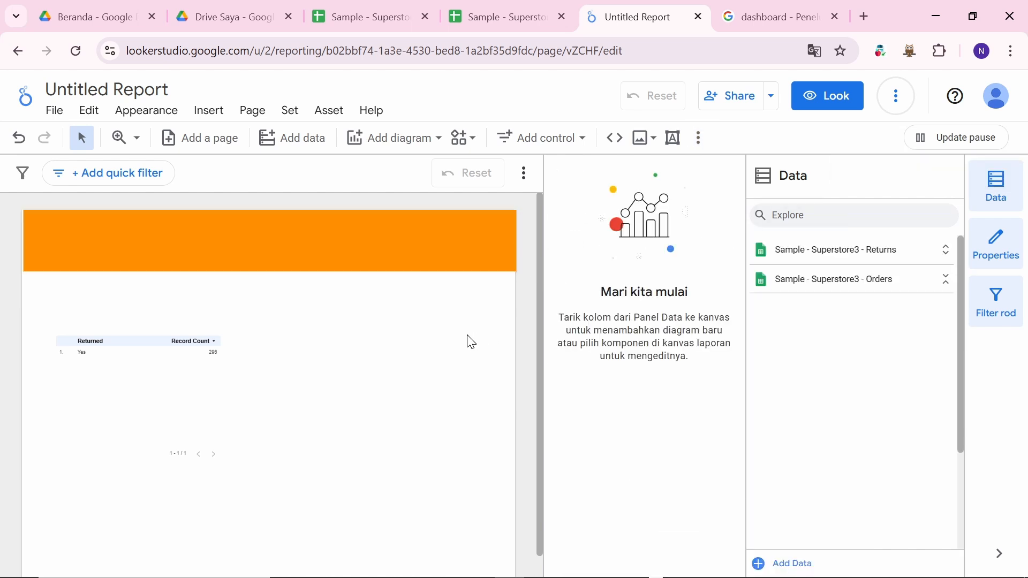
{"action": "left_click", "coordinate": [423, 248]}
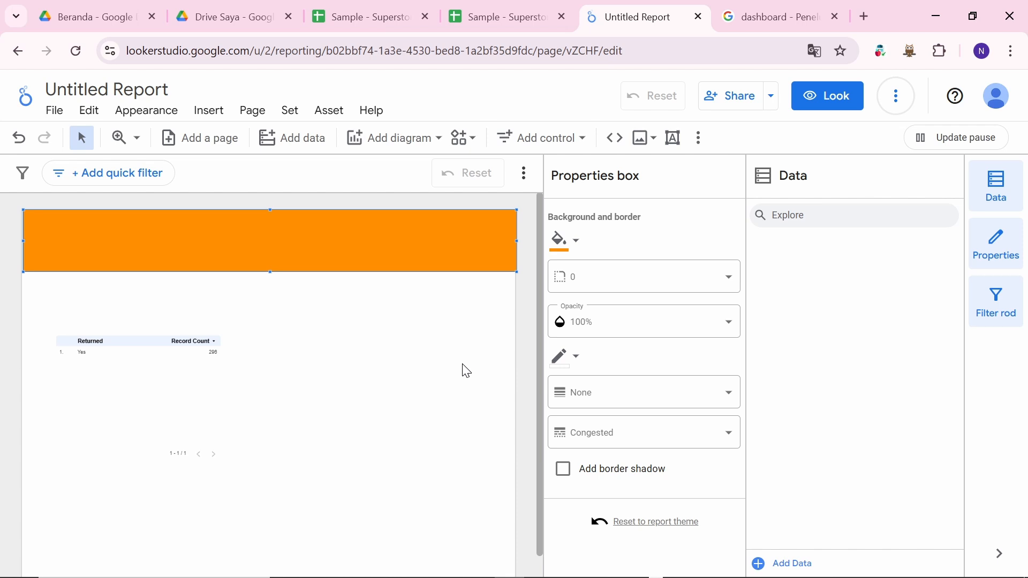
{"action": "right_click", "coordinate": [395, 341]}
{"action": "left_click", "coordinate": [188, 362]}
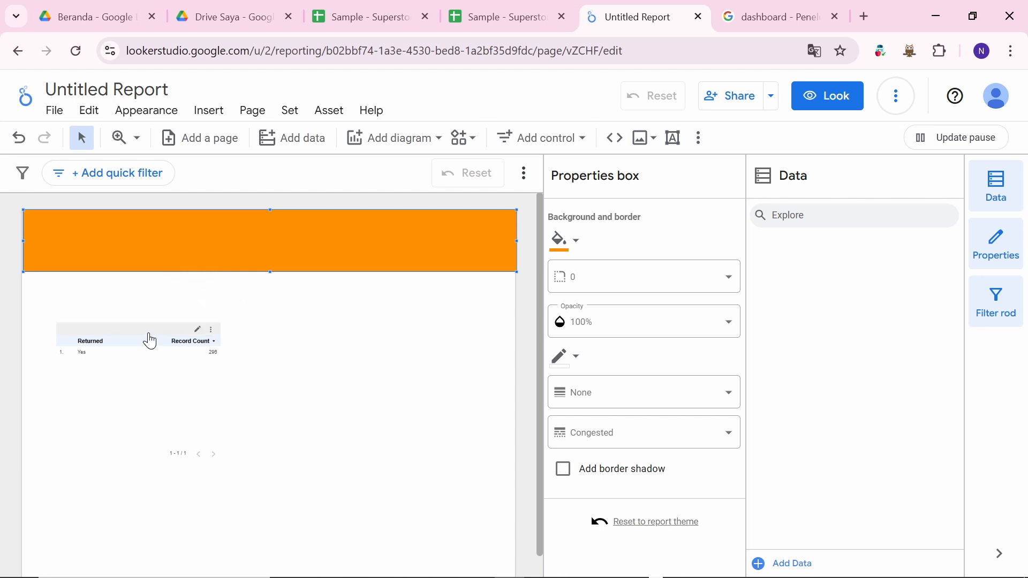
{"action": "left_click", "coordinate": [161, 346]}
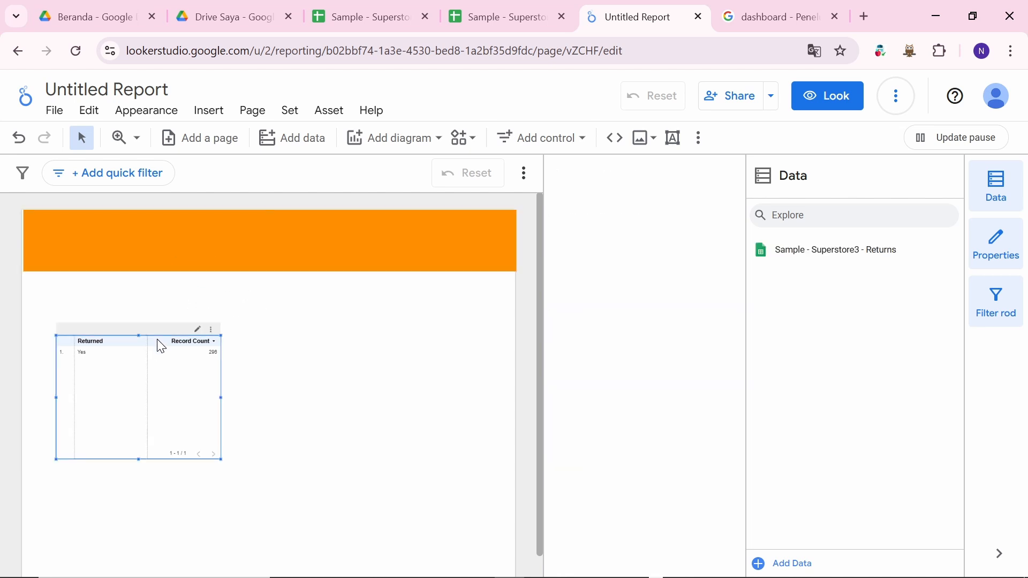
Step: Open the report's theme and layout settings and try the dark Constellation theme
{"action": "right_click", "coordinate": [303, 340]}
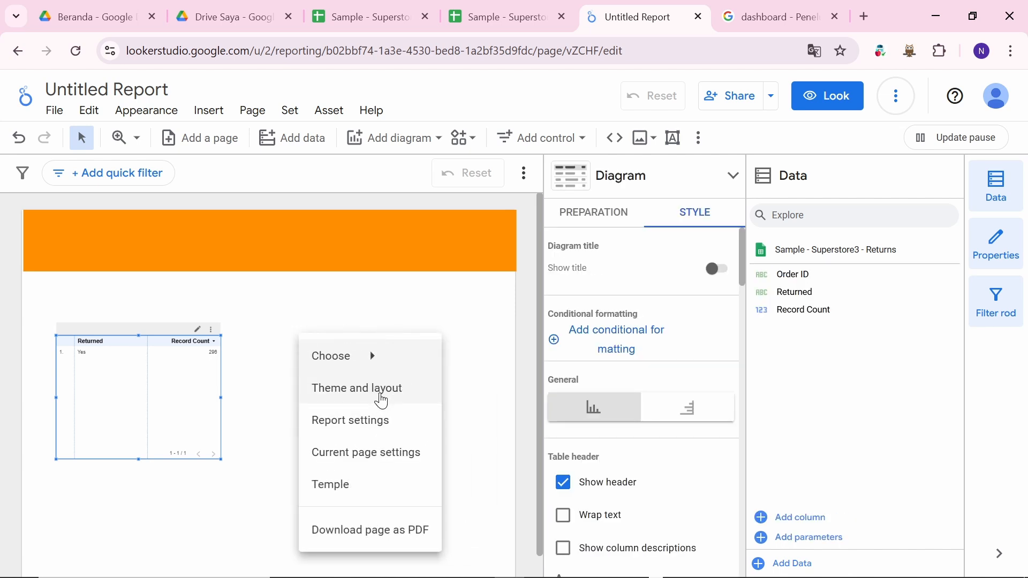
{"action": "left_click", "coordinate": [413, 394]}
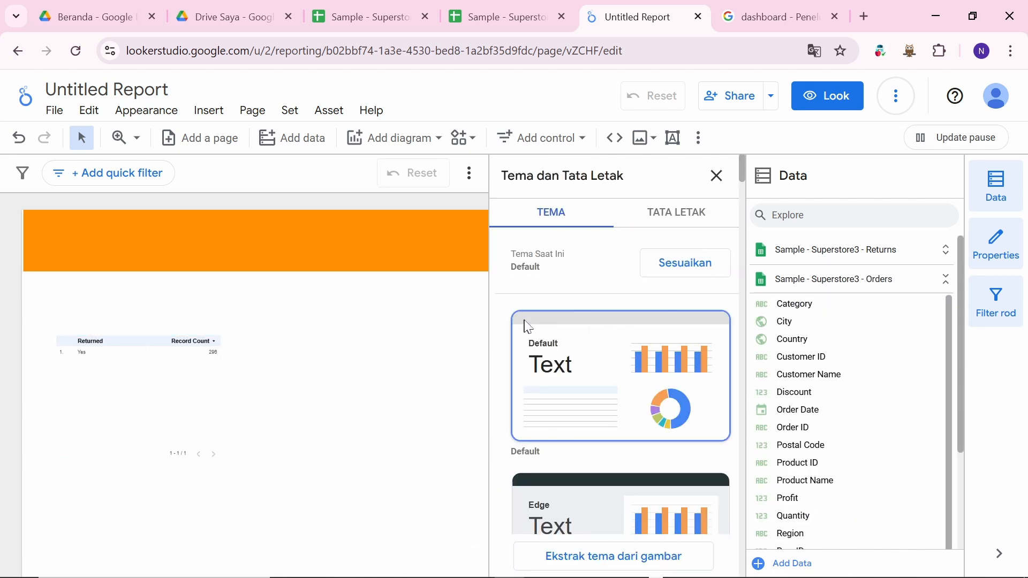
{"action": "scroll", "coordinate": [605, 437], "scroll_direction": "down", "scroll_amount": 15}
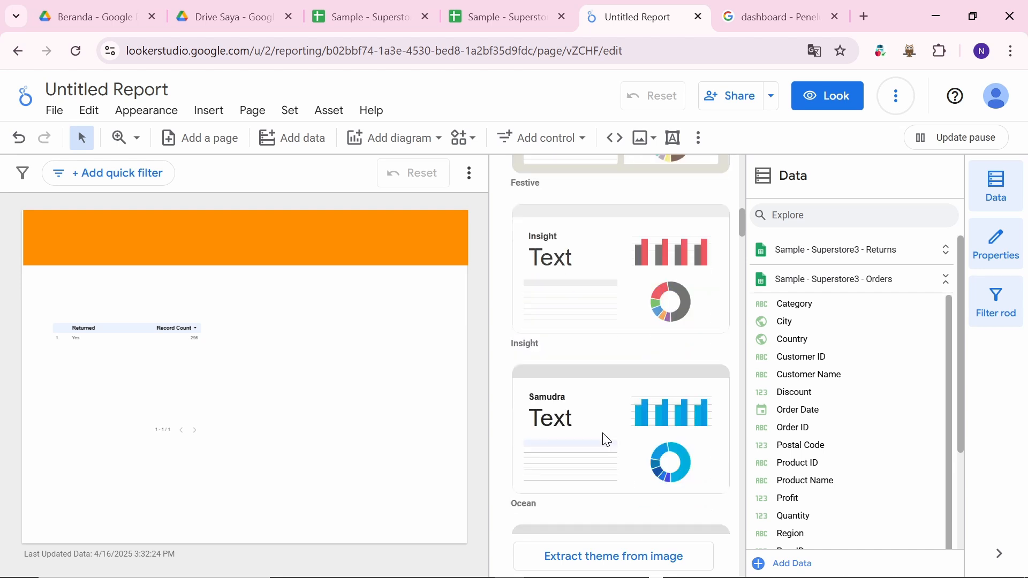
{"action": "scroll", "coordinate": [605, 438], "scroll_direction": "up", "scroll_amount": 6}
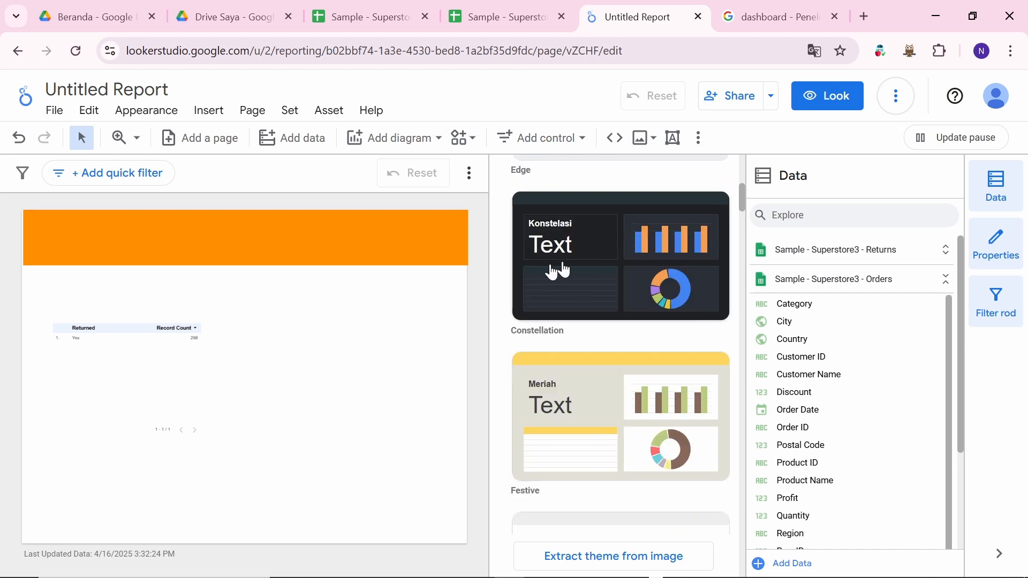
{"action": "left_click", "coordinate": [562, 270]}
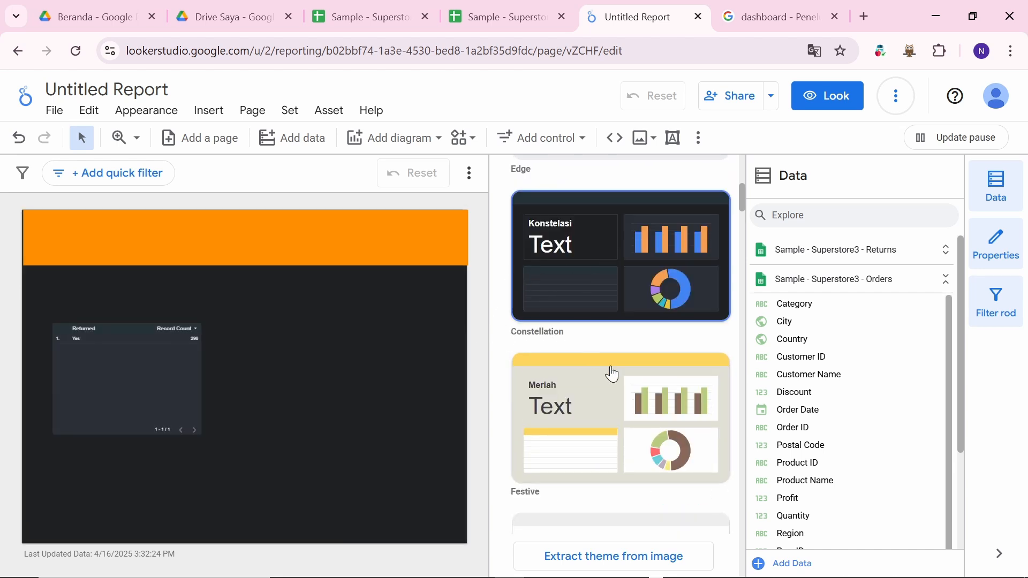
{"action": "scroll", "coordinate": [611, 373], "scroll_direction": "down", "scroll_amount": 4}
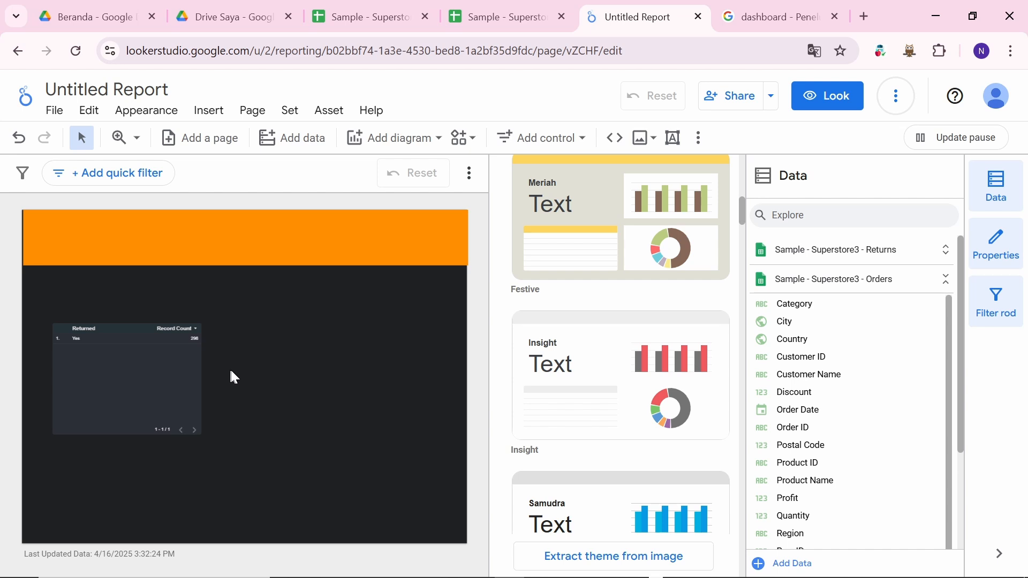
Step: Try the Material theme and then the dark Gelap Biasa theme
{"action": "right_click", "coordinate": [318, 352]}
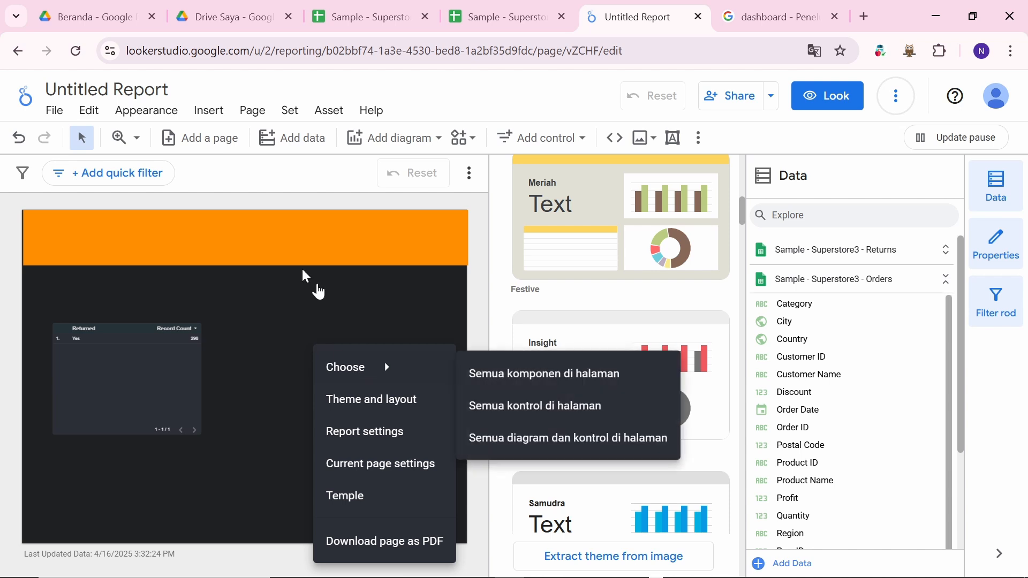
{"action": "left_click", "coordinate": [318, 293]}
{"action": "scroll", "coordinate": [589, 364], "scroll_direction": "down", "scroll_amount": 15}
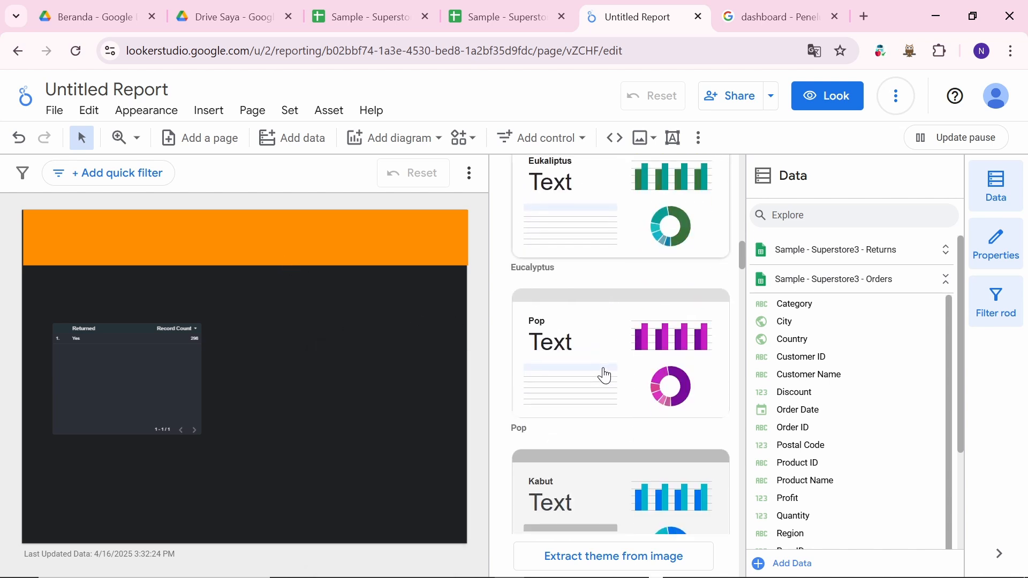
{"action": "scroll", "coordinate": [623, 352], "scroll_direction": "up", "scroll_amount": 9}
{"action": "scroll", "coordinate": [623, 352], "scroll_direction": "down", "scroll_amount": 9}
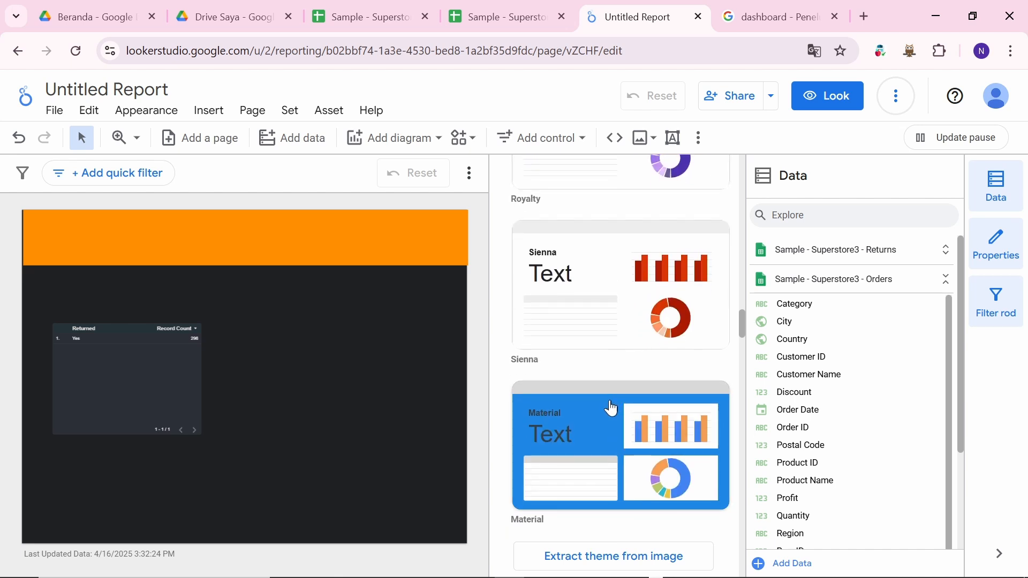
{"action": "left_click", "coordinate": [608, 408]}
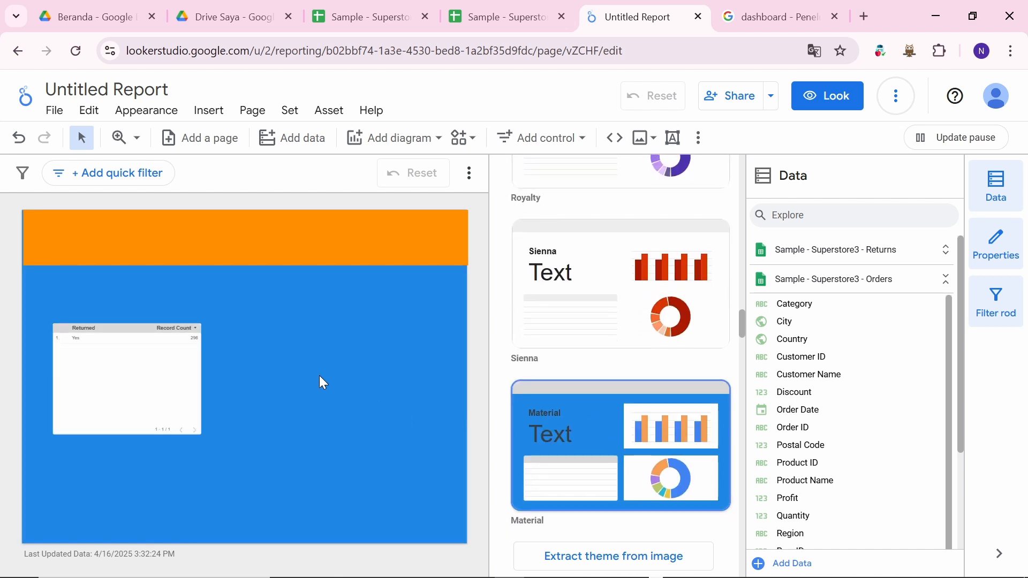
{"action": "scroll", "coordinate": [642, 461], "scroll_direction": "down", "scroll_amount": 10}
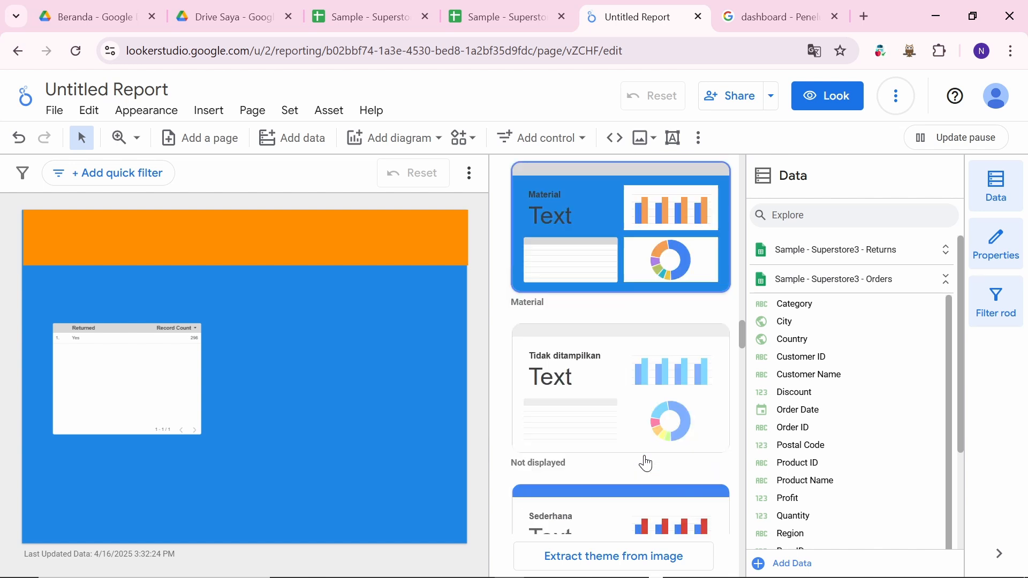
{"action": "scroll", "coordinate": [643, 460], "scroll_direction": "up", "scroll_amount": 5}
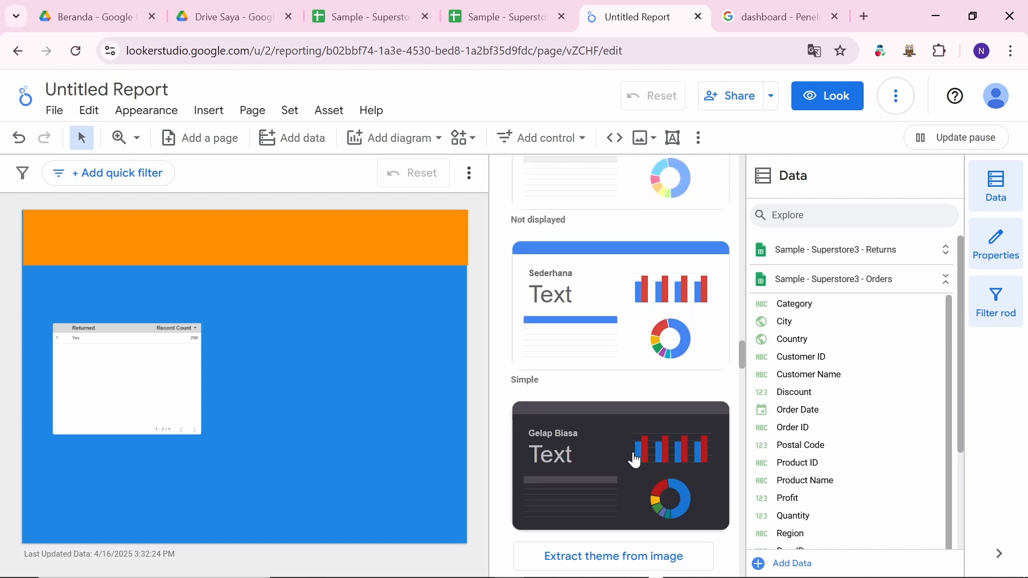
{"action": "left_click", "coordinate": [634, 461]}
Step: Apply the Edge (Classic) theme for a light grey canvas and dark-headed table
{"action": "scroll", "coordinate": [636, 459], "scroll_direction": "down", "scroll_amount": 10}
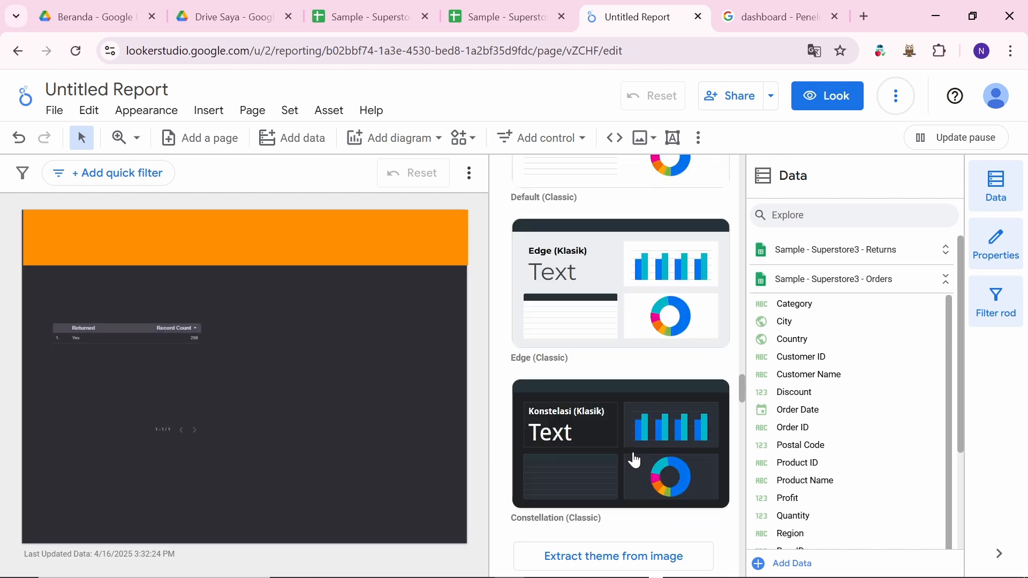
{"action": "scroll", "coordinate": [614, 303], "scroll_direction": "up", "scroll_amount": 2}
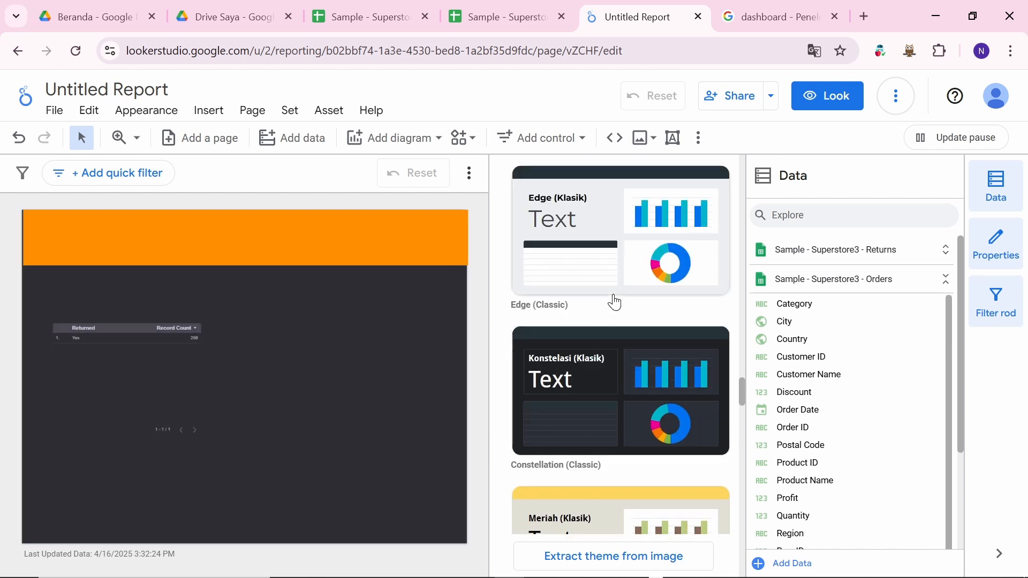
{"action": "left_click", "coordinate": [605, 238]}
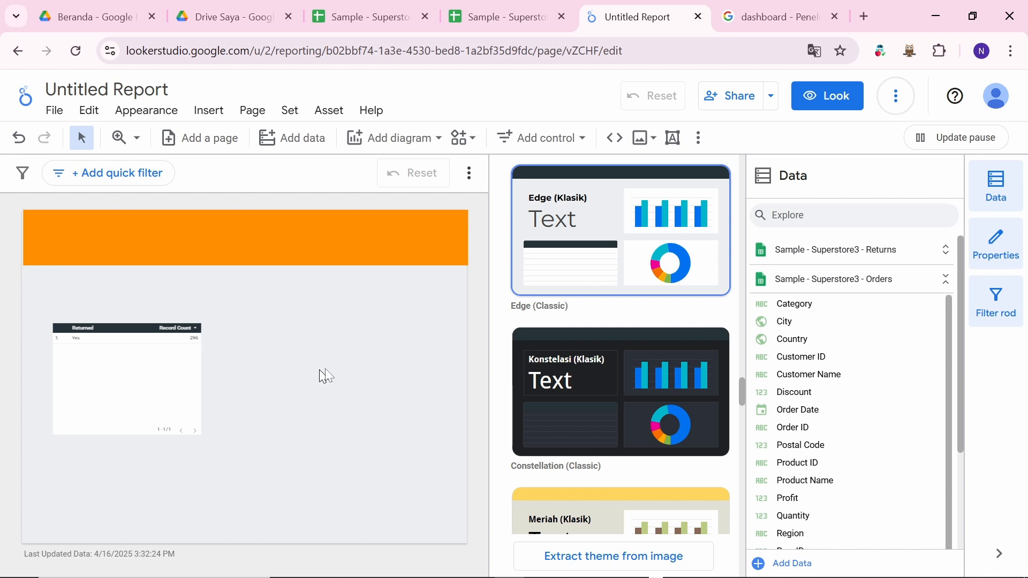
{"action": "right_click", "coordinate": [292, 339]}
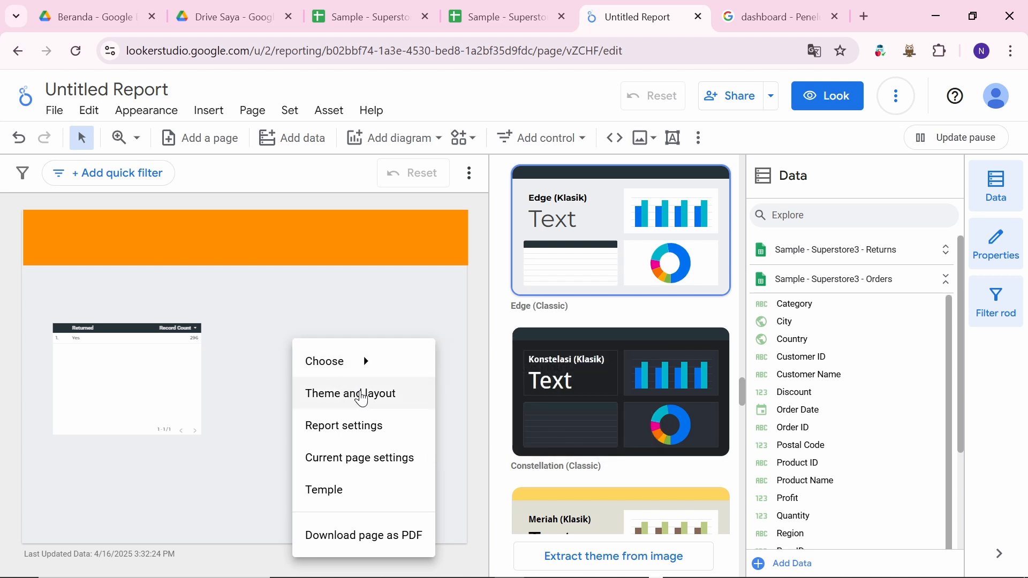
{"action": "mouse_move", "coordinate": [374, 361]}
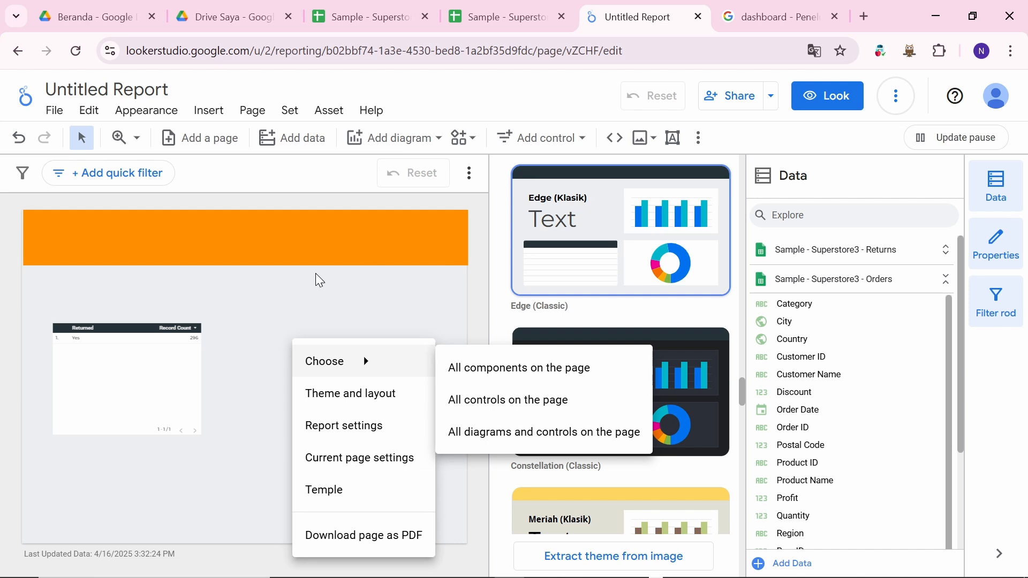
{"action": "left_click", "coordinate": [293, 303]}
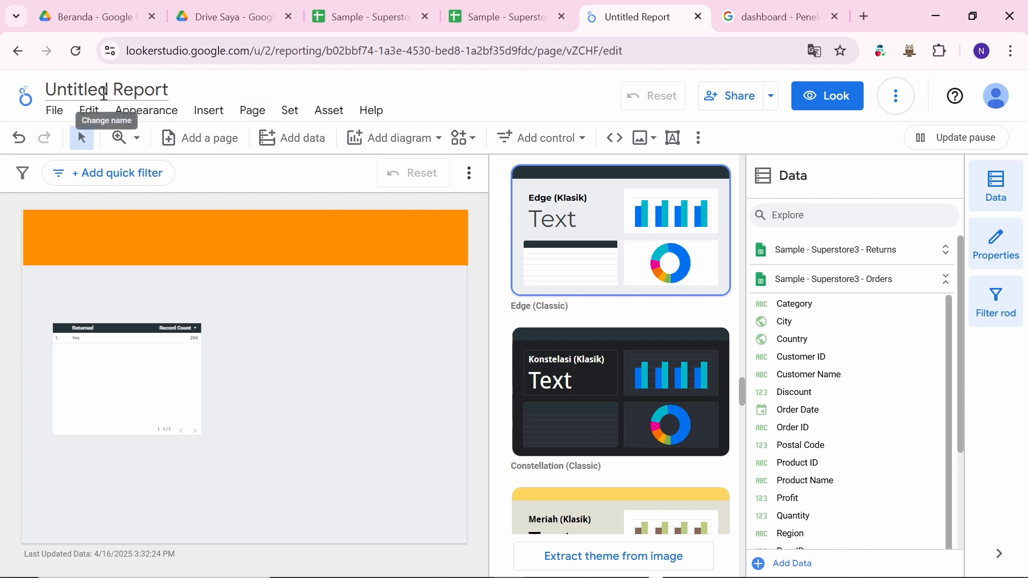
Step: Replace the report title with 'Superstore Dashboiard'
{"action": "left_click_drag", "start_coordinate": [51, 85], "coordinate": [227, 81]}
{"action": "key", "text": "BackSpace"}
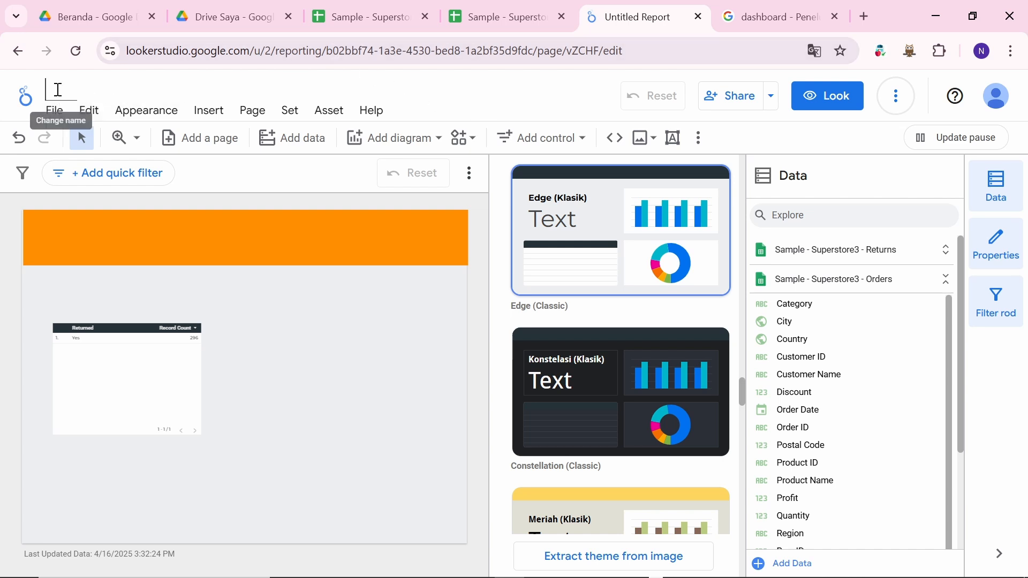
{"action": "left_click", "coordinate": [495, 17]}
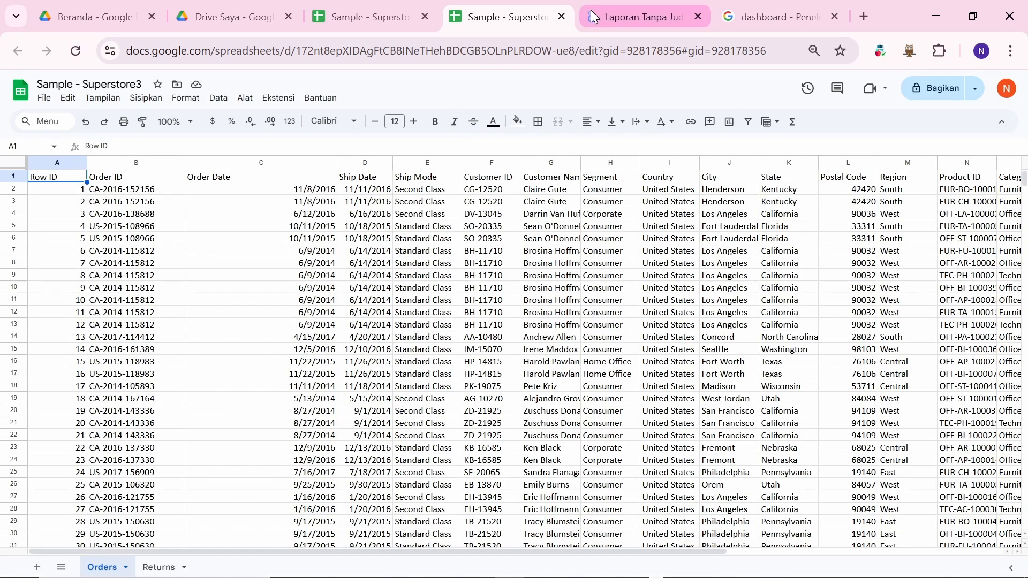
{"action": "left_click", "coordinate": [637, 8]}
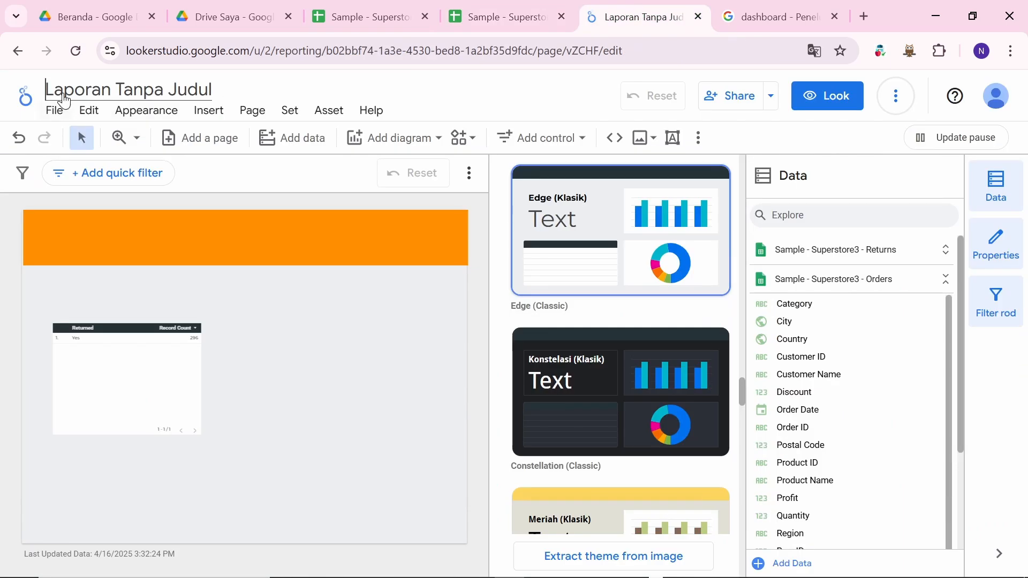
{"action": "type", "text": "Supers"}
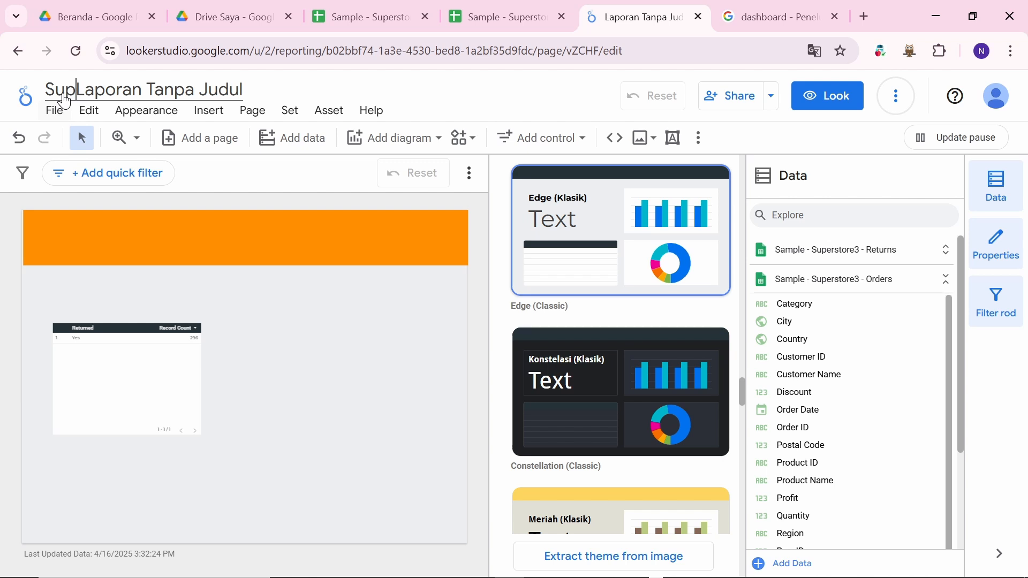
{"action": "type", "text": "tore Da"}
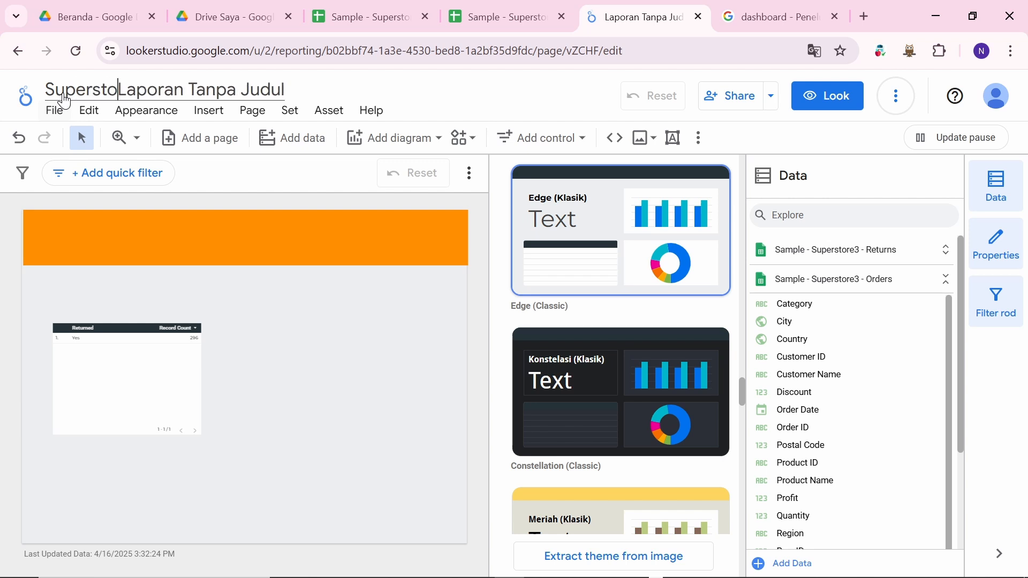
{"action": "type", "text": "shboia"}
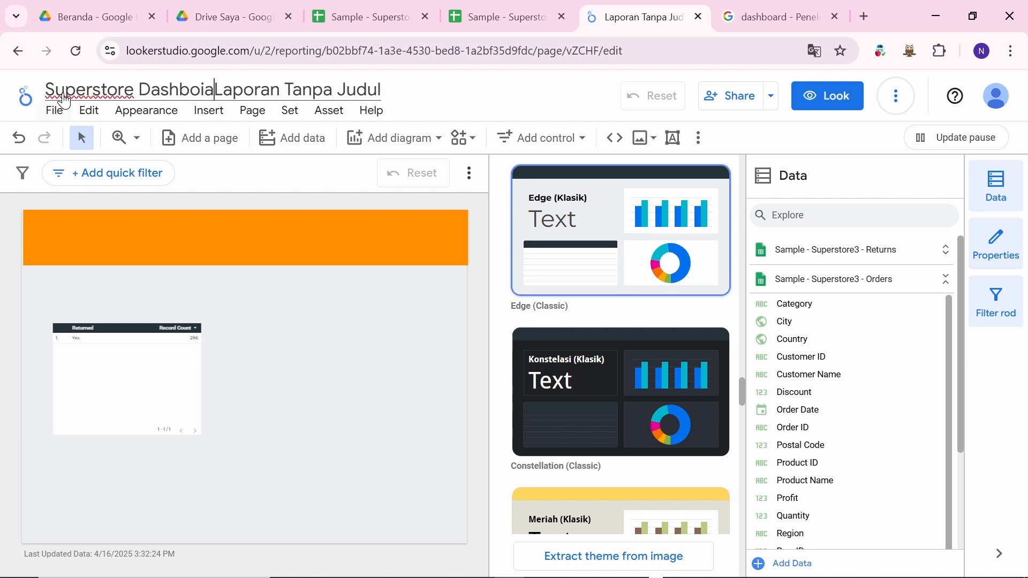
{"action": "key", "text": "BackSpace"}
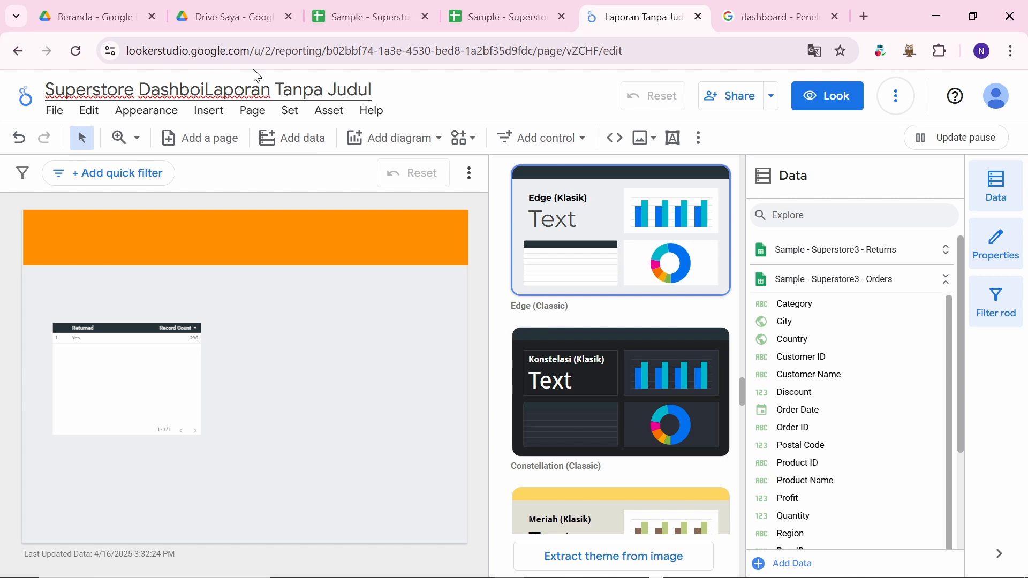
{"action": "type", "text": "ard"}
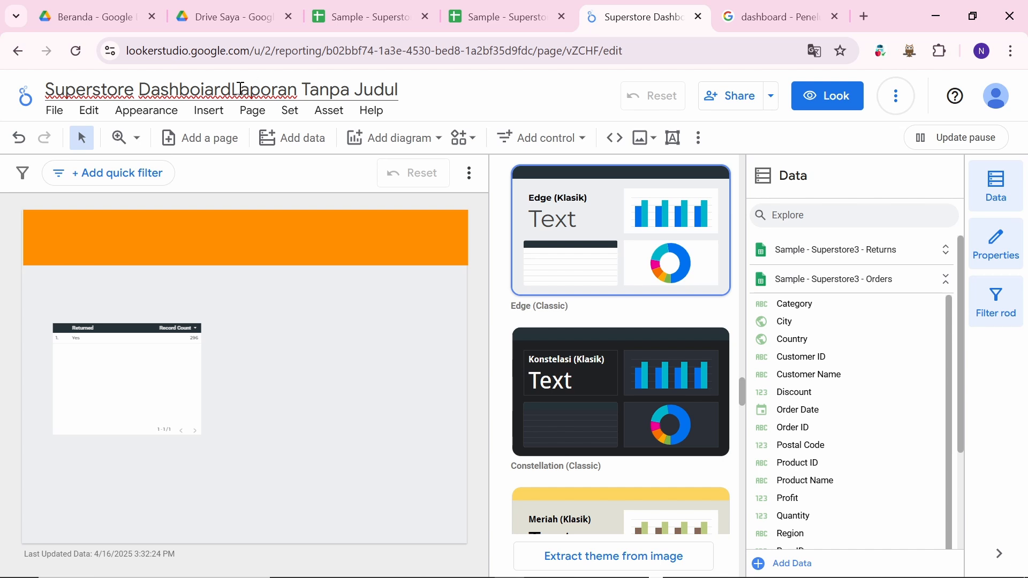
Step: Delete the leftover 'Laporan Tanpa Judul' text and select the whole title
{"action": "left_click_drag", "start_coordinate": [234, 88], "coordinate": [447, 87]}
{"action": "key", "text": "BackSpace"}
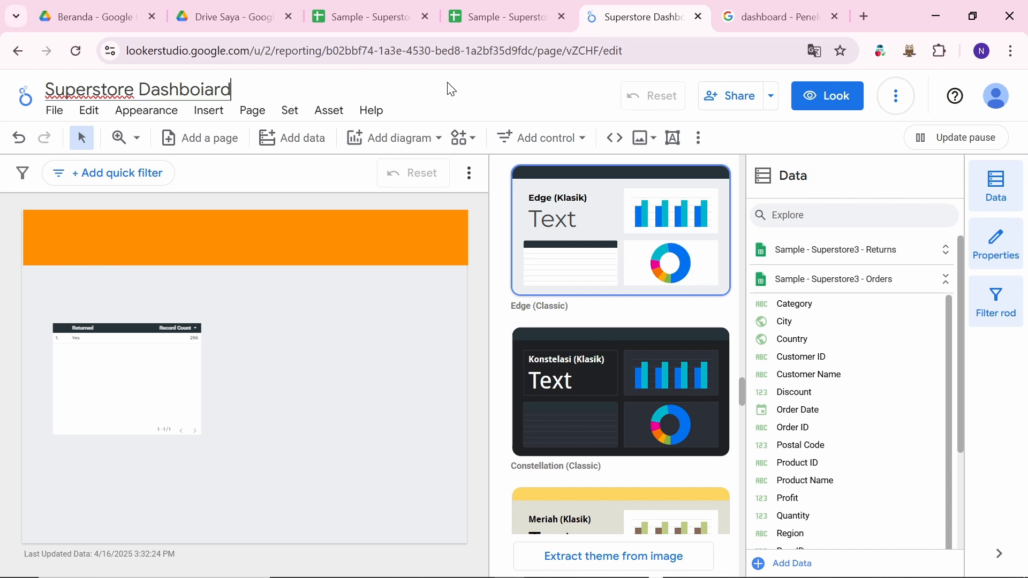
{"action": "left_click", "coordinate": [511, 20]}
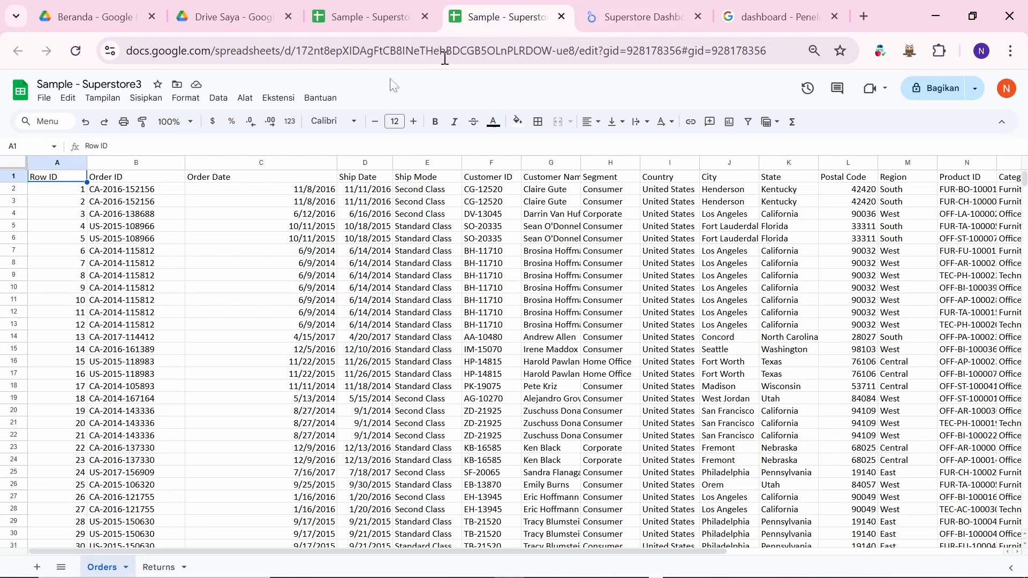
{"action": "left_click", "coordinate": [614, 16]}
{"action": "key", "text": "ctrl+a"}
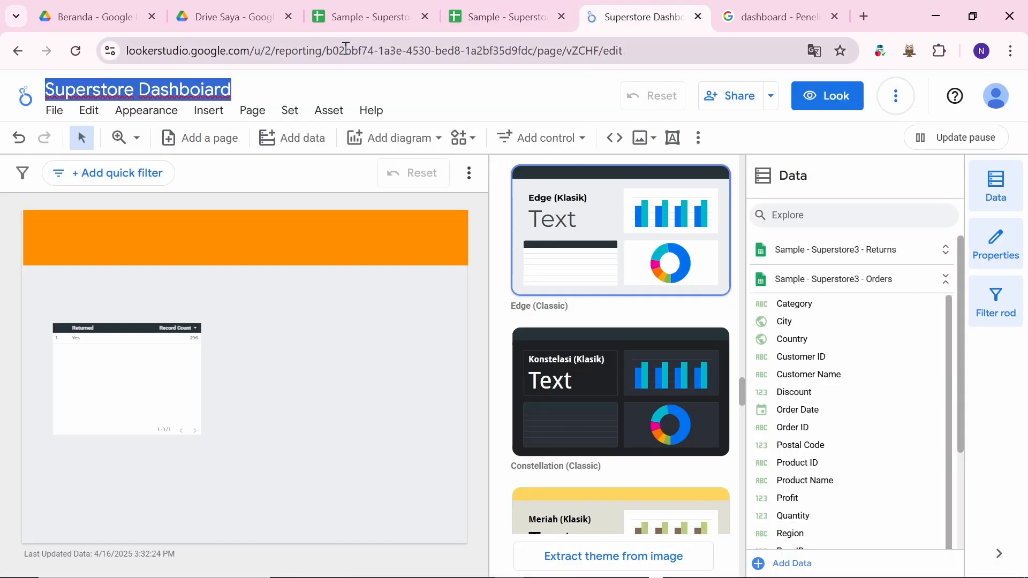
Step: Select the orange header and report title, then deselect all so the Orders fields panel shows
{"action": "left_click", "coordinate": [278, 238]}
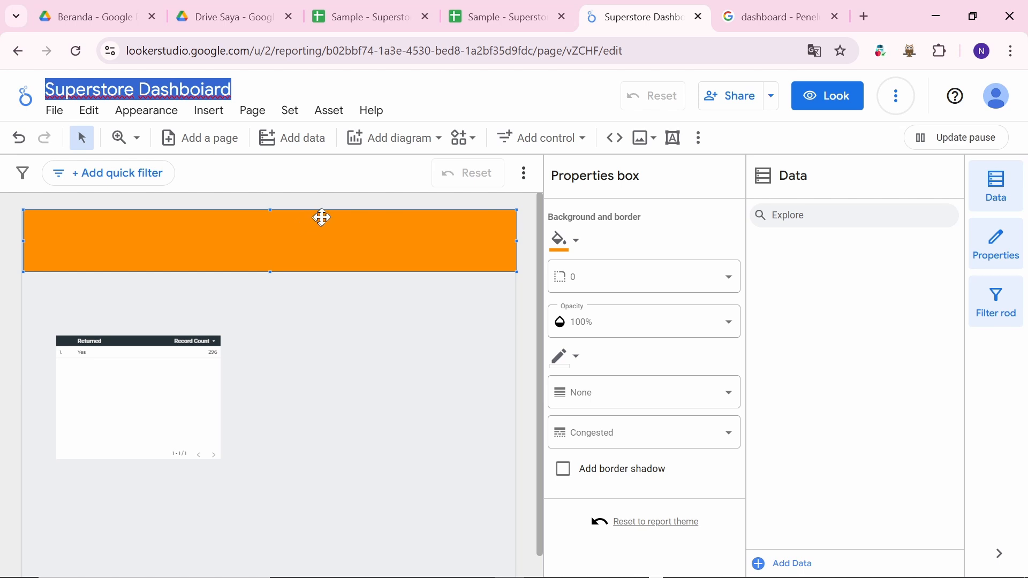
{"action": "left_click", "coordinate": [330, 172]}
{"action": "key", "text": "ctrl+a"}
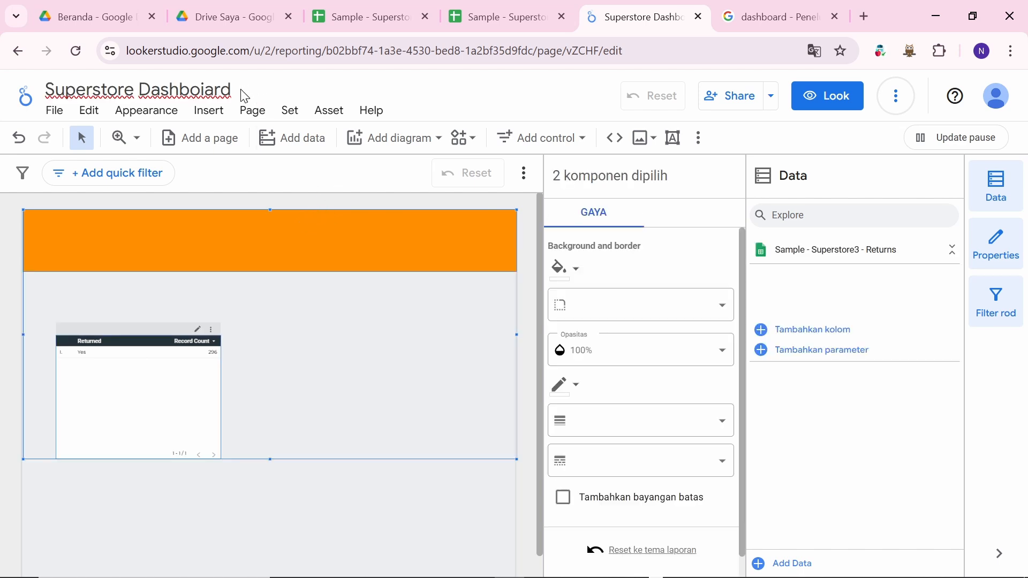
{"action": "left_click", "coordinate": [231, 88]}
{"action": "key", "text": "ctrl+c"}
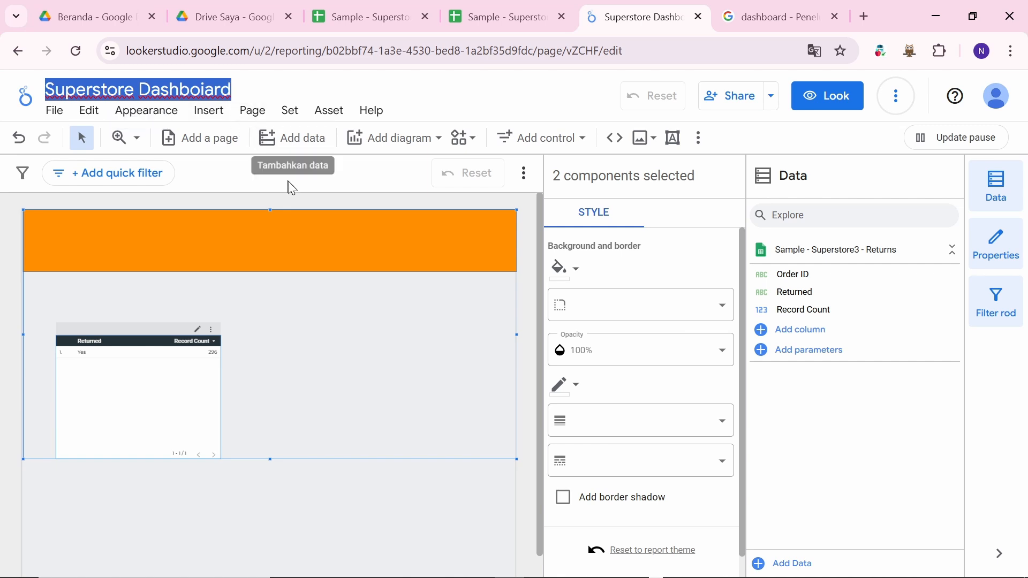
{"action": "left_click", "coordinate": [303, 198]}
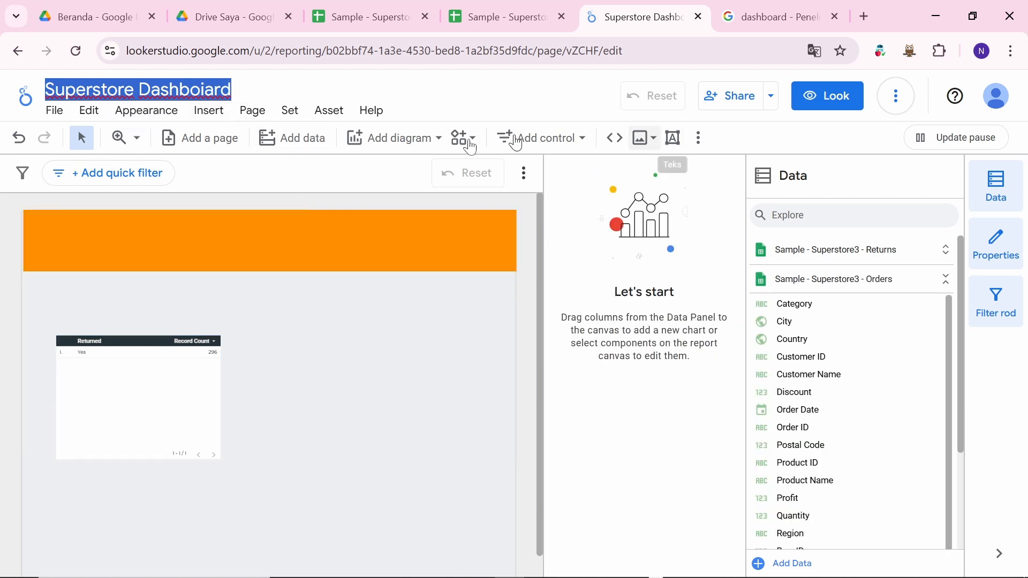
{"action": "left_click", "coordinate": [451, 96]}
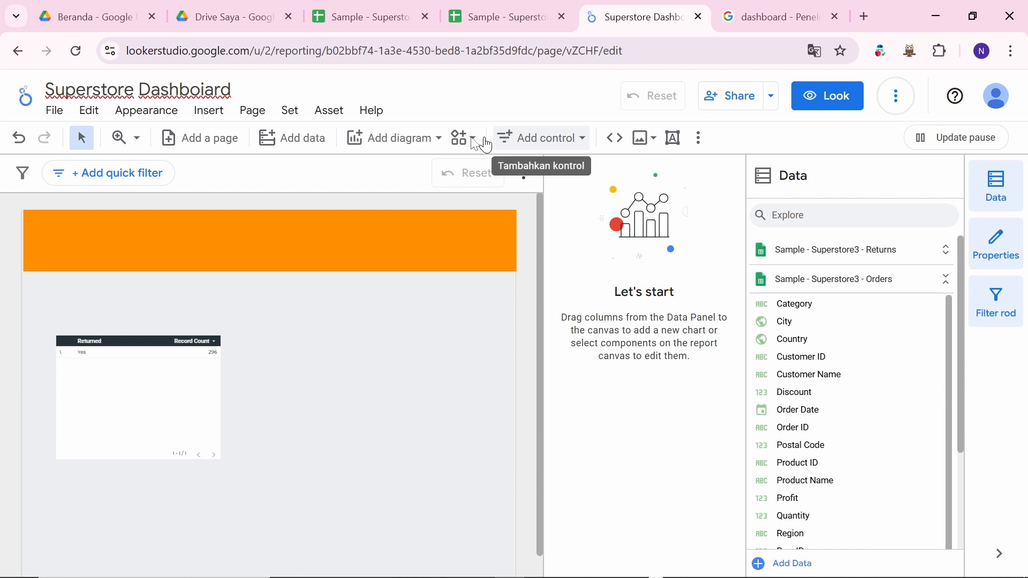
Step: Draw a text box across the orange header, paste the report title and size it 48
{"action": "left_click", "coordinate": [674, 141]}
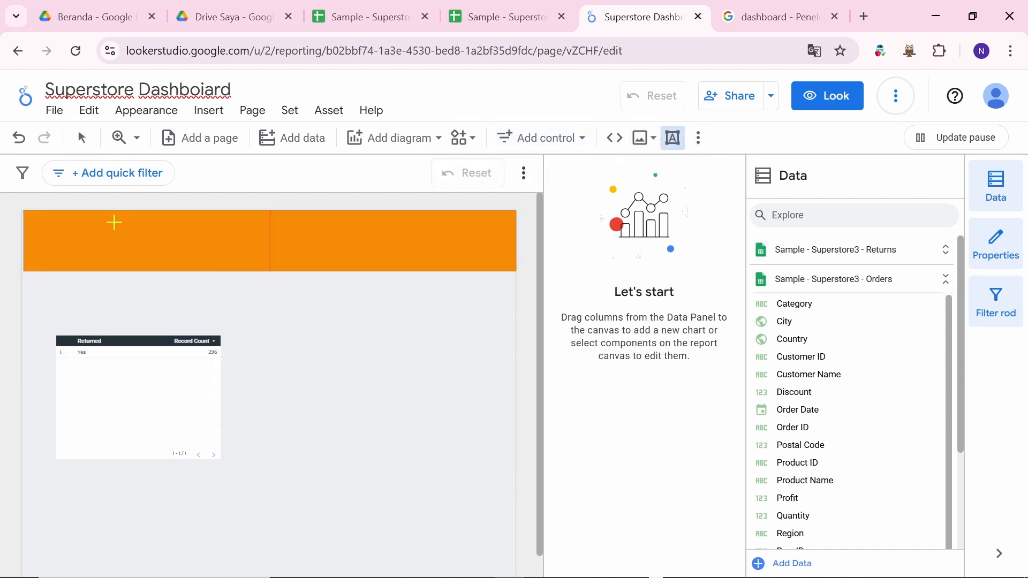
{"action": "left_click_drag", "start_coordinate": [117, 223], "coordinate": [406, 262]}
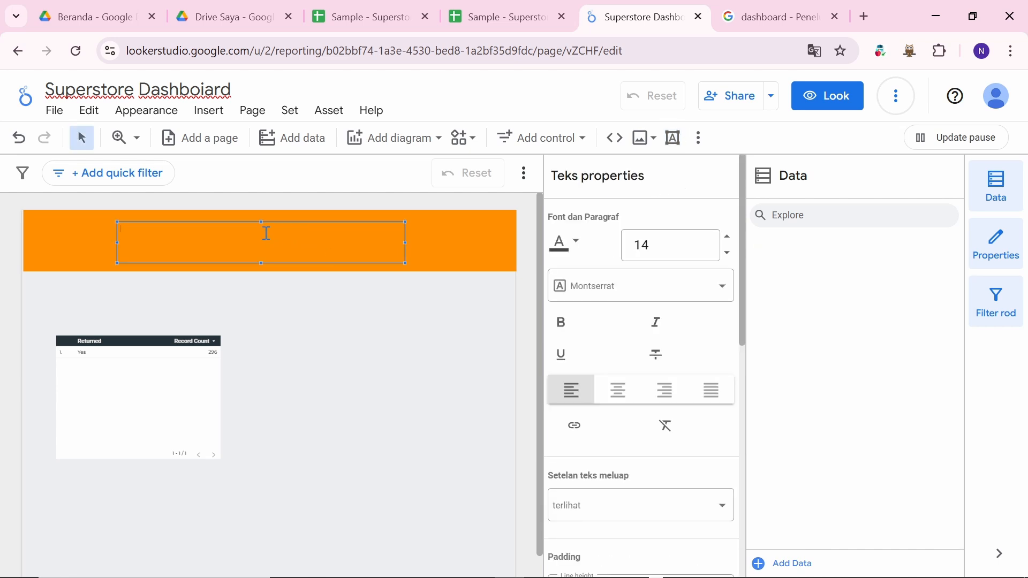
{"action": "key", "text": "ctrl+v"}
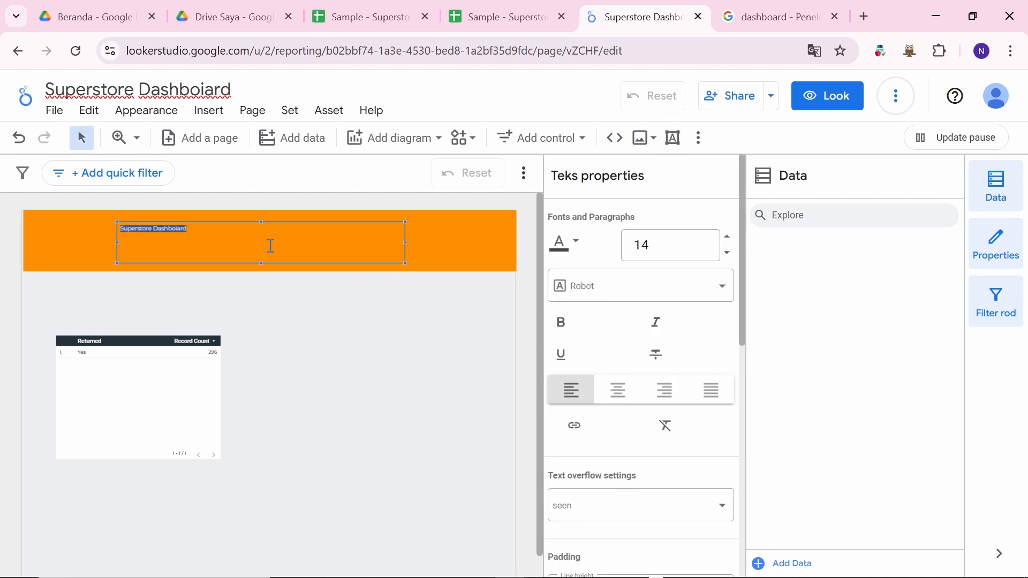
{"action": "left_click", "coordinate": [685, 247]}
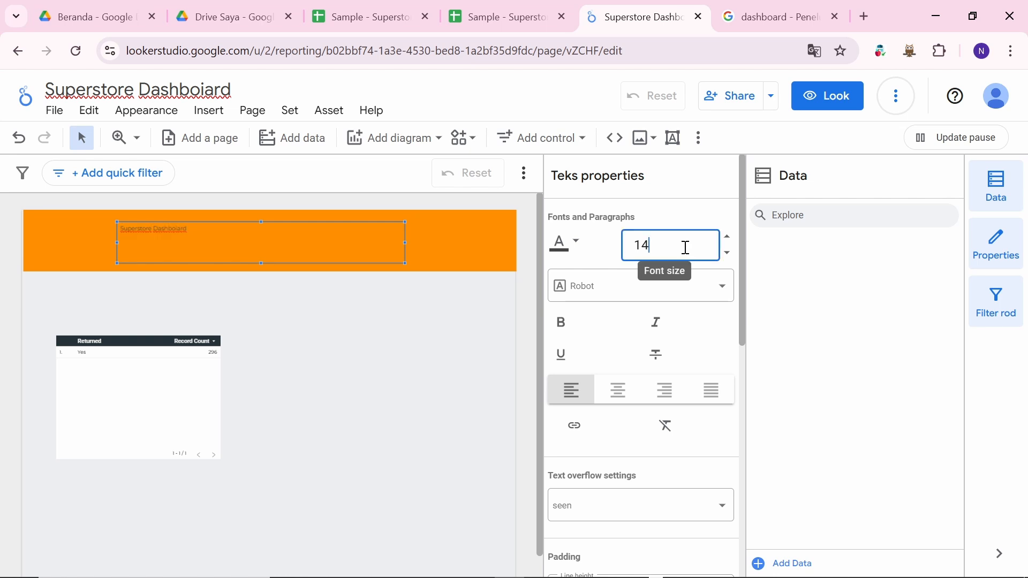
{"action": "left_click", "coordinate": [728, 253]}
{"action": "scroll", "coordinate": [650, 459], "scroll_direction": "down", "scroll_amount": 3}
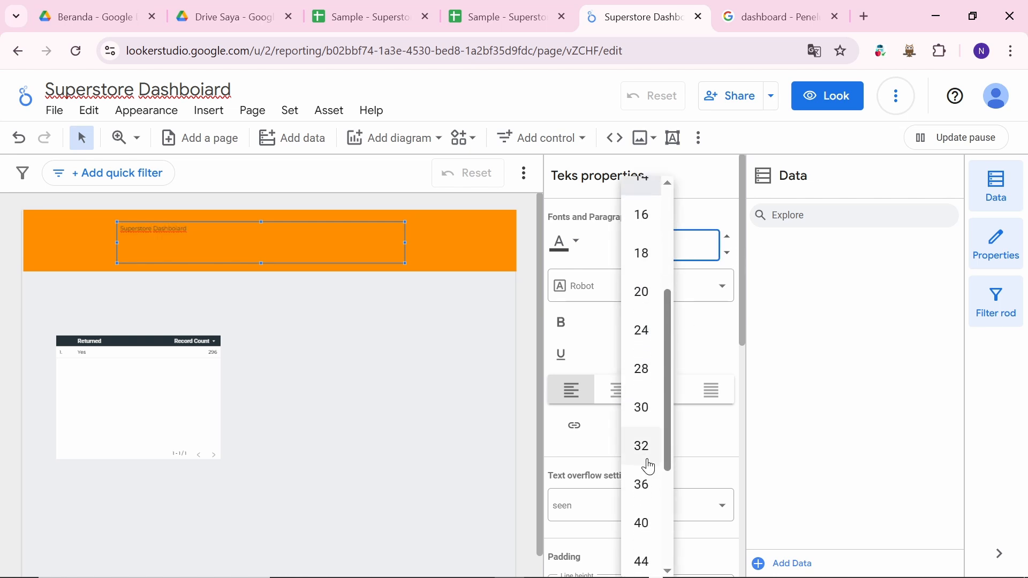
{"action": "scroll", "coordinate": [648, 464], "scroll_direction": "down", "scroll_amount": 2}
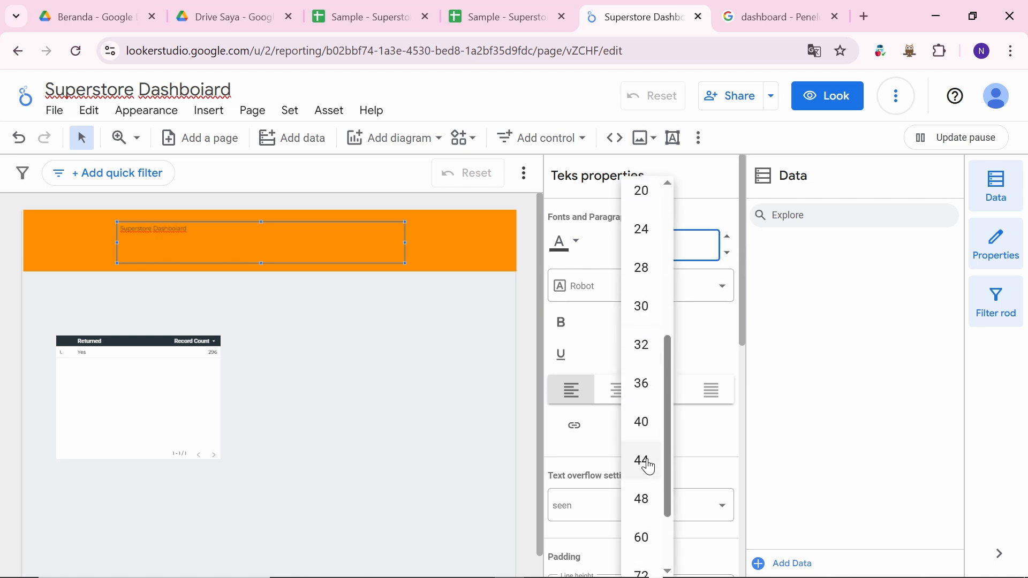
{"action": "left_click", "coordinate": [642, 516]}
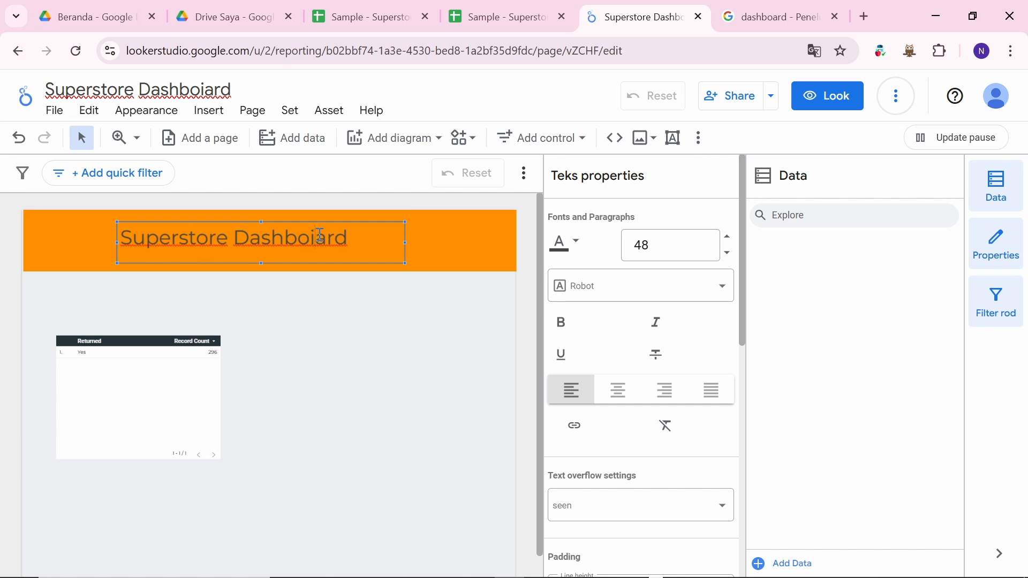
Step: Correct 'Dashboiard' to 'Dashboard' and make the header text bold and centre-aligned
{"action": "key", "text": "BackSpace"}
{"action": "left_click", "coordinate": [209, 88]}
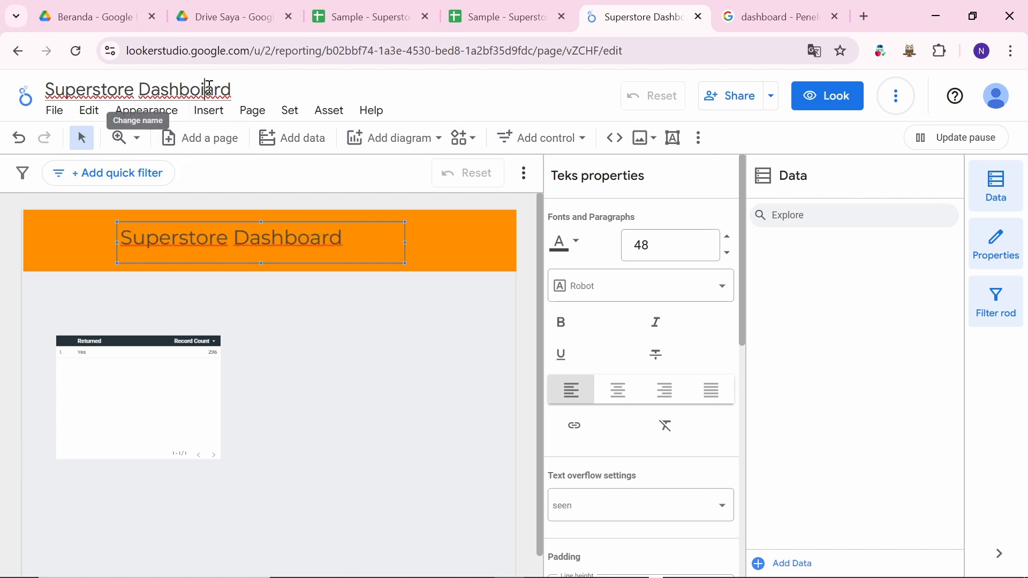
{"action": "left_click", "coordinate": [347, 245]}
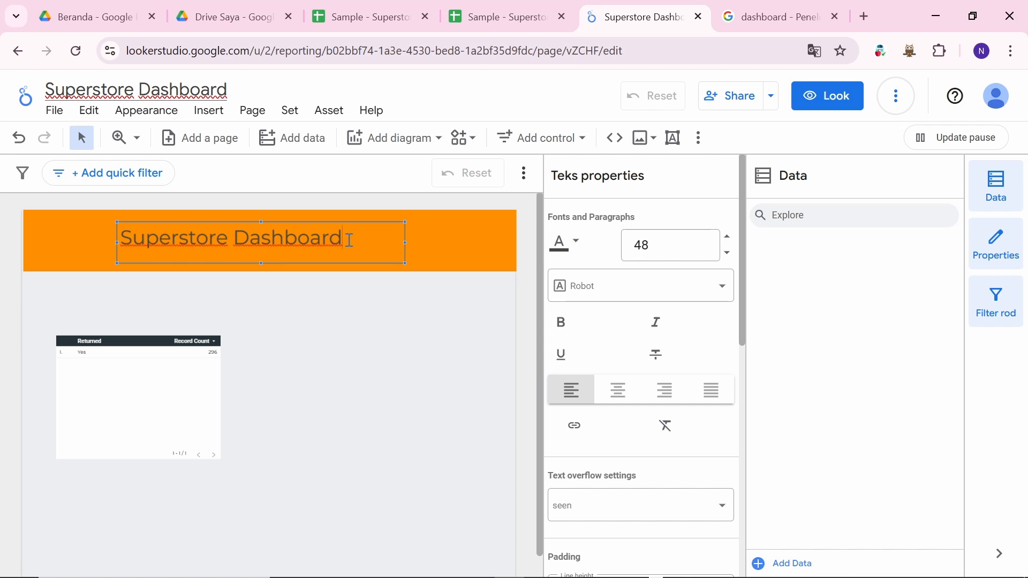
{"action": "key", "text": "ctrl+a"}
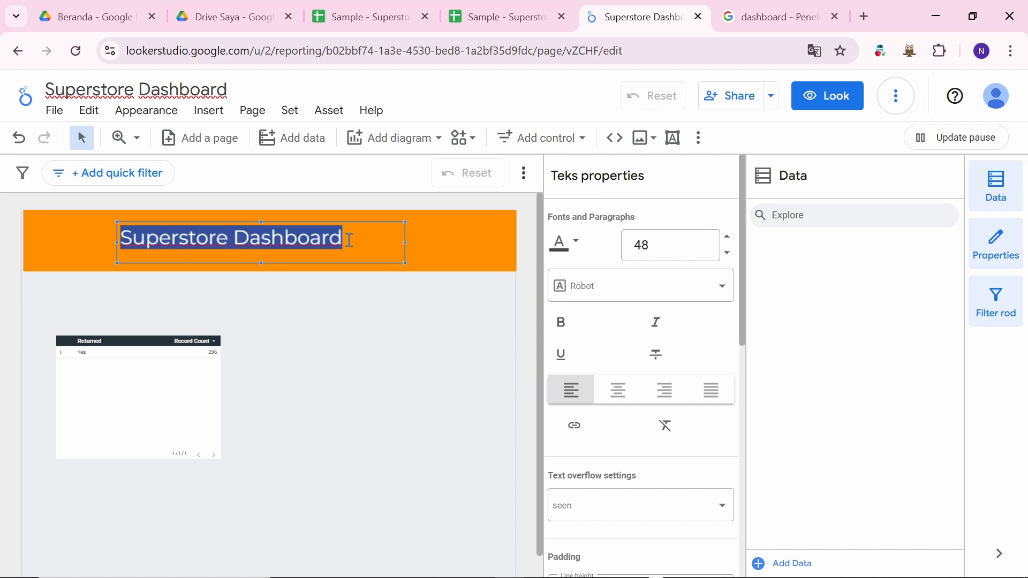
{"action": "left_click", "coordinate": [561, 322]}
{"action": "left_click", "coordinate": [625, 398]}
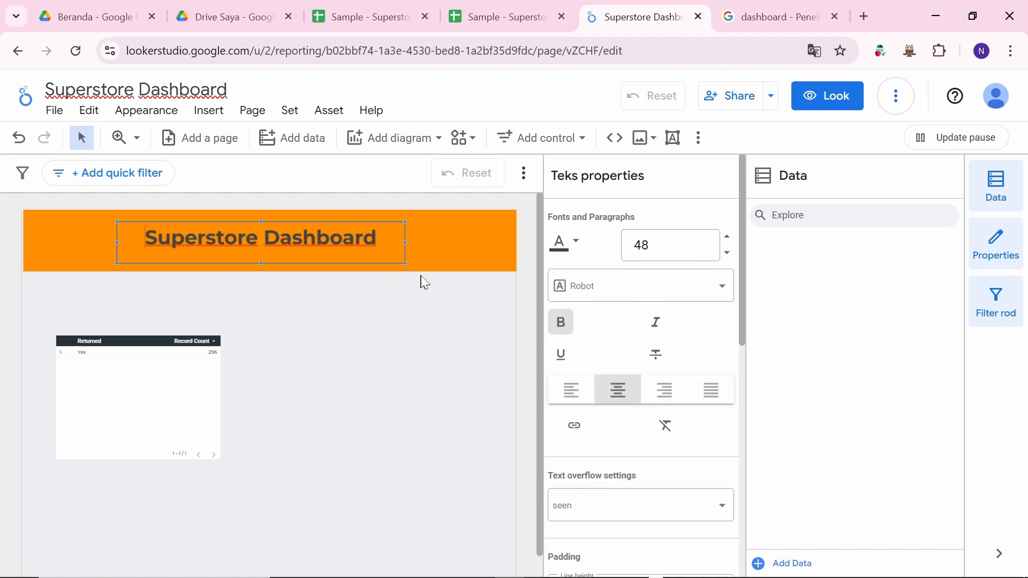
{"action": "left_click", "coordinate": [465, 333]}
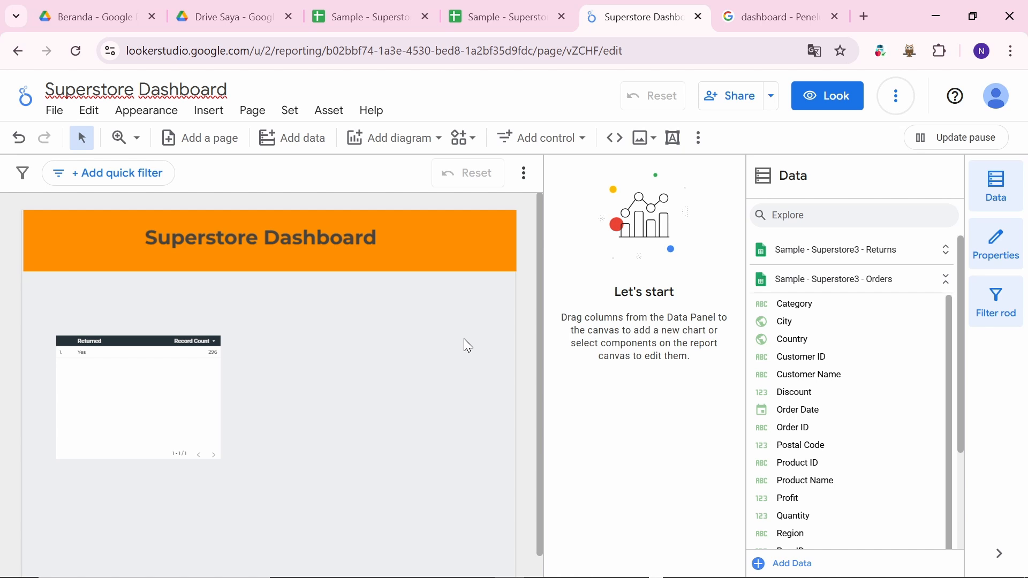
Step: Retype the header text as 'SUPERSTORE DASHBOARD' in capitals
{"action": "double_click", "coordinate": [356, 240]}
{"action": "triple_click", "coordinate": [363, 242]}
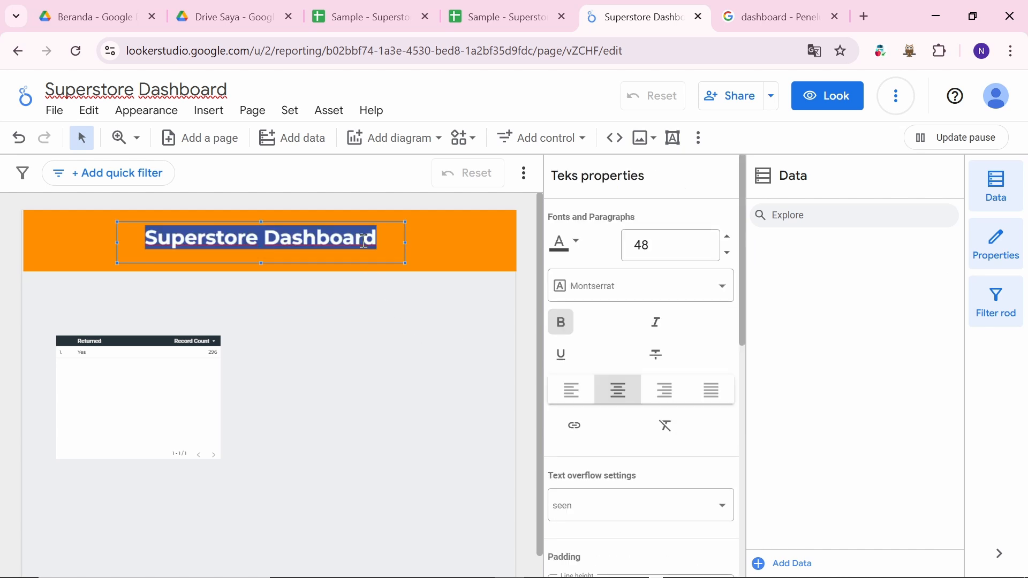
{"action": "type", "text": "SEPER"}
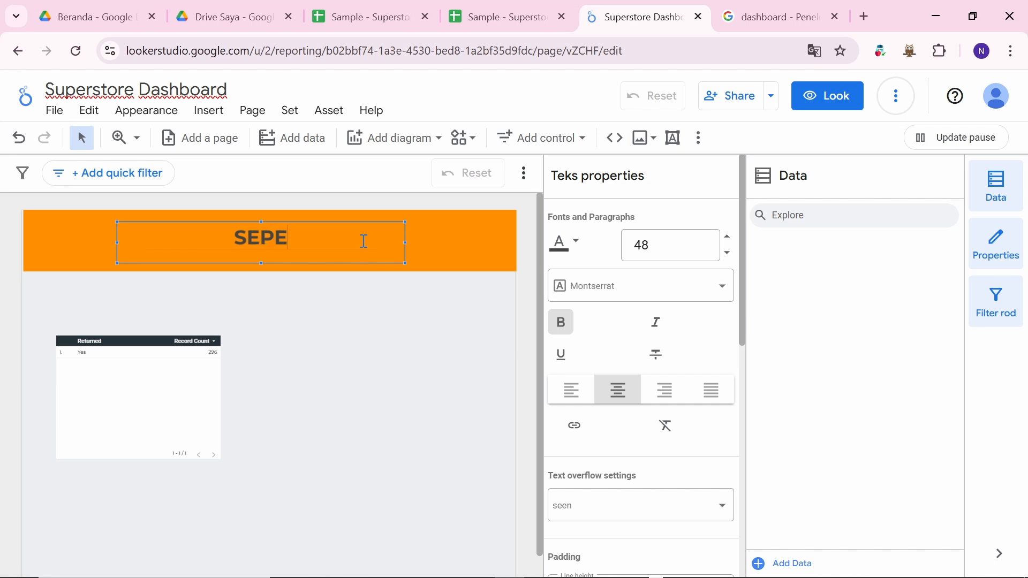
{"action": "key", "text": "BackSpace"}
{"action": "key", "text": "BackSpace"}
{"action": "key", "text": "BackSpace"}
{"action": "key", "text": "BackSpace"}
{"action": "key", "text": "BackSpace"}
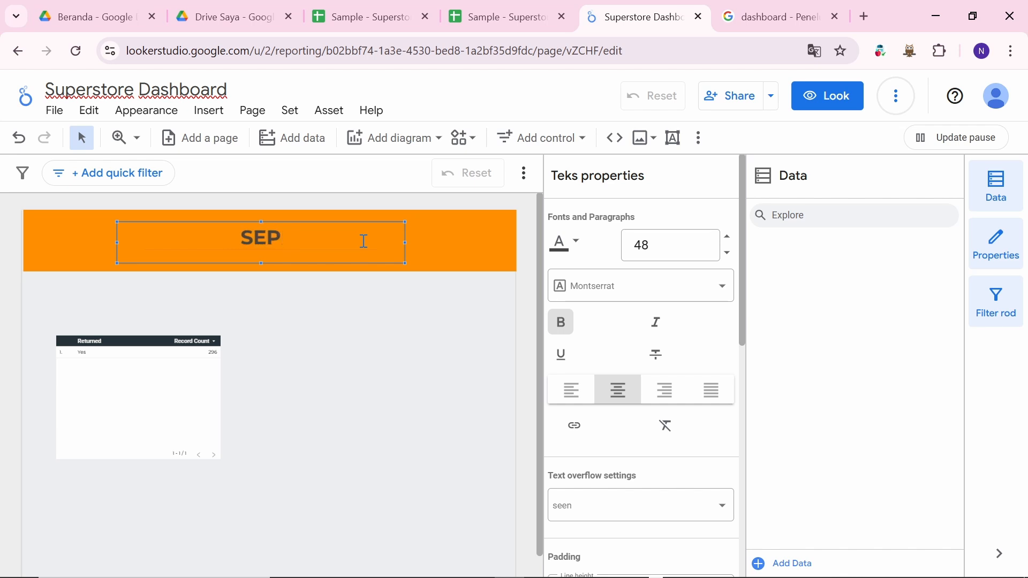
{"action": "type", "text": "U"}
{"action": "key", "text": "BackSpace"}
{"action": "type", "text": "INRSTORE"}
{"action": "key", "text": "BackSpace"}
{"action": "key", "text": "BackSpace"}
{"action": "key", "text": "BackSpace"}
{"action": "key", "text": "BackSpace"}
{"action": "key", "text": "BackSpace"}
{"action": "key", "text": "BackSpace"}
{"action": "key", "text": "BackSpace"}
{"action": "key", "text": "BackSpace"}
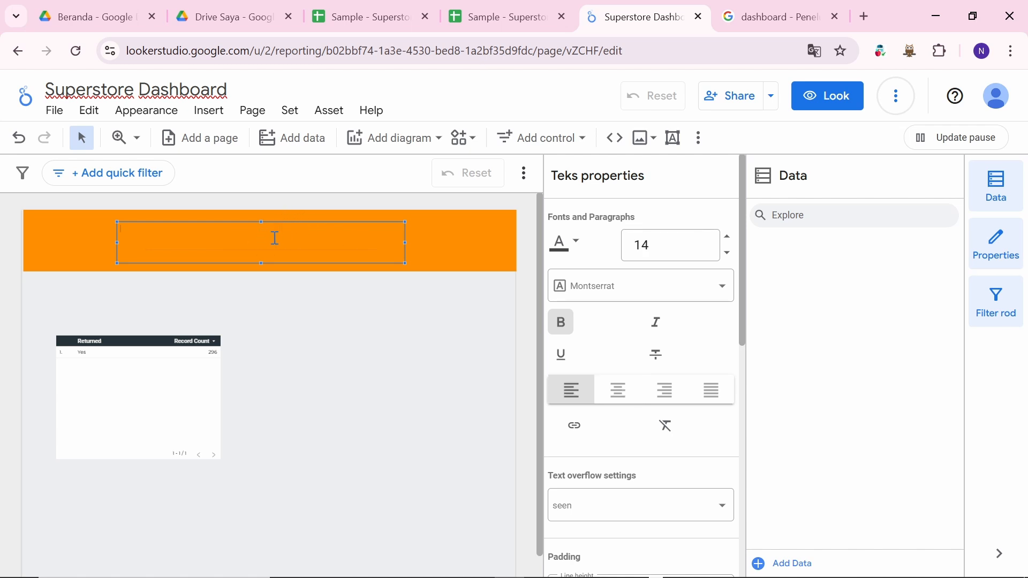
{"action": "type", "text": "SUPE"}
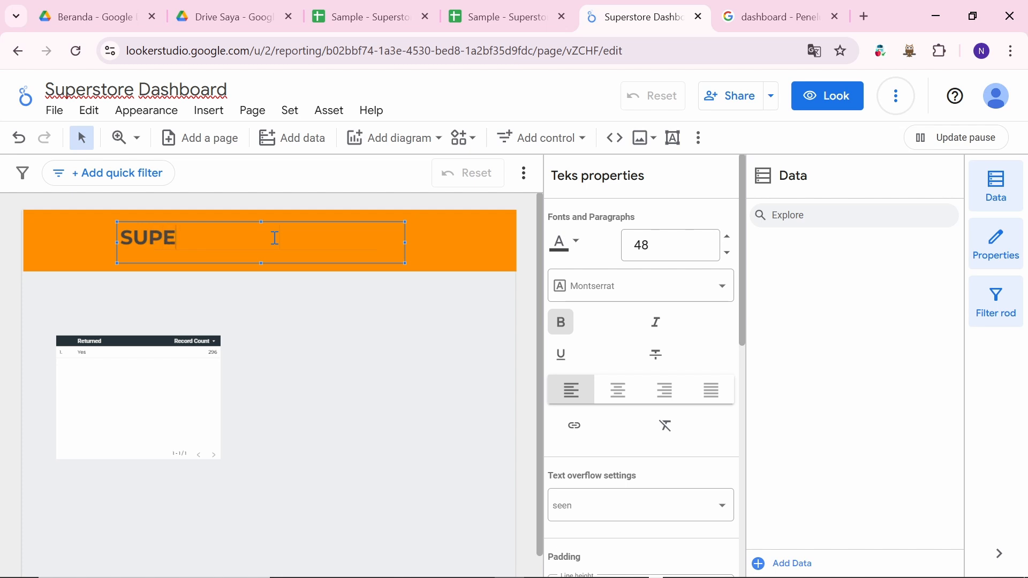
{"action": "type", "text": "RSTO"}
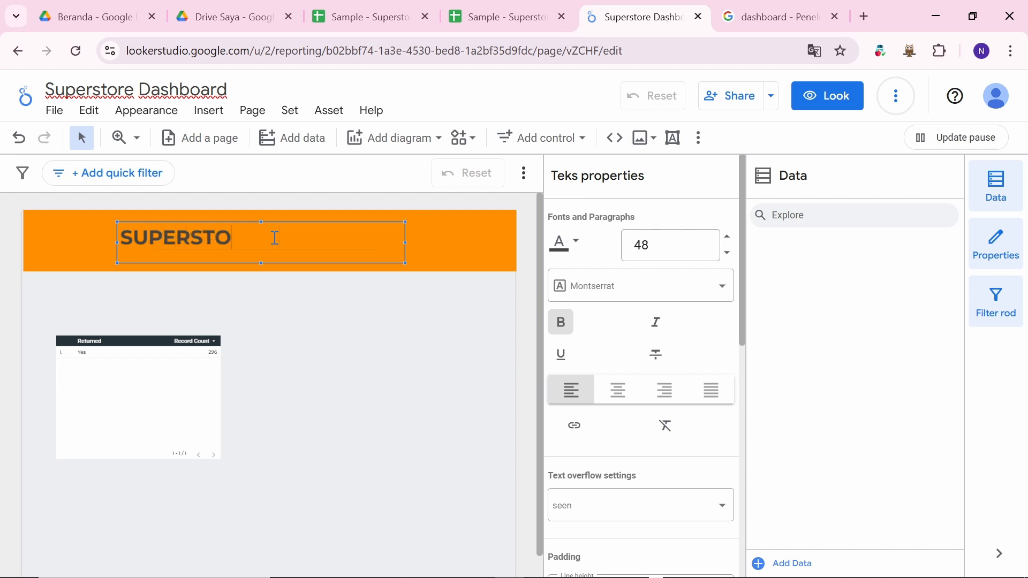
{"action": "type", "text": "RE D"}
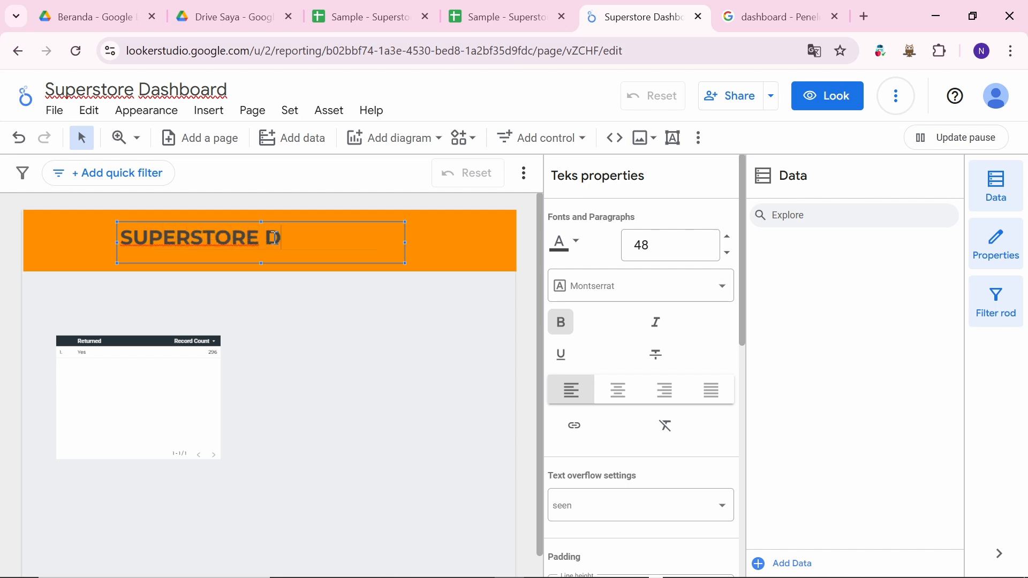
{"action": "type", "text": "ASHBOAERD"}
{"action": "key", "text": "BackSpace"}
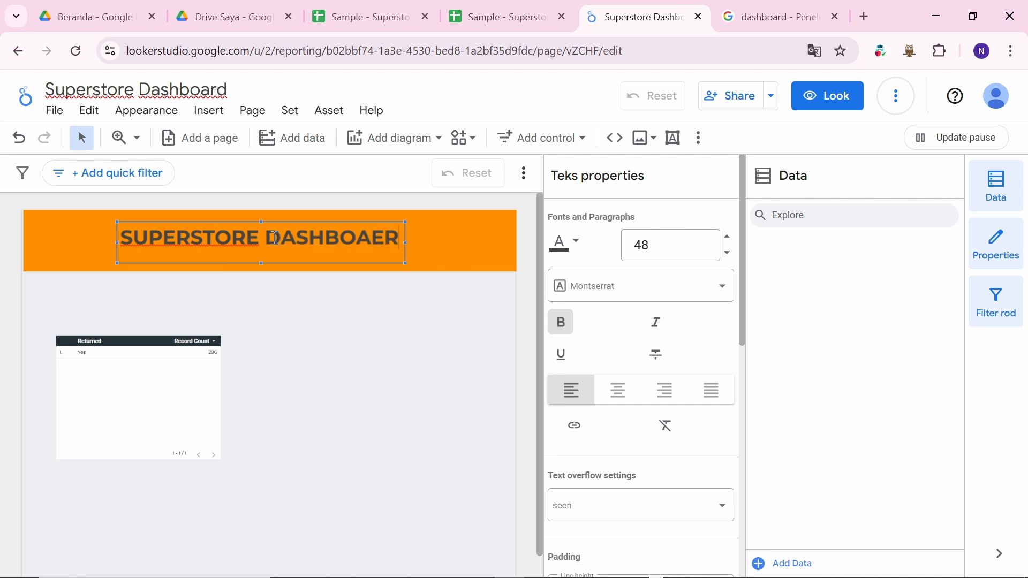
{"action": "key", "text": "BackSpace"}
{"action": "key", "text": "BackSpace"}
{"action": "type", "text": "RD"}
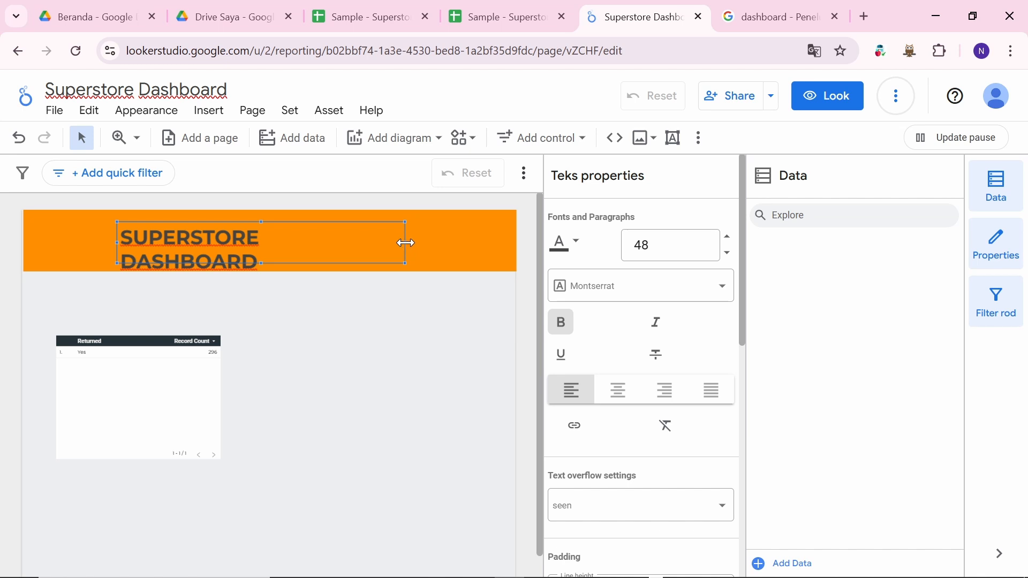
Step: Widen the title box to keep the text on one line and centre it in the orange bar
{"action": "left_click_drag", "start_coordinate": [404, 241], "coordinate": [428, 236]}
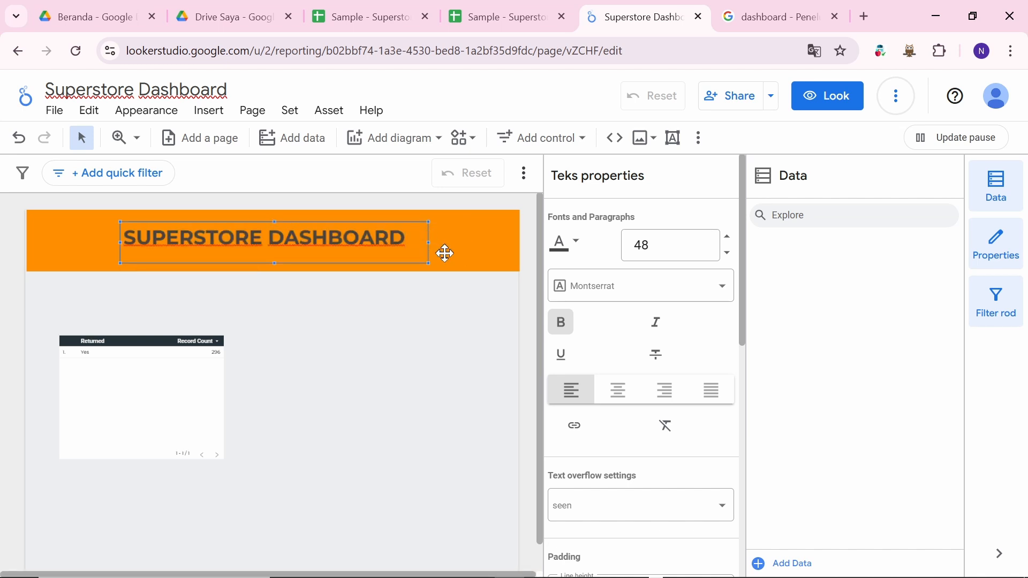
{"action": "left_click", "coordinate": [362, 358]}
{"action": "left_click_drag", "start_coordinate": [306, 243], "coordinate": [286, 241]}
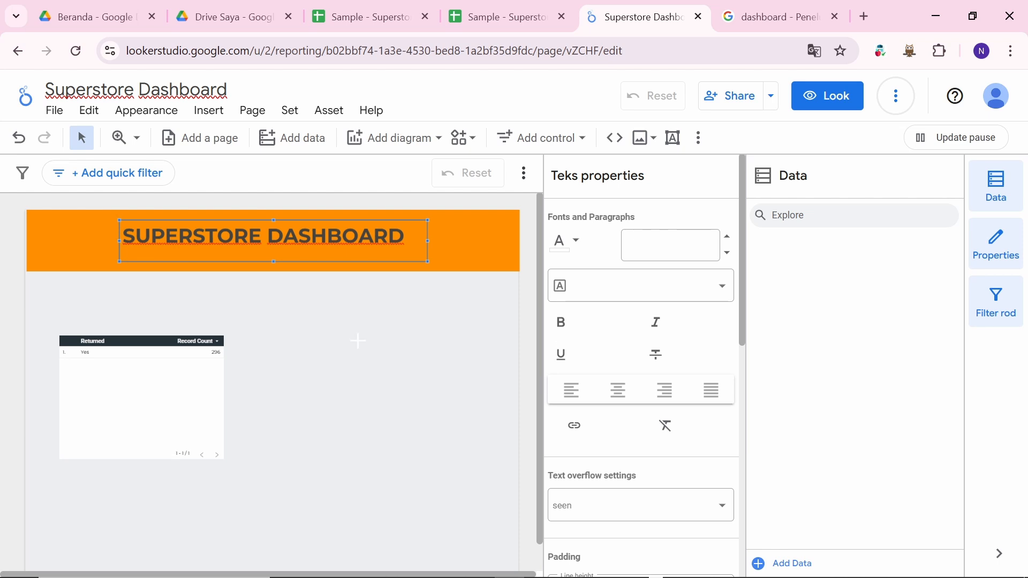
Step: Drag the Returned/Record Count table up and slightly left, just beneath the orange banner
{"action": "left_click", "coordinate": [358, 343]}
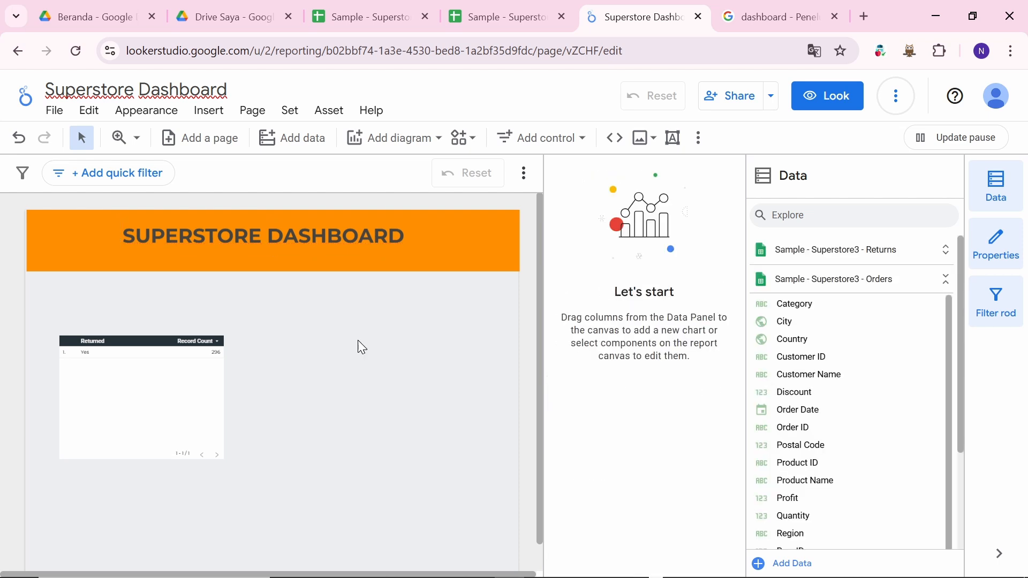
{"action": "left_click", "coordinate": [172, 336]}
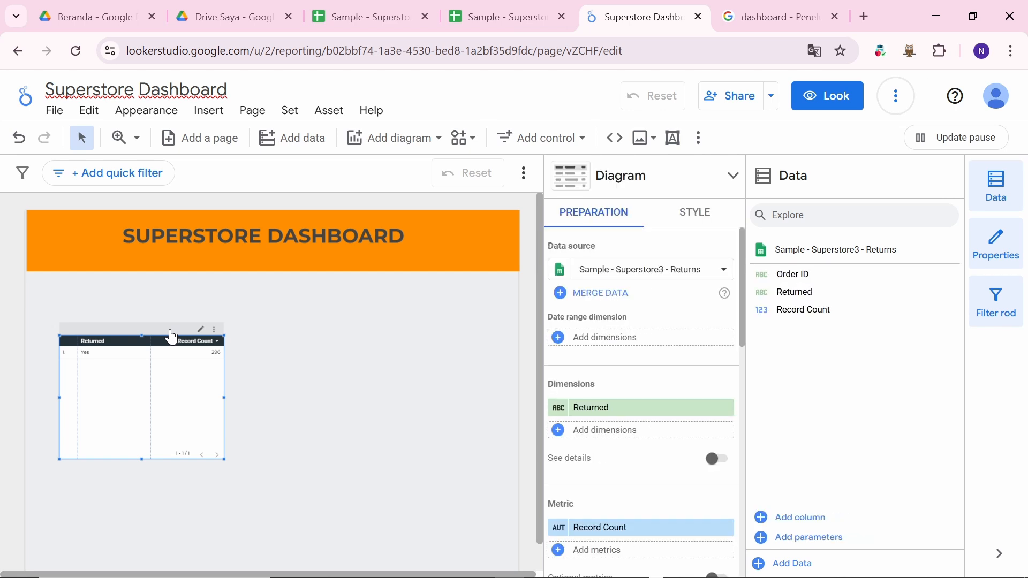
{"action": "left_click_drag", "start_coordinate": [172, 337], "coordinate": [166, 304]}
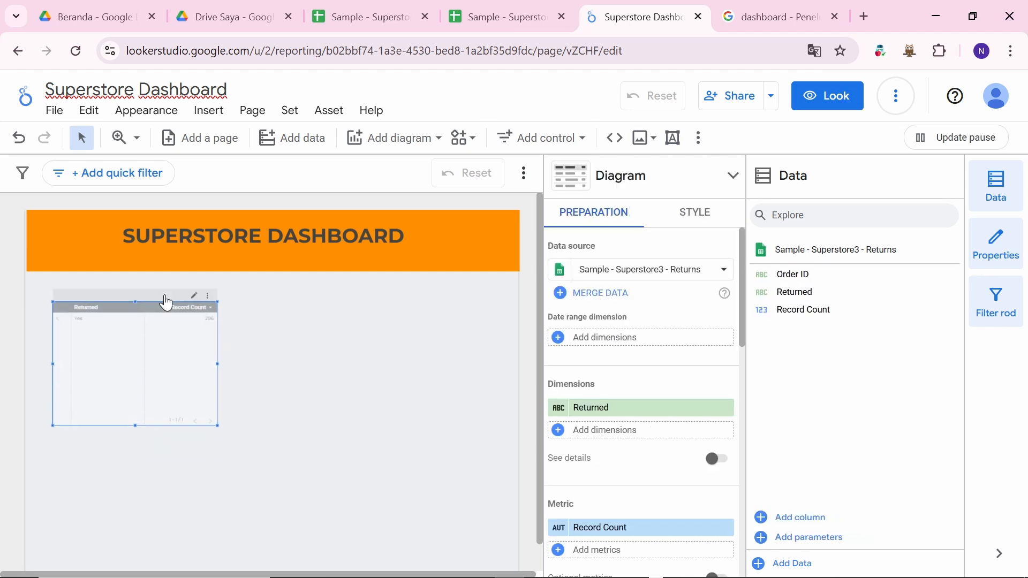
{"action": "left_click", "coordinate": [287, 354]}
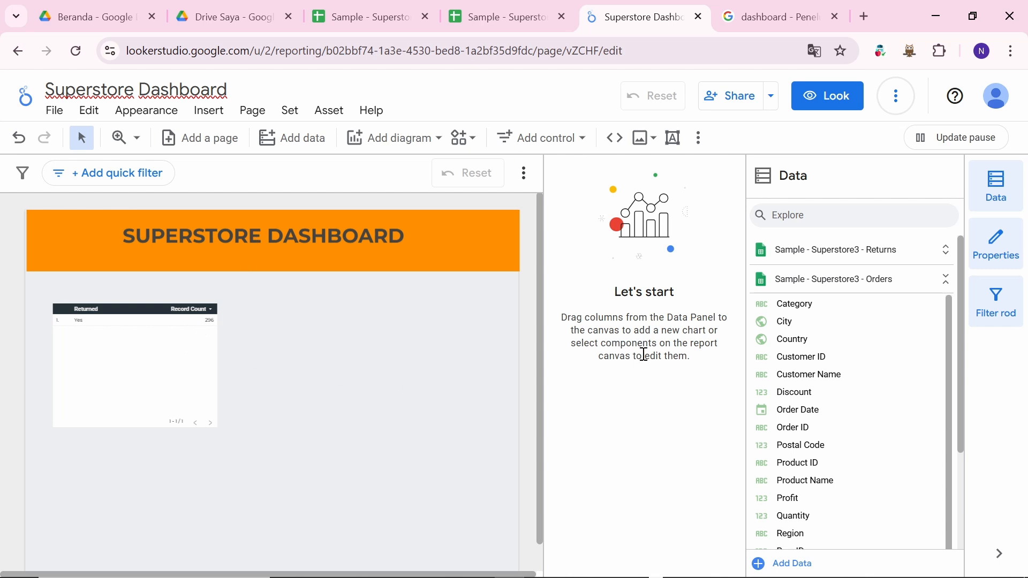
Step: Drag the Returned/Record Count table down to the bottom-left corner of the canvas
{"action": "left_click", "coordinate": [150, 333]}
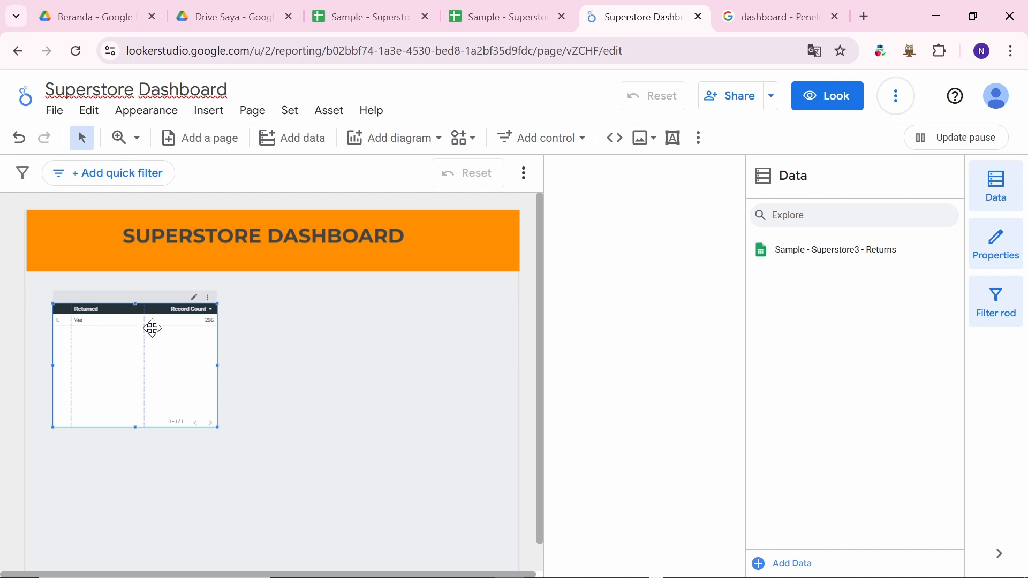
{"action": "left_click_drag", "start_coordinate": [153, 327], "coordinate": [142, 289]}
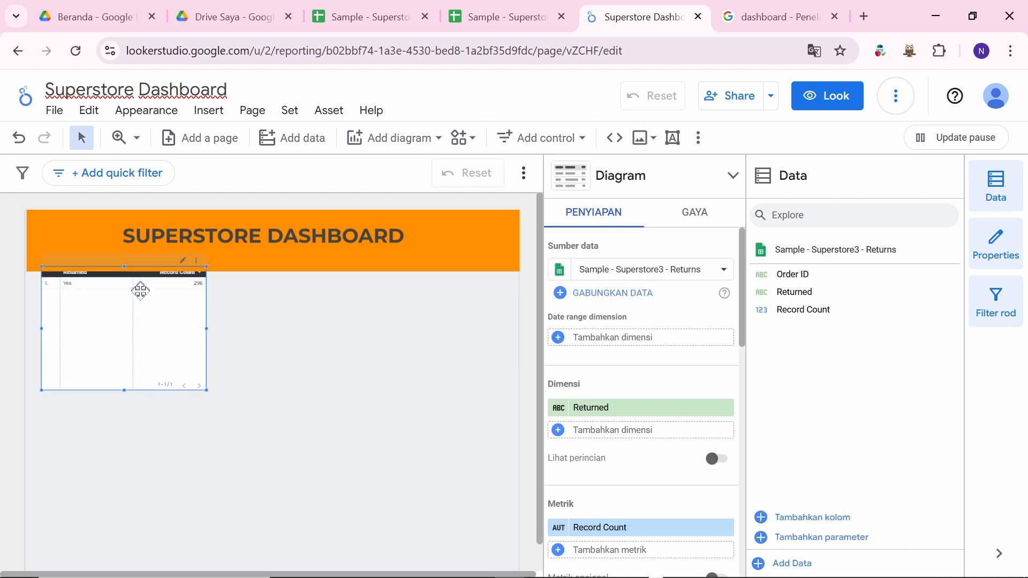
{"action": "left_click_drag", "start_coordinate": [148, 333], "coordinate": [149, 451]}
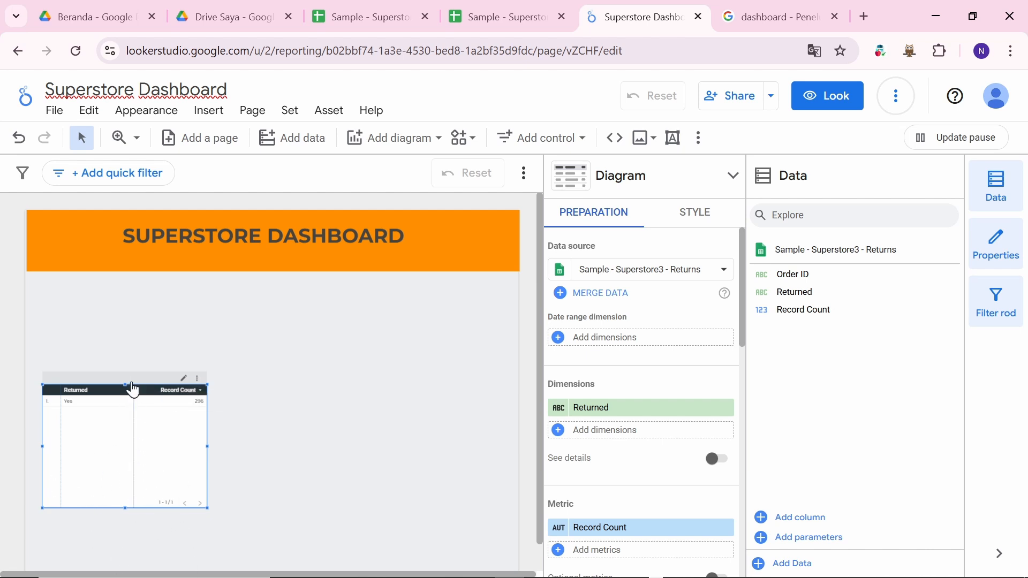
{"action": "left_click_drag", "start_coordinate": [126, 381], "coordinate": [127, 443]}
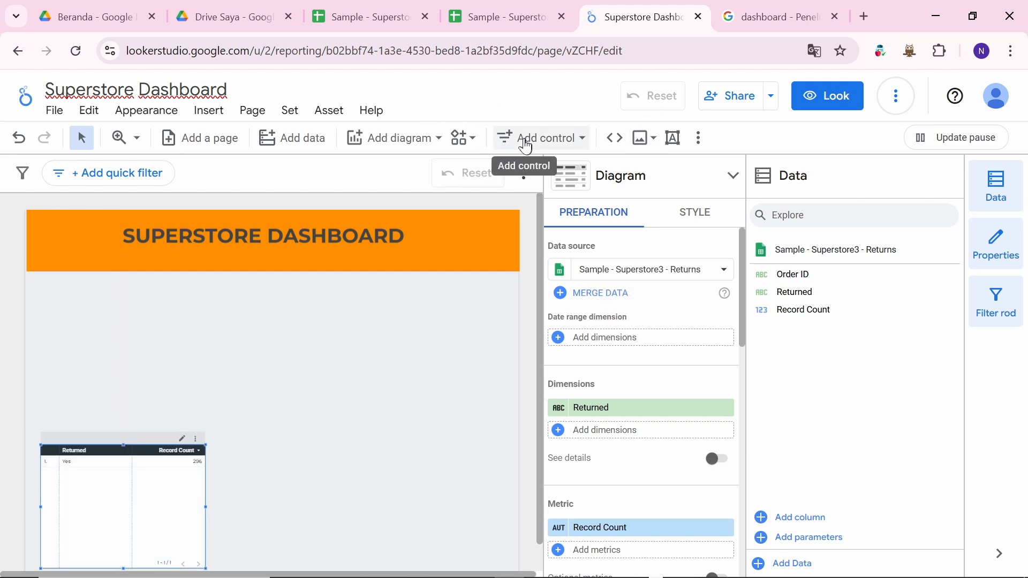
Step: After checking the reference image, add a Record Count 296 scorecard just below the orange header
{"action": "left_click", "coordinate": [759, 22]}
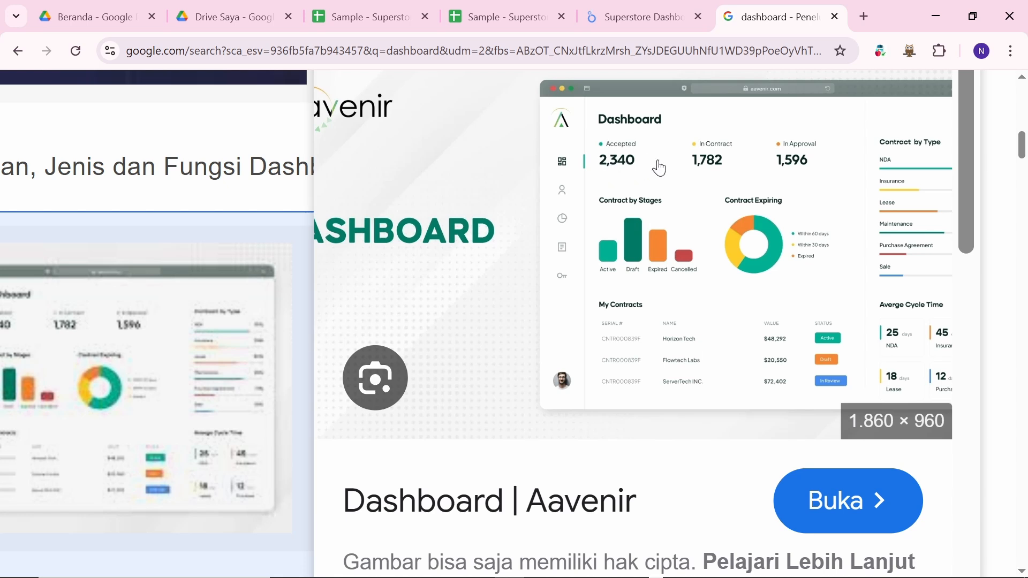
{"action": "left_click", "coordinate": [635, 3]}
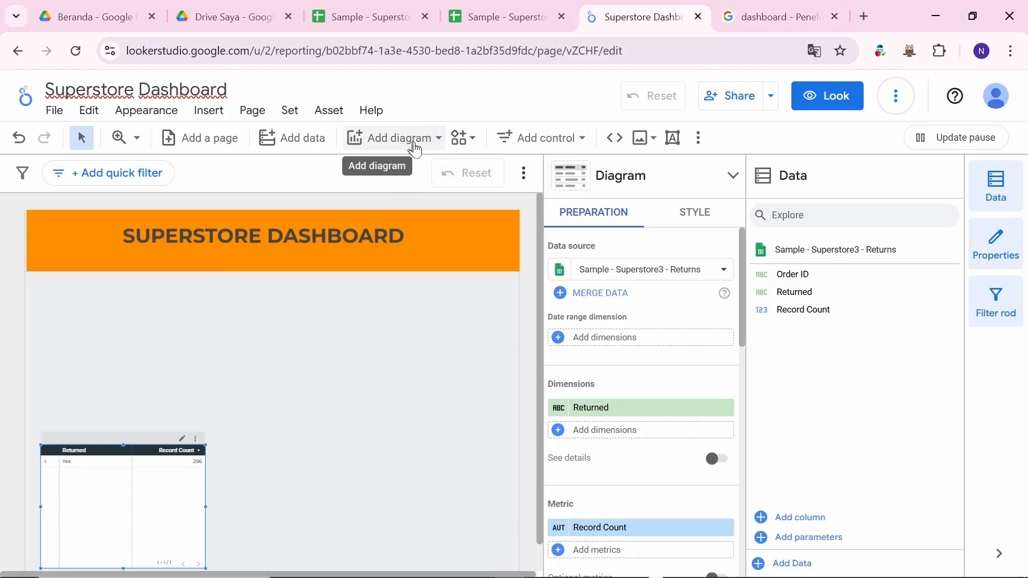
{"action": "left_click", "coordinate": [412, 142]}
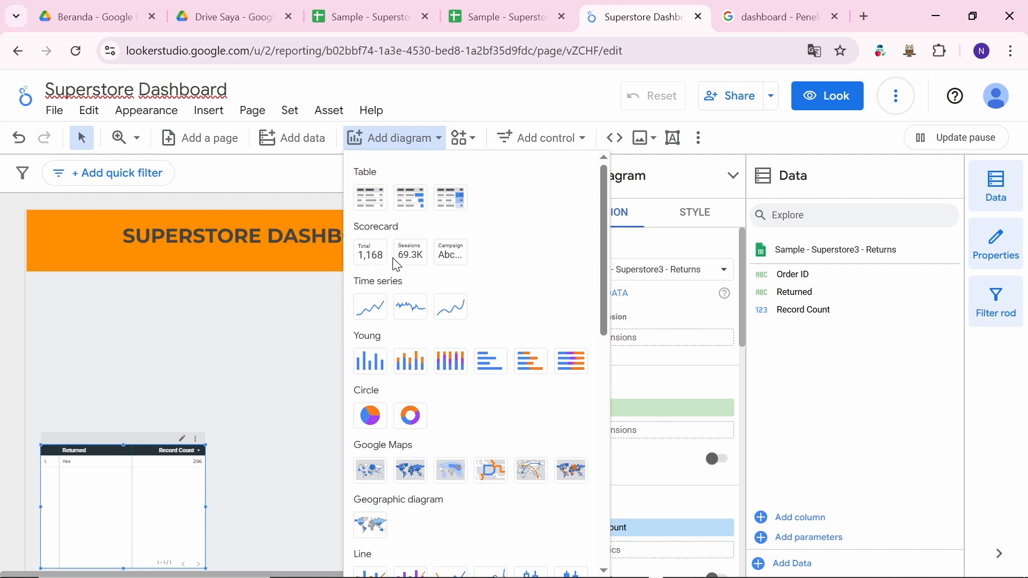
{"action": "left_click", "coordinate": [372, 261]}
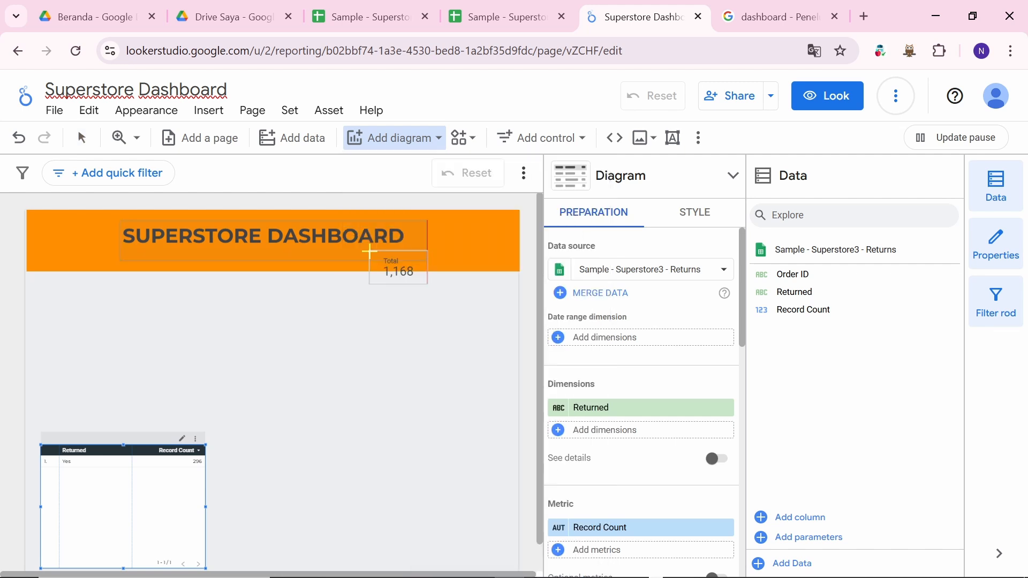
{"action": "left_click", "coordinate": [115, 305]}
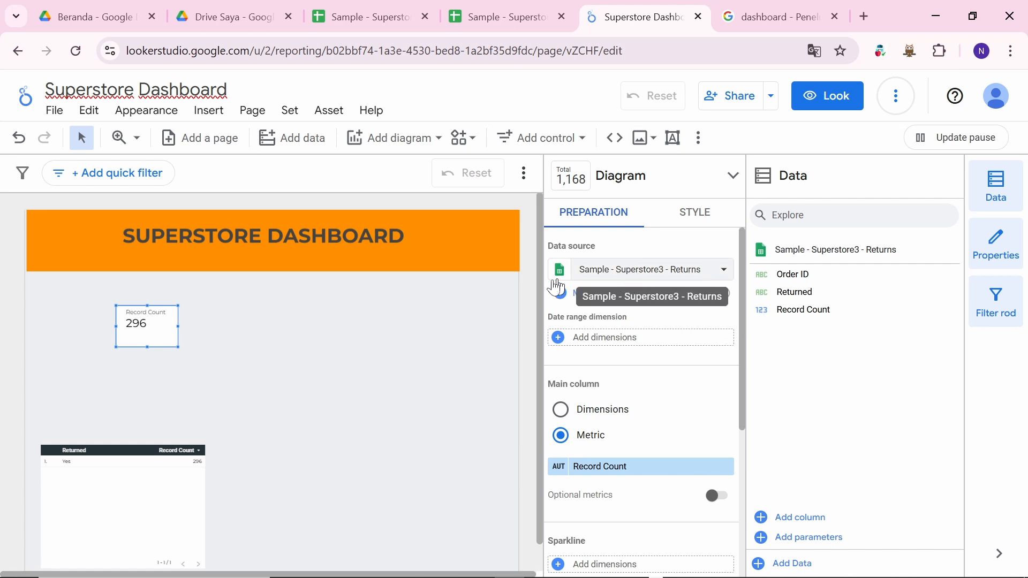
Step: Switch the scorecard's data source to Sample - Superstore3 - Orders, giving Record Count 9.994
{"action": "left_click", "coordinate": [654, 276]}
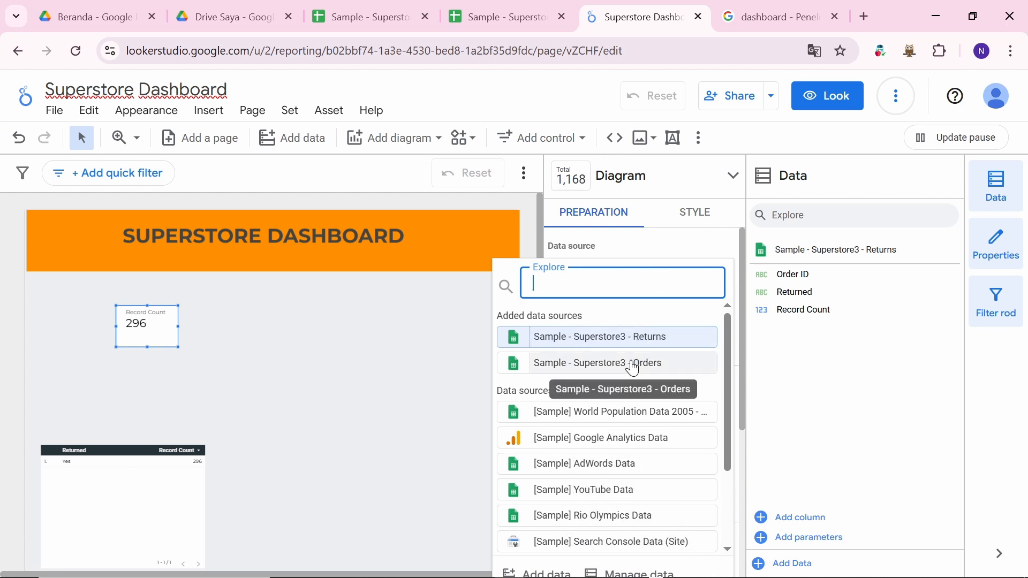
{"action": "key", "text": "alt+Tab"}
{"action": "key", "text": "Down"}
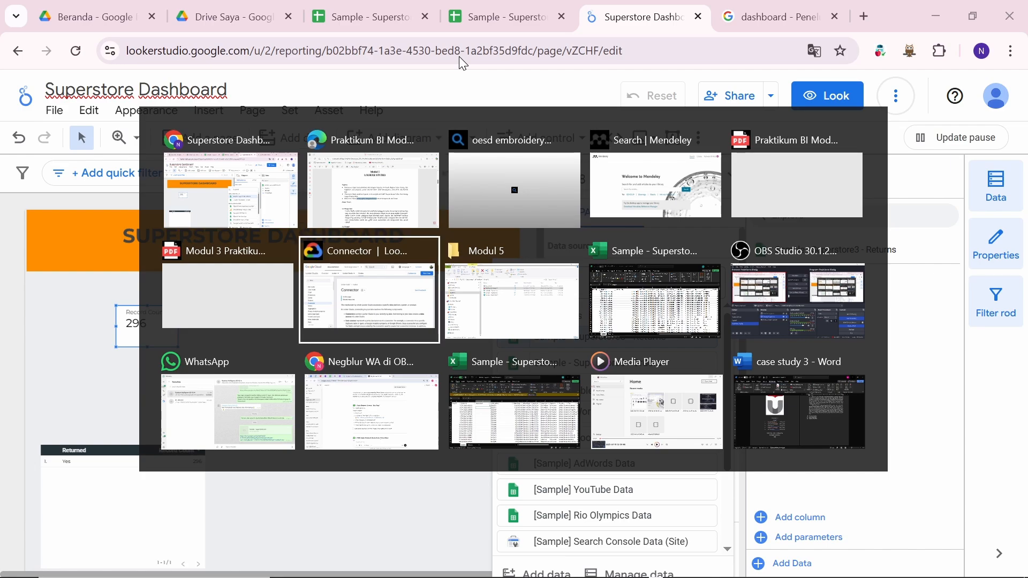
{"action": "key", "text": "Right"}
{"action": "key", "text": "alt+Tab"}
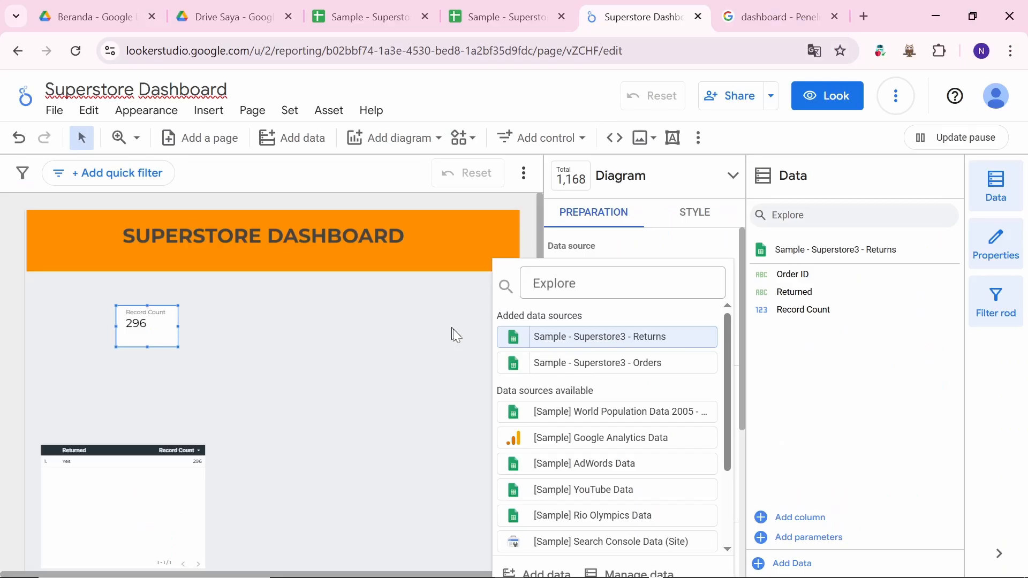
{"action": "left_click", "coordinate": [399, 324]}
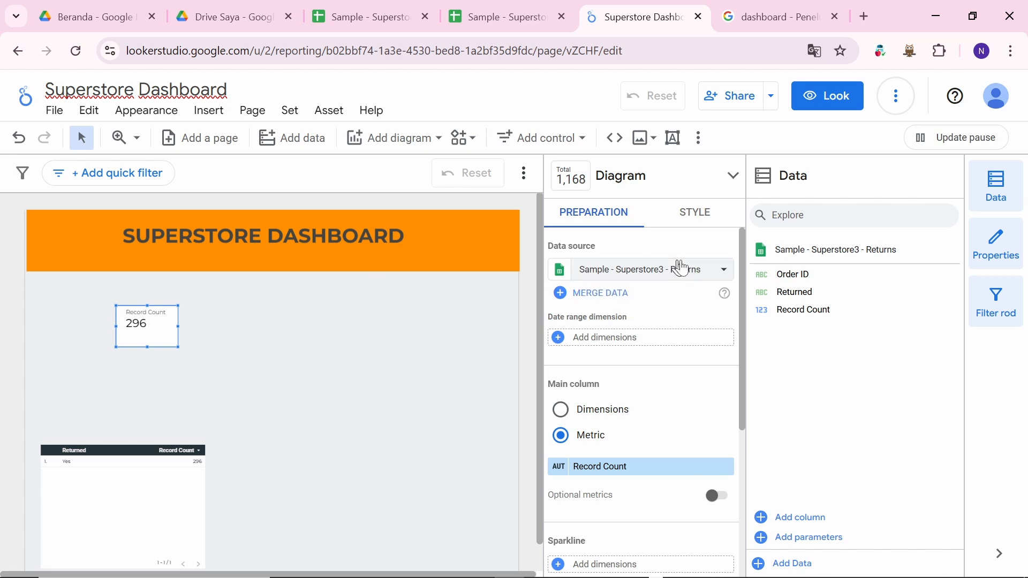
{"action": "left_click", "coordinate": [672, 275]}
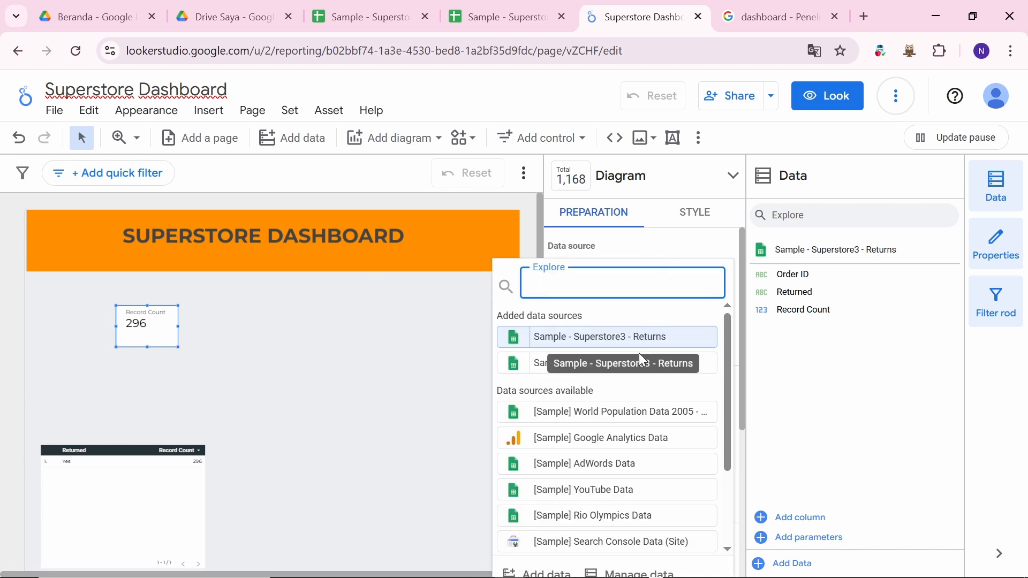
{"action": "left_click", "coordinate": [704, 371]}
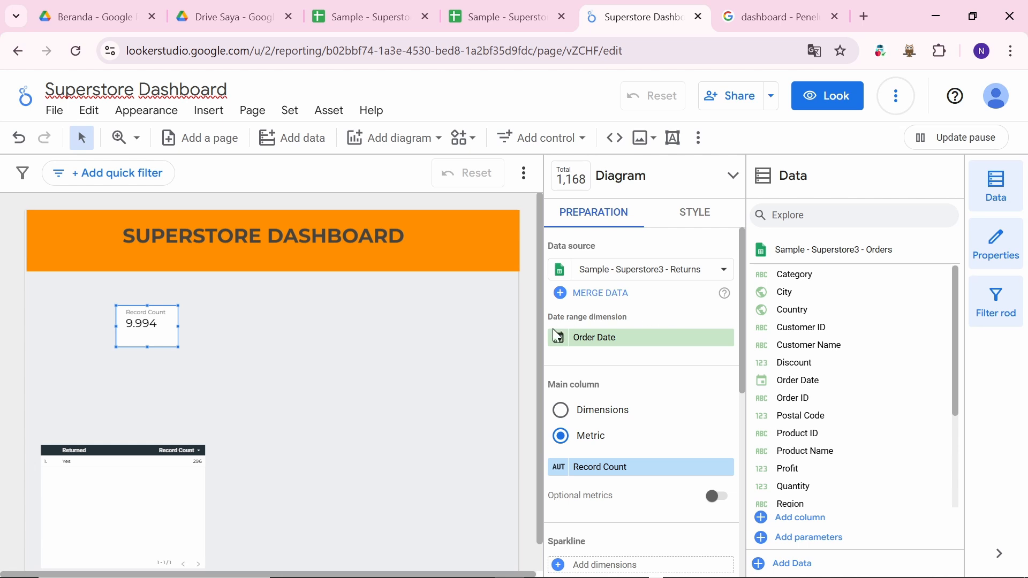
{"action": "scroll", "coordinate": [624, 436], "scroll_direction": "down", "scroll_amount": 1}
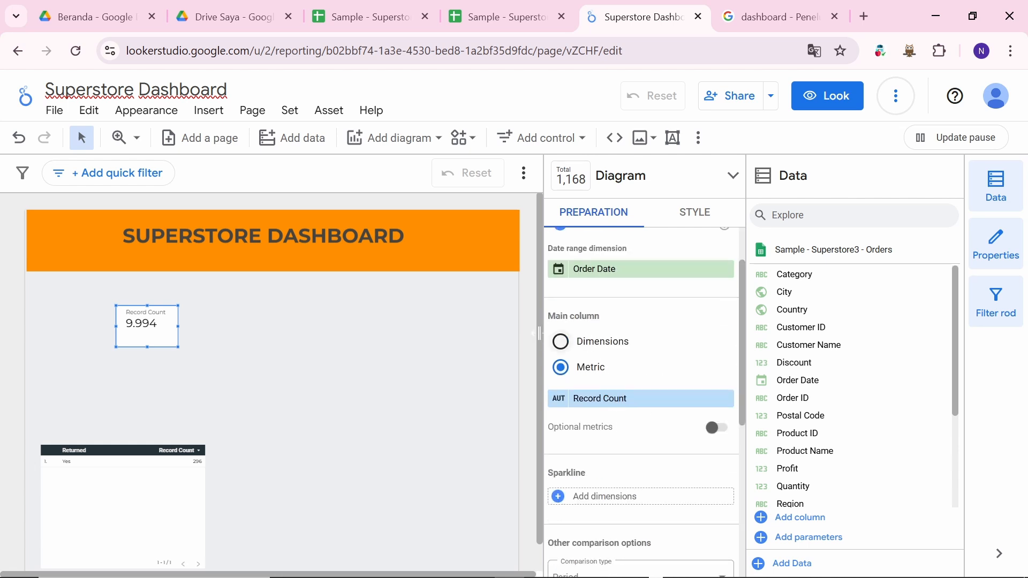
{"action": "scroll", "coordinate": [601, 477], "scroll_direction": "down", "scroll_amount": 2}
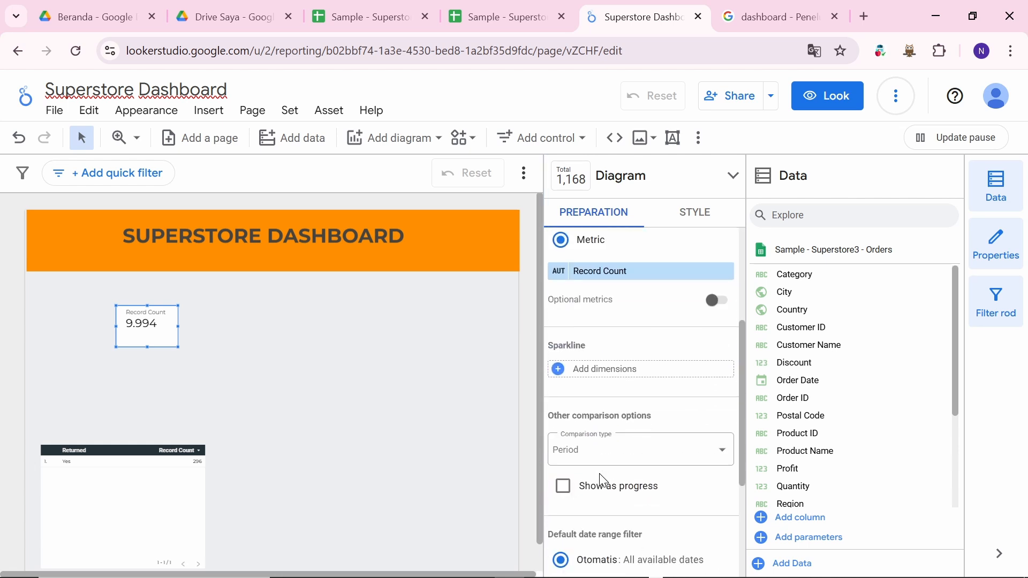
{"action": "scroll", "coordinate": [604, 481], "scroll_direction": "up", "scroll_amount": 1}
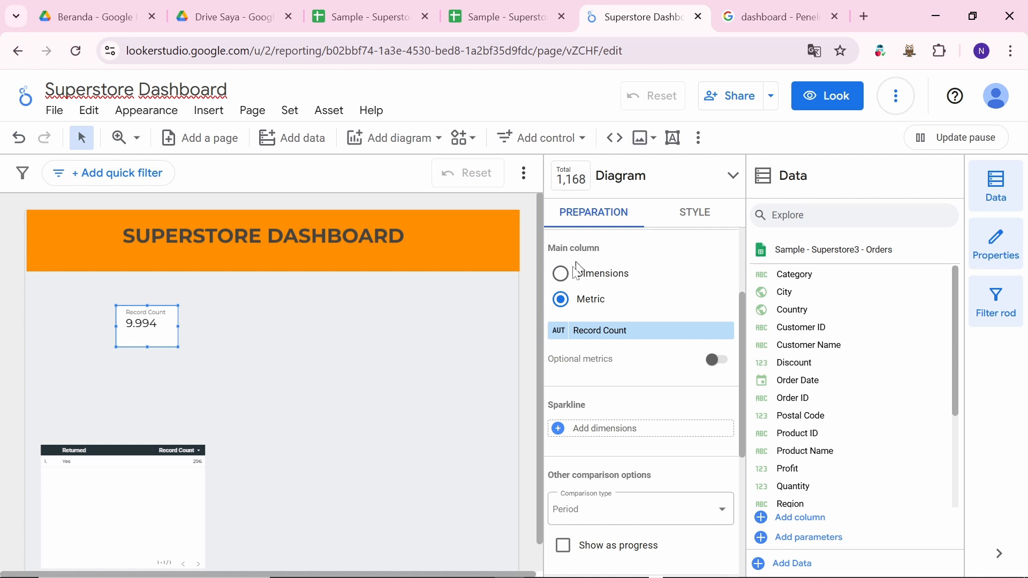
{"action": "scroll", "coordinate": [633, 303], "scroll_direction": "down", "scroll_amount": 3}
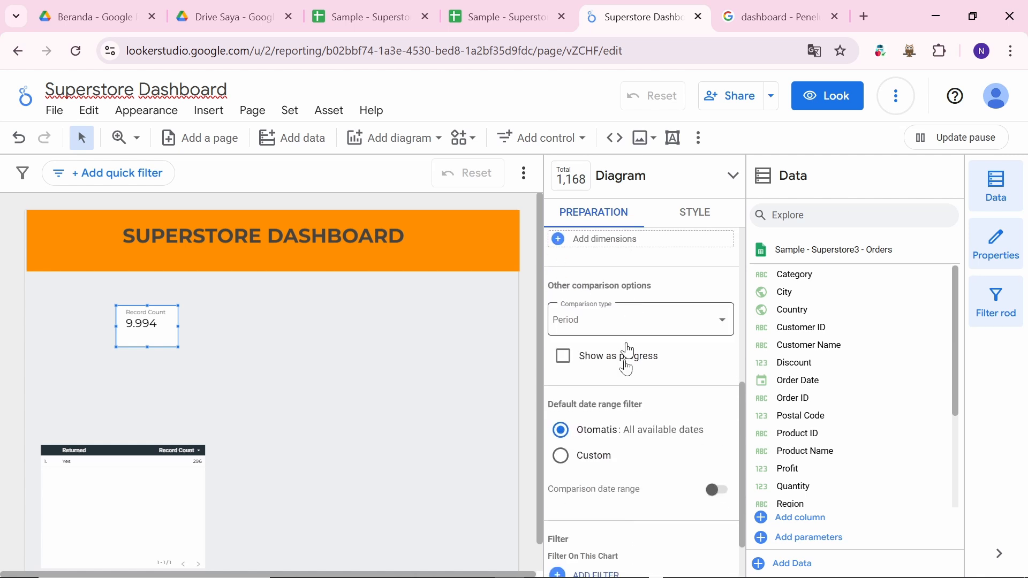
{"action": "scroll", "coordinate": [626, 369], "scroll_direction": "up", "scroll_amount": 5}
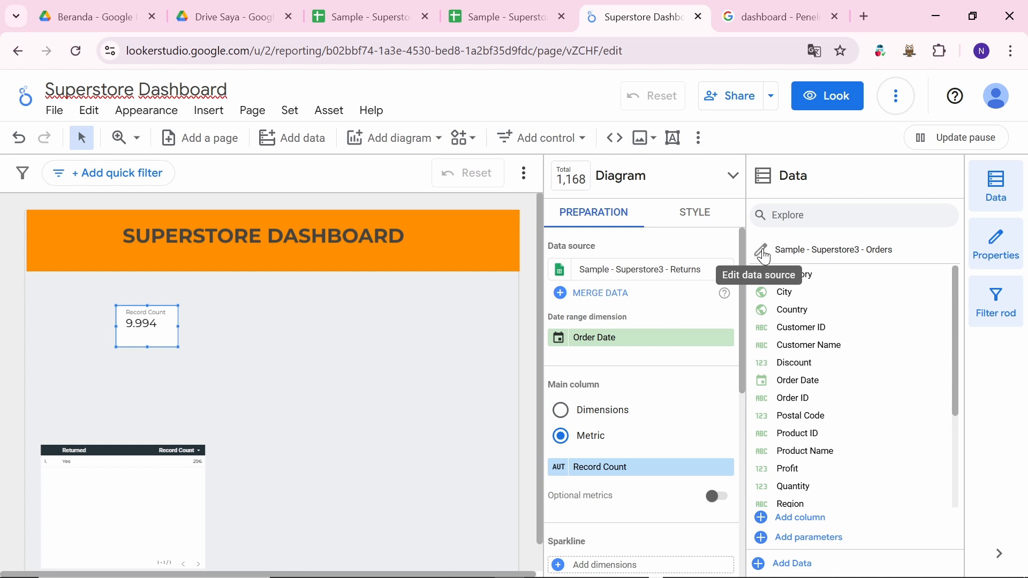
Step: Open the Orders data source editor, enlarge its field list, and confirm Category stays Text
{"action": "left_click", "coordinate": [764, 254]}
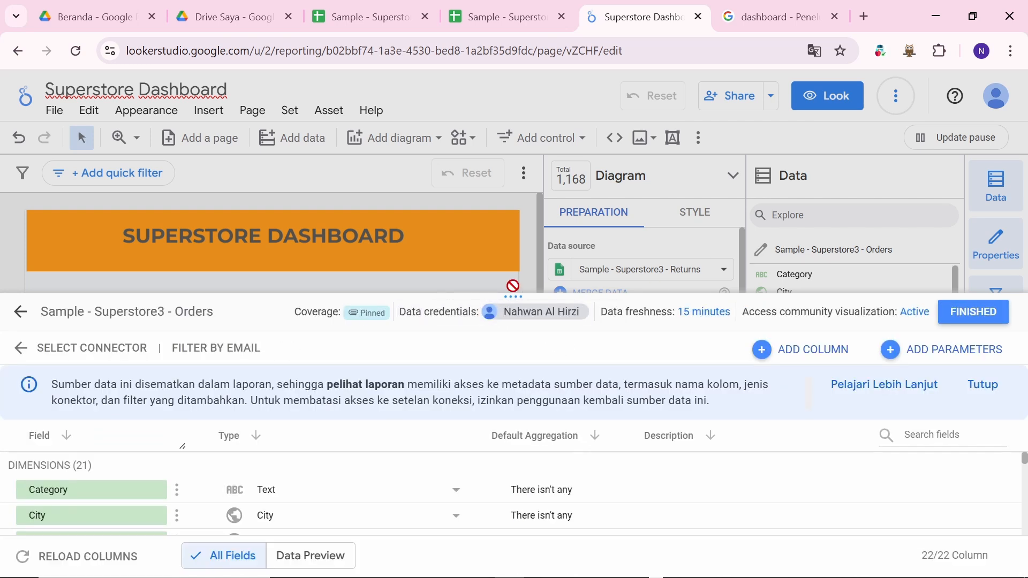
{"action": "left_click_drag", "start_coordinate": [518, 296], "coordinate": [492, 124]}
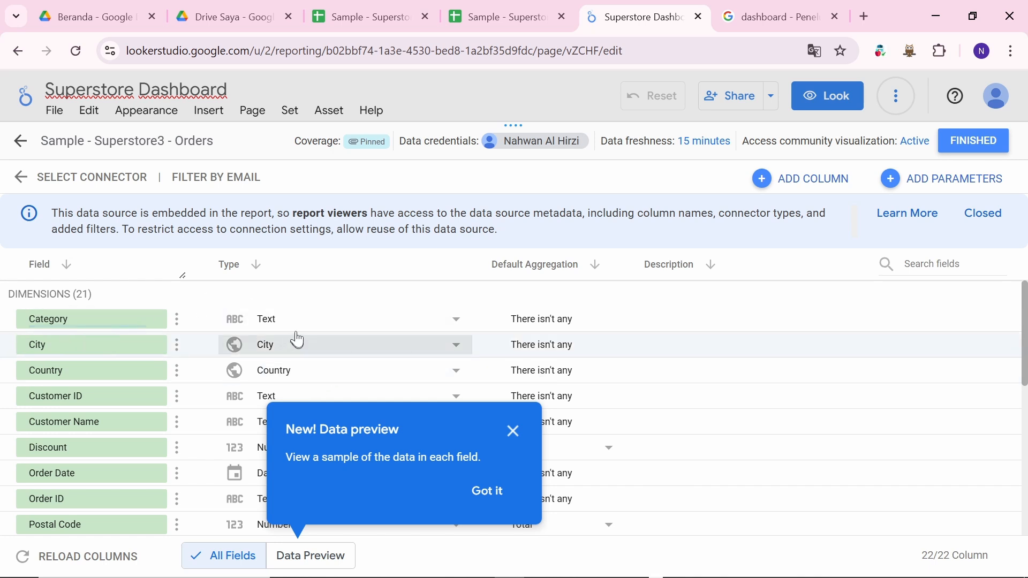
{"action": "left_click", "coordinate": [445, 327]}
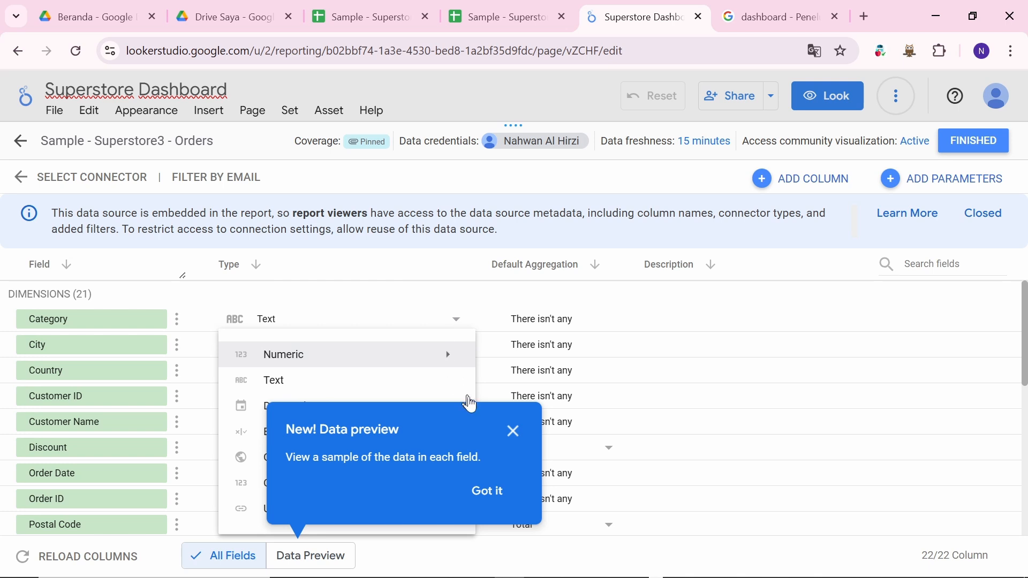
{"action": "left_click", "coordinate": [515, 433]}
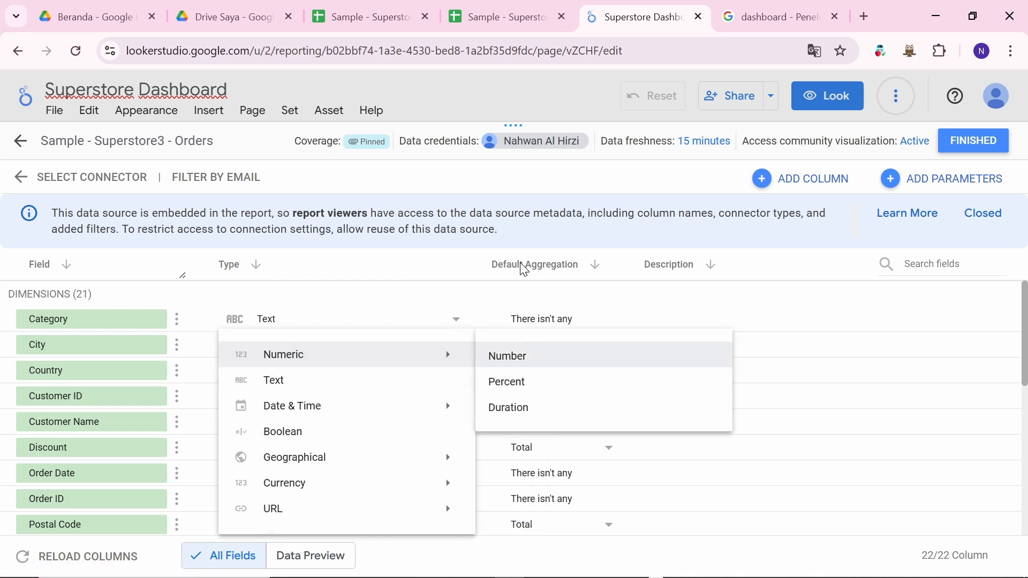
{"action": "left_click", "coordinate": [449, 324]}
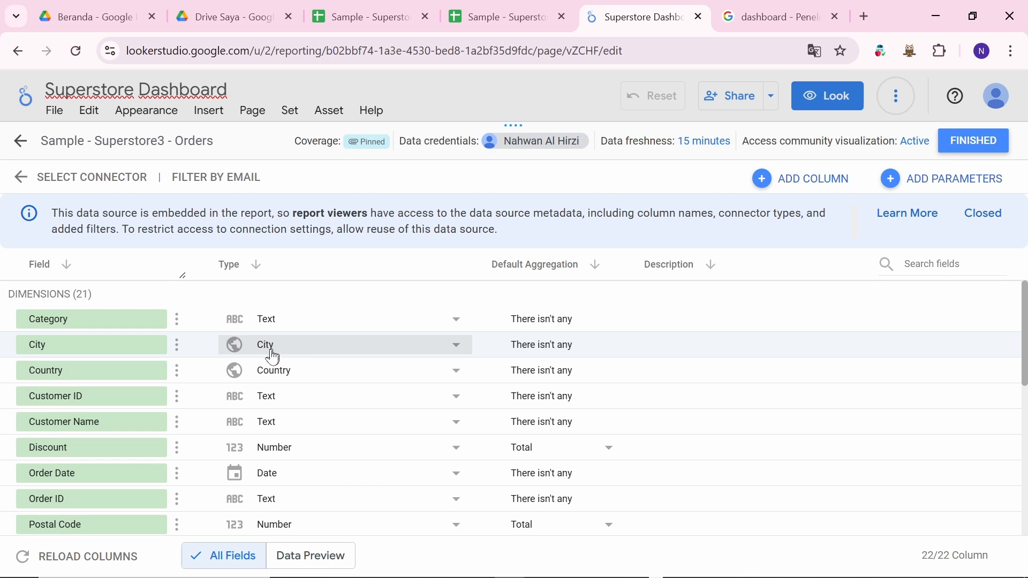
Step: Browse City's currency and geographic type options without changing it yet
{"action": "left_click", "coordinate": [457, 346]}
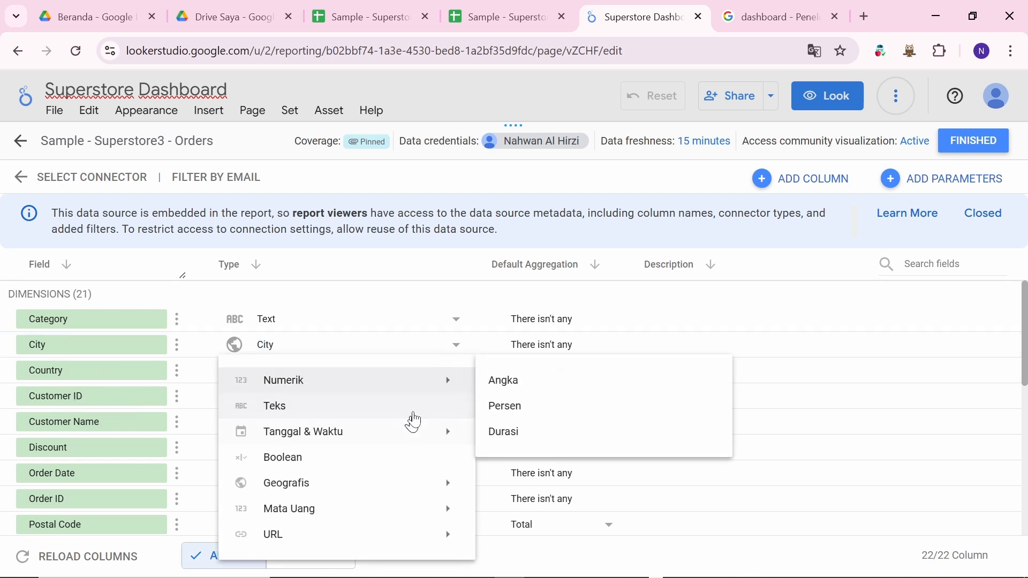
{"action": "mouse_move", "coordinate": [303, 489]}
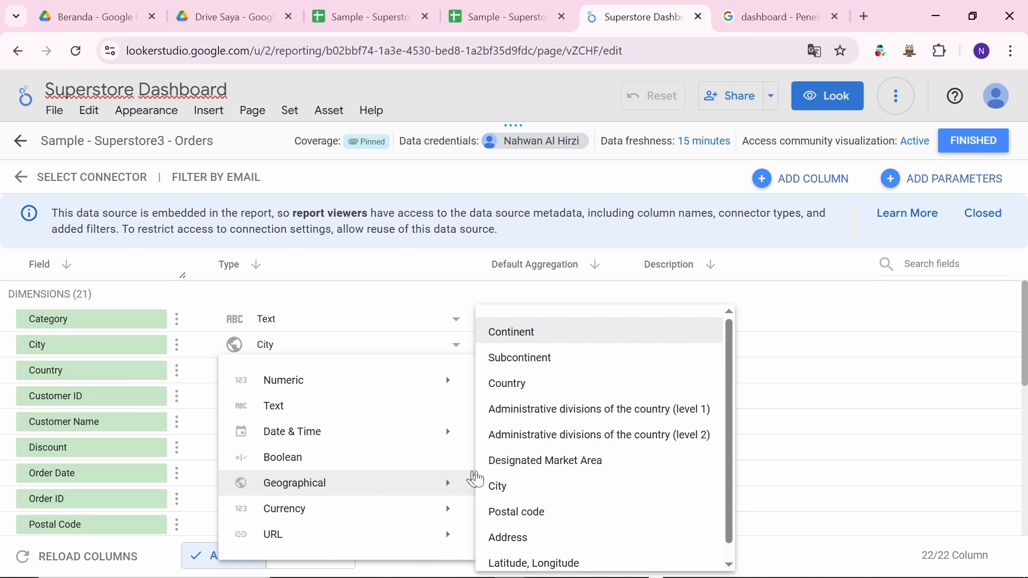
{"action": "left_click", "coordinate": [413, 269]}
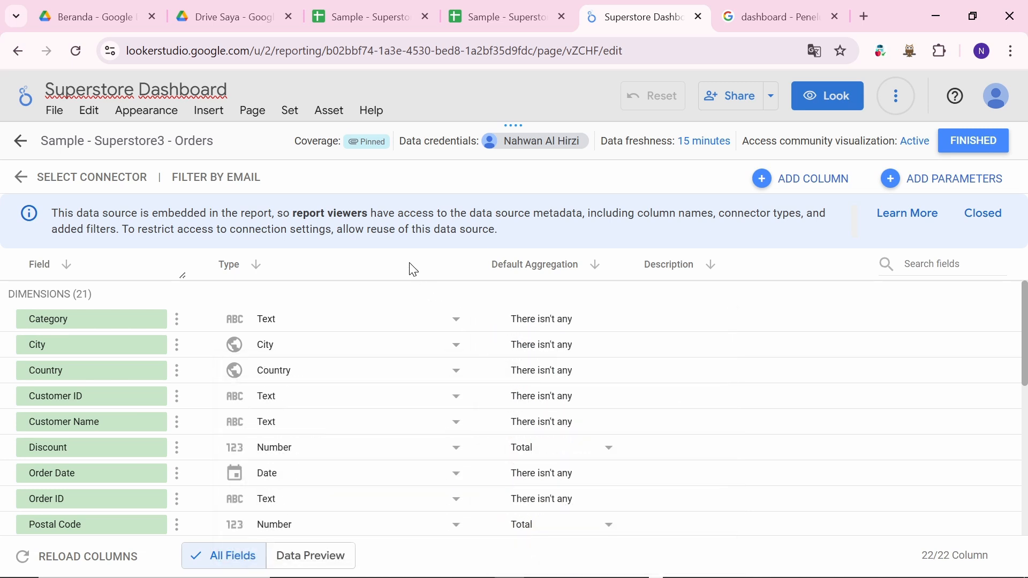
{"action": "left_click", "coordinate": [458, 346]}
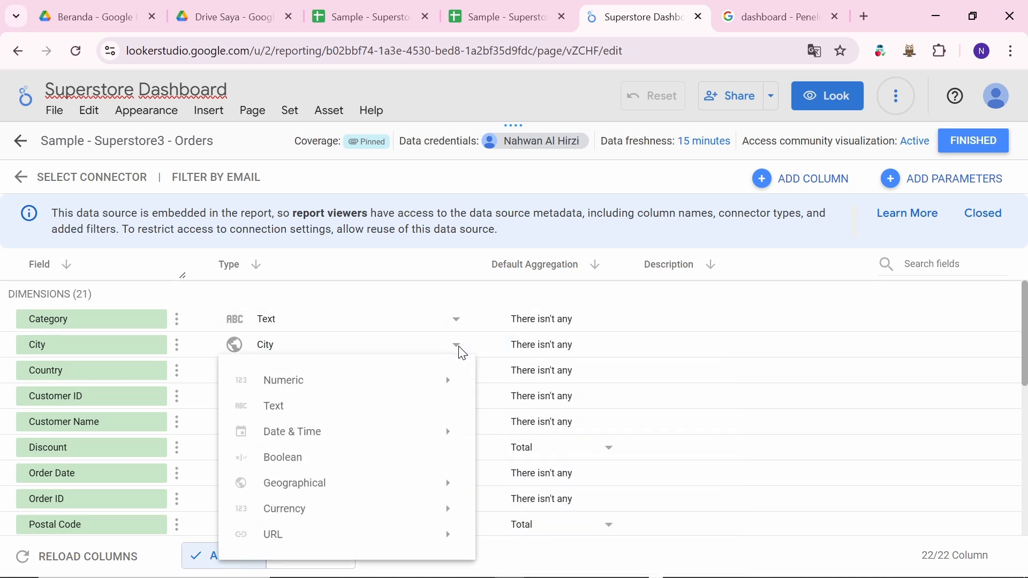
{"action": "left_click", "coordinate": [291, 509]}
{"action": "left_click", "coordinate": [308, 487]}
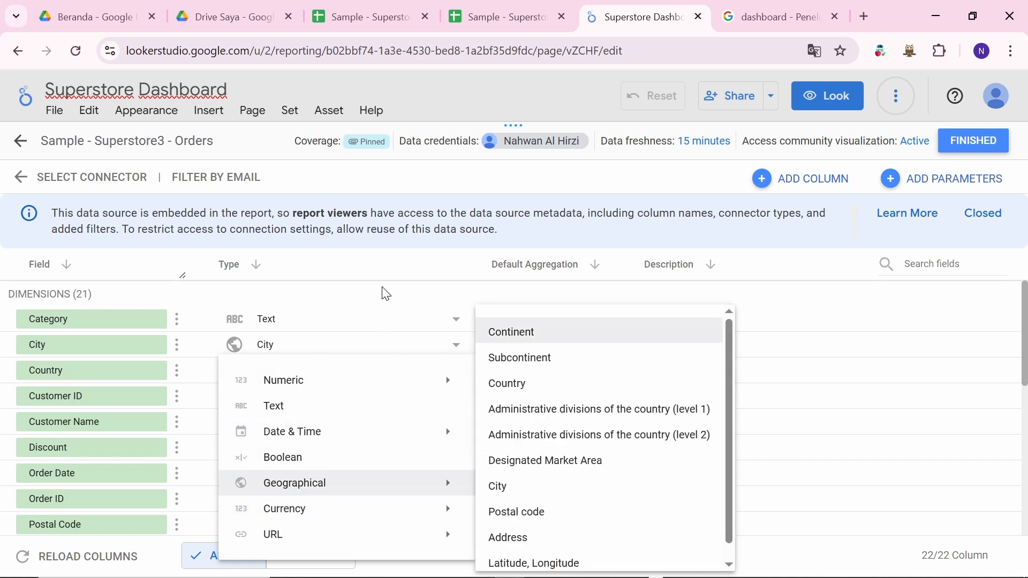
{"action": "left_click", "coordinate": [415, 278]}
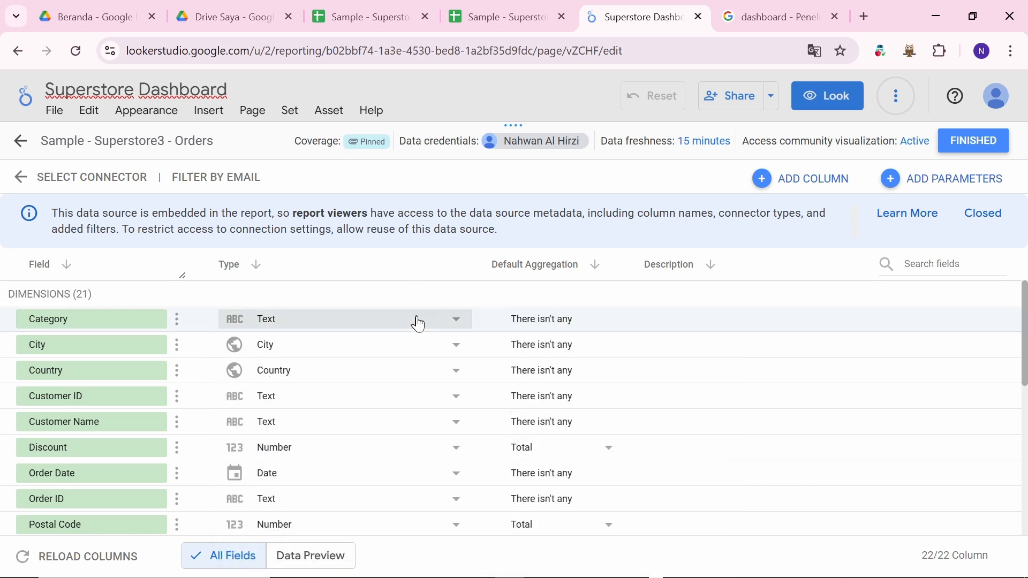
Step: Set City to Geographical > City and Country to Geographical > Country
{"action": "left_click", "coordinate": [458, 346]}
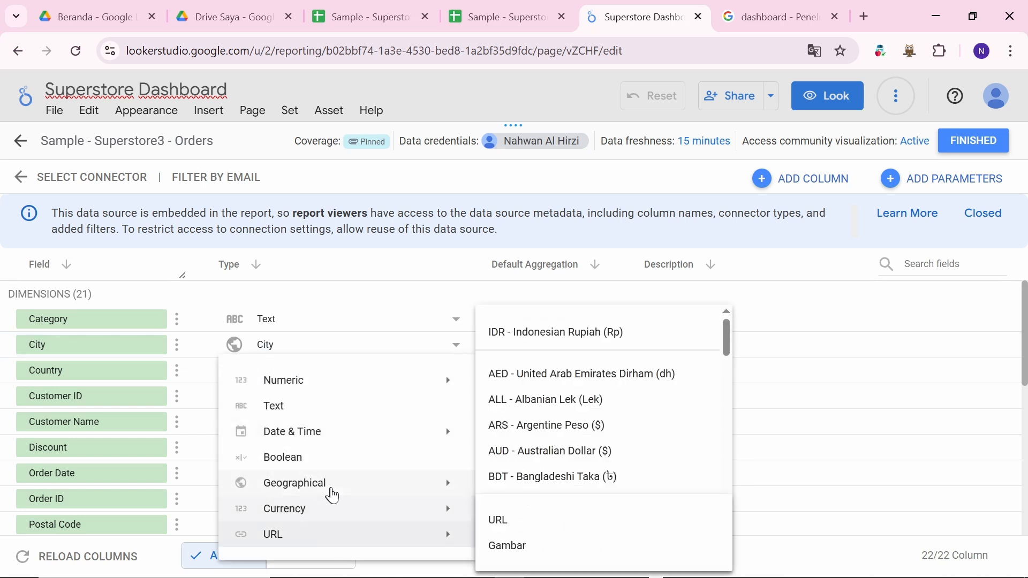
{"action": "mouse_move", "coordinate": [332, 495]}
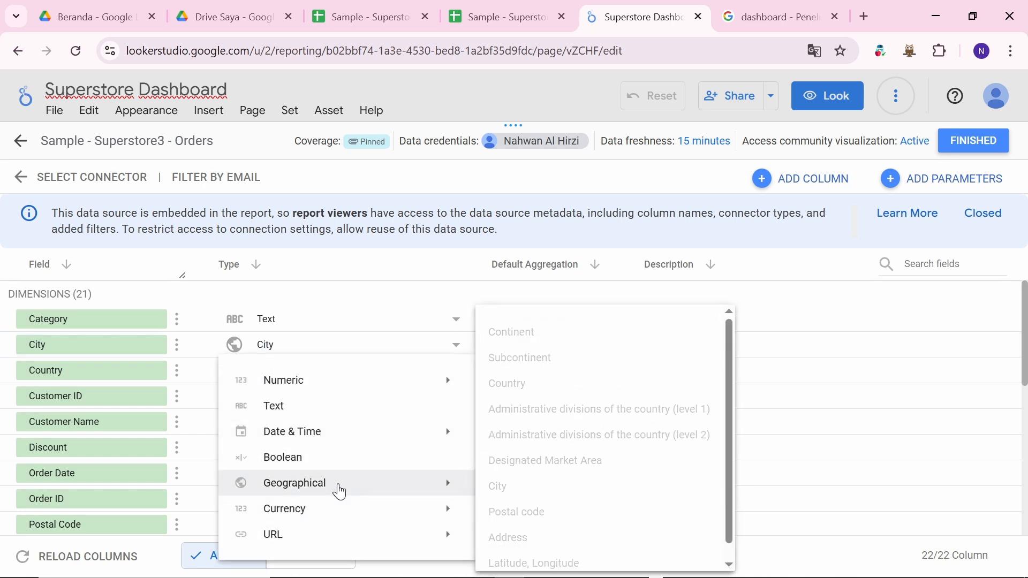
{"action": "left_click", "coordinate": [515, 488]}
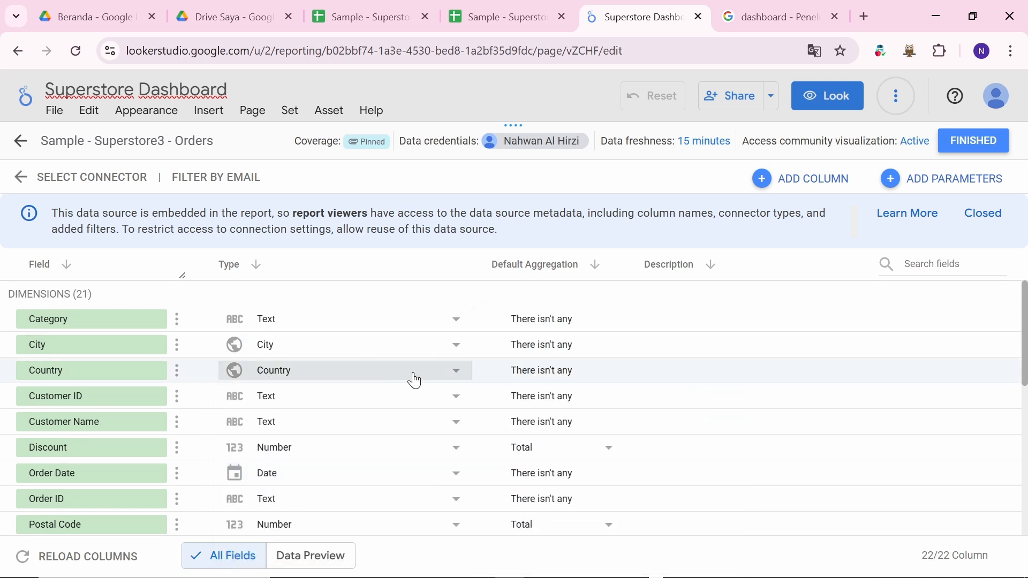
{"action": "left_click", "coordinate": [459, 373]}
{"action": "mouse_move", "coordinate": [282, 492]}
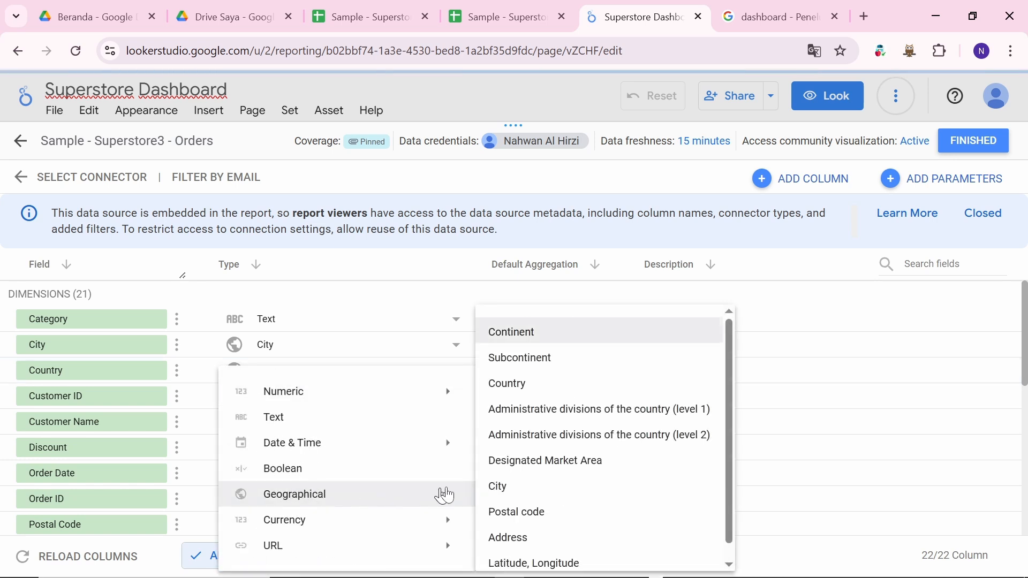
{"action": "left_click", "coordinate": [539, 393]}
Step: Review the remaining Orders fields, then finish editing and return to the report
{"action": "scroll", "coordinate": [294, 349], "scroll_direction": "down", "scroll_amount": 1}
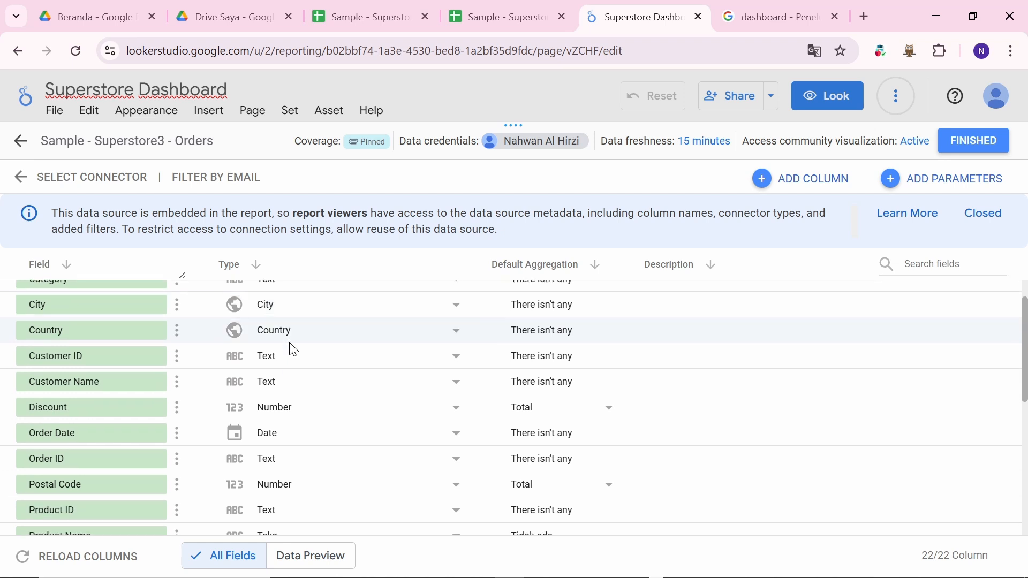
{"action": "scroll", "coordinate": [337, 381], "scroll_direction": "down", "scroll_amount": 2}
{"action": "scroll", "coordinate": [337, 381], "scroll_direction": "up", "scroll_amount": 2}
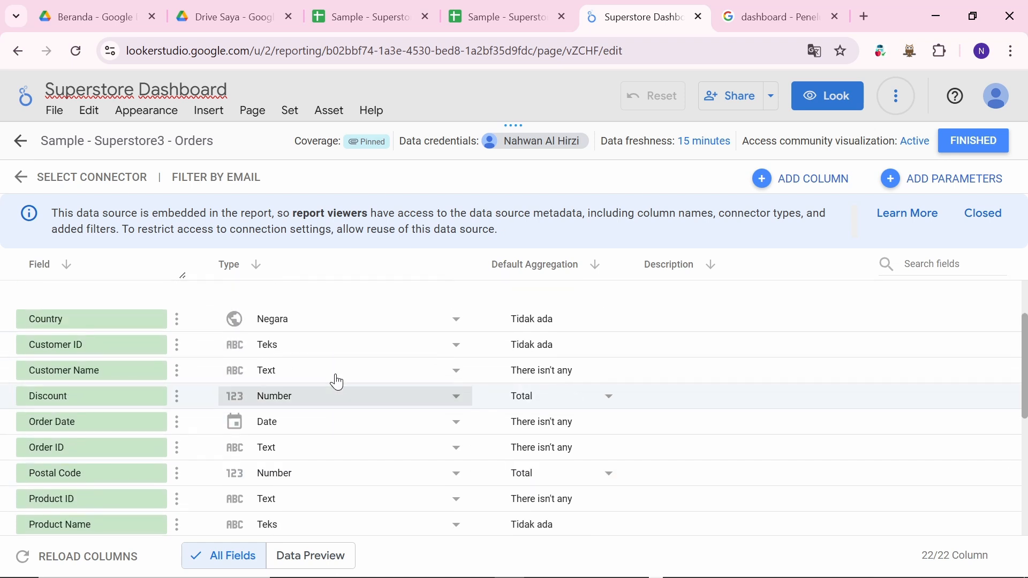
{"action": "scroll", "coordinate": [337, 381], "scroll_direction": "down", "scroll_amount": 3}
{"action": "scroll", "coordinate": [337, 382], "scroll_direction": "up", "scroll_amount": 2}
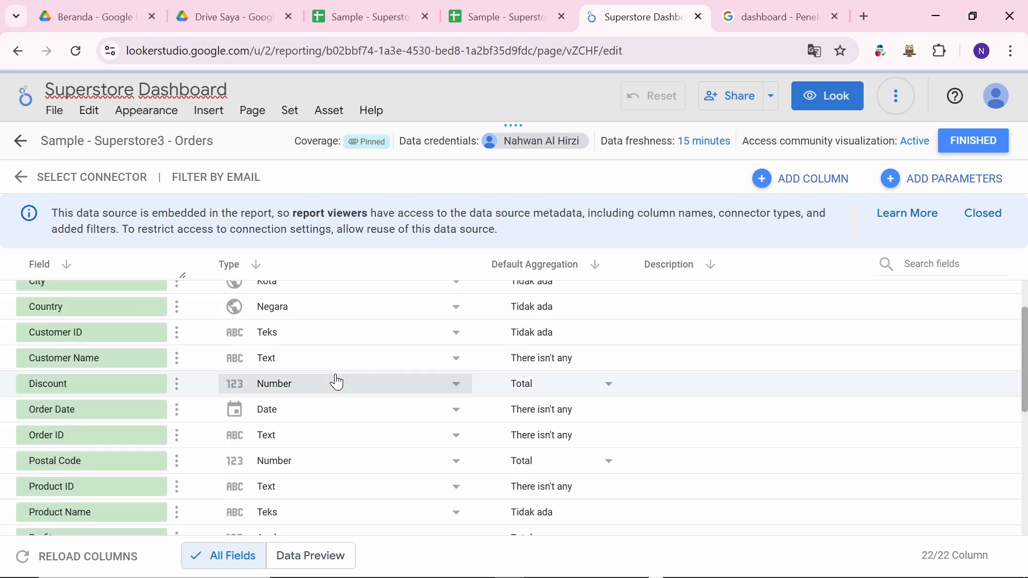
{"action": "scroll", "coordinate": [337, 382], "scroll_direction": "down", "scroll_amount": 1}
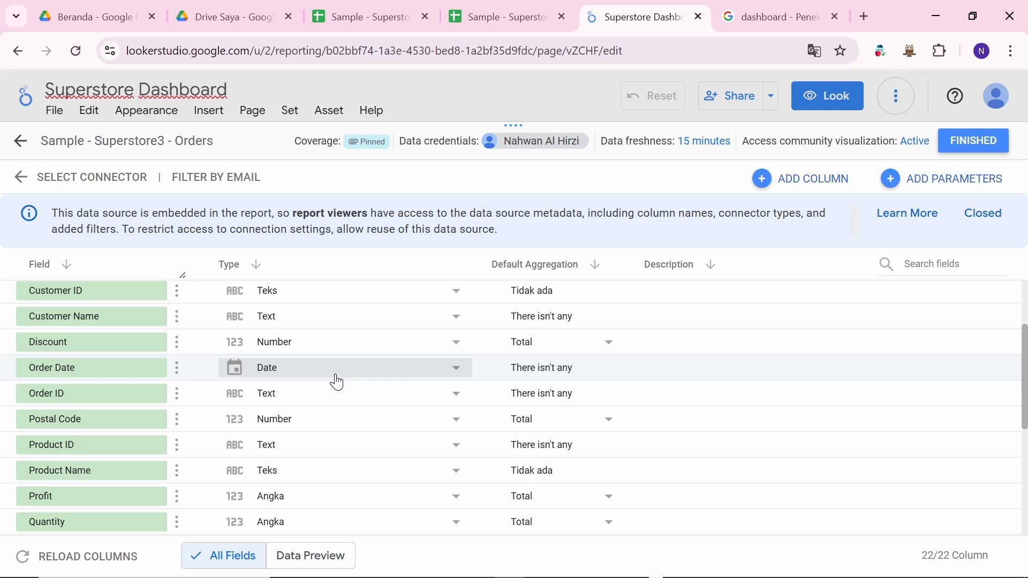
{"action": "scroll", "coordinate": [338, 382], "scroll_direction": "up", "scroll_amount": 2}
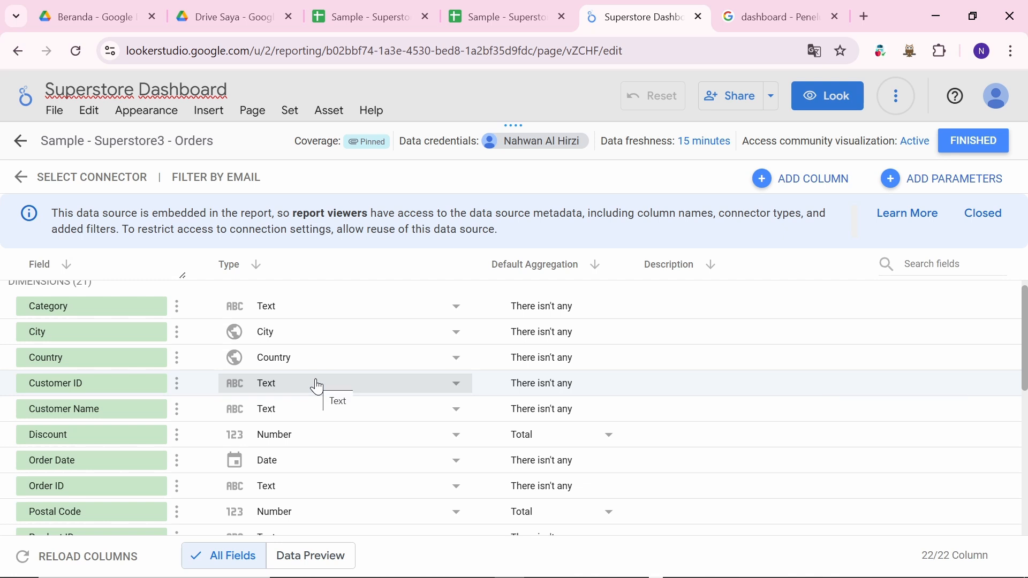
{"action": "scroll", "coordinate": [318, 460], "scroll_direction": "down", "scroll_amount": 1}
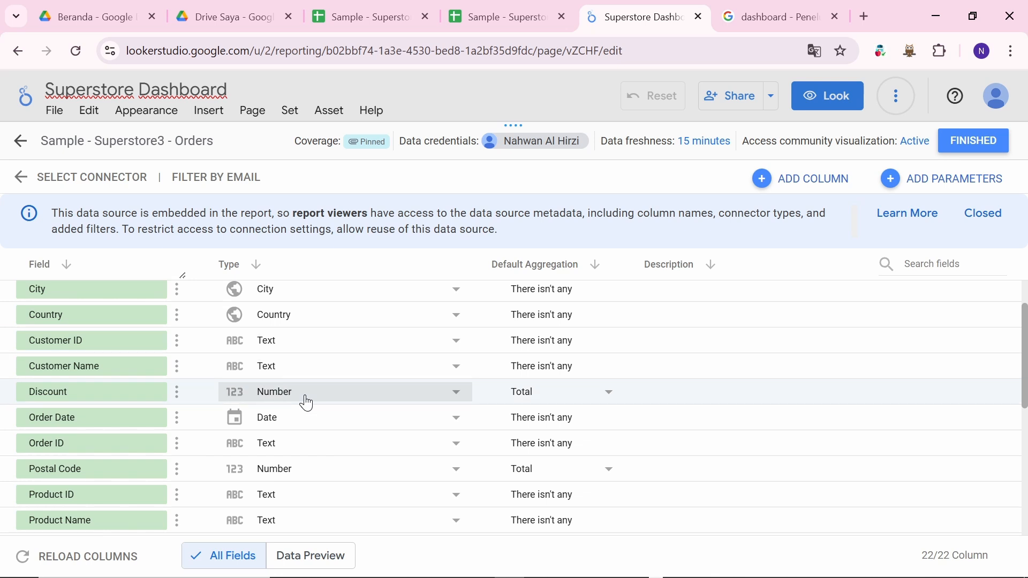
{"action": "scroll", "coordinate": [307, 403], "scroll_direction": "down", "scroll_amount": 1}
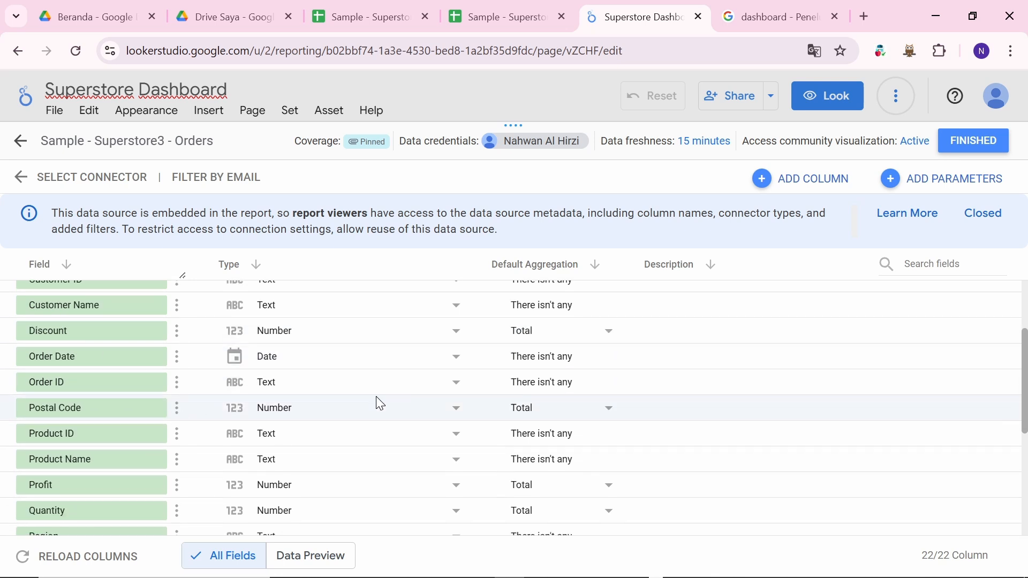
{"action": "scroll", "coordinate": [378, 402], "scroll_direction": "down", "scroll_amount": 1}
{"action": "scroll", "coordinate": [287, 428], "scroll_direction": "down", "scroll_amount": 2}
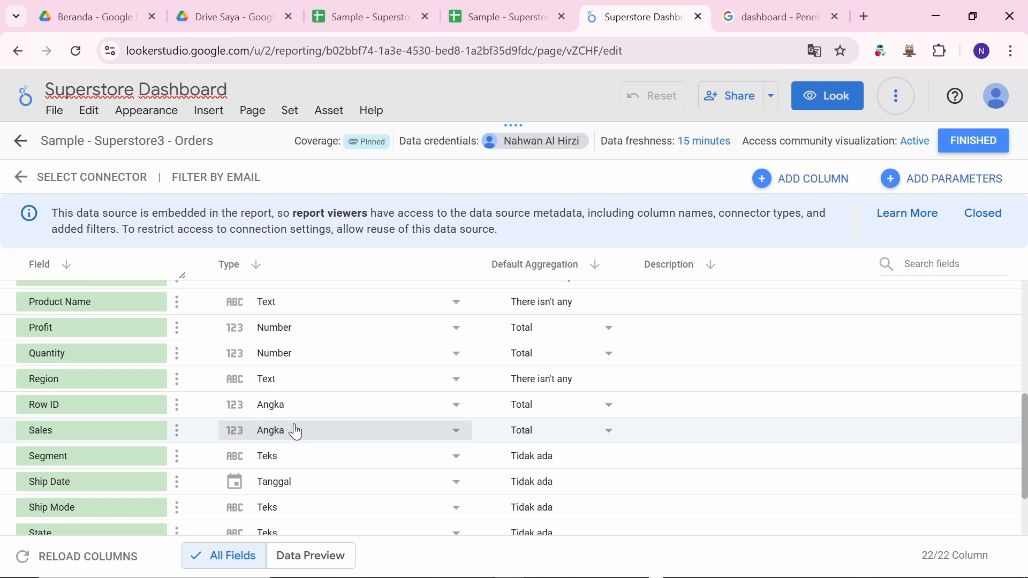
{"action": "left_click", "coordinate": [972, 142]}
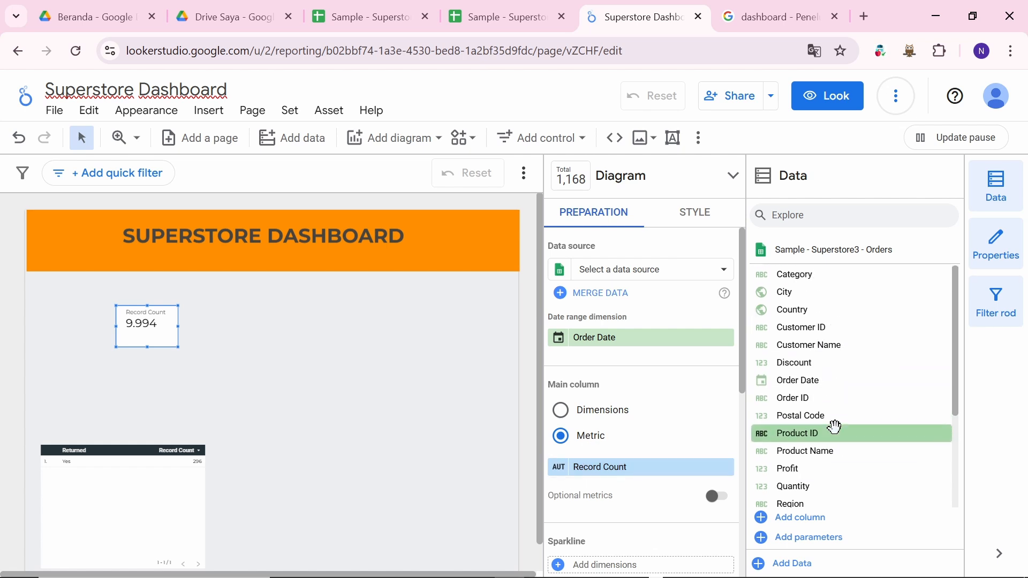
Step: Replace the scorecard's Record Count metric with Sales, showing 2.297.200,86
{"action": "scroll", "coordinate": [842, 400], "scroll_direction": "down", "scroll_amount": 3}
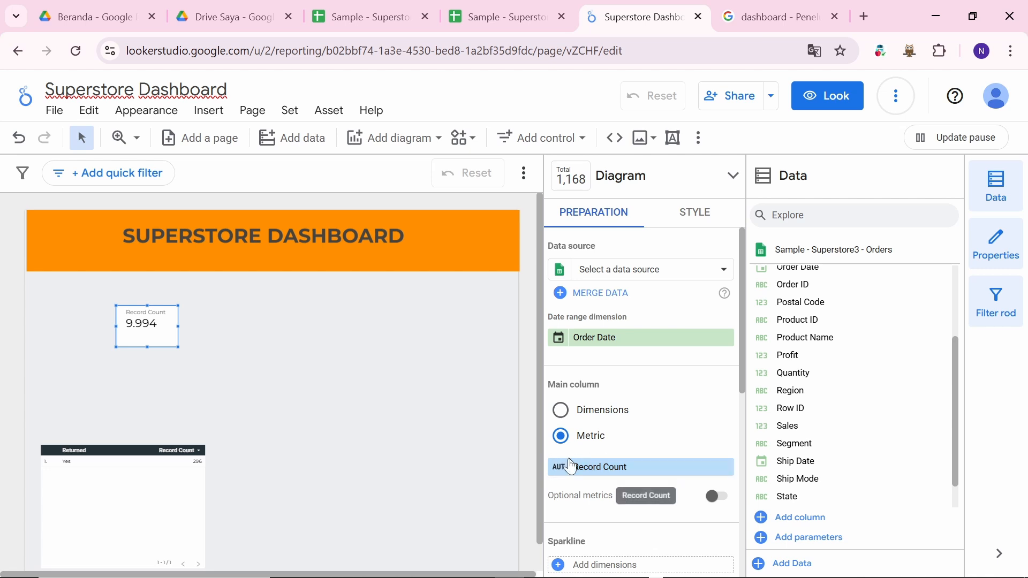
{"action": "scroll", "coordinate": [791, 450], "scroll_direction": "down", "scroll_amount": 1}
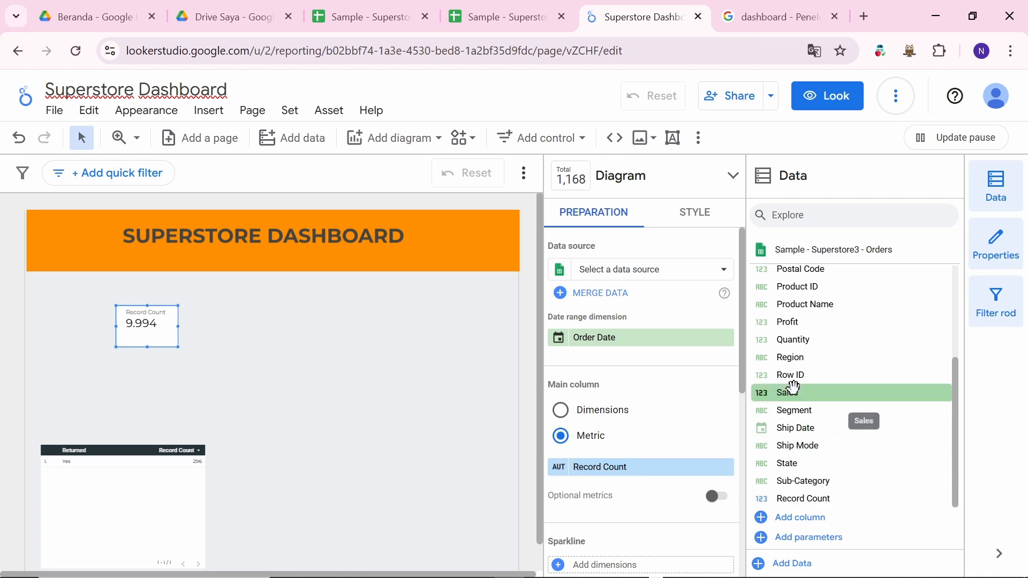
{"action": "left_click_drag", "start_coordinate": [815, 395], "coordinate": [615, 468]}
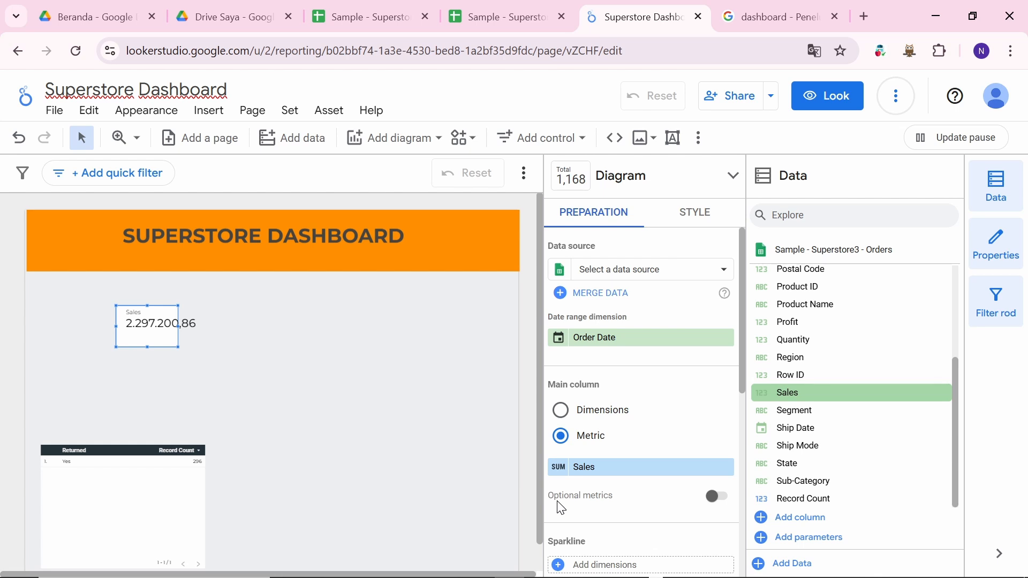
Step: Keep Sample - Superstore3 - Orders as the data source and widen the Sales scorecard
{"action": "left_click", "coordinate": [652, 271]}
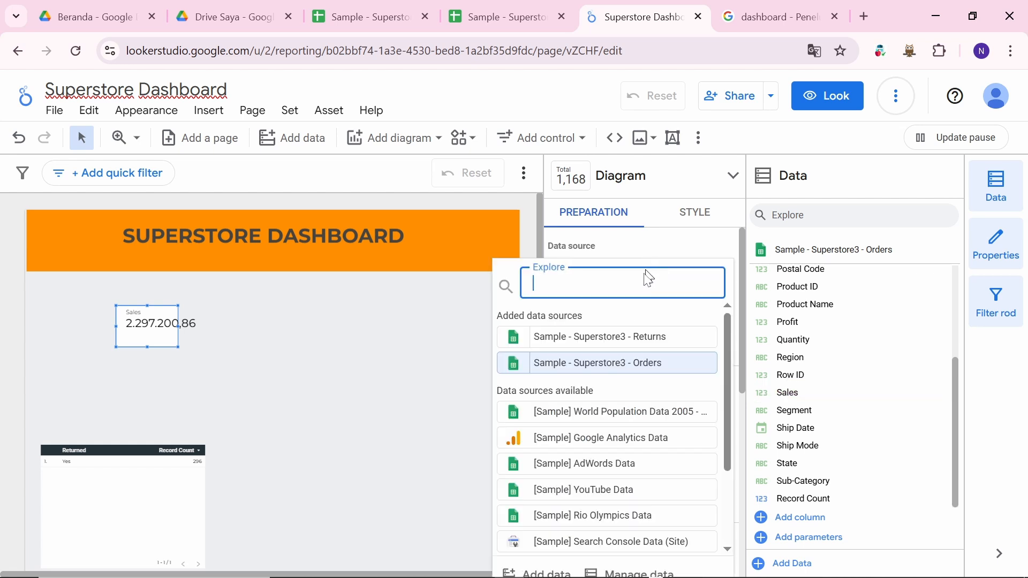
{"action": "left_click", "coordinate": [612, 373]}
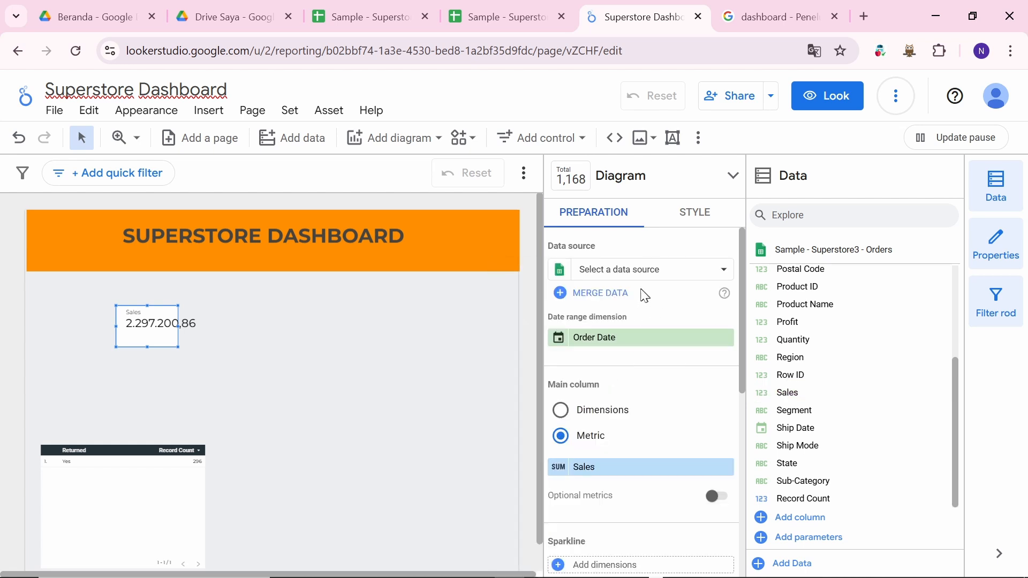
{"action": "left_click", "coordinate": [719, 271]}
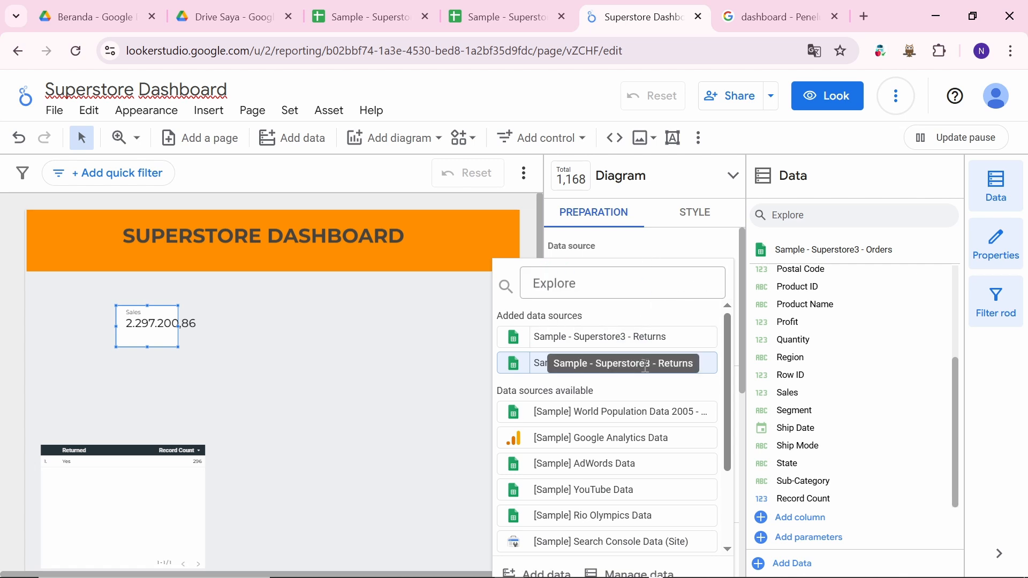
{"action": "left_click", "coordinate": [706, 364]}
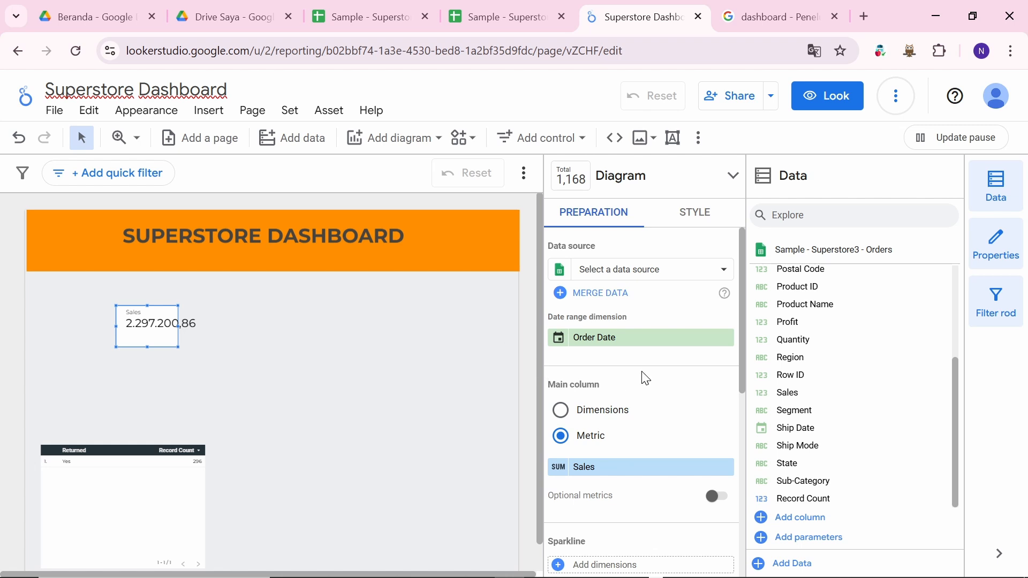
{"action": "scroll", "coordinate": [615, 361], "scroll_direction": "down", "scroll_amount": 1}
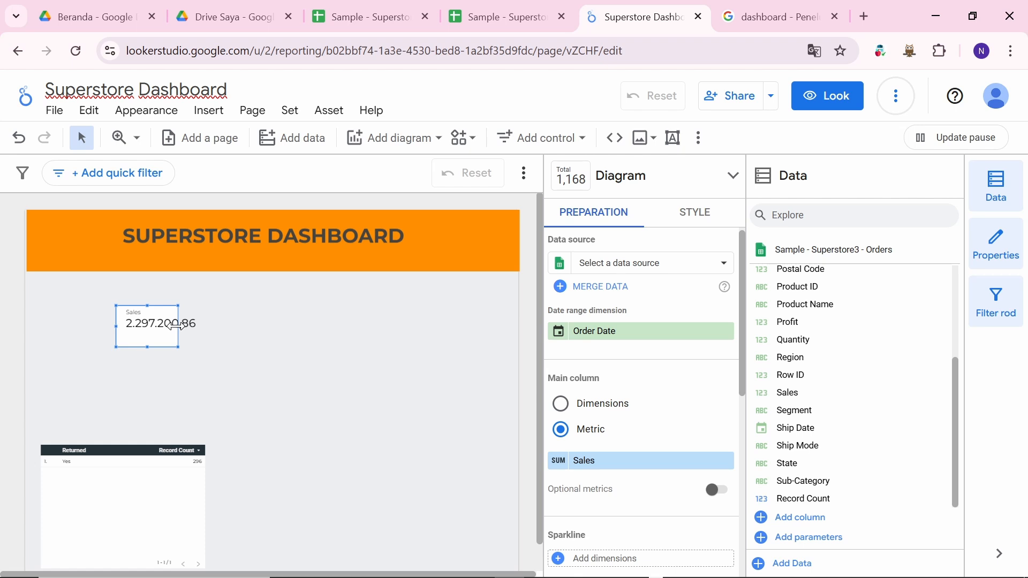
{"action": "left_click_drag", "start_coordinate": [178, 325], "coordinate": [210, 324]}
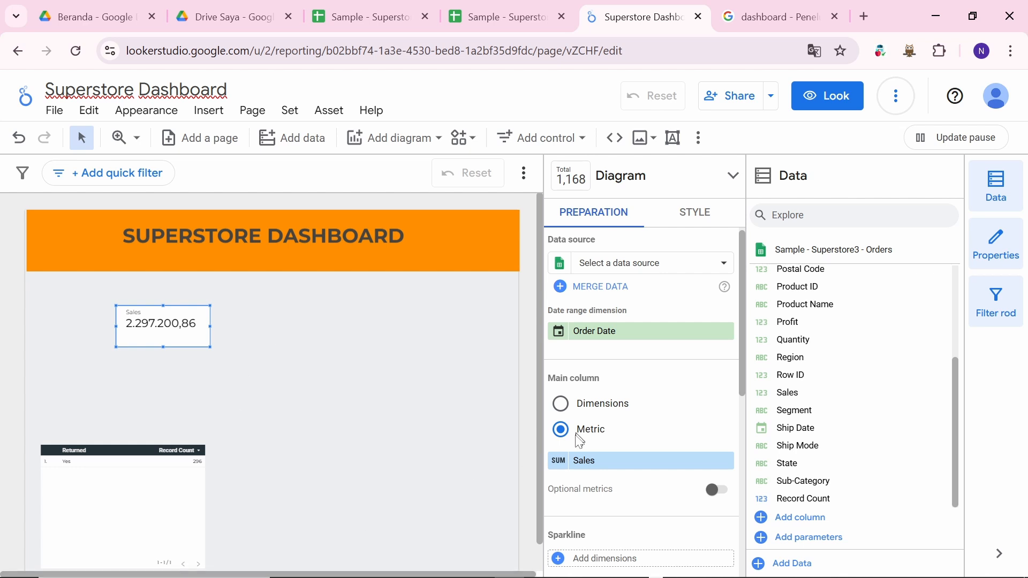
Step: Set the Sales field's data type to Currency (USD - US Dollar ($))
{"action": "left_click", "coordinate": [585, 466]}
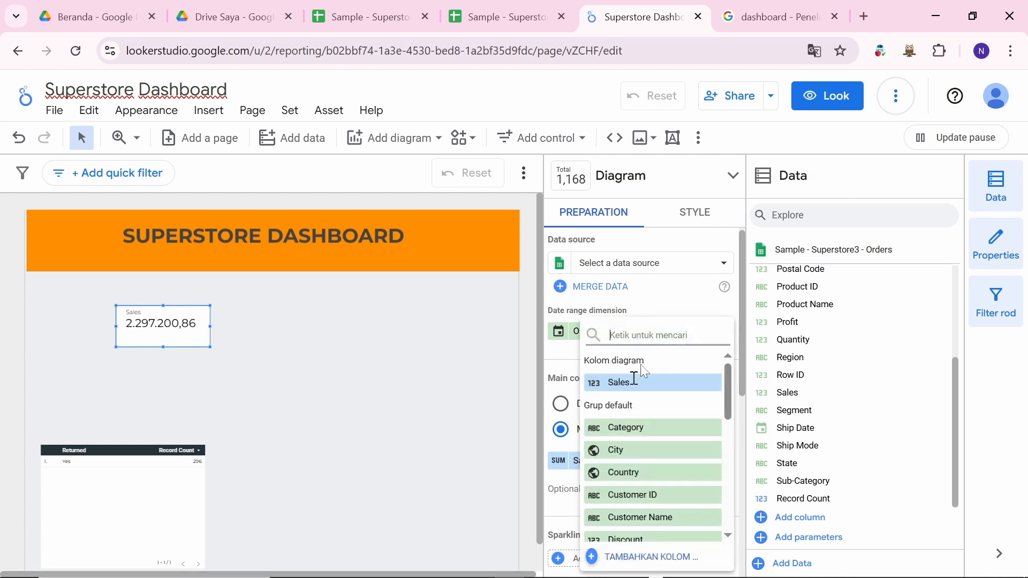
{"action": "left_click", "coordinate": [560, 470]}
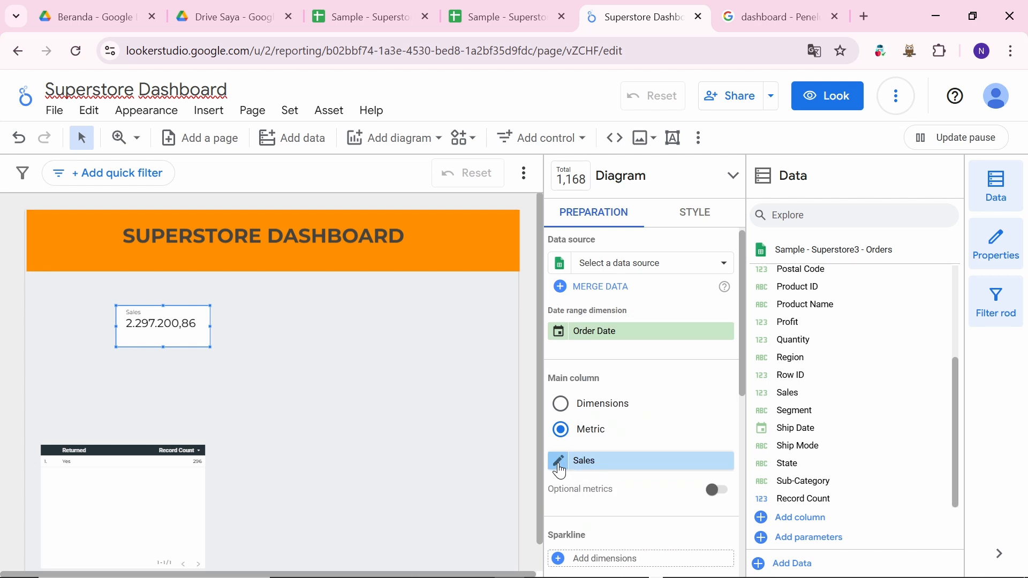
{"action": "left_click", "coordinate": [560, 461]}
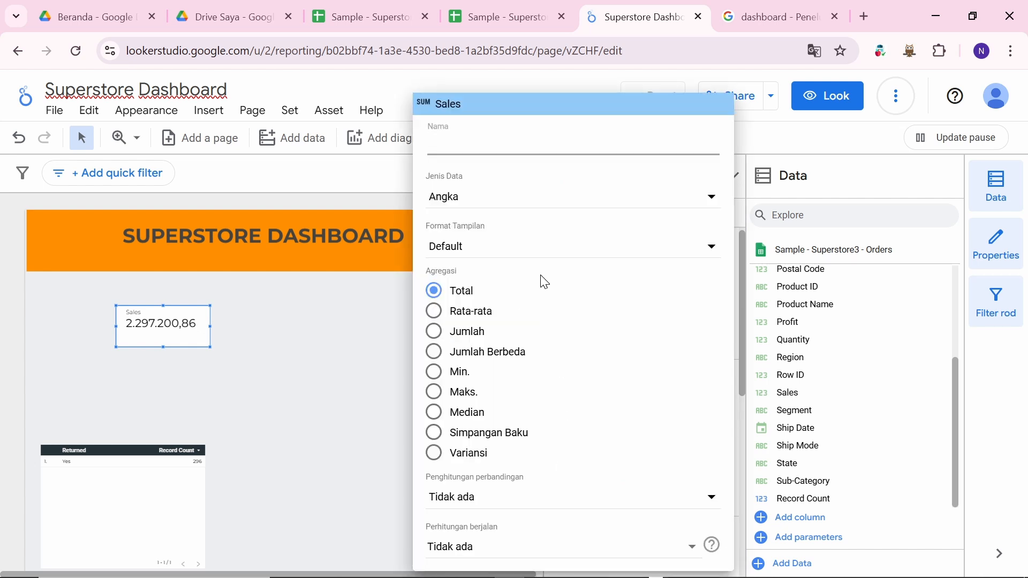
{"action": "left_click", "coordinate": [483, 333]}
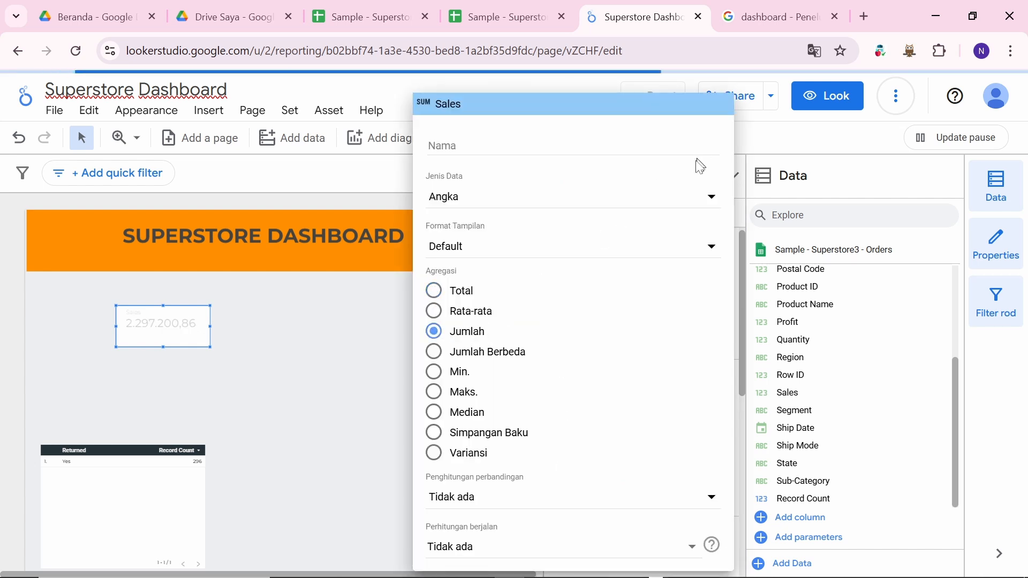
{"action": "left_click", "coordinate": [686, 204]}
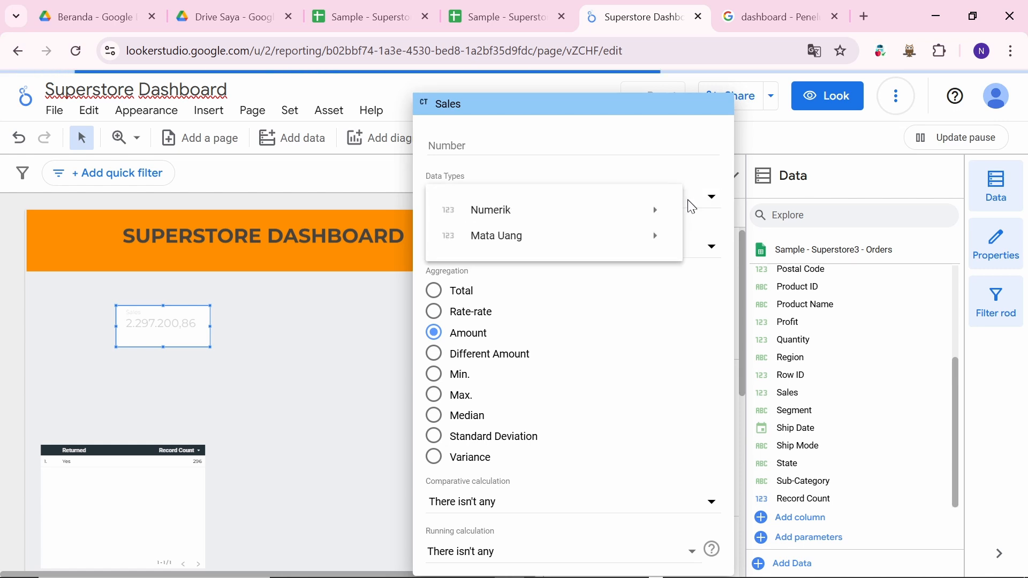
{"action": "mouse_move", "coordinate": [635, 241]}
{"action": "scroll", "coordinate": [747, 359], "scroll_direction": "down", "scroll_amount": 5}
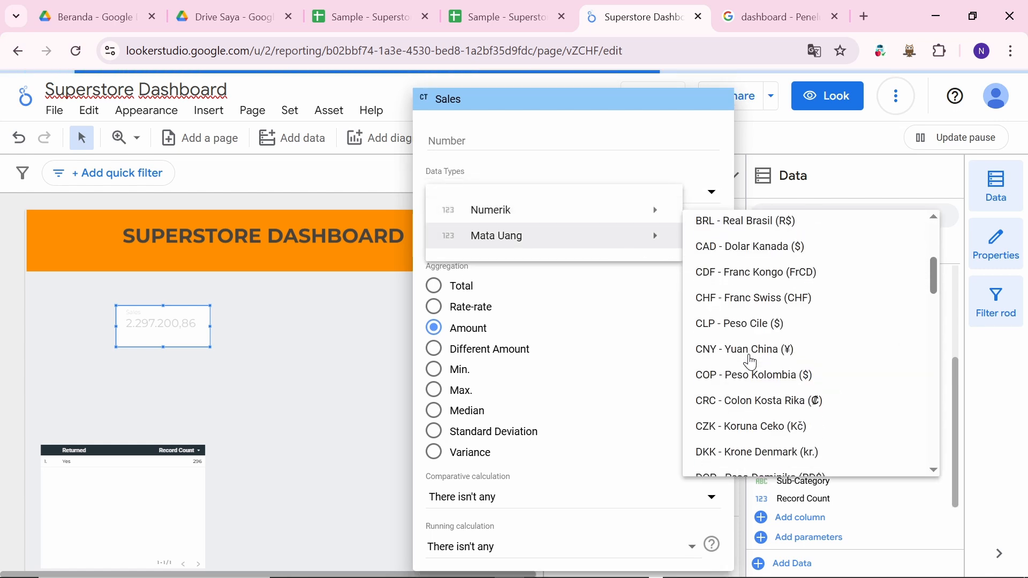
{"action": "scroll", "coordinate": [751, 363], "scroll_direction": "down", "scroll_amount": 15}
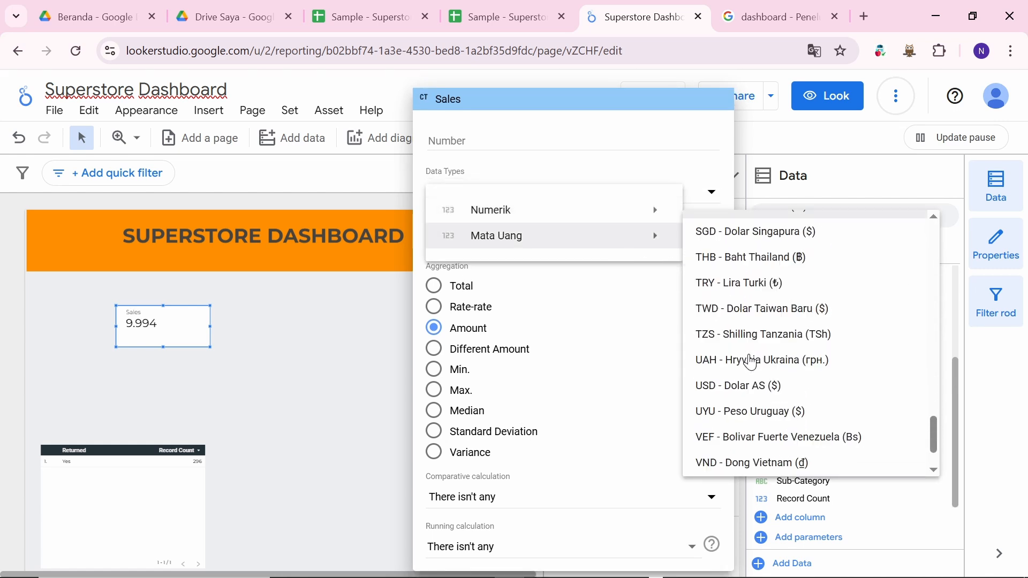
{"action": "scroll", "coordinate": [751, 362], "scroll_direction": "up", "scroll_amount": 2}
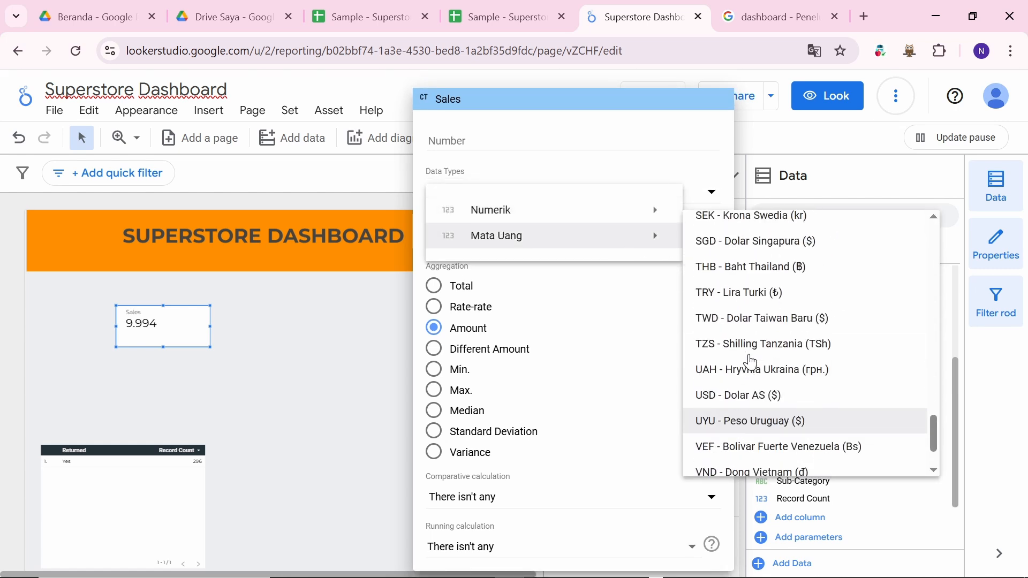
{"action": "left_click", "coordinate": [723, 400]}
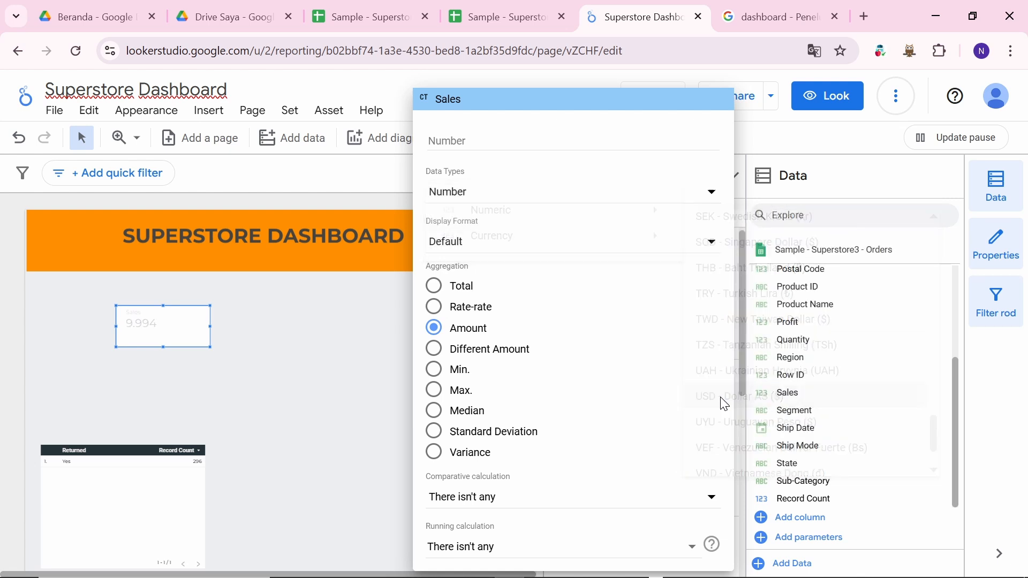
{"action": "left_click", "coordinate": [285, 374]}
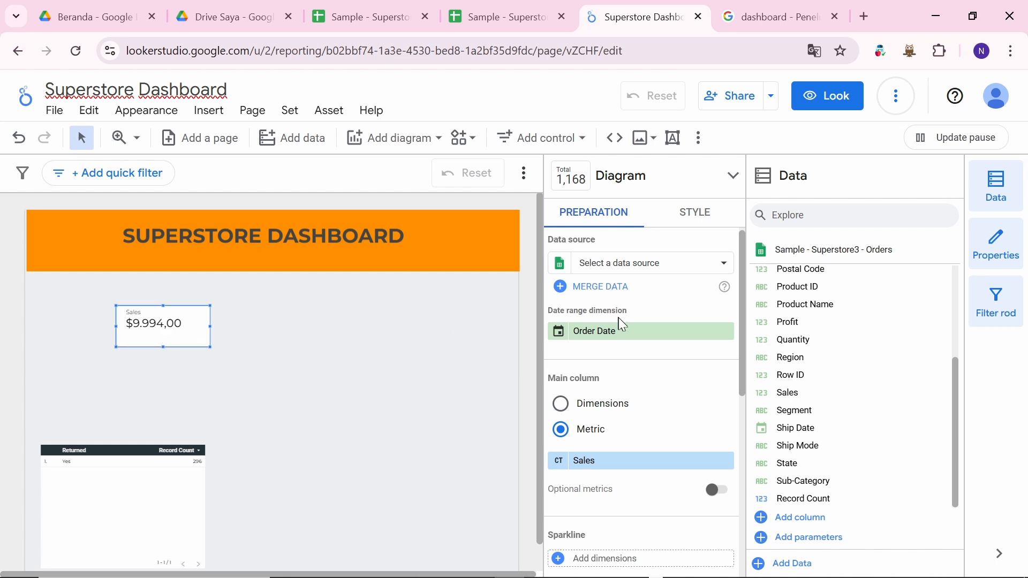
Step: Set the Sales aggregation to Total (SUM), so the scorecard reads $2.297.200,86
{"action": "left_click", "coordinate": [561, 470]}
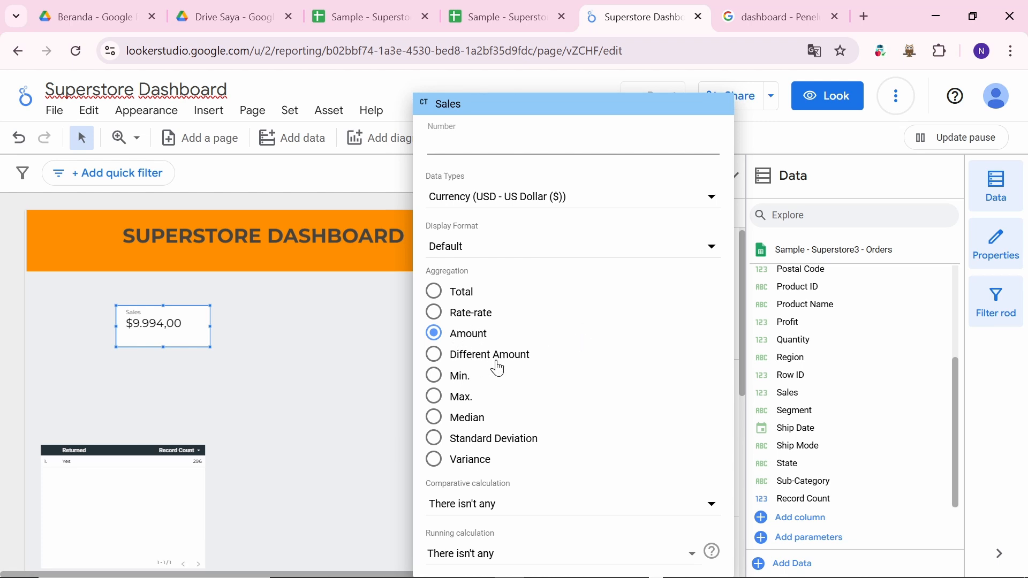
{"action": "left_click", "coordinate": [436, 296]}
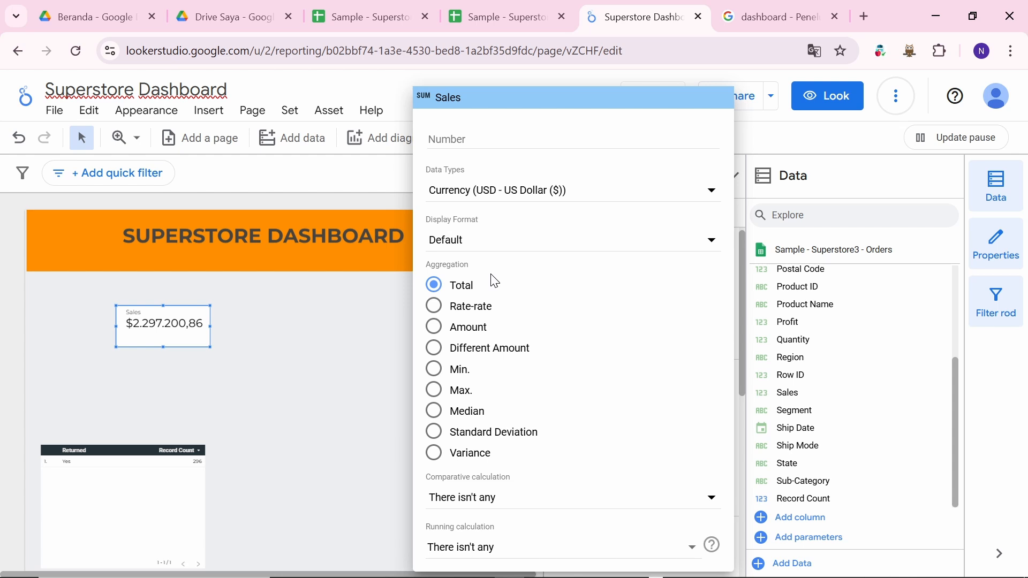
{"action": "left_click", "coordinate": [814, 52]}
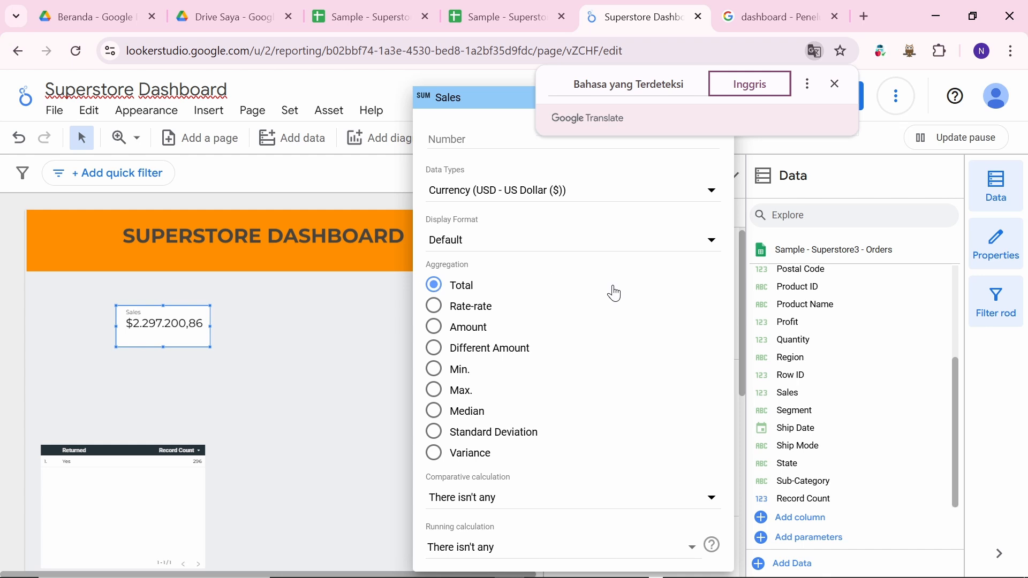
Step: Close the Sales field editor, then open and dismiss the Add control menu without adding anything
{"action": "left_click", "coordinate": [350, 304]}
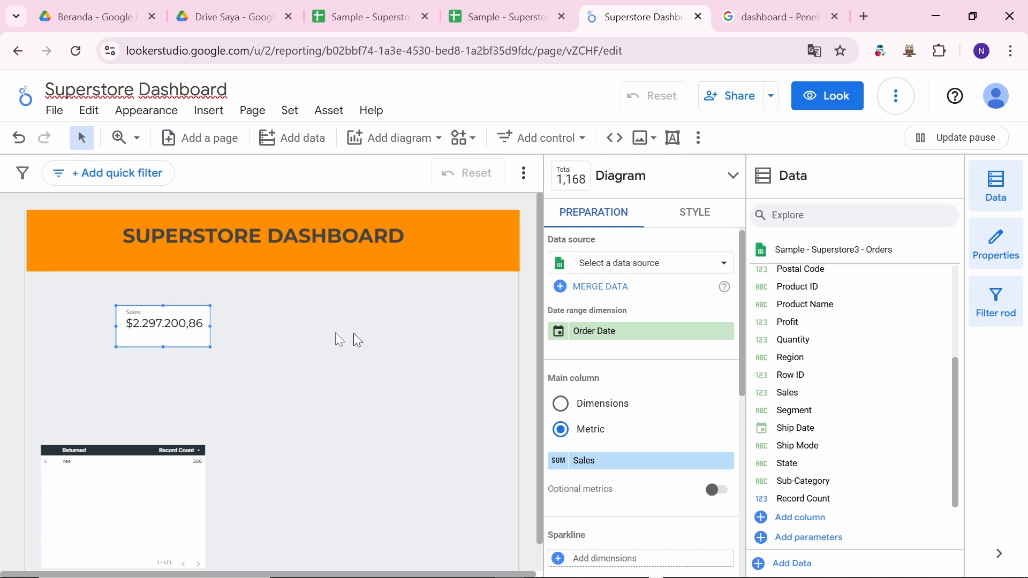
{"action": "scroll", "coordinate": [670, 392], "scroll_direction": "down", "scroll_amount": 1}
{"action": "scroll", "coordinate": [673, 398], "scroll_direction": "up", "scroll_amount": 1}
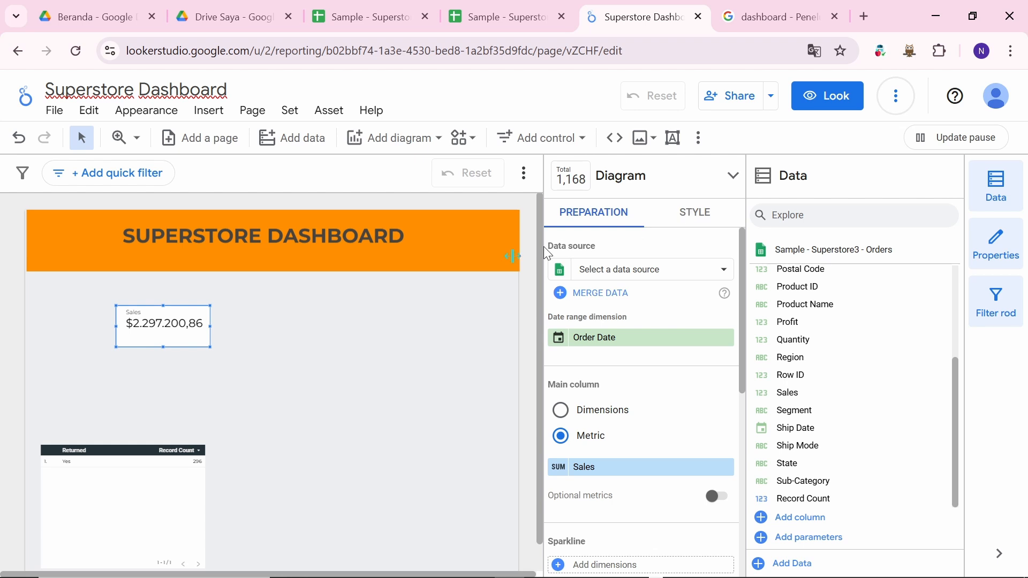
{"action": "key", "text": "alt+Tab"}
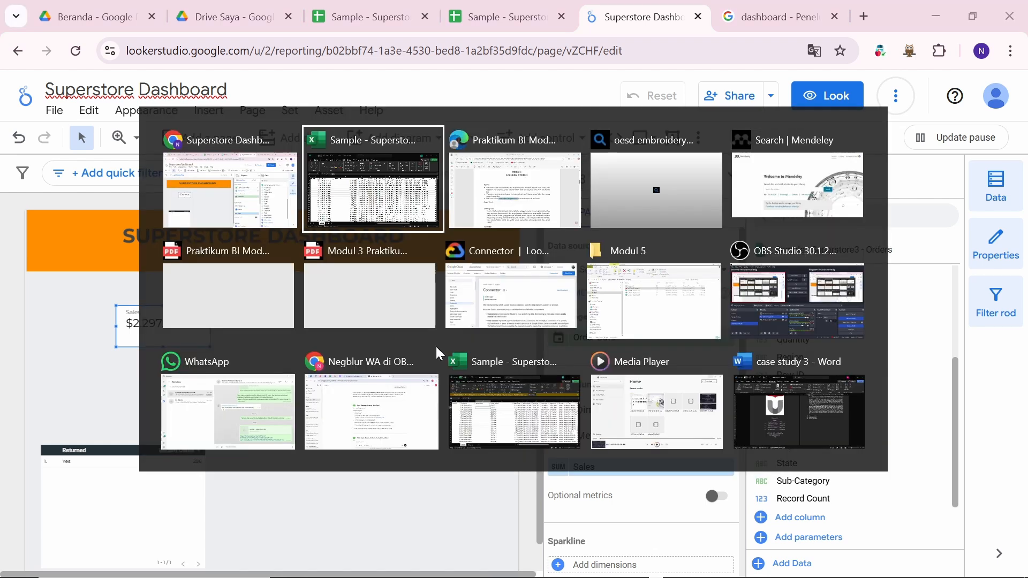
{"action": "key", "text": "alt+shift+Tab"}
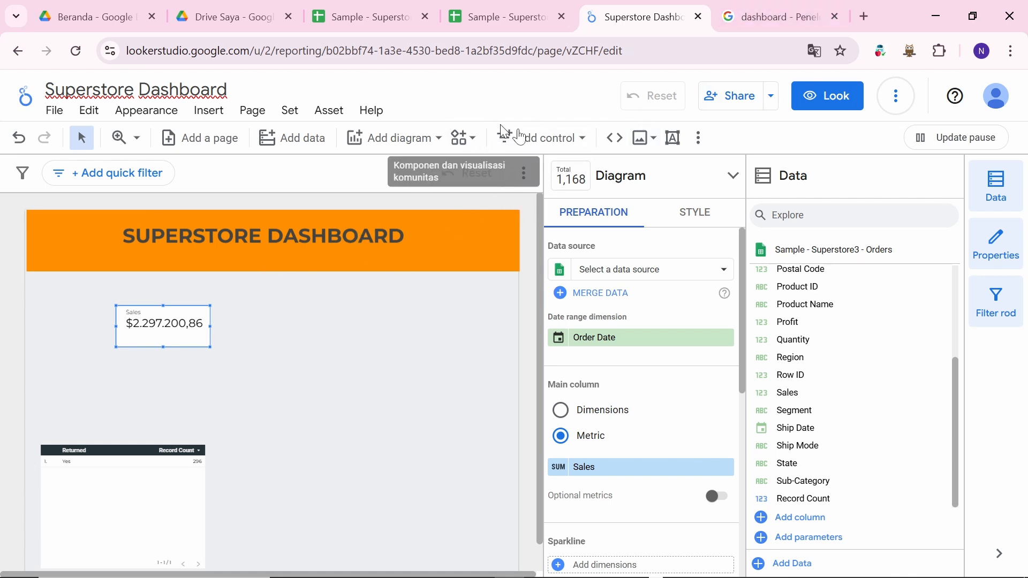
{"action": "left_click", "coordinate": [552, 138]}
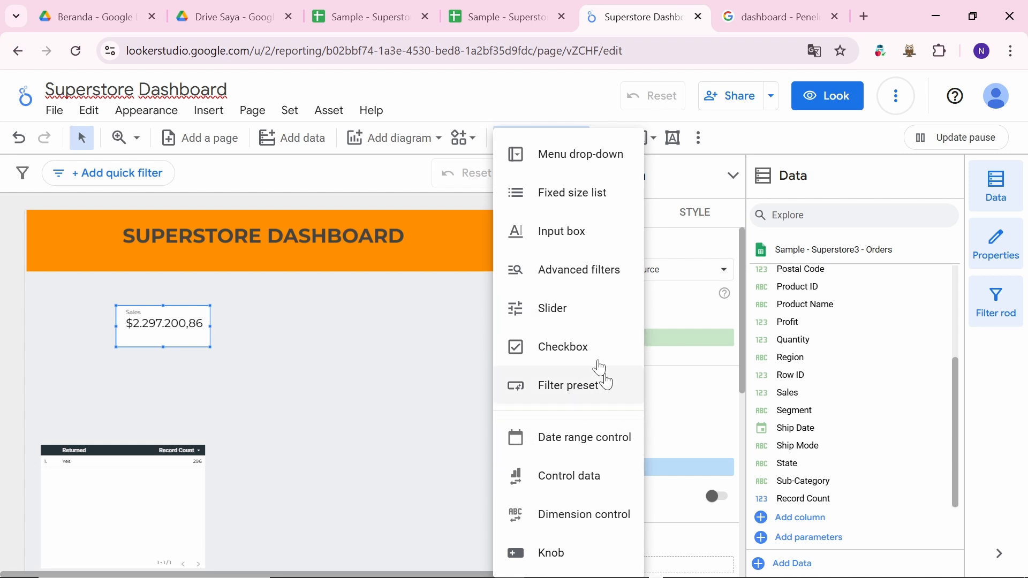
{"action": "left_click", "coordinate": [400, 335]}
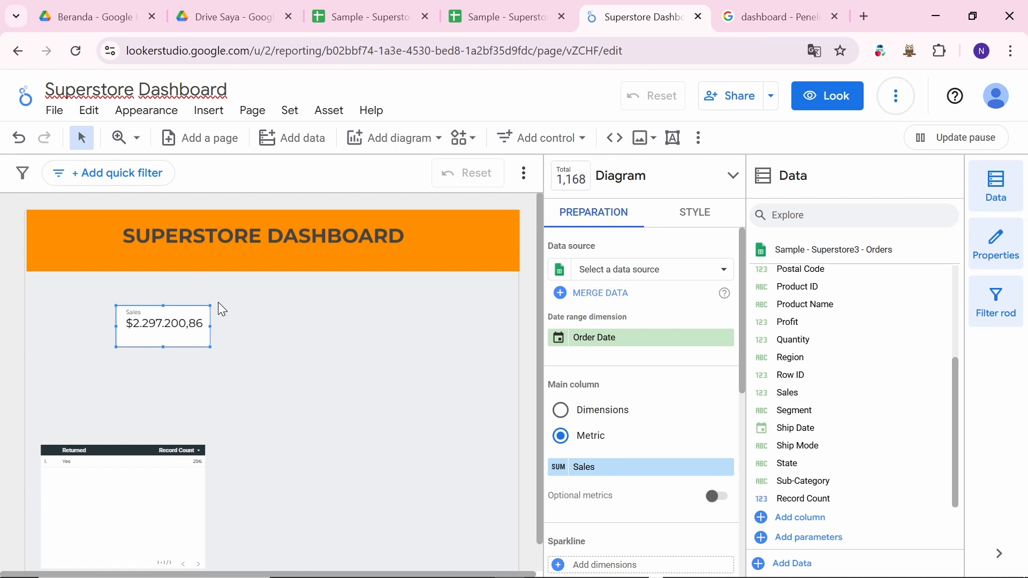
Step: Duplicate the $2.297.200,86 Sales scorecard and line the two copies up side by side
{"action": "right_click", "coordinate": [168, 318]}
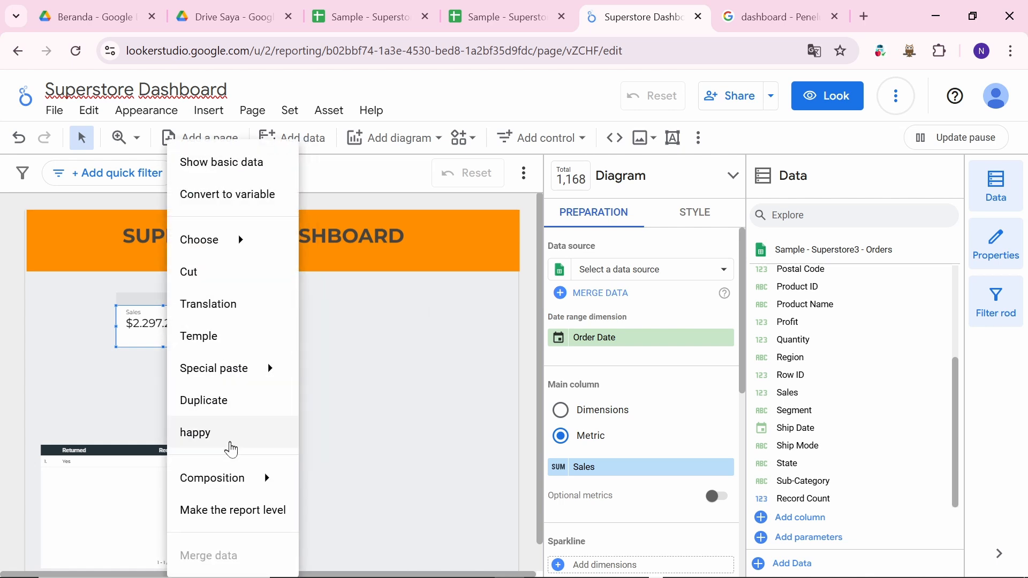
{"action": "left_click", "coordinate": [238, 405]}
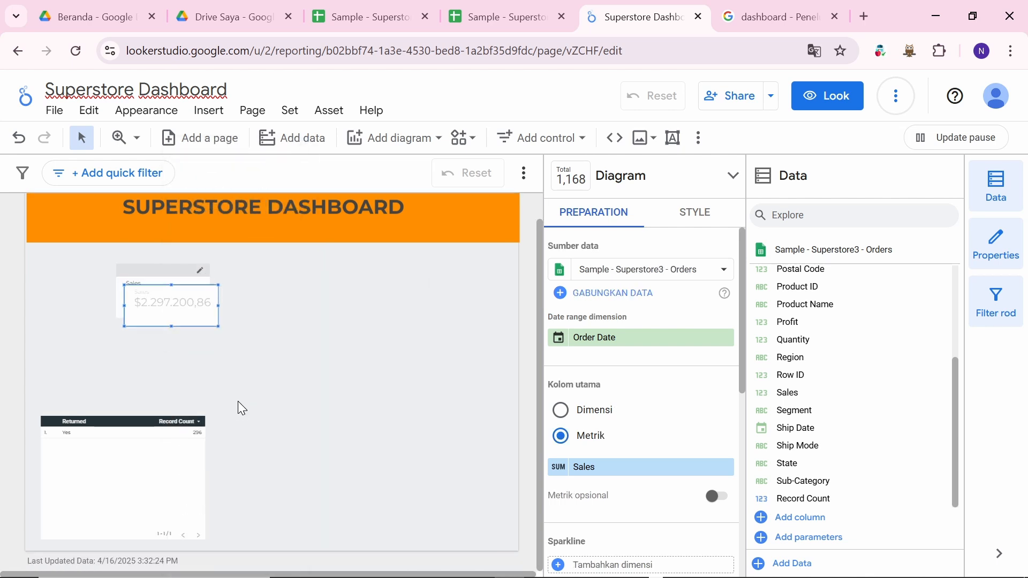
{"action": "left_click_drag", "start_coordinate": [191, 319], "coordinate": [287, 303]}
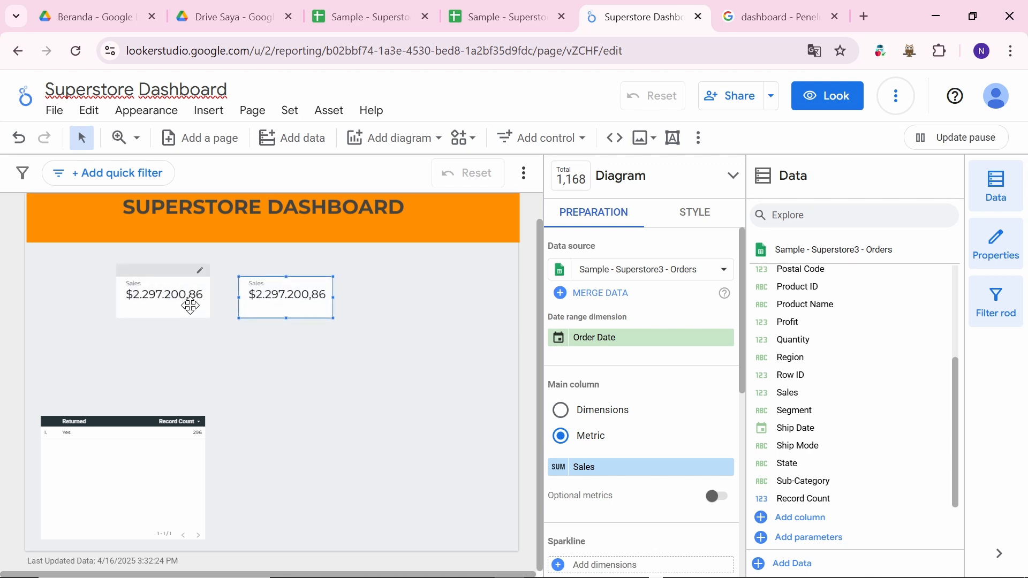
{"action": "left_click_drag", "start_coordinate": [188, 305], "coordinate": [156, 301]}
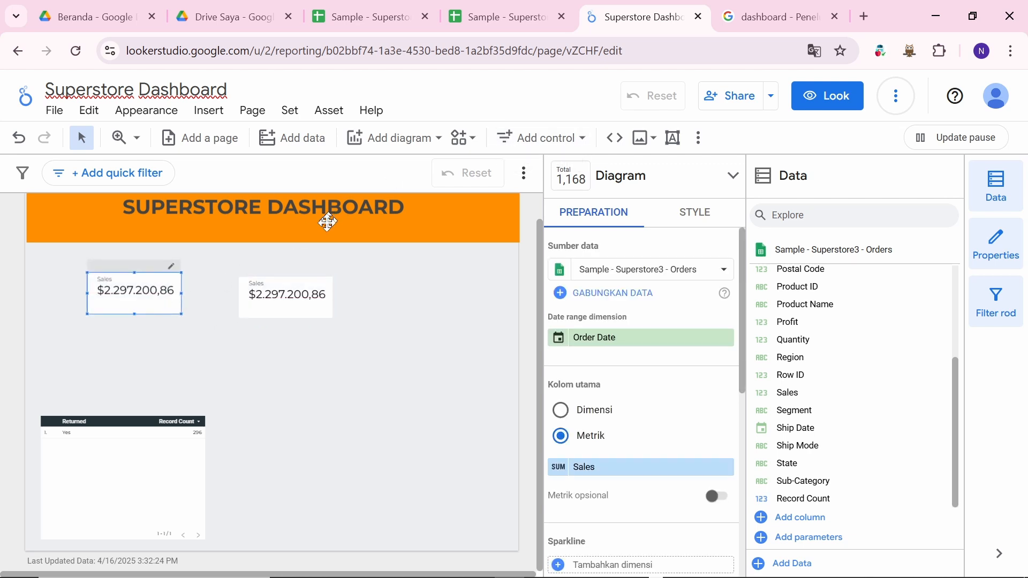
{"action": "left_click_drag", "start_coordinate": [286, 291], "coordinate": [256, 289]}
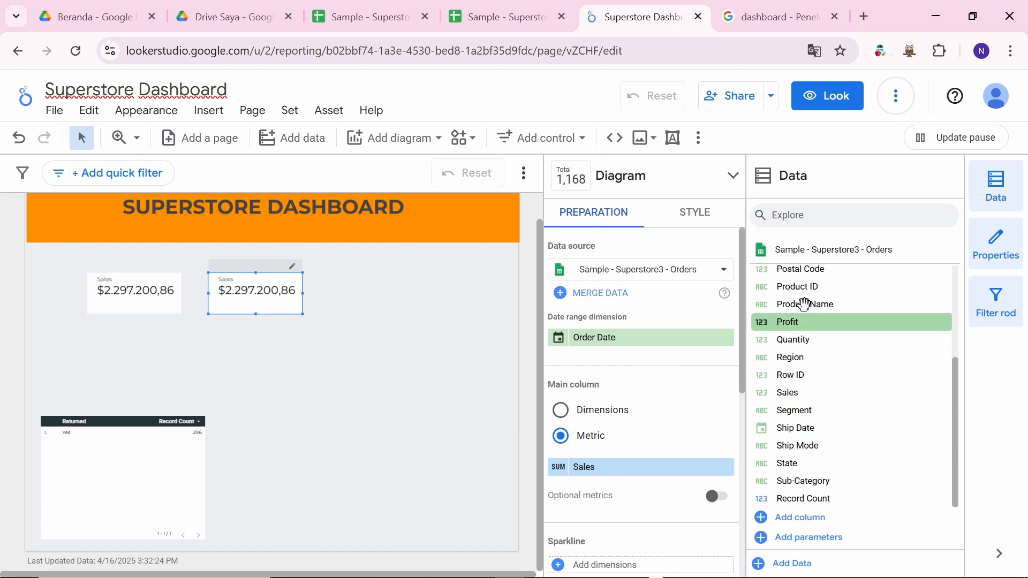
Step: Drag Profit onto the second scorecard's metric in place of Sales, so it reads 286.397,02
{"action": "left_click_drag", "start_coordinate": [806, 321], "coordinate": [619, 468]}
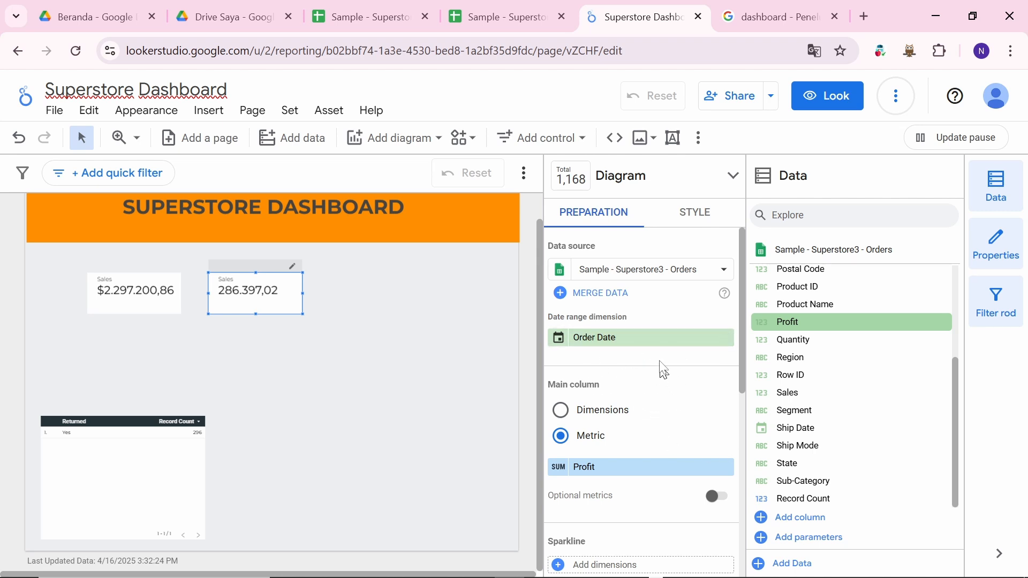
{"action": "left_click", "coordinate": [145, 292]}
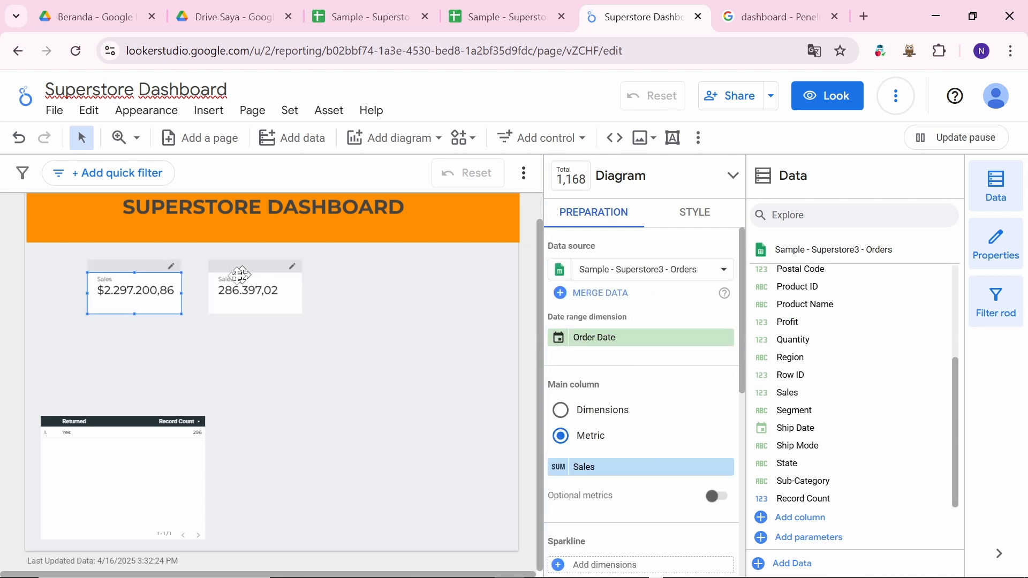
{"action": "left_click", "coordinate": [273, 298]}
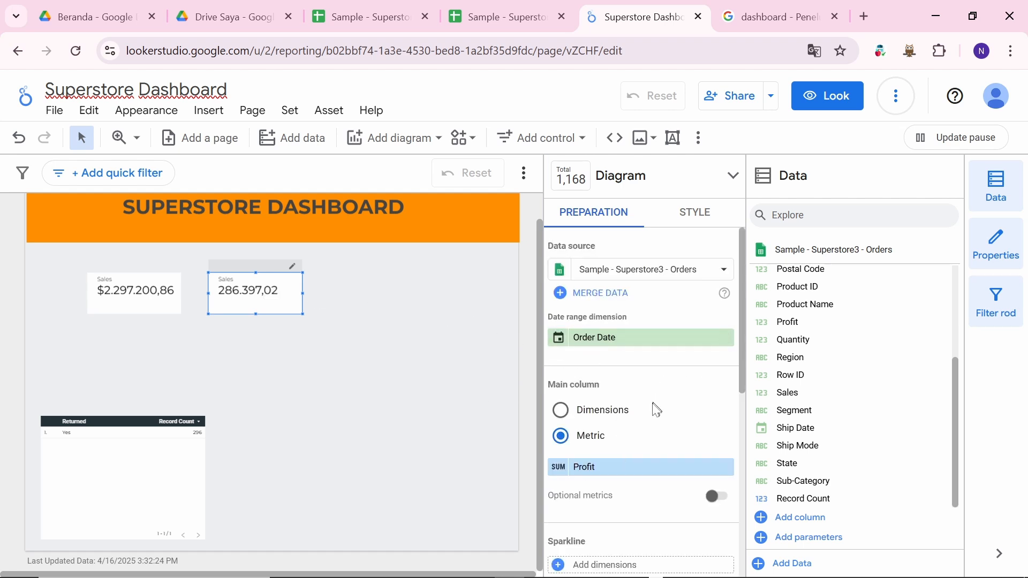
{"action": "scroll", "coordinate": [612, 443], "scroll_direction": "down", "scroll_amount": 1}
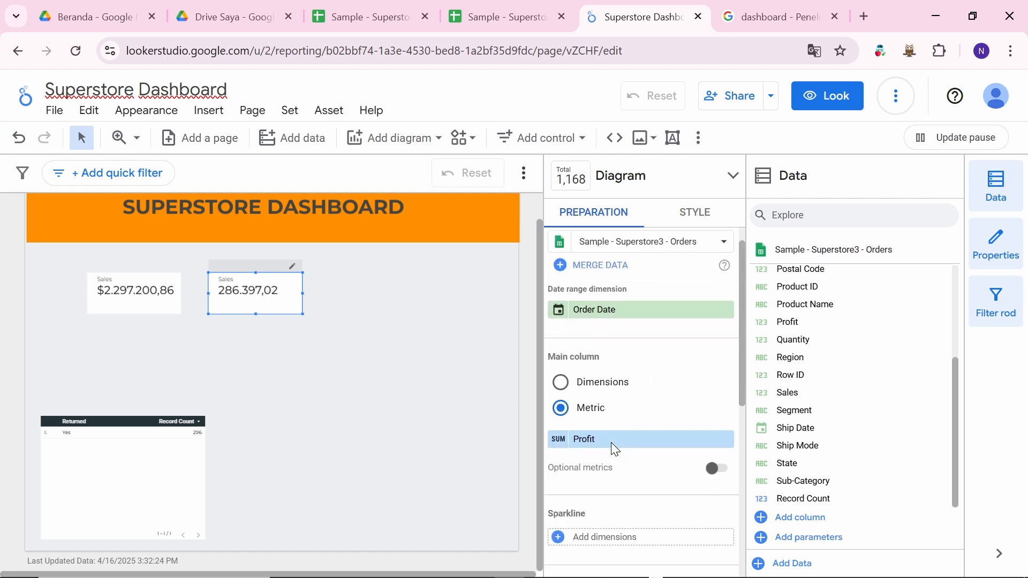
{"action": "scroll", "coordinate": [611, 443], "scroll_direction": "up", "scroll_amount": 1}
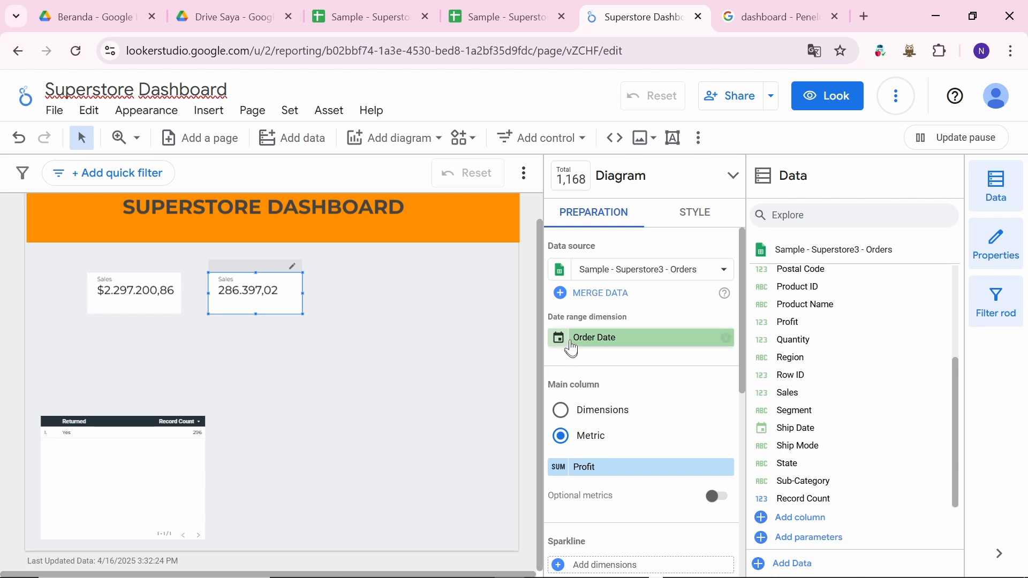
Step: Set the Profit metric's display name to 'Profit' in its field editor
{"action": "left_click", "coordinate": [557, 469]}
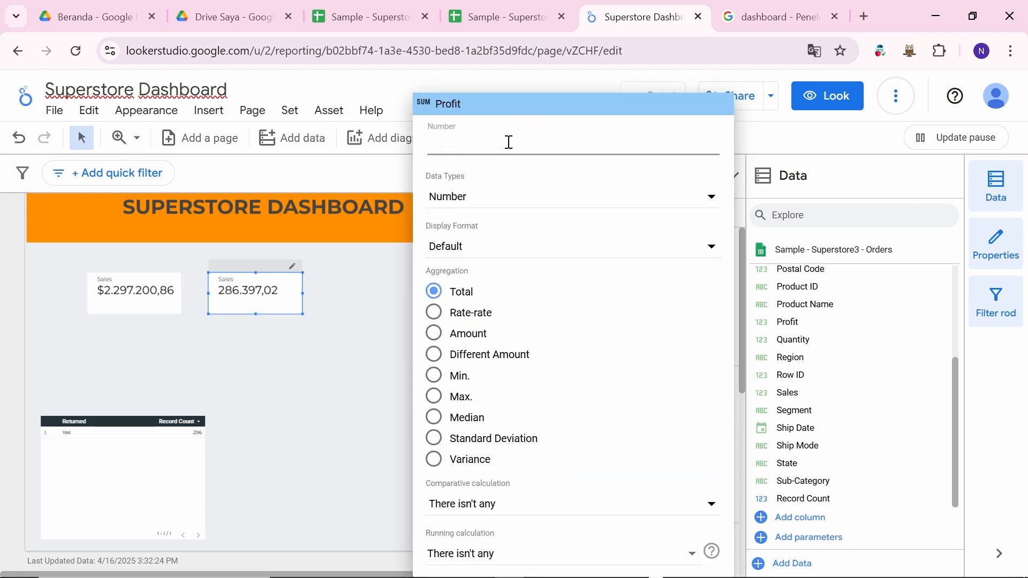
{"action": "type", "text": "pROFI"}
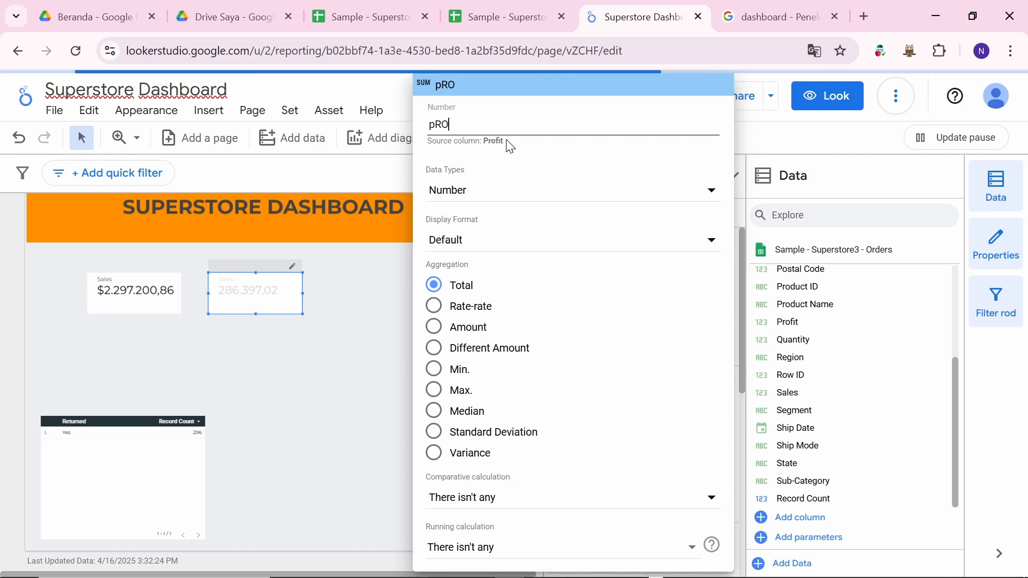
{"action": "key", "text": "BackSpace"}
{"action": "key", "text": "BackSpace"}
{"action": "key", "text": "BackSpace"}
{"action": "key", "text": "BackSpace"}
{"action": "key", "text": "BackSpace"}
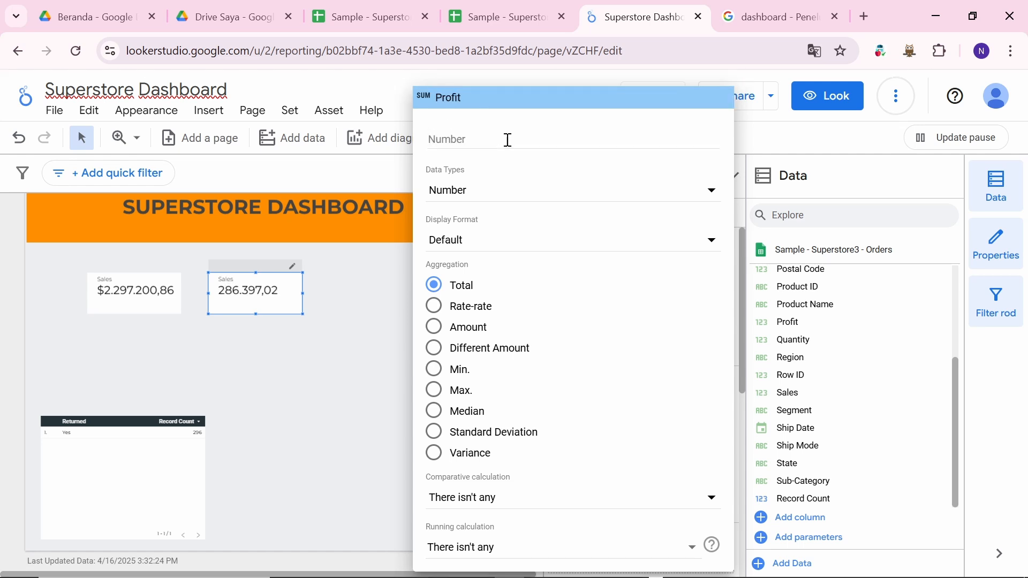
{"action": "left_click", "coordinate": [797, 12]}
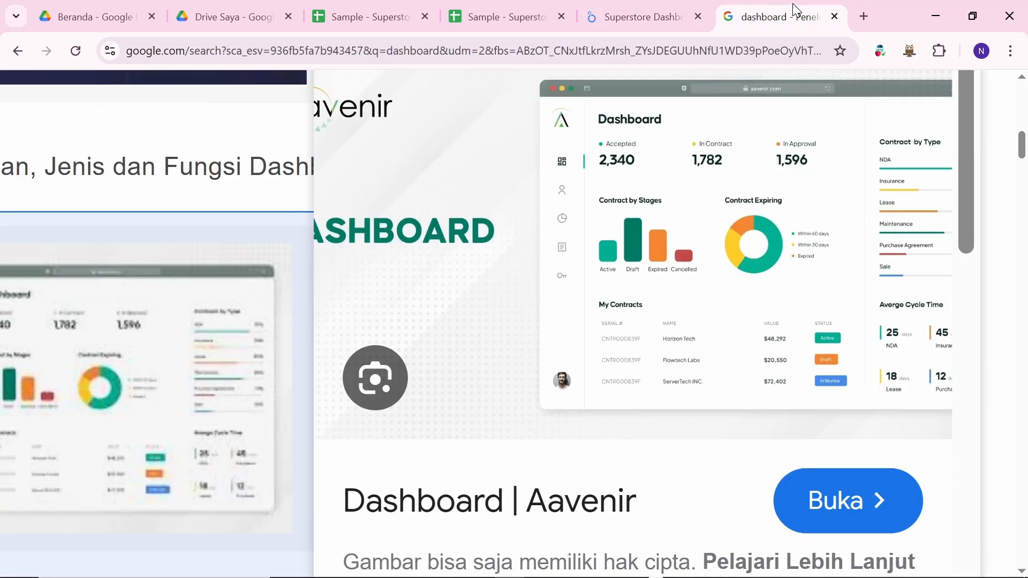
{"action": "left_click", "coordinate": [642, 17]}
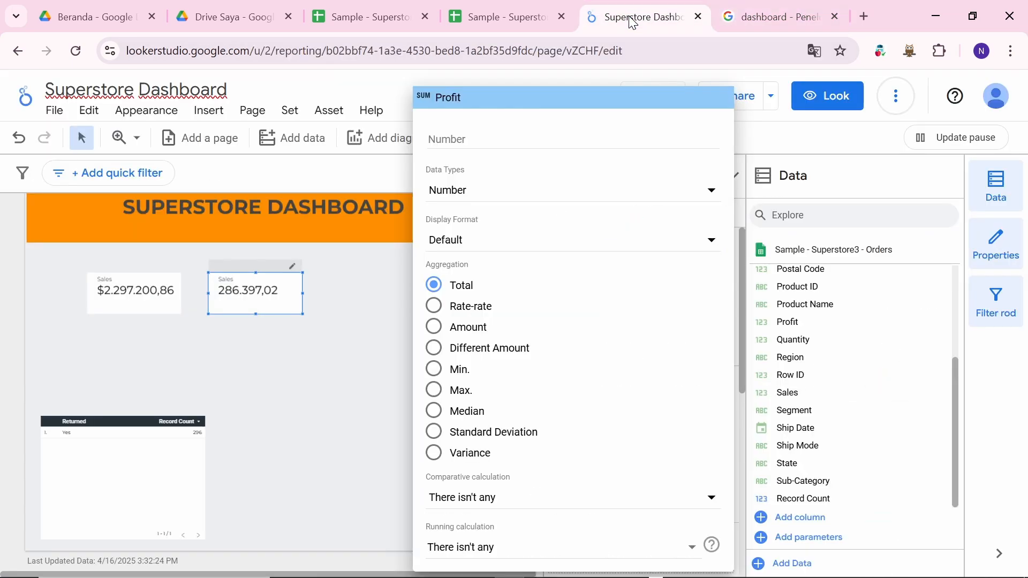
{"action": "left_click", "coordinate": [453, 137]}
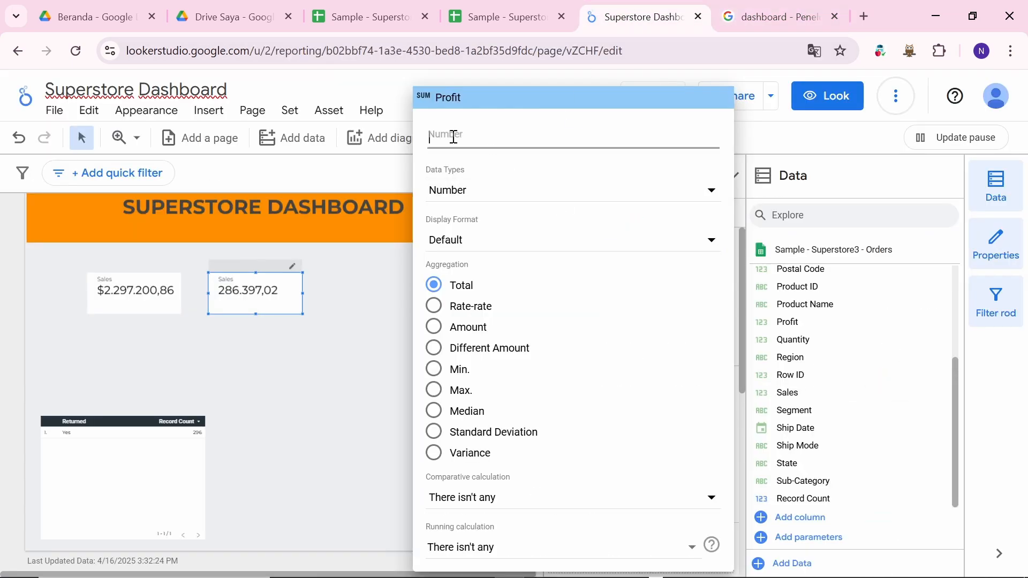
{"action": "type", "text": "P"}
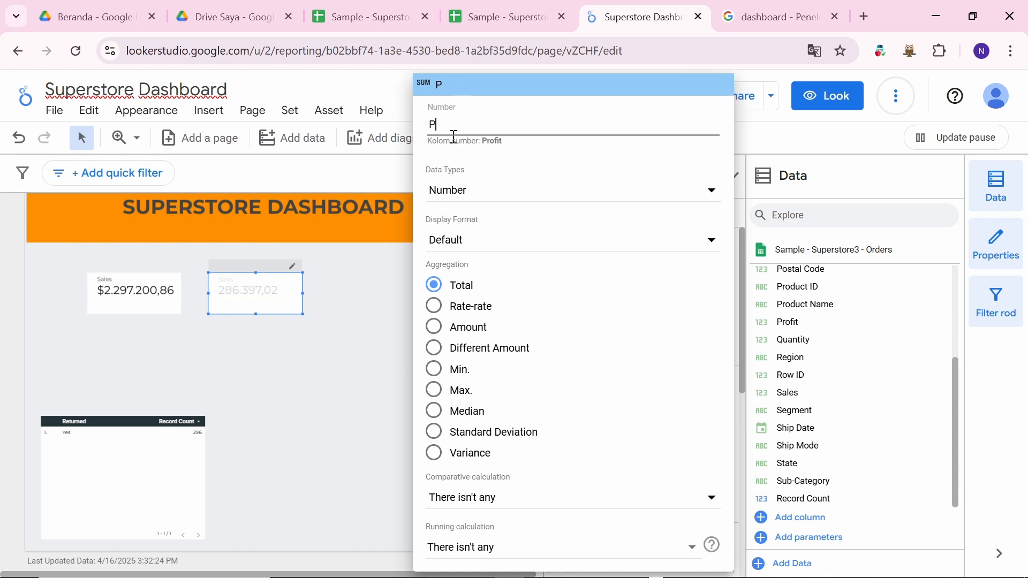
{"action": "type", "text": "rofit"}
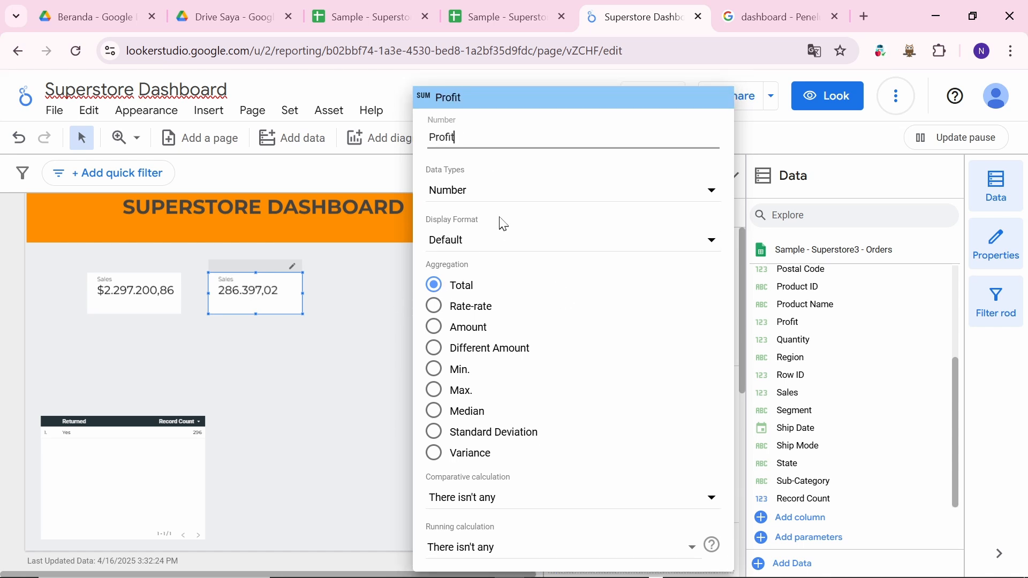
Step: Change the Profit field's data type to Currency > USD - Dollar
{"action": "left_click", "coordinate": [484, 193]}
{"action": "mouse_move", "coordinate": [585, 242]}
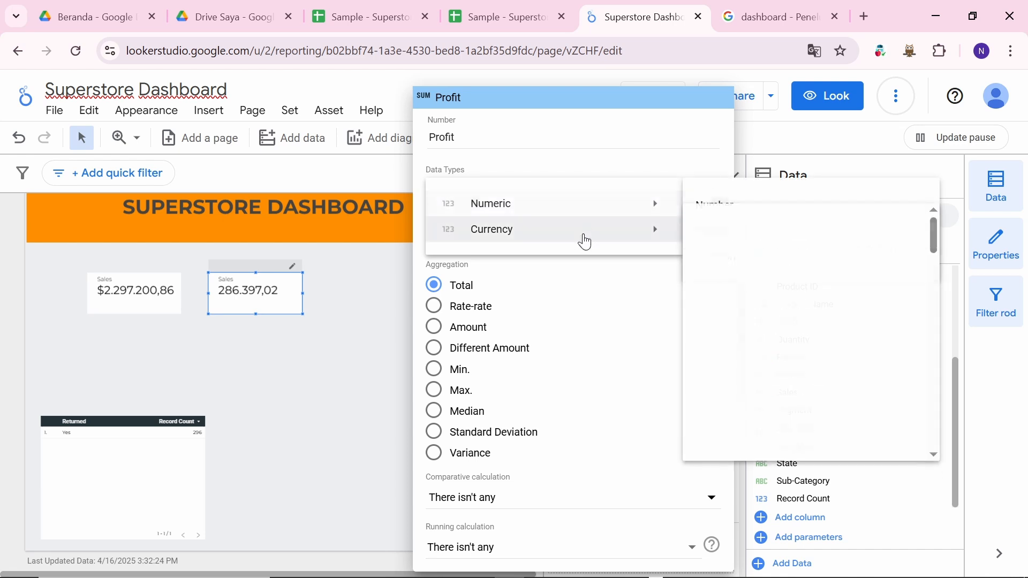
{"action": "scroll", "coordinate": [797, 407], "scroll_direction": "down", "scroll_amount": 3}
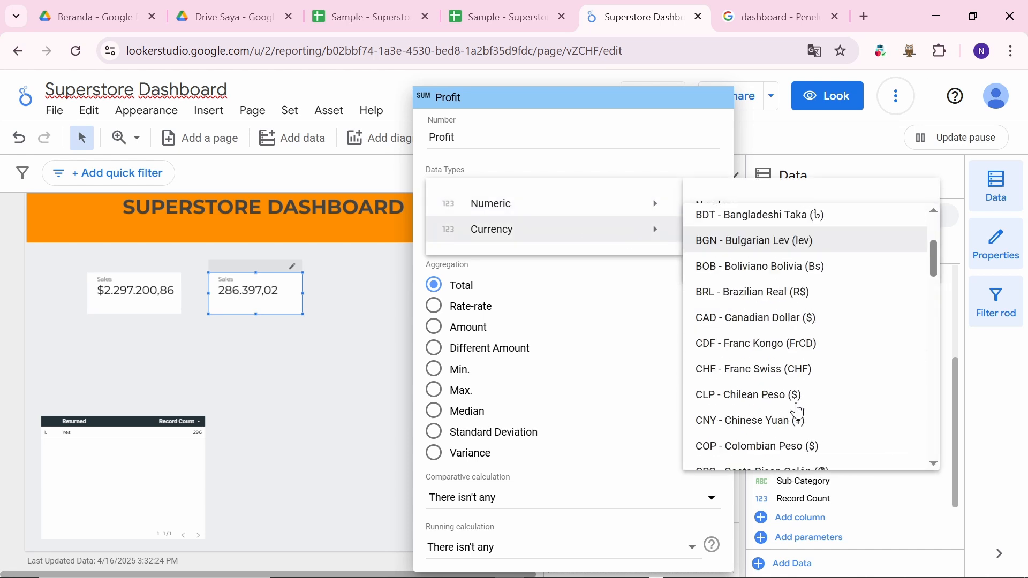
{"action": "scroll", "coordinate": [797, 411], "scroll_direction": "down", "scroll_amount": 20}
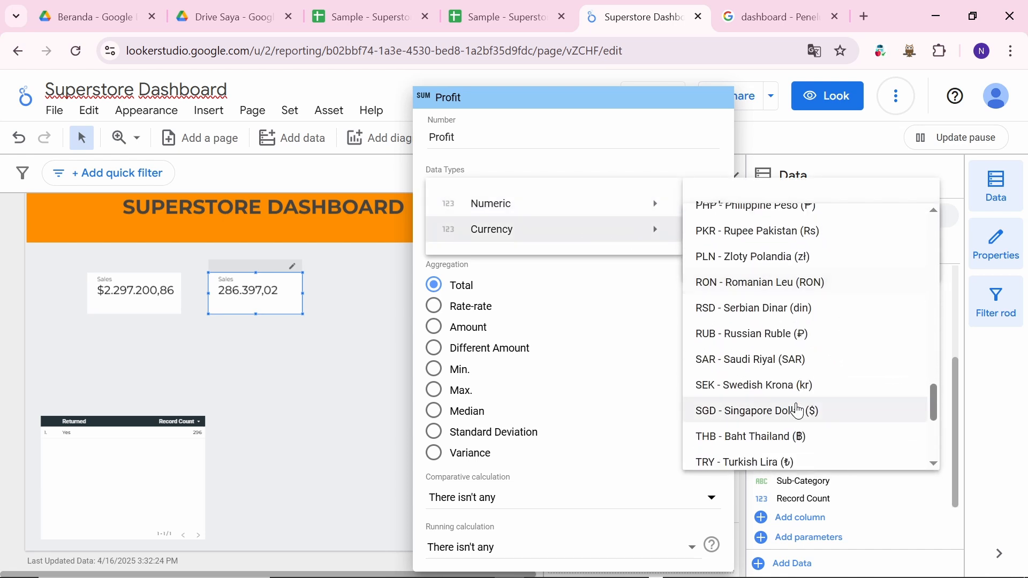
{"action": "scroll", "coordinate": [798, 411], "scroll_direction": "down", "scroll_amount": 5}
{"action": "scroll", "coordinate": [797, 412], "scroll_direction": "up", "scroll_amount": 5}
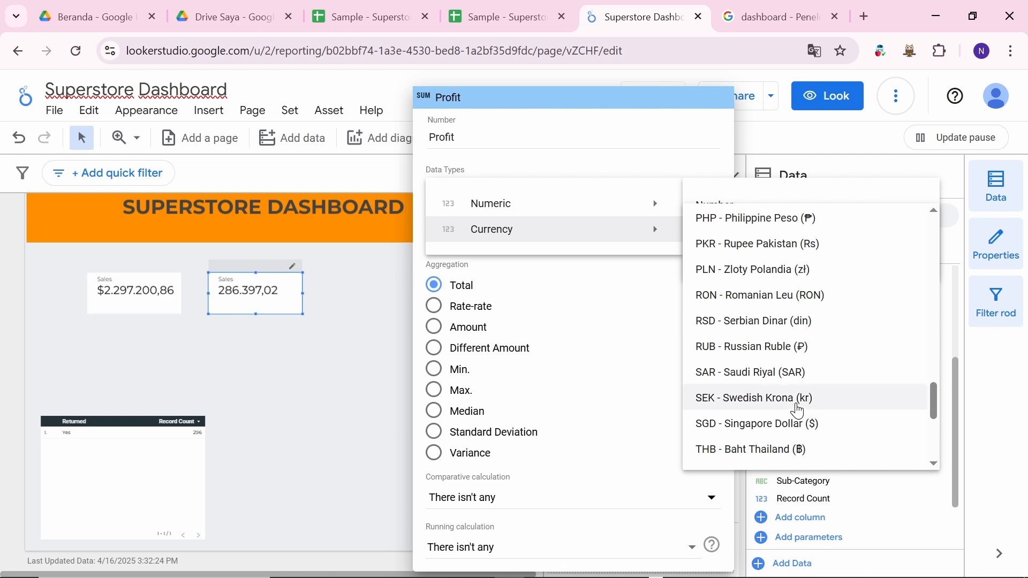
{"action": "scroll", "coordinate": [798, 411], "scroll_direction": "up", "scroll_amount": 6}
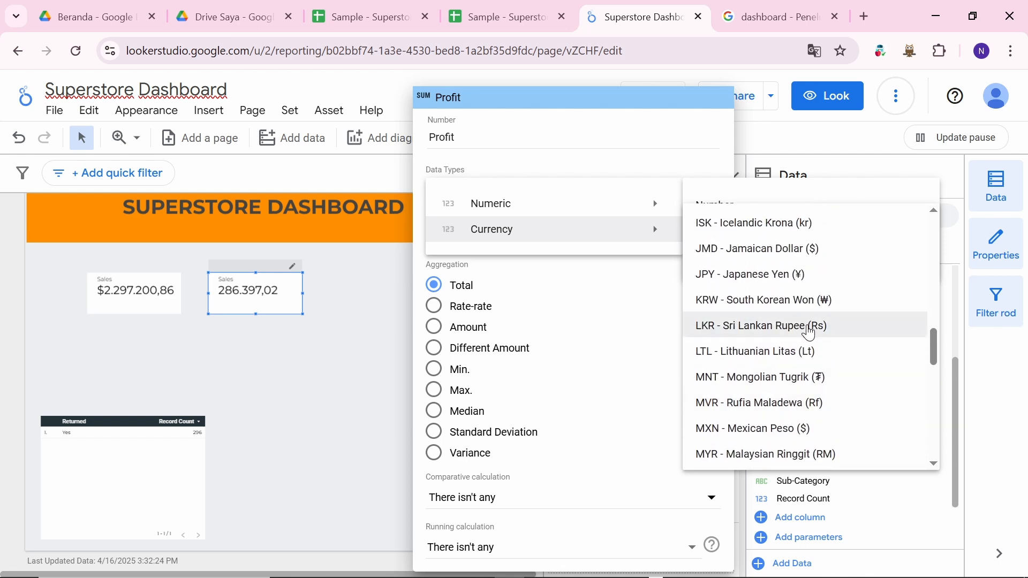
{"action": "scroll", "coordinate": [809, 333], "scroll_direction": "up", "scroll_amount": 9}
{"action": "scroll", "coordinate": [809, 333], "scroll_direction": "down", "scroll_amount": 6}
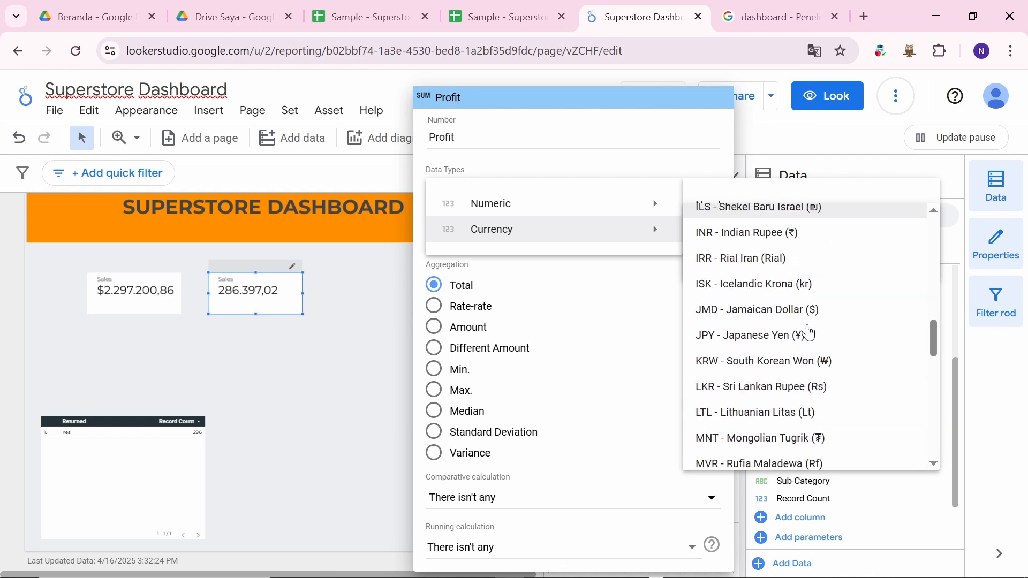
{"action": "scroll", "coordinate": [810, 333], "scroll_direction": "down", "scroll_amount": 12}
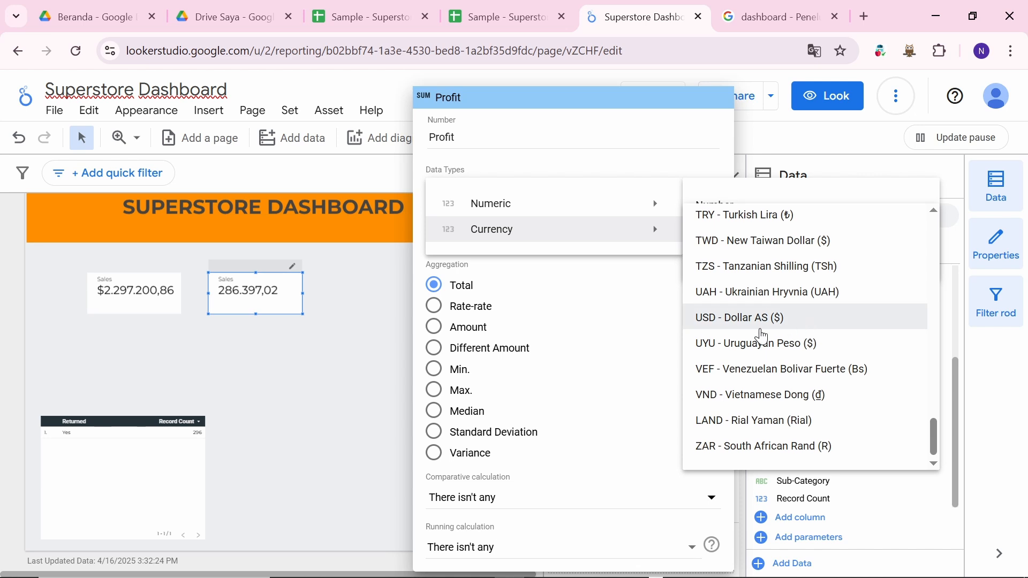
{"action": "left_click", "coordinate": [760, 332]}
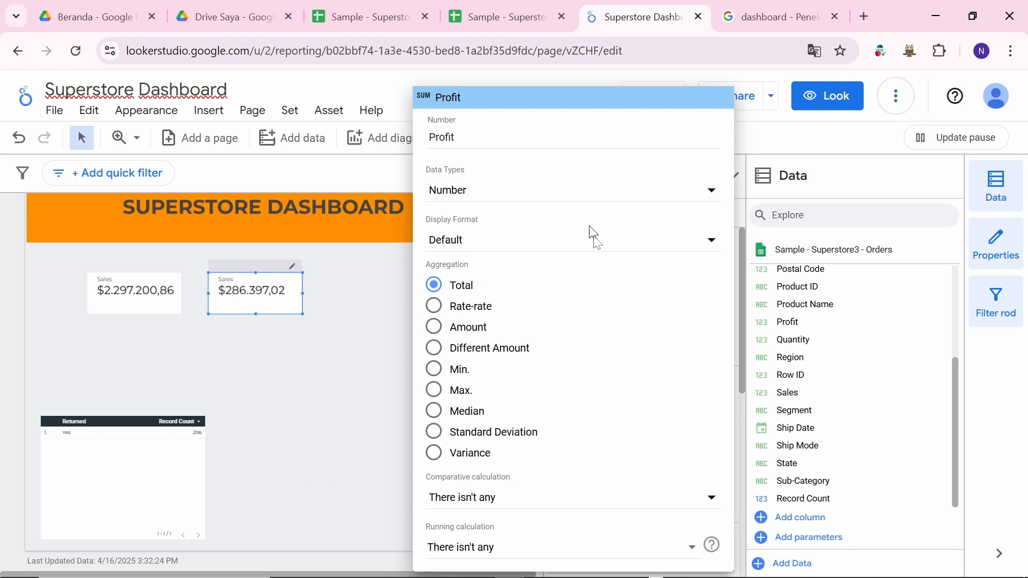
Step: Reduce the browser page zoom twice from Chrome's menu and reopen the Profit field's settings
{"action": "left_click", "coordinate": [1019, 56]}
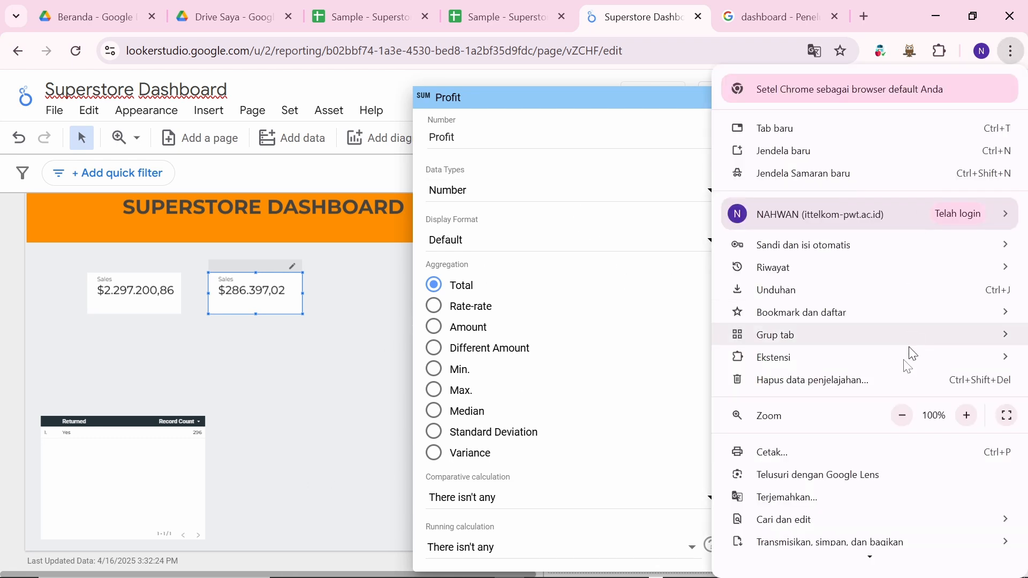
{"action": "left_click", "coordinate": [902, 417]}
{"action": "left_click", "coordinate": [901, 419]}
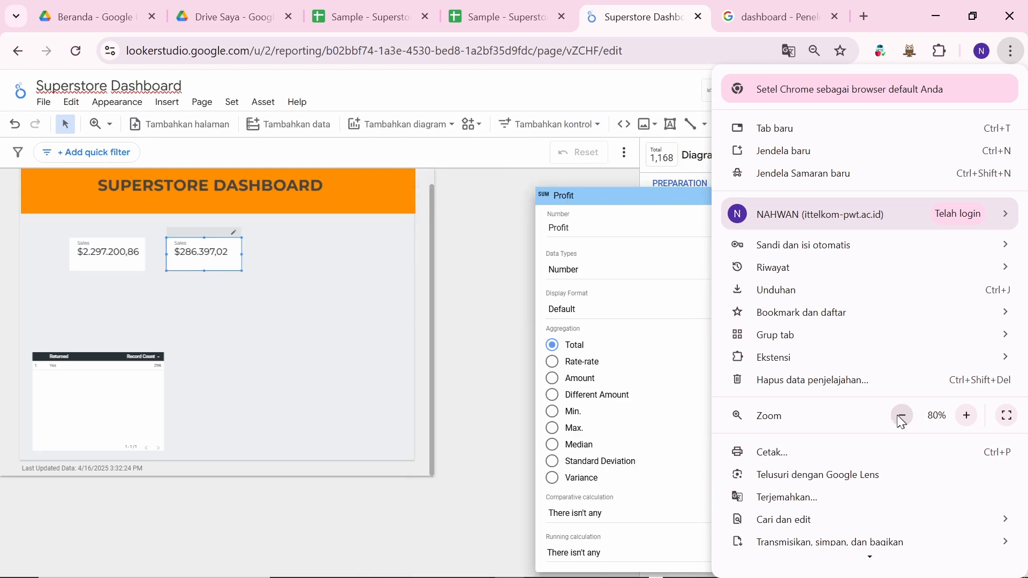
{"action": "left_click", "coordinate": [493, 385]}
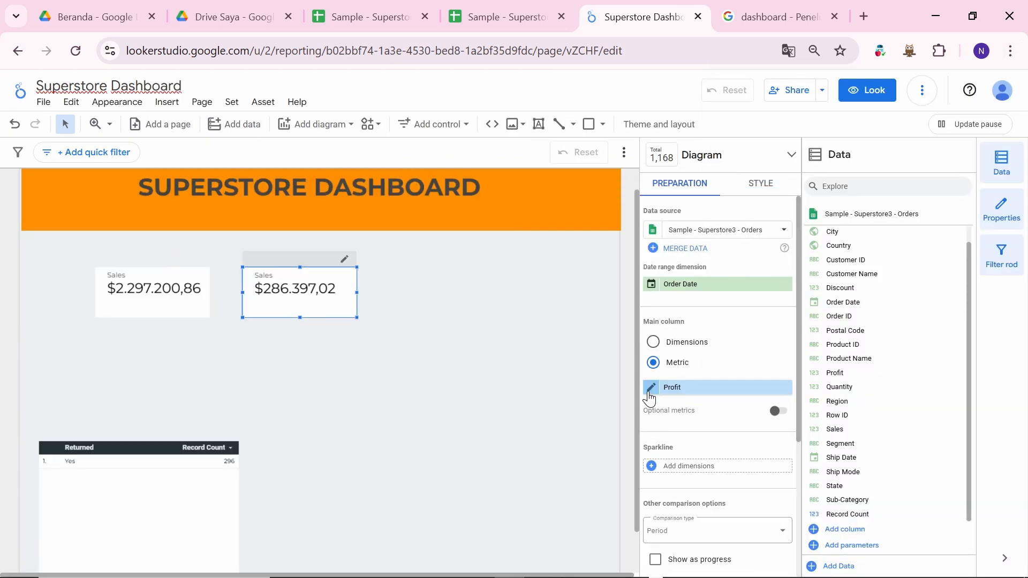
{"action": "left_click", "coordinate": [649, 395]}
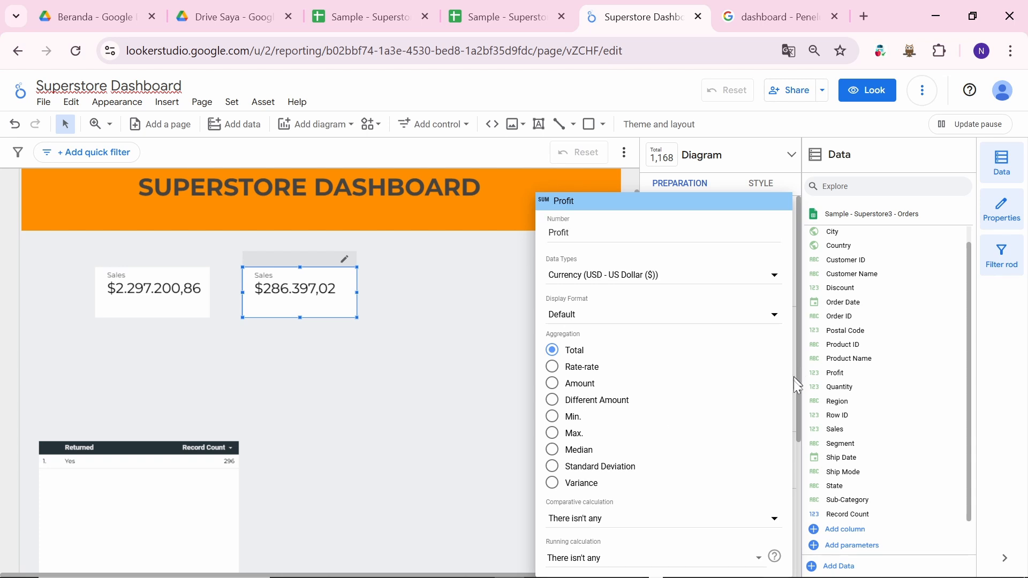
{"action": "left_click_drag", "start_coordinate": [797, 425], "coordinate": [728, 437]}
{"action": "left_click", "coordinate": [738, 449]}
Step: Reload the dashboard page and set the browser zoom to 90%
{"action": "left_click", "coordinate": [1020, 50]}
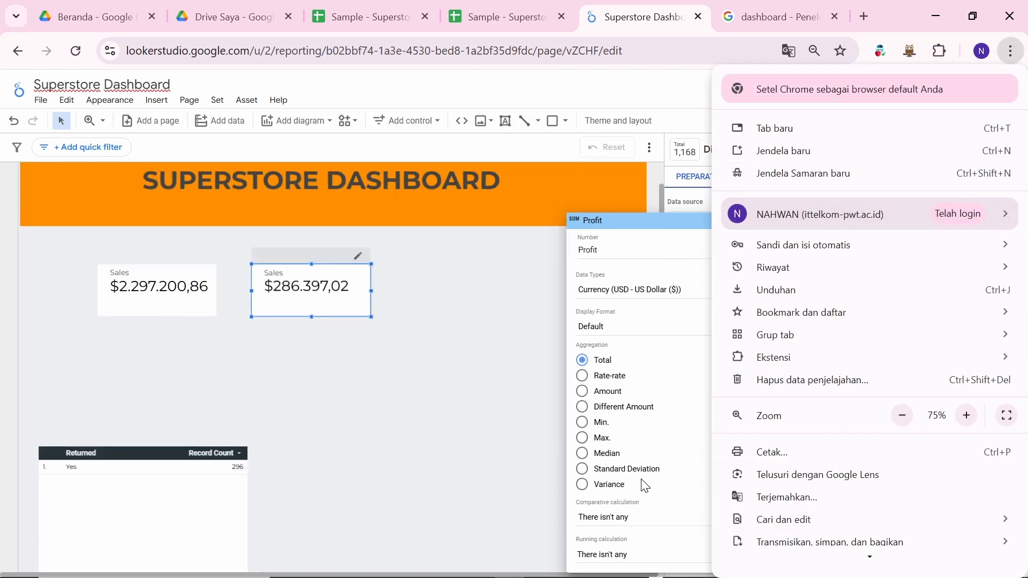
{"action": "left_click", "coordinate": [422, 394]}
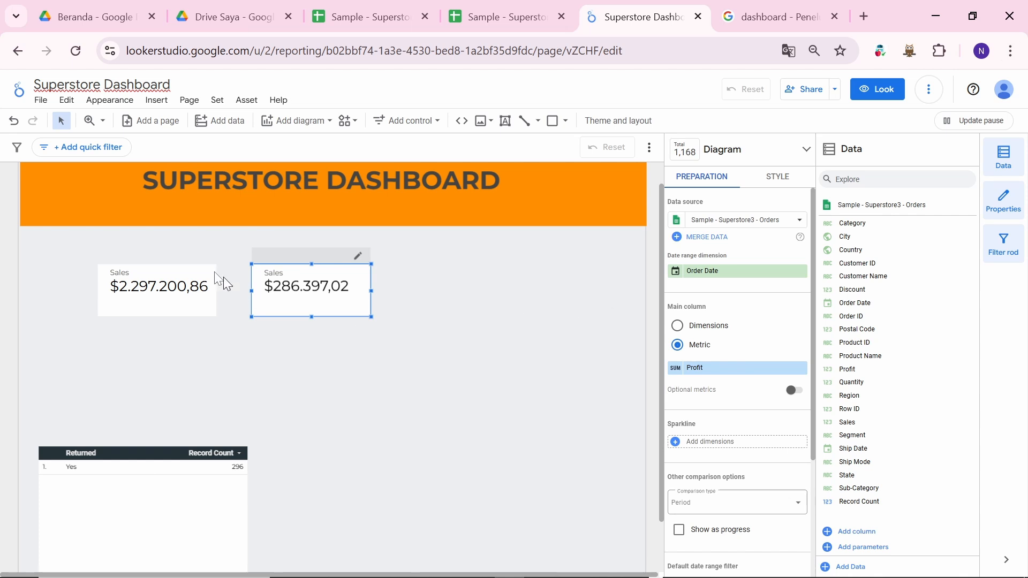
{"action": "left_click", "coordinate": [76, 51]}
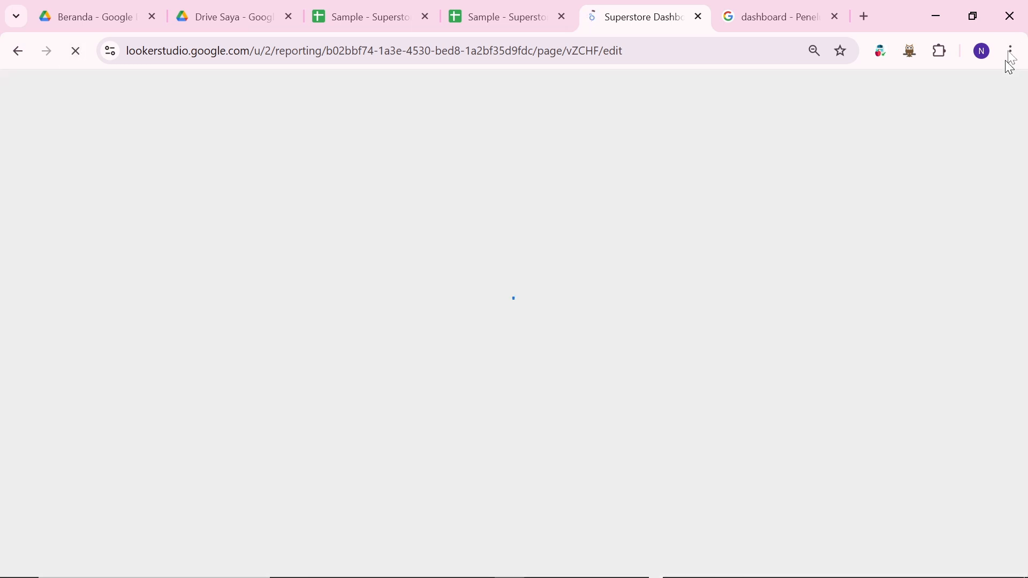
{"action": "left_click", "coordinate": [1015, 53]}
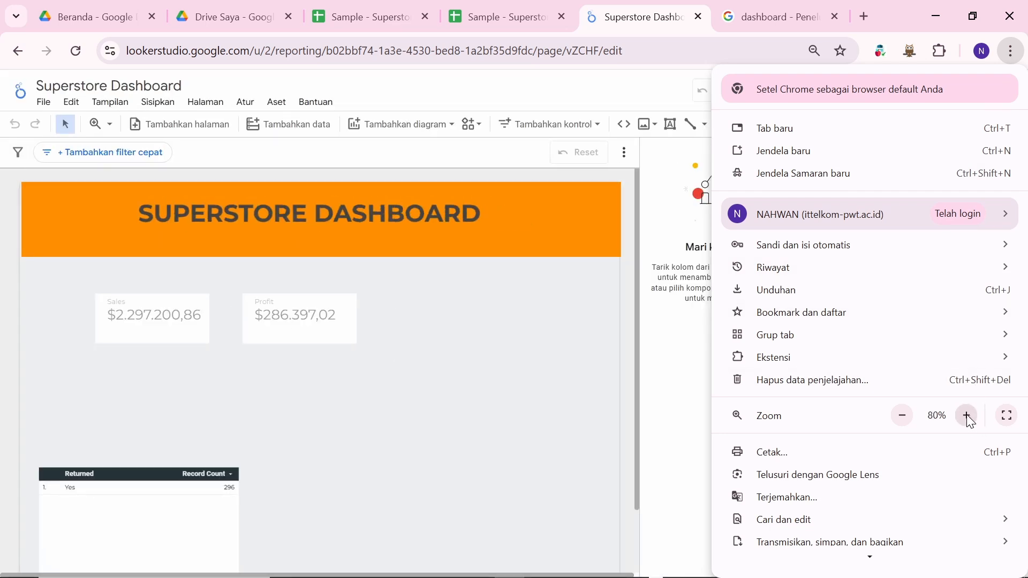
{"action": "left_click", "coordinate": [968, 416]}
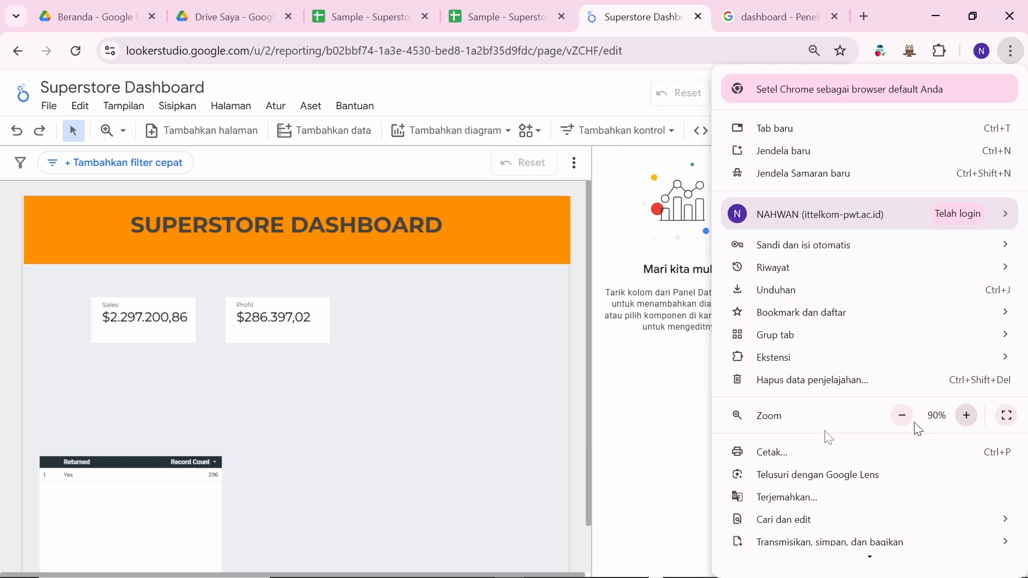
{"action": "left_click", "coordinate": [472, 389]}
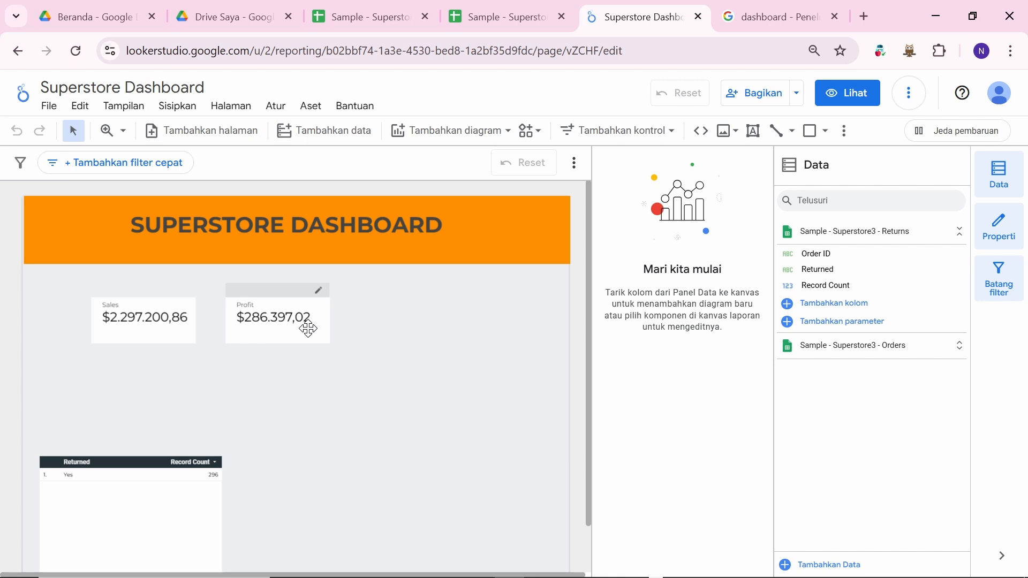
Step: Duplicate the Profit scorecard and place the copy to its right
{"action": "left_click", "coordinate": [271, 316]}
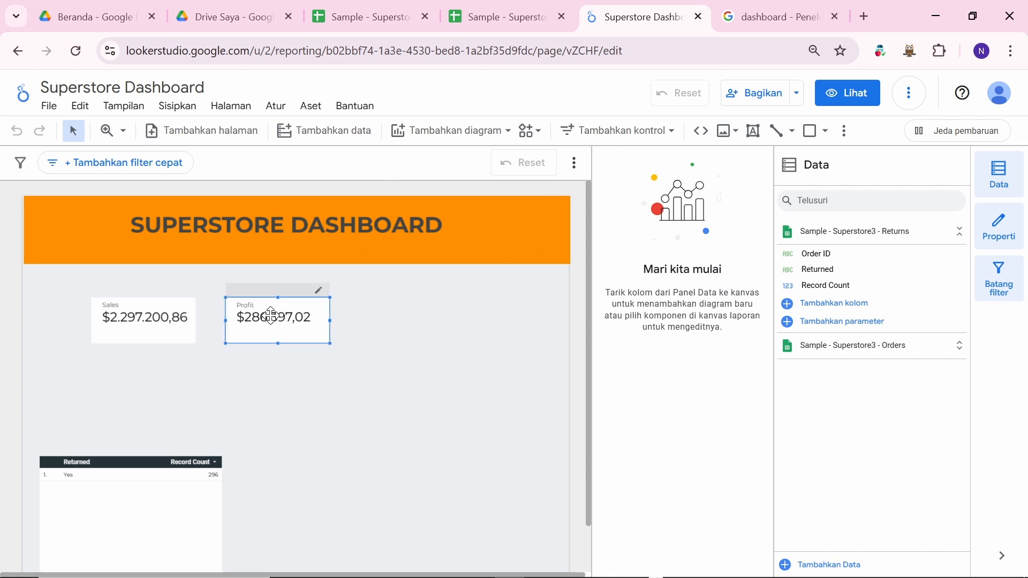
{"action": "right_click", "coordinate": [271, 316]}
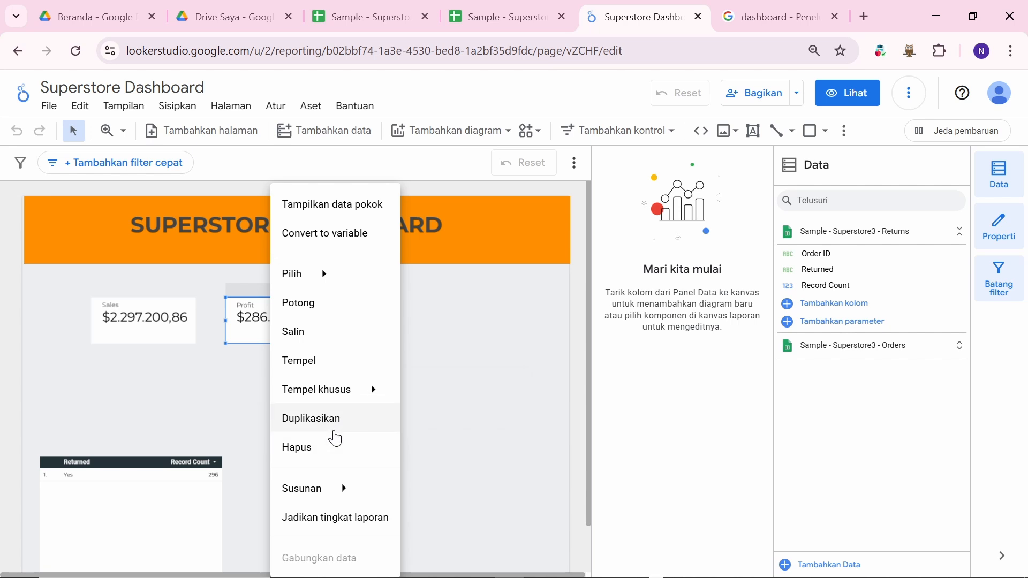
{"action": "left_click", "coordinate": [338, 424]}
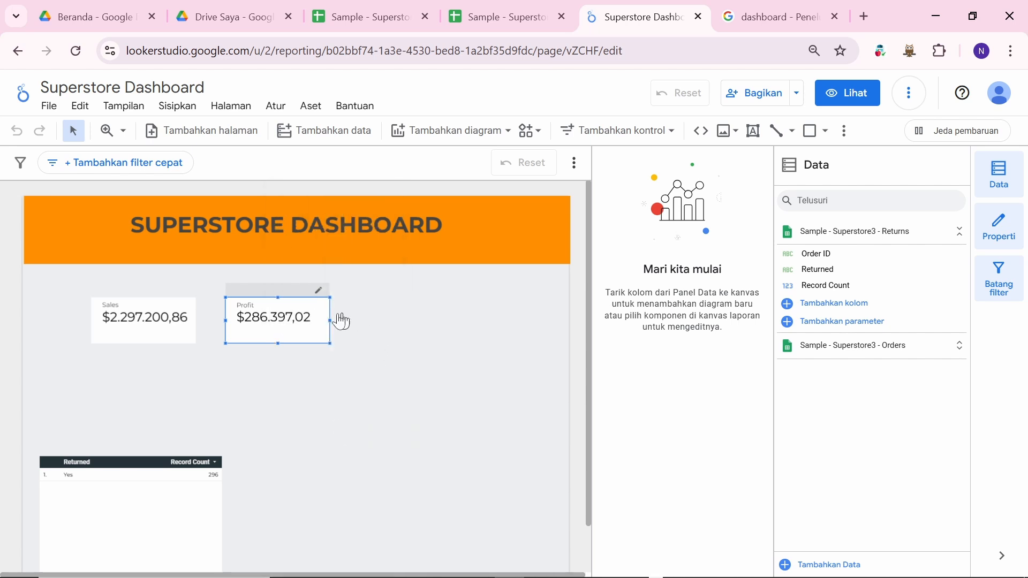
{"action": "left_click_drag", "start_coordinate": [310, 280], "coordinate": [437, 276]}
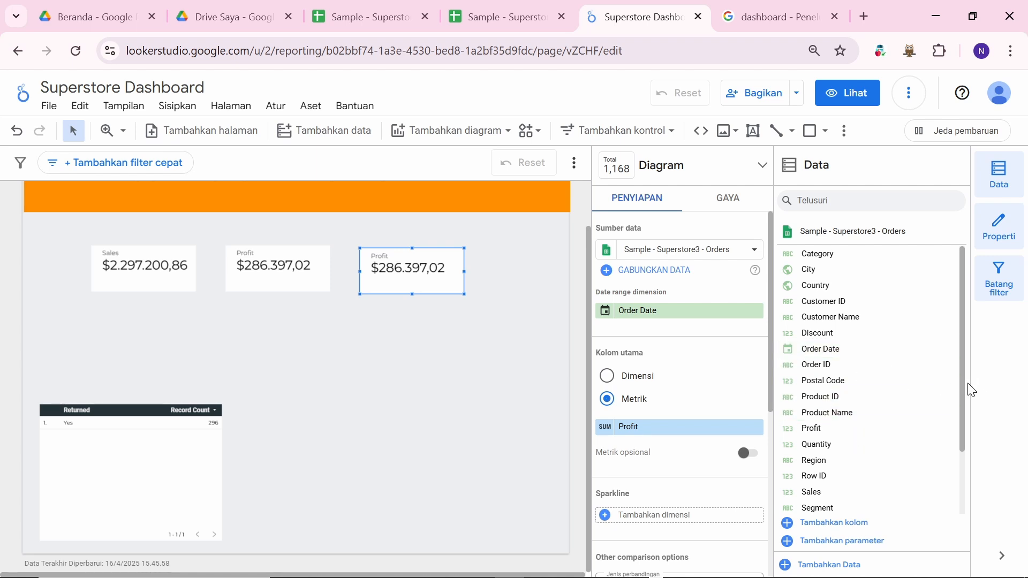
Step: Swap the copy's metric from Profit to Record Count, showing 9.994
{"action": "scroll", "coordinate": [964, 407], "scroll_direction": "down", "scroll_amount": 2}
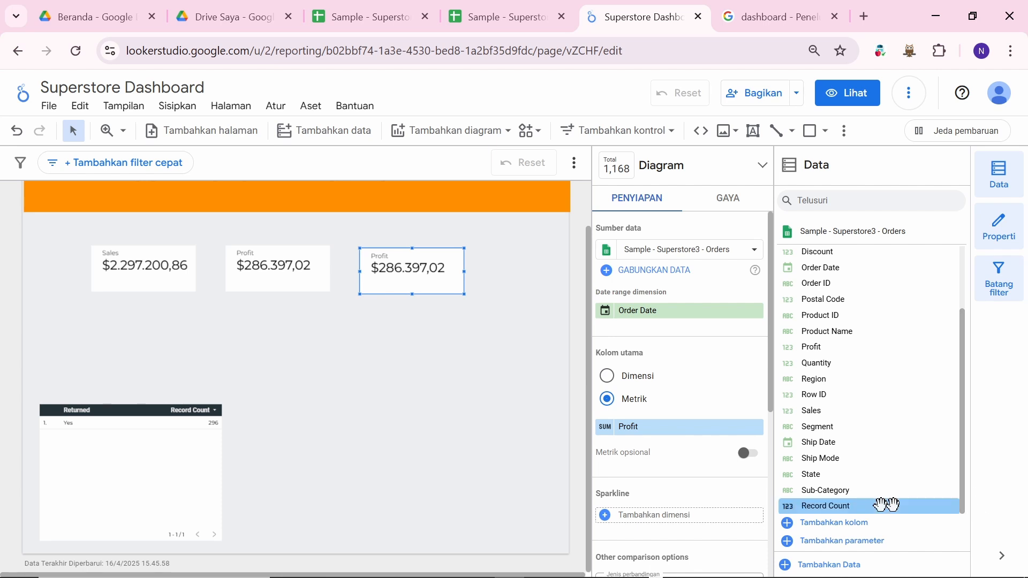
{"action": "left_click", "coordinate": [837, 523]}
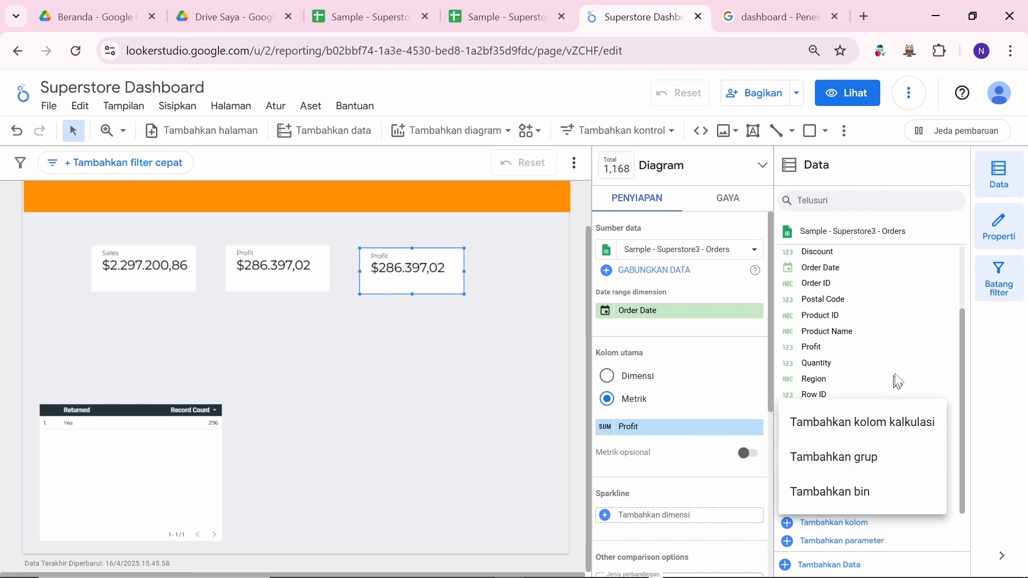
{"action": "left_click", "coordinate": [1011, 376]}
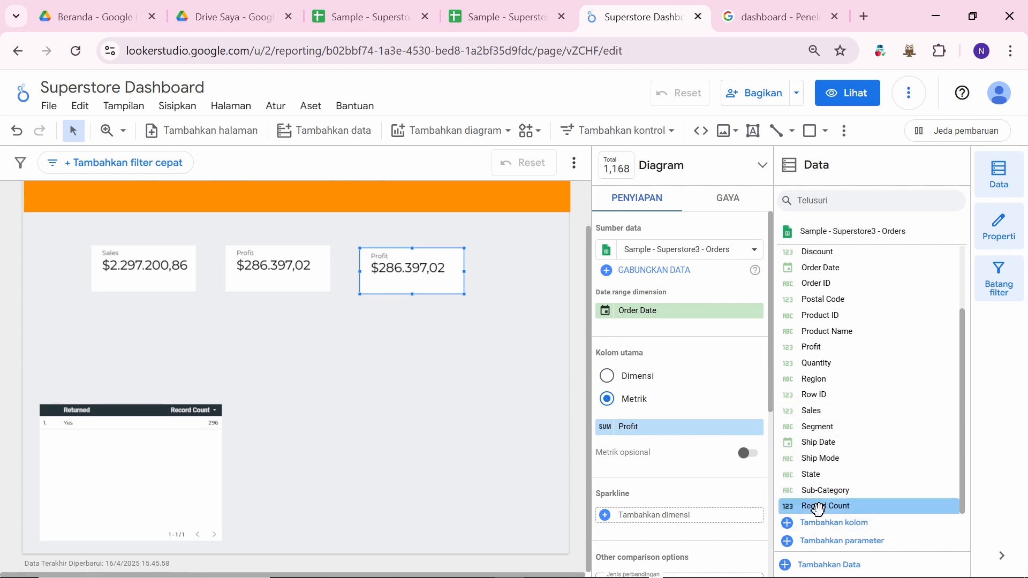
{"action": "left_click_drag", "start_coordinate": [818, 509], "coordinate": [652, 431]}
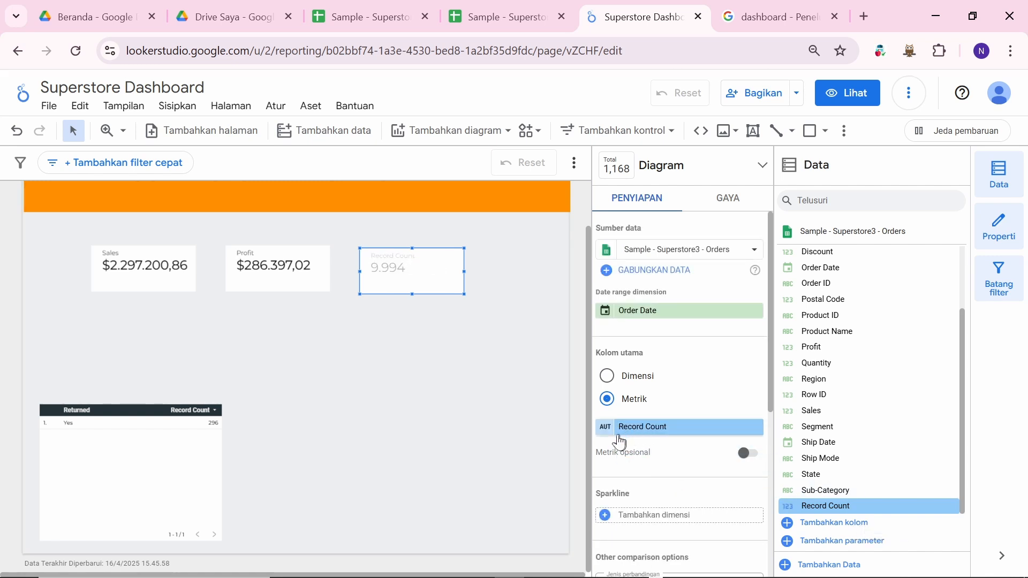
{"action": "left_click", "coordinate": [605, 428]}
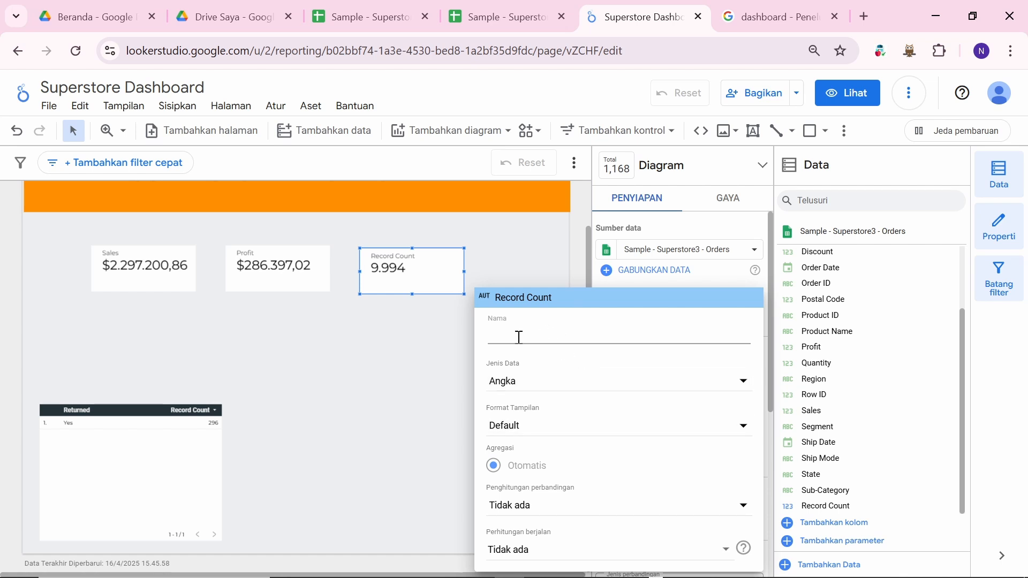
{"action": "left_click", "coordinate": [421, 377]}
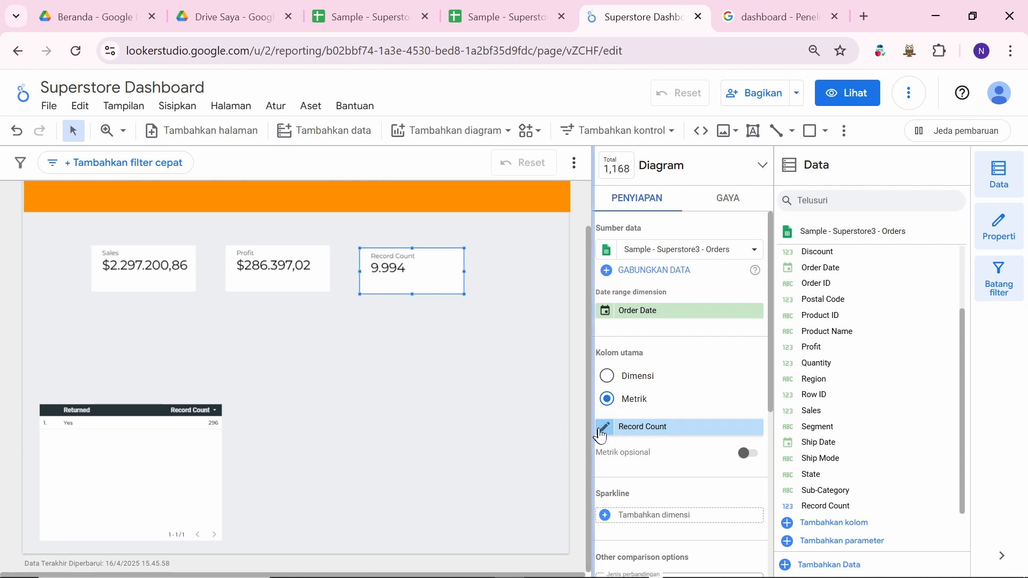
{"action": "left_click", "coordinate": [603, 431]}
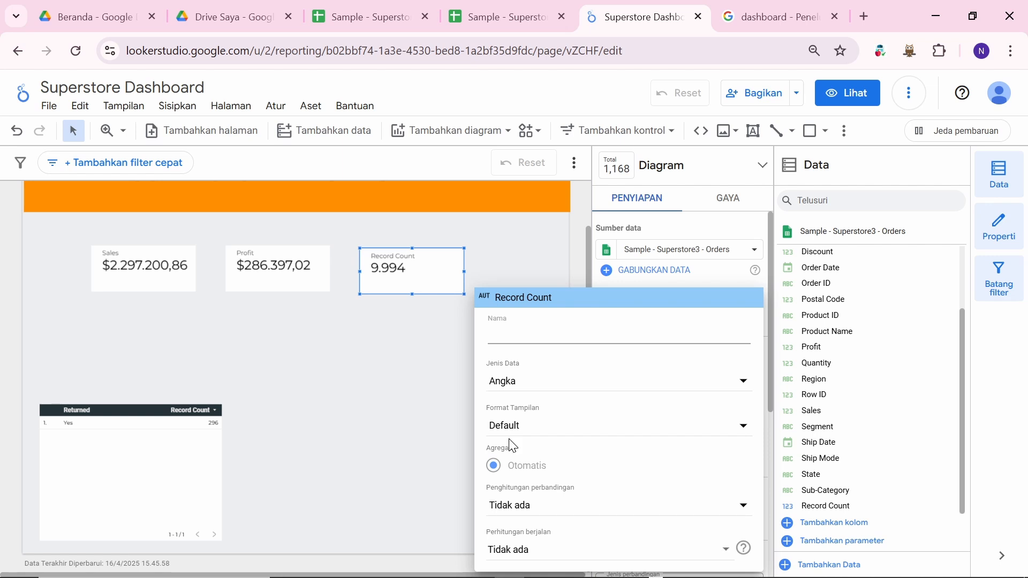
{"action": "left_click", "coordinate": [378, 387]}
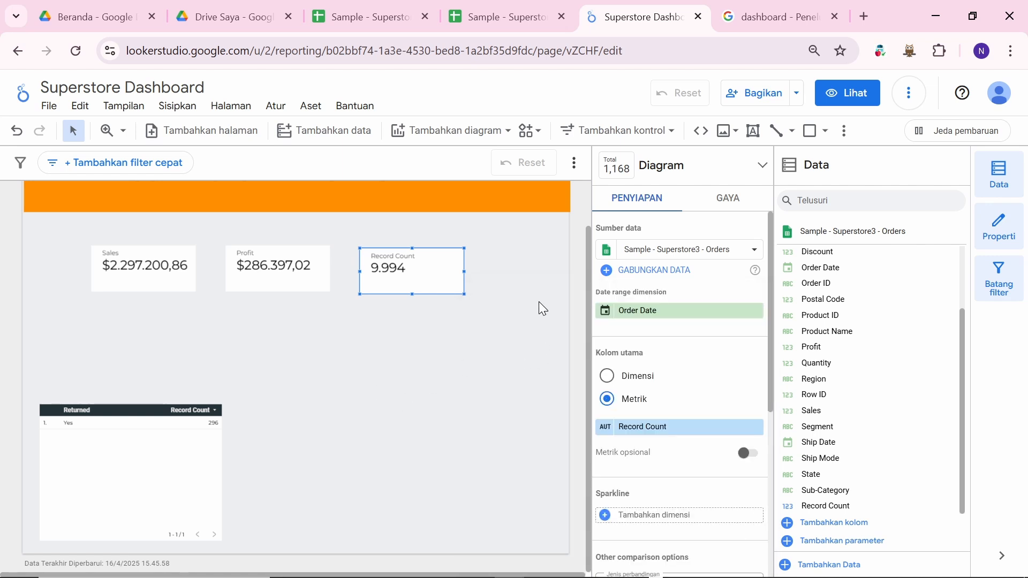
{"action": "left_click", "coordinate": [521, 420]}
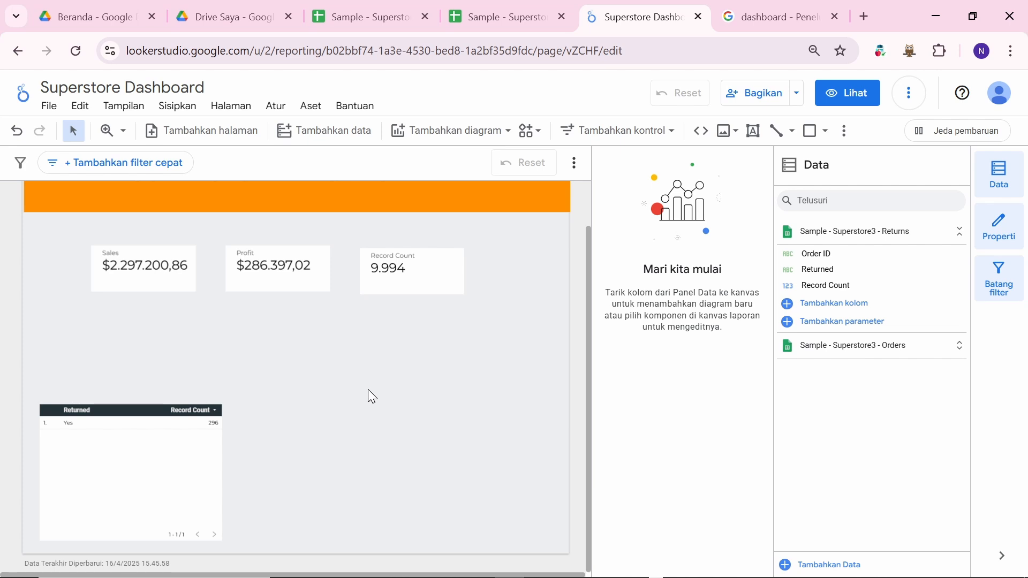
{"action": "left_click", "coordinate": [445, 266]}
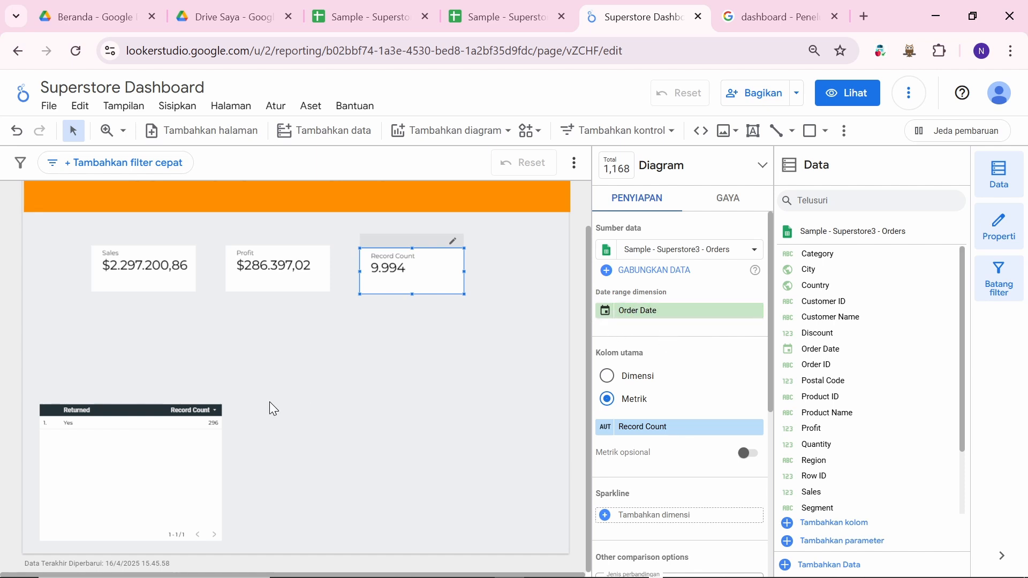
{"action": "left_click", "coordinate": [322, 344]}
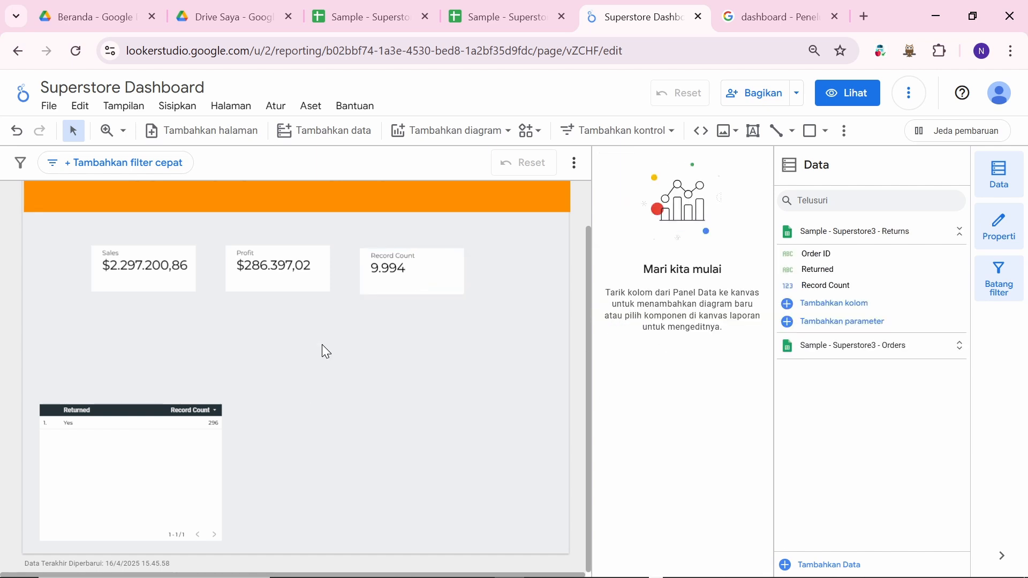
Step: In the Sales scorecard's style settings, set the background colour to transparent
{"action": "left_click", "coordinate": [163, 281]}
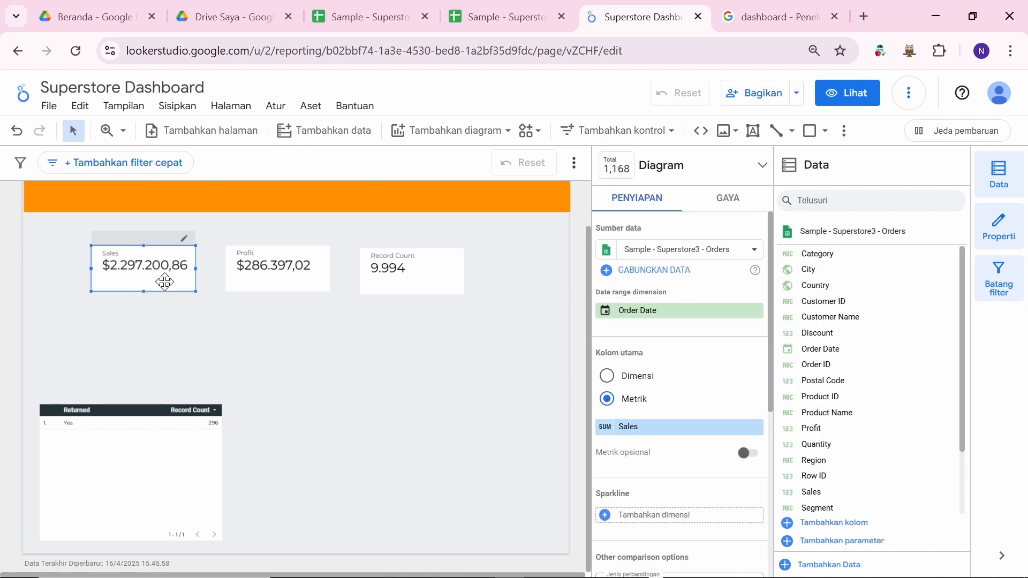
{"action": "left_click", "coordinate": [727, 205]}
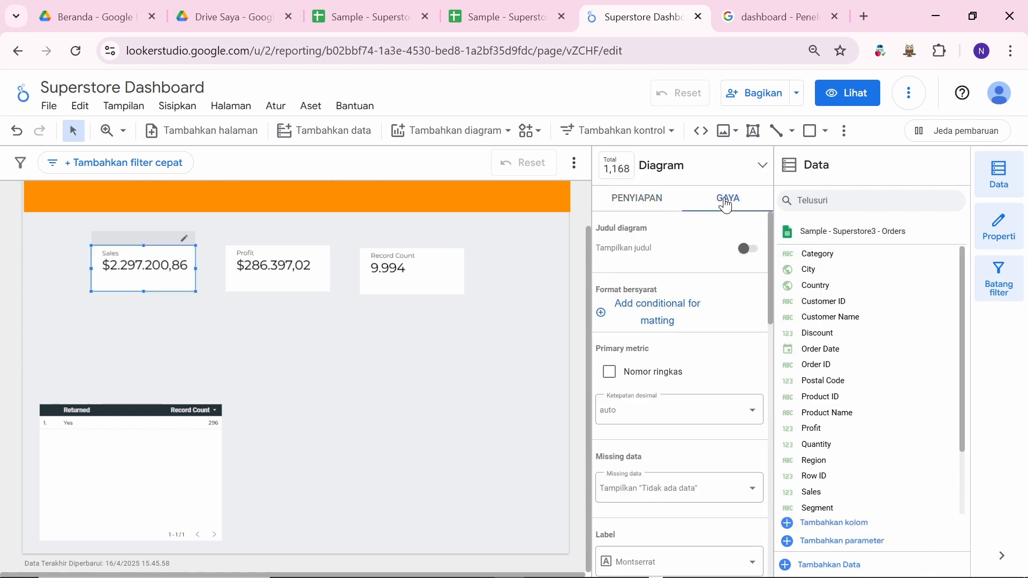
{"action": "scroll", "coordinate": [726, 330], "scroll_direction": "down", "scroll_amount": 5}
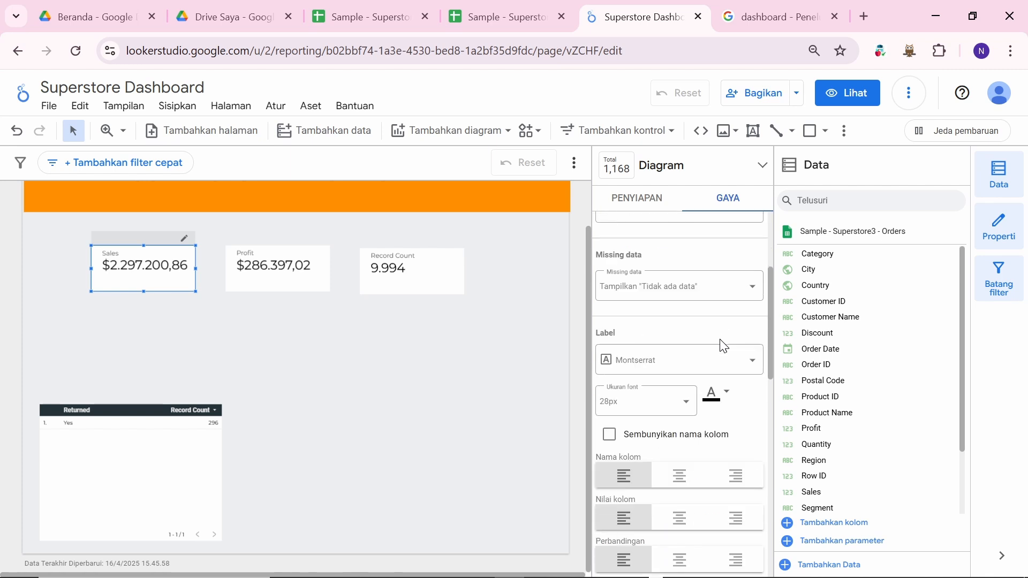
{"action": "scroll", "coordinate": [689, 396], "scroll_direction": "down", "scroll_amount": 2}
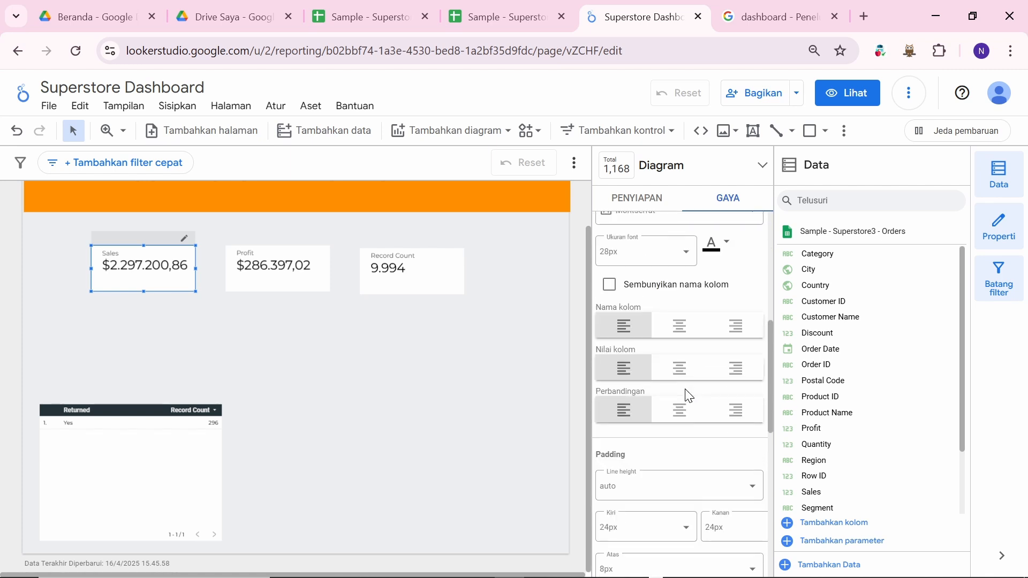
{"action": "scroll", "coordinate": [685, 395], "scroll_direction": "down", "scroll_amount": 5}
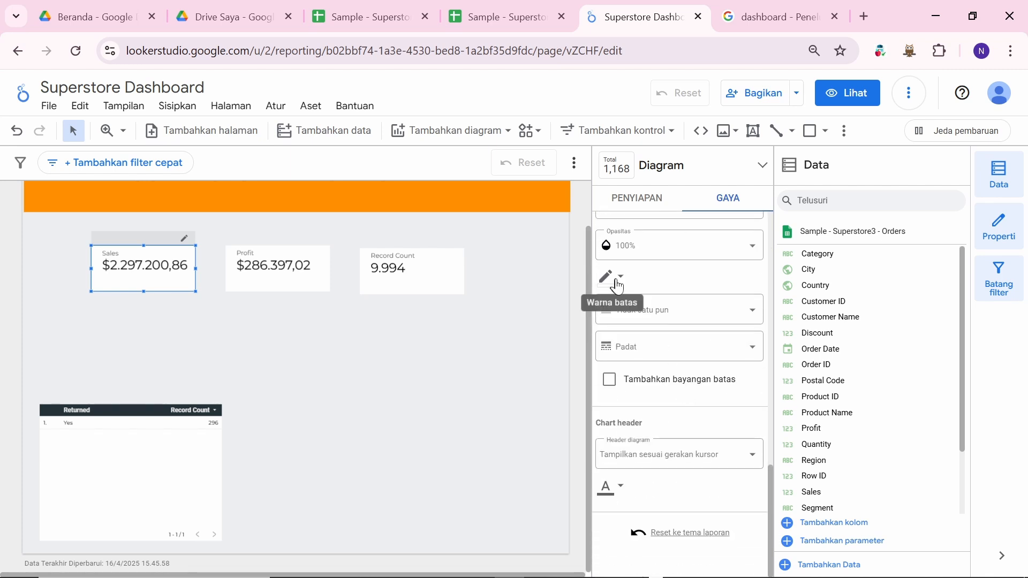
{"action": "scroll", "coordinate": [621, 289], "scroll_direction": "up", "scroll_amount": 3}
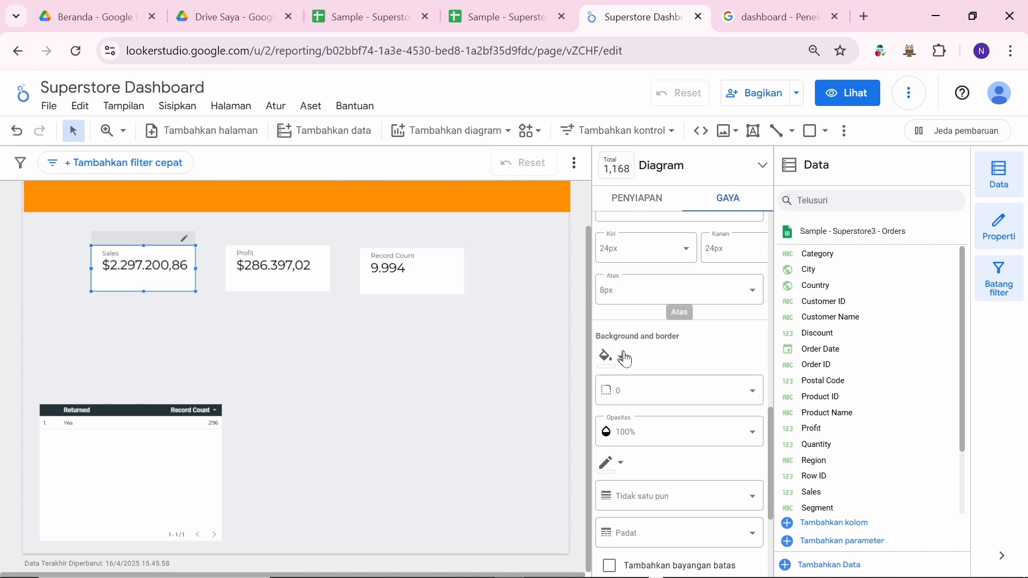
{"action": "left_click", "coordinate": [627, 365]}
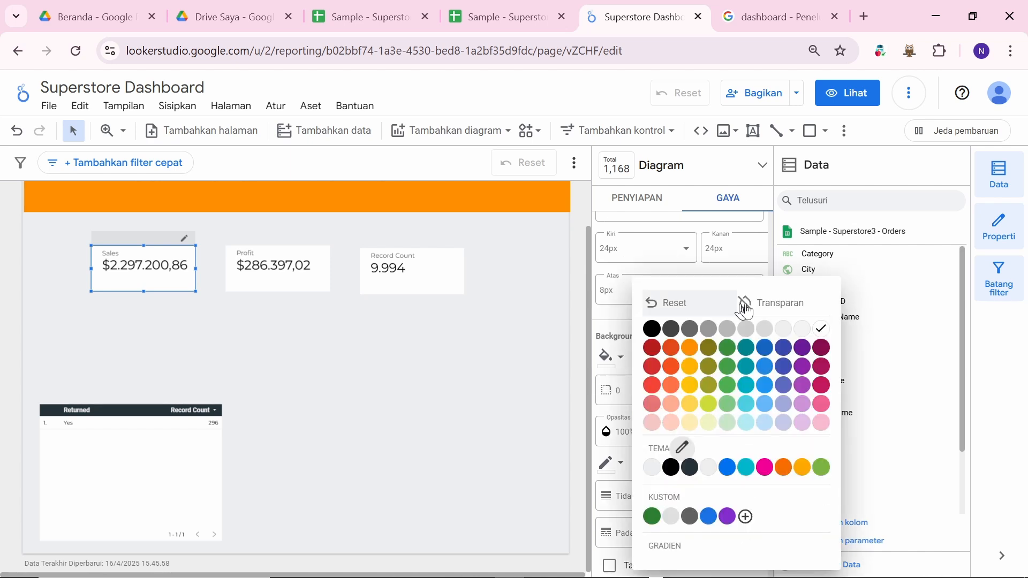
{"action": "left_click", "coordinate": [803, 303]}
Step: Fill the Sales scorecard background with the yellow swatch, then compare against the reference image
{"action": "left_click", "coordinate": [311, 271]}
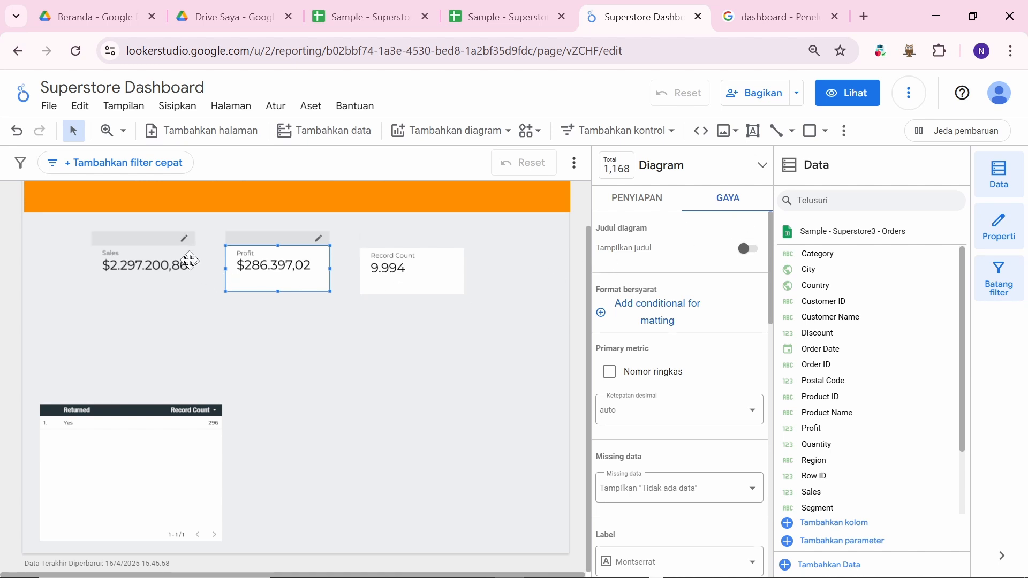
{"action": "left_click", "coordinate": [188, 254]}
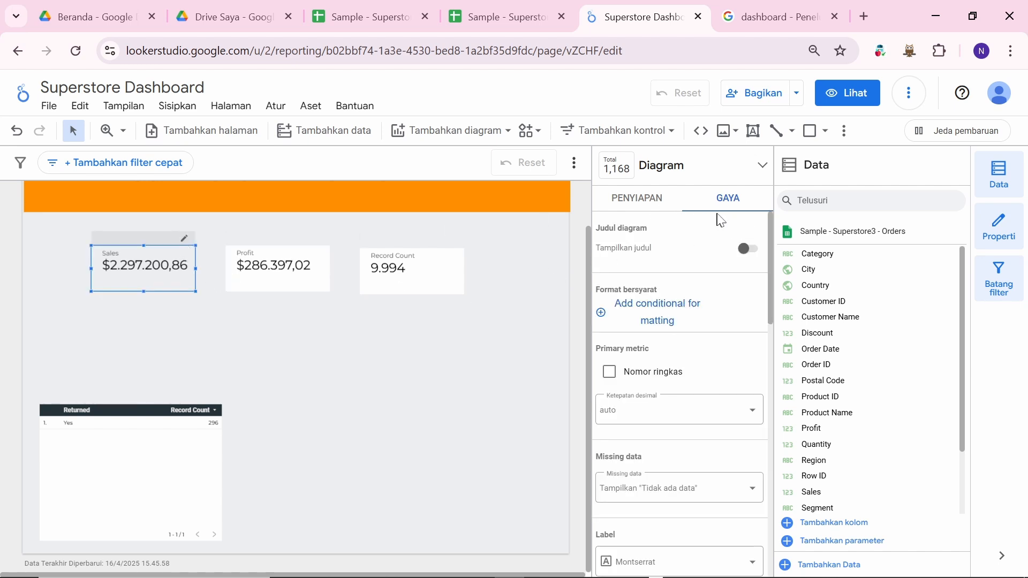
{"action": "scroll", "coordinate": [685, 396], "scroll_direction": "down", "scroll_amount": 10}
{"action": "scroll", "coordinate": [605, 311], "scroll_direction": "up", "scroll_amount": 3}
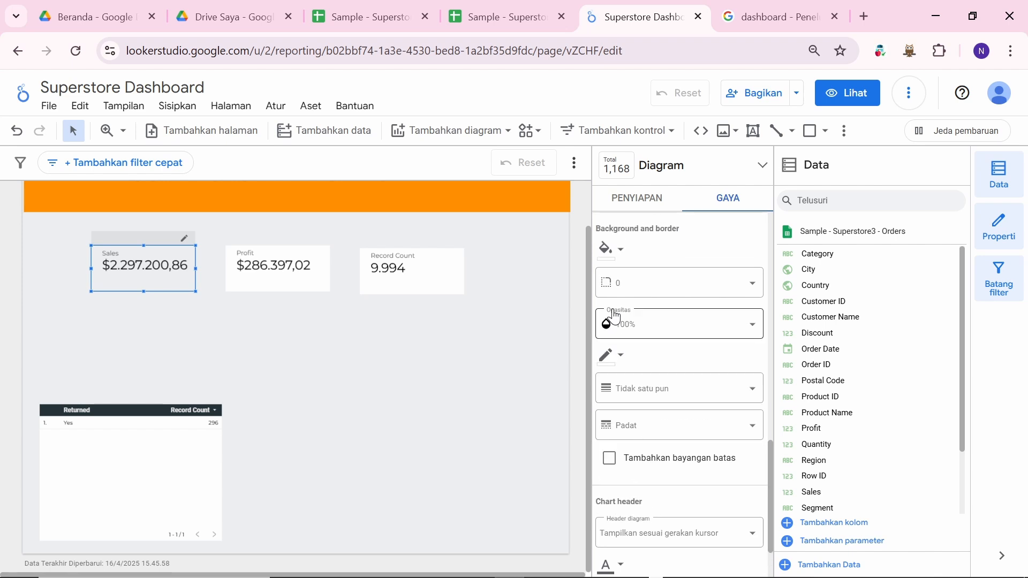
{"action": "left_click", "coordinate": [622, 332]}
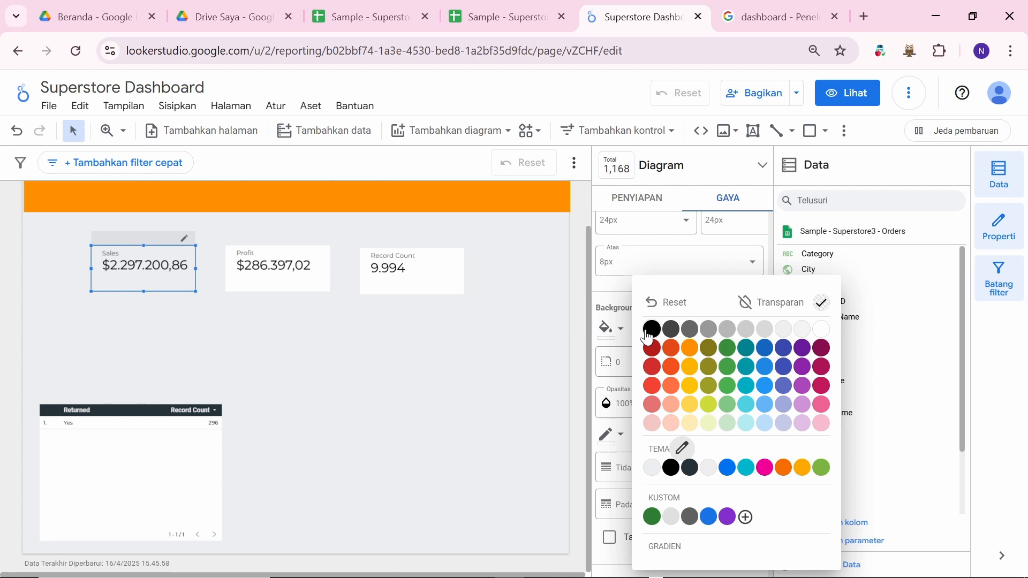
{"action": "left_click", "coordinate": [691, 375]}
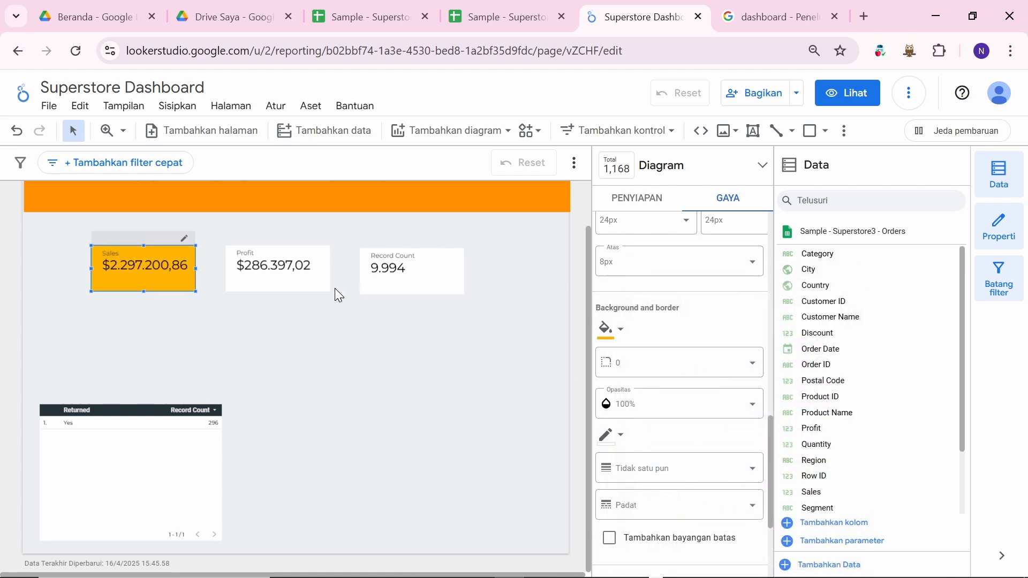
{"action": "left_click", "coordinate": [317, 281]}
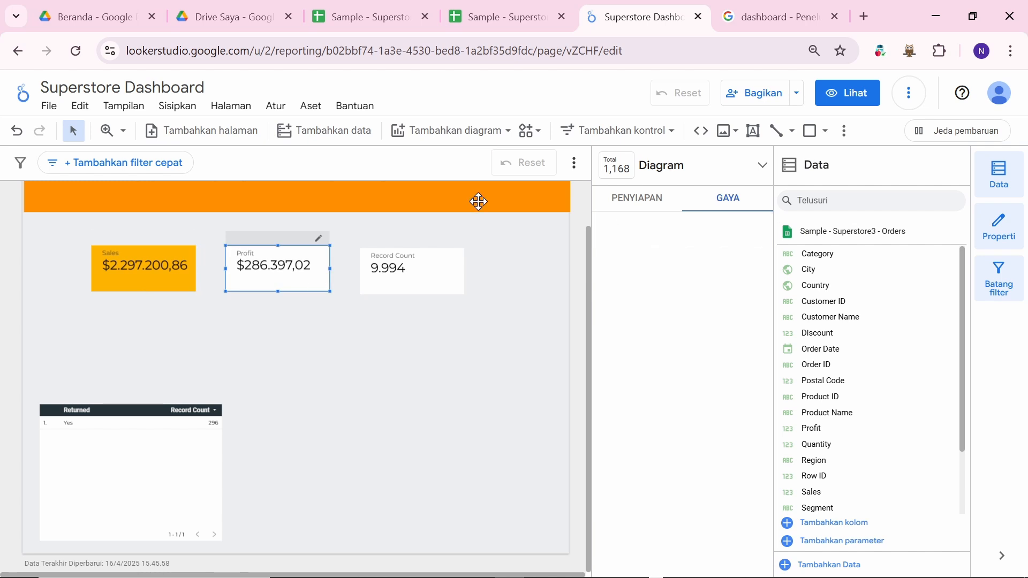
{"action": "left_click", "coordinate": [802, 2]}
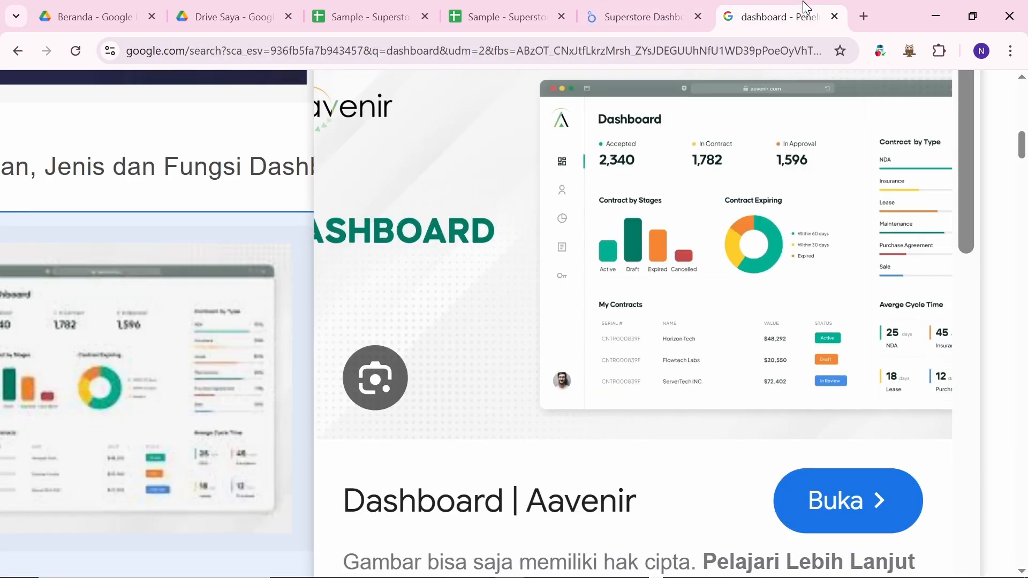
{"action": "left_click", "coordinate": [649, 12]}
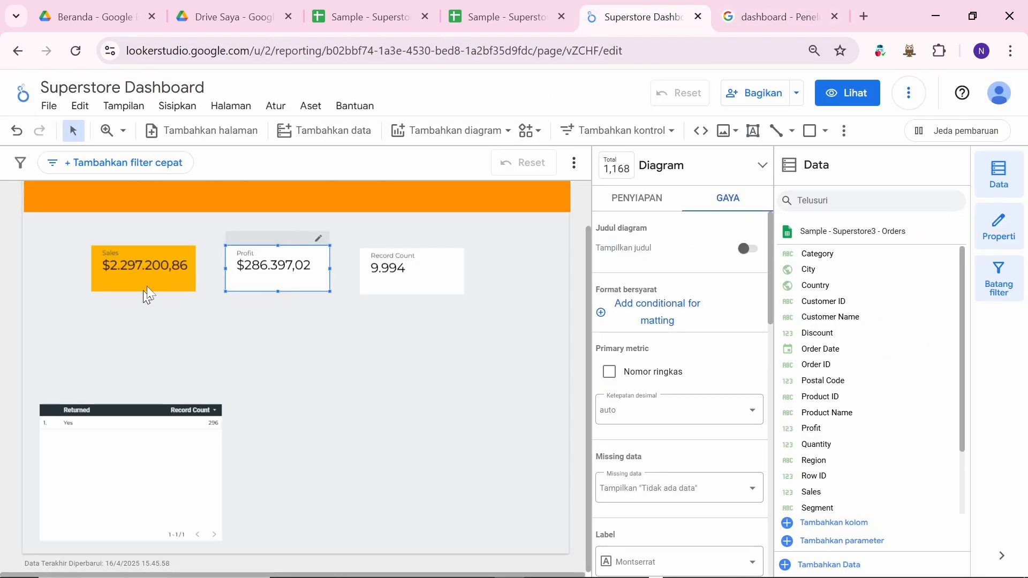
Step: Remove the Sales scorecard's yellow fill by setting its background to Transparan
{"action": "left_click", "coordinate": [148, 251]}
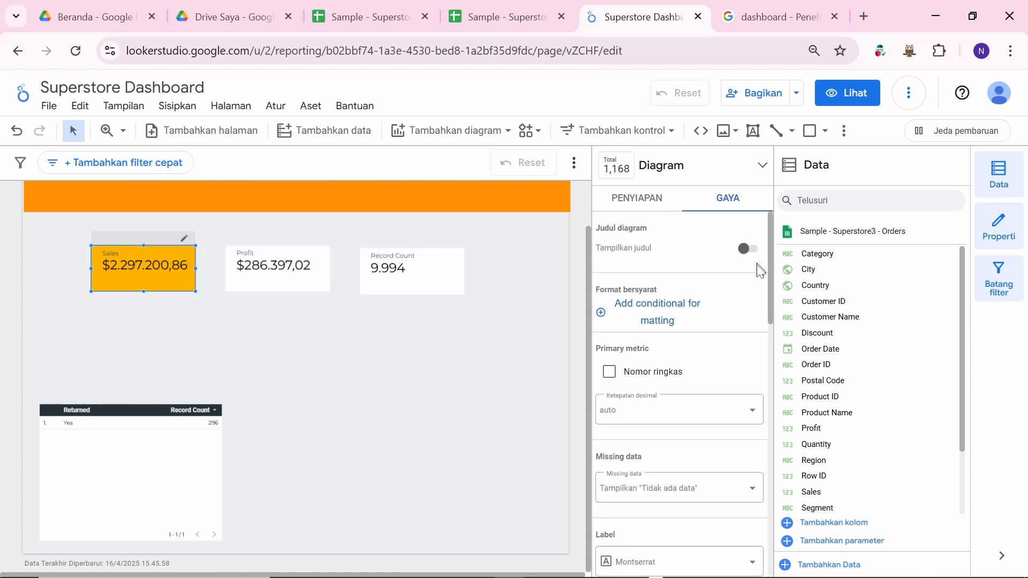
{"action": "scroll", "coordinate": [728, 300], "scroll_direction": "down", "scroll_amount": 10}
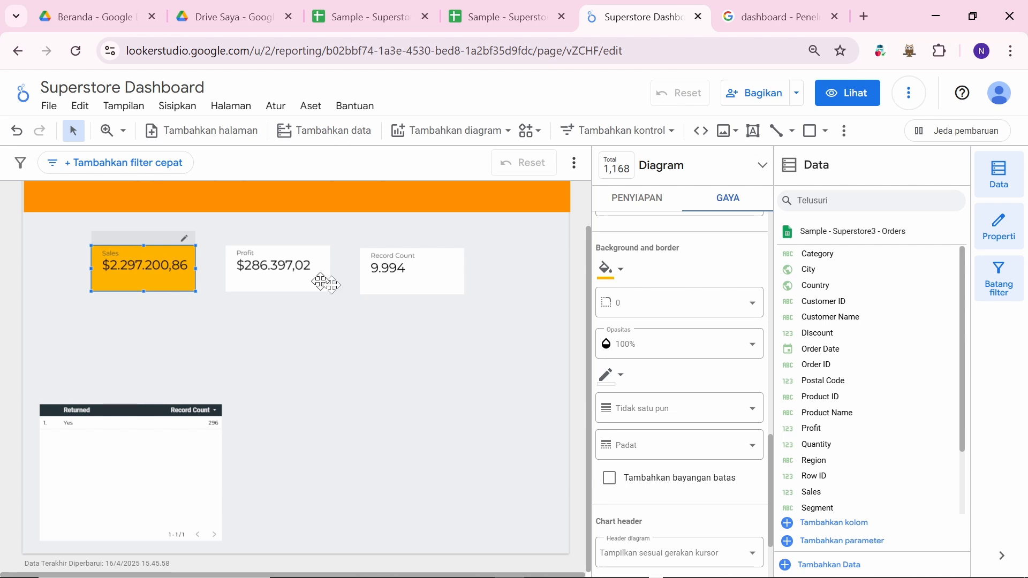
{"action": "left_click", "coordinate": [623, 275]}
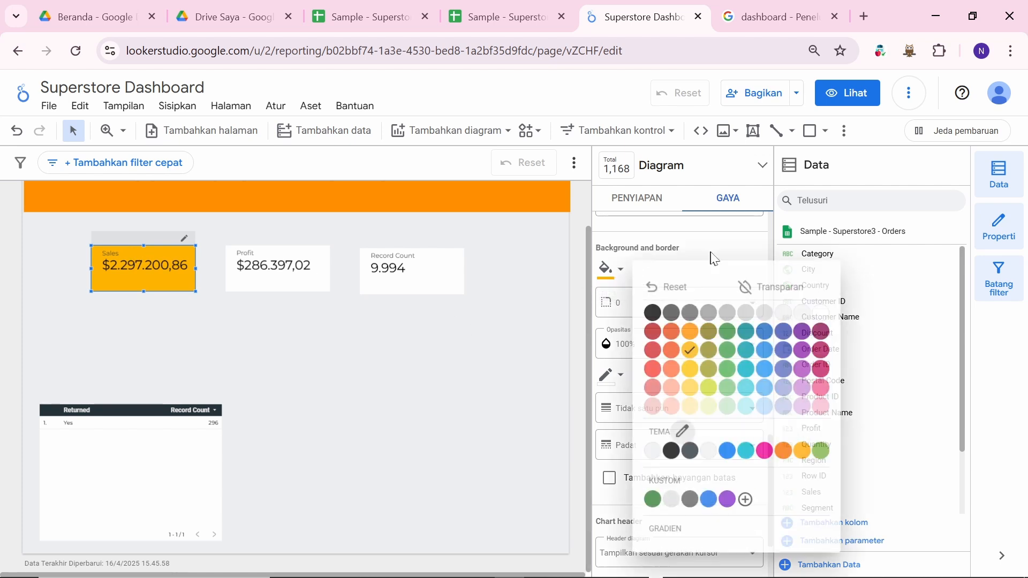
{"action": "left_click", "coordinate": [797, 288]}
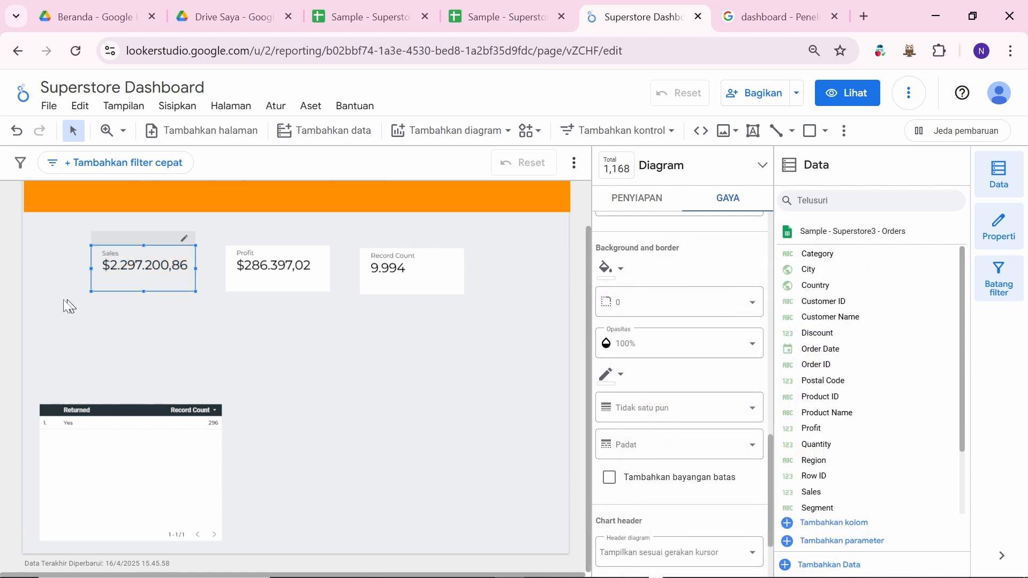
Step: Set the Profit scorecard's background to Transparan
{"action": "left_click", "coordinate": [270, 289]}
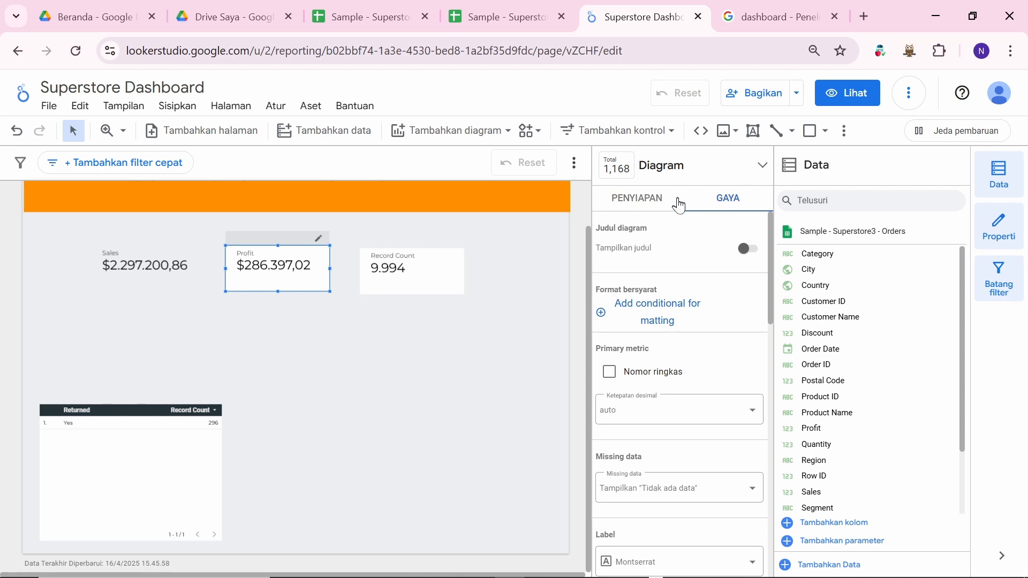
{"action": "scroll", "coordinate": [686, 319], "scroll_direction": "down", "scroll_amount": 10}
{"action": "scroll", "coordinate": [621, 276], "scroll_direction": "up", "scroll_amount": 1}
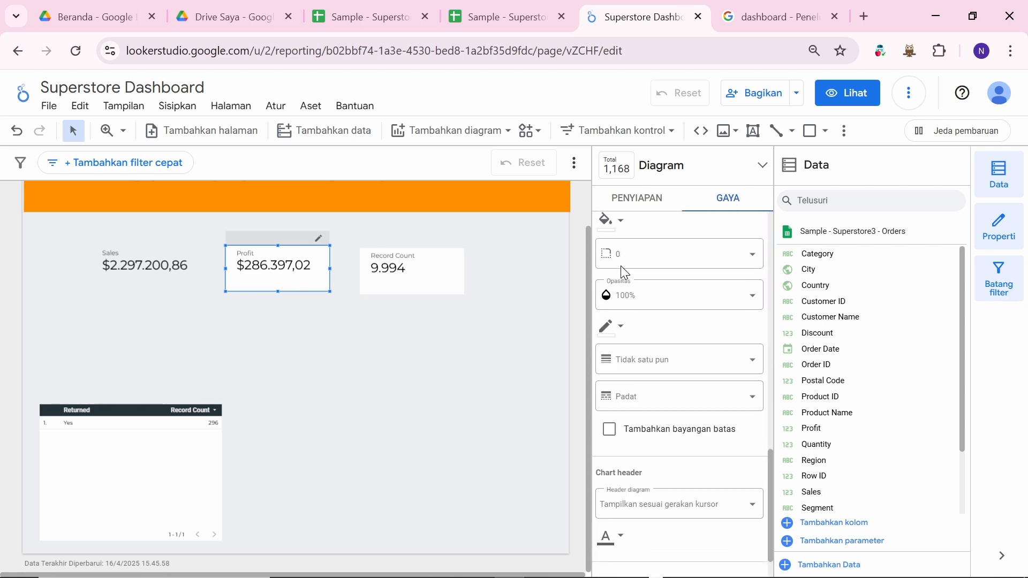
{"action": "scroll", "coordinate": [623, 273], "scroll_direction": "up", "scroll_amount": 3}
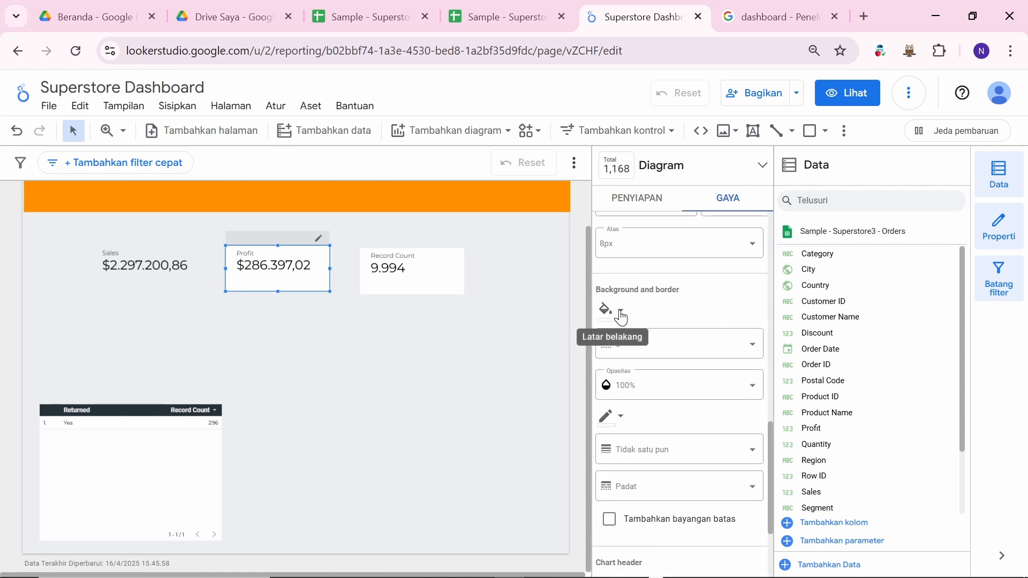
{"action": "left_click", "coordinate": [620, 313]}
{"action": "left_click", "coordinate": [761, 304]}
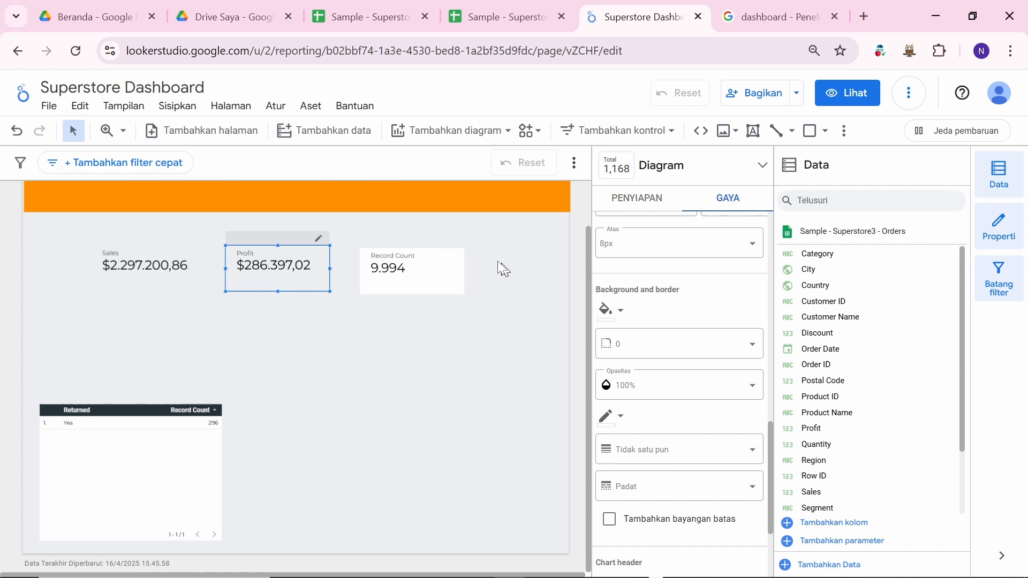
Step: Set the Record Count scorecard's background to Transparan
{"action": "left_click", "coordinate": [417, 266]}
{"action": "scroll", "coordinate": [689, 307], "scroll_direction": "down", "scroll_amount": 10}
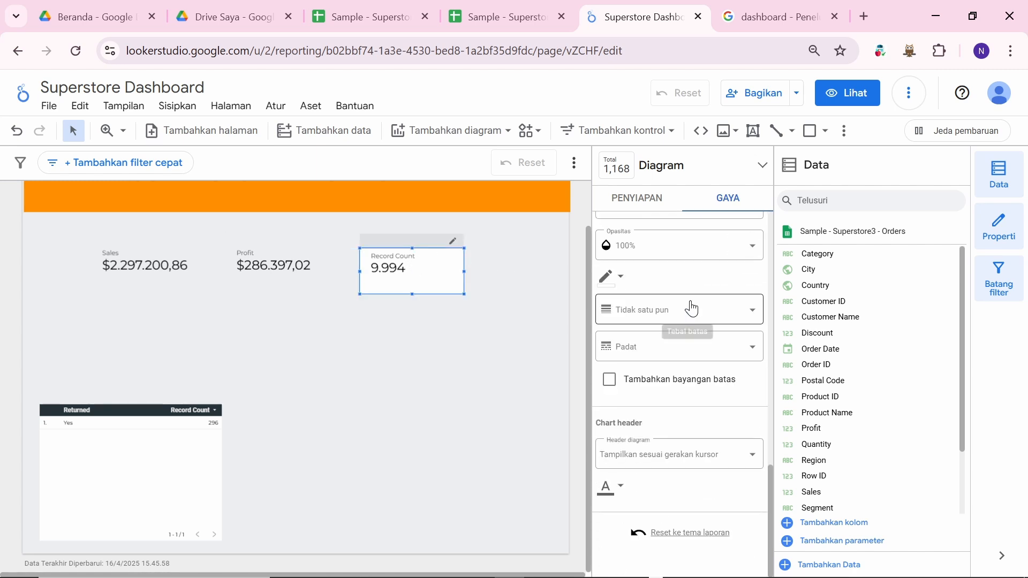
{"action": "scroll", "coordinate": [608, 287], "scroll_direction": "up", "scroll_amount": 6}
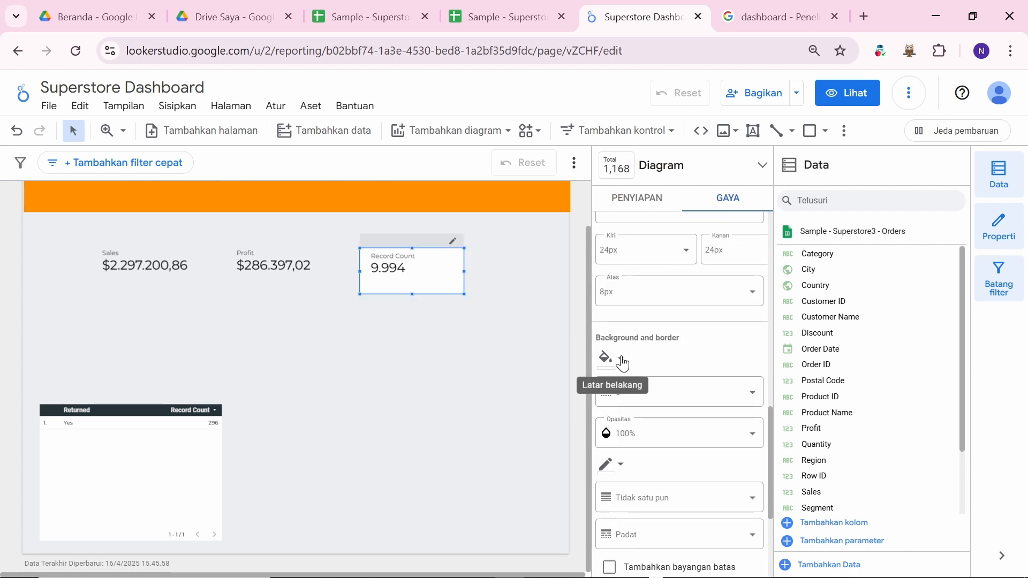
{"action": "left_click", "coordinate": [621, 362]}
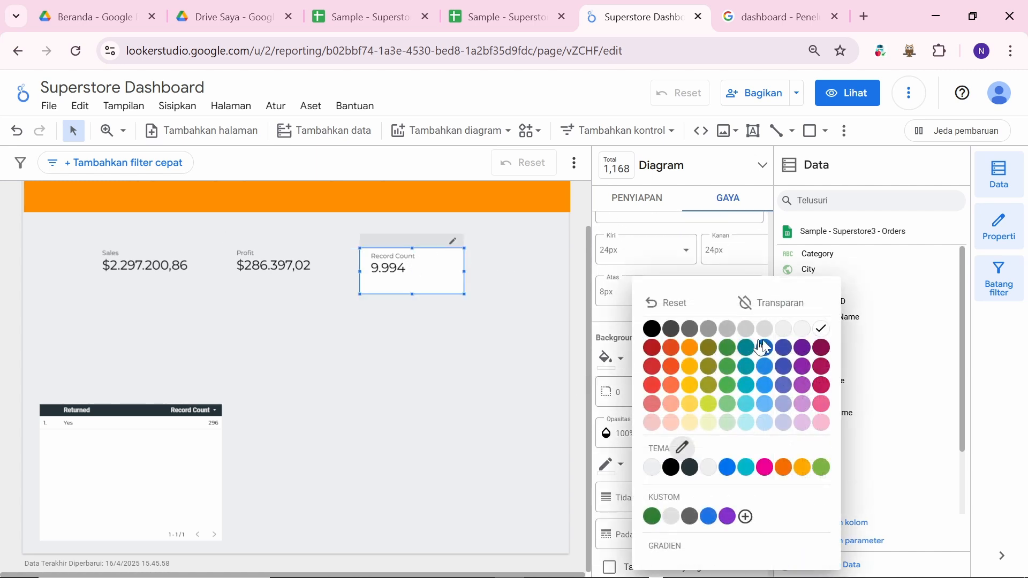
{"action": "left_click", "coordinate": [771, 303]}
{"action": "scroll", "coordinate": [653, 359], "scroll_direction": "up", "scroll_amount": 6}
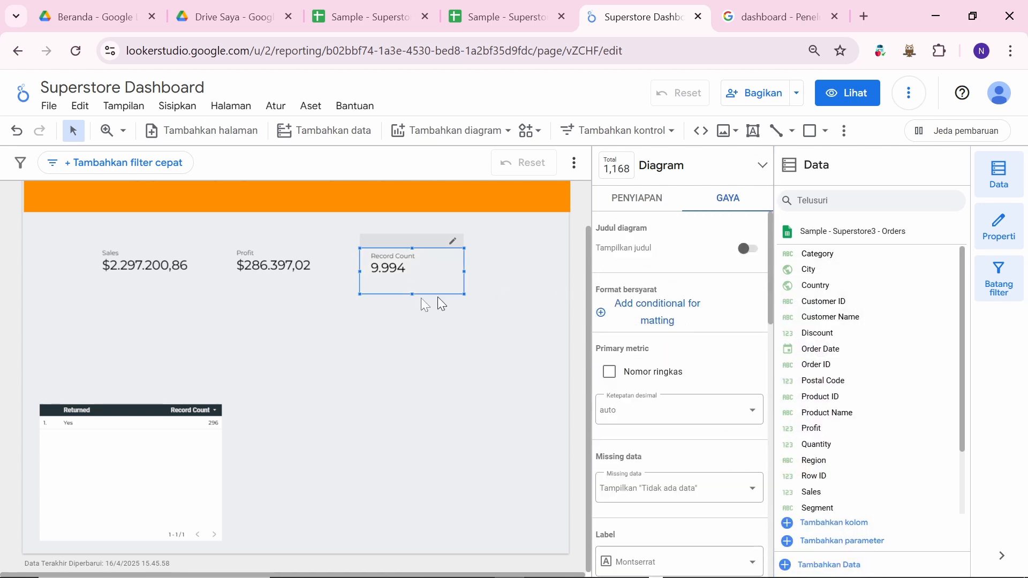
Step: Centre the Sales scorecard's column name, value and comparison text
{"action": "left_click", "coordinate": [409, 405]}
{"action": "left_click", "coordinate": [158, 249]}
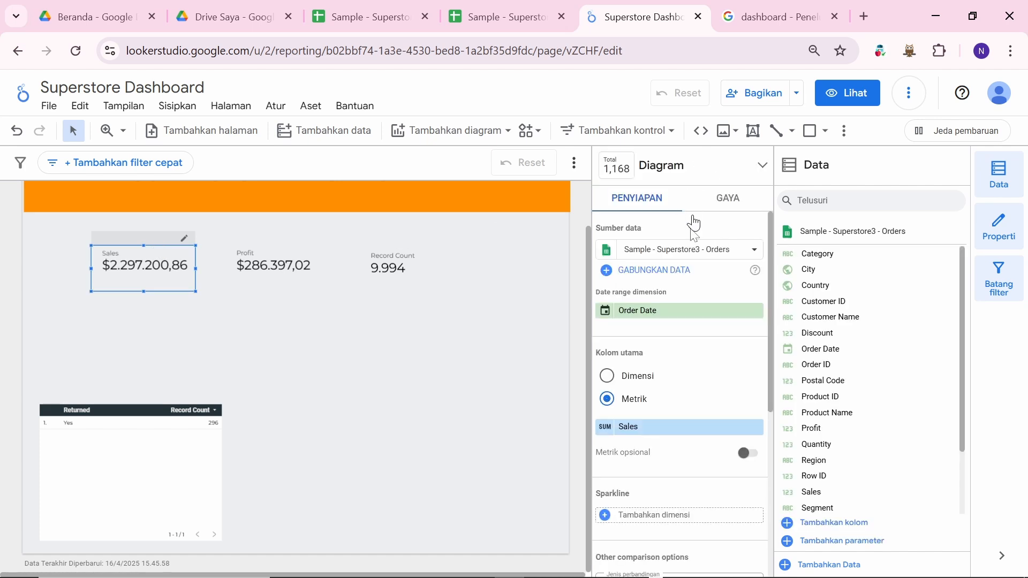
{"action": "scroll", "coordinate": [680, 324], "scroll_direction": "down", "scroll_amount": 3}
{"action": "scroll", "coordinate": [682, 324], "scroll_direction": "up", "scroll_amount": 3}
{"action": "left_click", "coordinate": [603, 427]}
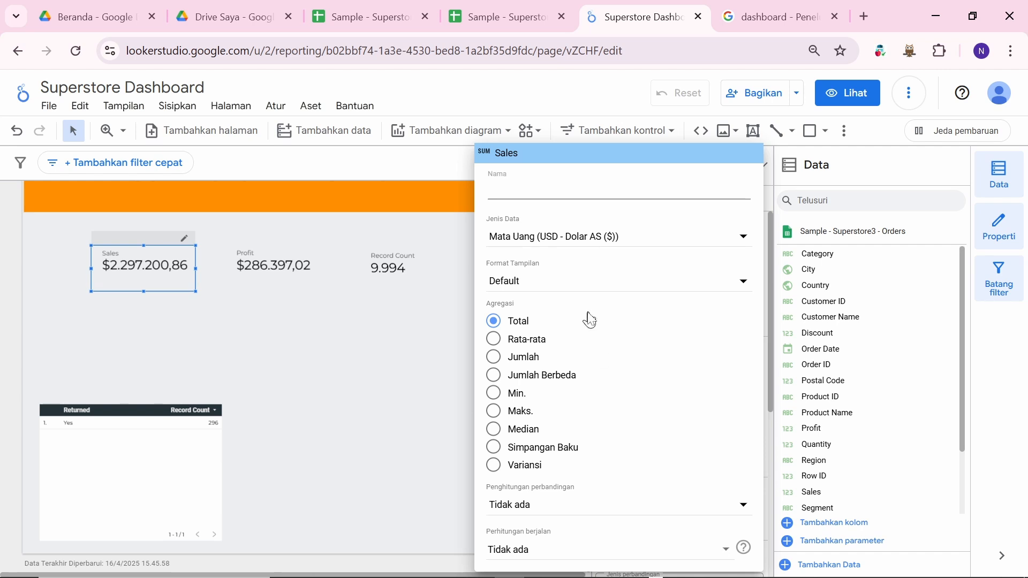
{"action": "left_click", "coordinate": [396, 346]}
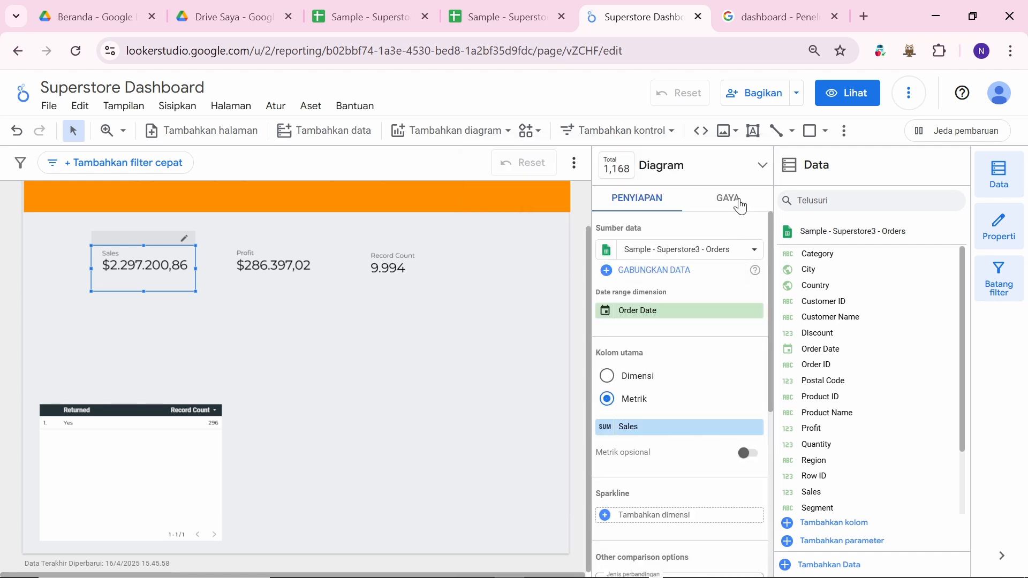
{"action": "left_click", "coordinate": [741, 206]}
{"action": "scroll", "coordinate": [688, 413], "scroll_direction": "down", "scroll_amount": 4}
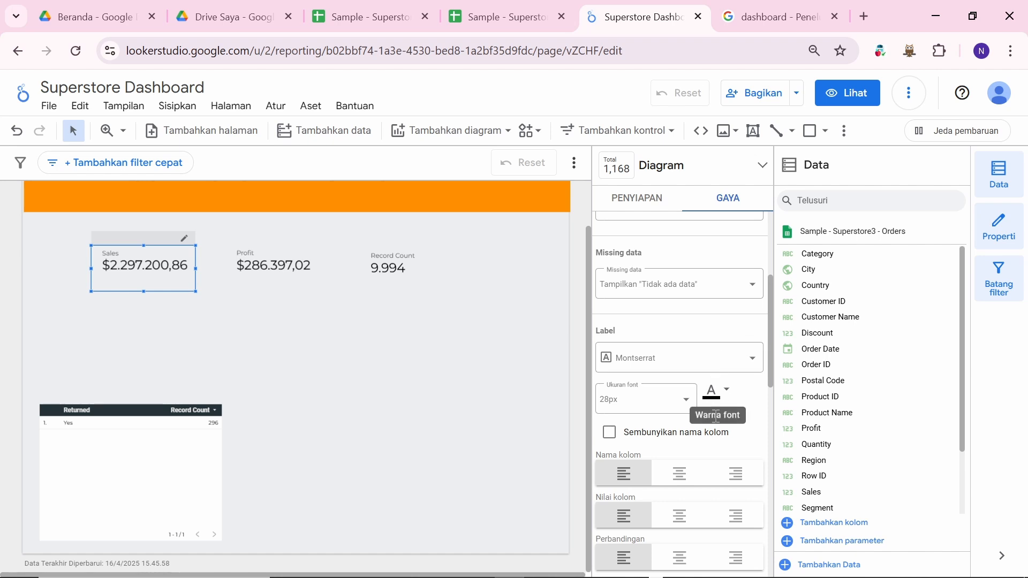
{"action": "scroll", "coordinate": [696, 428], "scroll_direction": "down", "scroll_amount": 1}
{"action": "left_click", "coordinate": [679, 429]}
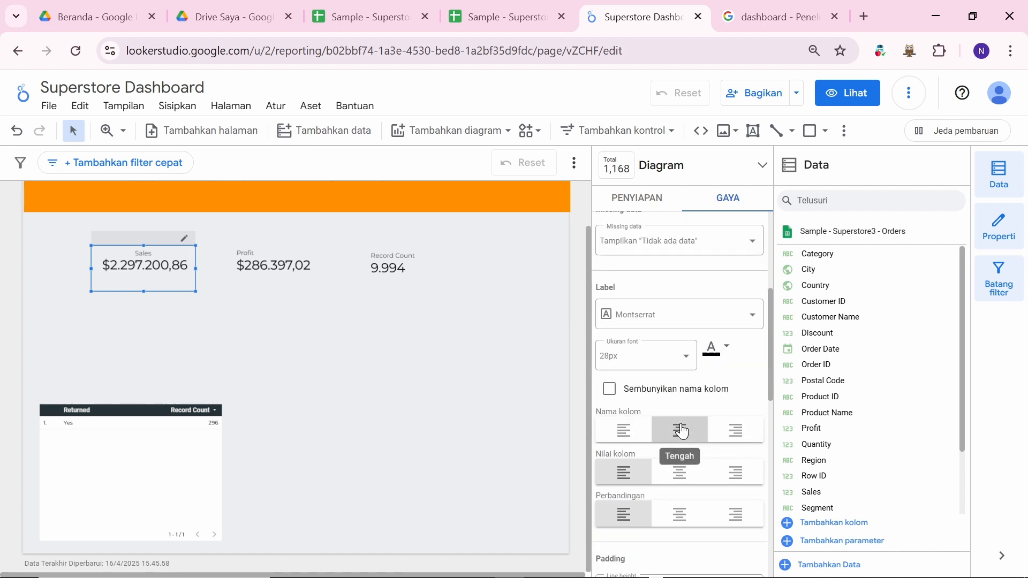
{"action": "left_click", "coordinate": [687, 477]}
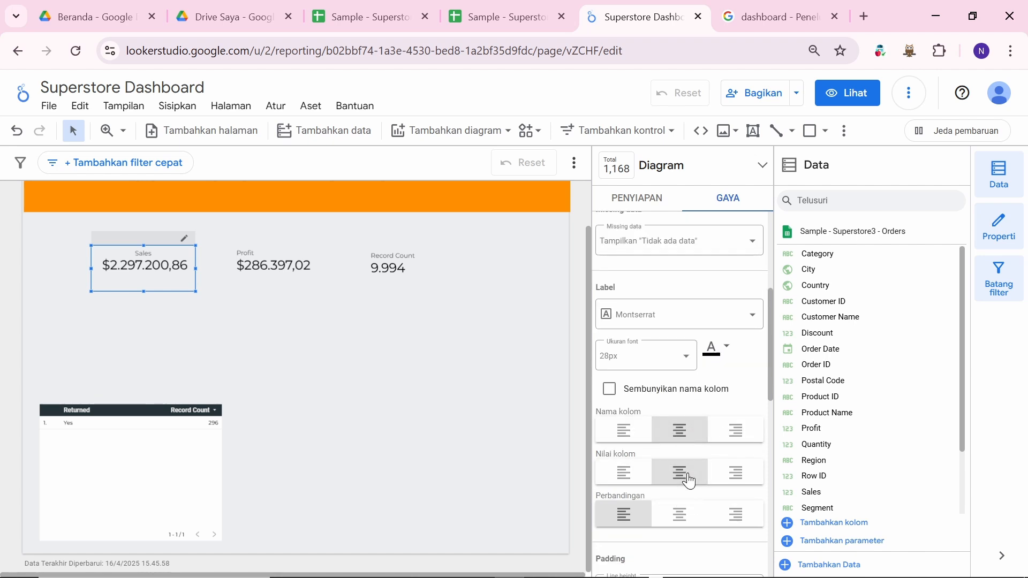
{"action": "left_click", "coordinate": [691, 513]}
Step: Centre the Profit scorecard's column name, value and comparison text
{"action": "left_click", "coordinate": [287, 278]}
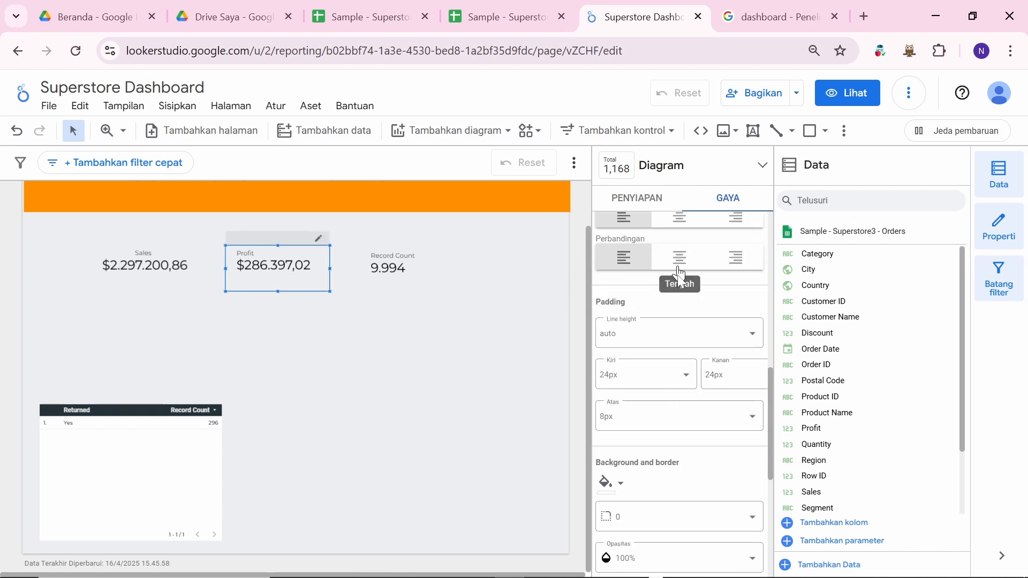
{"action": "scroll", "coordinate": [675, 321], "scroll_direction": "up", "scroll_amount": 3}
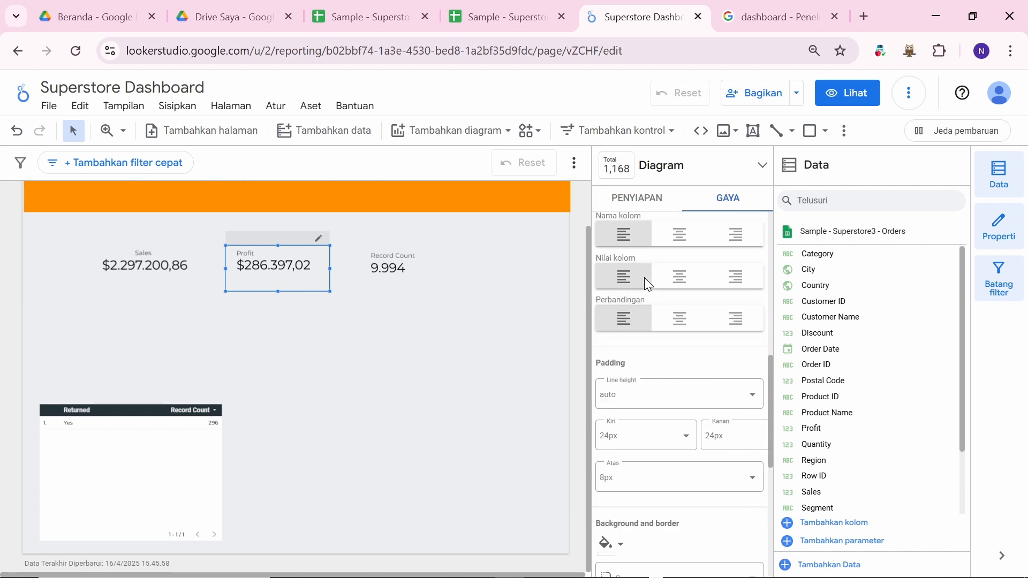
{"action": "left_click", "coordinate": [668, 271]}
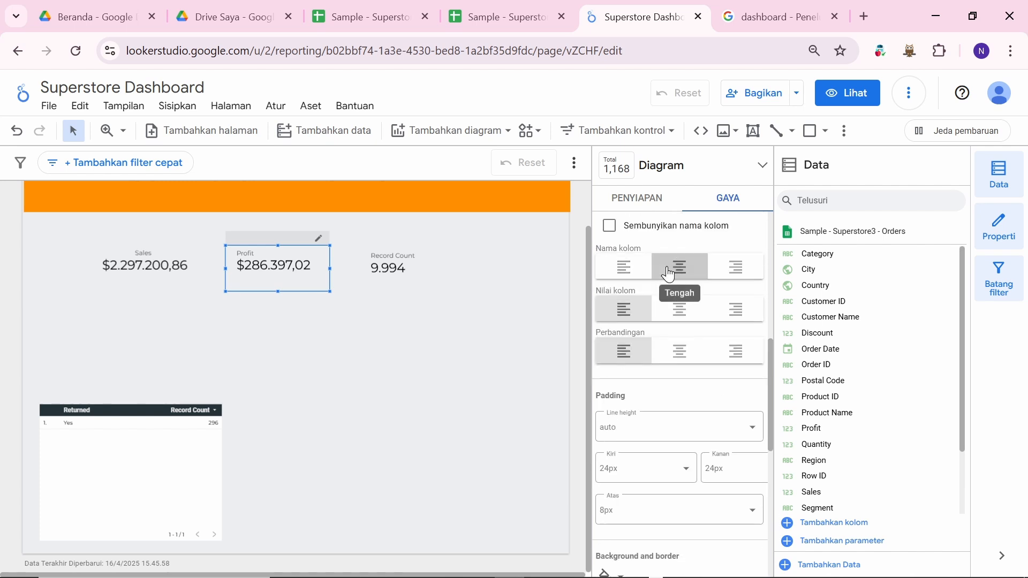
{"action": "left_click", "coordinate": [683, 309]}
{"action": "left_click", "coordinate": [691, 354]}
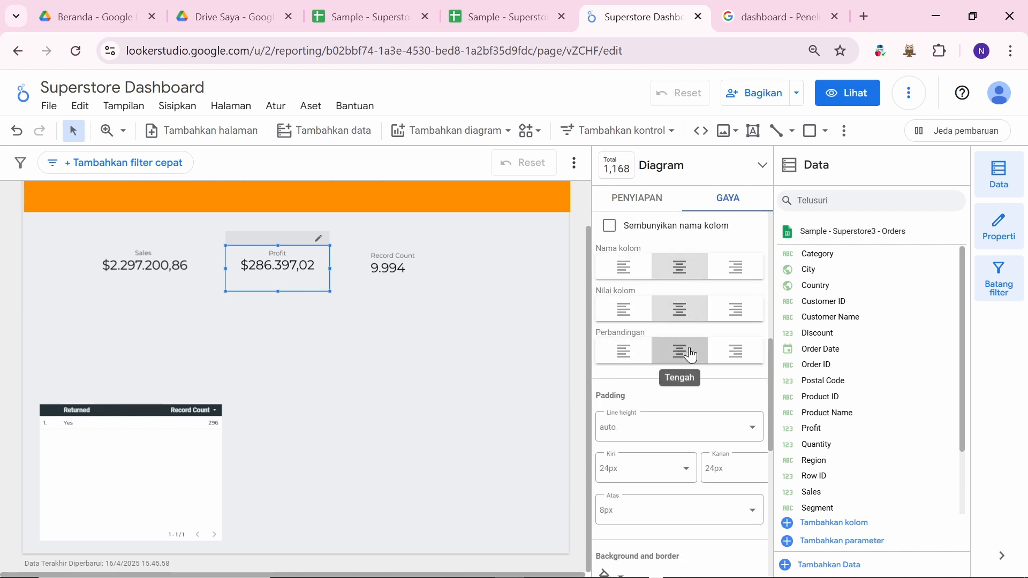
Step: Centre the Record Count scorecard's column name and value
{"action": "left_click", "coordinate": [402, 275]}
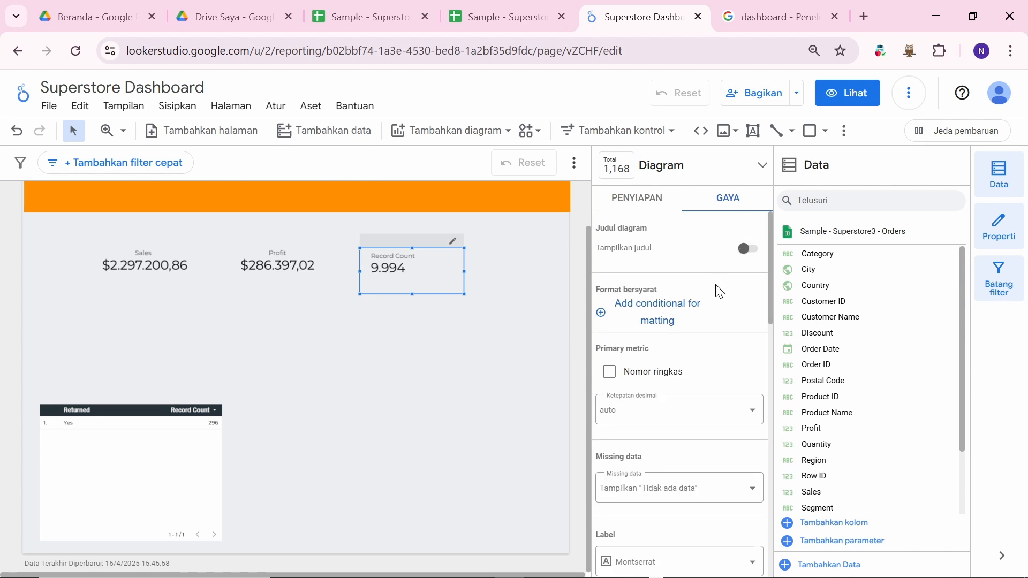
{"action": "scroll", "coordinate": [695, 343], "scroll_direction": "down", "scroll_amount": 1}
{"action": "scroll", "coordinate": [695, 342], "scroll_direction": "up", "scroll_amount": 1}
{"action": "scroll", "coordinate": [654, 346], "scroll_direction": "down", "scroll_amount": 1}
{"action": "scroll", "coordinate": [658, 351], "scroll_direction": "up", "scroll_amount": 1}
{"action": "left_click", "coordinate": [632, 202]}
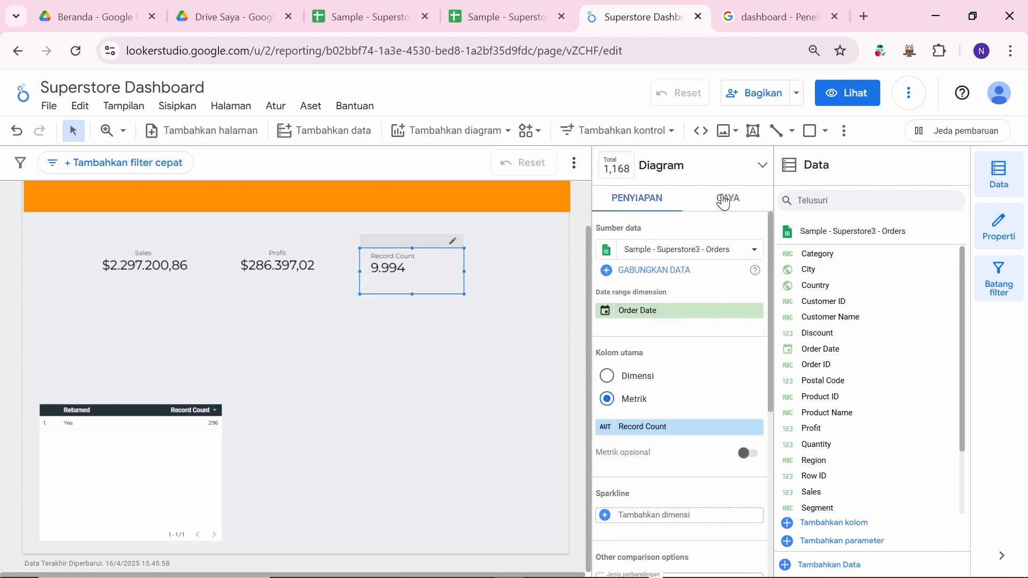
{"action": "left_click", "coordinate": [724, 203]}
{"action": "scroll", "coordinate": [683, 424], "scroll_direction": "down", "scroll_amount": 5}
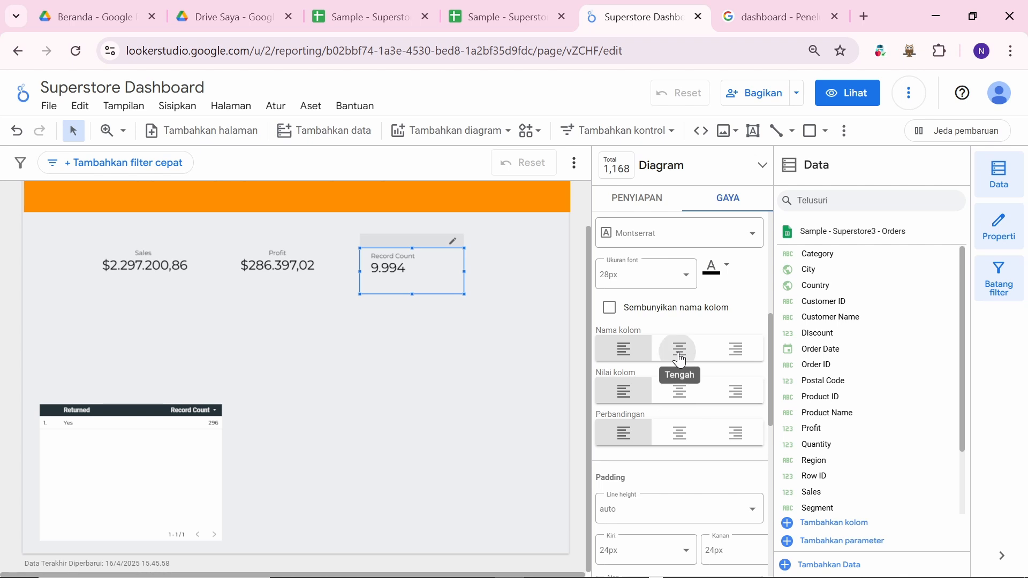
{"action": "left_click", "coordinate": [680, 358]}
{"action": "left_click", "coordinate": [680, 390]}
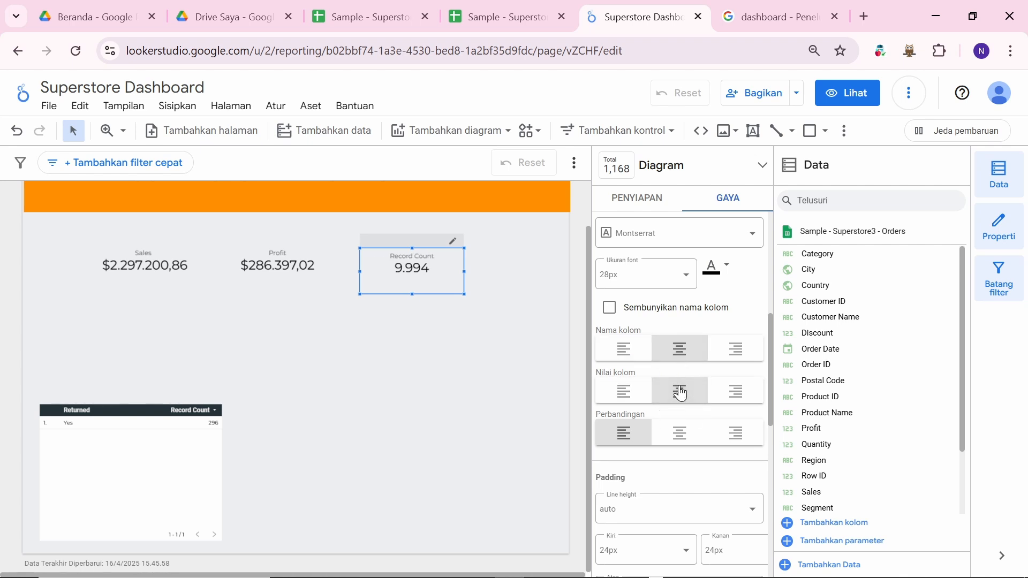
Step: Centre Record Count's comparison text and set its label font to Impact
{"action": "left_click", "coordinate": [680, 431]}
{"action": "scroll", "coordinate": [658, 284], "scroll_direction": "up", "scroll_amount": 2}
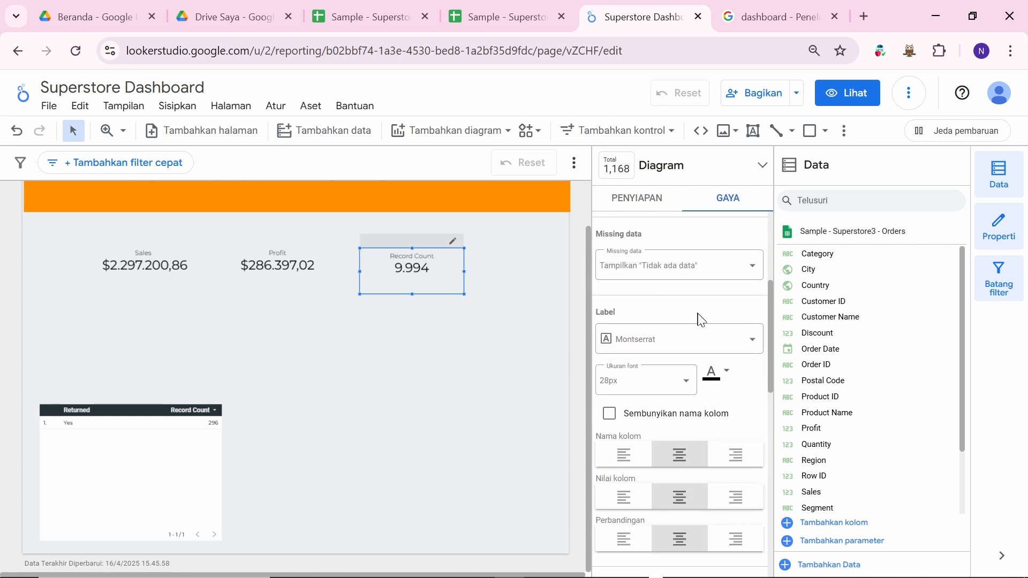
{"action": "left_click", "coordinate": [742, 346]}
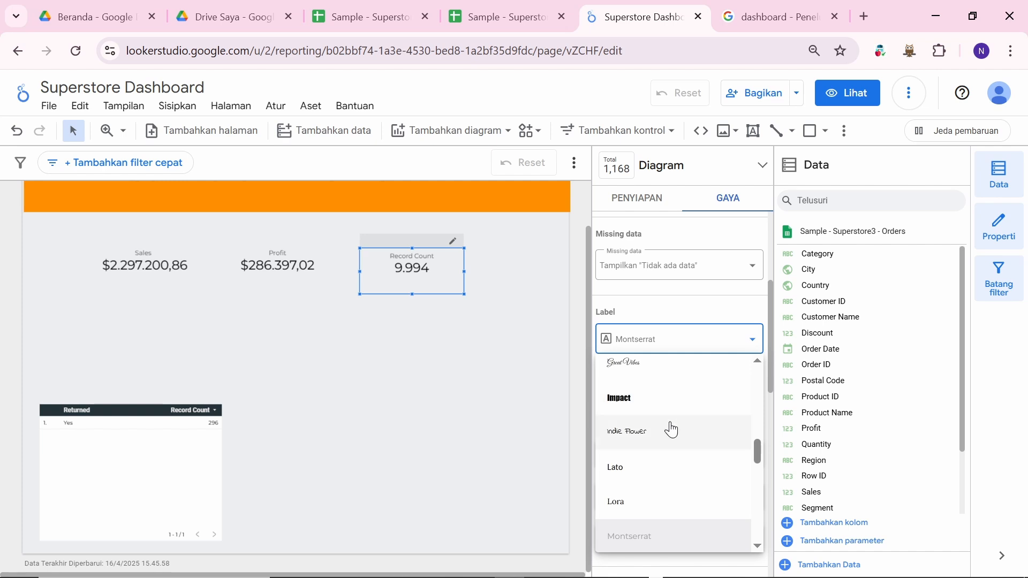
{"action": "scroll", "coordinate": [664, 442], "scroll_direction": "up", "scroll_amount": 10}
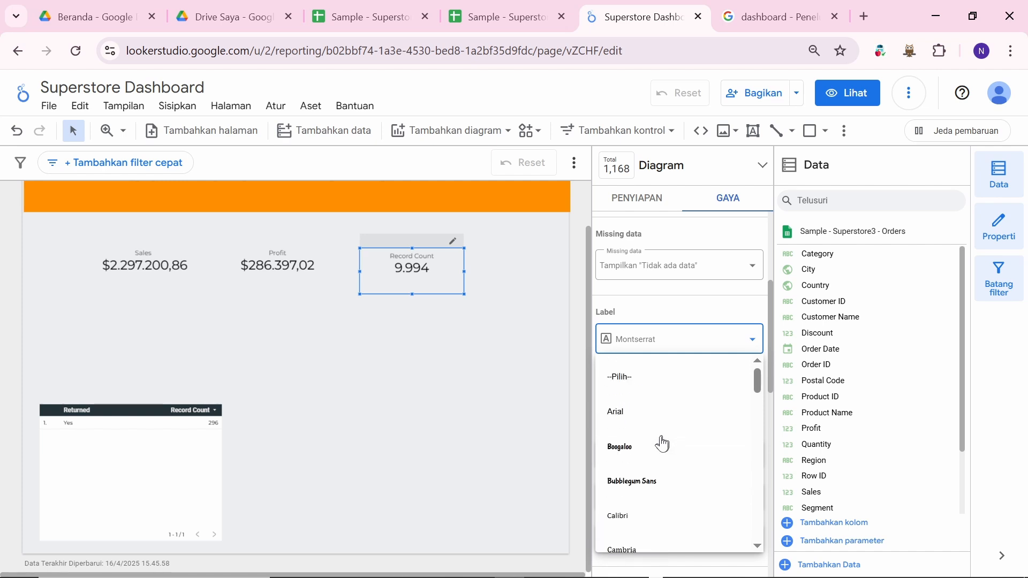
{"action": "scroll", "coordinate": [662, 443], "scroll_direction": "down", "scroll_amount": 10}
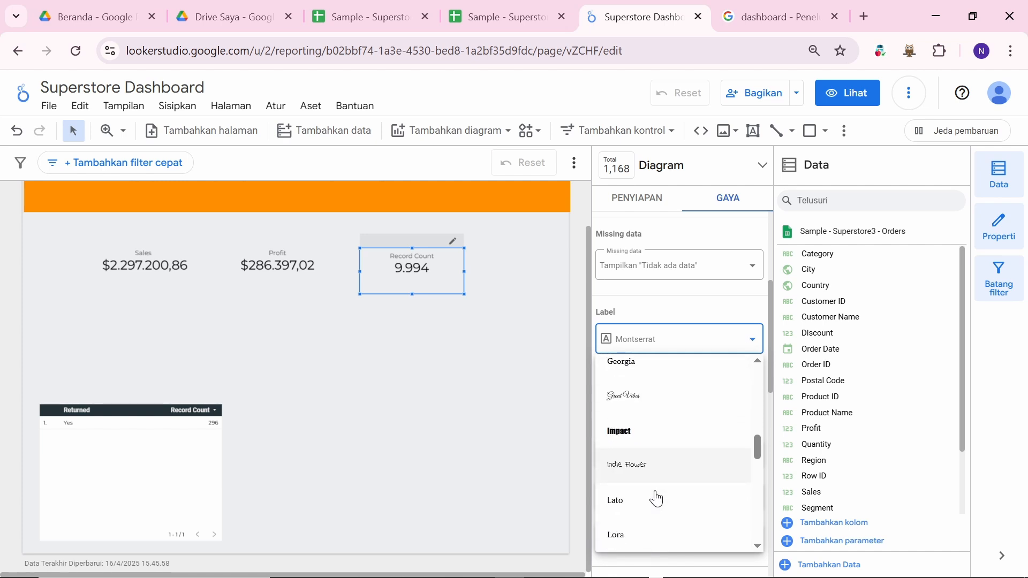
{"action": "left_click", "coordinate": [640, 439]}
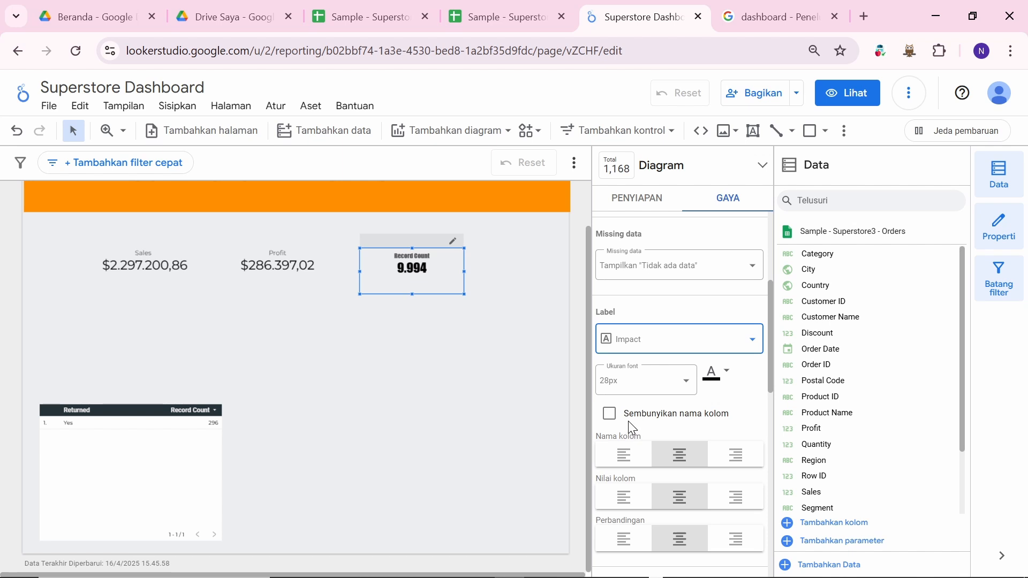
Step: Set the Profit scorecard's label font to Impact
{"action": "left_click", "coordinate": [279, 264]}
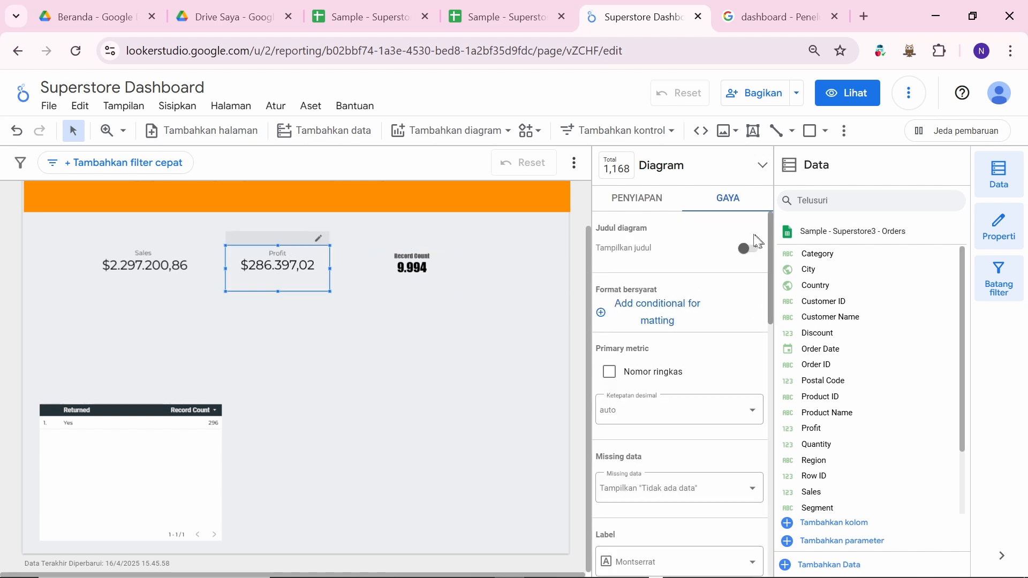
{"action": "scroll", "coordinate": [702, 377], "scroll_direction": "down", "scroll_amount": 4}
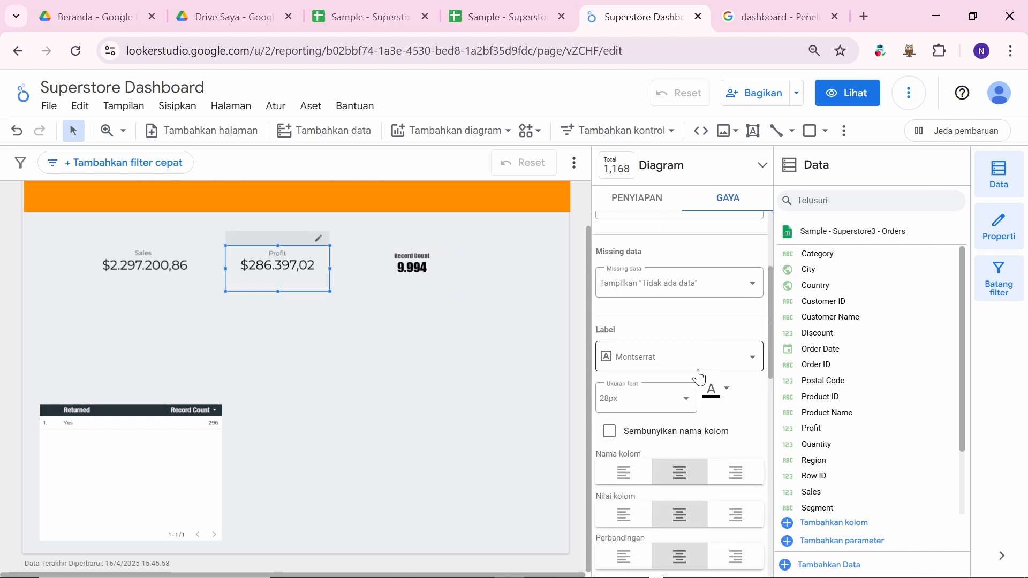
{"action": "left_click", "coordinate": [751, 342]}
{"action": "left_click", "coordinate": [650, 397]}
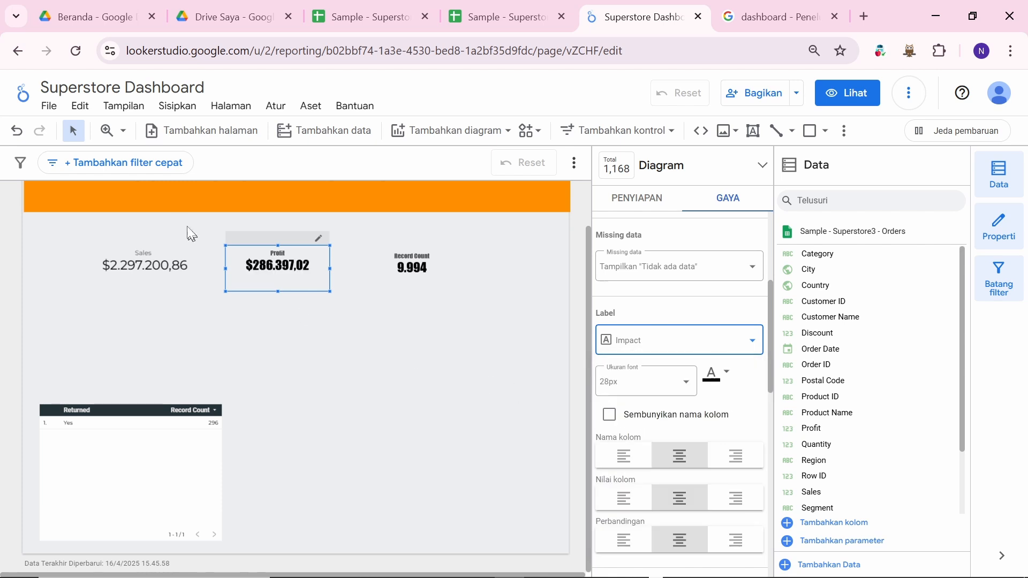
Step: Set the Sales scorecard's label font to Impact
{"action": "left_click", "coordinate": [153, 252]}
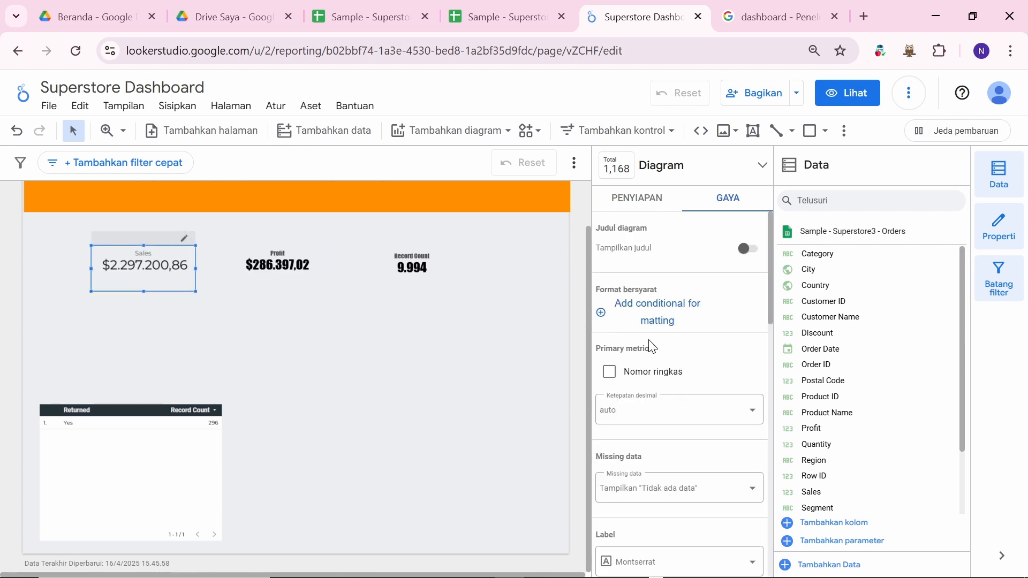
{"action": "scroll", "coordinate": [672, 404], "scroll_direction": "down", "scroll_amount": 3}
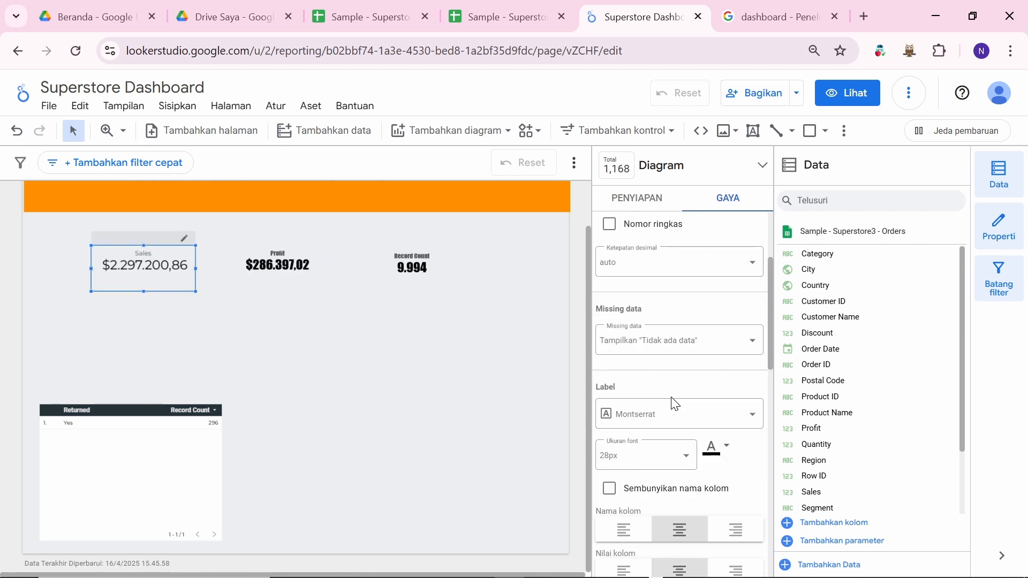
{"action": "left_click", "coordinate": [701, 415]}
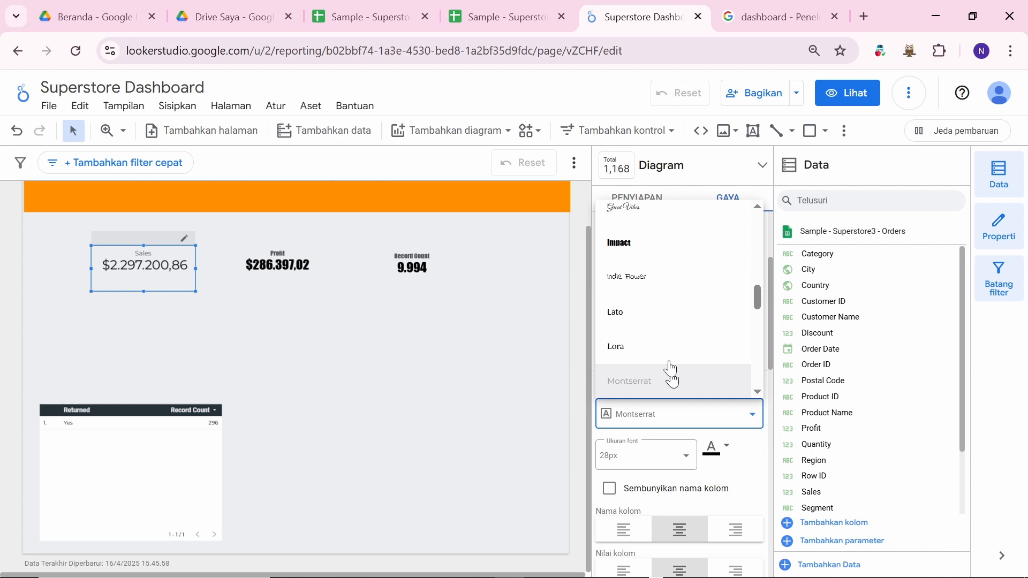
{"action": "left_click", "coordinate": [651, 242]}
{"action": "left_click", "coordinate": [416, 319]}
{"action": "scroll", "coordinate": [415, 320], "scroll_direction": "up", "scroll_amount": 2}
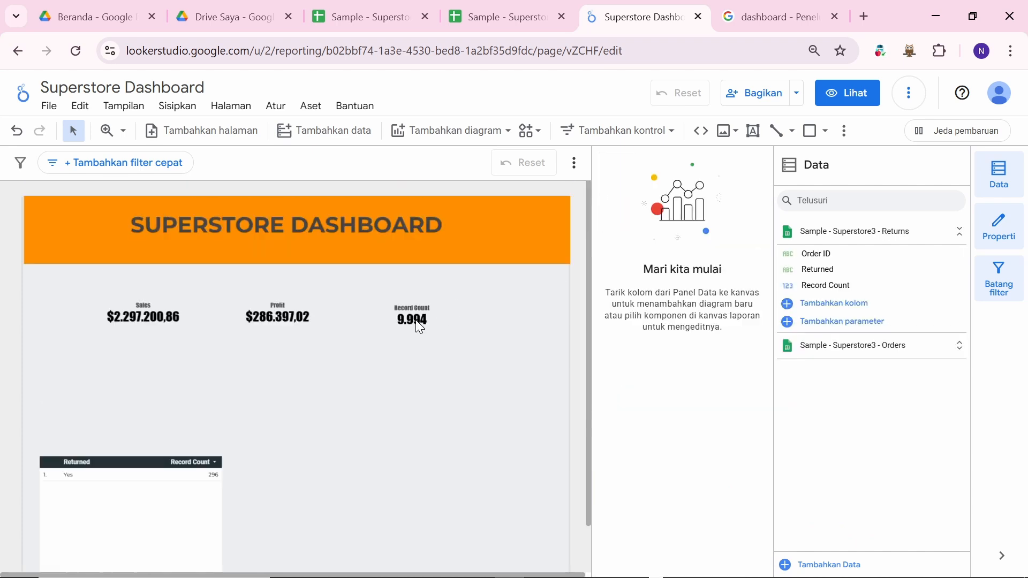
{"action": "left_click_drag", "start_coordinate": [313, 324], "coordinate": [332, 324]}
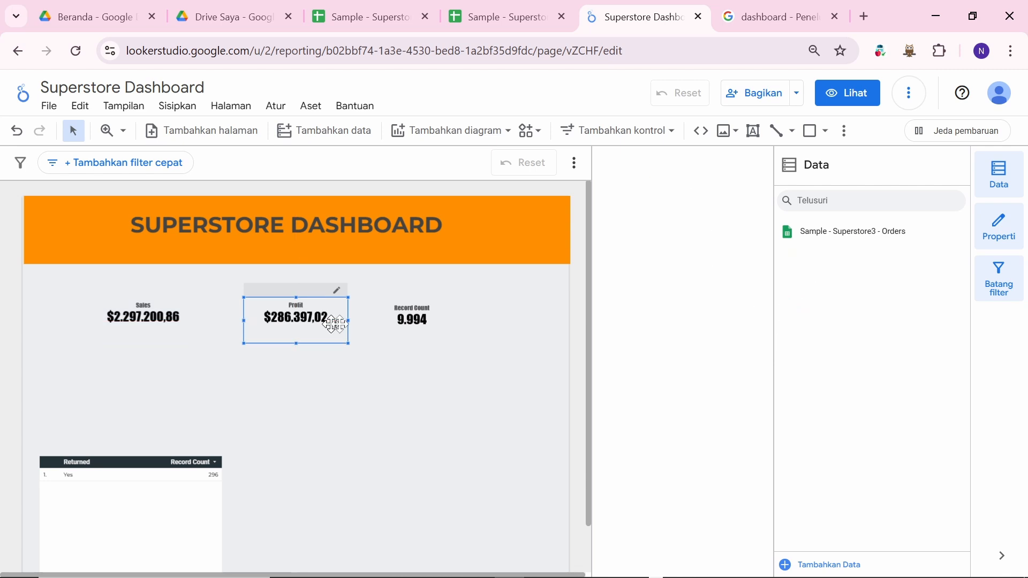
{"action": "left_click_drag", "start_coordinate": [420, 324], "coordinate": [425, 324]}
{"action": "left_click", "coordinate": [152, 317]}
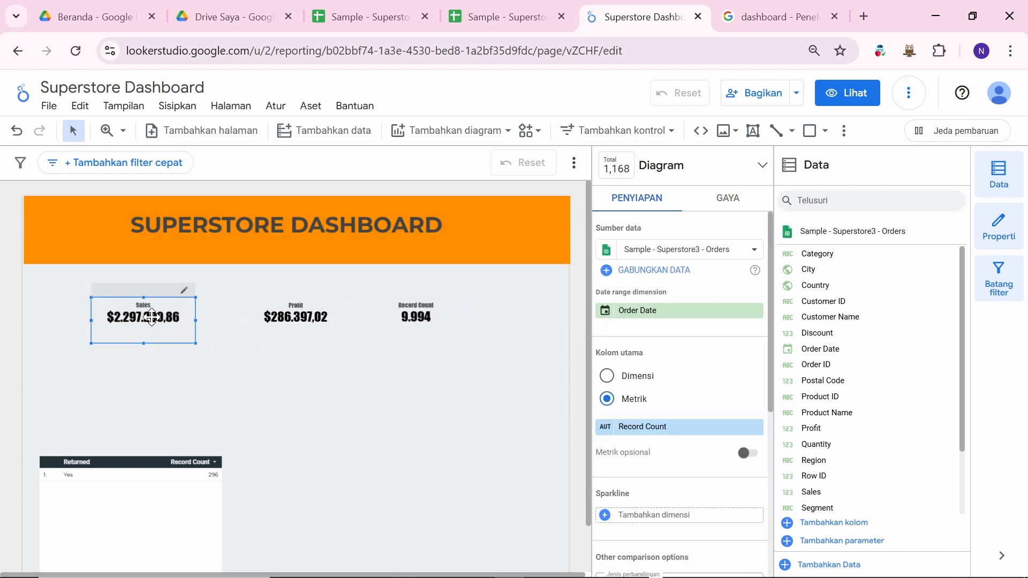
{"action": "mouse_move", "coordinate": [152, 317]}
{"action": "left_mouse_down"}
{"action": "mouse_move", "coordinate": [169, 317]}
{"action": "mouse_move", "coordinate": [141, 316]}
{"action": "left_mouse_up"}
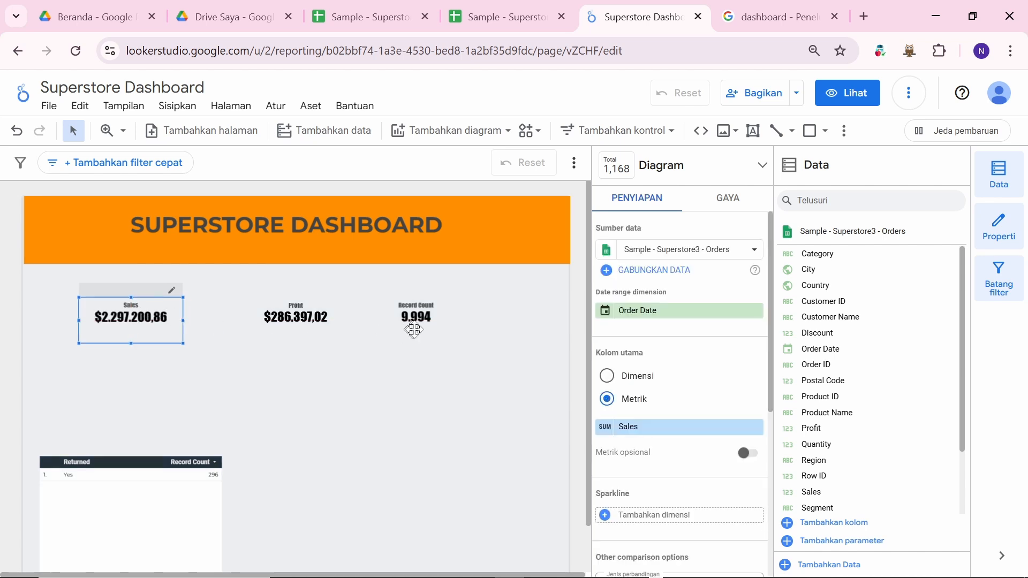
{"action": "left_click_drag", "start_coordinate": [413, 330], "coordinate": [461, 327]}
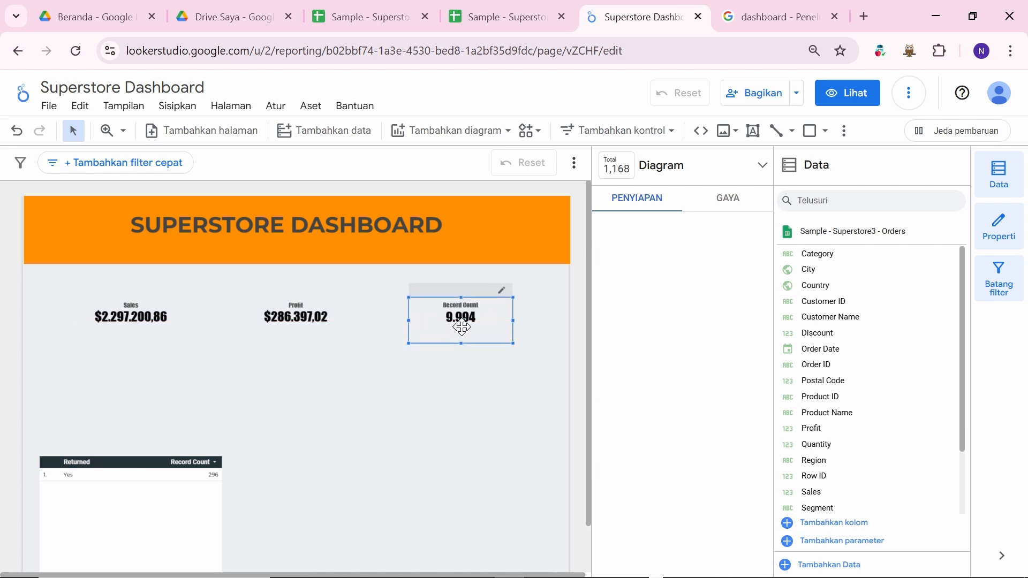
{"action": "left_click", "coordinate": [423, 390]}
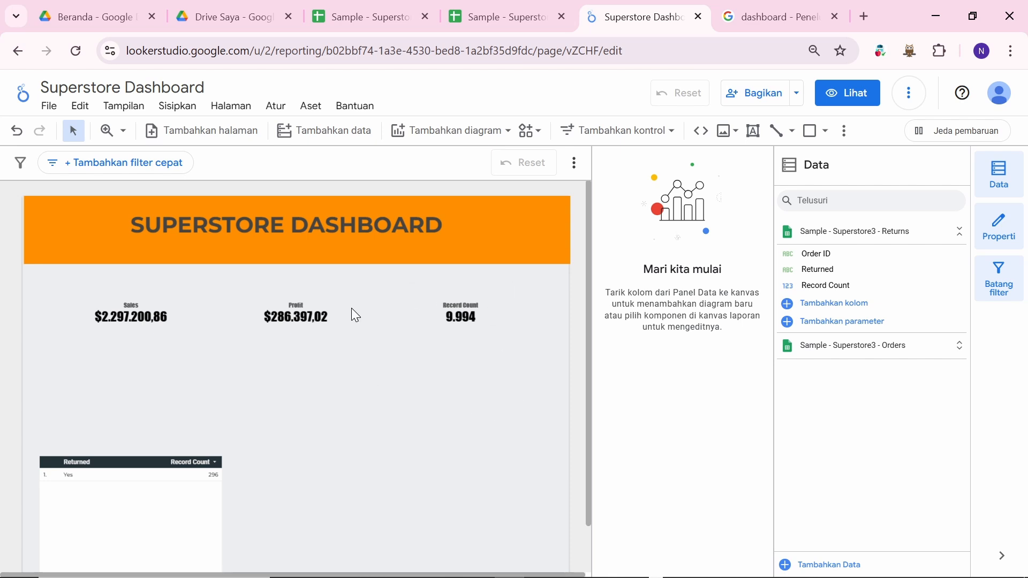
{"action": "left_click", "coordinate": [452, 332]}
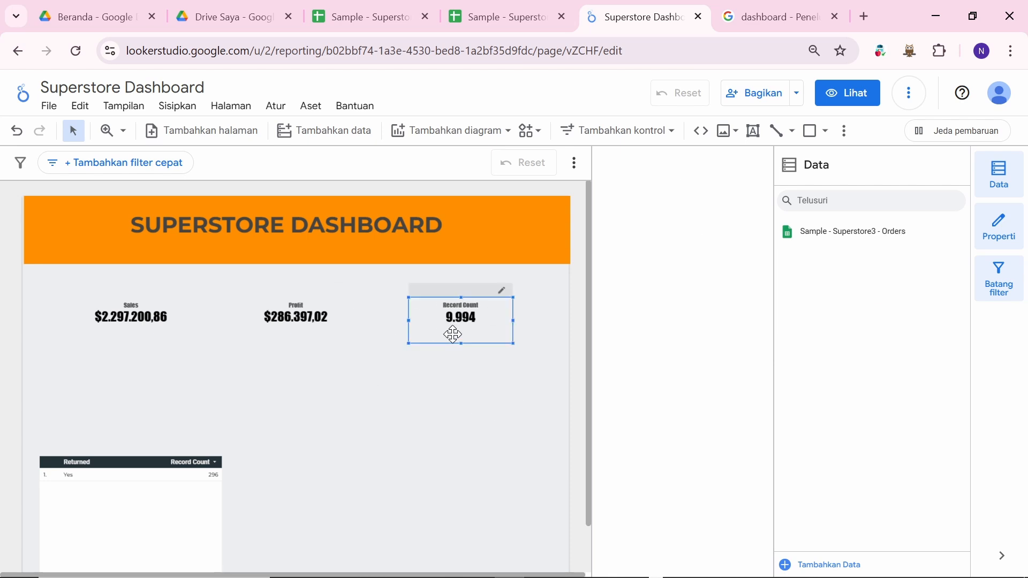
{"action": "left_click", "coordinate": [392, 383]}
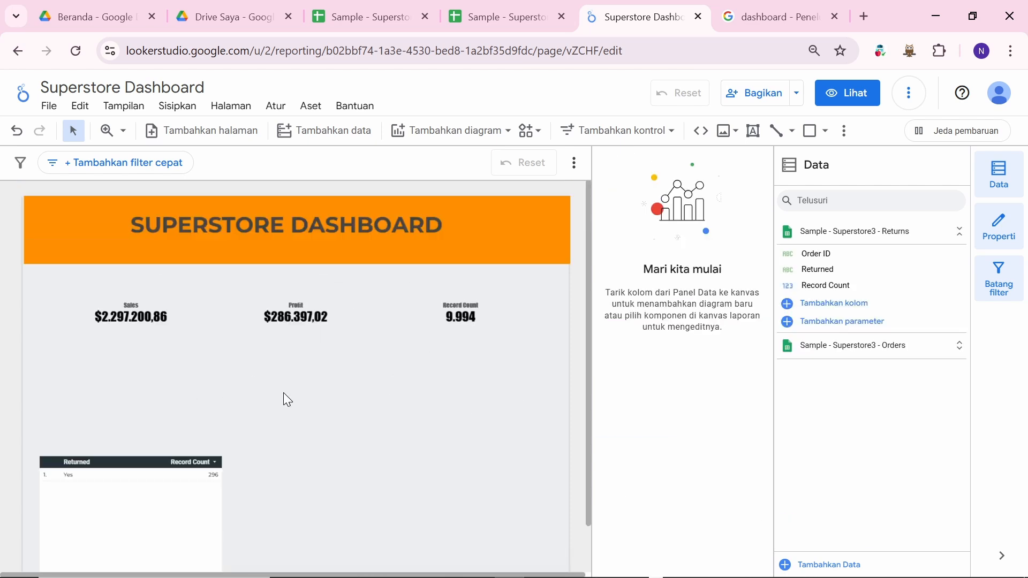
{"action": "scroll", "coordinate": [371, 403], "scroll_direction": "down", "scroll_amount": 1}
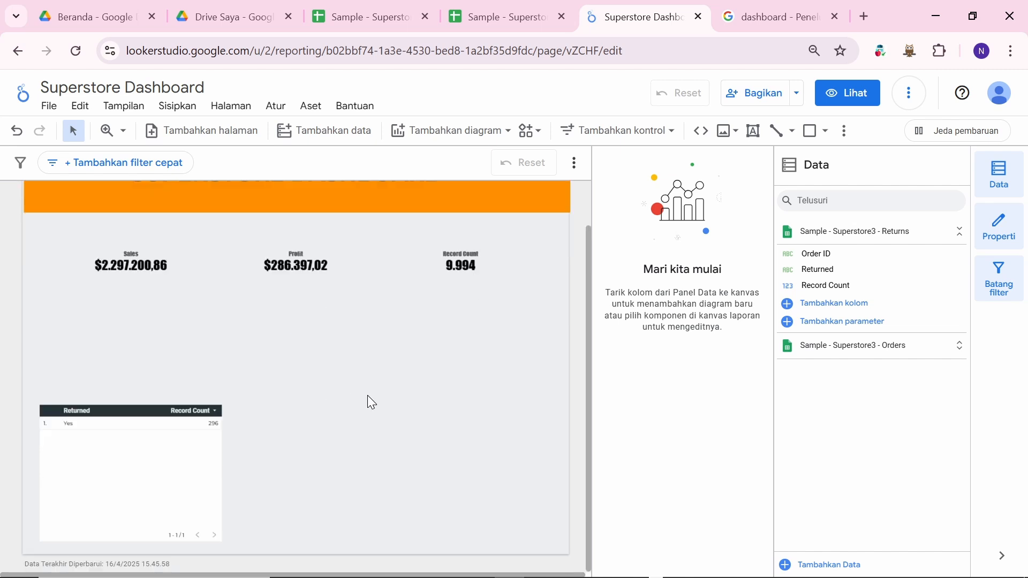
{"action": "scroll", "coordinate": [367, 395], "scroll_direction": "up", "scroll_amount": 1}
{"action": "scroll", "coordinate": [367, 395], "scroll_direction": "down", "scroll_amount": 1}
{"action": "scroll", "coordinate": [368, 395], "scroll_direction": "up", "scroll_amount": 1}
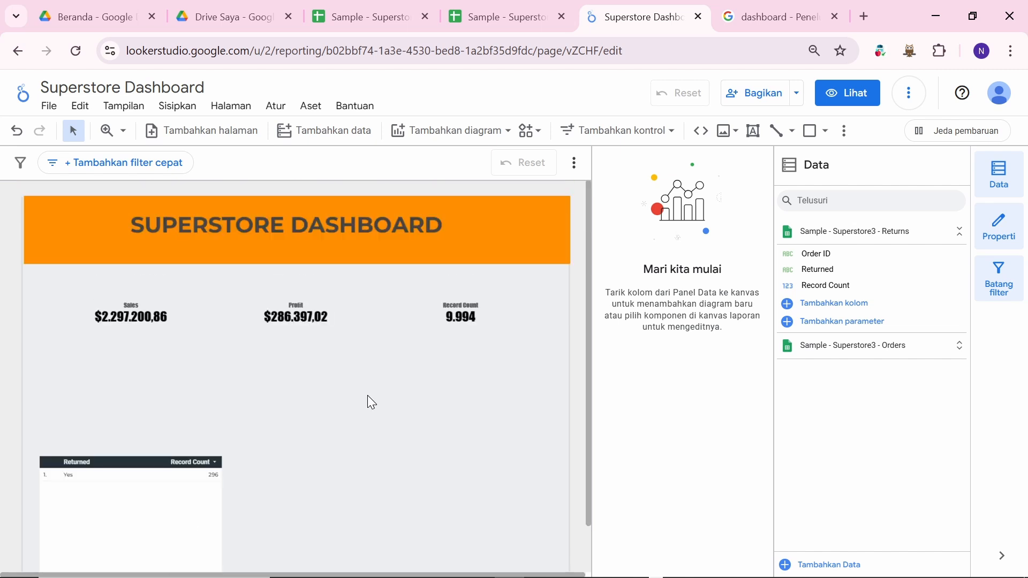
{"action": "scroll", "coordinate": [418, 424], "scroll_direction": "down", "scroll_amount": 1}
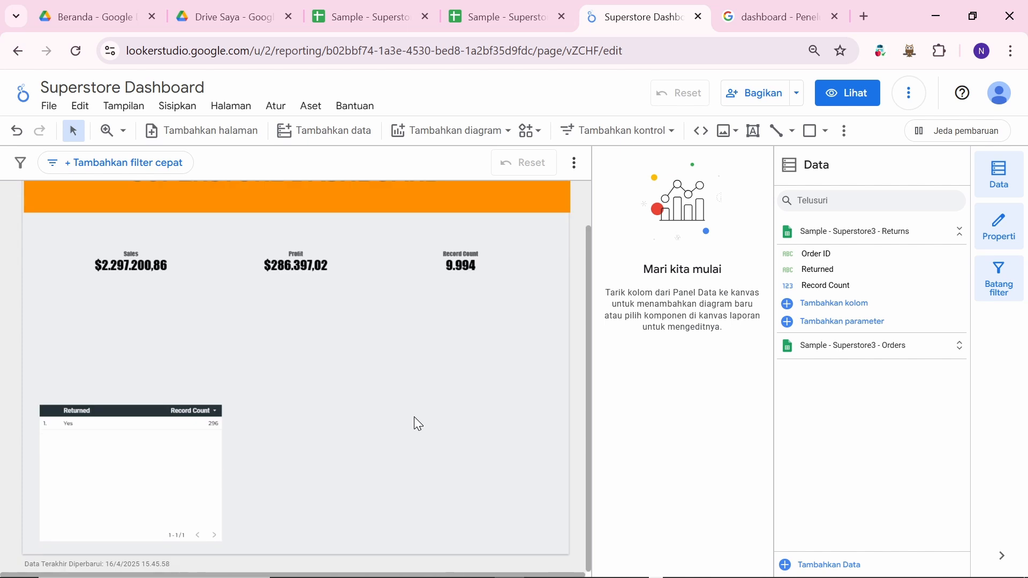
{"action": "scroll", "coordinate": [266, 399], "scroll_direction": "up", "scroll_amount": 1}
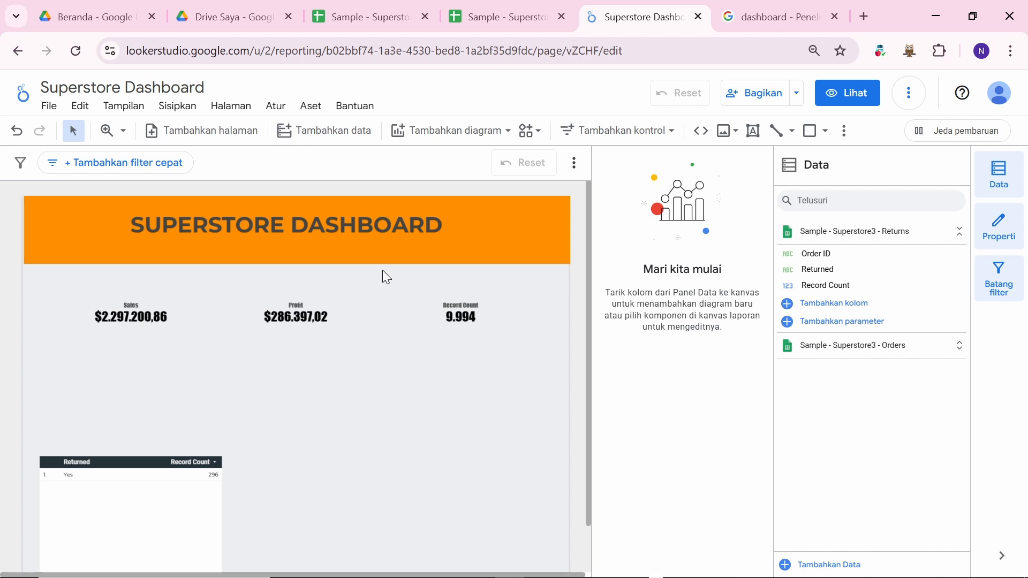
Step: Drag the Returned table up under the scorecards, then browse the Tambahkan diagram chart gallery
{"action": "left_click", "coordinate": [100, 493]}
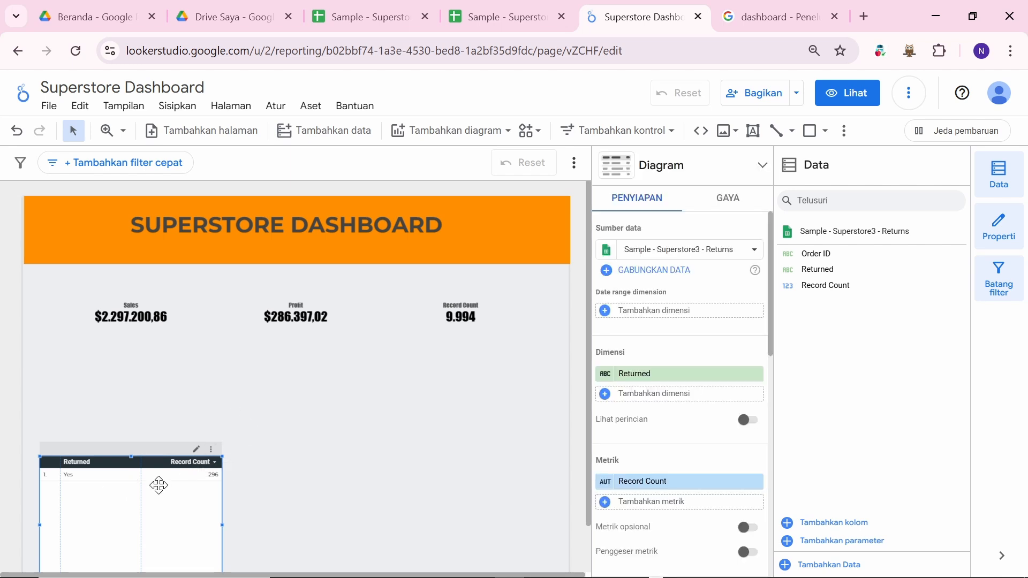
{"action": "left_click_drag", "start_coordinate": [159, 485], "coordinate": [159, 402]}
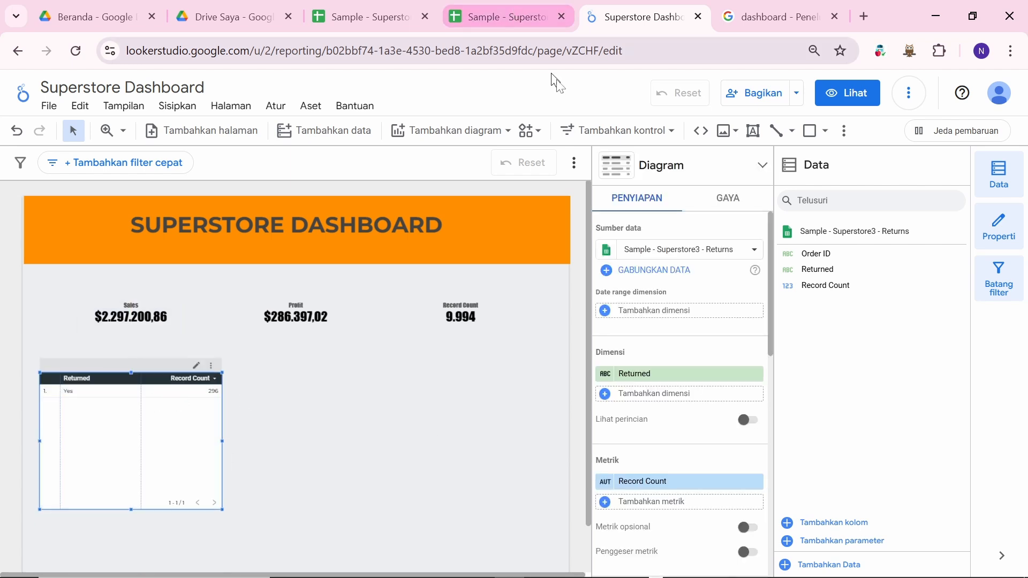
{"action": "left_click", "coordinate": [470, 137]}
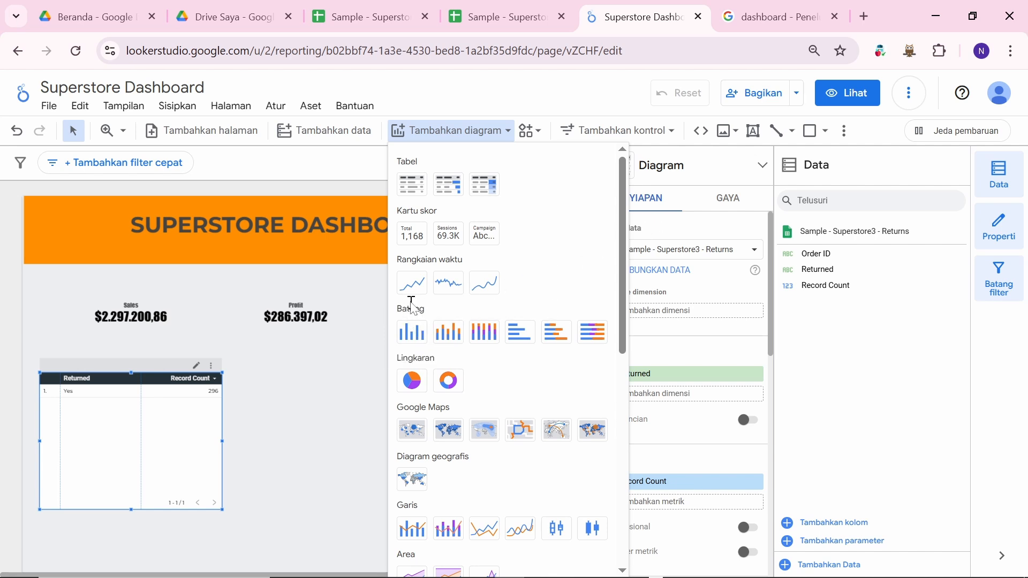
{"action": "scroll", "coordinate": [474, 475], "scroll_direction": "down", "scroll_amount": 2}
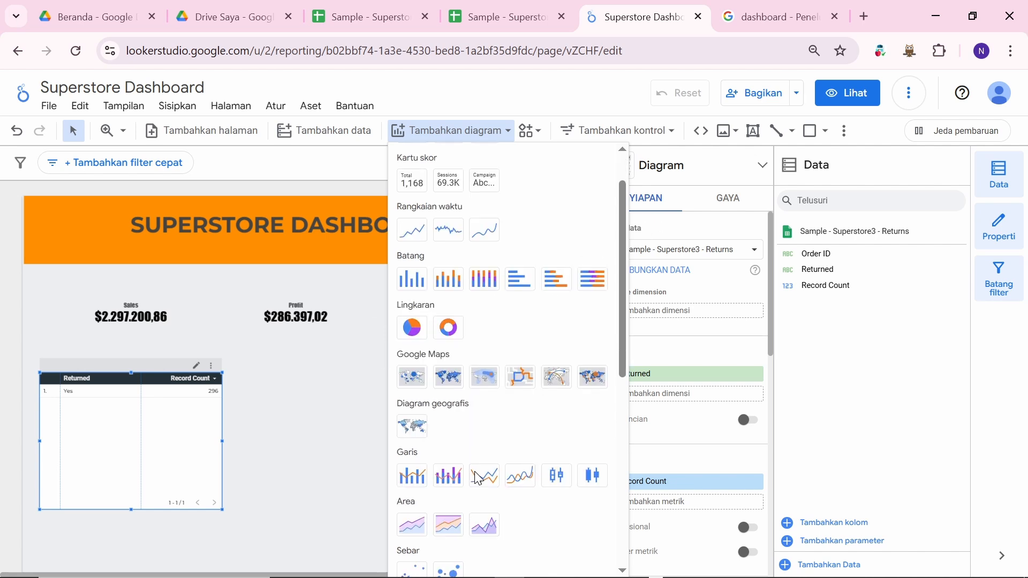
{"action": "scroll", "coordinate": [474, 375], "scroll_direction": "up", "scroll_amount": 2}
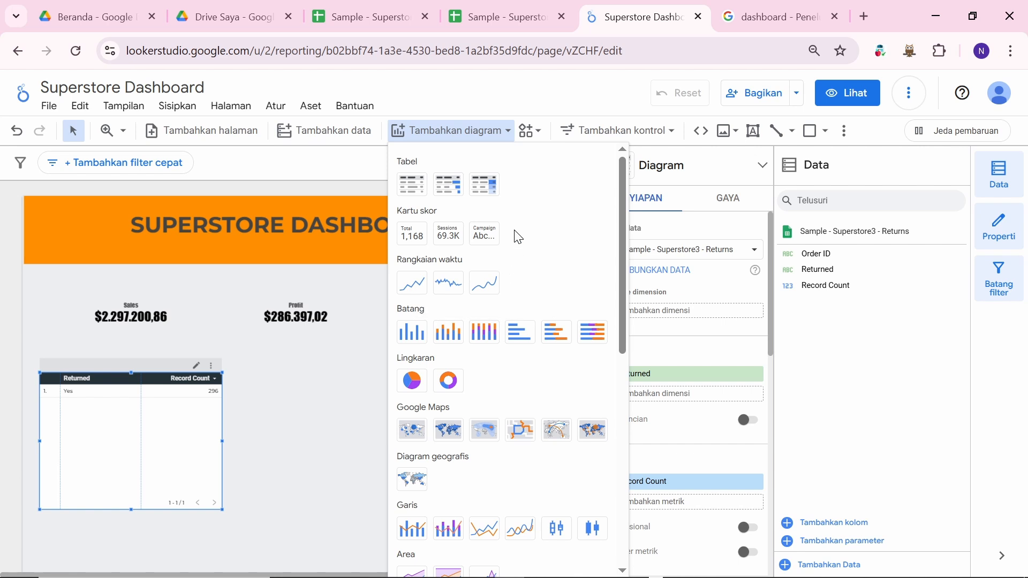
{"action": "scroll", "coordinate": [574, 276], "scroll_direction": "down", "scroll_amount": 2}
{"action": "scroll", "coordinate": [574, 276], "scroll_direction": "up", "scroll_amount": 2}
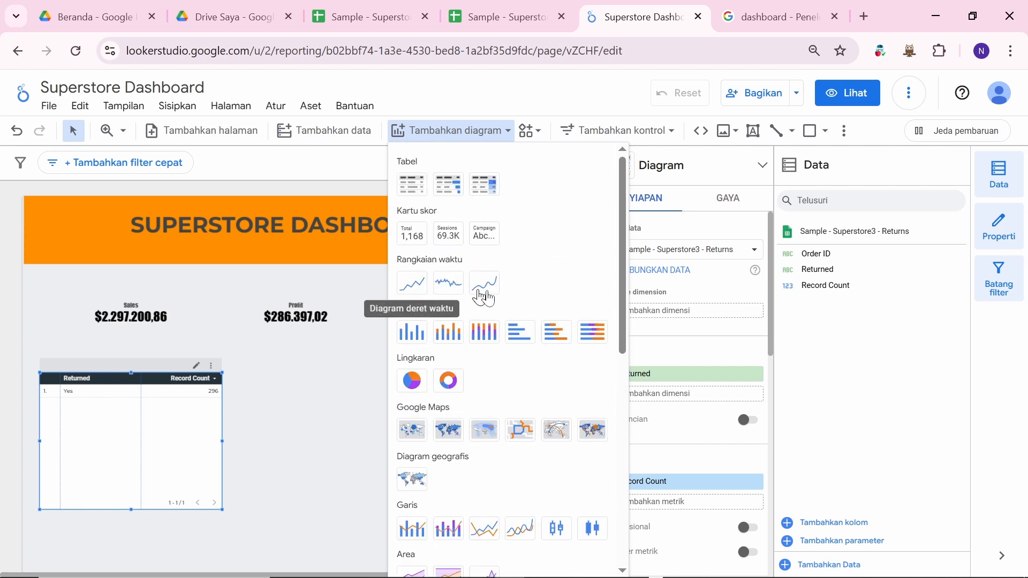
{"action": "scroll", "coordinate": [537, 301], "scroll_direction": "down", "scroll_amount": 2}
{"action": "scroll", "coordinate": [539, 303], "scroll_direction": "up", "scroll_amount": 2}
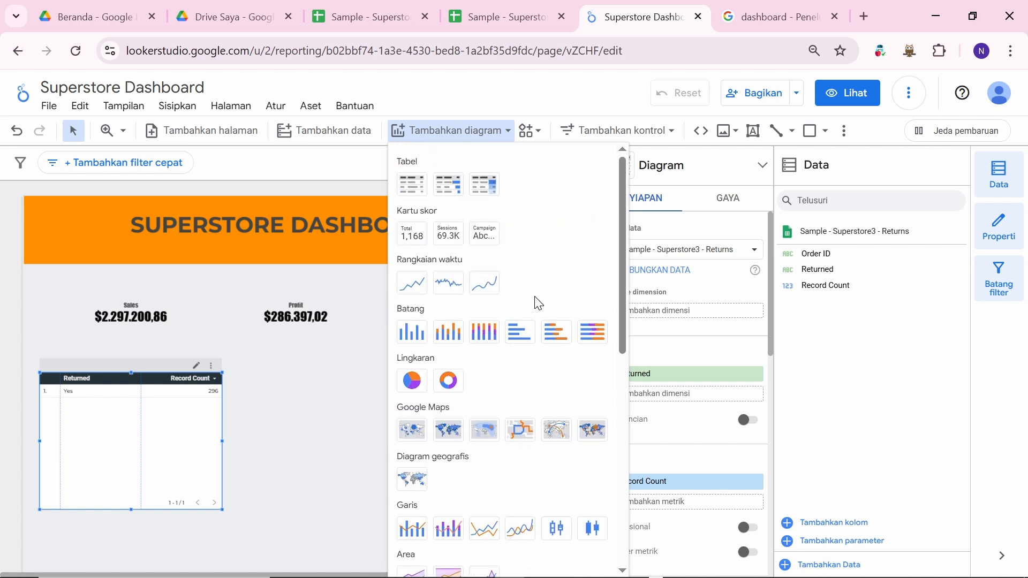
{"action": "scroll", "coordinate": [537, 302], "scroll_direction": "down", "scroll_amount": 5}
{"action": "scroll", "coordinate": [534, 301], "scroll_direction": "up", "scroll_amount": 5}
{"action": "scroll", "coordinate": [511, 418], "scroll_direction": "down", "scroll_amount": 2}
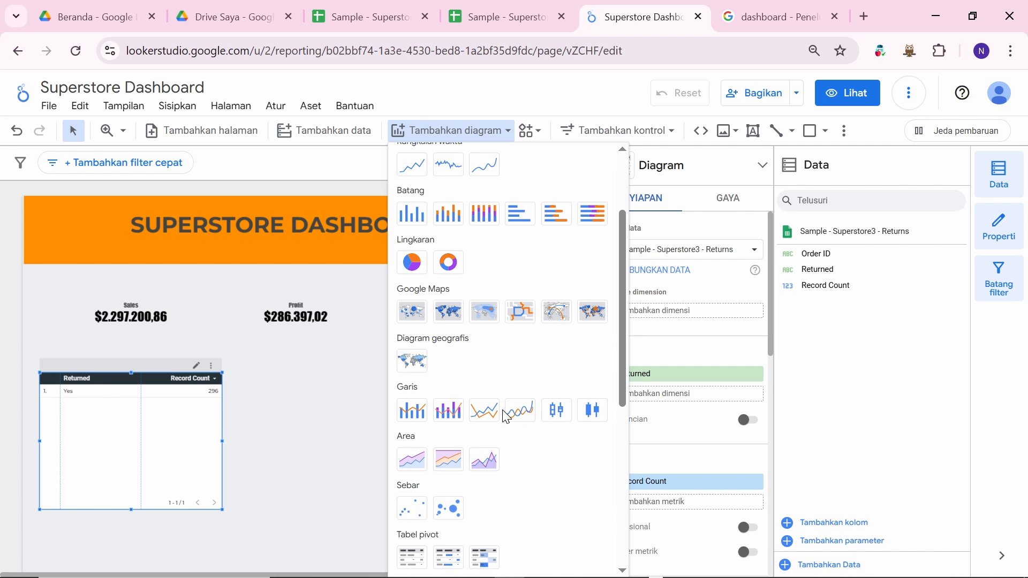
{"action": "scroll", "coordinate": [479, 333], "scroll_direction": "up", "scroll_amount": 1}
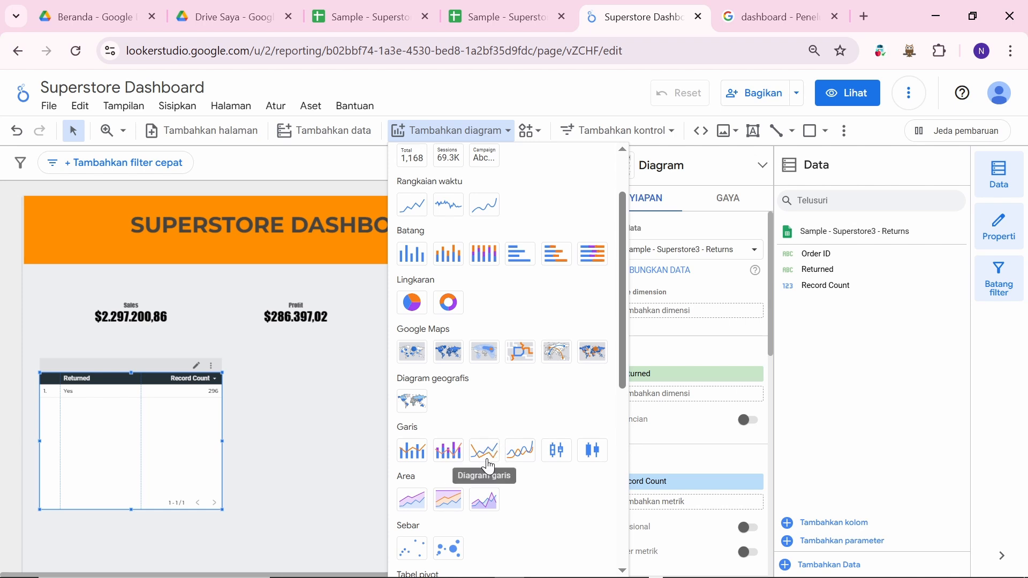
{"action": "scroll", "coordinate": [471, 278], "scroll_direction": "up", "scroll_amount": 2}
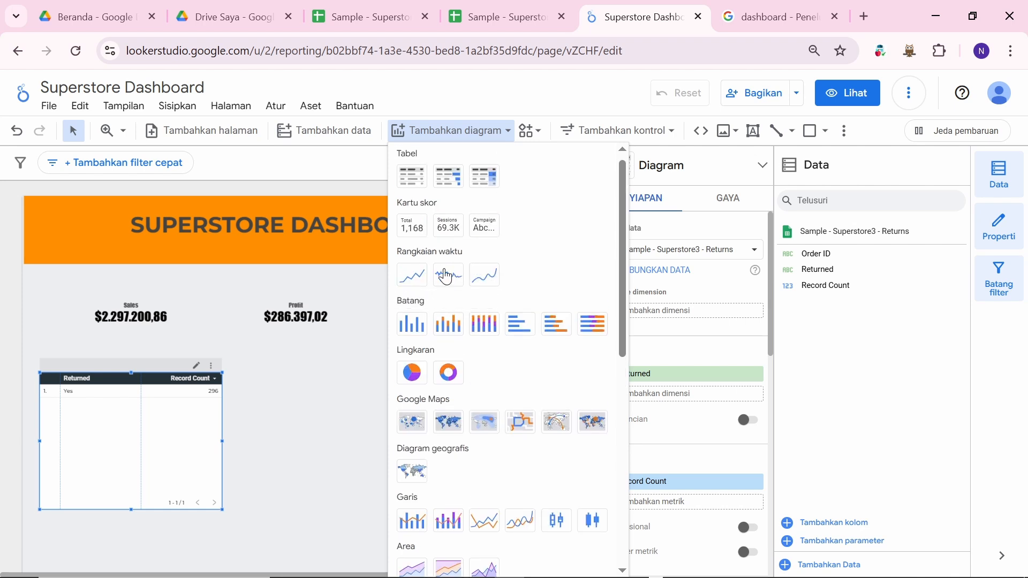
Step: Place a time-series chart beside the Returned table and set its data source to Sample - Superstore3 - Orders
{"action": "left_click", "coordinate": [418, 280]}
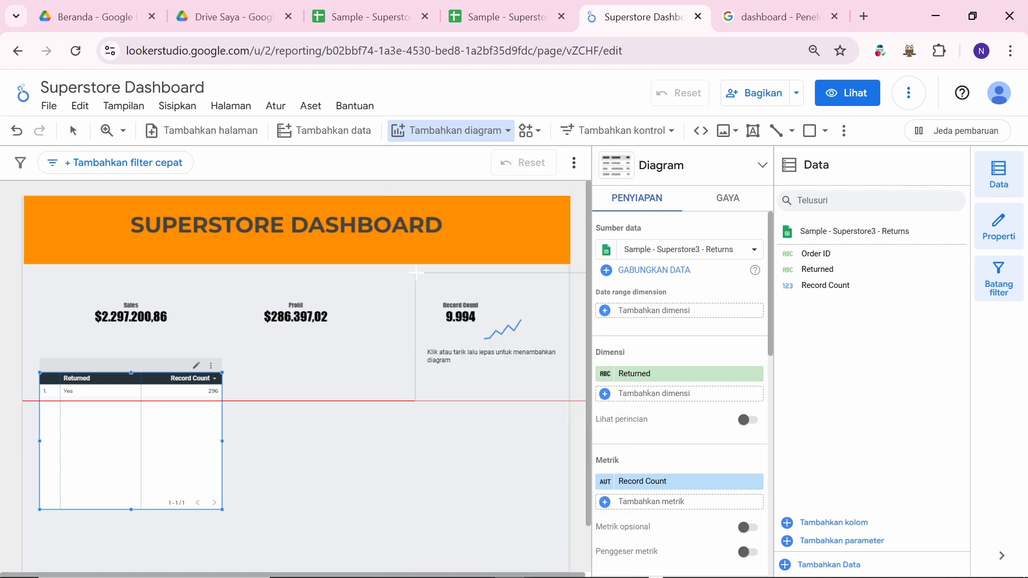
{"action": "left_click", "coordinate": [248, 368]}
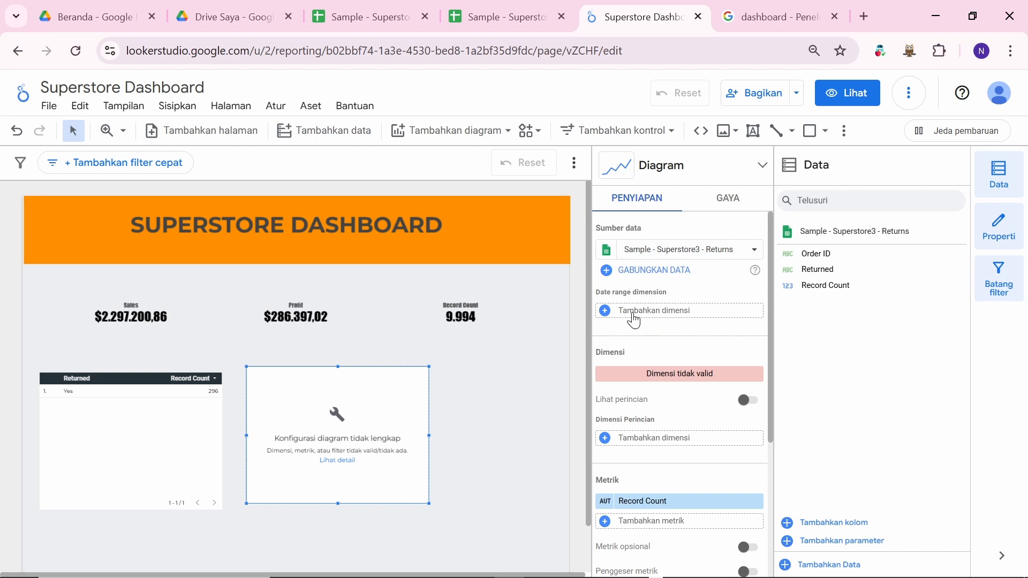
{"action": "left_click", "coordinate": [634, 320]}
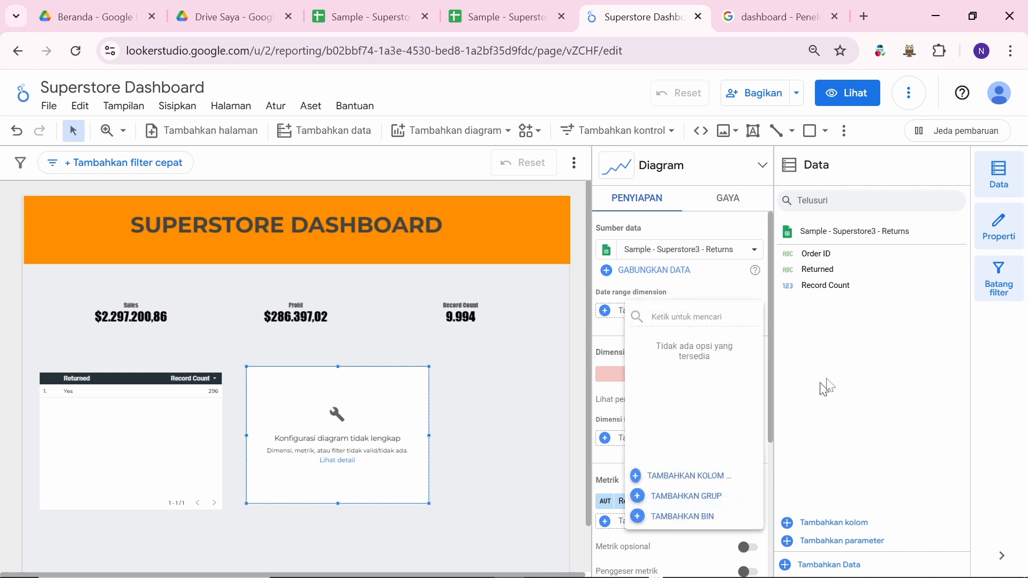
{"action": "left_click", "coordinate": [856, 369]}
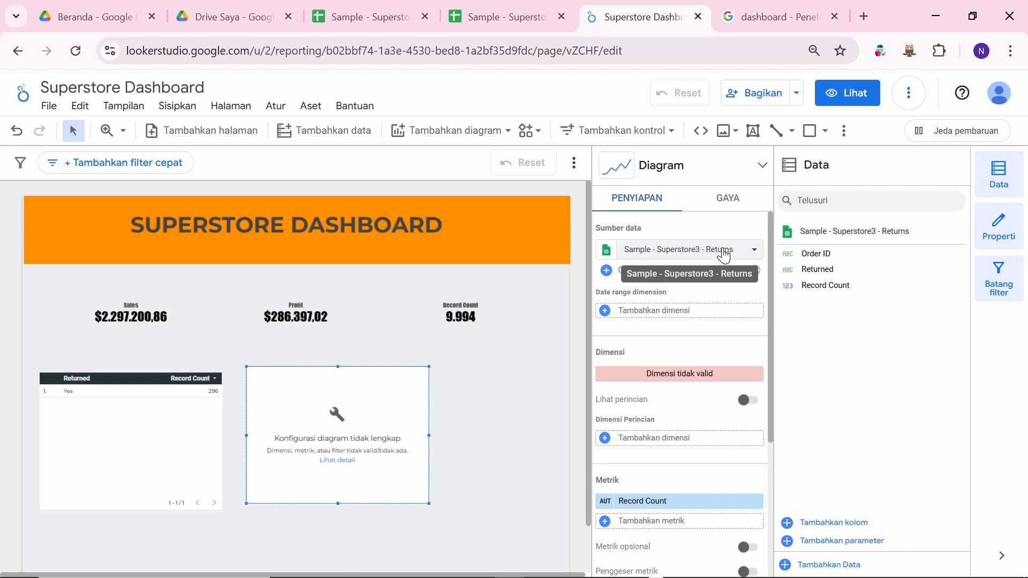
{"action": "left_click", "coordinate": [725, 257]}
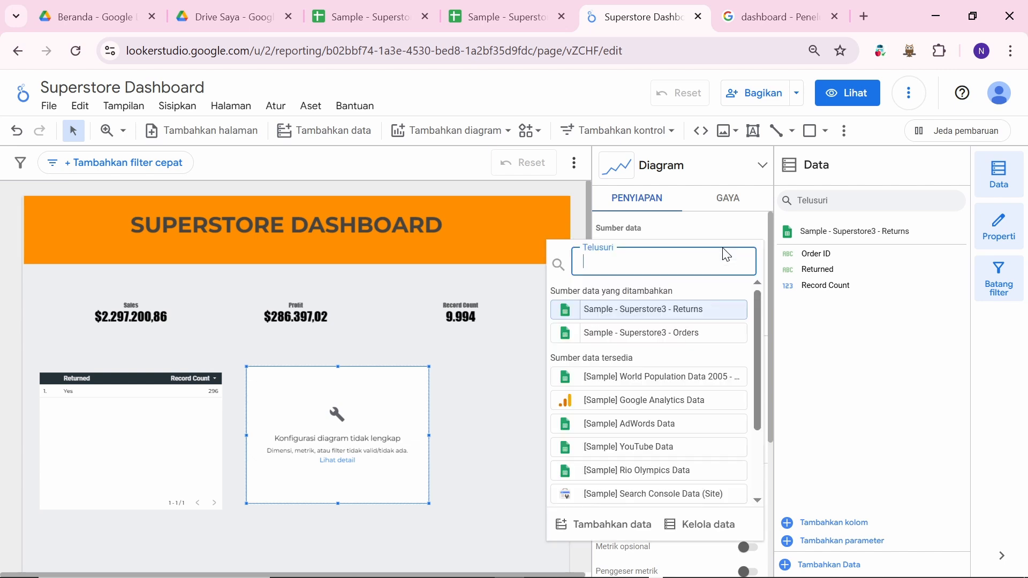
{"action": "left_click", "coordinate": [744, 338]}
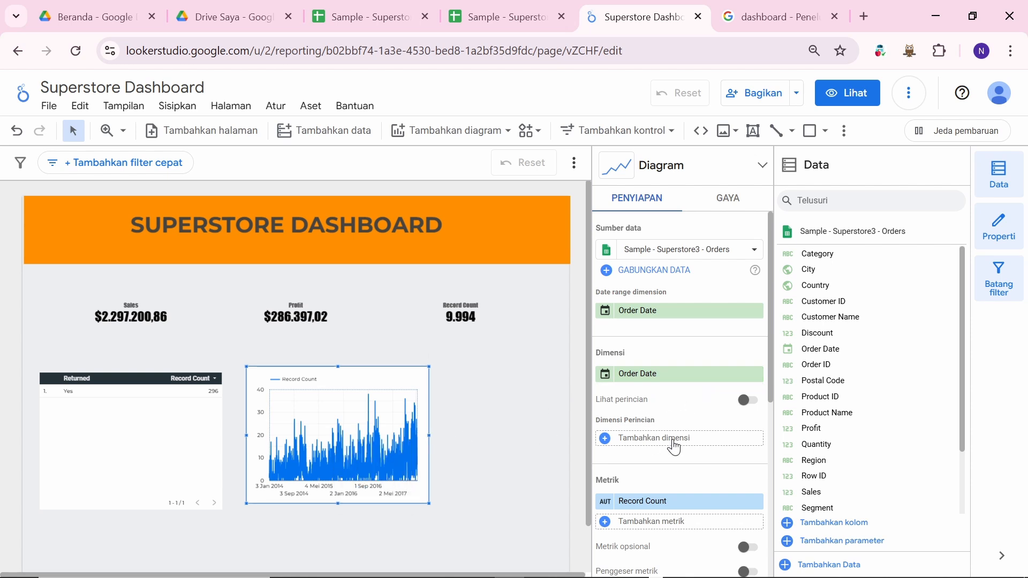
{"action": "scroll", "coordinate": [668, 445], "scroll_direction": "down", "scroll_amount": 1}
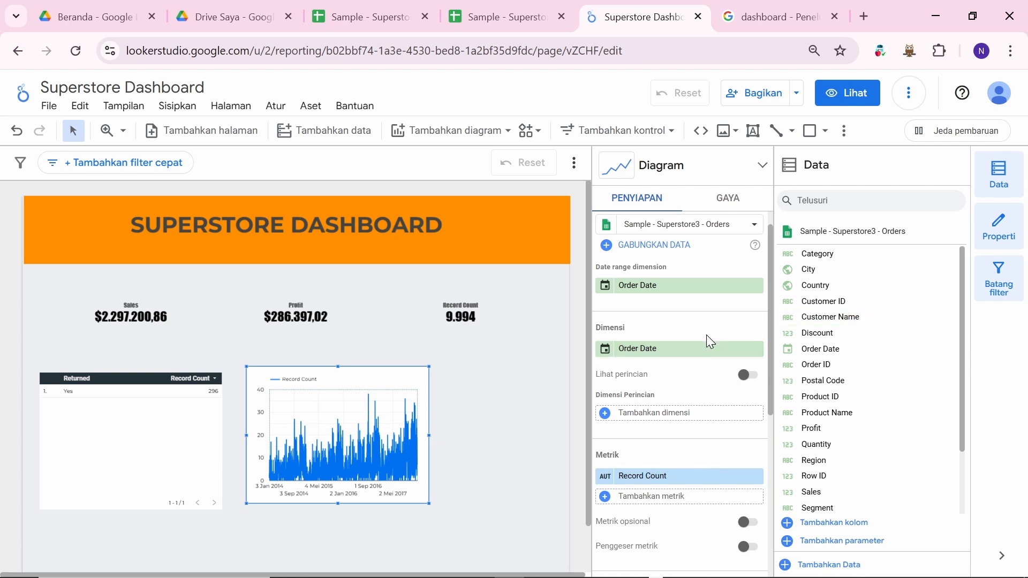
Step: Add Profit as the chart's metric and remove Record Count, plotting Profit by Order Date
{"action": "scroll", "coordinate": [838, 368], "scroll_direction": "down", "scroll_amount": 1}
{"action": "scroll", "coordinate": [838, 368], "scroll_direction": "up", "scroll_amount": 1}
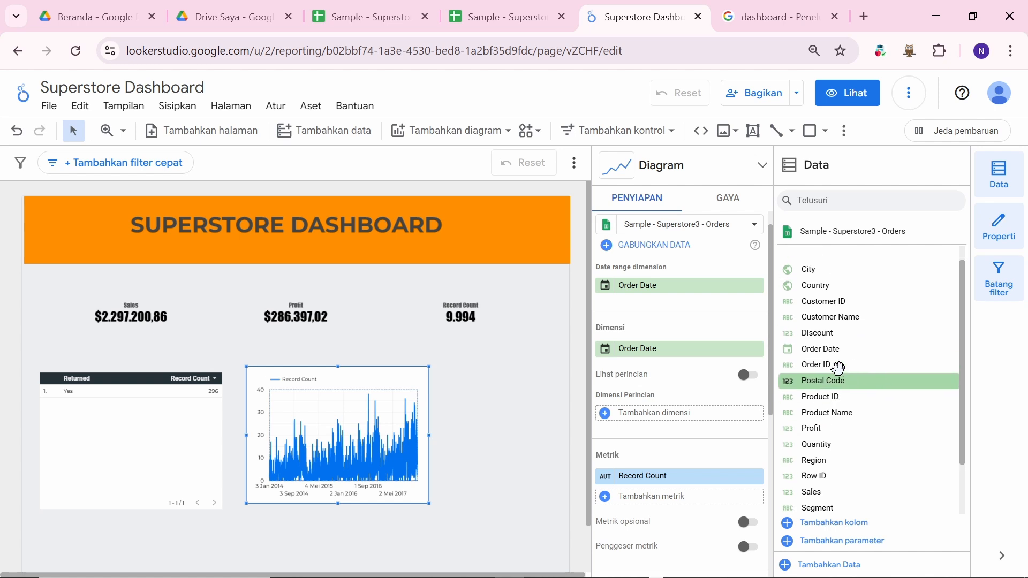
{"action": "scroll", "coordinate": [838, 368], "scroll_direction": "down", "scroll_amount": 2}
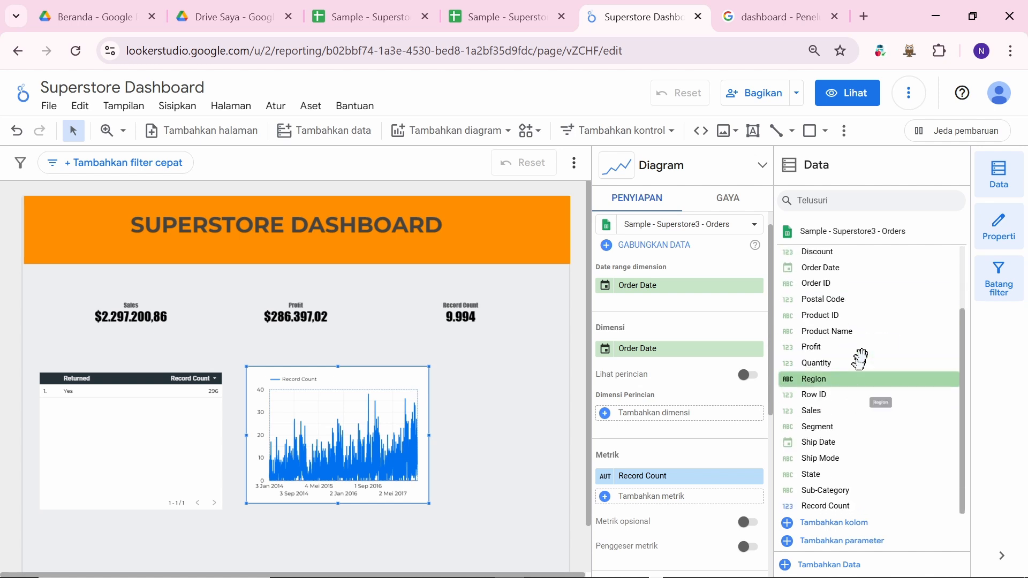
{"action": "scroll", "coordinate": [845, 300], "scroll_direction": "up", "scroll_amount": 2}
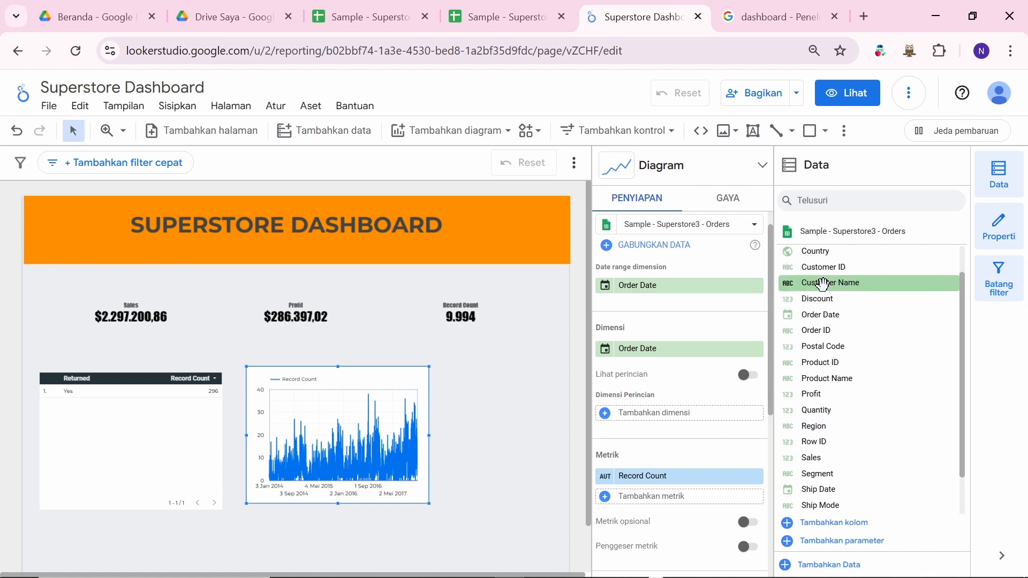
{"action": "scroll", "coordinate": [823, 285], "scroll_direction": "down", "scroll_amount": 2}
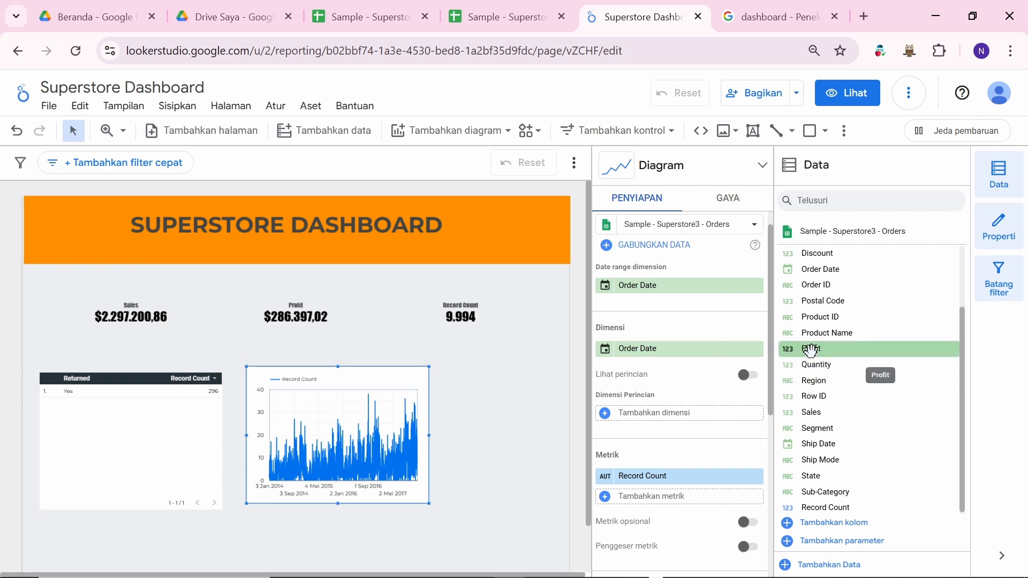
{"action": "left_click_drag", "start_coordinate": [806, 346], "coordinate": [655, 484]}
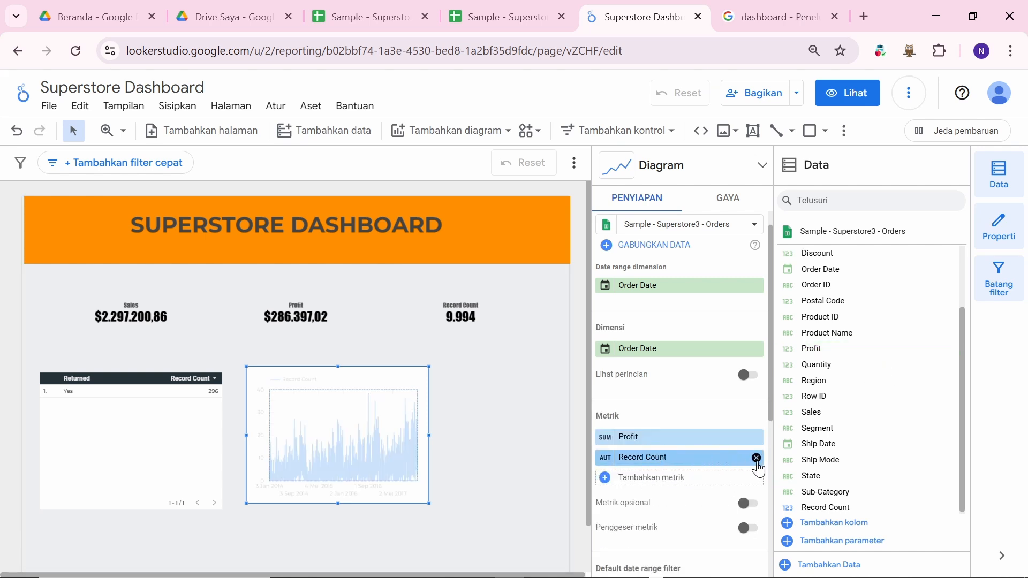
{"action": "left_click", "coordinate": [756, 458]}
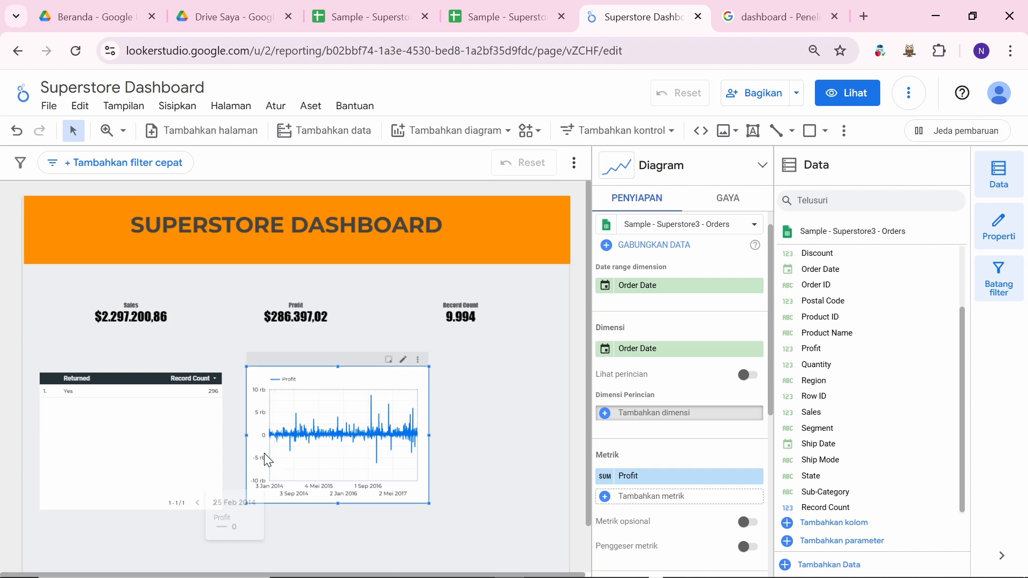
{"action": "left_click_drag", "start_coordinate": [138, 422], "coordinate": [138, 550]}
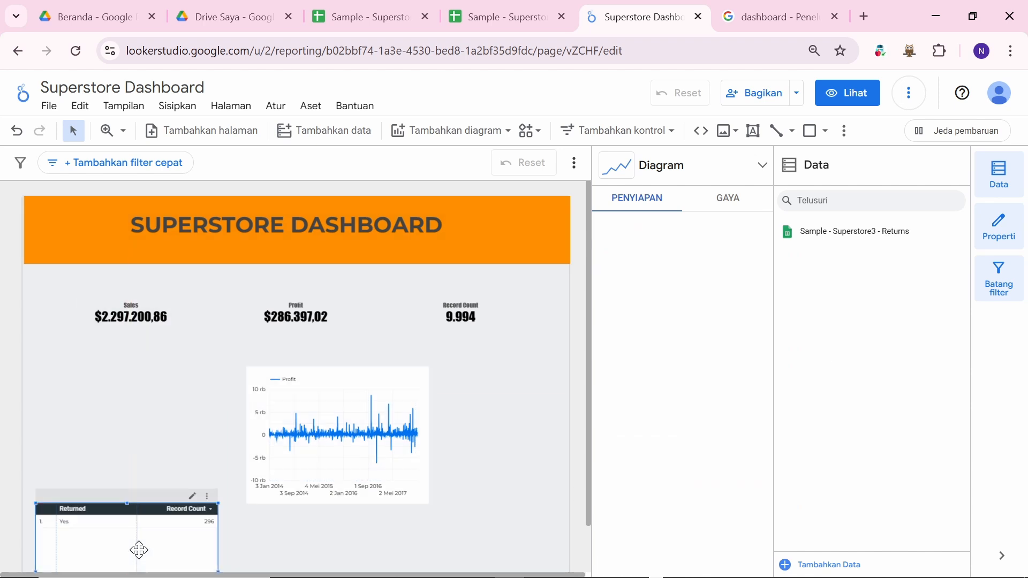
{"action": "scroll", "coordinate": [201, 427], "scroll_direction": "down", "scroll_amount": 1}
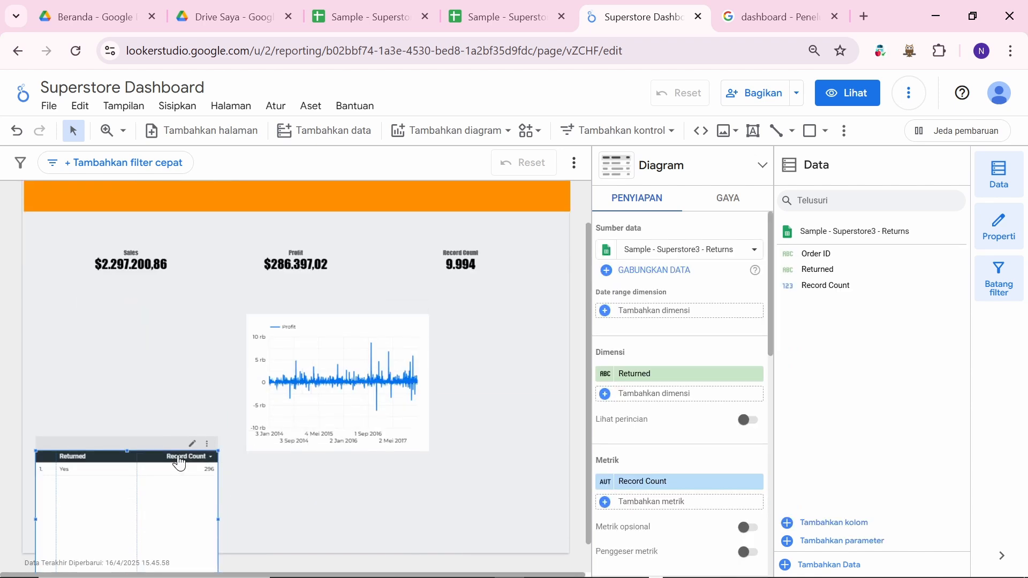
{"action": "left_click_drag", "start_coordinate": [180, 459], "coordinate": [180, 480]}
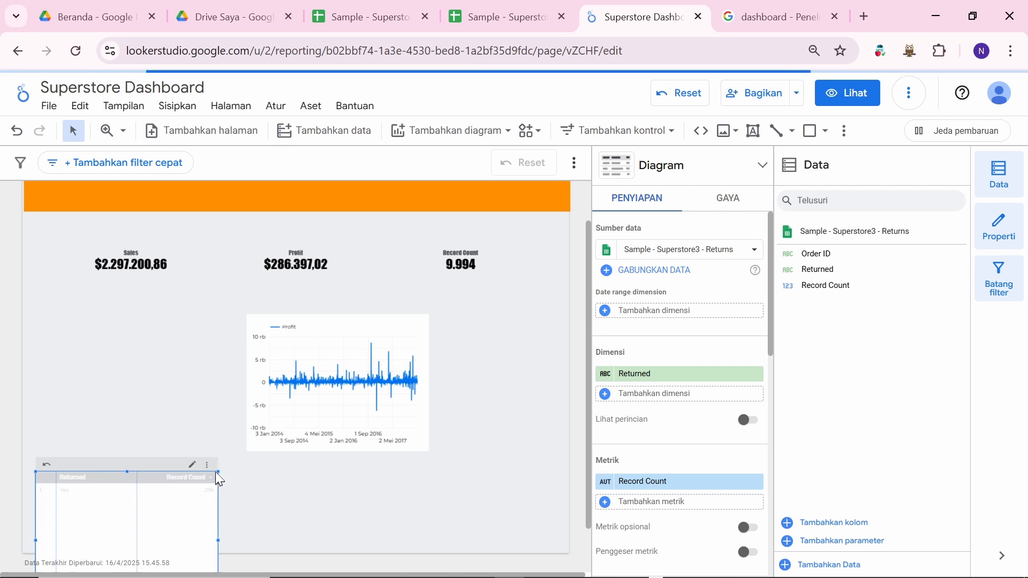
{"action": "left_click_drag", "start_coordinate": [218, 471], "coordinate": [102, 480]}
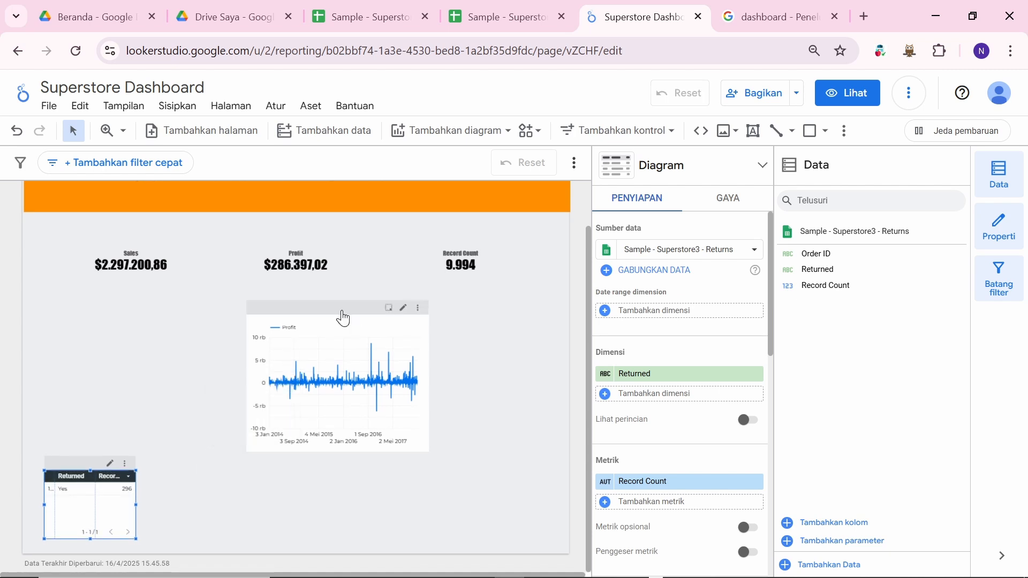
{"action": "left_click_drag", "start_coordinate": [344, 318], "coordinate": [177, 310]}
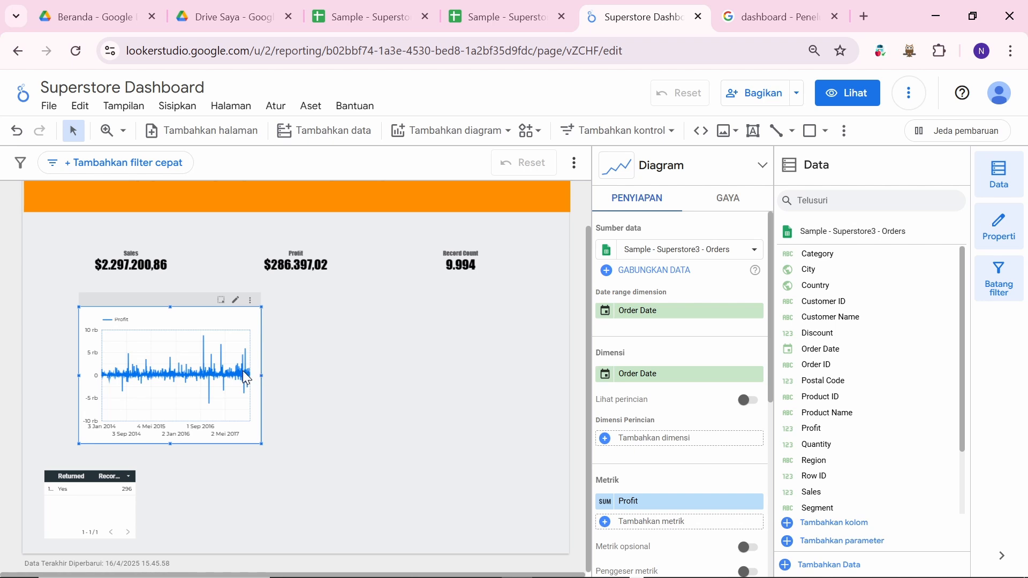
{"action": "left_click_drag", "start_coordinate": [261, 374], "coordinate": [269, 374]}
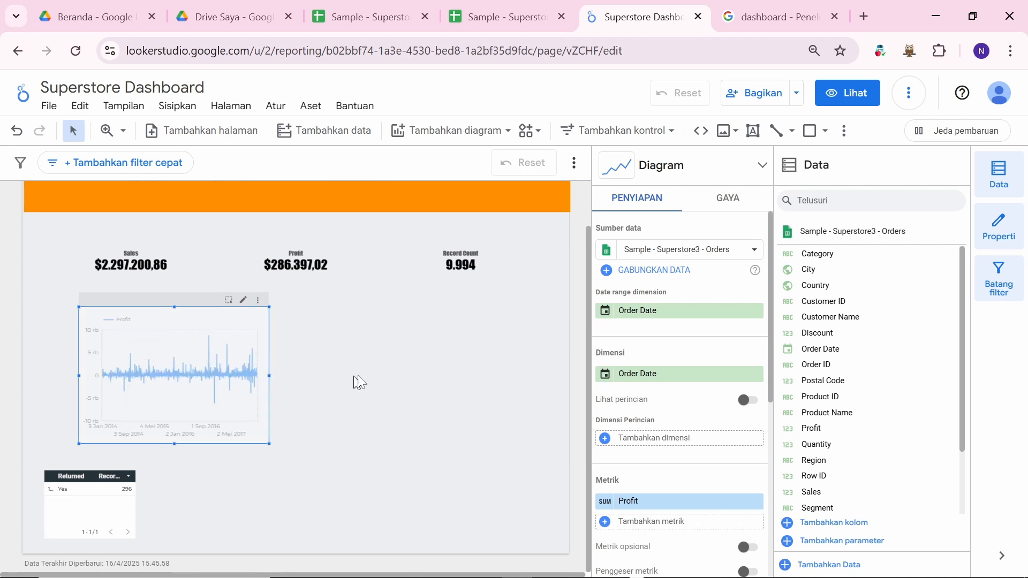
{"action": "left_click_drag", "start_coordinate": [490, 369], "coordinate": [493, 368]}
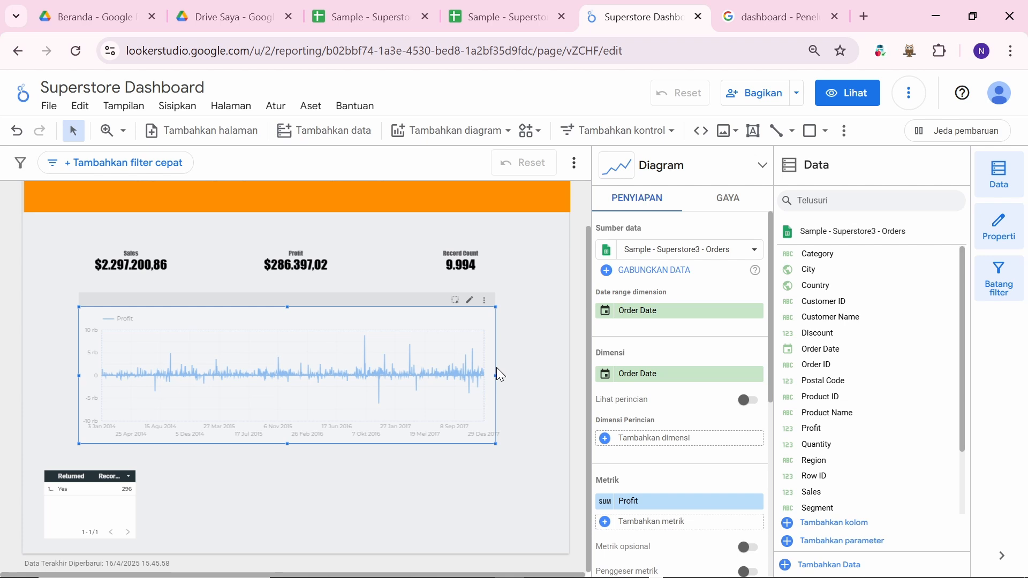
{"action": "left_click", "coordinate": [387, 488]}
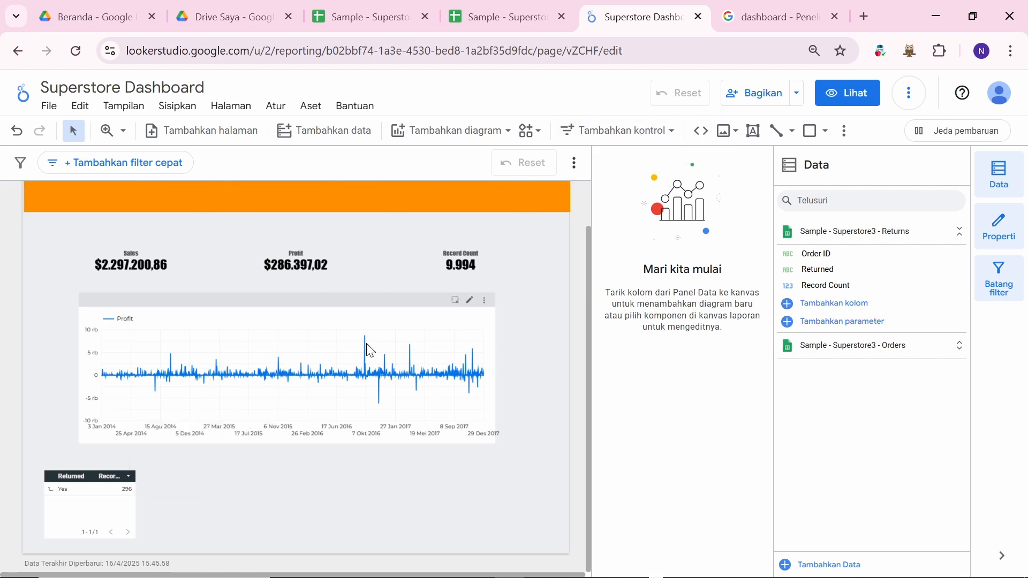
{"action": "scroll", "coordinate": [386, 279], "scroll_direction": "up", "scroll_amount": 1}
{"action": "scroll", "coordinate": [386, 280], "scroll_direction": "down", "scroll_amount": 1}
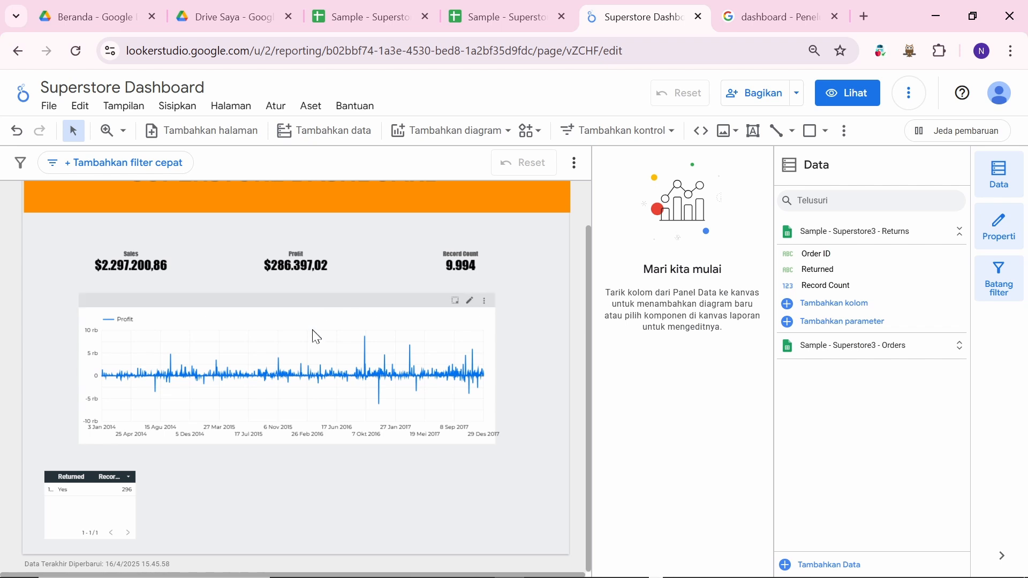
{"action": "left_click", "coordinate": [285, 325]}
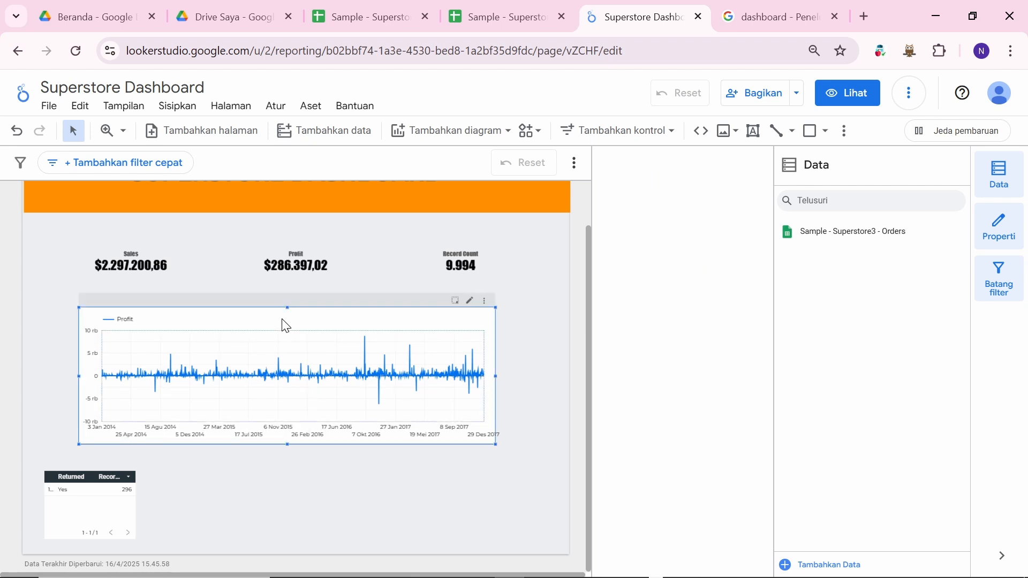
Step: Set the Rangkaian #1 Profit line colour to black in the chart's style settings
{"action": "right_click", "coordinate": [379, 321]}
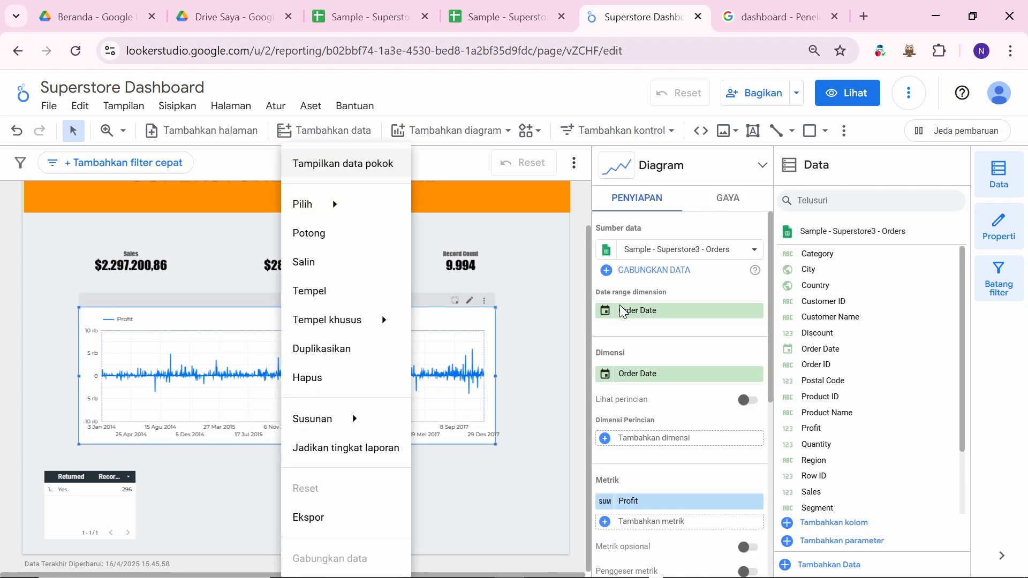
{"action": "left_click", "coordinate": [729, 202]}
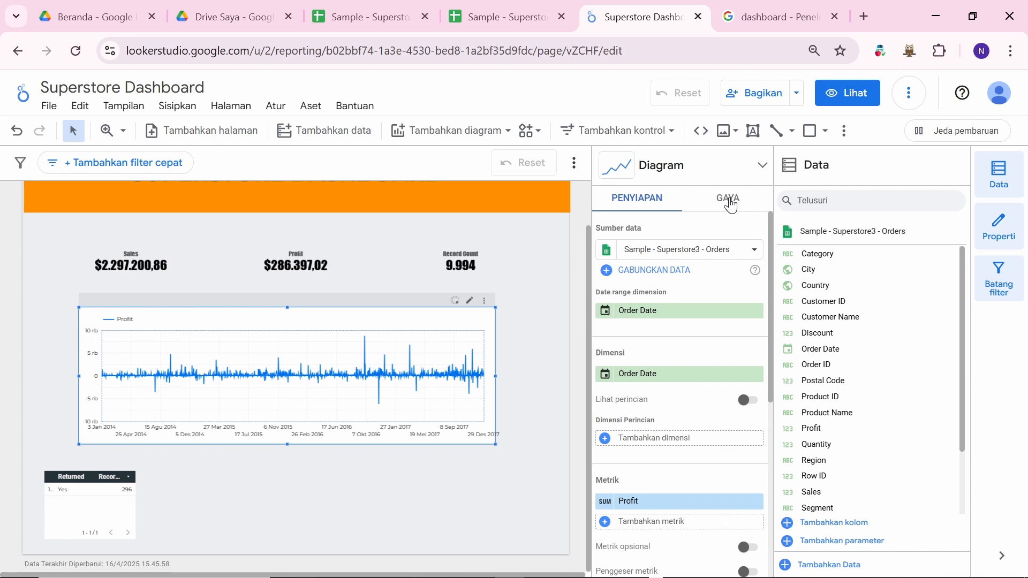
{"action": "left_click", "coordinate": [729, 202]}
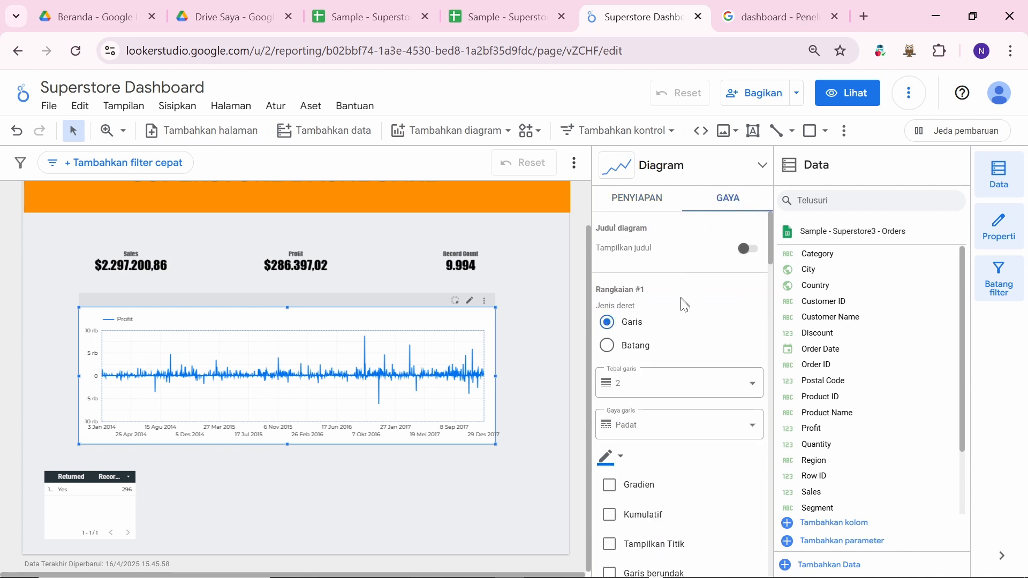
{"action": "scroll", "coordinate": [665, 367], "scroll_direction": "down", "scroll_amount": 1}
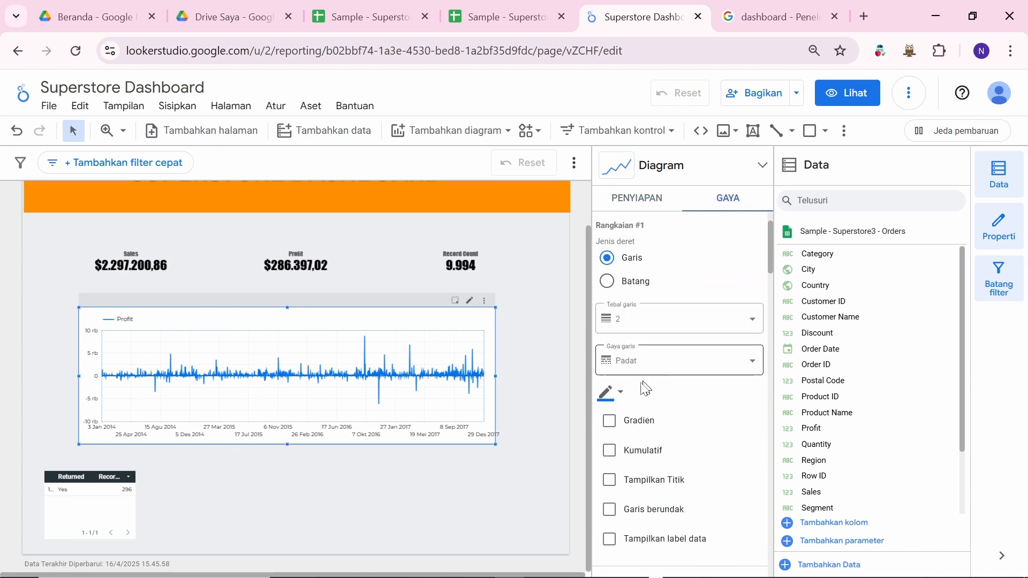
{"action": "left_click", "coordinate": [625, 395]}
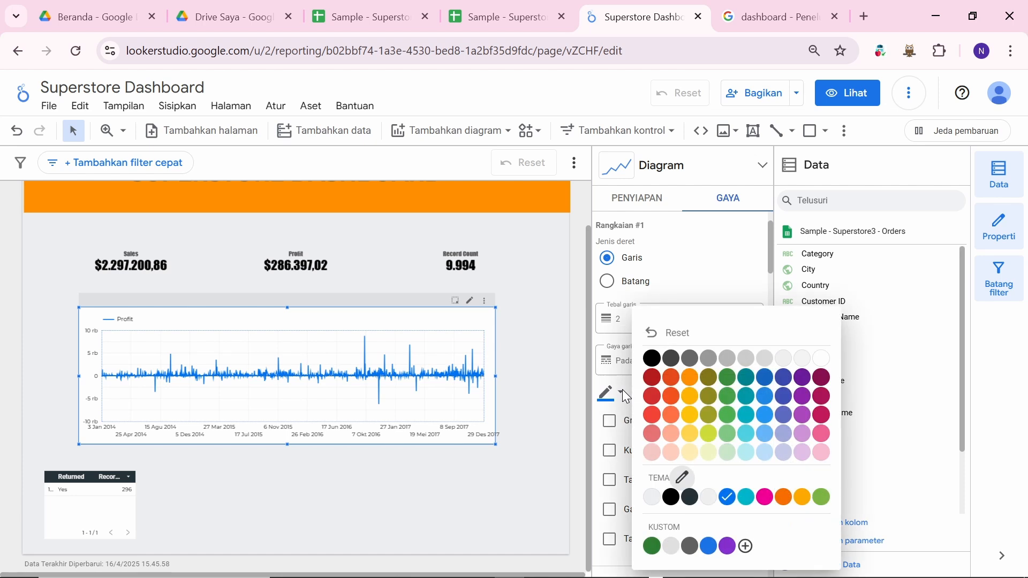
{"action": "left_click", "coordinate": [651, 359]}
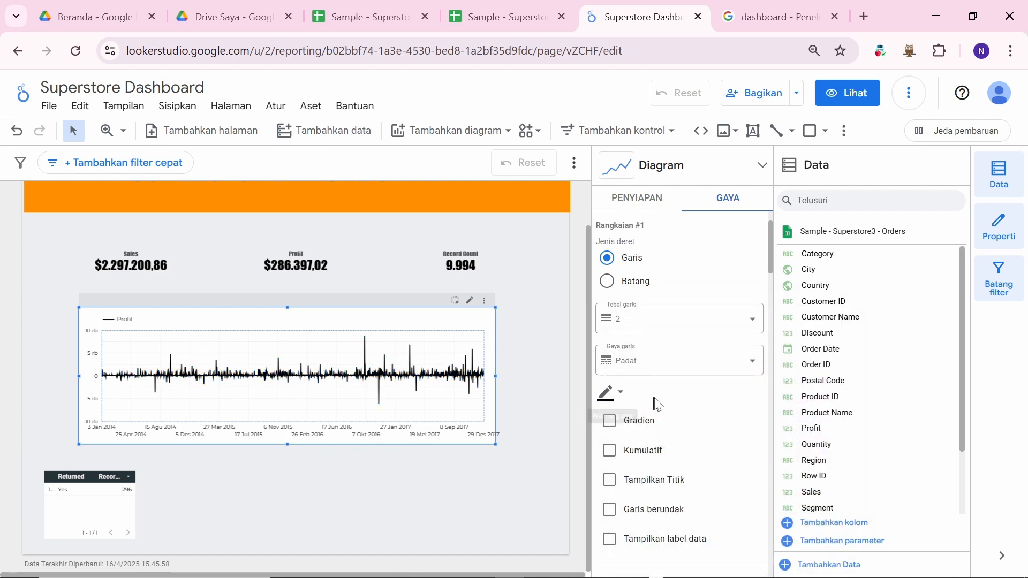
Step: Check the chart background colour against the reference dashboard images, leaving it unchanged
{"action": "scroll", "coordinate": [688, 425], "scroll_direction": "down", "scroll_amount": 1}
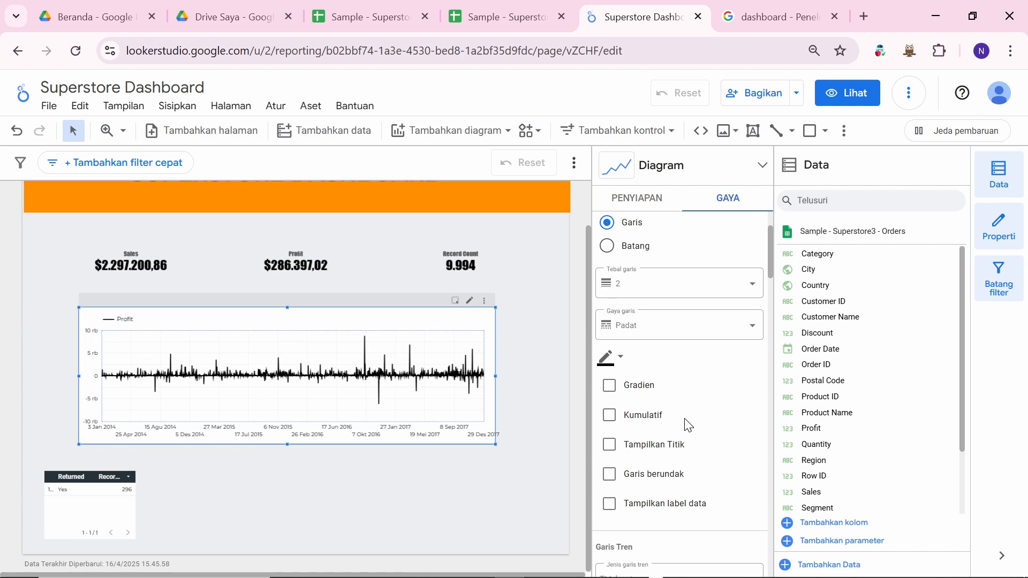
{"action": "scroll", "coordinate": [688, 426], "scroll_direction": "down", "scroll_amount": 3}
{"action": "scroll", "coordinate": [687, 424], "scroll_direction": "up", "scroll_amount": 5}
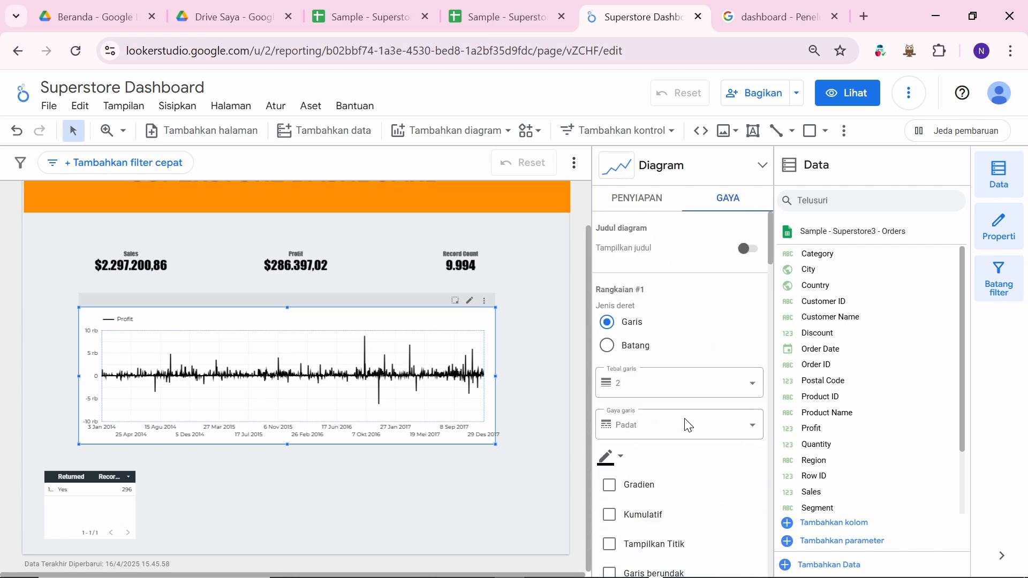
{"action": "scroll", "coordinate": [712, 356], "scroll_direction": "down", "scroll_amount": 6}
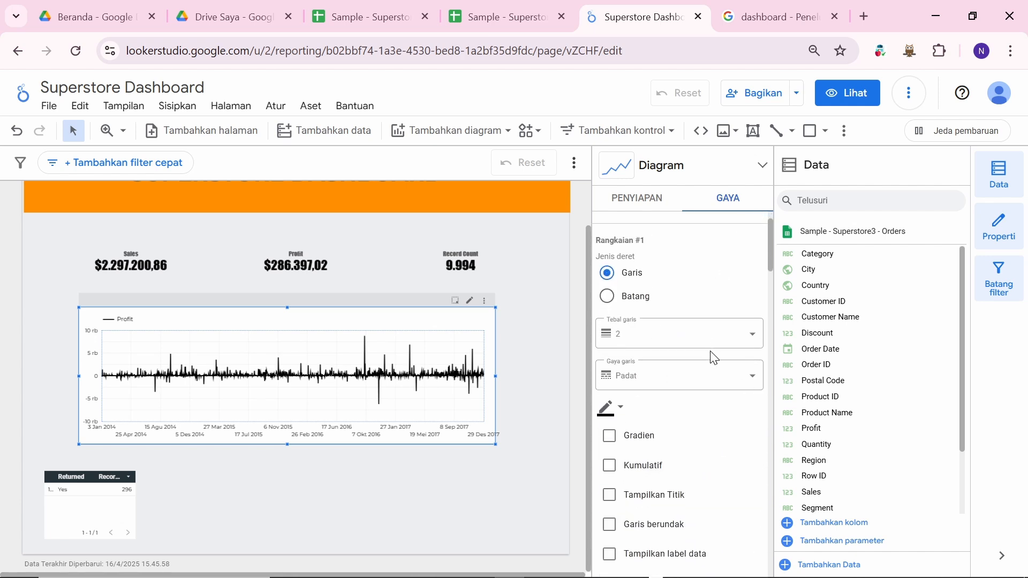
{"action": "scroll", "coordinate": [712, 357], "scroll_direction": "down", "scroll_amount": 3}
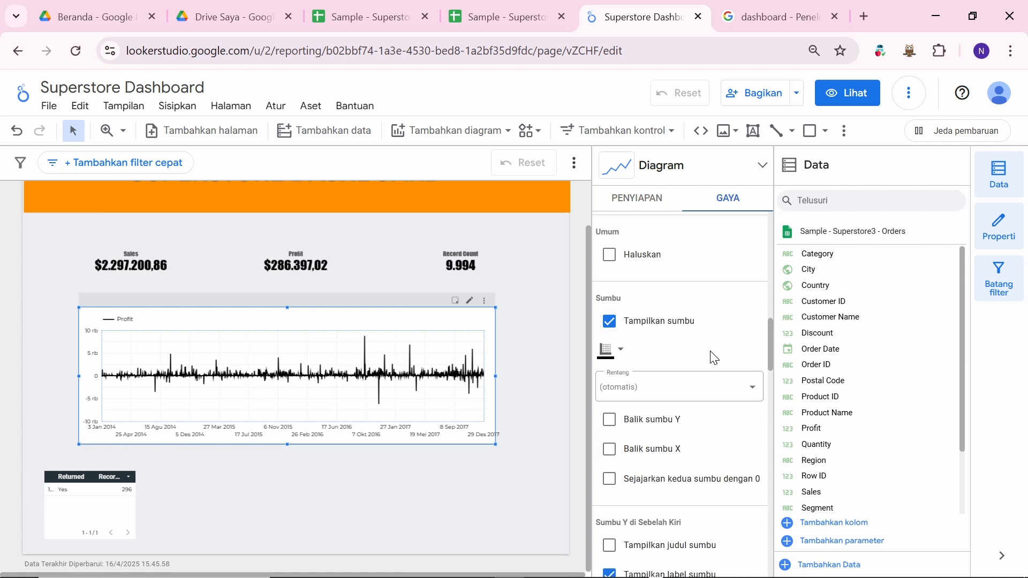
{"action": "scroll", "coordinate": [696, 343], "scroll_direction": "up", "scroll_amount": 7}
{"action": "scroll", "coordinate": [679, 329], "scroll_direction": "up", "scroll_amount": 4}
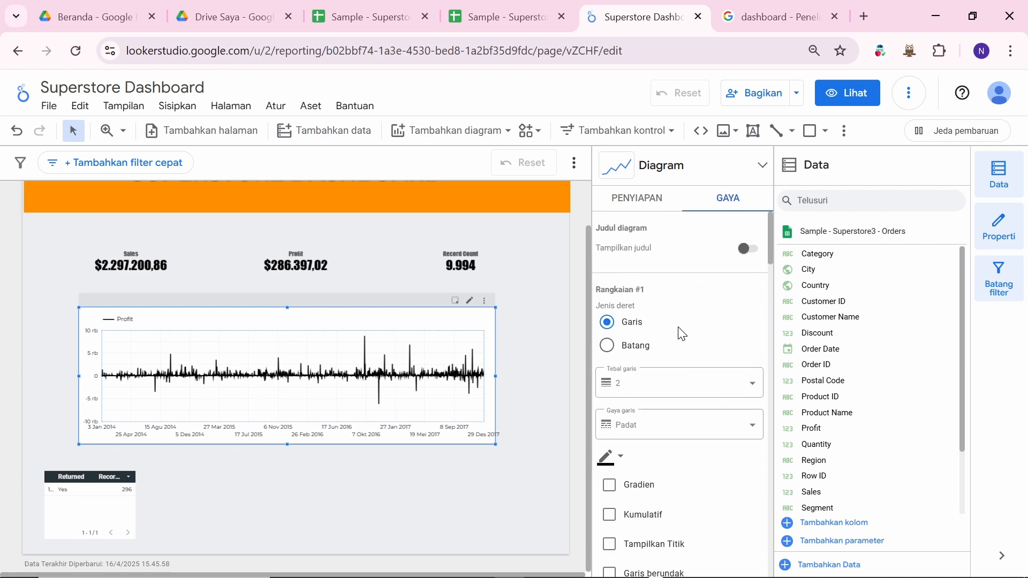
{"action": "scroll", "coordinate": [679, 332], "scroll_direction": "down", "scroll_amount": 12}
{"action": "scroll", "coordinate": [679, 335], "scroll_direction": "down", "scroll_amount": 7}
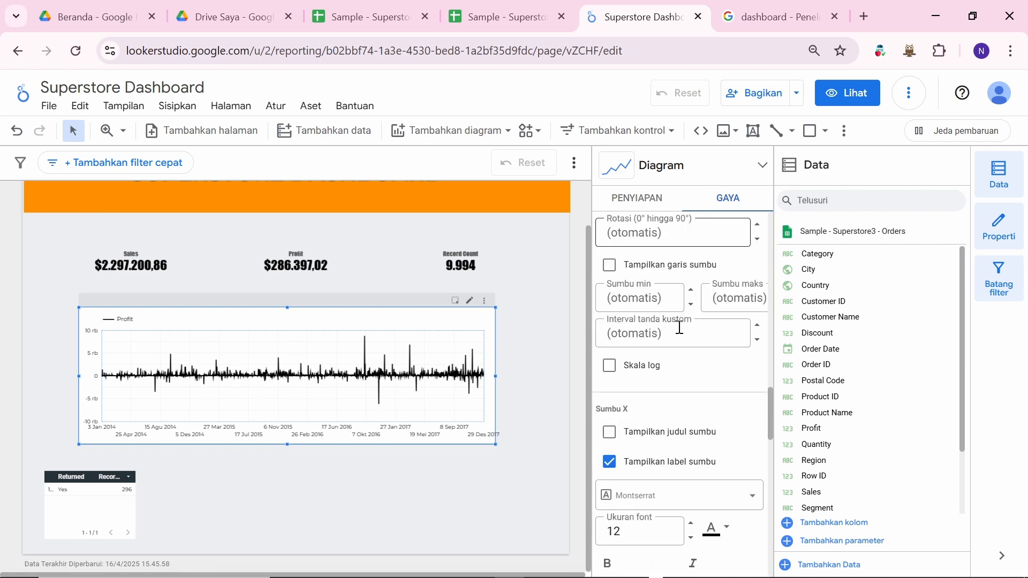
{"action": "scroll", "coordinate": [647, 464], "scroll_direction": "down", "scroll_amount": 7}
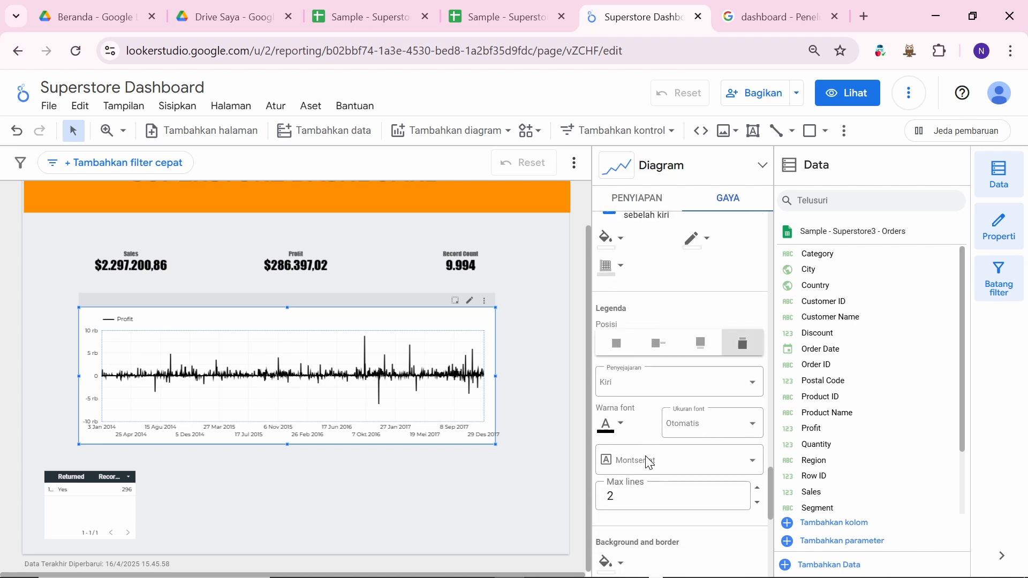
{"action": "scroll", "coordinate": [647, 464], "scroll_direction": "up", "scroll_amount": 2}
{"action": "scroll", "coordinate": [647, 464], "scroll_direction": "down", "scroll_amount": 6}
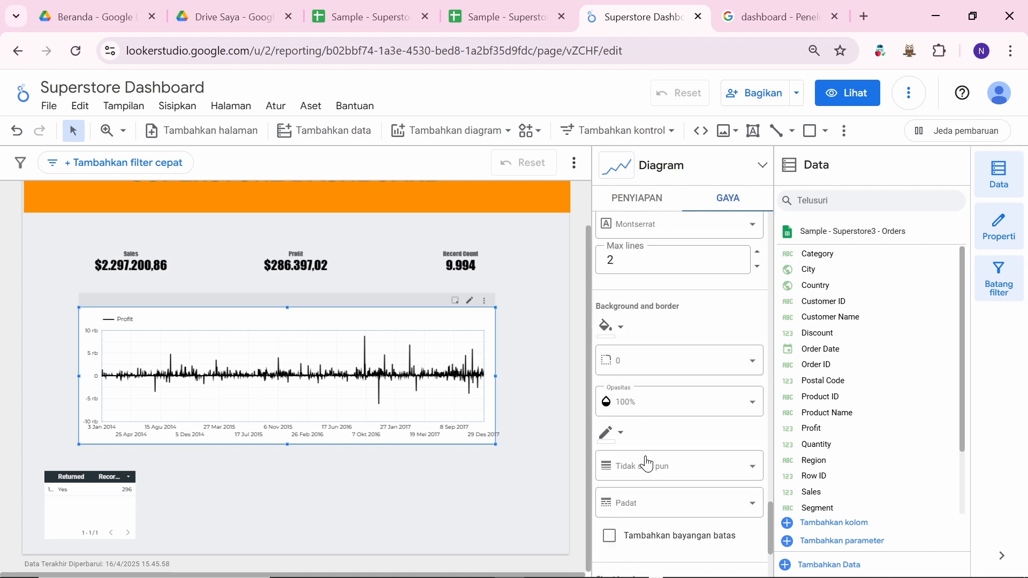
{"action": "left_click", "coordinate": [619, 316]}
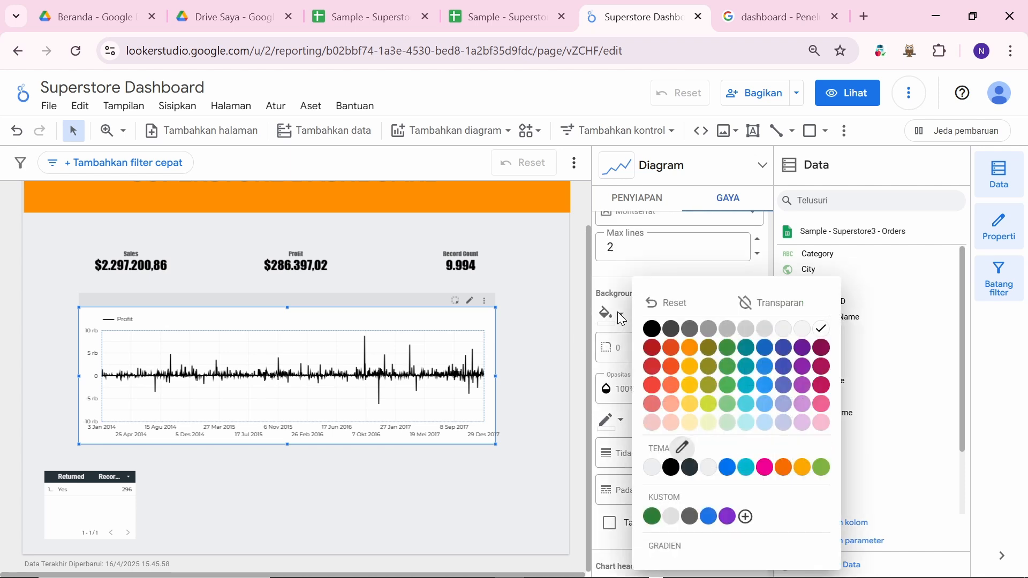
{"action": "left_click", "coordinate": [797, 300]}
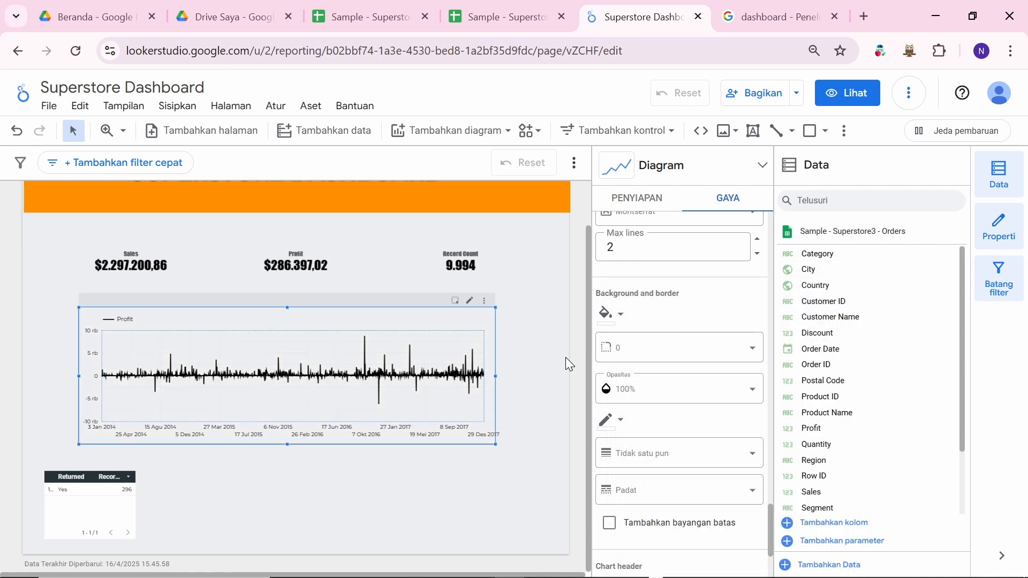
{"action": "left_click", "coordinate": [774, 24]}
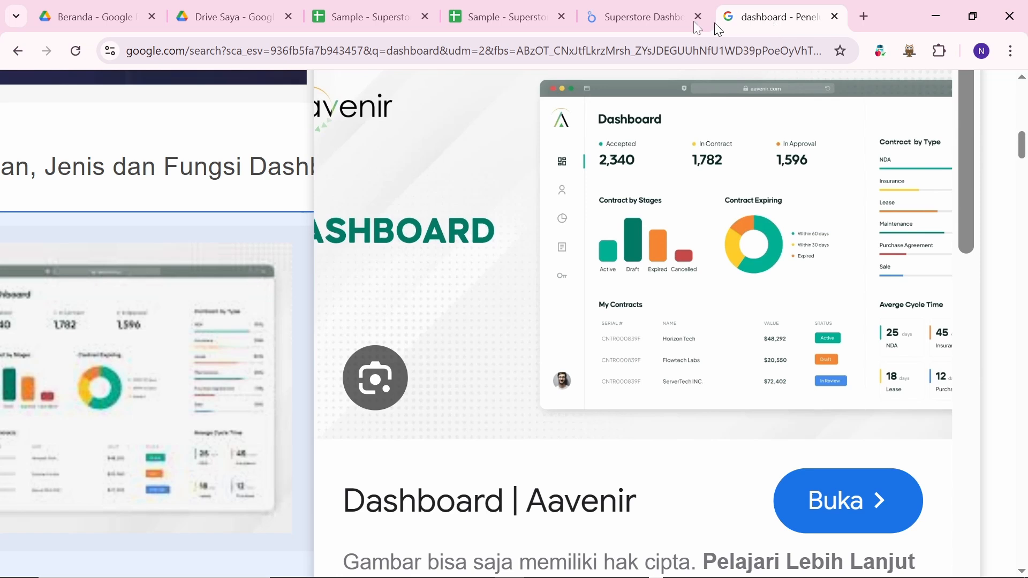
{"action": "left_click", "coordinate": [611, 24]}
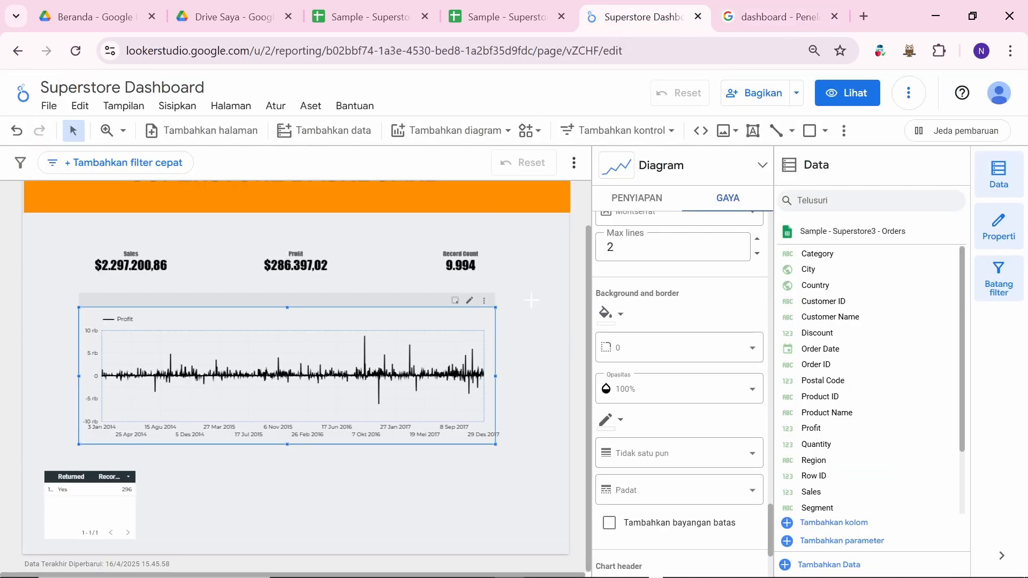
{"action": "left_click", "coordinate": [531, 299]}
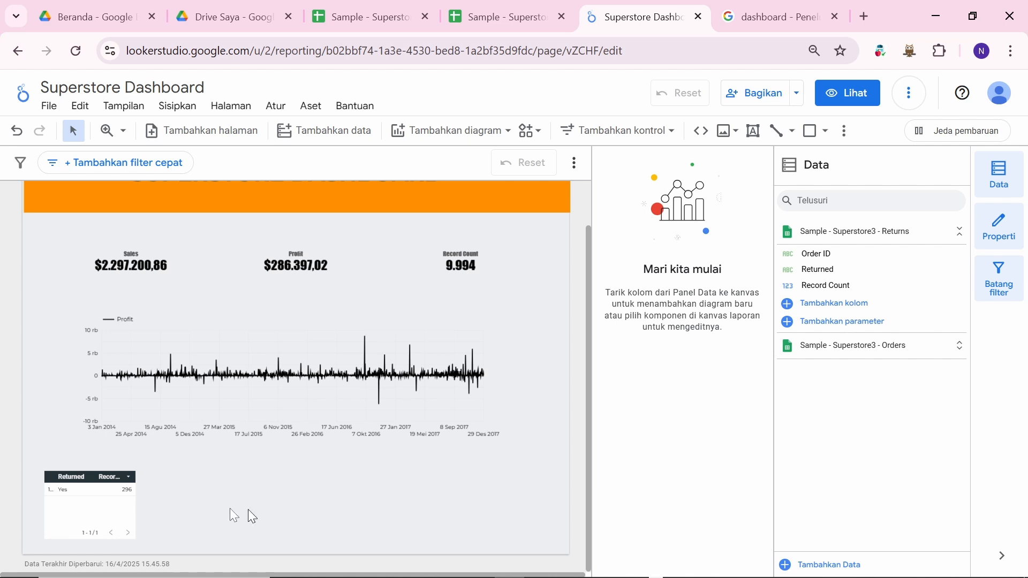
Step: Move the Returned table to the page's top-left corner and shift the Profit chart lower
{"action": "left_click", "coordinate": [338, 394]}
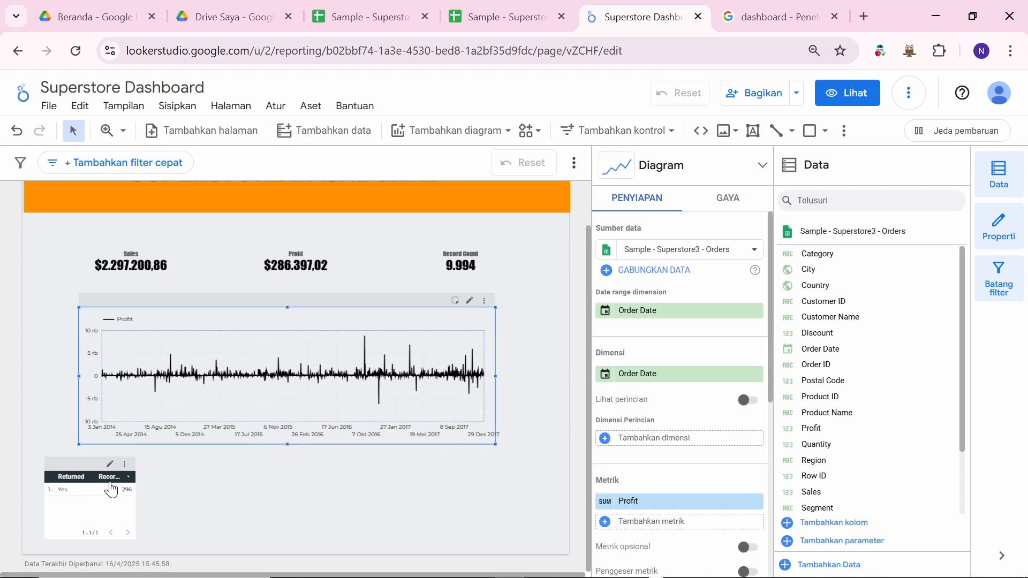
{"action": "left_click_drag", "start_coordinate": [113, 487], "coordinate": [75, 205]}
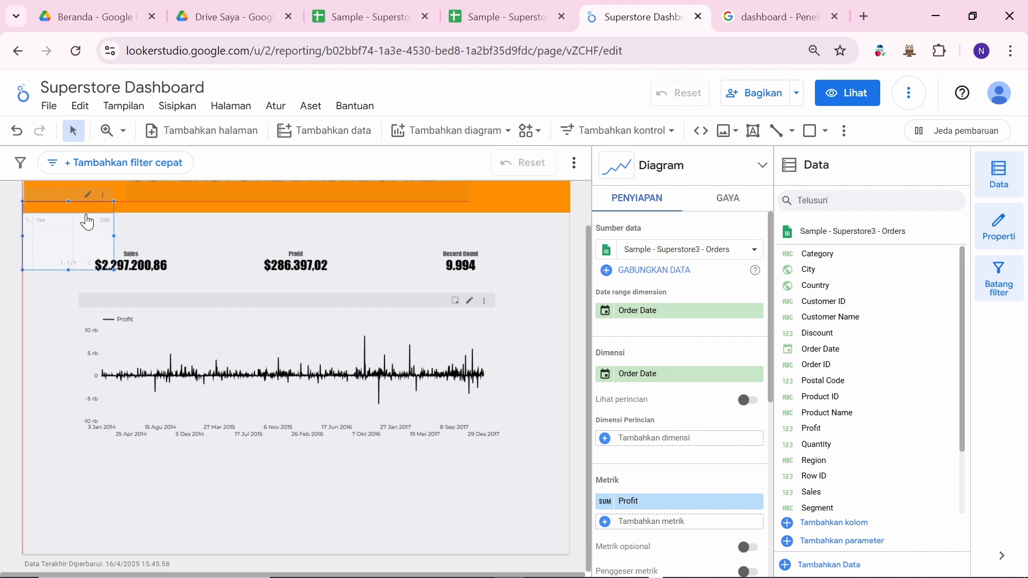
{"action": "left_click", "coordinate": [267, 313]}
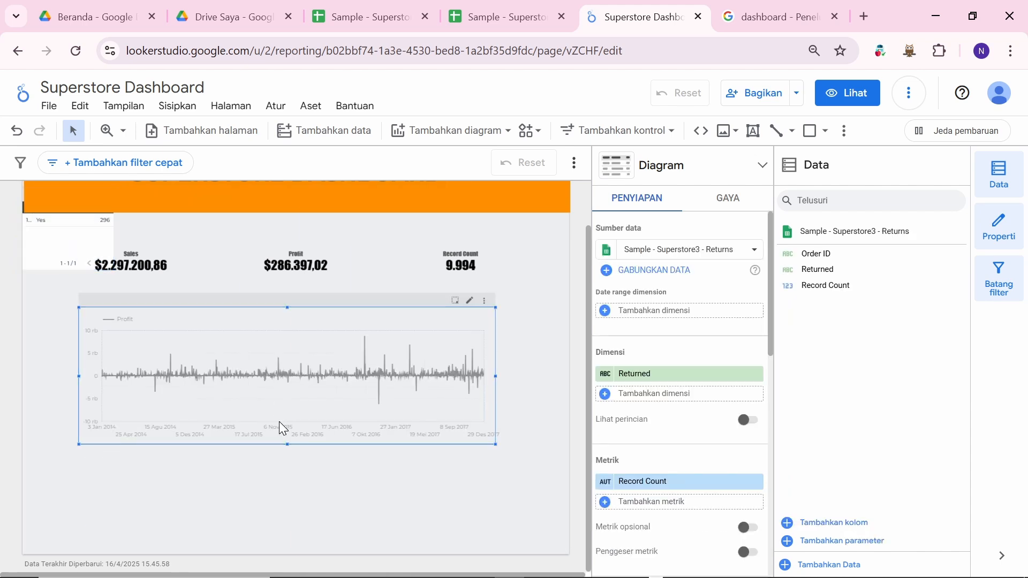
{"action": "mouse_move", "coordinate": [280, 422]}
{"action": "left_mouse_down"}
{"action": "mouse_move", "coordinate": [265, 413]}
{"action": "mouse_move", "coordinate": [286, 411]}
{"action": "mouse_move", "coordinate": [275, 412]}
{"action": "left_mouse_up"}
{"action": "left_click", "coordinate": [284, 342]}
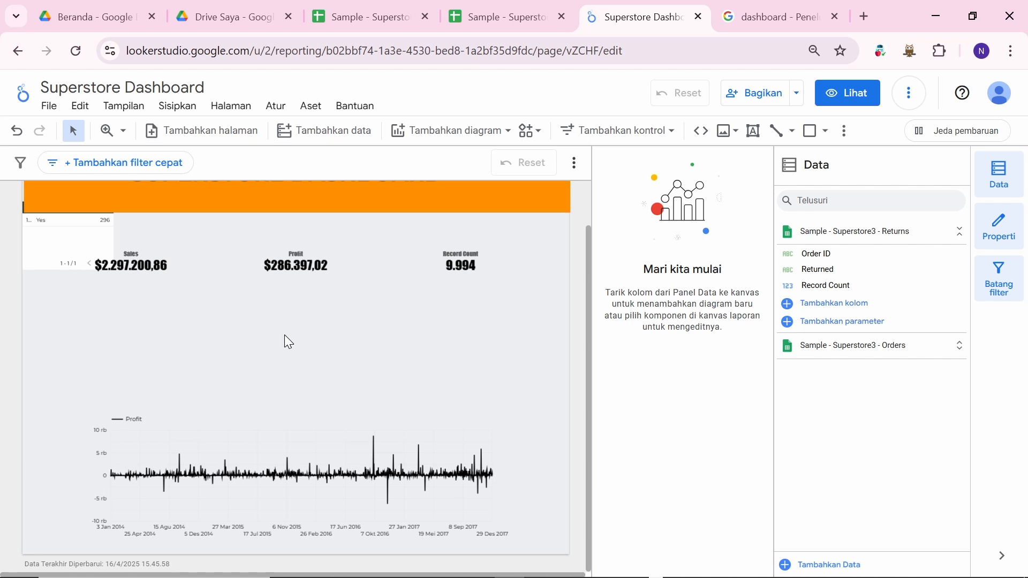
{"action": "left_click", "coordinate": [266, 433]}
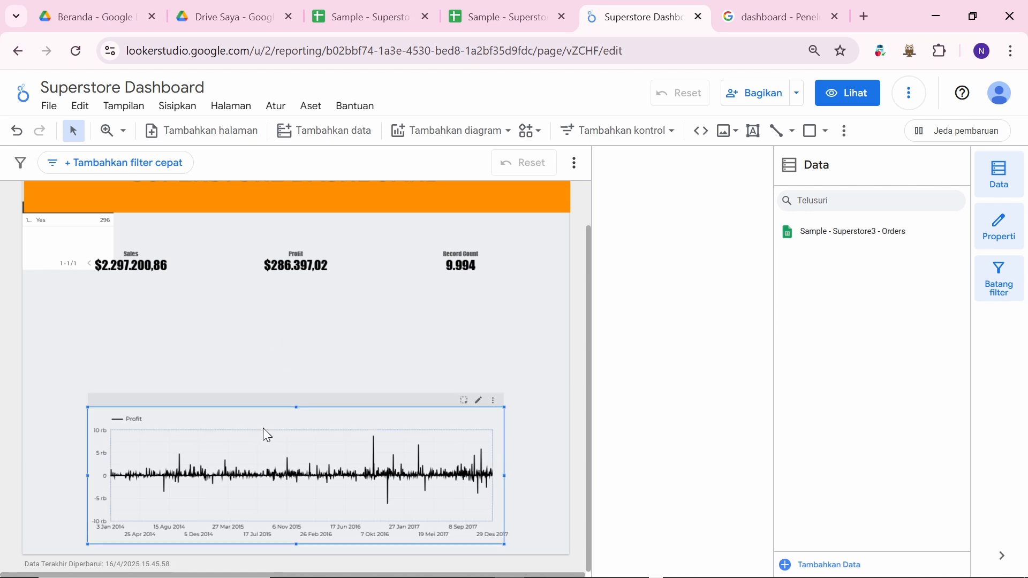
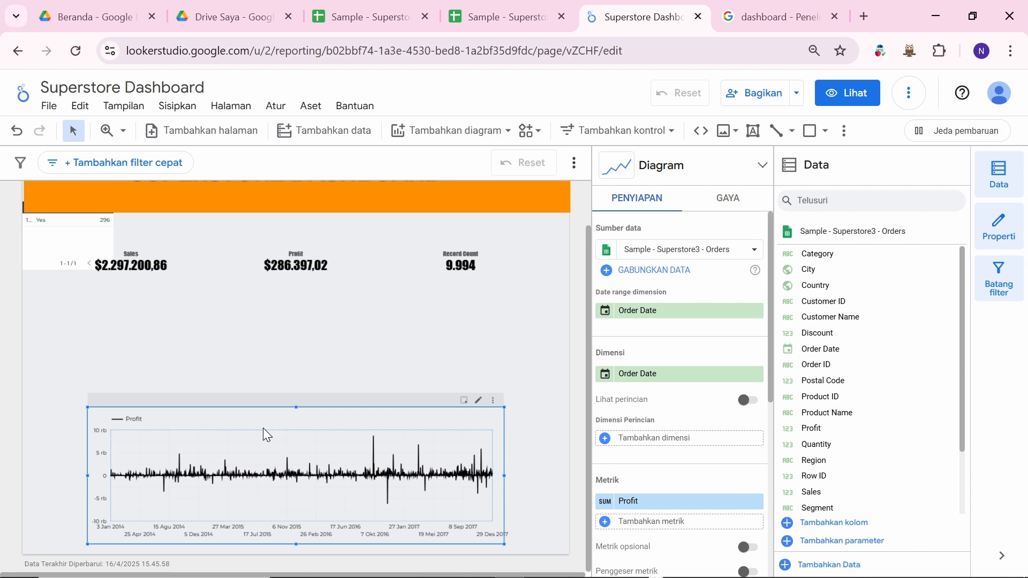
Step: Switch from the Superstore Dashboard to the 'dashboard - Penelusuran' image search tab
{"action": "scroll", "coordinate": [267, 435], "scroll_direction": "up", "scroll_amount": 1}
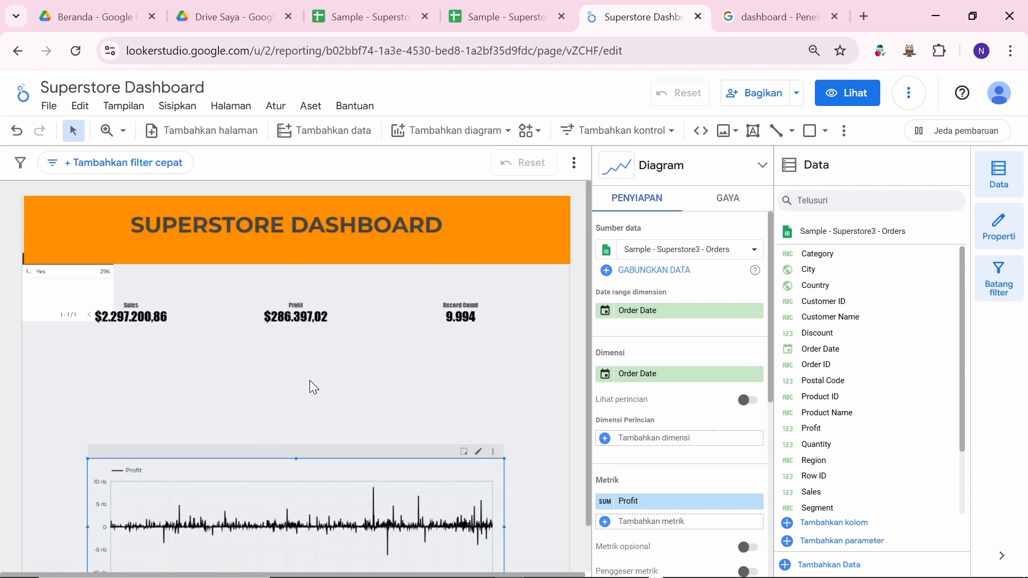
{"action": "scroll", "coordinate": [310, 382], "scroll_direction": "down", "scroll_amount": 1}
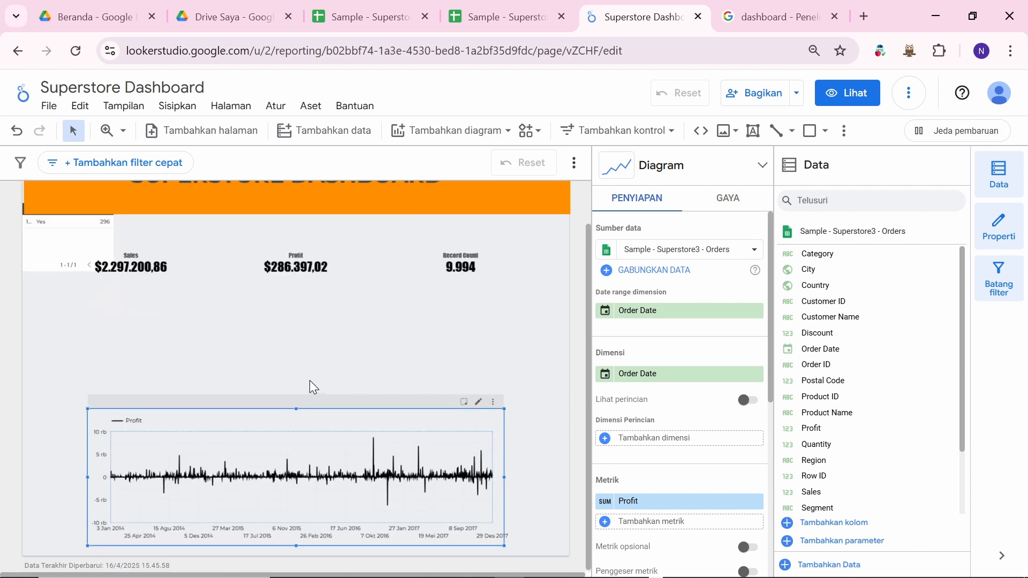
{"action": "scroll", "coordinate": [310, 381], "scroll_direction": "up", "scroll_amount": 1}
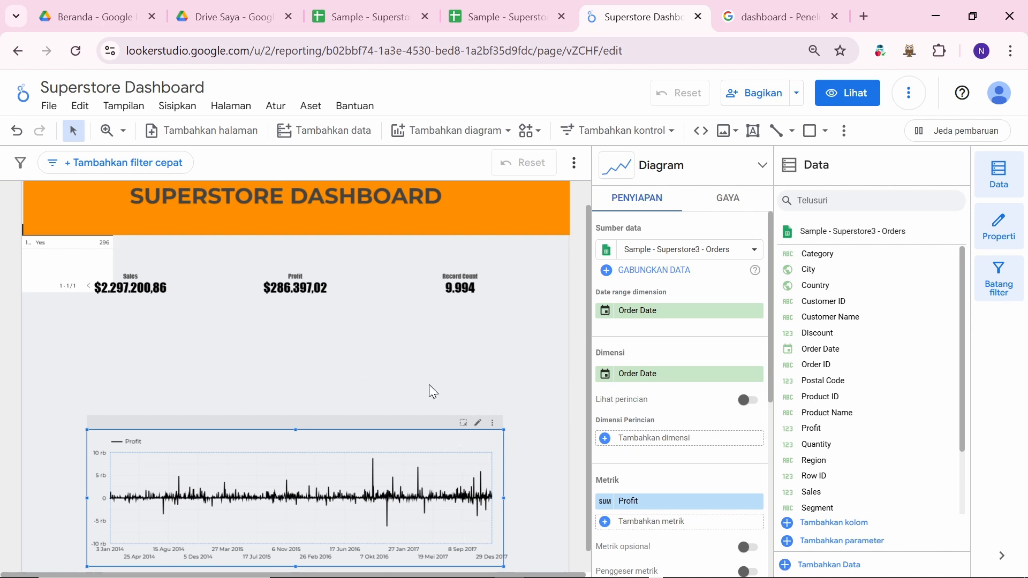
{"action": "left_click", "coordinate": [803, 5]}
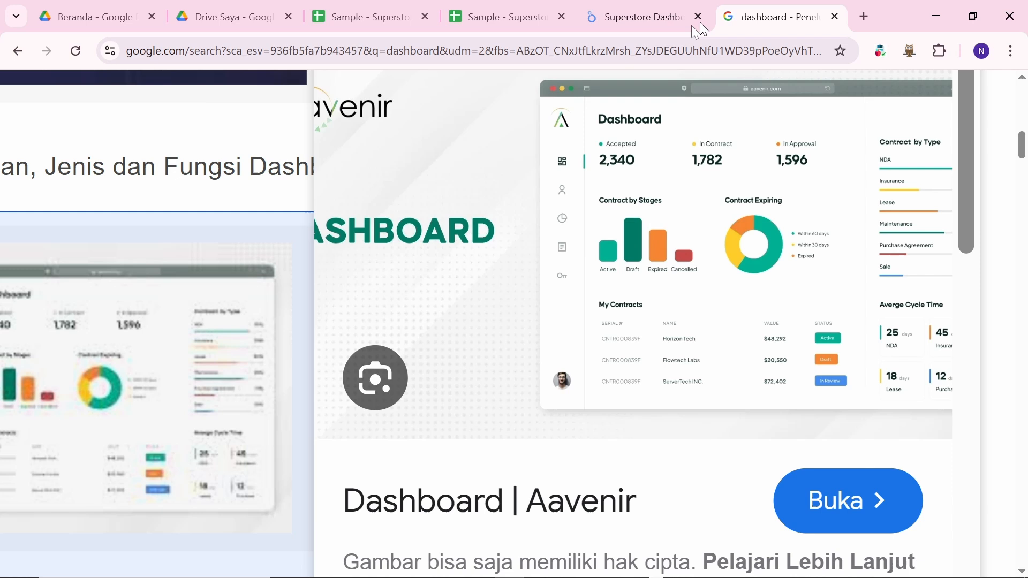
Step: Search Google for 'dashboard penjualan'
{"action": "left_click", "coordinate": [649, 51]}
{"action": "type", "text": "dashboar"}
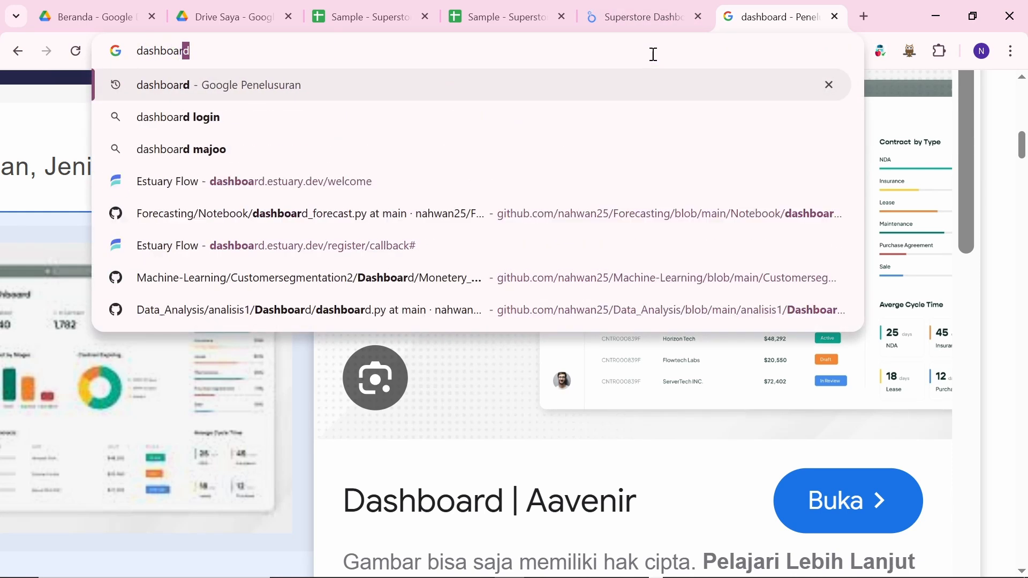
{"action": "type", "text": "d penjua"}
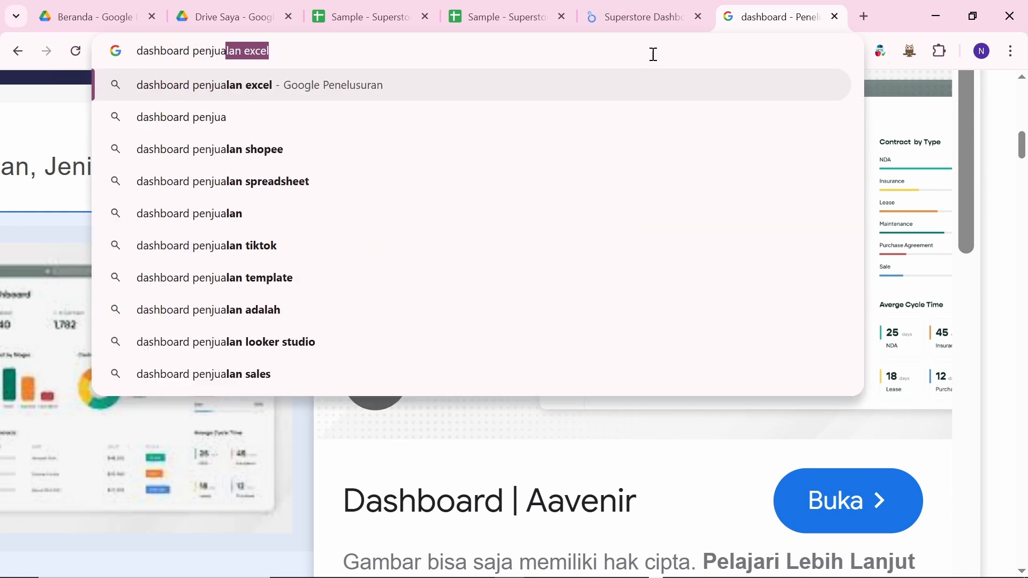
{"action": "key", "text": "Down"}
{"action": "key", "text": "Up"}
{"action": "key", "text": "Down"}
{"action": "type", "text": "lan"}
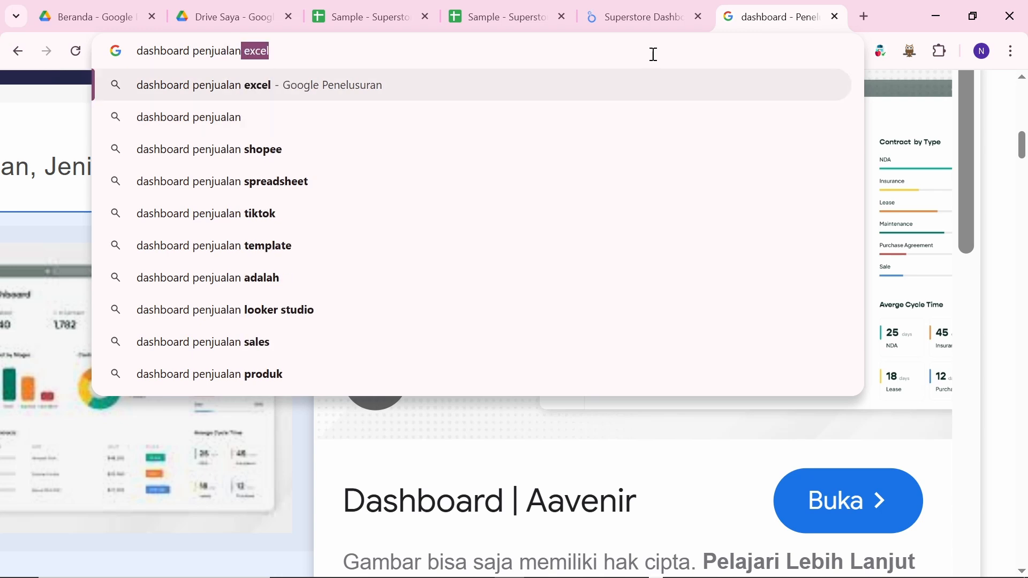
{"action": "key", "text": "Delete"}
{"action": "key", "text": "Return"}
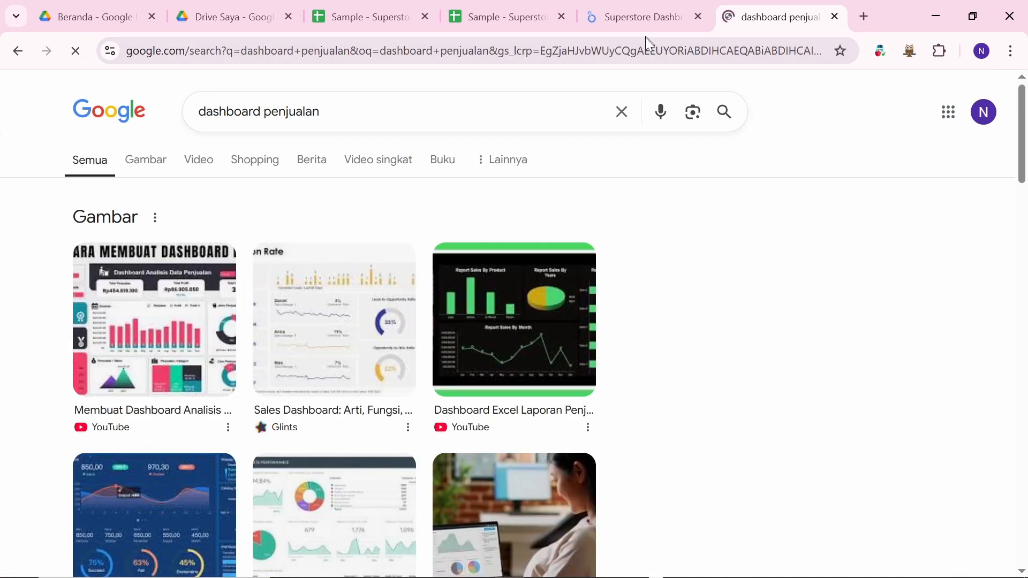
Step: Preview the Sales Dashboard and 'Dashboard Excel Laporan Penjualan' image results
{"action": "left_click", "coordinate": [366, 289]}
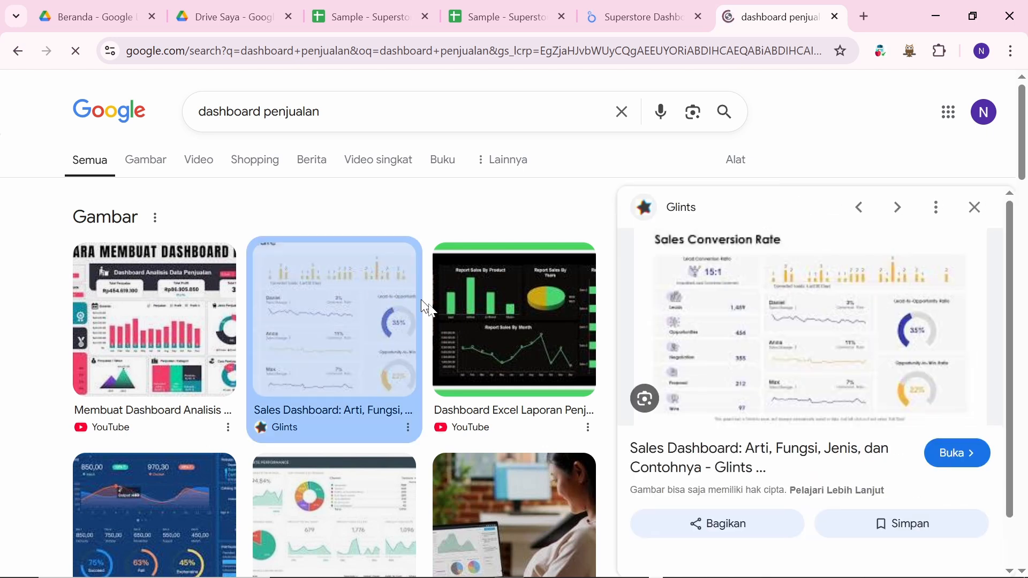
{"action": "left_click", "coordinate": [537, 341]}
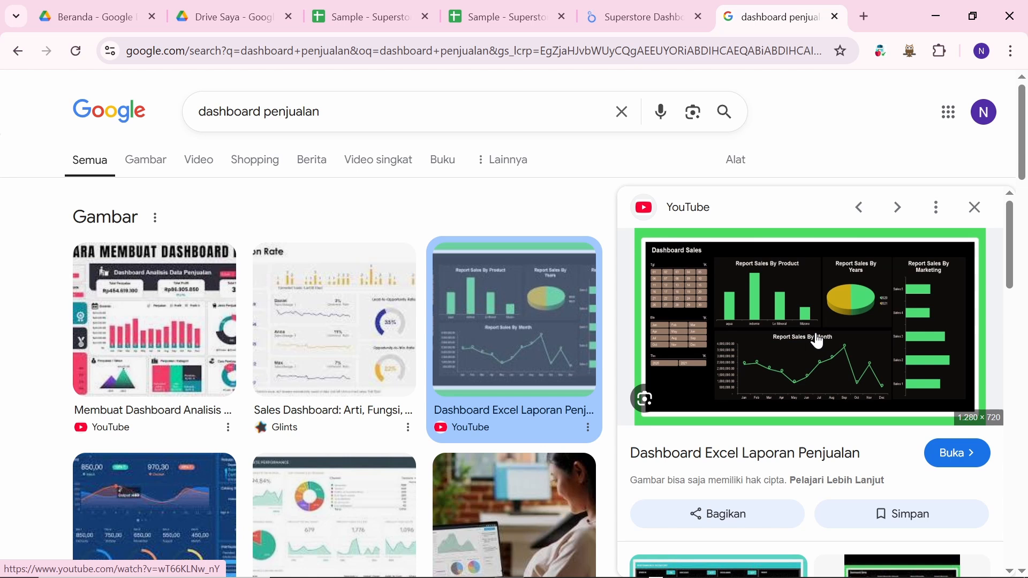
{"action": "scroll", "coordinate": [816, 340], "scroll_direction": "up", "scroll_amount": 5}
{"action": "scroll", "coordinate": [817, 340], "scroll_direction": "down", "scroll_amount": 3}
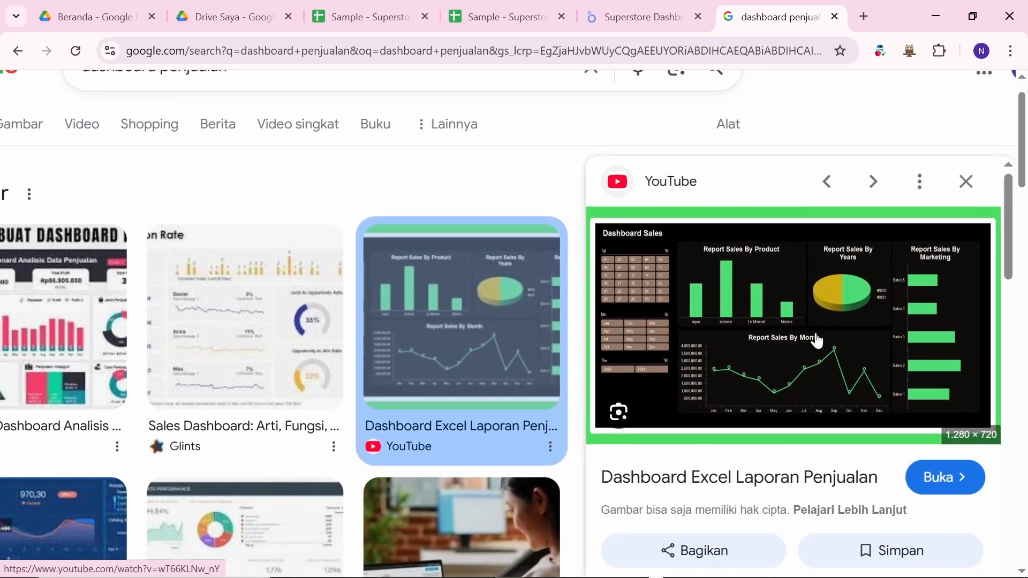
{"action": "scroll", "coordinate": [816, 341], "scroll_direction": "up", "scroll_amount": 2}
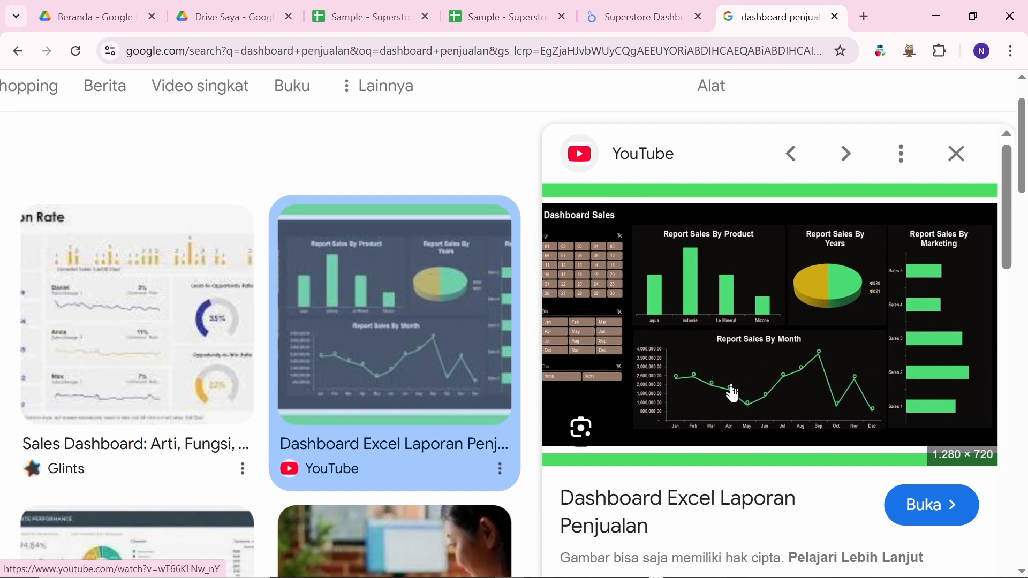
{"action": "scroll", "coordinate": [683, 323], "scroll_direction": "down", "scroll_amount": 3}
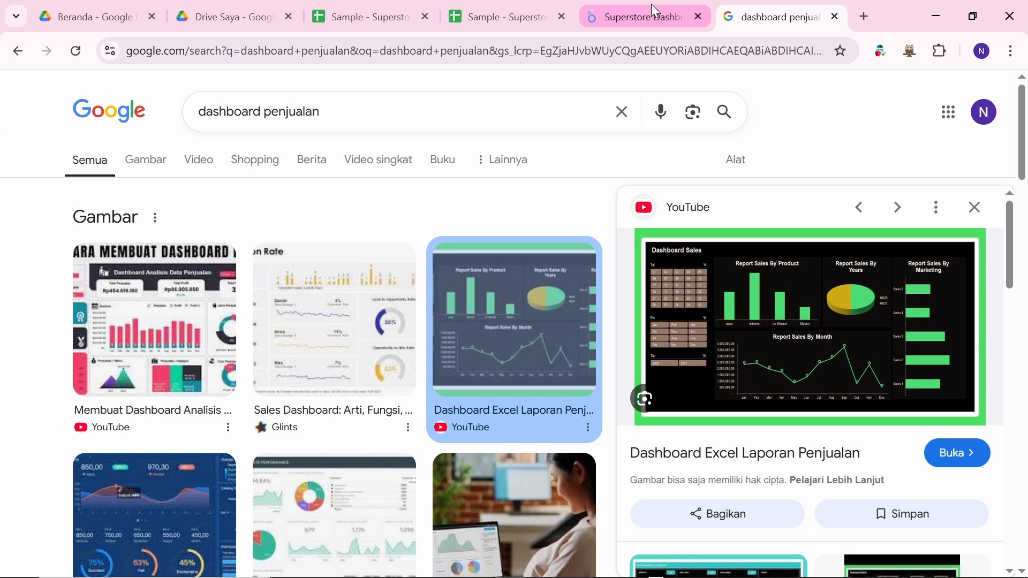
Step: Return to the Superstore Dashboard report and select, then deselect, the Profit line chart
{"action": "left_click", "coordinate": [660, 22]}
{"action": "scroll", "coordinate": [435, 423], "scroll_direction": "down", "scroll_amount": 1}
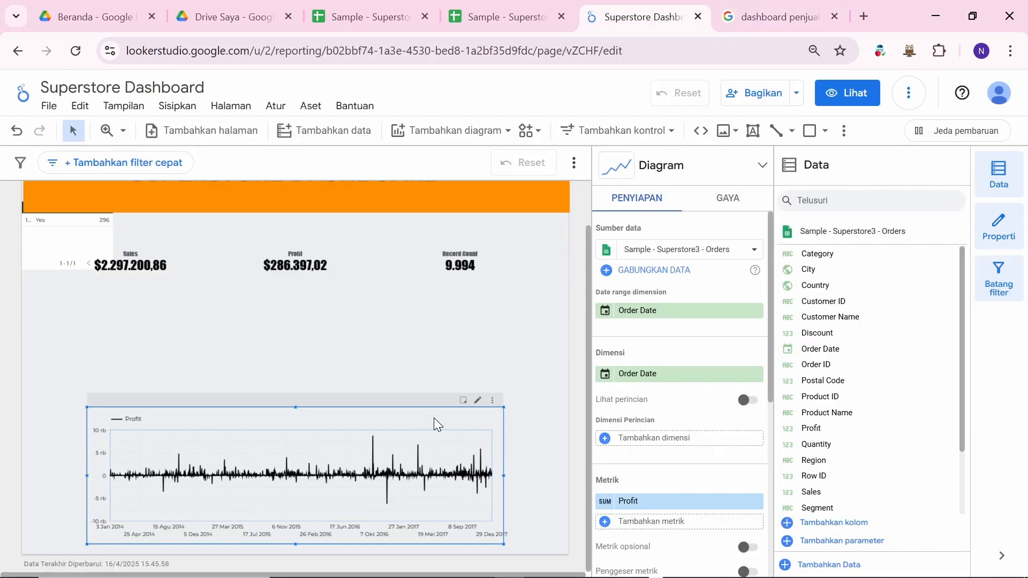
{"action": "left_click", "coordinate": [362, 325]}
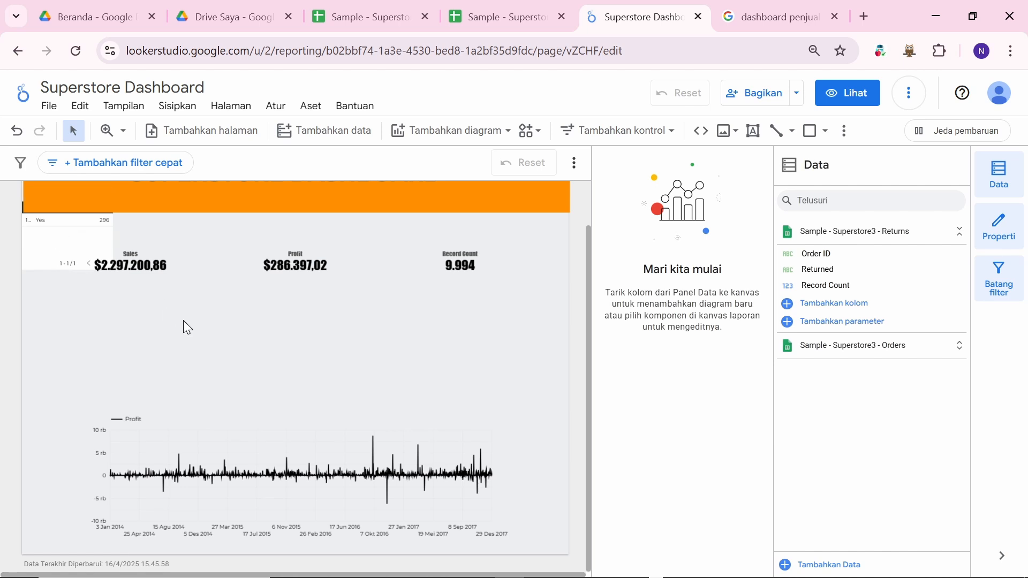
{"action": "left_click", "coordinate": [278, 422]}
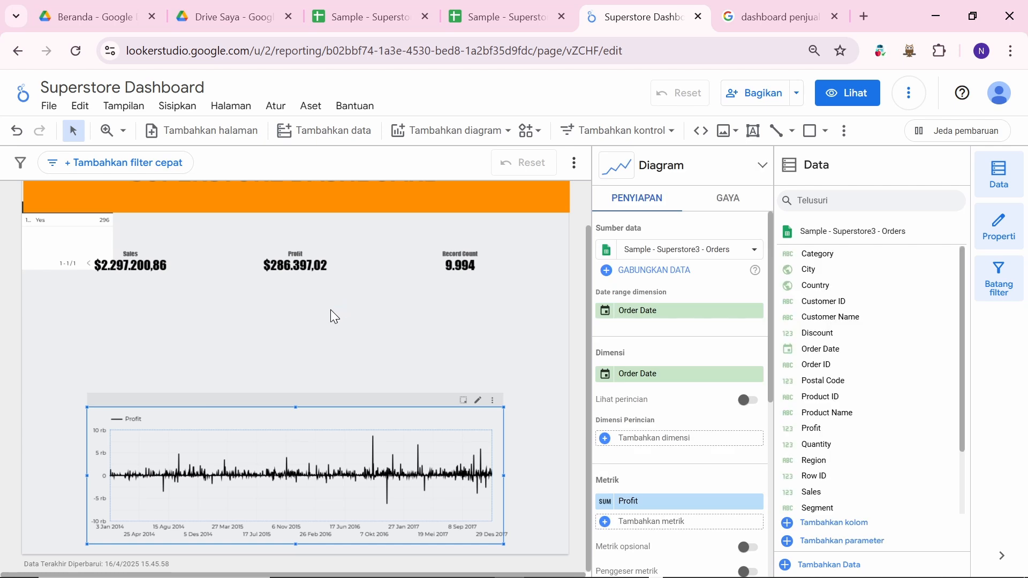
{"action": "left_click", "coordinate": [369, 341]}
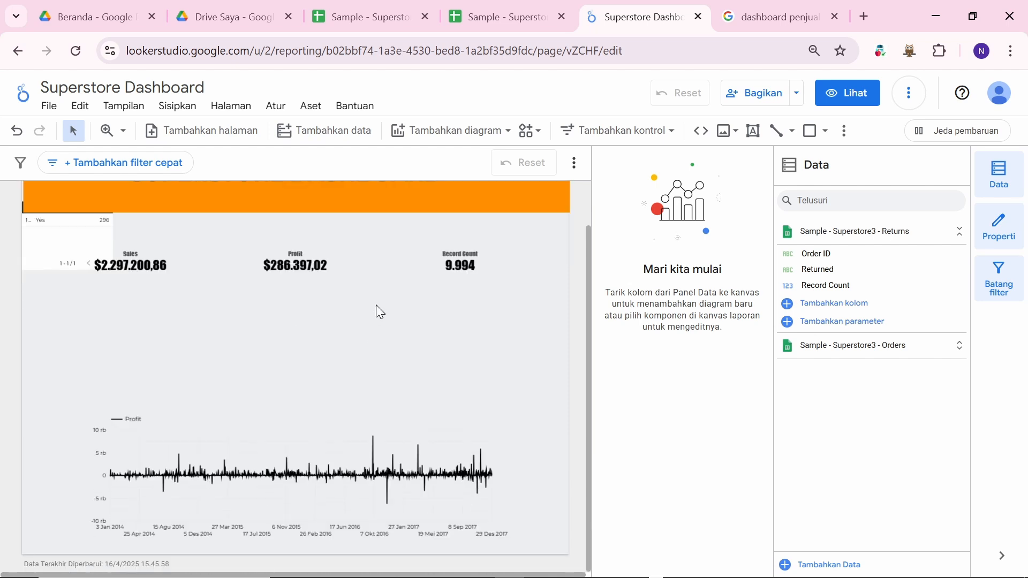
Step: Scroll the report to review the header, Sales, Profit and Record Count scorecards
{"action": "scroll", "coordinate": [376, 305], "scroll_direction": "up", "scroll_amount": 1}
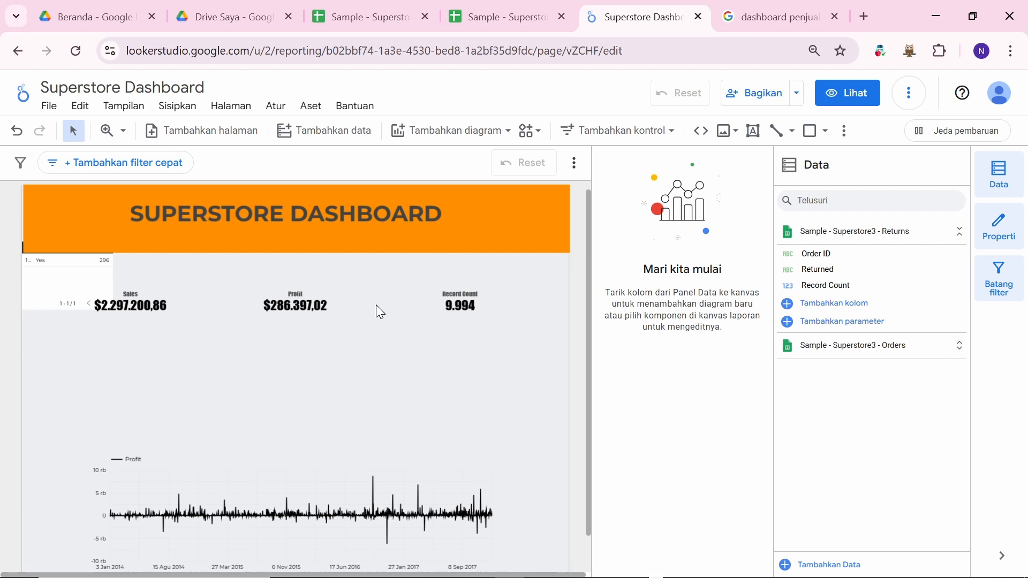
{"action": "scroll", "coordinate": [378, 360], "scroll_direction": "down", "scroll_amount": 1}
{"action": "scroll", "coordinate": [378, 359], "scroll_direction": "up", "scroll_amount": 2}
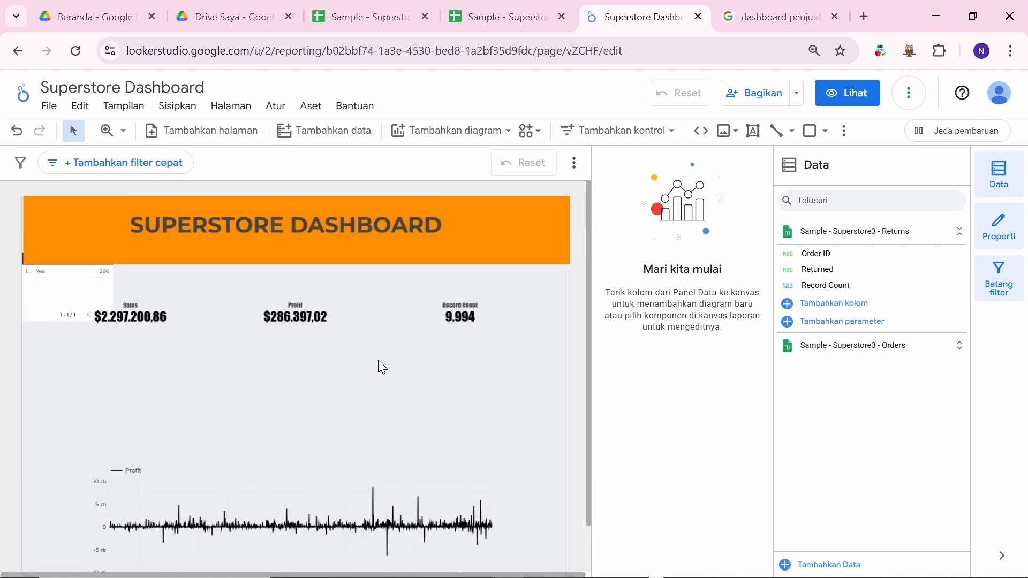
{"action": "scroll", "coordinate": [378, 360], "scroll_direction": "down", "scroll_amount": 1}
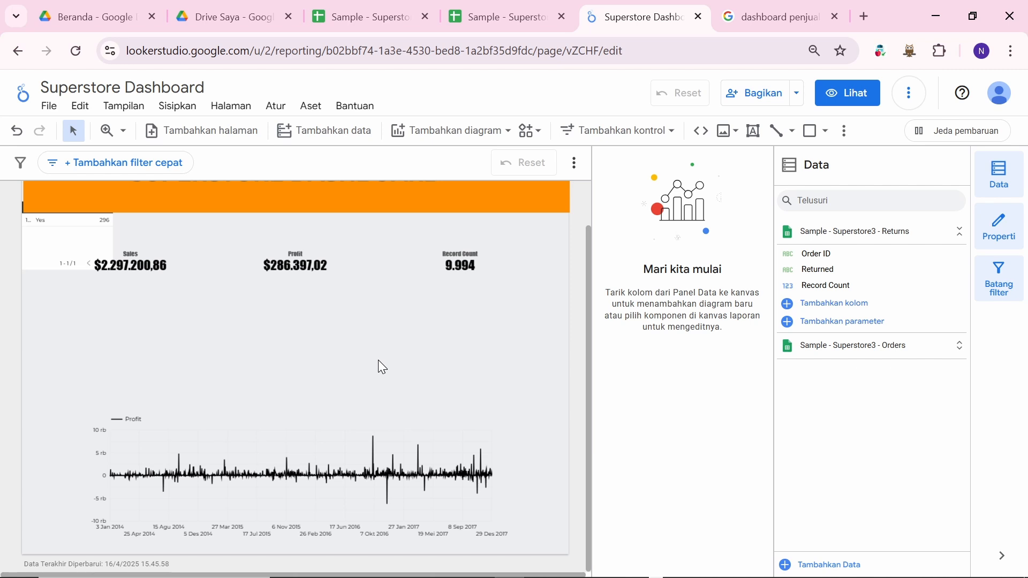
{"action": "scroll", "coordinate": [378, 360], "scroll_direction": "up", "scroll_amount": 1}
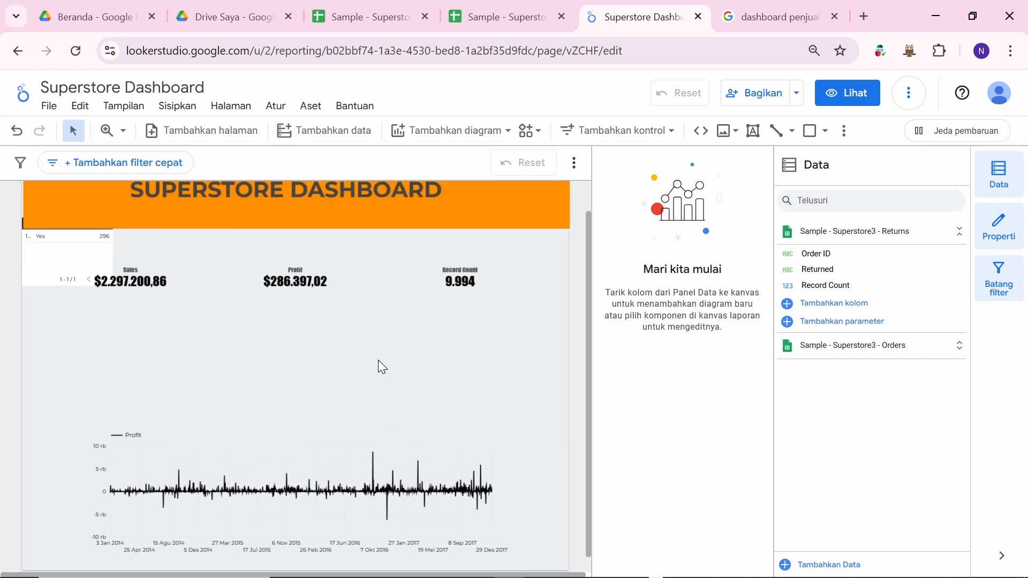
{"action": "scroll", "coordinate": [351, 391], "scroll_direction": "up", "scroll_amount": 1}
{"action": "scroll", "coordinate": [351, 393], "scroll_direction": "up", "scroll_amount": 1}
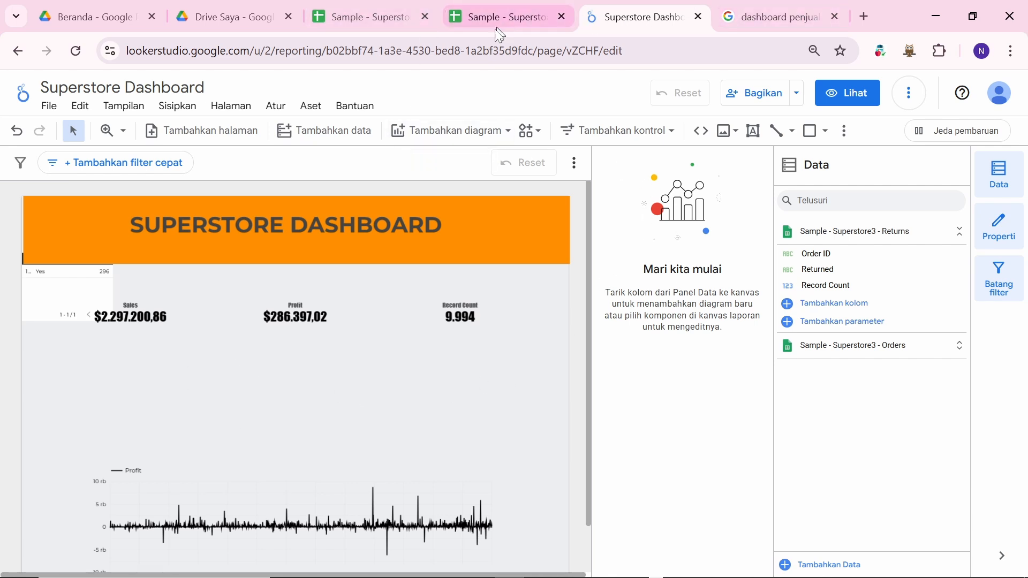
{"action": "key", "text": "alt+Tab"}
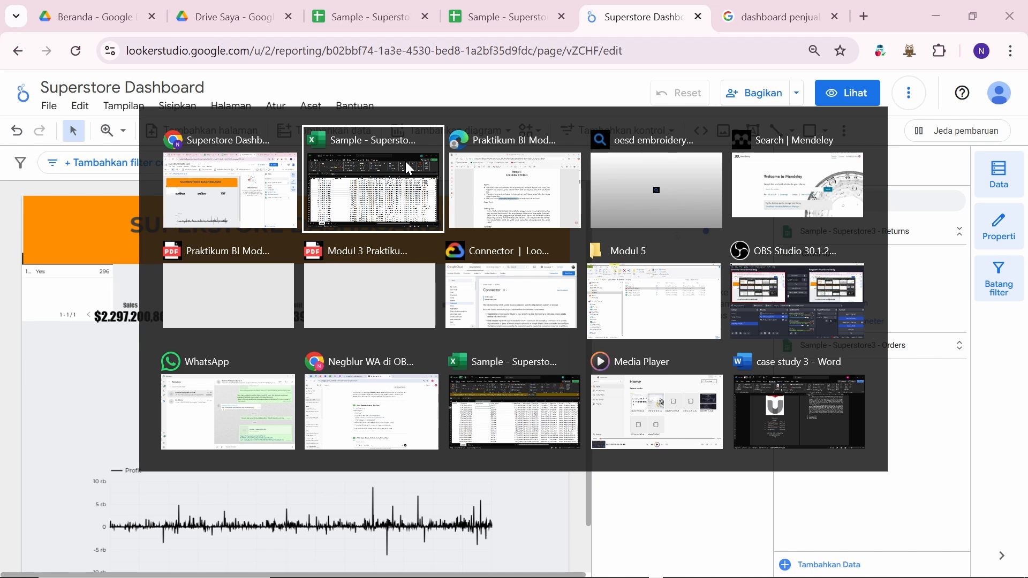
{"action": "key", "text": "Down"}
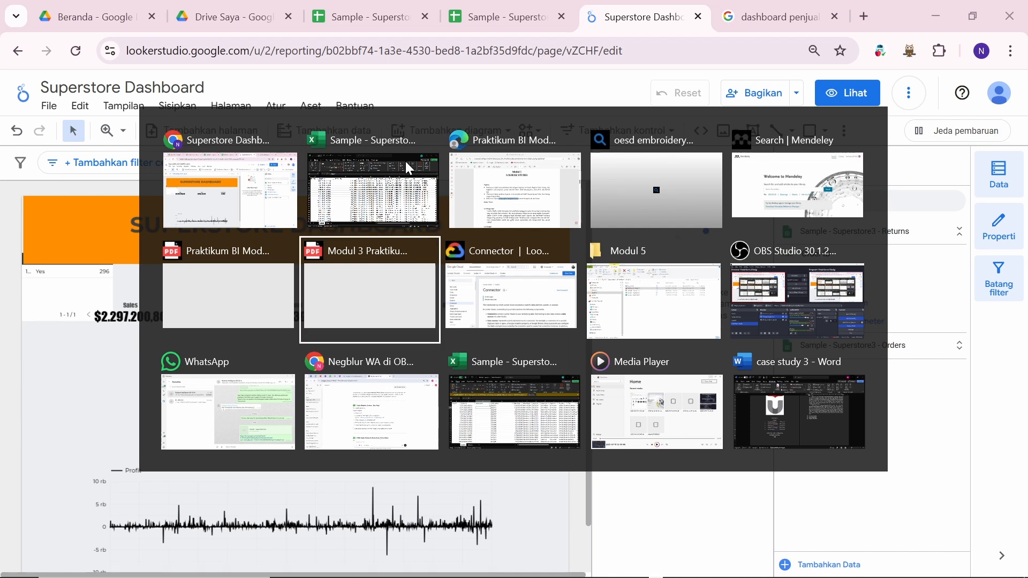
{"action": "key", "text": "Up"}
{"action": "key", "text": "Right"}
{"action": "scroll", "coordinate": [464, 271], "scroll_direction": "down", "scroll_amount": 20}
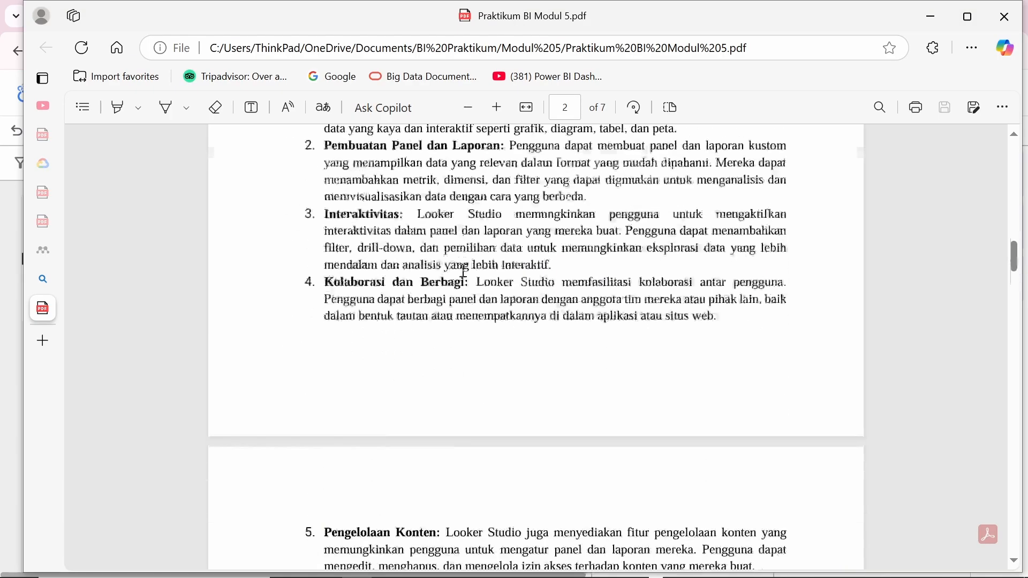
{"action": "scroll", "coordinate": [464, 271], "scroll_direction": "up", "scroll_amount": 6}
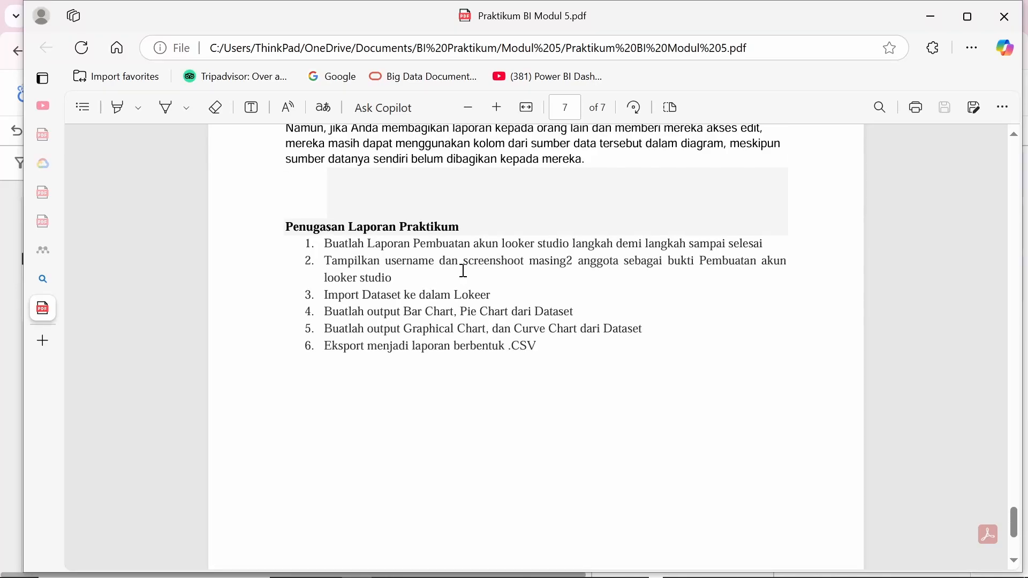
{"action": "scroll", "coordinate": [464, 270], "scroll_direction": "up", "scroll_amount": 20}
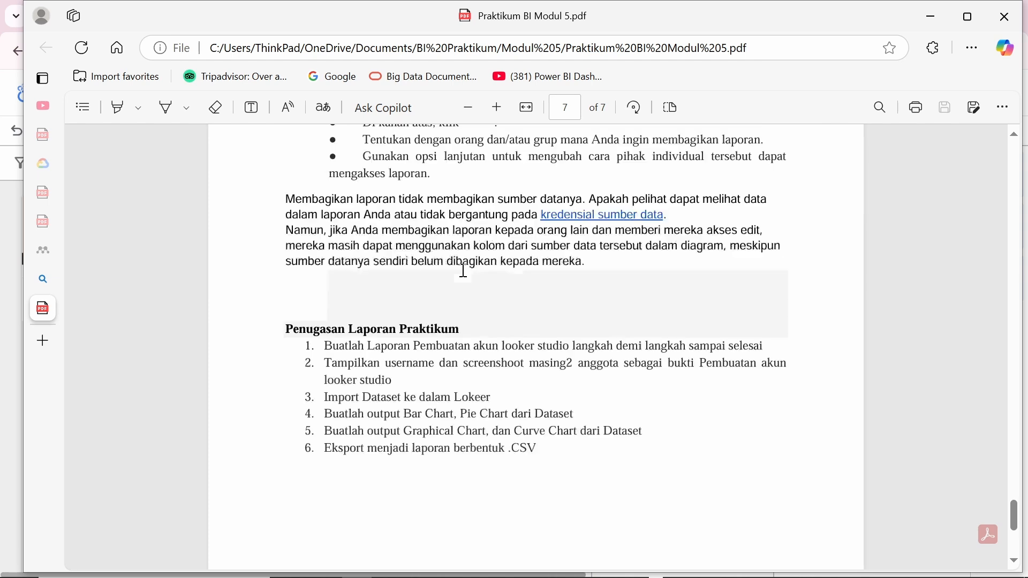
{"action": "scroll", "coordinate": [463, 270], "scroll_direction": "down", "scroll_amount": 6}
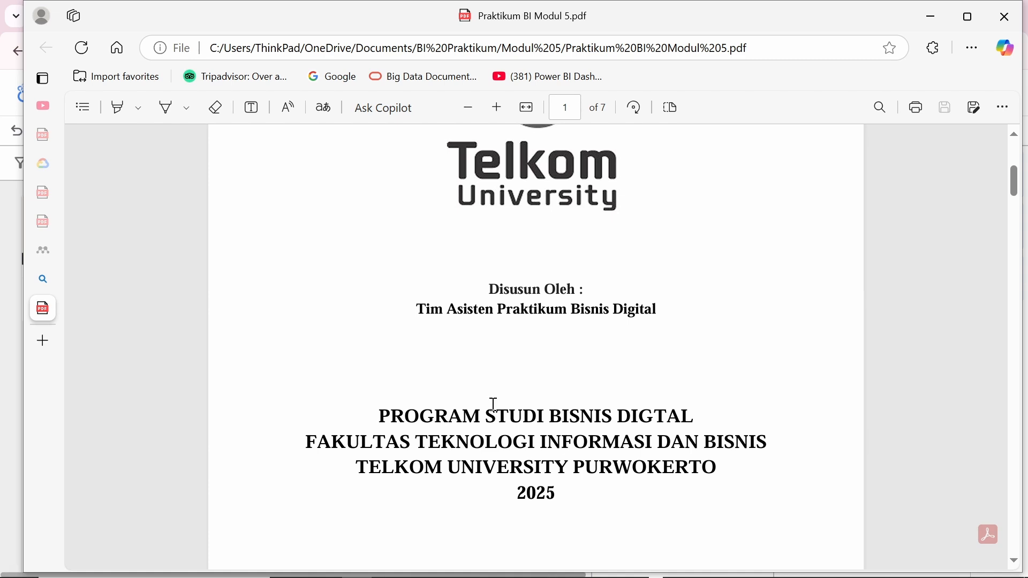
{"action": "key", "text": "alt+Tab"}
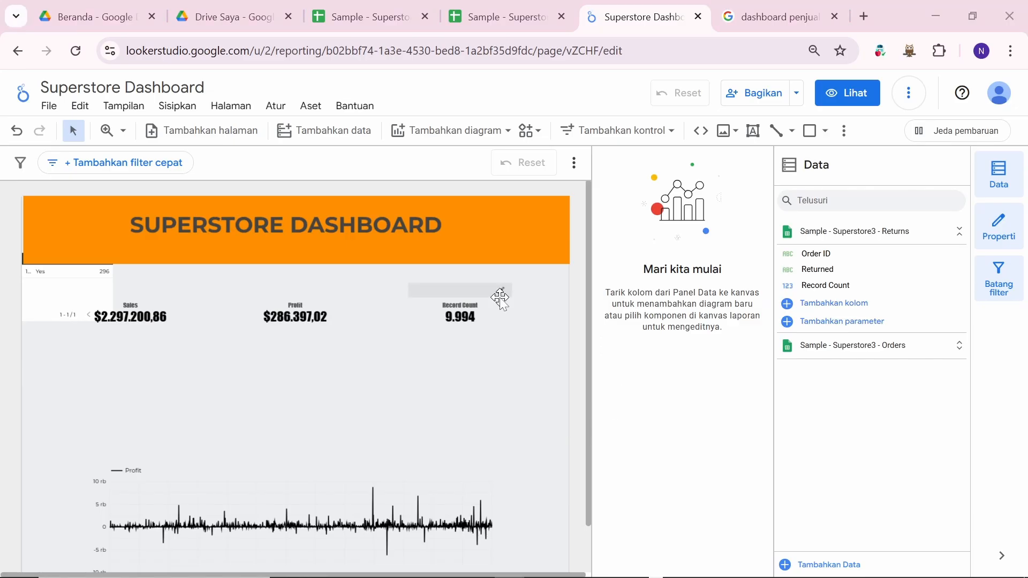
{"action": "key", "text": "alt+Tab"}
{"action": "key", "text": "alt+Tab"}
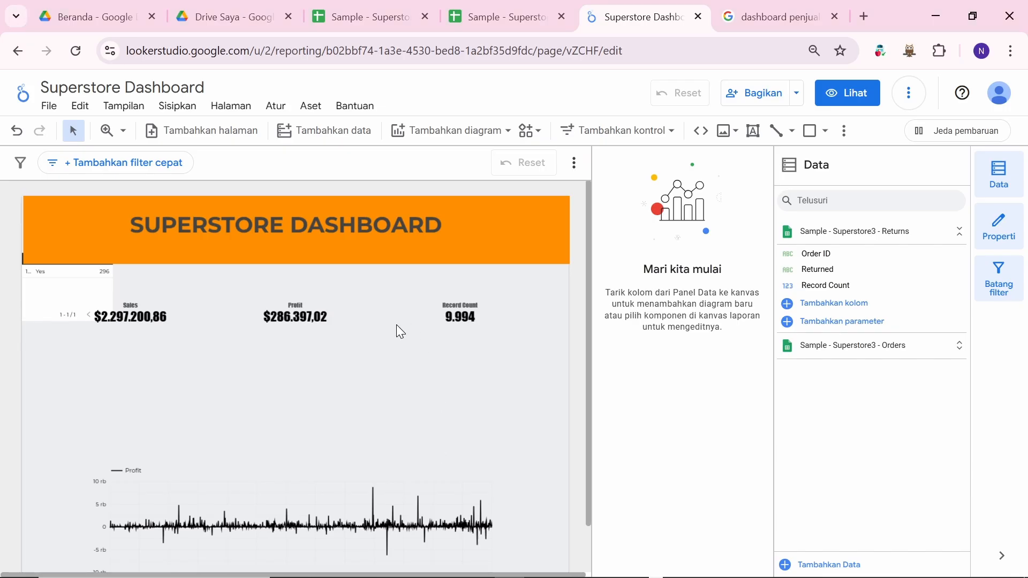
{"action": "scroll", "coordinate": [396, 331], "scroll_direction": "down", "scroll_amount": 1}
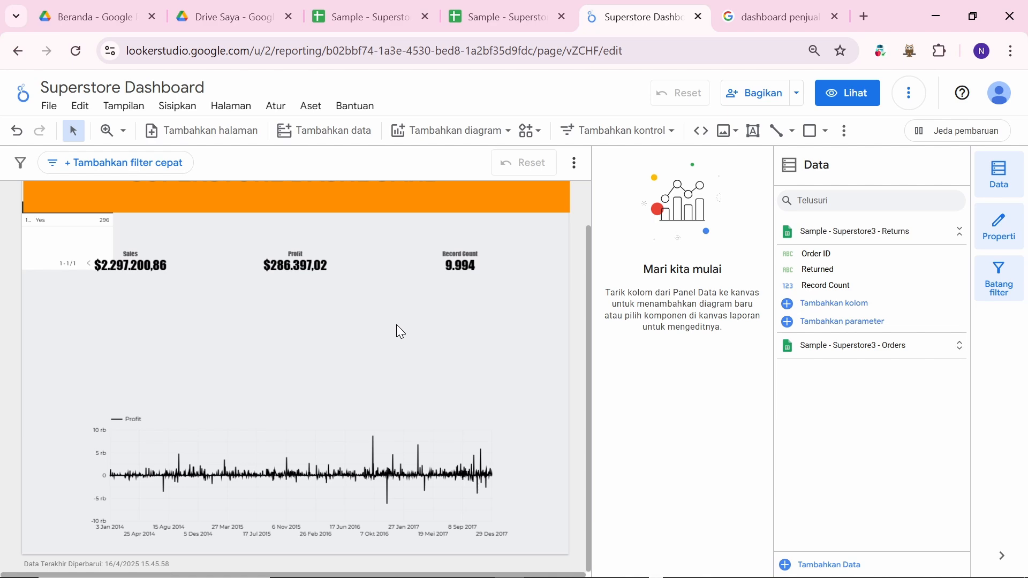
{"action": "key", "text": "alt+Tab"}
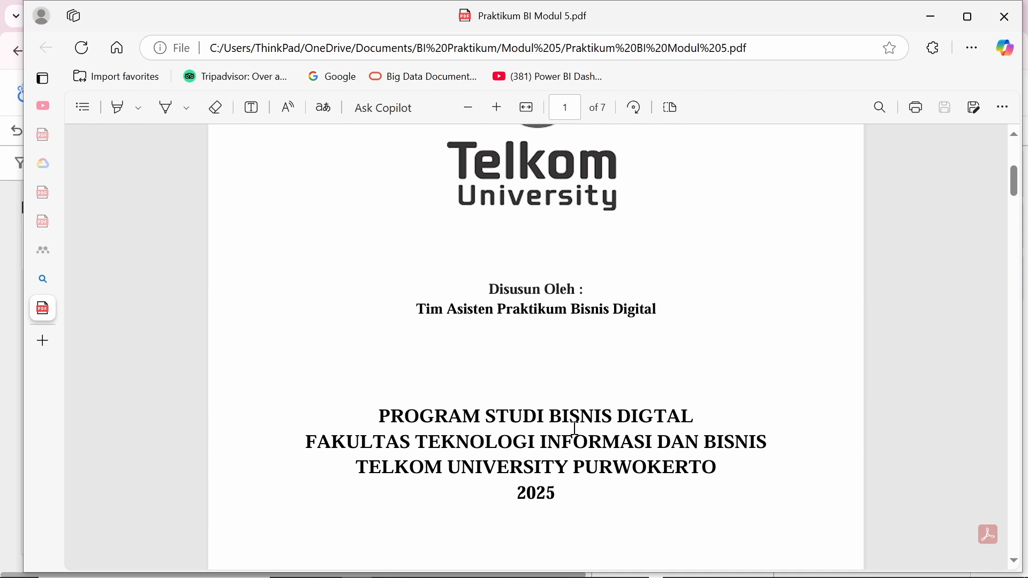
{"action": "key", "text": "alt+Tab"}
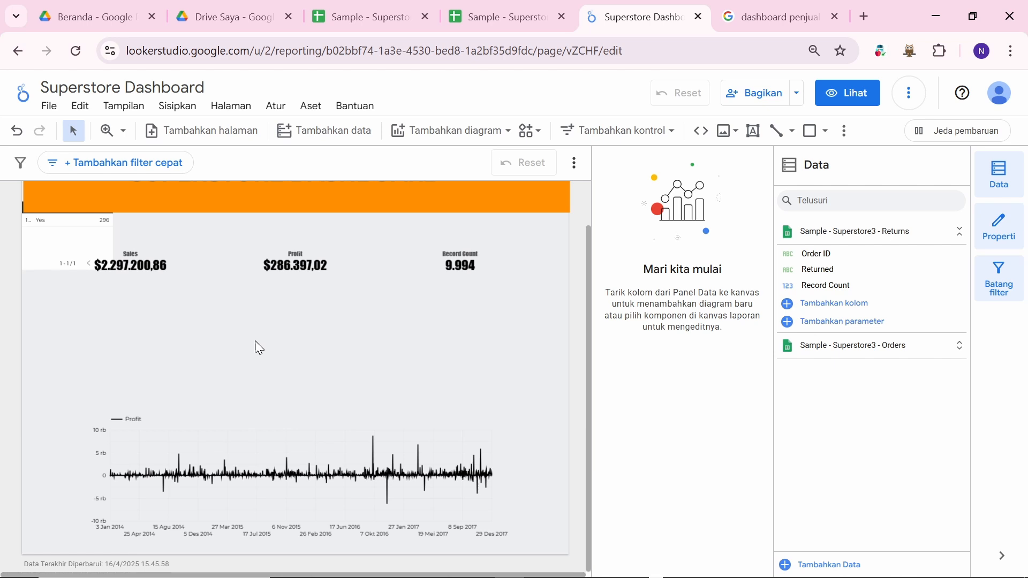
{"action": "scroll", "coordinate": [259, 349], "scroll_direction": "up", "scroll_amount": 1}
{"action": "scroll", "coordinate": [386, 348], "scroll_direction": "down", "scroll_amount": 1}
{"action": "scroll", "coordinate": [394, 351], "scroll_direction": "up", "scroll_amount": 1}
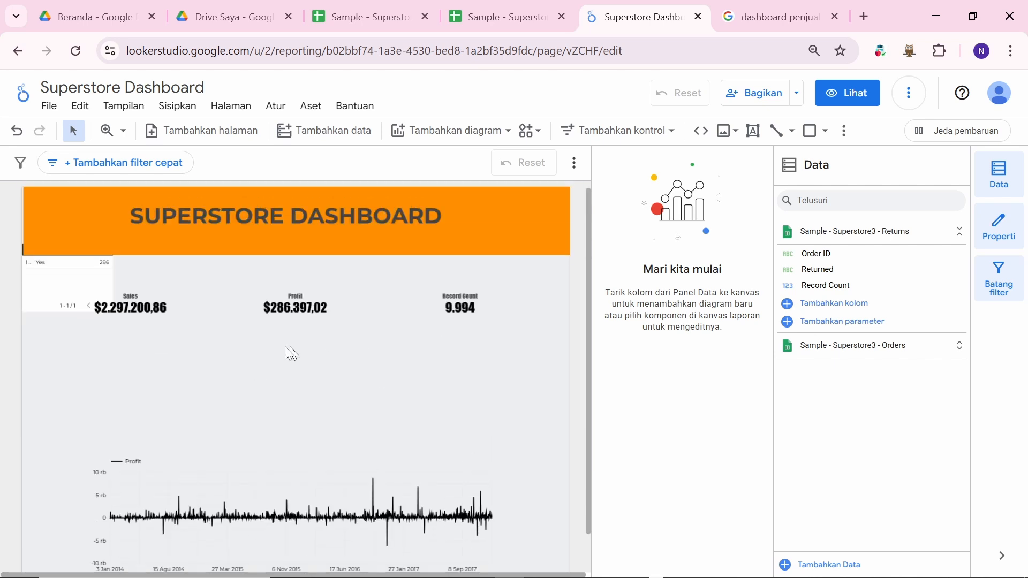
{"action": "scroll", "coordinate": [321, 386], "scroll_direction": "down", "scroll_amount": 1}
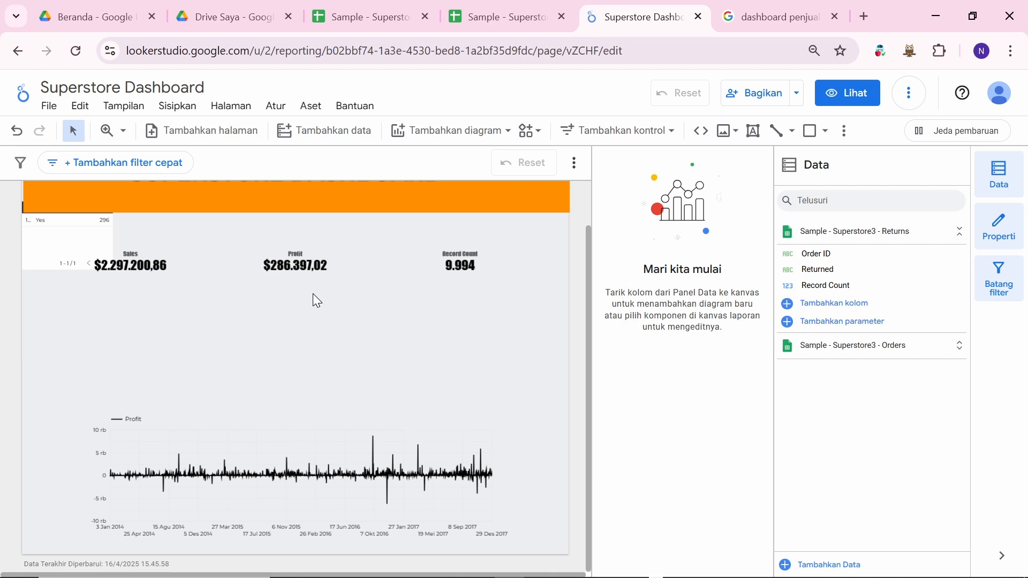
{"action": "key", "text": "alt+Tab"}
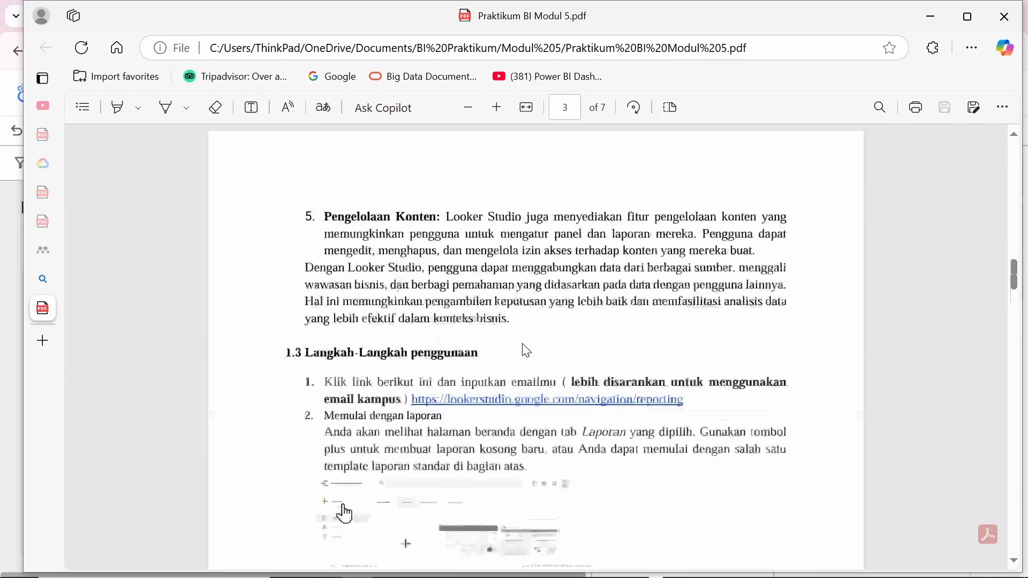
{"action": "scroll", "coordinate": [526, 351], "scroll_direction": "down", "scroll_amount": 20}
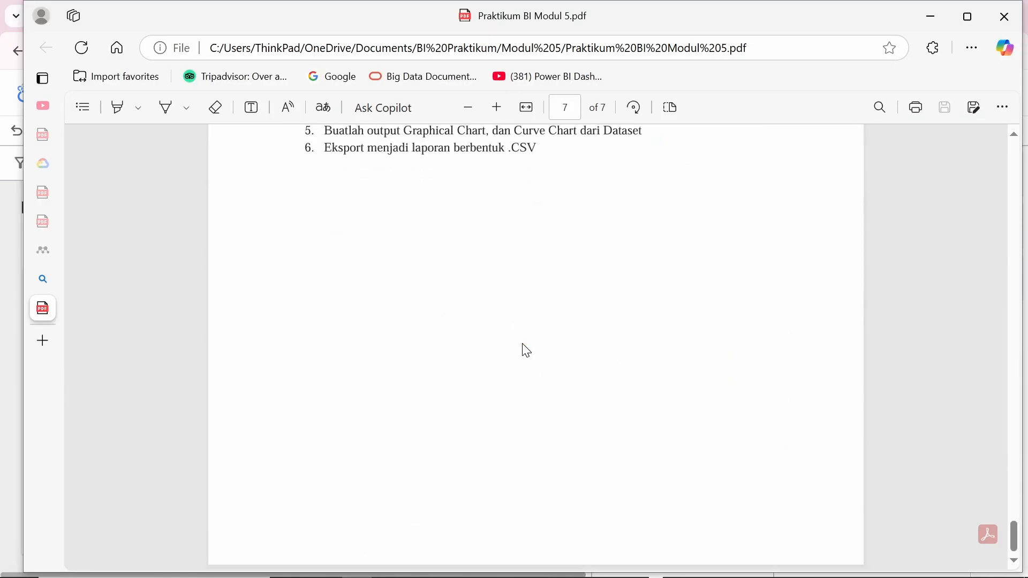
{"action": "scroll", "coordinate": [526, 351], "scroll_direction": "up", "scroll_amount": 4}
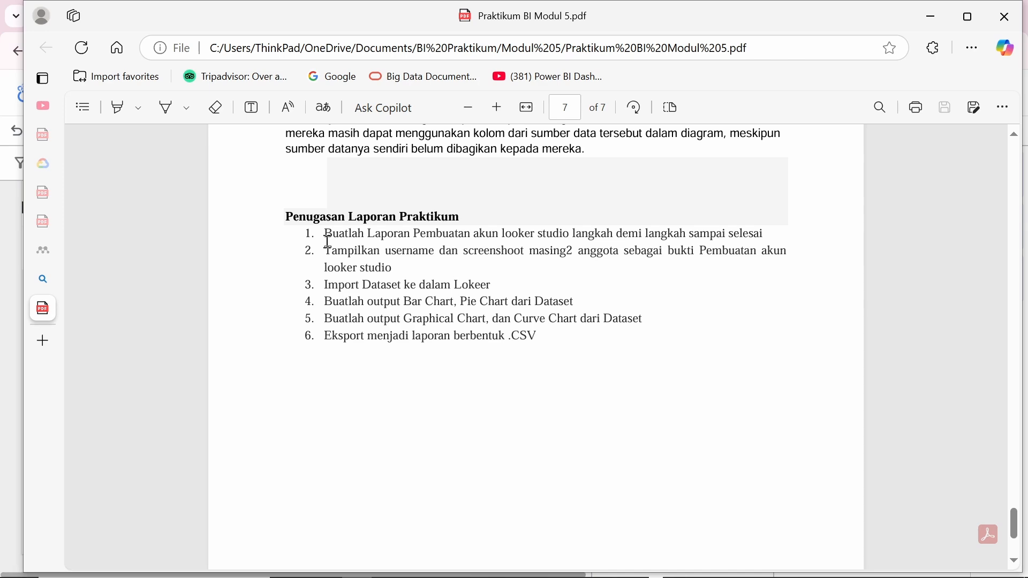
{"action": "left_click_drag", "start_coordinate": [324, 234], "coordinate": [599, 386]}
{"action": "key", "text": "alt+Tab"}
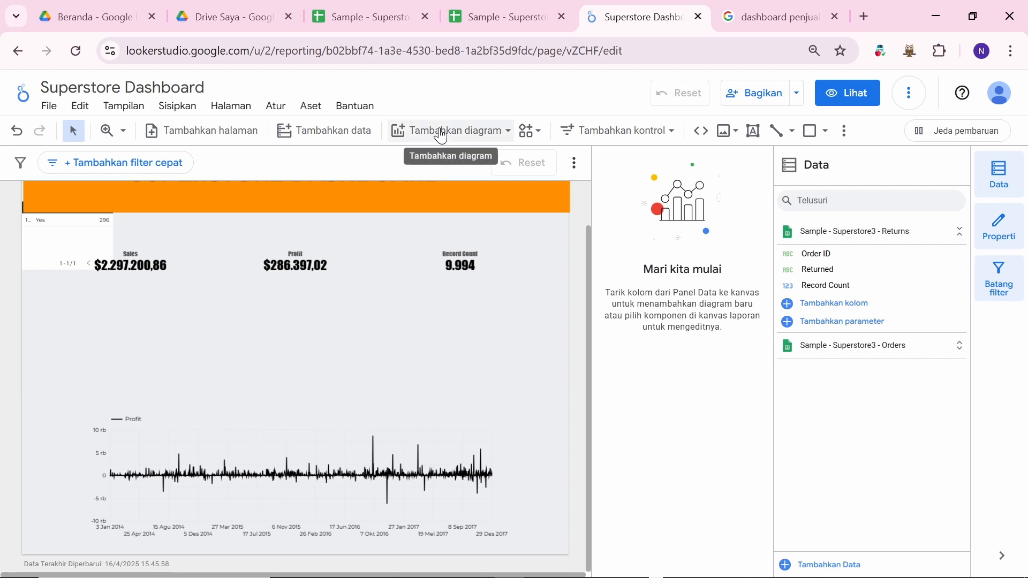
Step: Add a trial column chart to the report and move it left
{"action": "left_click", "coordinate": [471, 135]}
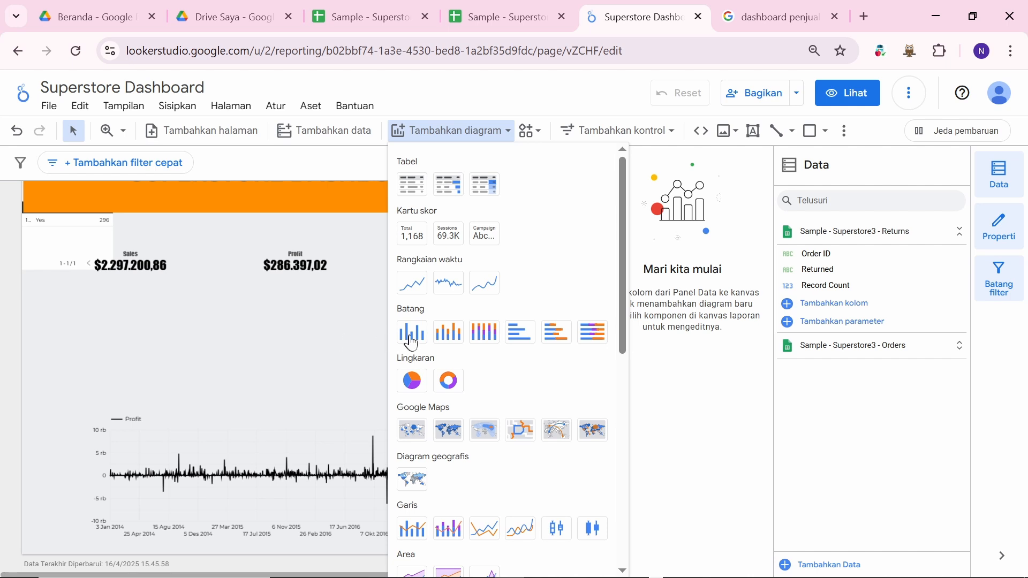
{"action": "left_click", "coordinate": [412, 334]}
{"action": "left_click", "coordinate": [413, 335]}
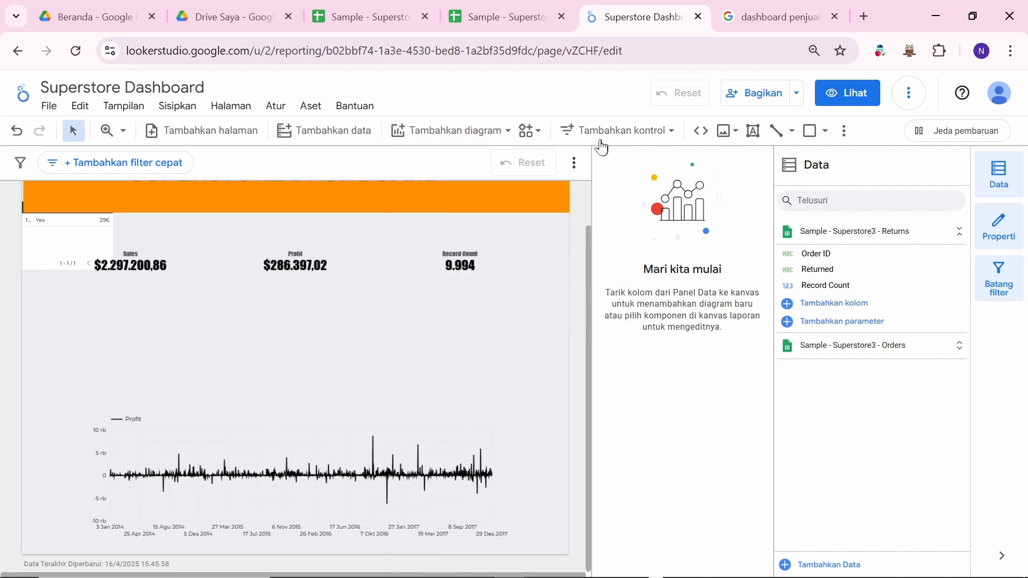
{"action": "left_click_drag", "start_coordinate": [487, 367], "coordinate": [194, 331]}
Step: Line up the Sales, Profit and Record Count scorecards in one row
{"action": "left_click_drag", "start_coordinate": [309, 263], "coordinate": [309, 247]}
{"action": "left_click_drag", "start_coordinate": [457, 260], "coordinate": [450, 239]}
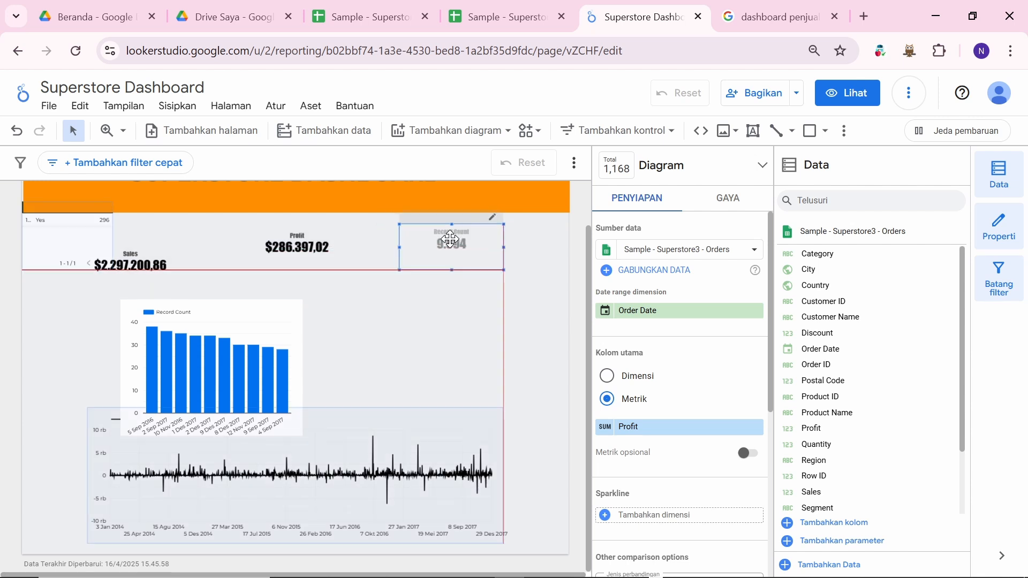
{"action": "left_click_drag", "start_coordinate": [450, 241], "coordinate": [427, 242]}
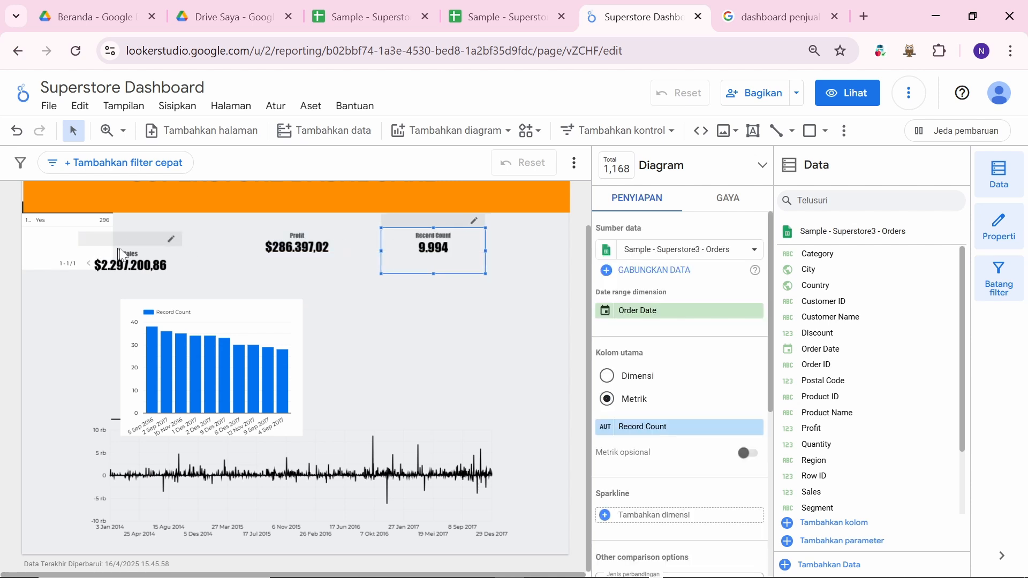
{"action": "left_click_drag", "start_coordinate": [131, 252], "coordinate": [162, 234]}
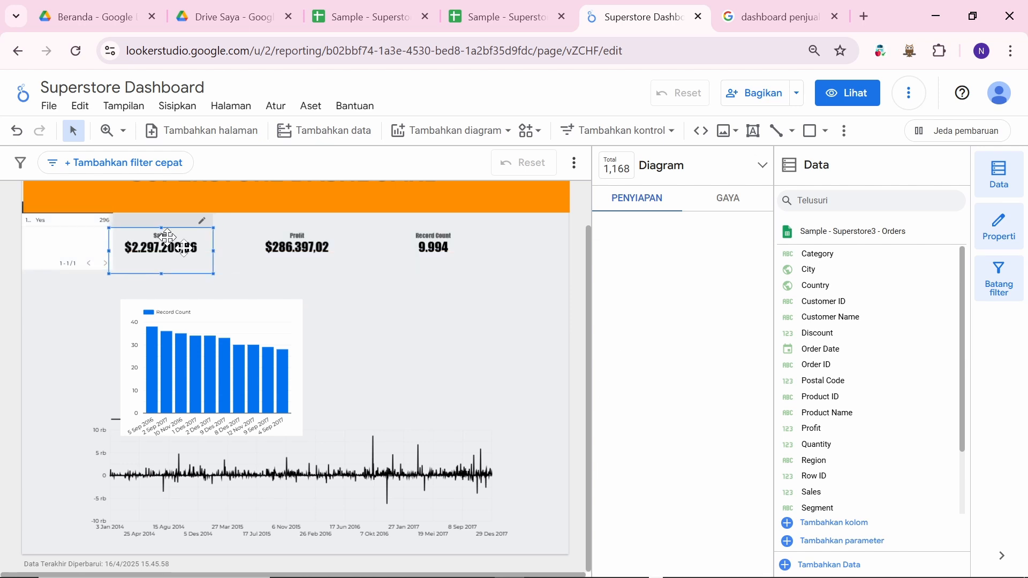
{"action": "left_click", "coordinate": [421, 334]}
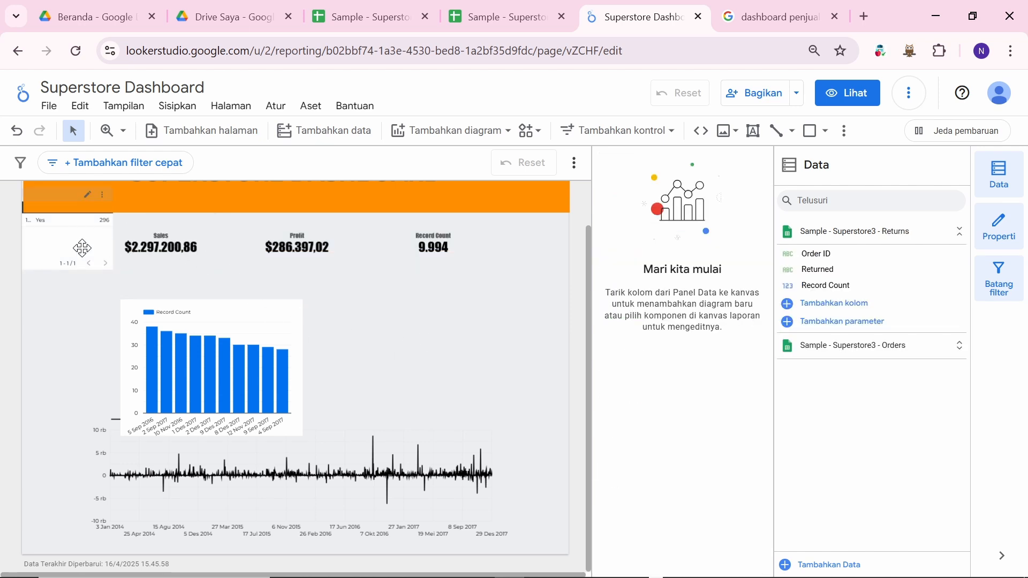
Step: Reposition and shrink the trial column chart, then delete it
{"action": "scroll", "coordinate": [365, 308], "scroll_direction": "up", "scroll_amount": 1}
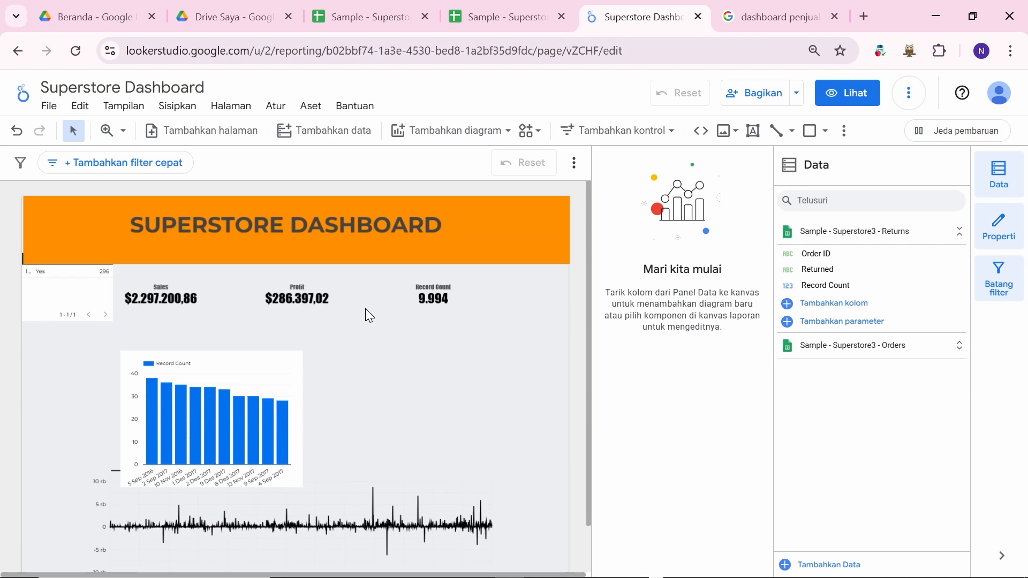
{"action": "scroll", "coordinate": [366, 309], "scroll_direction": "down", "scroll_amount": 1}
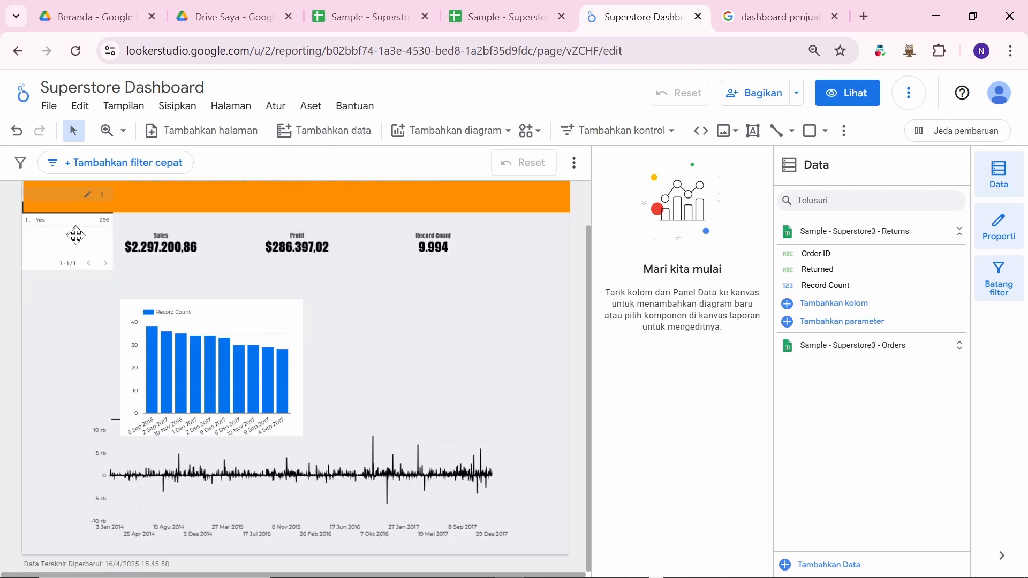
{"action": "left_click_drag", "start_coordinate": [266, 328], "coordinate": [230, 295]}
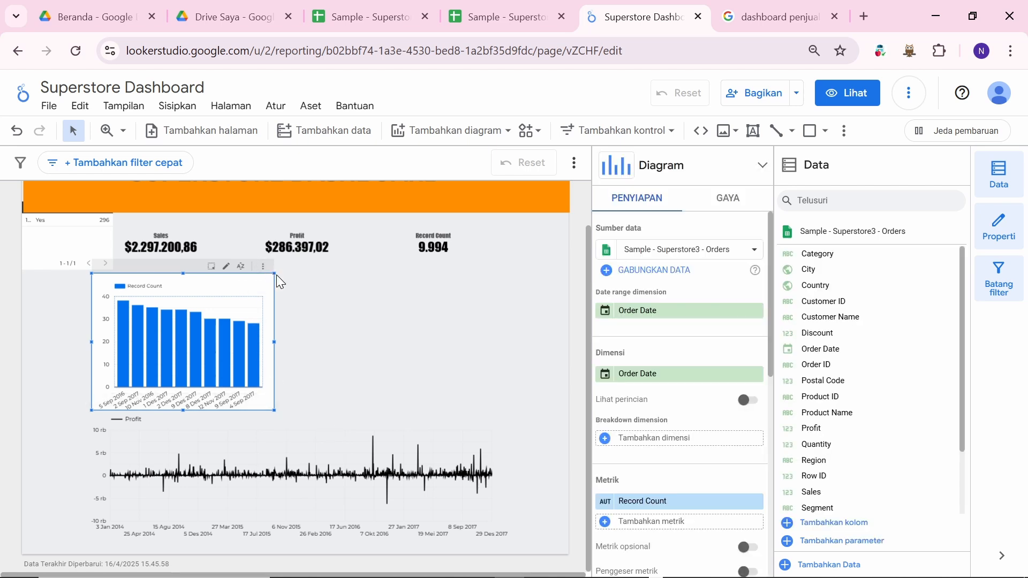
{"action": "left_click_drag", "start_coordinate": [273, 273], "coordinate": [179, 316]}
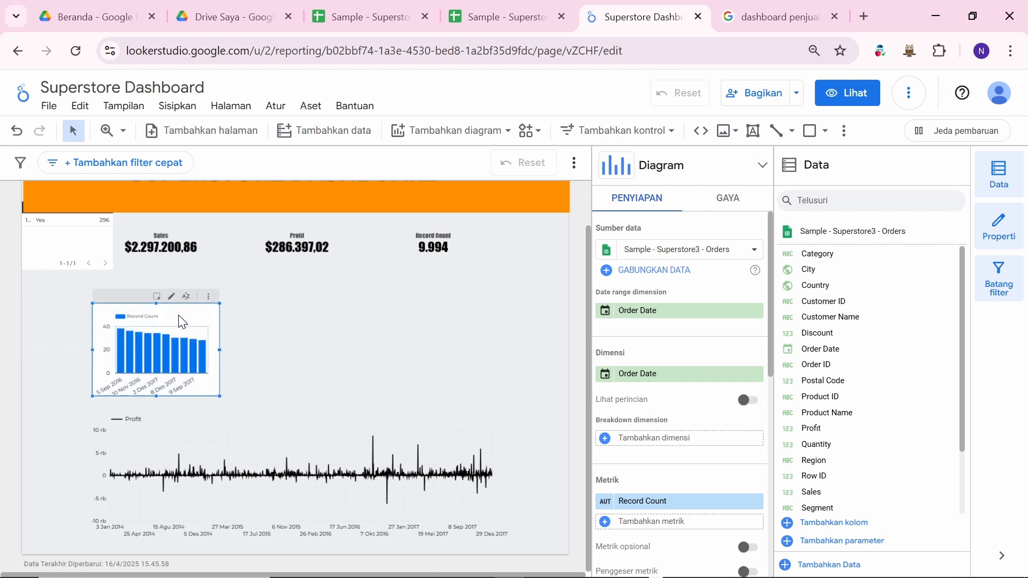
{"action": "left_click", "coordinate": [345, 325]}
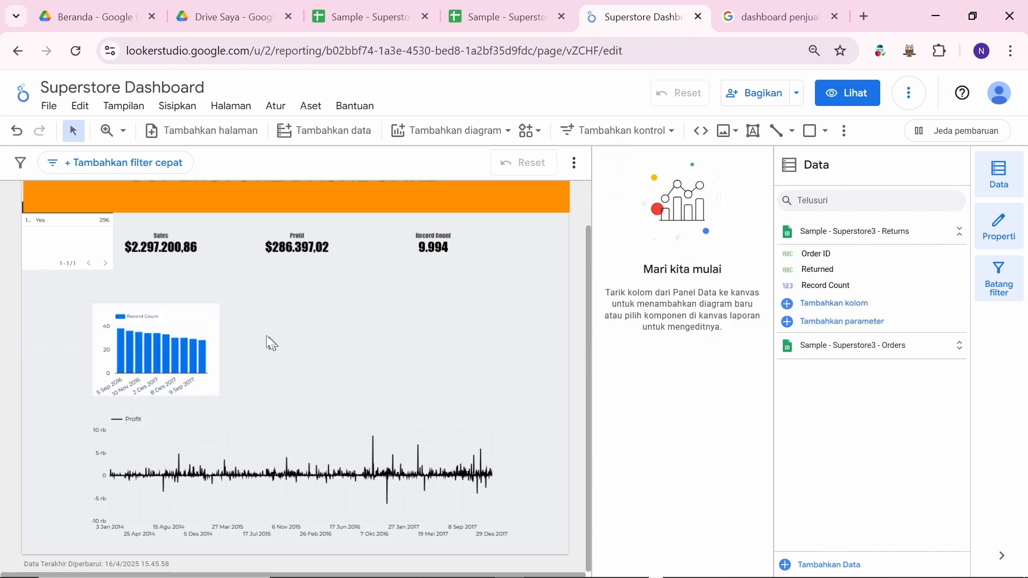
{"action": "left_click", "coordinate": [192, 324]}
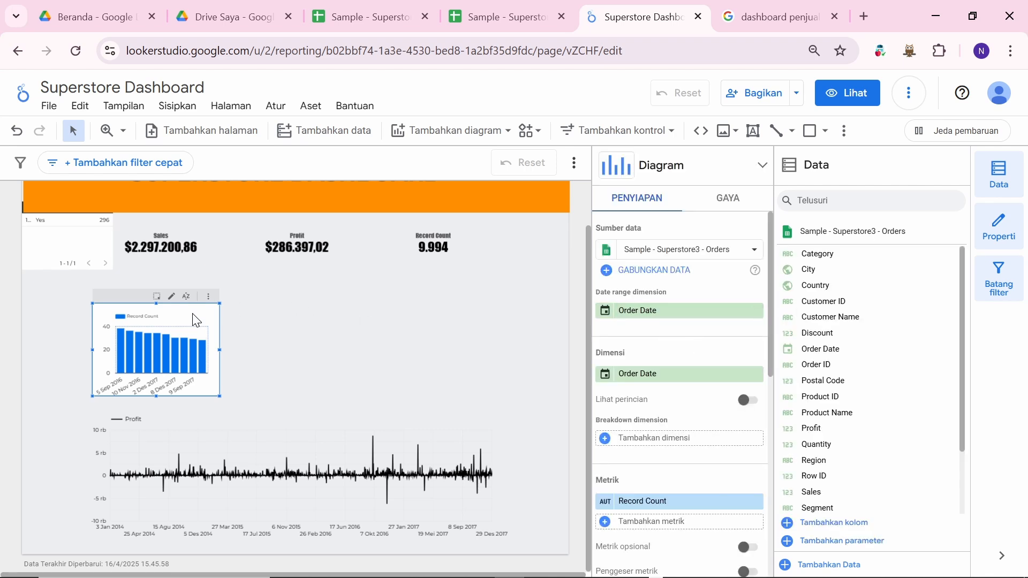
{"action": "key", "text": "Delete"}
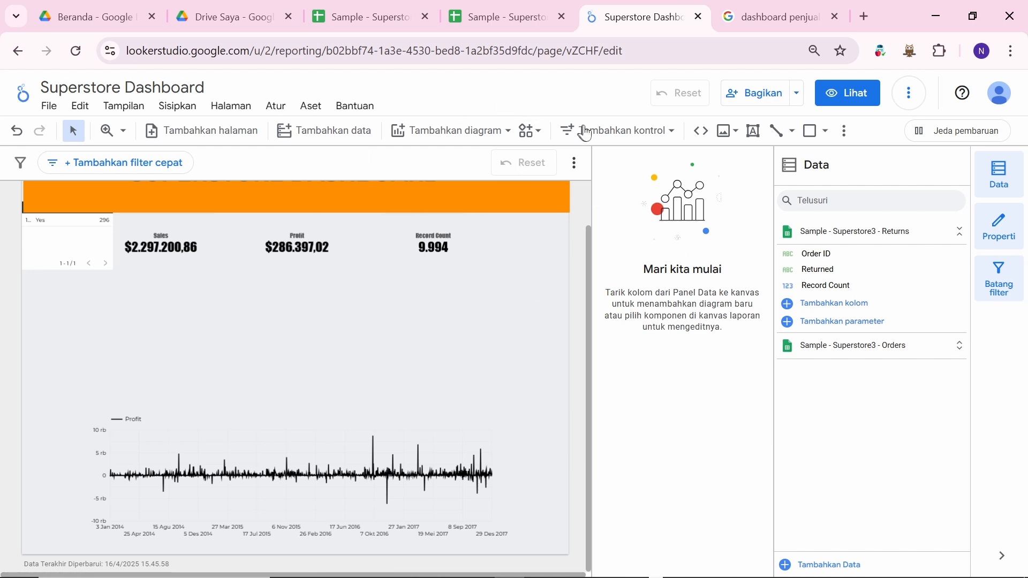
Step: Place a pie chart of Sales by Order Date below the scorecards
{"action": "left_click", "coordinate": [490, 138]}
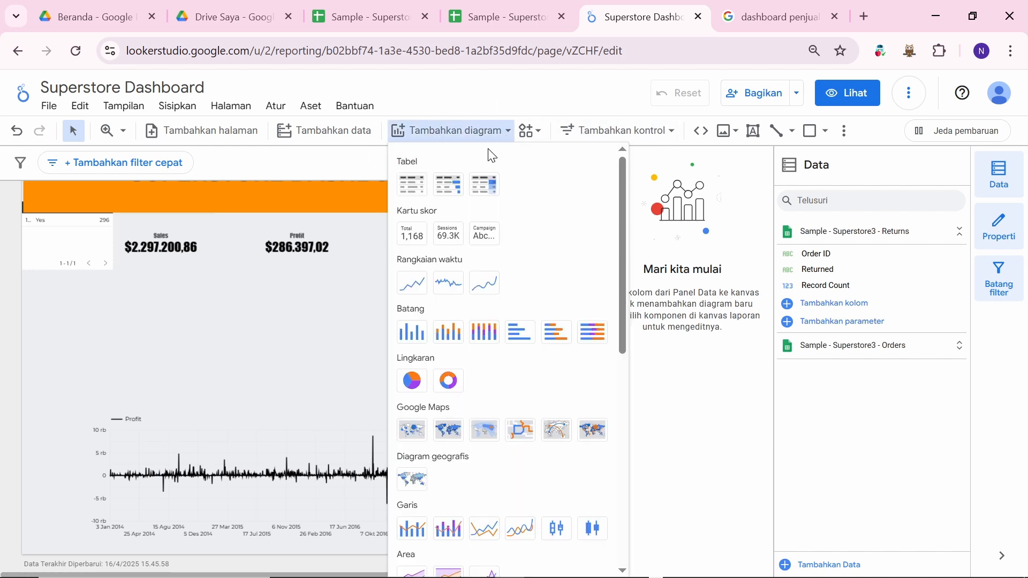
{"action": "left_click", "coordinate": [420, 383]}
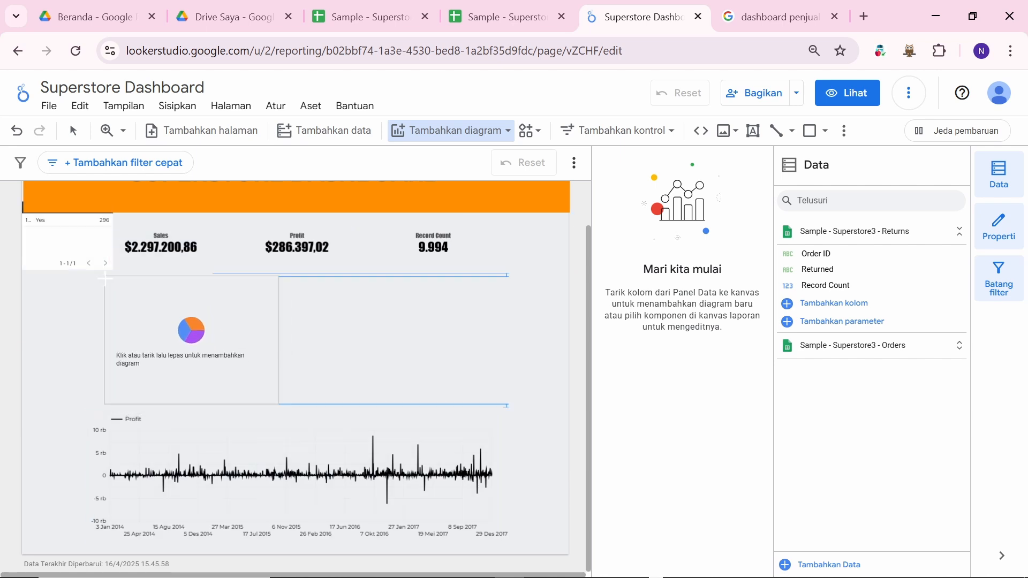
{"action": "key", "text": "Escape"}
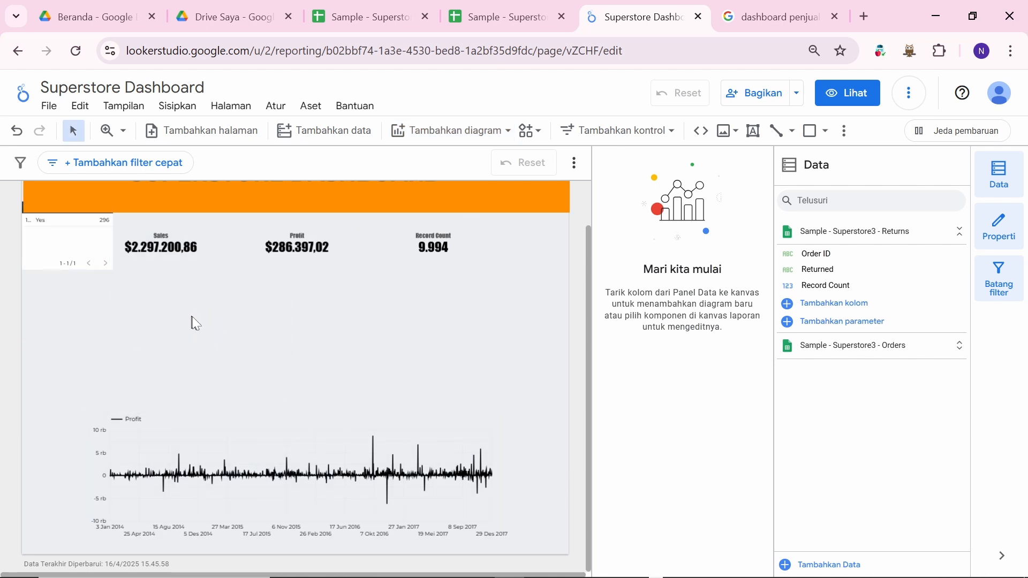
{"action": "left_click", "coordinate": [204, 330]}
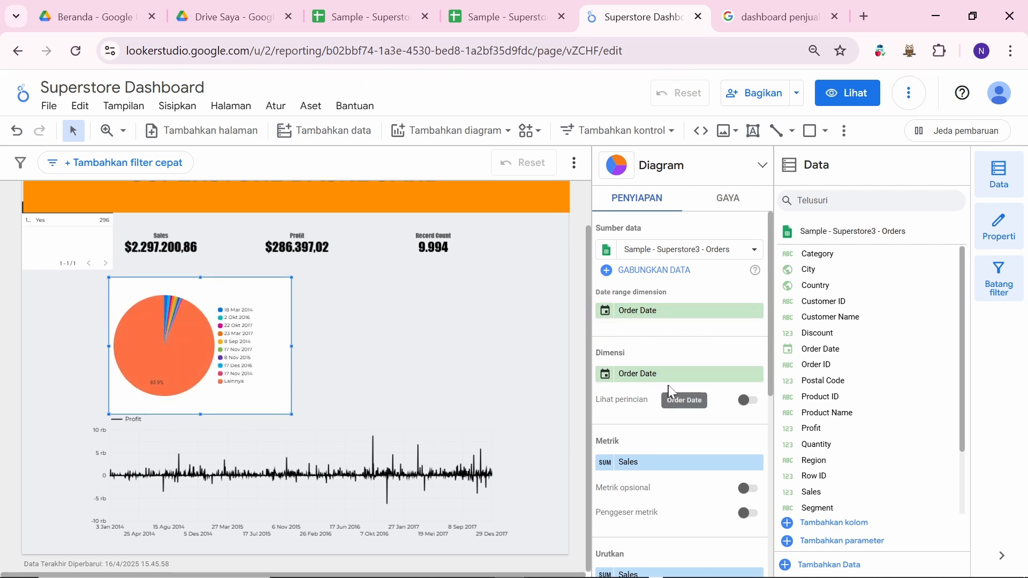
{"action": "scroll", "coordinate": [688, 423], "scroll_direction": "down", "scroll_amount": 3}
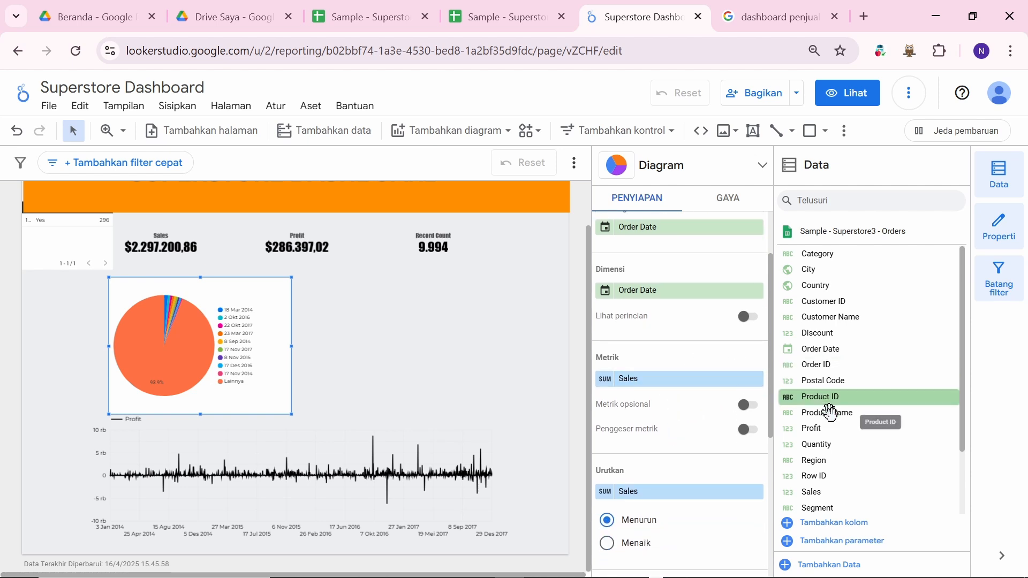
{"action": "scroll", "coordinate": [839, 452], "scroll_direction": "down", "scroll_amount": 1}
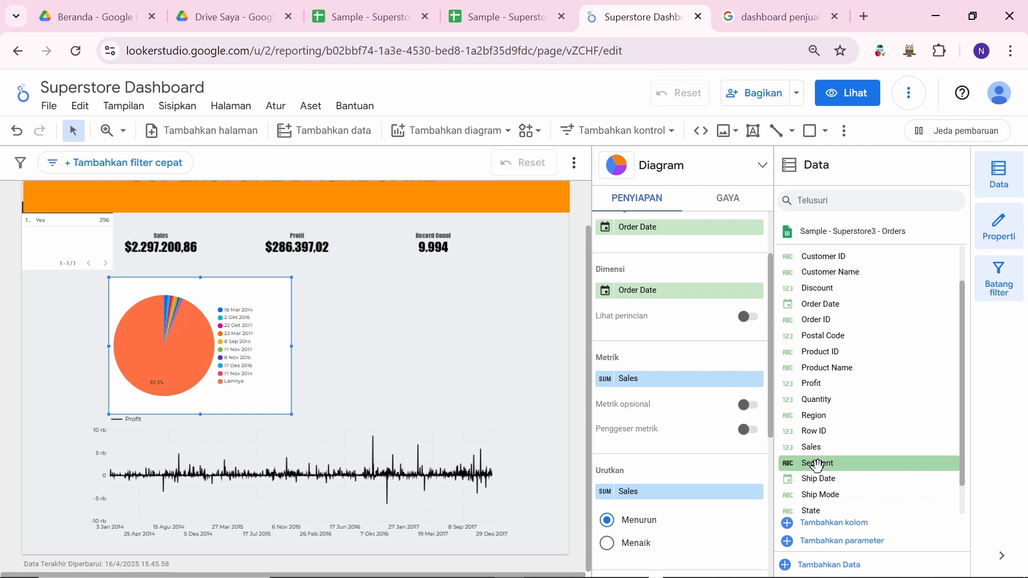
{"action": "key", "text": "alt+Tab"}
{"action": "key", "text": "alt+Tab"}
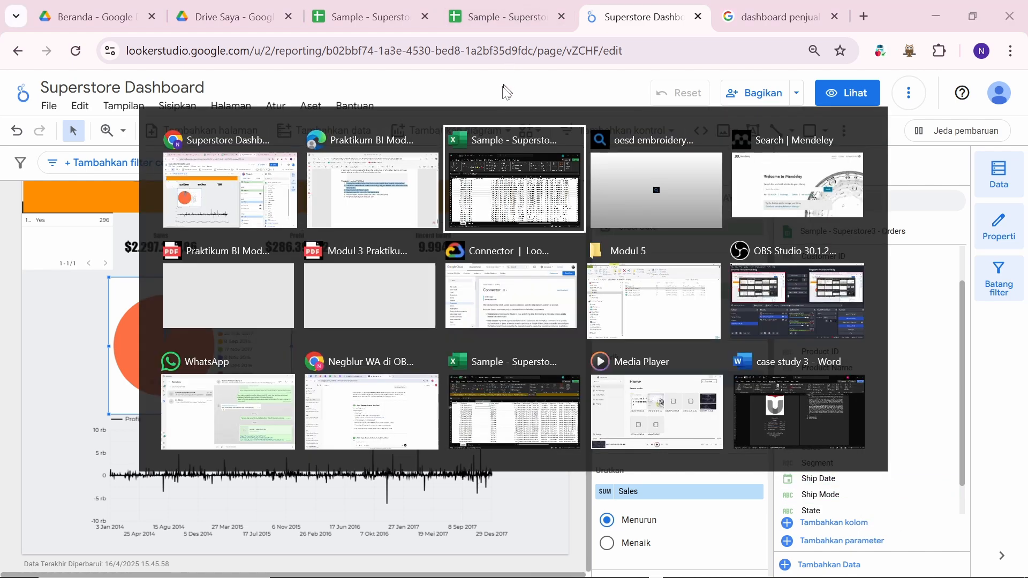
Step: Scroll through the Superstore Orders sheet in Excel, then go back to Looker Studio
{"action": "scroll", "coordinate": [376, 316], "scroll_direction": "right", "scroll_amount": 4}
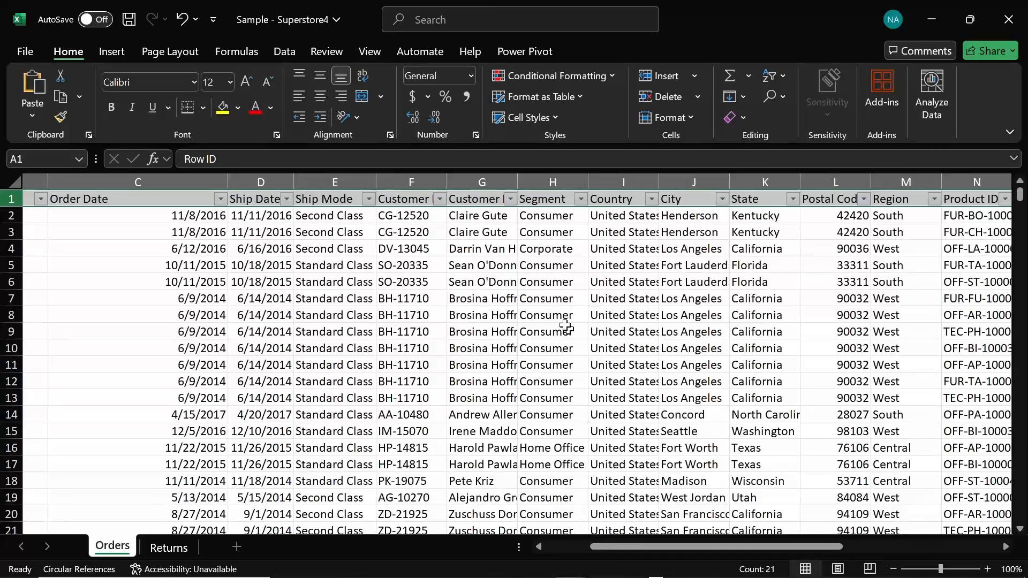
{"action": "scroll", "coordinate": [554, 306], "scroll_direction": "down", "scroll_amount": 3}
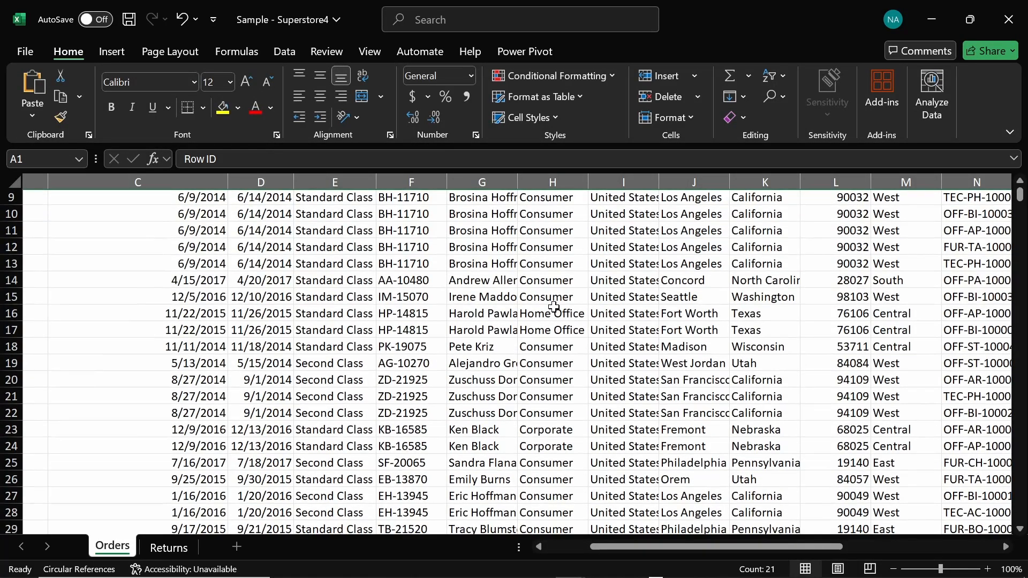
{"action": "key", "text": "alt+Tab"}
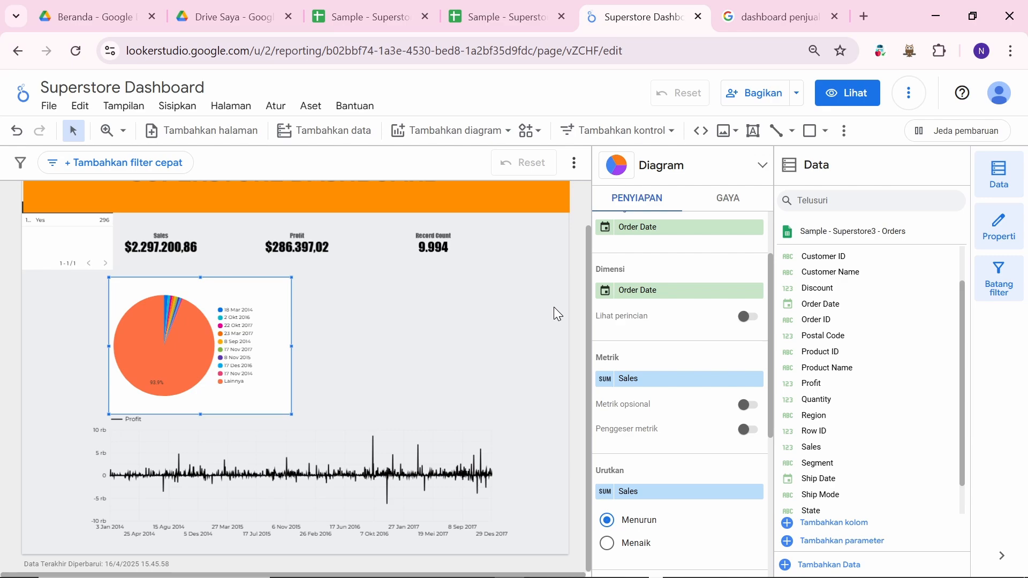
Step: Drag Segment onto the pie chart's metric and dimension, replacing Sales and Order Date
{"action": "key", "text": "alt+Tab"}
{"action": "scroll", "coordinate": [554, 307], "scroll_direction": "down", "scroll_amount": 2}
{"action": "key", "text": "alt+Tab"}
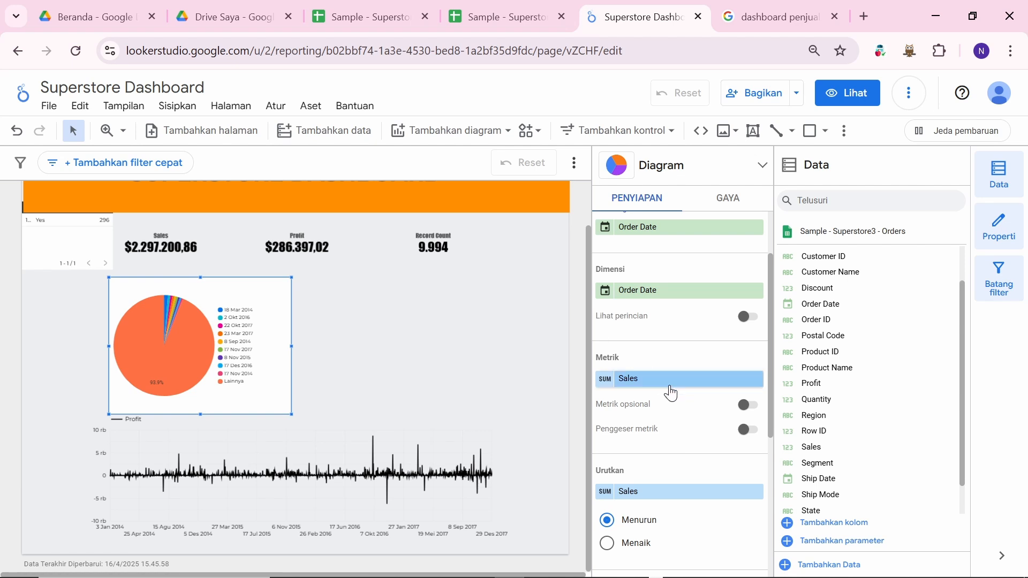
{"action": "scroll", "coordinate": [637, 335], "scroll_direction": "up", "scroll_amount": 1}
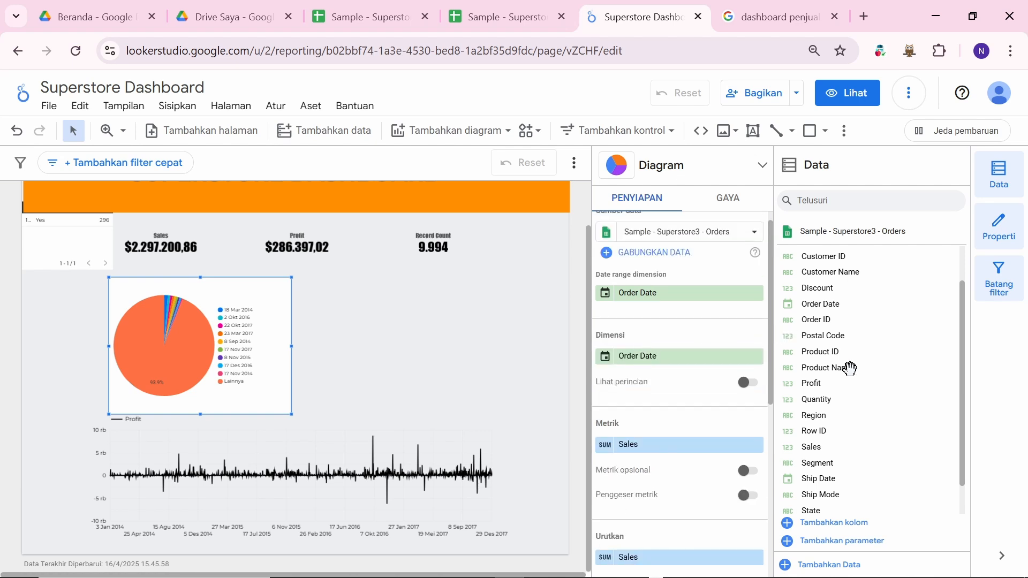
{"action": "scroll", "coordinate": [838, 423], "scroll_direction": "down", "scroll_amount": 1}
{"action": "left_click_drag", "start_coordinate": [835, 438], "coordinate": [673, 448]}
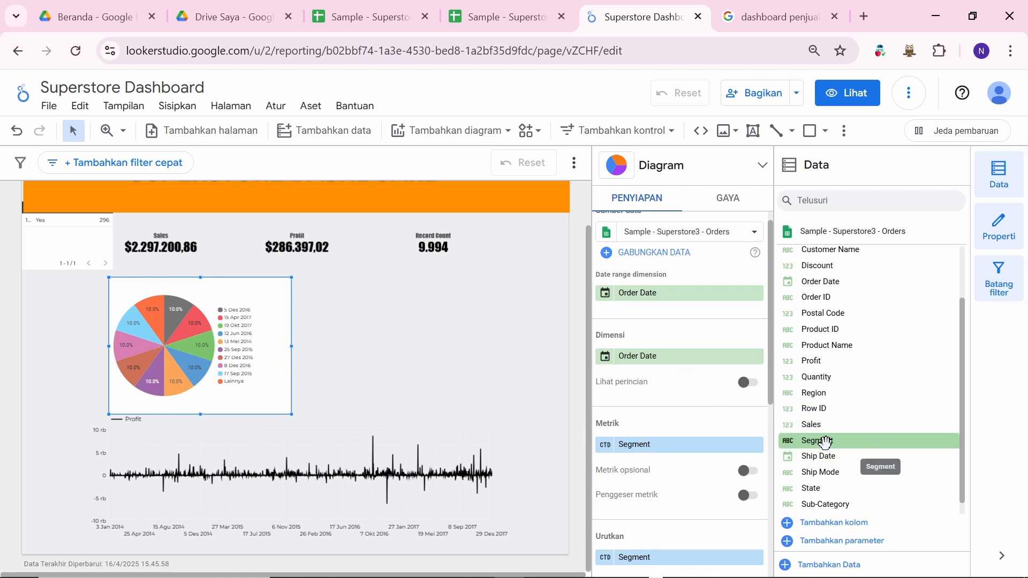
{"action": "left_click_drag", "start_coordinate": [825, 442], "coordinate": [652, 358]}
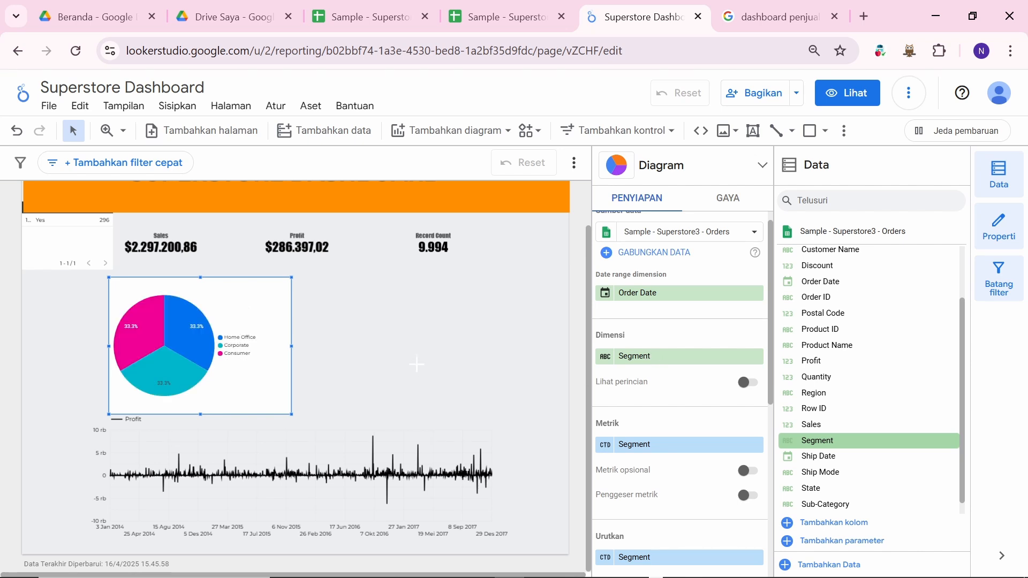
{"action": "left_click", "coordinate": [417, 364]}
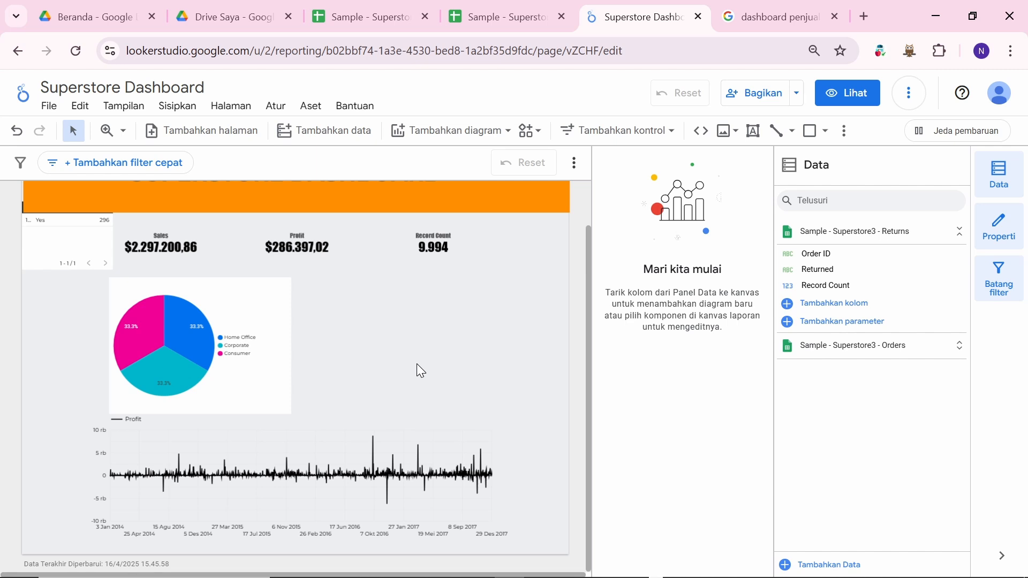
{"action": "mouse_move", "coordinate": [262, 279]}
{"action": "left_click", "coordinate": [251, 305]}
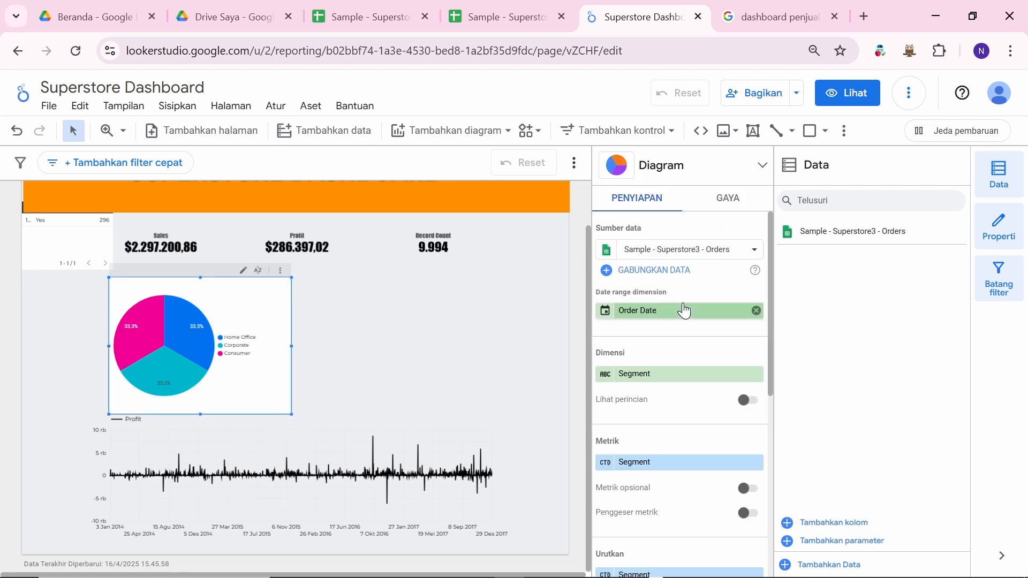
Step: Set the pie chart's background fill to Transparan in its style settings
{"action": "left_click", "coordinate": [722, 201]}
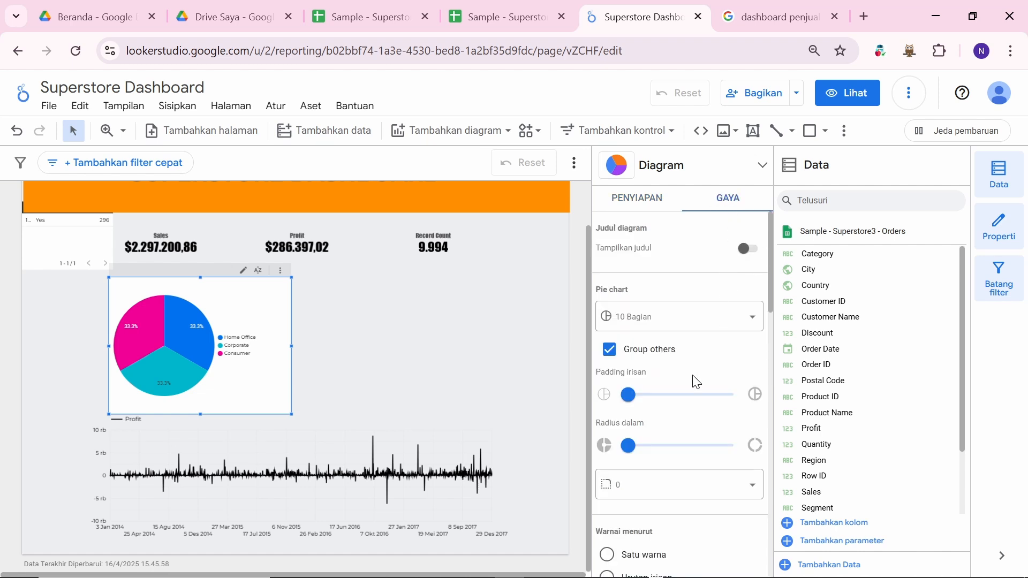
{"action": "scroll", "coordinate": [695, 382], "scroll_direction": "down", "scroll_amount": 8}
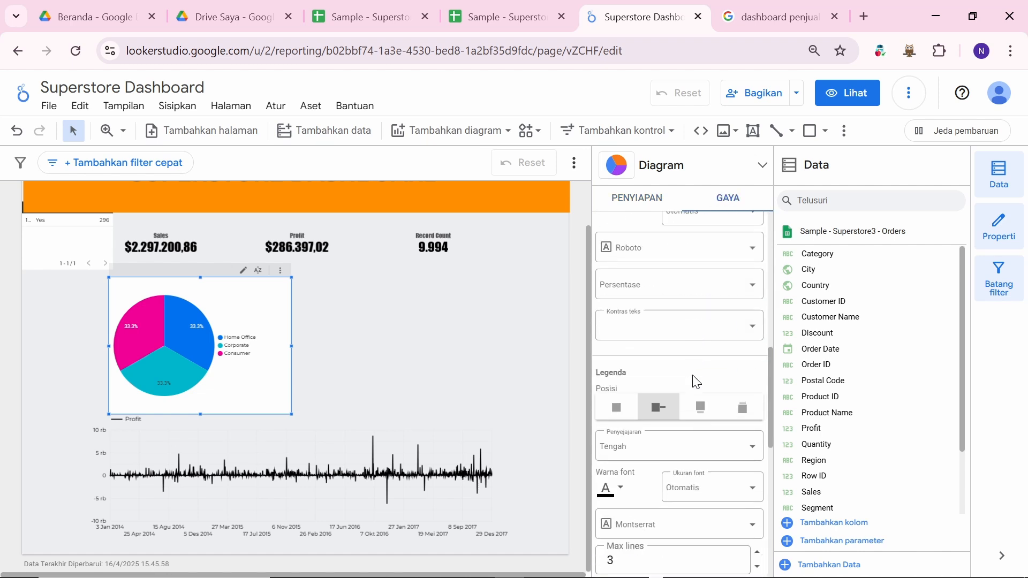
{"action": "scroll", "coordinate": [696, 383], "scroll_direction": "down", "scroll_amount": 3}
{"action": "scroll", "coordinate": [694, 383], "scroll_direction": "up", "scroll_amount": 10}
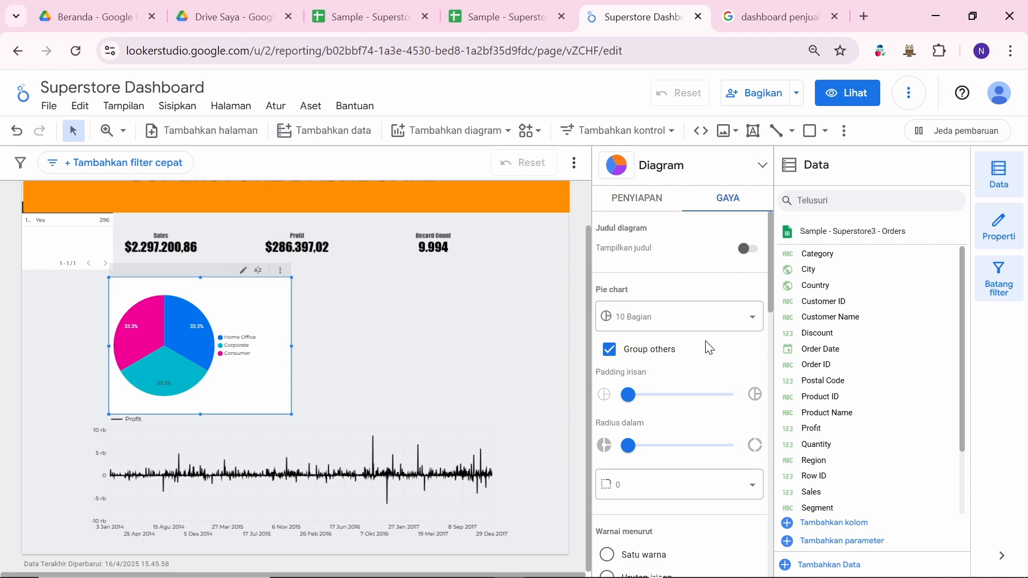
{"action": "scroll", "coordinate": [709, 348], "scroll_direction": "down", "scroll_amount": 8}
{"action": "scroll", "coordinate": [709, 348], "scroll_direction": "up", "scroll_amount": 10}
{"action": "scroll", "coordinate": [691, 407], "scroll_direction": "down", "scroll_amount": 10}
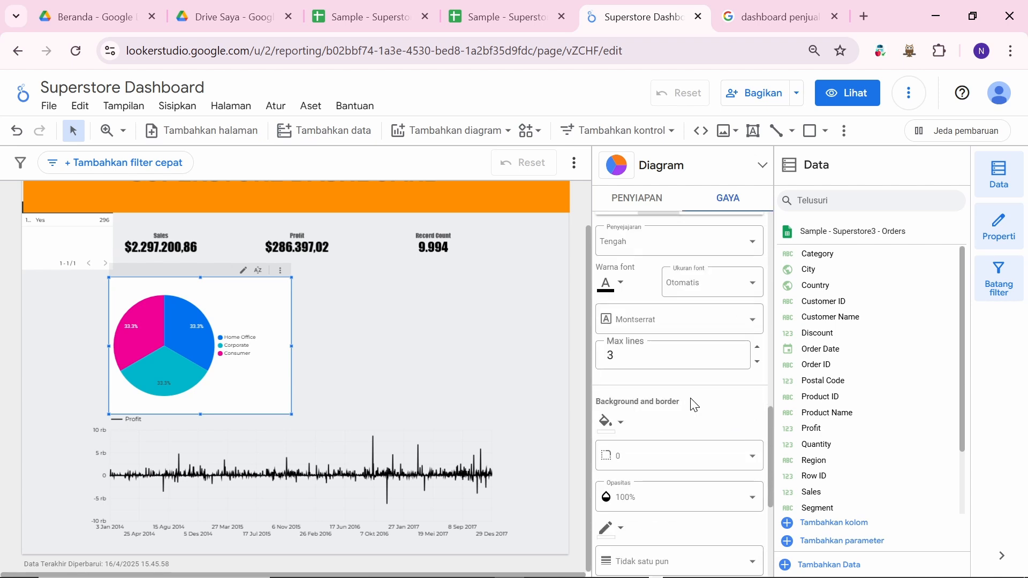
{"action": "scroll", "coordinate": [695, 405], "scroll_direction": "up", "scroll_amount": 4}
{"action": "scroll", "coordinate": [691, 405], "scroll_direction": "up", "scroll_amount": 2}
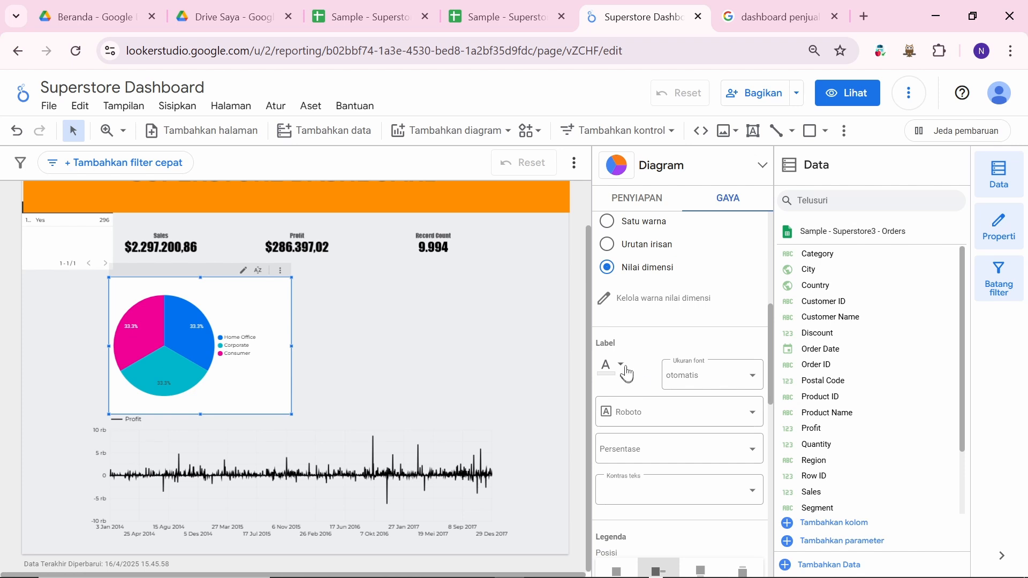
{"action": "scroll", "coordinate": [660, 322], "scroll_direction": "up", "scroll_amount": 3}
{"action": "scroll", "coordinate": [662, 315], "scroll_direction": "up", "scroll_amount": 1}
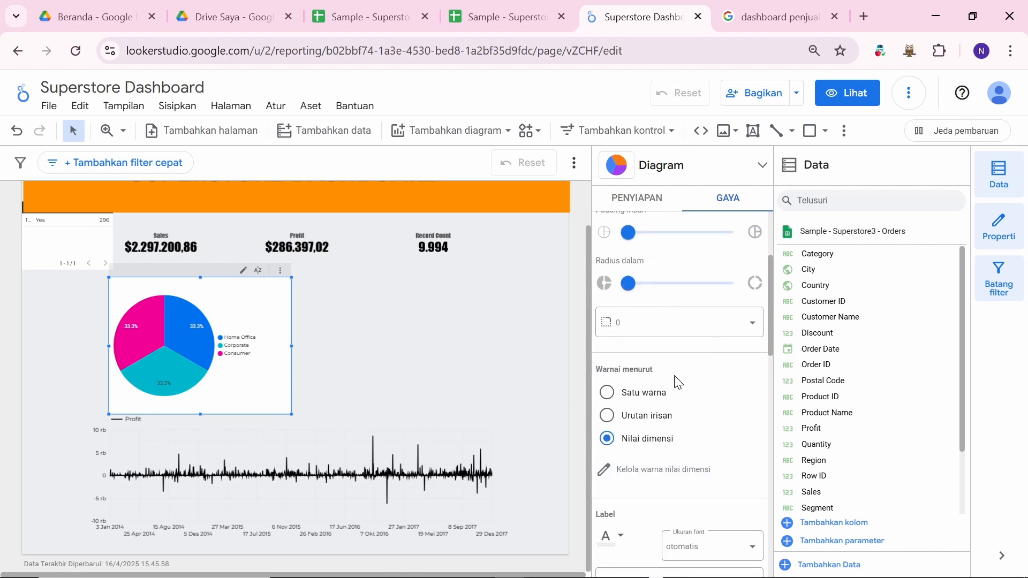
{"action": "scroll", "coordinate": [677, 384], "scroll_direction": "down", "scroll_amount": 5}
{"action": "scroll", "coordinate": [677, 378], "scroll_direction": "up", "scroll_amount": 1}
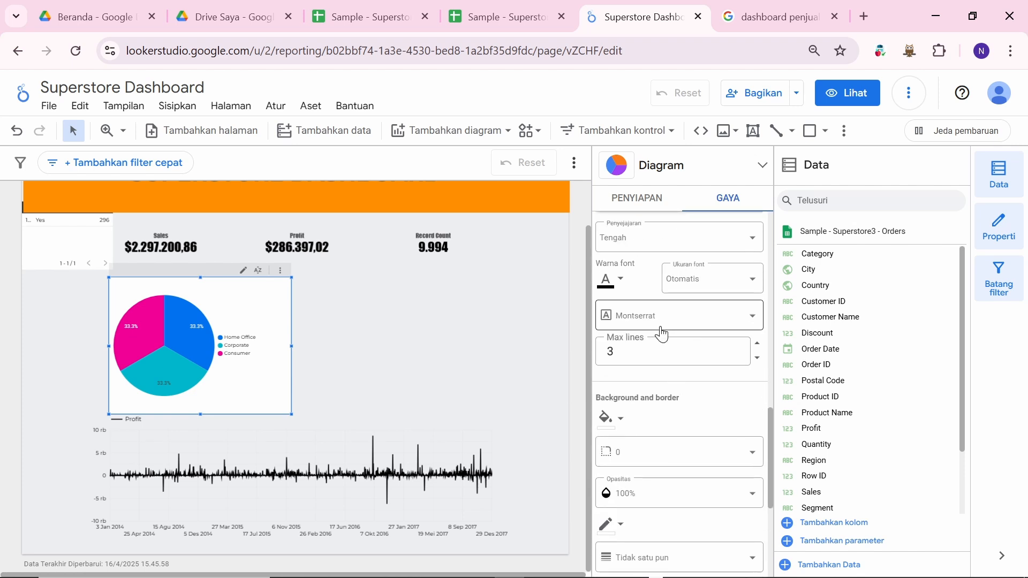
{"action": "scroll", "coordinate": [643, 343], "scroll_direction": "down", "scroll_amount": 2}
{"action": "left_click", "coordinate": [621, 348]}
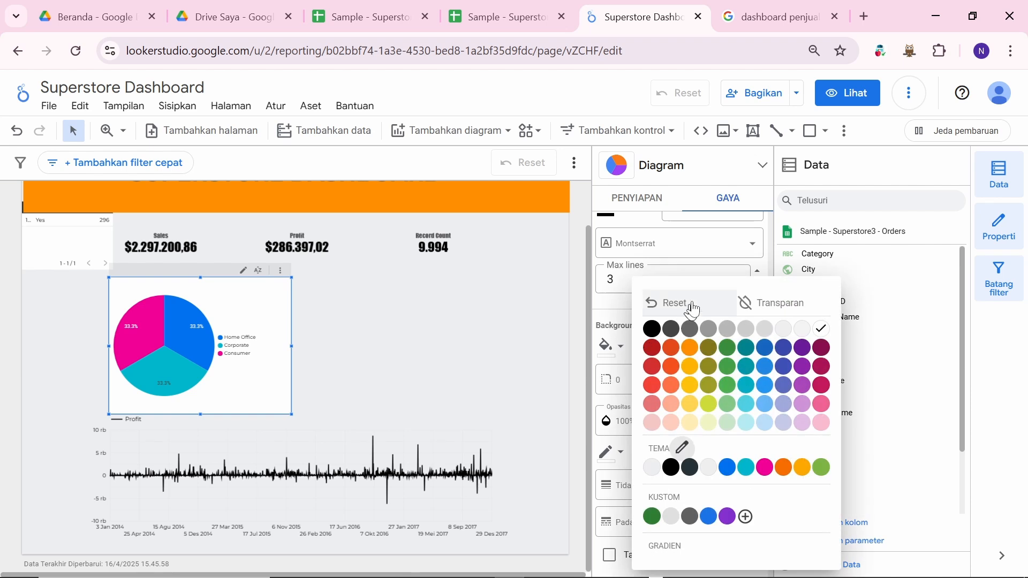
{"action": "left_click", "coordinate": [784, 299]}
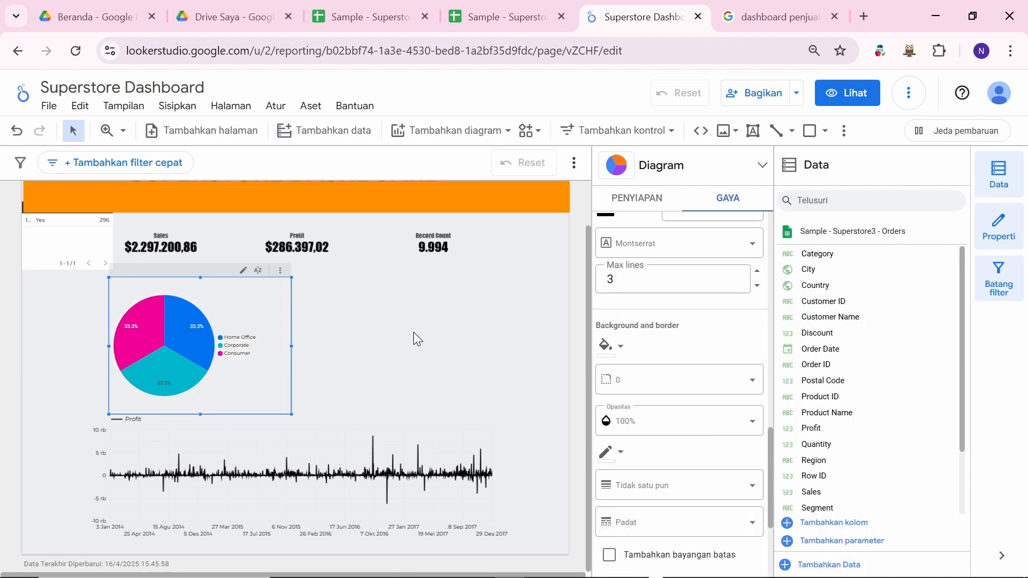
{"action": "left_click", "coordinate": [373, 411]}
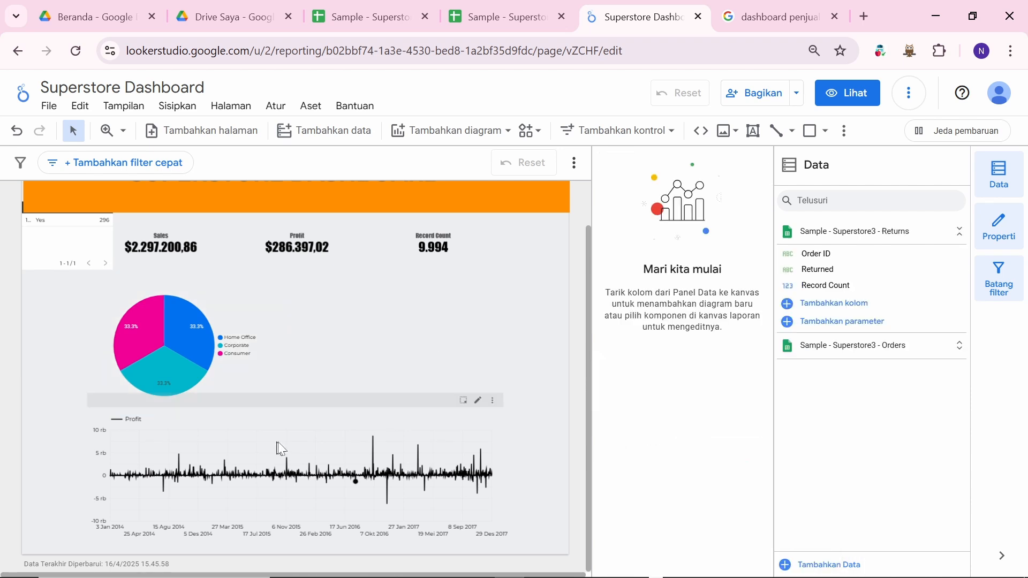
Step: Nudge the Profit chart down, then shrink the pie chart and shift it up-right
{"action": "mouse_move", "coordinate": [283, 444]}
{"action": "left_mouse_down"}
{"action": "mouse_move", "coordinate": [285, 452]}
{"action": "mouse_move", "coordinate": [273, 442]}
{"action": "left_mouse_up"}
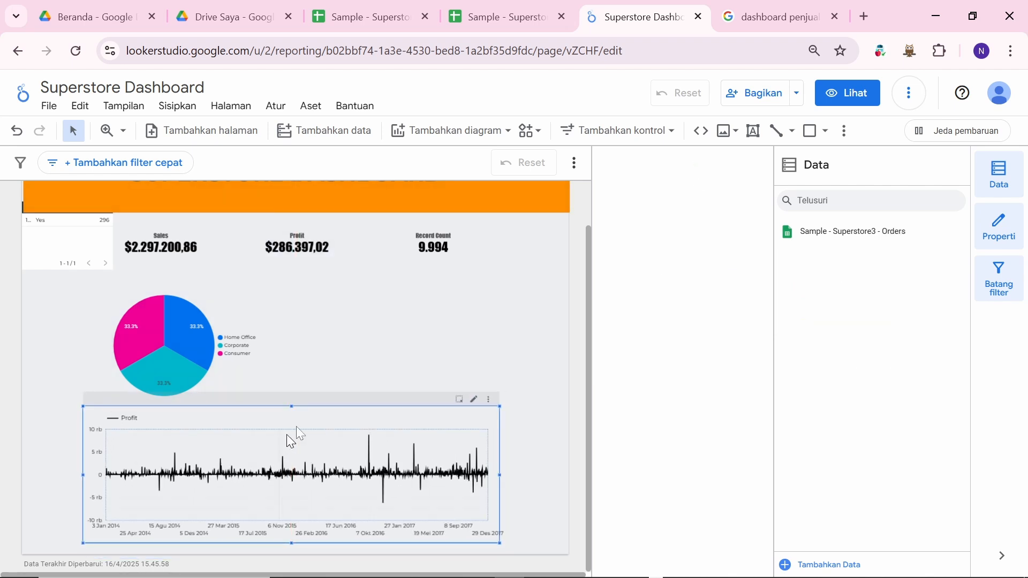
{"action": "left_click", "coordinate": [248, 345]}
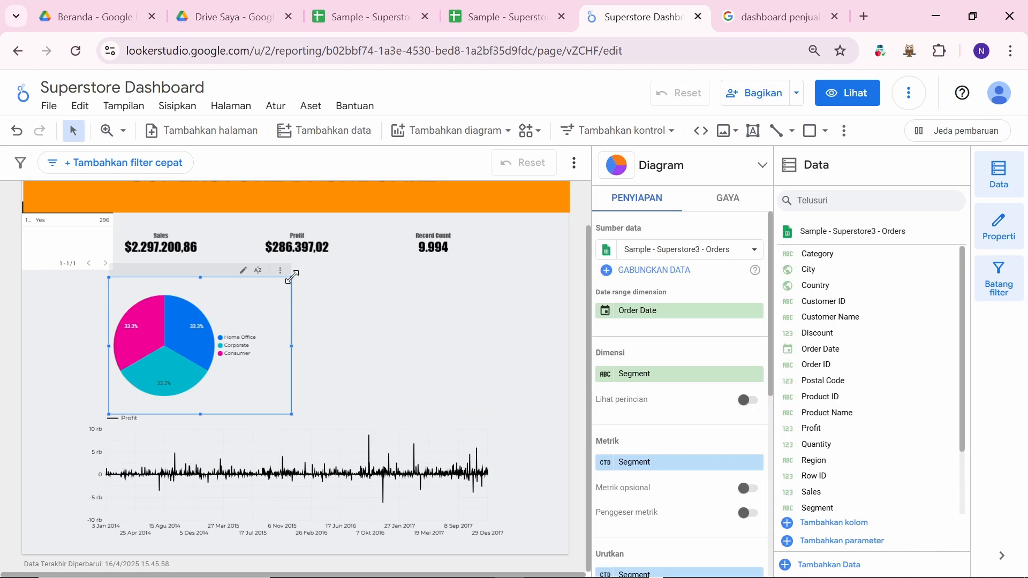
{"action": "left_click_drag", "start_coordinate": [292, 277], "coordinate": [273, 301]}
{"action": "mouse_move", "coordinate": [227, 331]}
{"action": "left_mouse_down"}
{"action": "mouse_move", "coordinate": [226, 309]}
{"action": "mouse_move", "coordinate": [240, 313]}
{"action": "mouse_move", "coordinate": [226, 314]}
{"action": "left_mouse_up"}
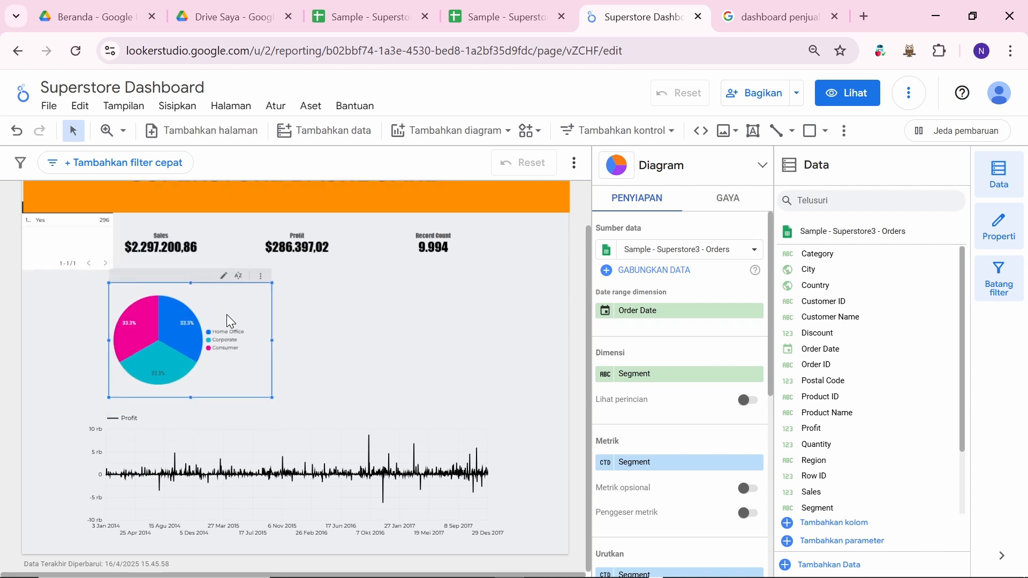
{"action": "left_click", "coordinate": [363, 319]}
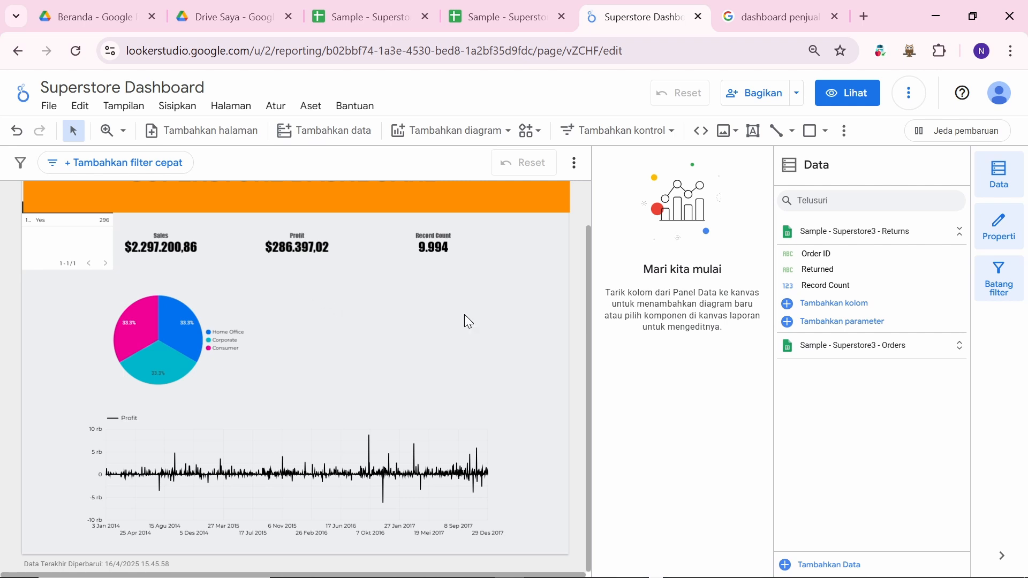
{"action": "scroll", "coordinate": [464, 315], "scroll_direction": "up", "scroll_amount": 1}
{"action": "scroll", "coordinate": [464, 315], "scroll_direction": "down", "scroll_amount": 1}
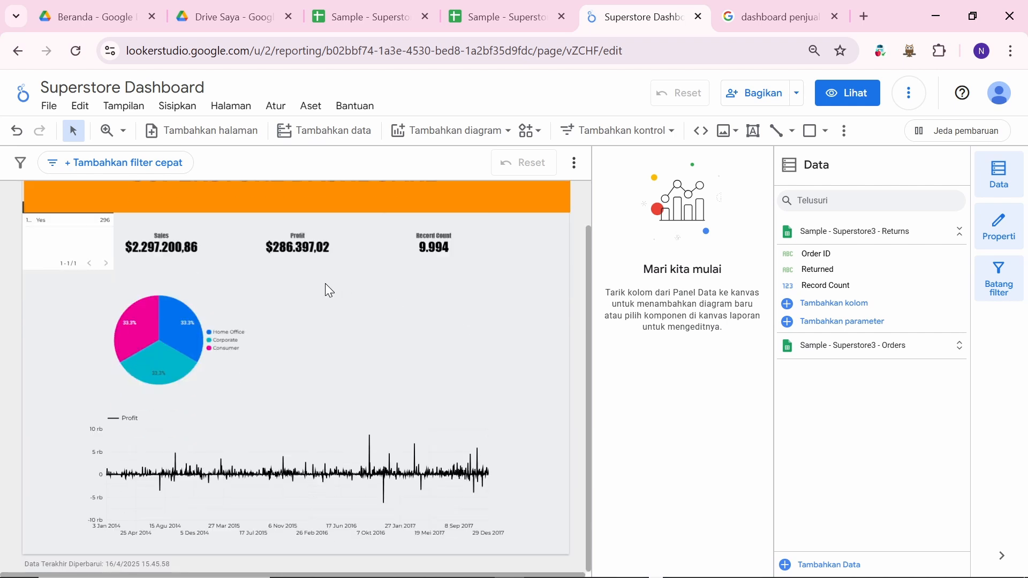
{"action": "scroll", "coordinate": [412, 318], "scroll_direction": "up", "scroll_amount": 1}
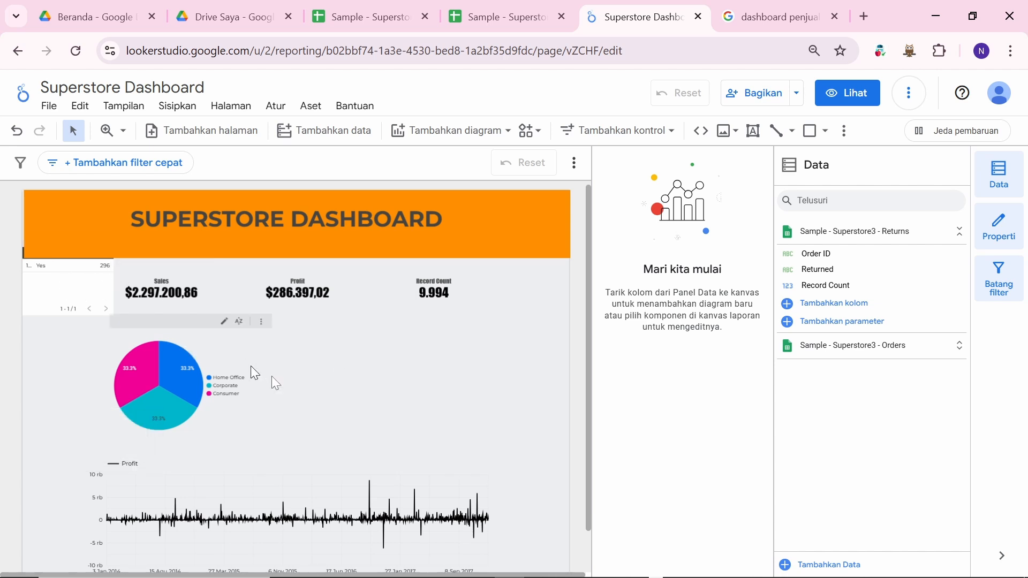
{"action": "scroll", "coordinate": [339, 370], "scroll_direction": "down", "scroll_amount": 1}
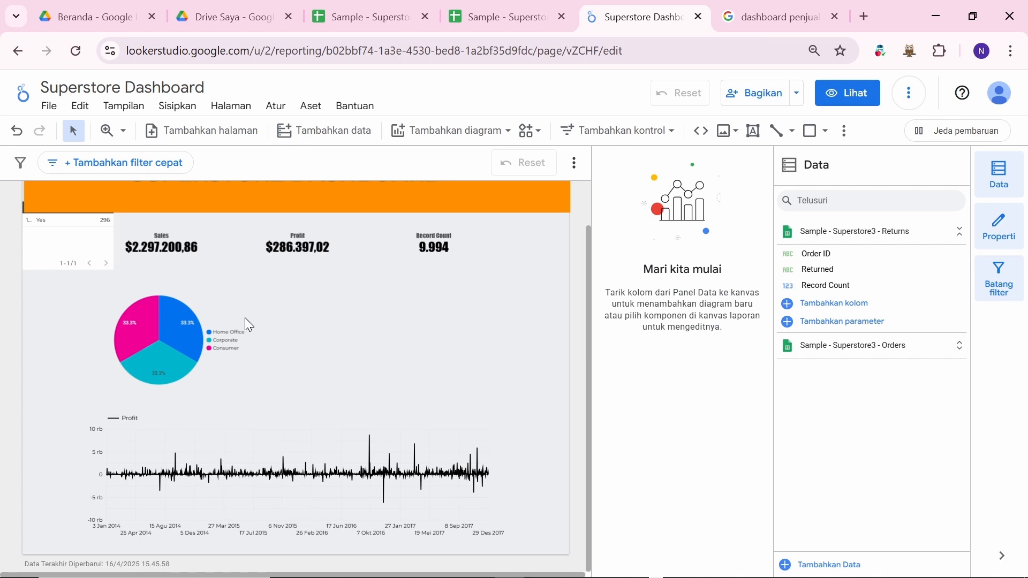
Step: Make the Segment metric count all records instead of distinct values
{"action": "left_click", "coordinate": [204, 297]}
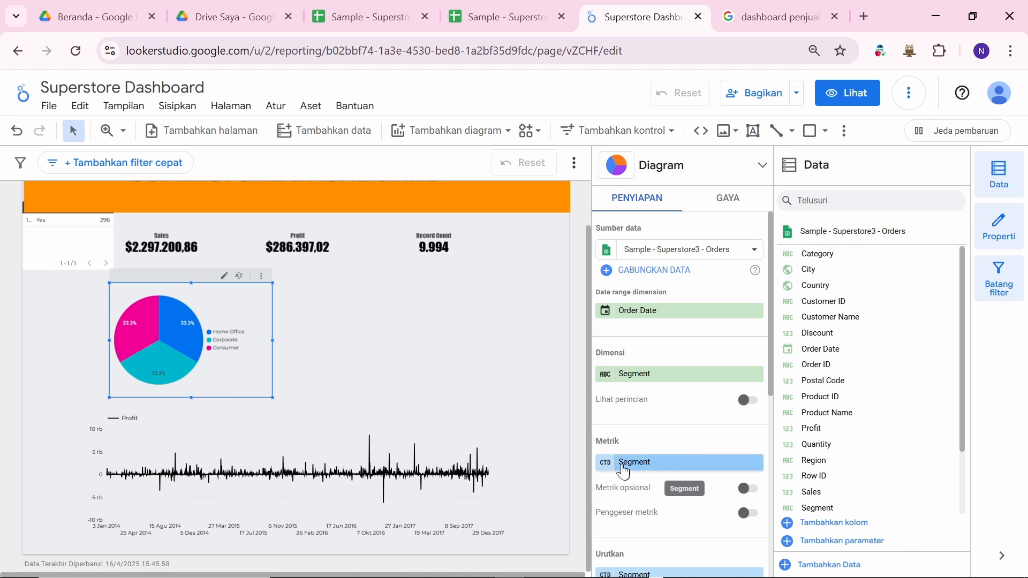
{"action": "left_click", "coordinate": [607, 471]}
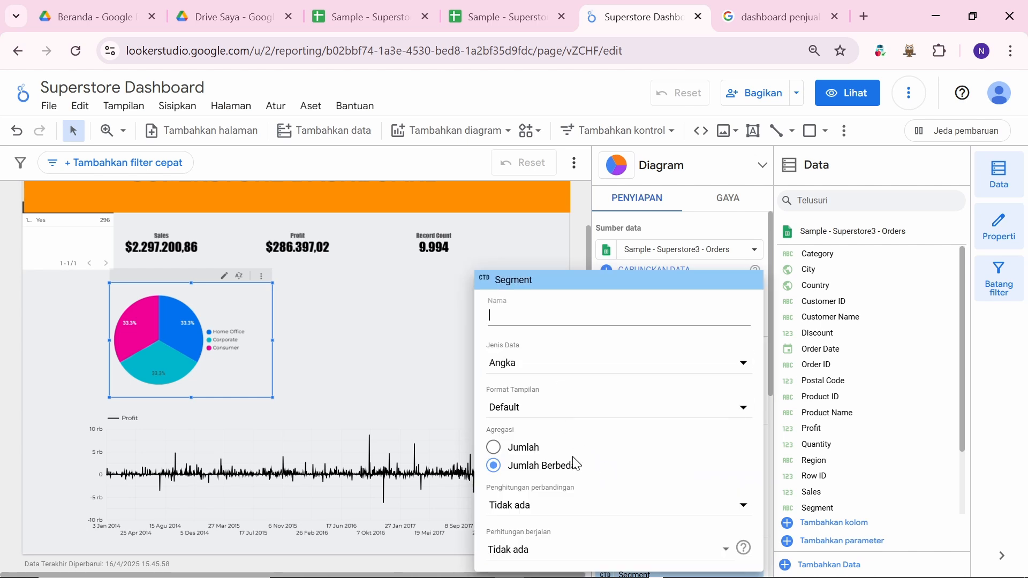
{"action": "left_click", "coordinate": [516, 454]}
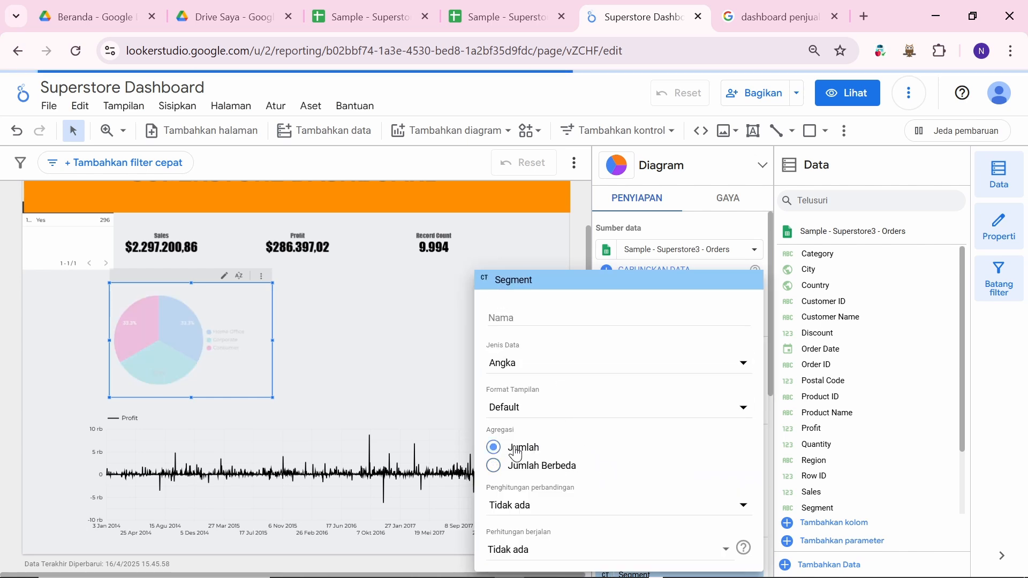
{"action": "left_click", "coordinate": [399, 403]}
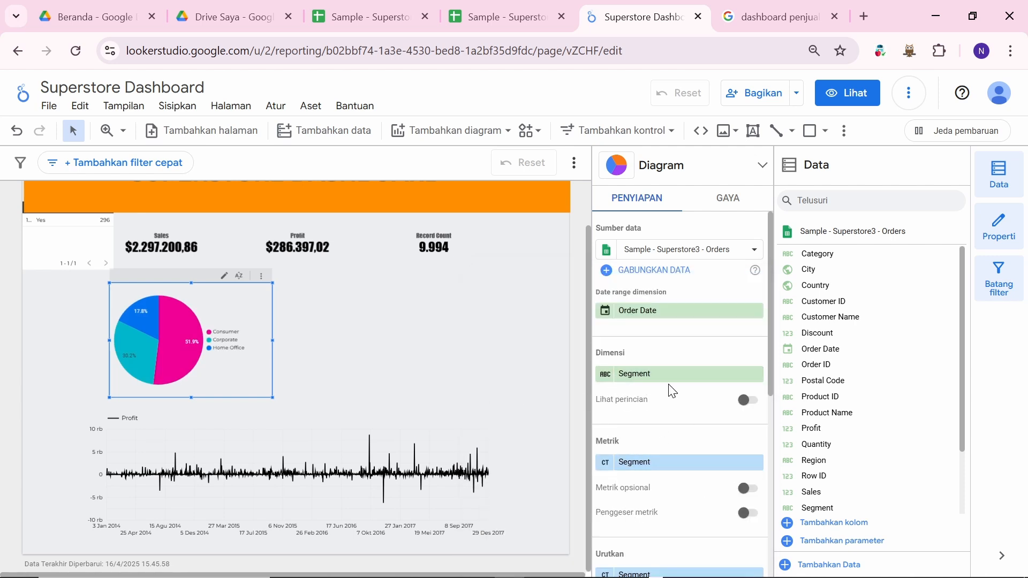
{"action": "scroll", "coordinate": [672, 391], "scroll_direction": "down", "scroll_amount": 5}
{"action": "scroll", "coordinate": [662, 418], "scroll_direction": "up", "scroll_amount": 6}
Step: Name the pie chart's metric 'Segment'
{"action": "left_click", "coordinate": [605, 463]}
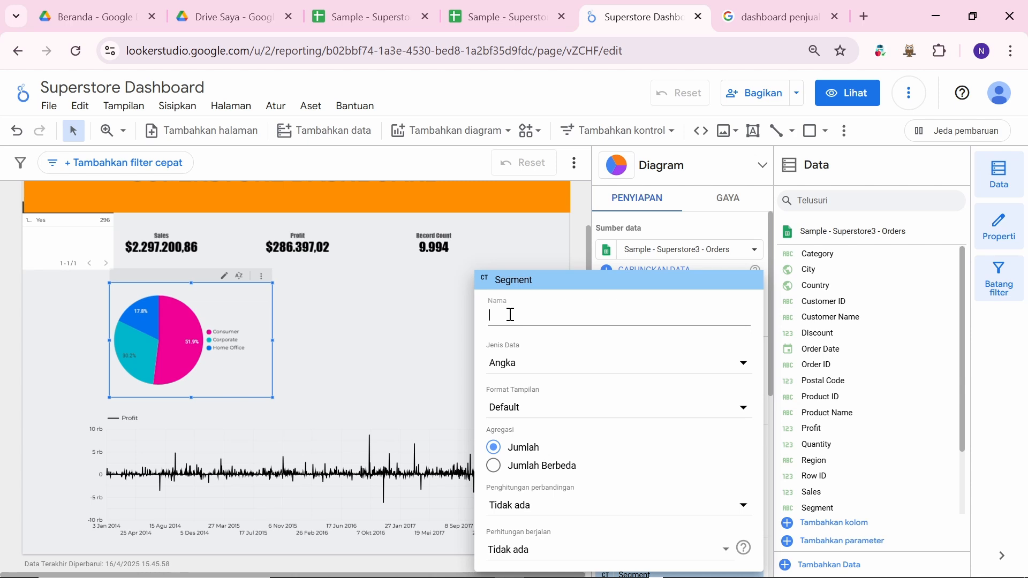
{"action": "type", "text": "Se"}
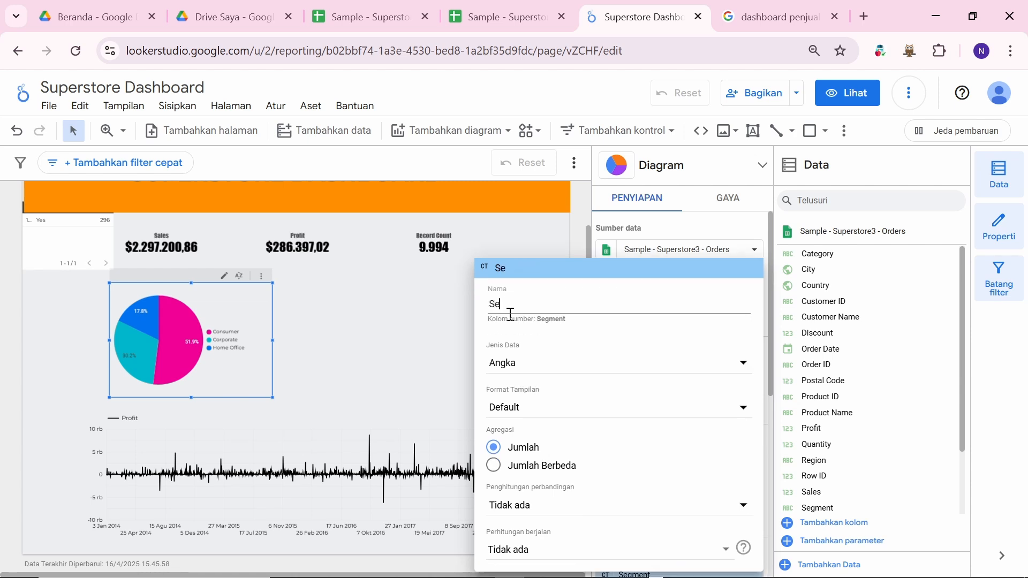
{"action": "type", "text": "gmen"}
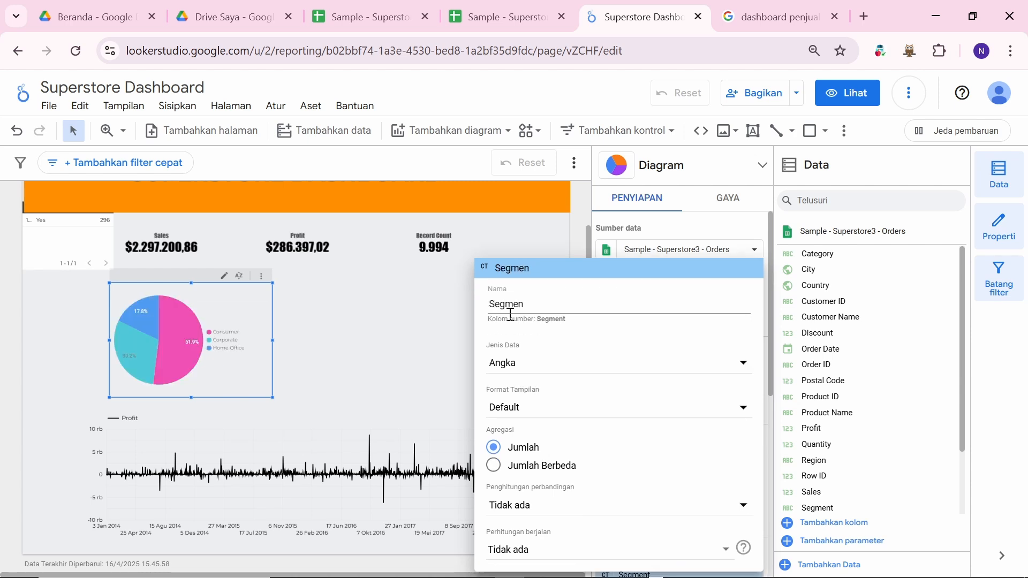
{"action": "type", "text": "t"}
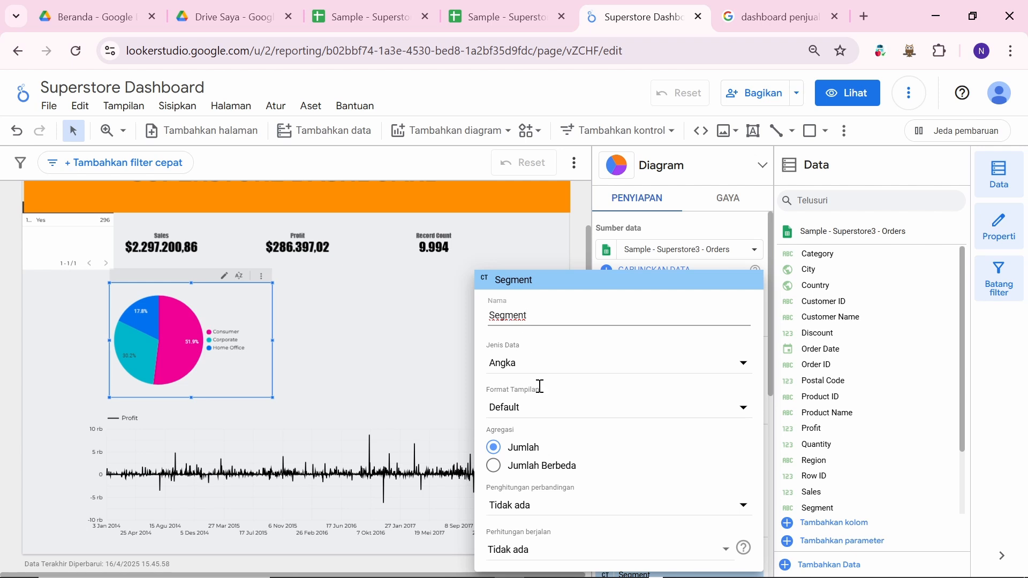
{"action": "left_click", "coordinate": [390, 364]}
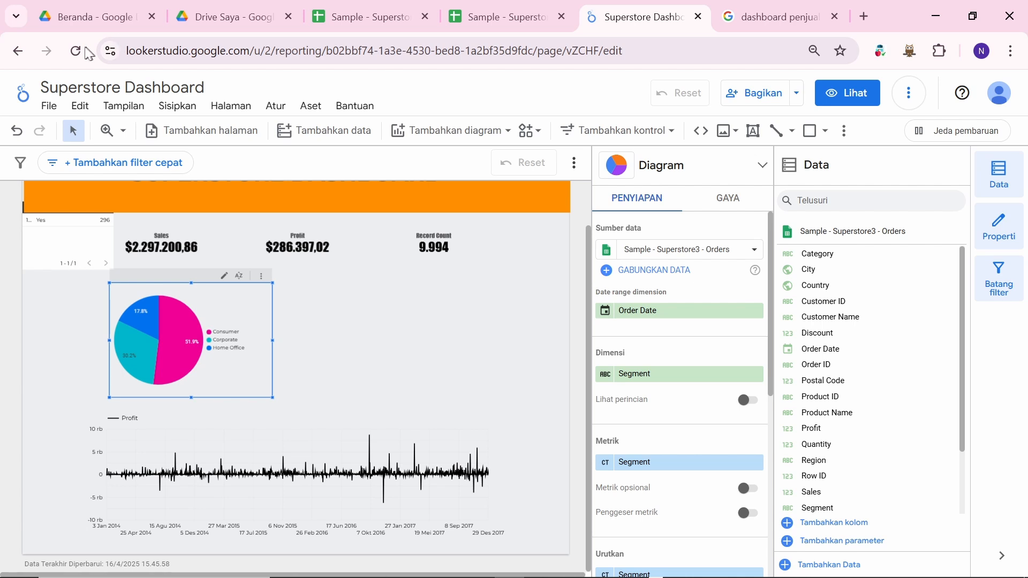
Step: Reload the report and delete the small Returned table from the top-left corner
{"action": "left_click", "coordinate": [84, 53]}
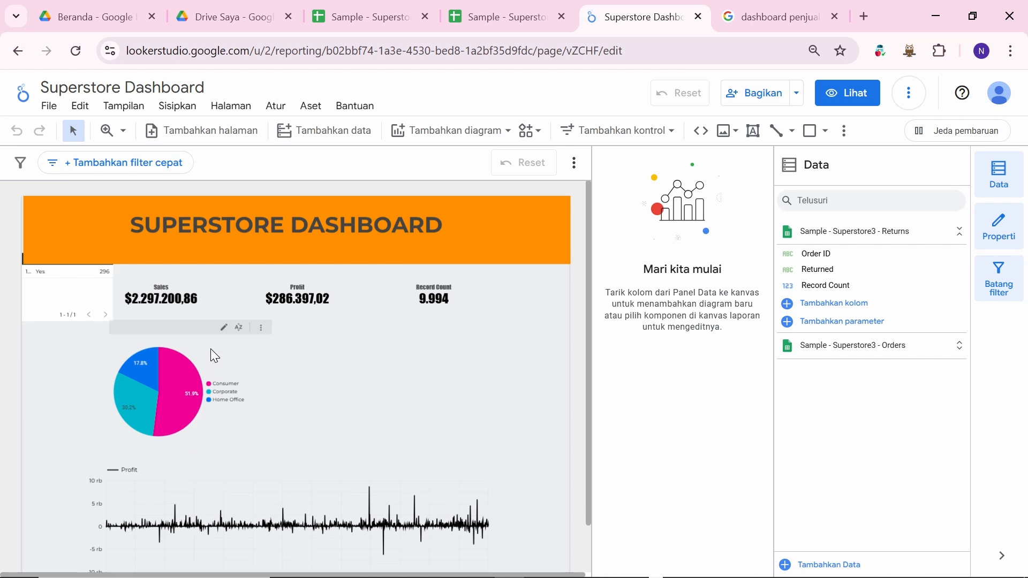
{"action": "left_click", "coordinate": [86, 282]}
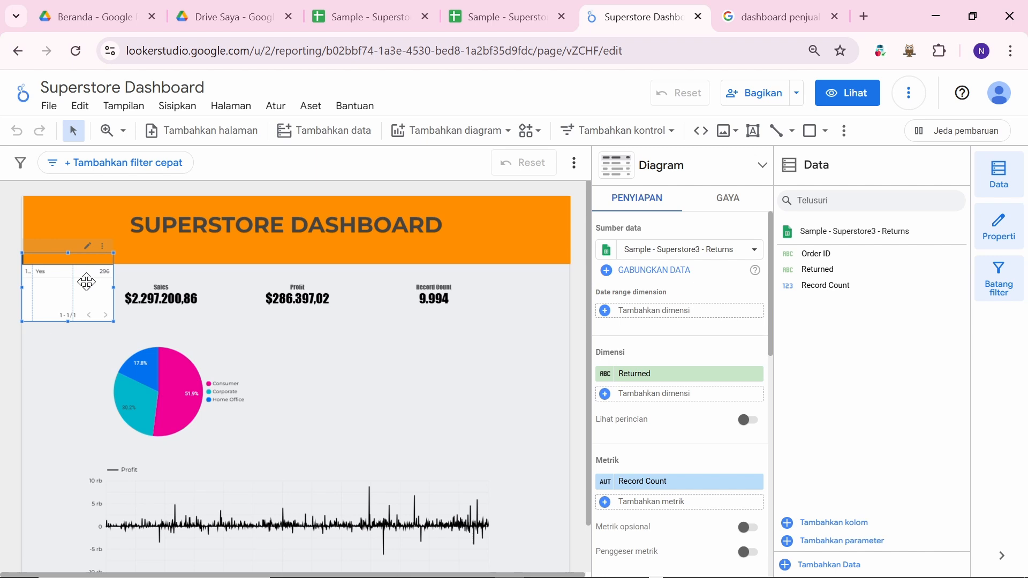
{"action": "key", "text": "Delete"}
{"action": "left_click", "coordinate": [209, 354]}
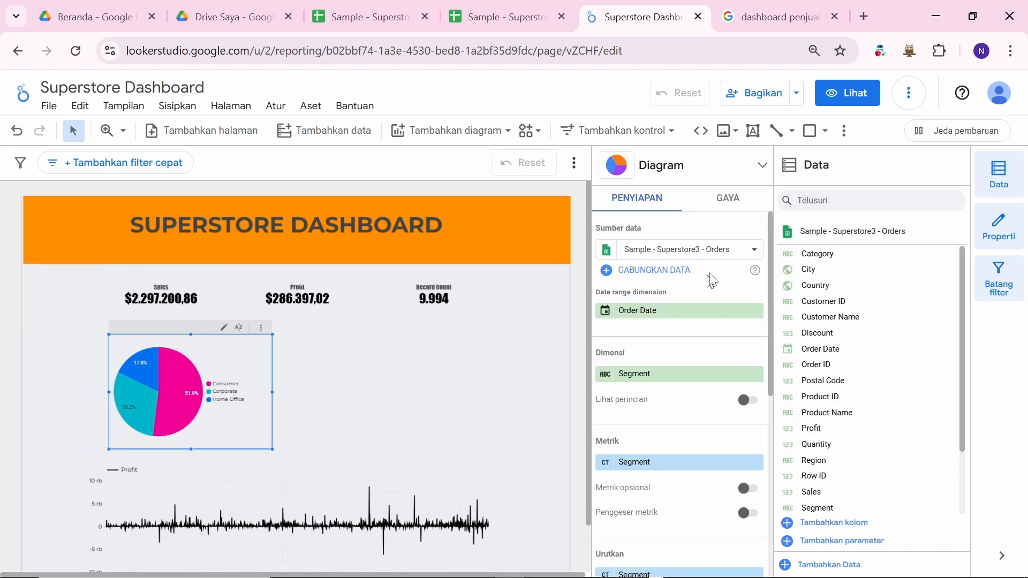
Step: Rename the pie chart's dimension field to 'Segment' and show the chart's style settings
{"action": "left_click", "coordinate": [734, 209]}
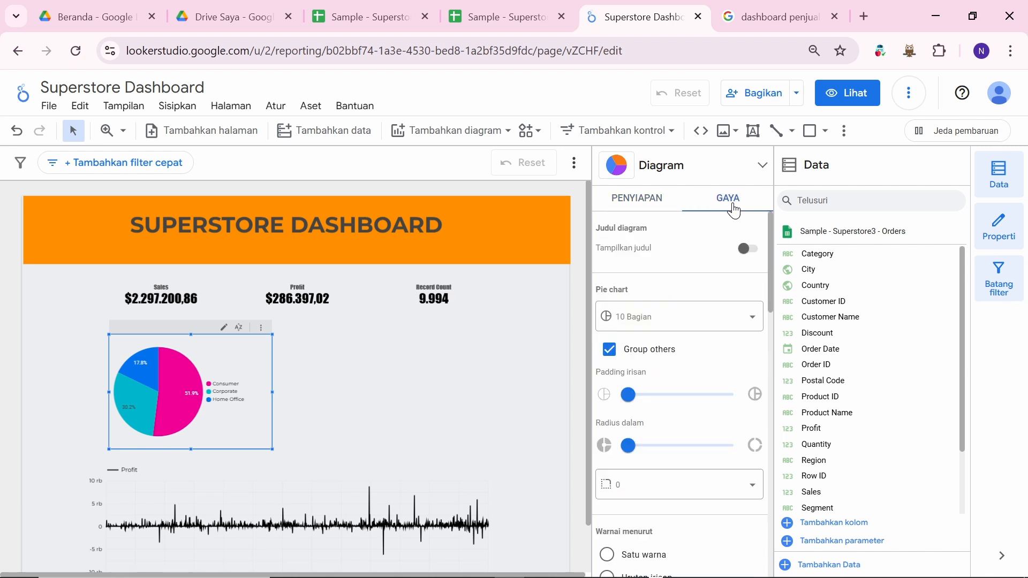
{"action": "left_click", "coordinate": [637, 199]}
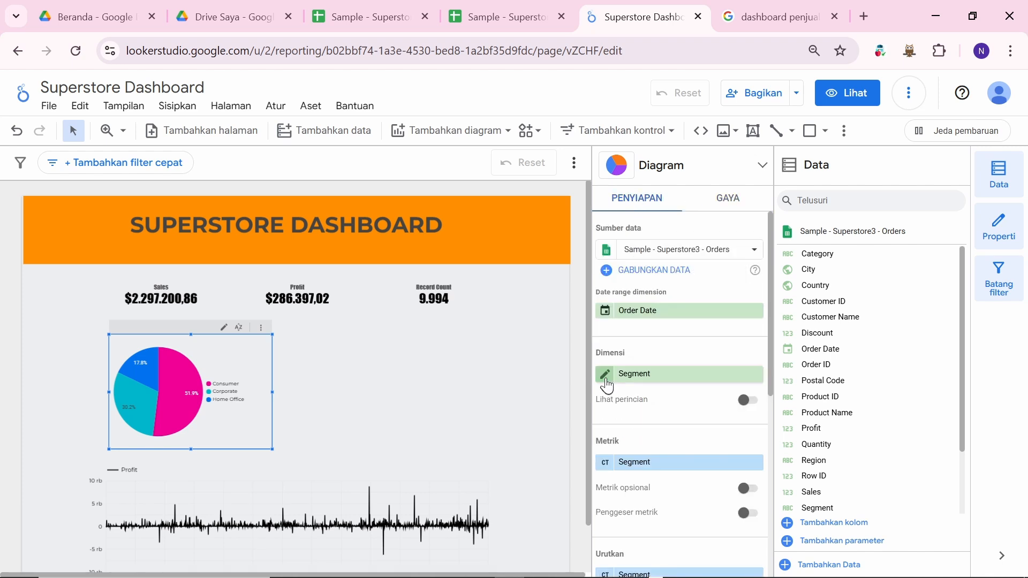
{"action": "left_click", "coordinate": [606, 373]}
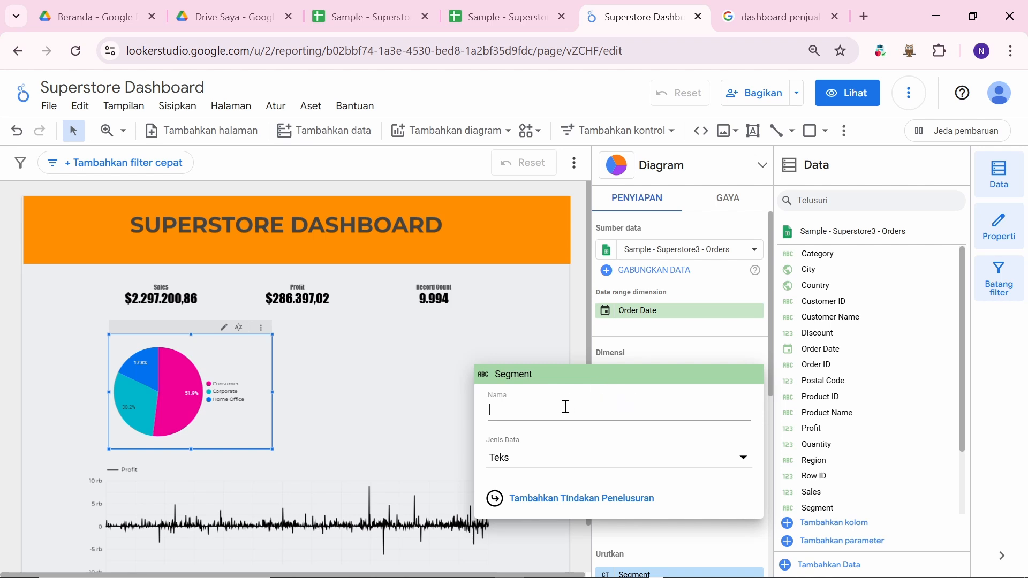
{"action": "type", "text": "Segm"}
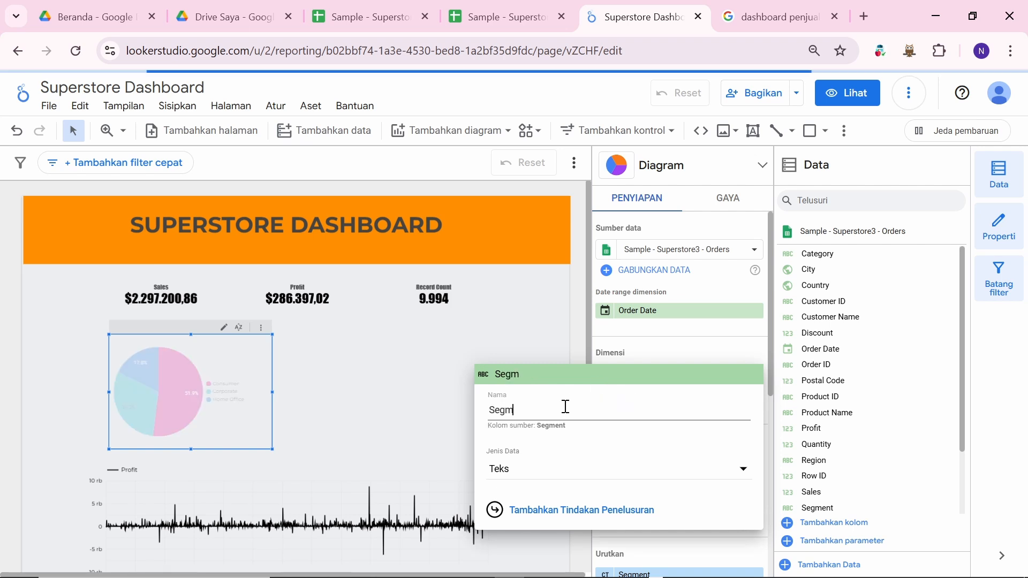
{"action": "type", "text": "ent"}
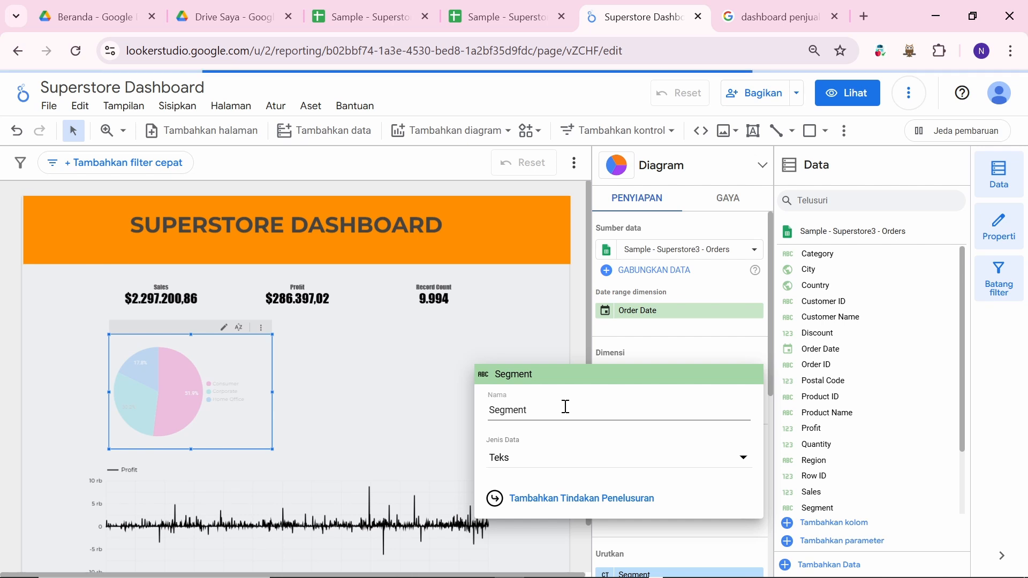
{"action": "key", "text": "Return"}
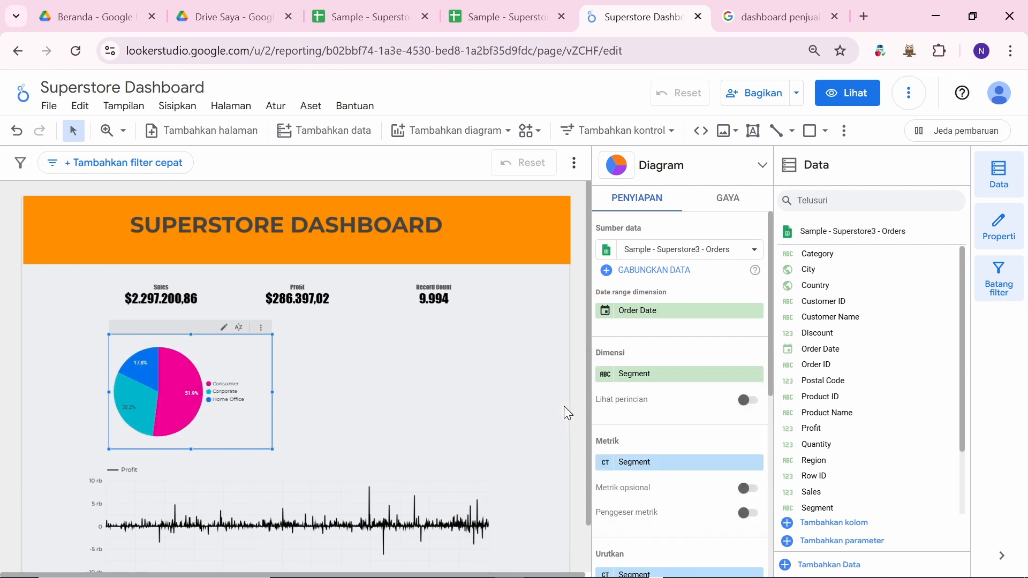
{"action": "scroll", "coordinate": [700, 350], "scroll_direction": "down", "scroll_amount": 3}
{"action": "scroll", "coordinate": [691, 375], "scroll_direction": "down", "scroll_amount": 4}
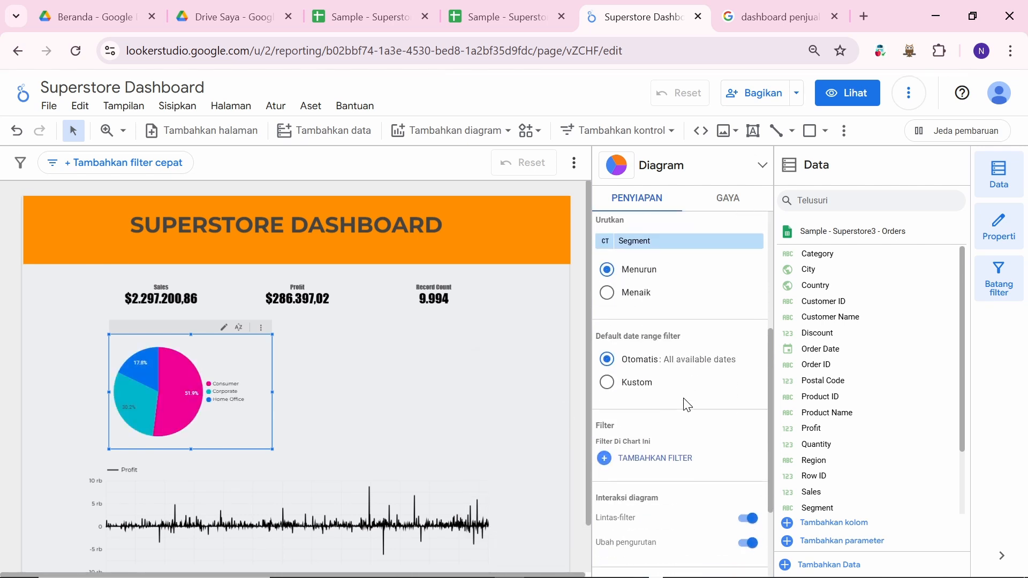
{"action": "scroll", "coordinate": [731, 217], "scroll_direction": "up", "scroll_amount": 8}
{"action": "left_click", "coordinate": [725, 205]}
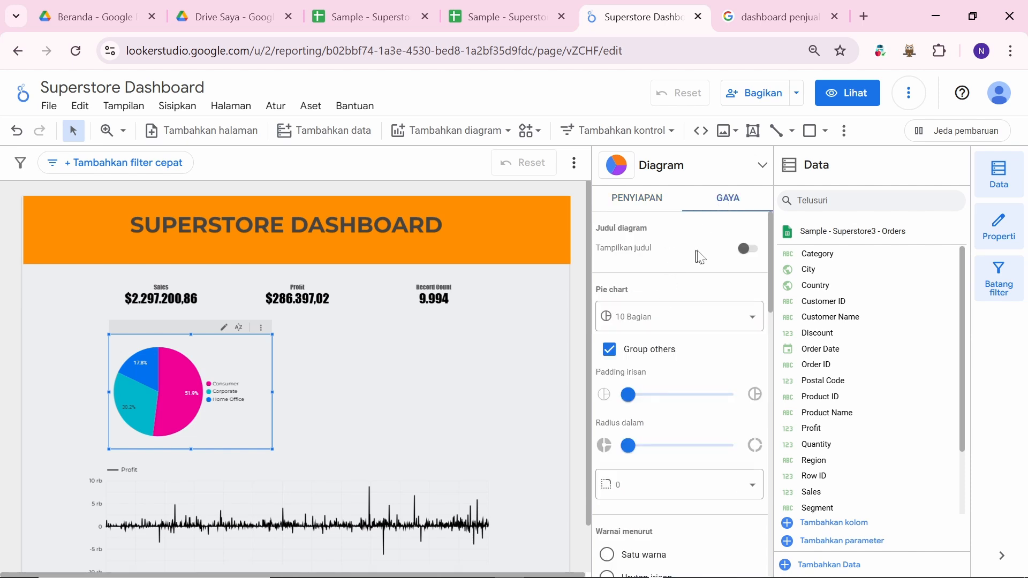
Step: Show the pie chart's title, trimmed to read just 'Segment'
{"action": "left_click", "coordinate": [748, 250]}
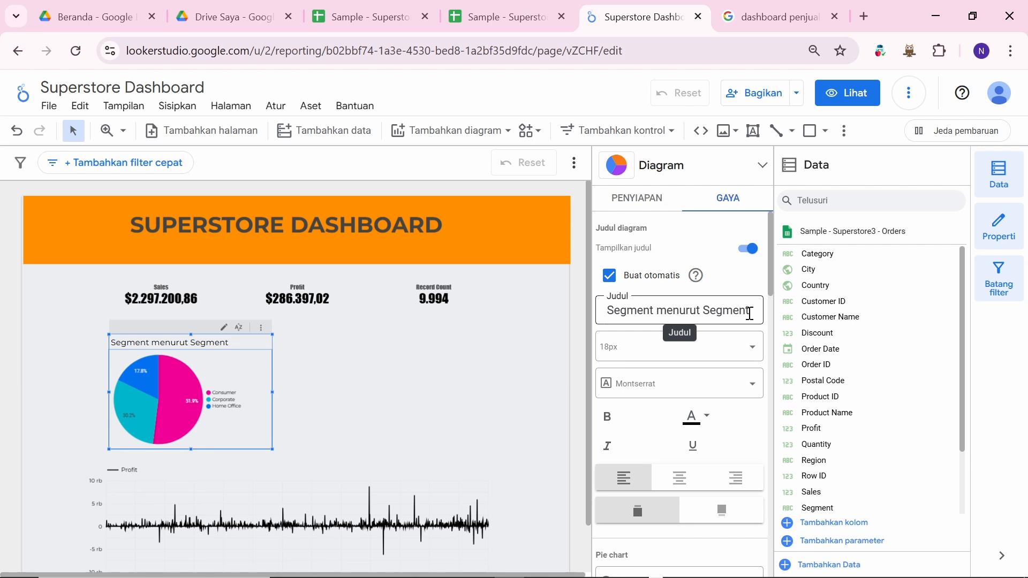
{"action": "left_click_drag", "start_coordinate": [750, 314], "coordinate": [658, 316]}
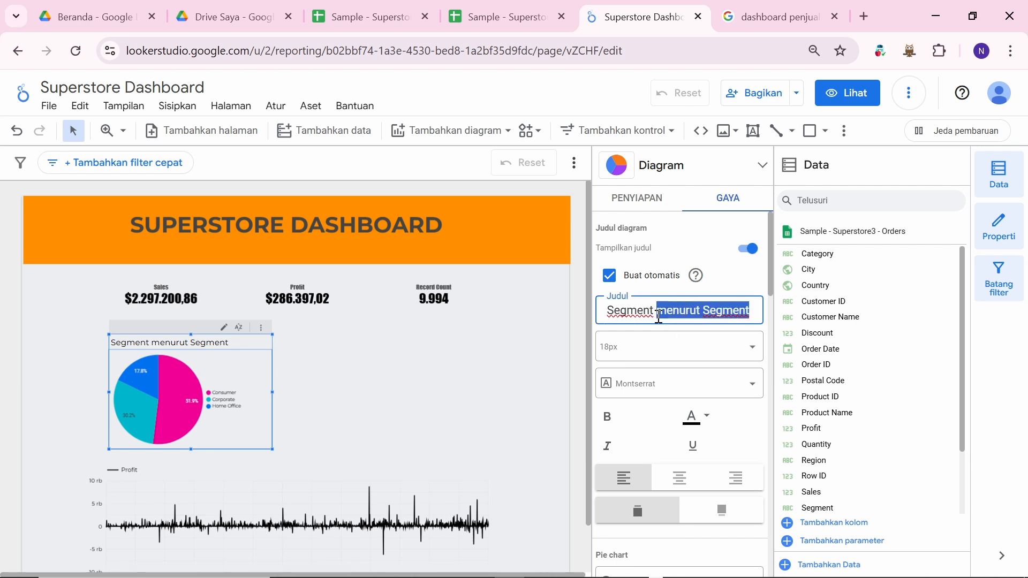
{"action": "key", "text": "BackSpace"}
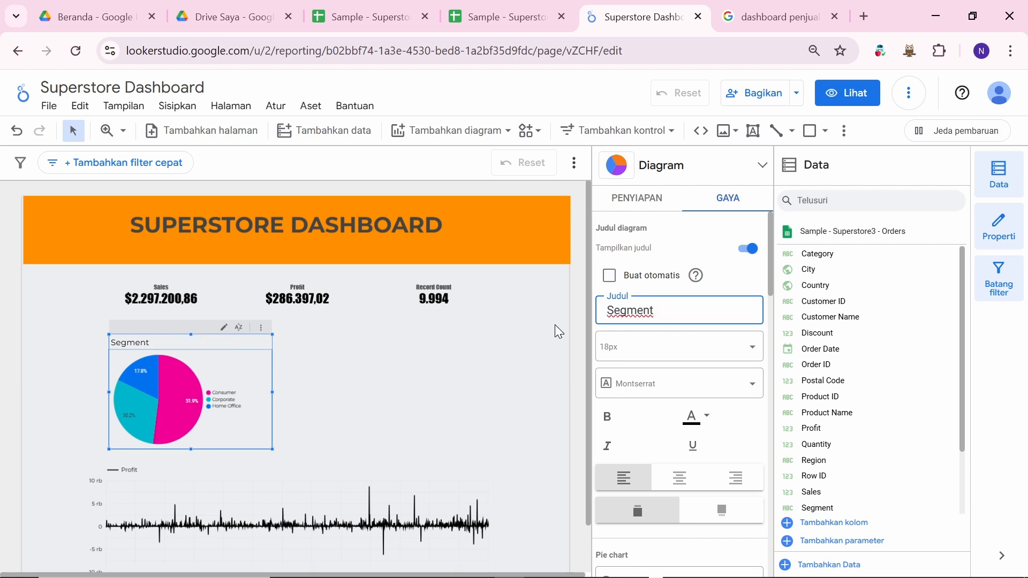
Step: Make the Segment title bold and centre-aligned above the pie
{"action": "left_click", "coordinate": [635, 199]}
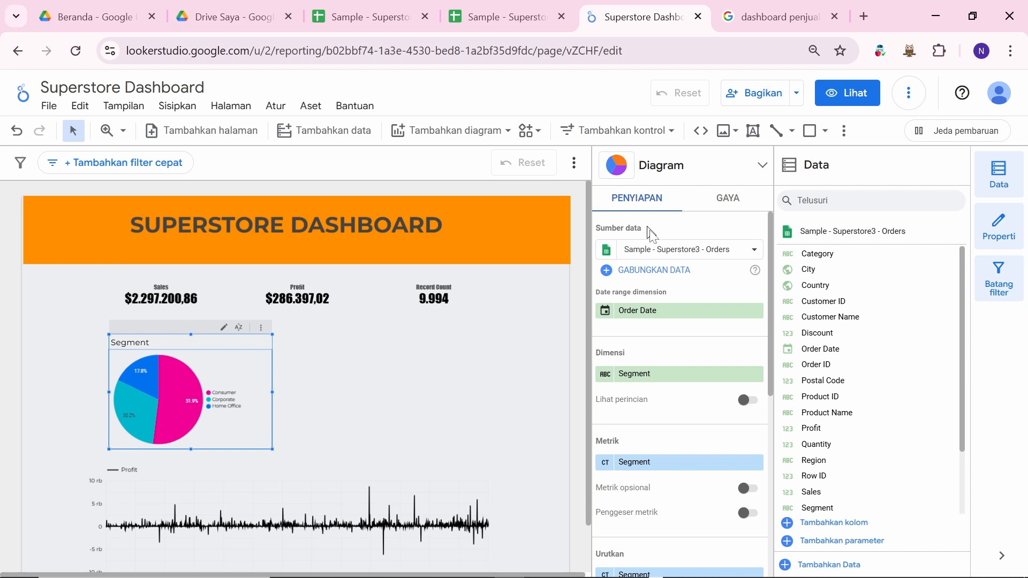
{"action": "left_click", "coordinate": [730, 201]}
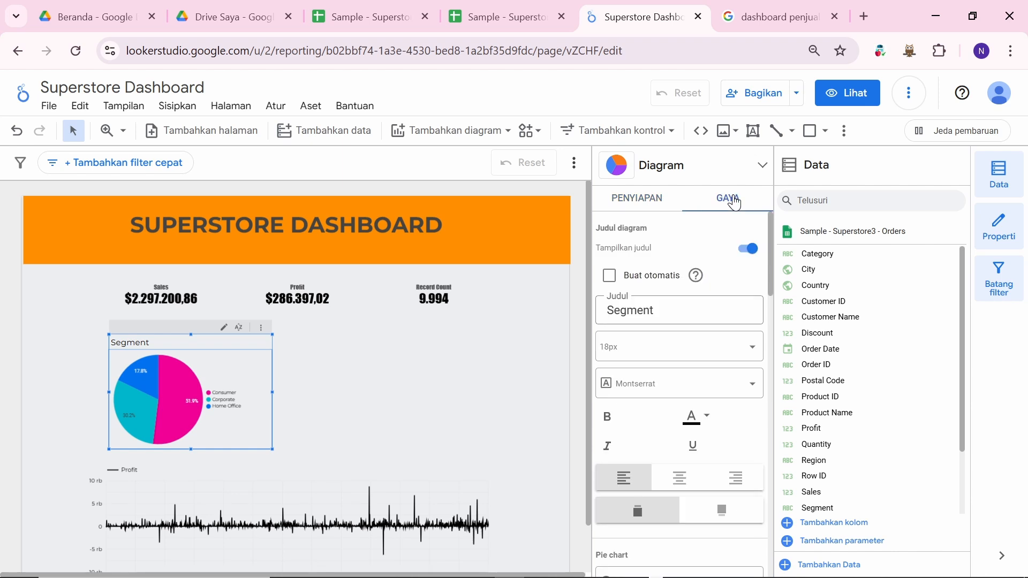
{"action": "scroll", "coordinate": [687, 321], "scroll_direction": "down", "scroll_amount": 1}
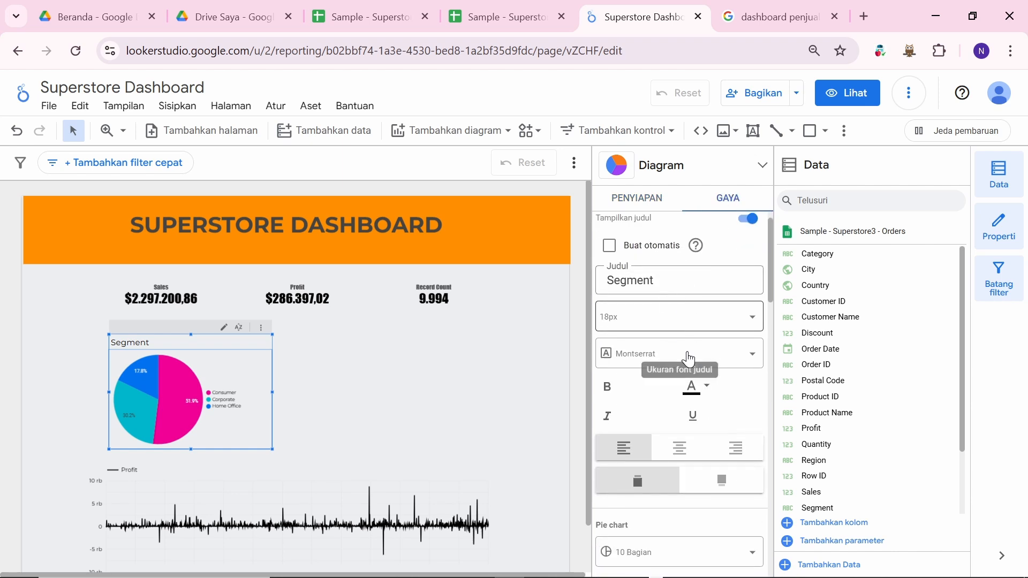
{"action": "left_click", "coordinate": [613, 389]}
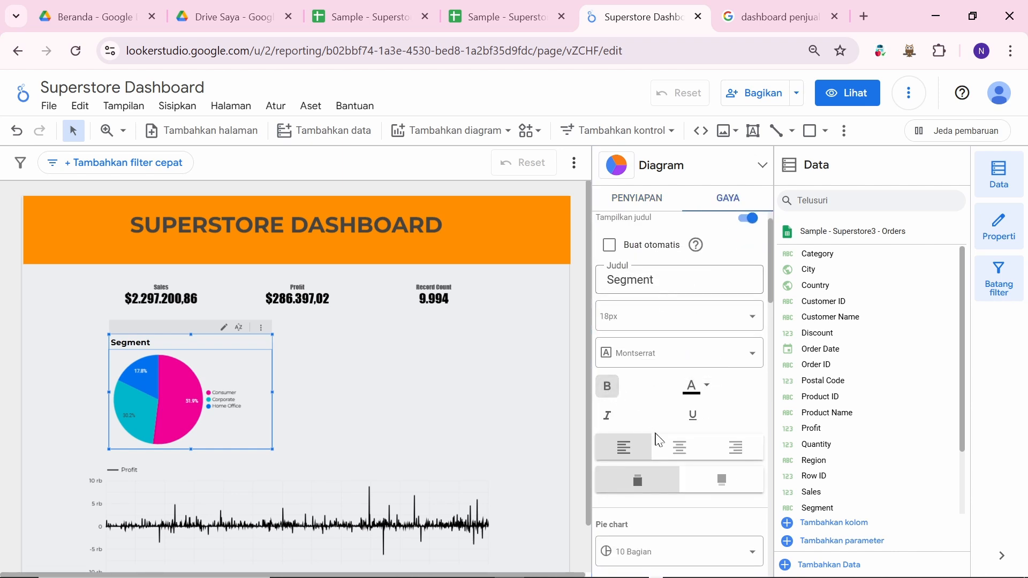
{"action": "left_click", "coordinate": [679, 447]}
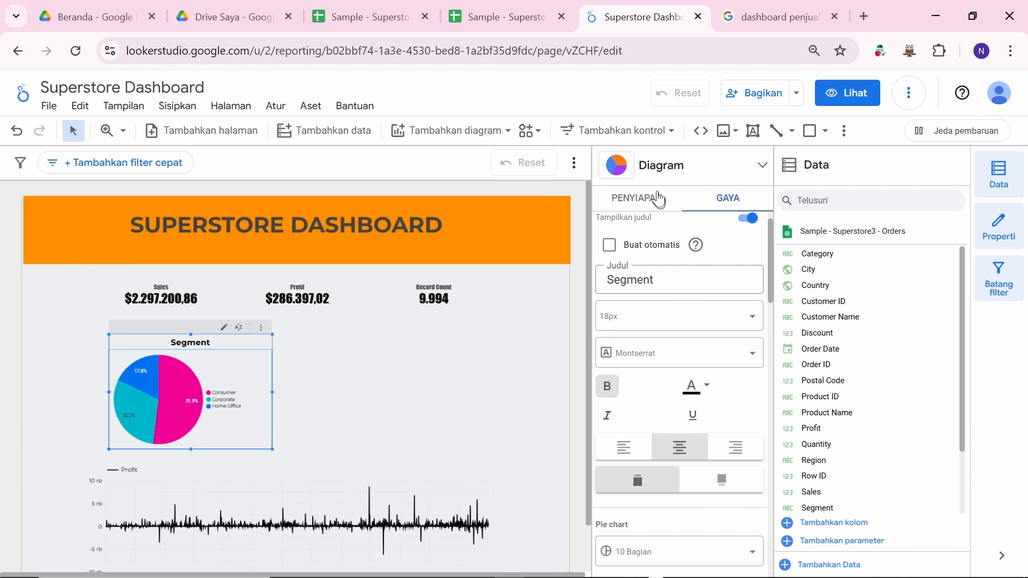
{"action": "left_click", "coordinate": [656, 197]}
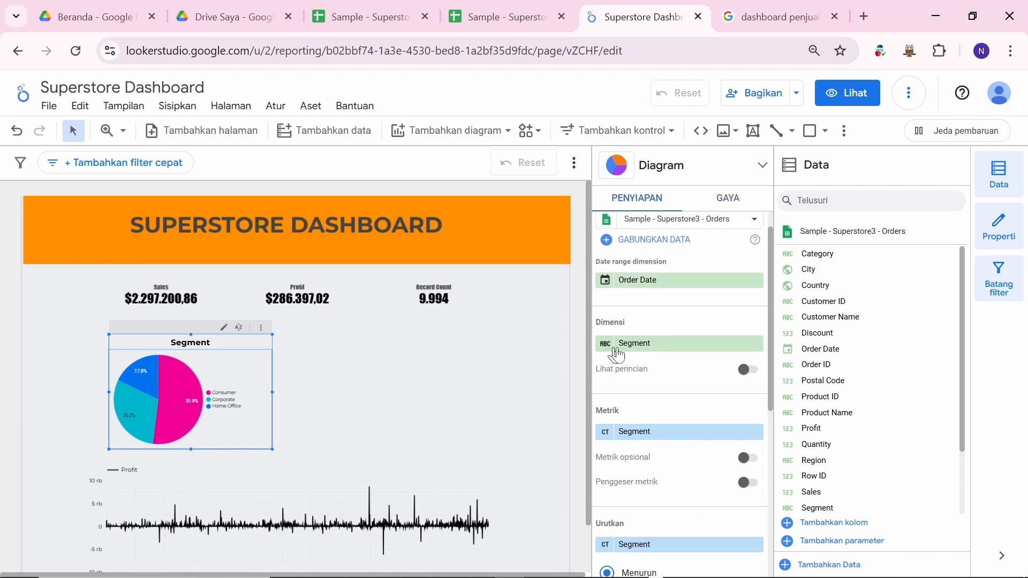
{"action": "scroll", "coordinate": [628, 349], "scroll_direction": "up", "scroll_amount": 1}
Step: Deselect the pie chart and bring up the Tambahkan diagram chart-type list
{"action": "left_click", "coordinate": [416, 370]}
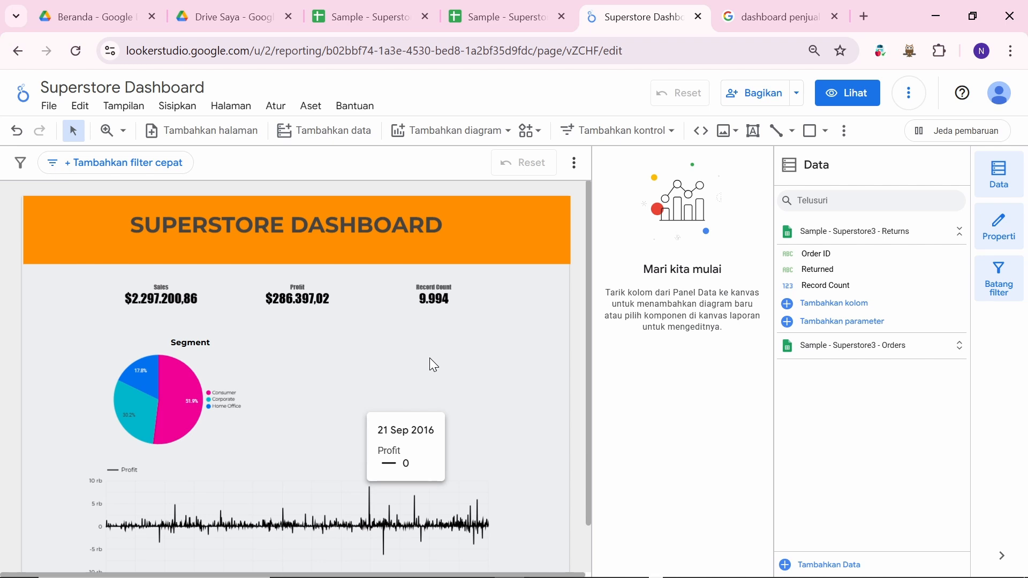
{"action": "scroll", "coordinate": [433, 365], "scroll_direction": "down", "scroll_amount": 1}
{"action": "scroll", "coordinate": [433, 365], "scroll_direction": "up", "scroll_amount": 1}
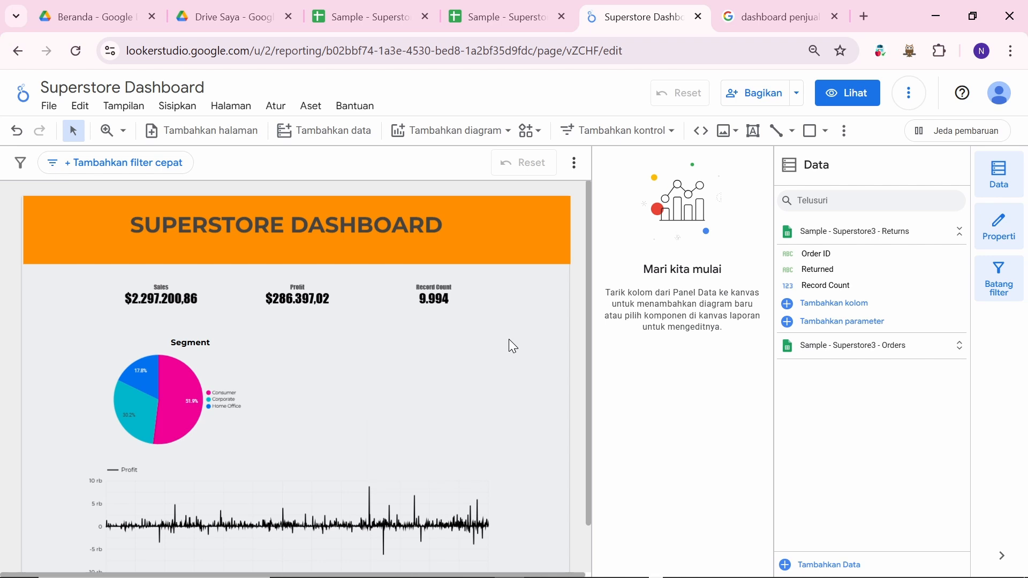
{"action": "scroll", "coordinate": [509, 341], "scroll_direction": "down", "scroll_amount": 1}
{"action": "scroll", "coordinate": [509, 340], "scroll_direction": "up", "scroll_amount": 1}
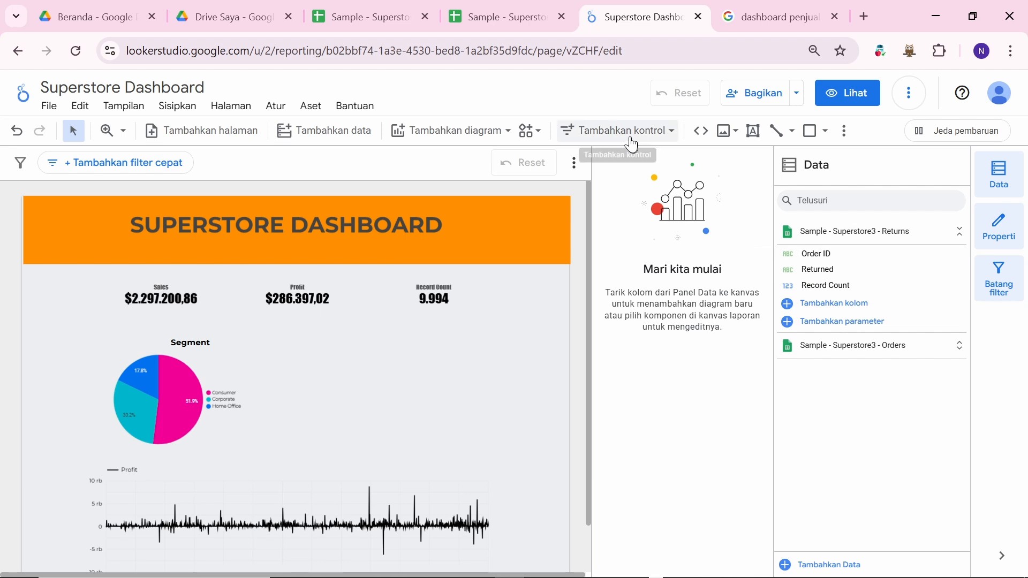
{"action": "left_click", "coordinate": [464, 134]}
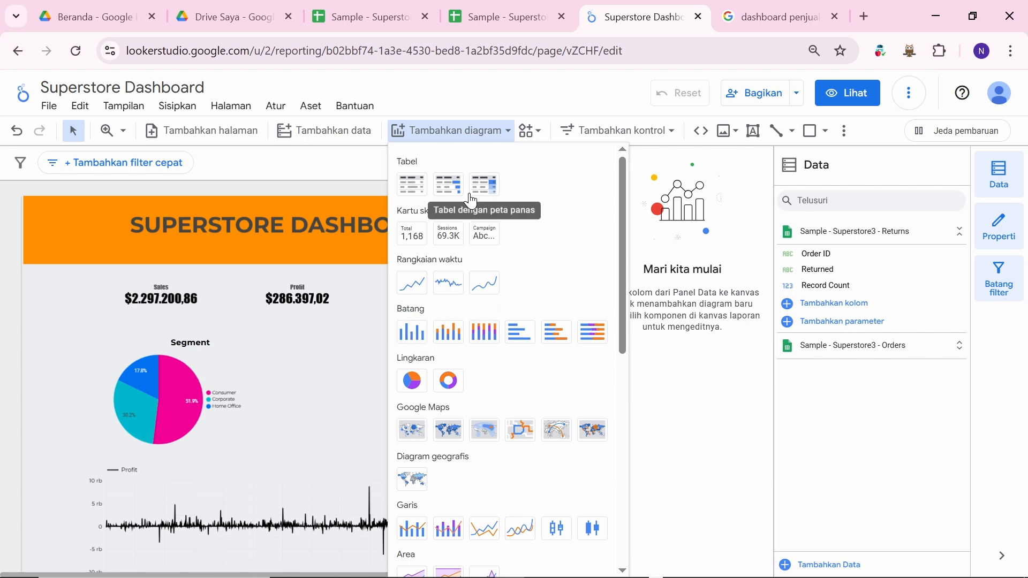
{"action": "key", "text": "alt+Tab"}
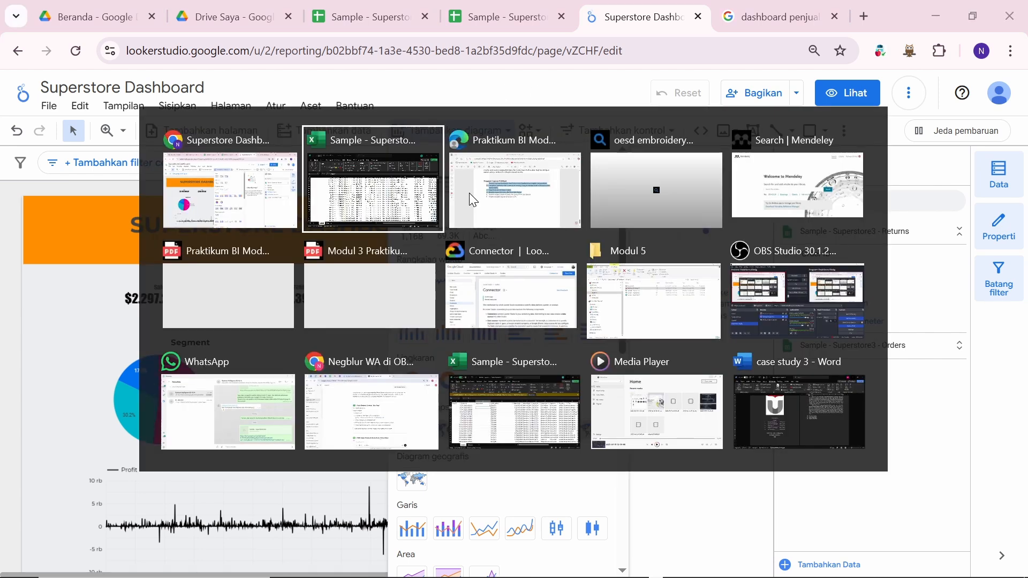
{"action": "scroll", "coordinate": [573, 266], "scroll_direction": "up", "scroll_amount": 5}
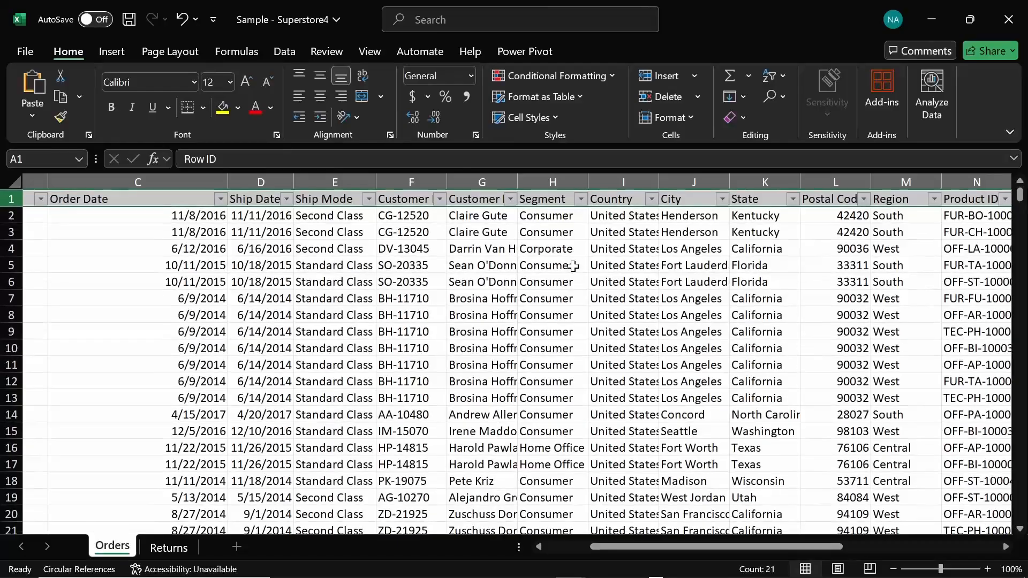
{"action": "scroll", "coordinate": [573, 266], "scroll_direction": "right", "scroll_amount": 1}
{"action": "scroll", "coordinate": [573, 266], "scroll_direction": "left", "scroll_amount": 1}
{"action": "scroll", "coordinate": [573, 266], "scroll_direction": "right", "scroll_amount": 5}
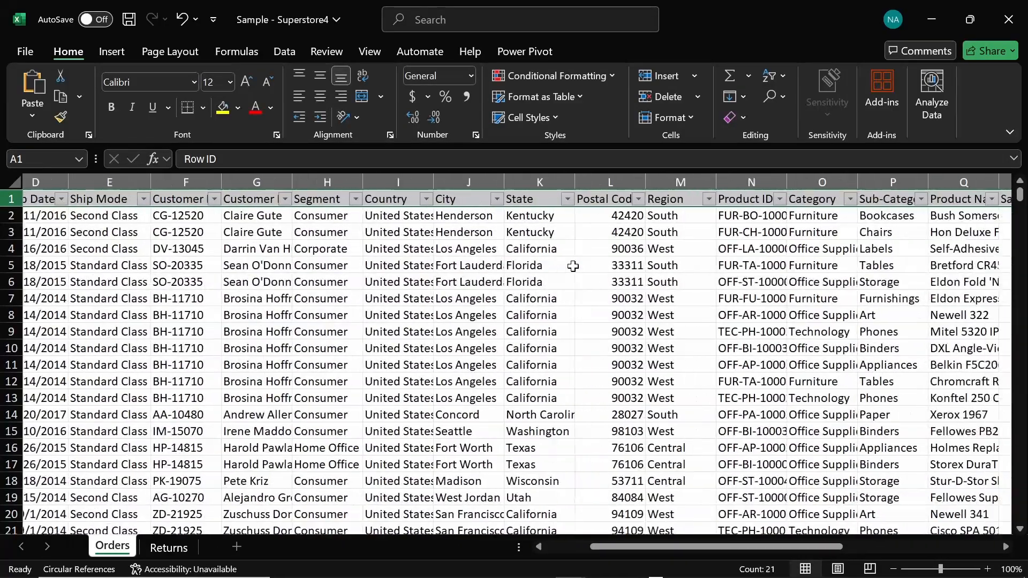
{"action": "scroll", "coordinate": [573, 266], "scroll_direction": "right", "scroll_amount": 6}
{"action": "scroll", "coordinate": [573, 267], "scroll_direction": "left", "scroll_amount": 3}
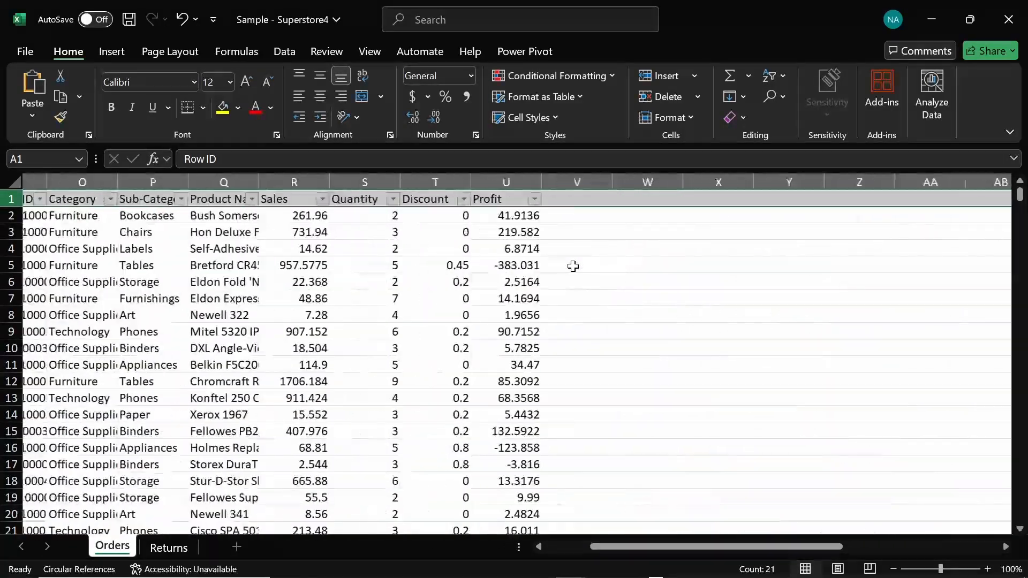
{"action": "scroll", "coordinate": [573, 266], "scroll_direction": "left", "scroll_amount": 4}
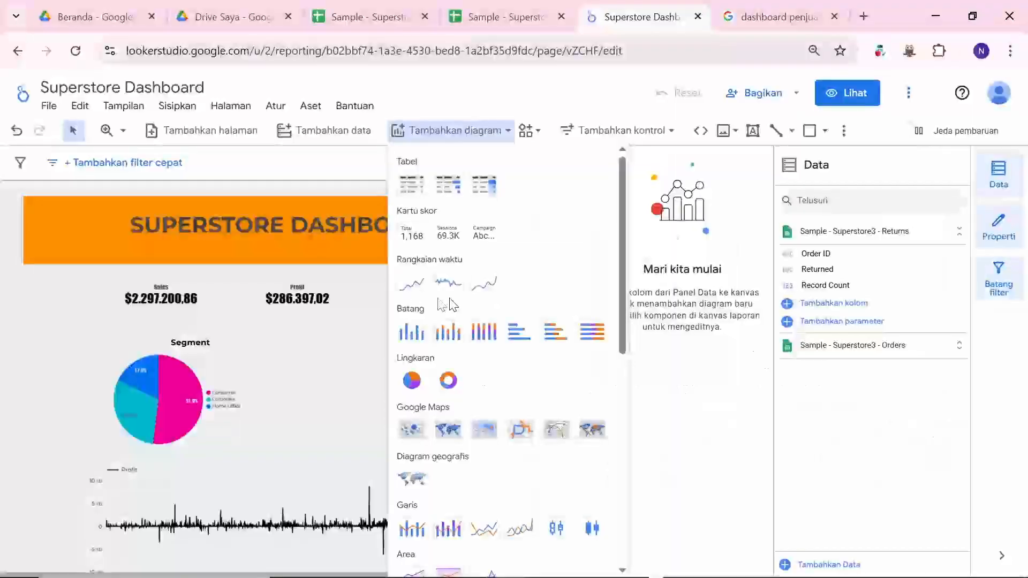
Step: Place a column chart near the pie chart, then delete the misplaced chart box
{"action": "left_click", "coordinate": [412, 333]}
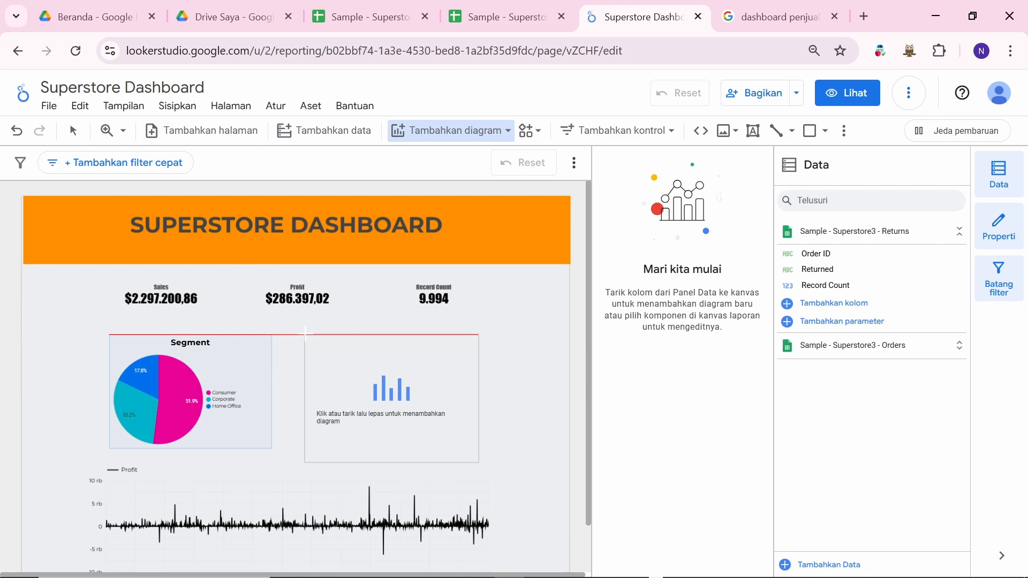
{"action": "left_click", "coordinate": [305, 334]}
{"action": "key", "text": "Escape"}
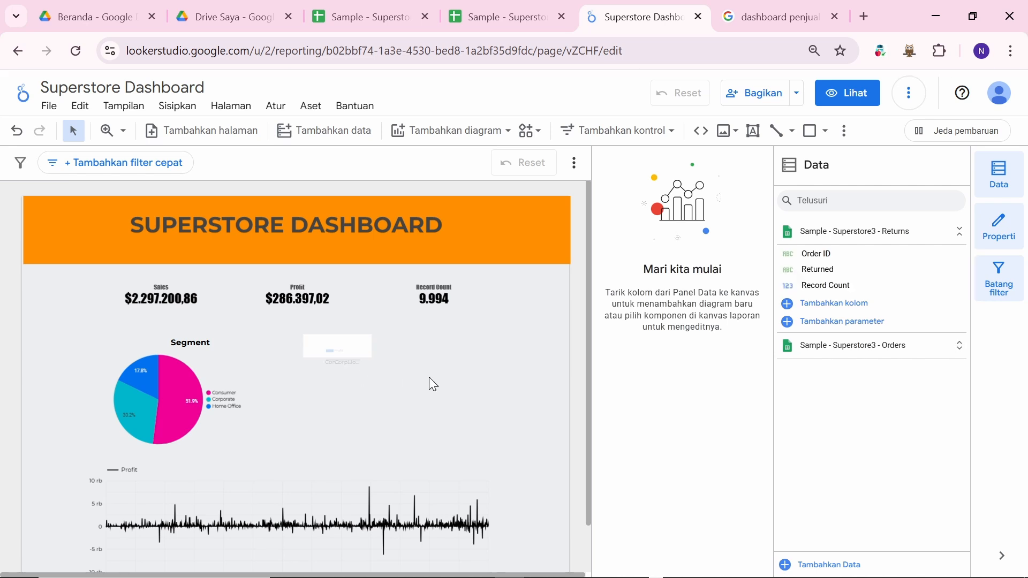
{"action": "left_click", "coordinate": [371, 351]}
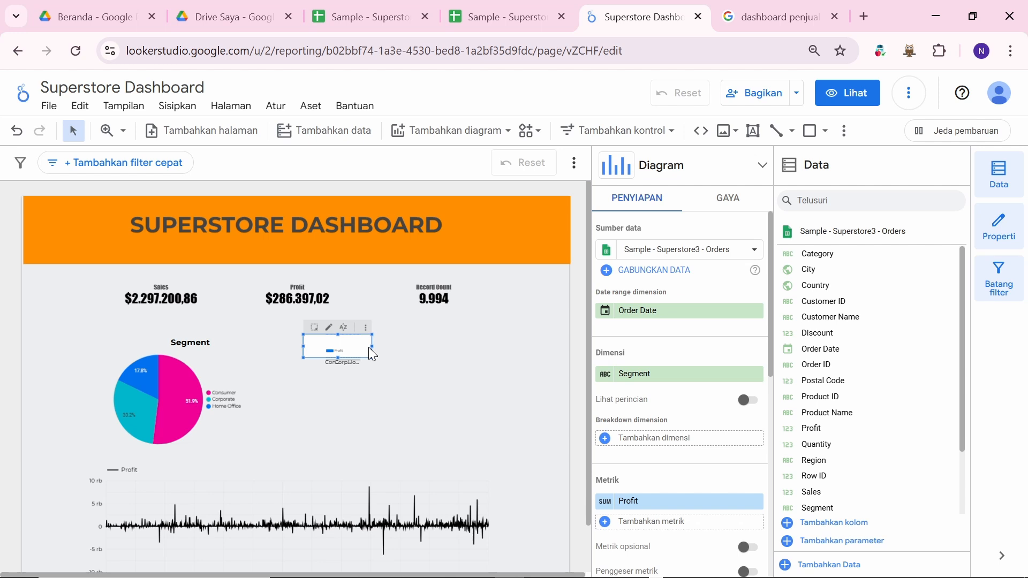
{"action": "key", "text": "Delete"}
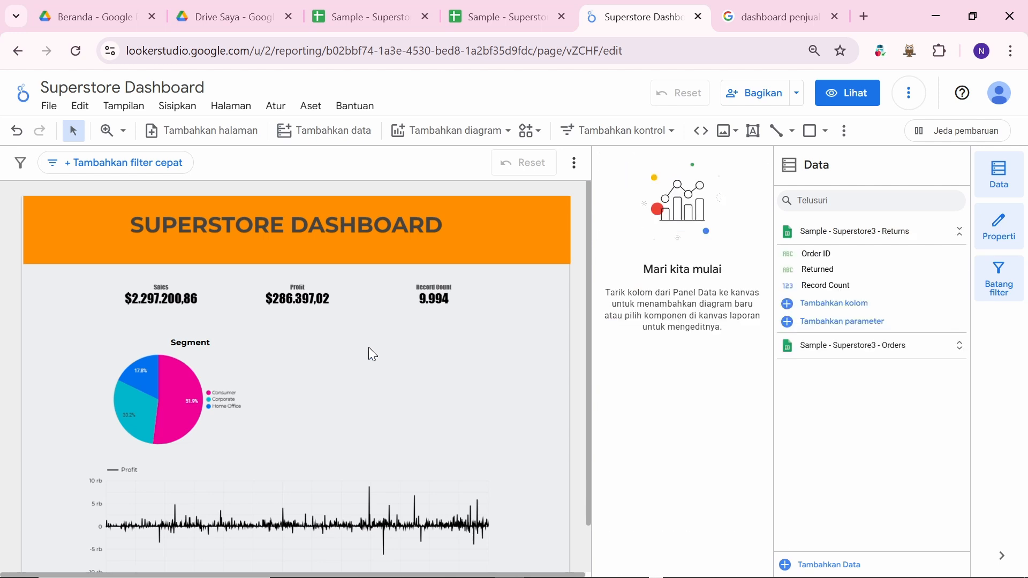
Step: Add a column chart right of the pie chart, shrink it and align it with the pie
{"action": "left_click", "coordinate": [483, 142]}
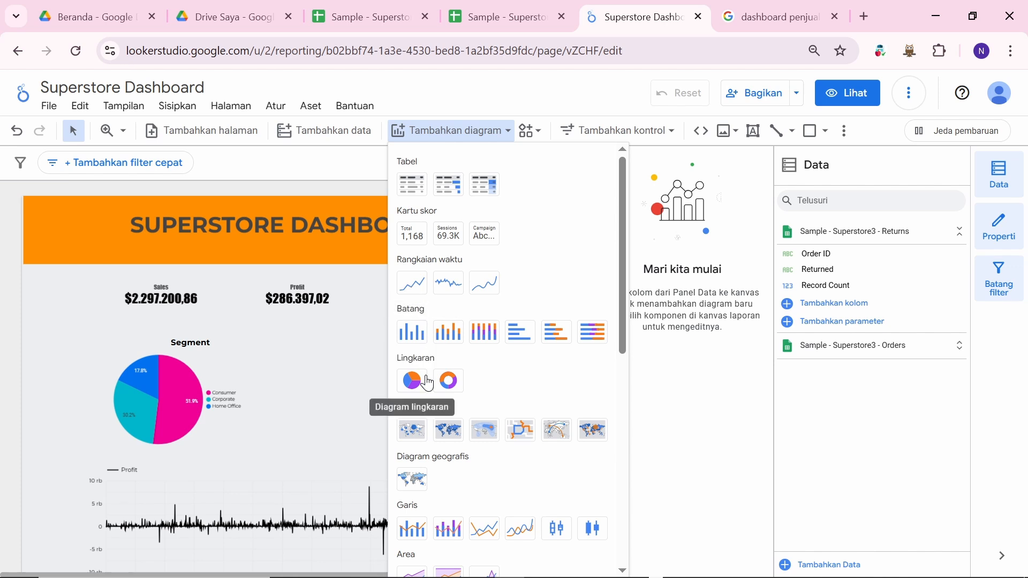
{"action": "left_click", "coordinate": [421, 340]}
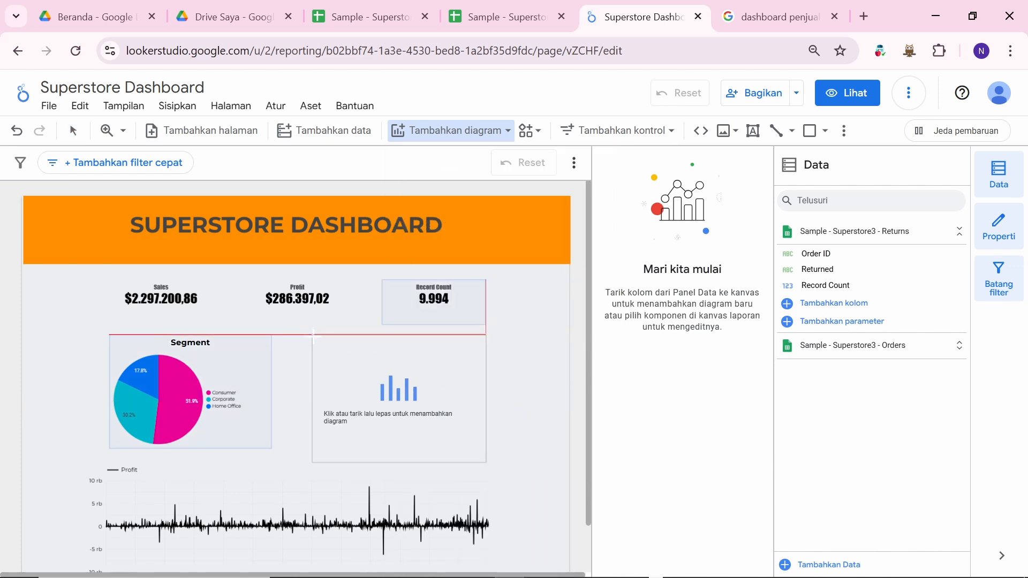
{"action": "left_click", "coordinate": [313, 335]}
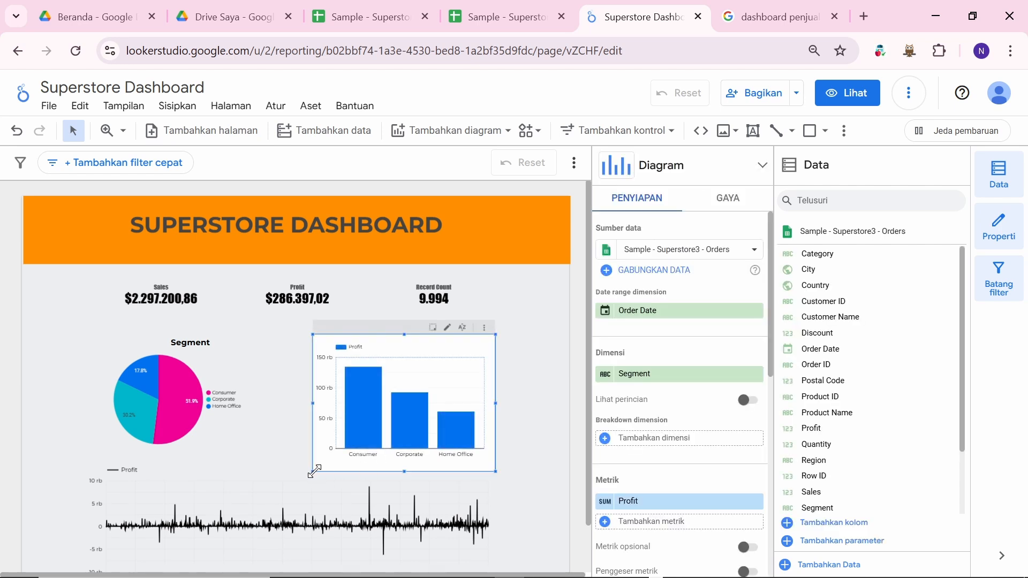
{"action": "left_click_drag", "start_coordinate": [314, 471], "coordinate": [306, 447]}
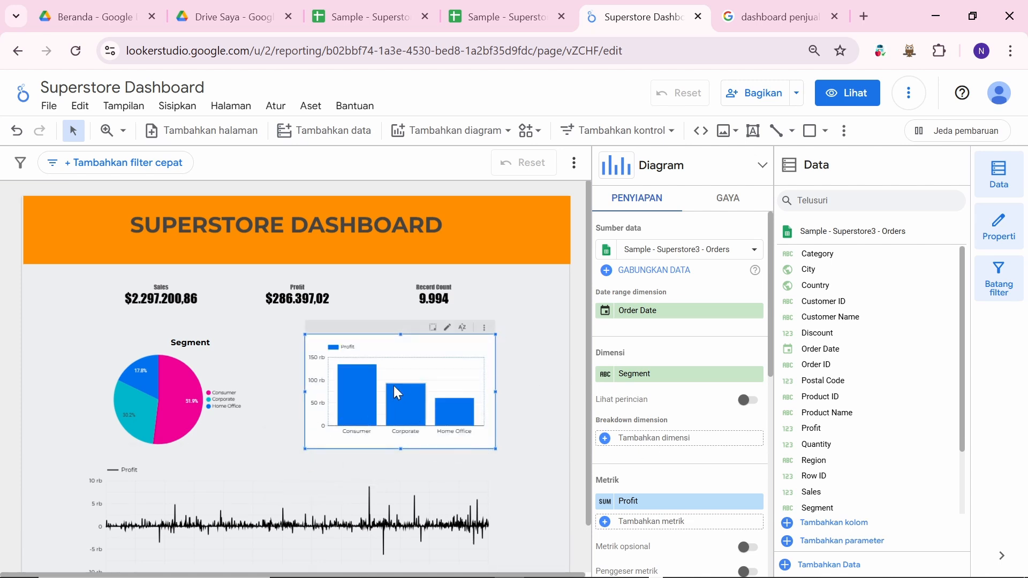
{"action": "mouse_move", "coordinate": [453, 343]}
{"action": "left_mouse_down"}
{"action": "mouse_move", "coordinate": [438, 342]}
{"action": "mouse_move", "coordinate": [454, 343]}
{"action": "left_mouse_up"}
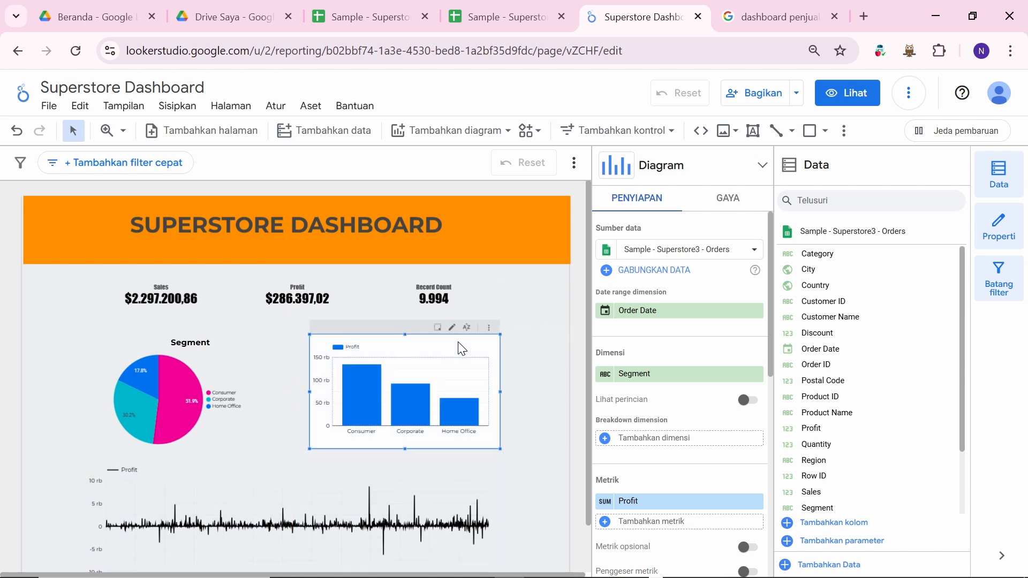
{"action": "scroll", "coordinate": [846, 394], "scroll_direction": "down", "scroll_amount": 3}
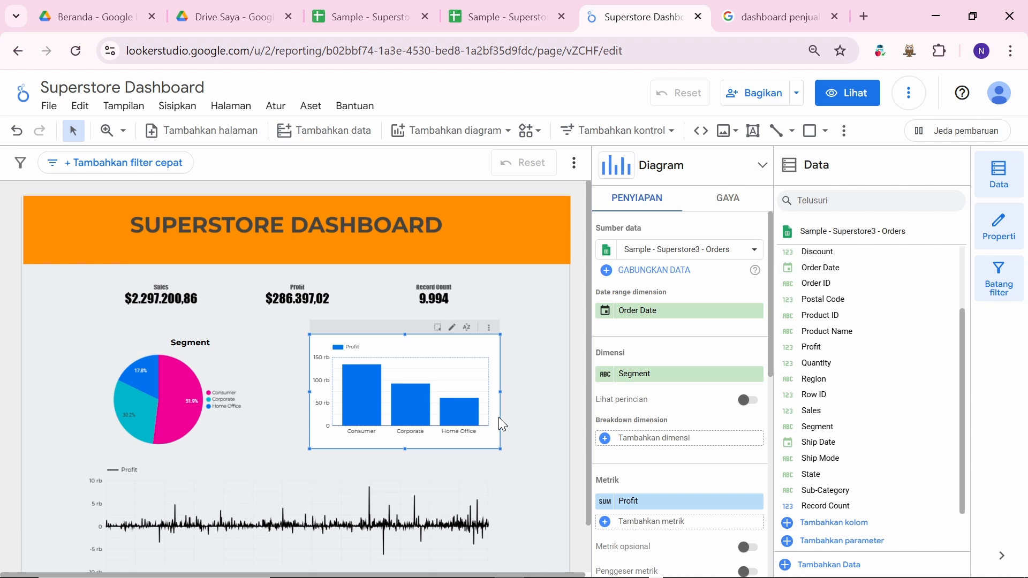
{"action": "scroll", "coordinate": [876, 359], "scroll_direction": "up", "scroll_amount": 3}
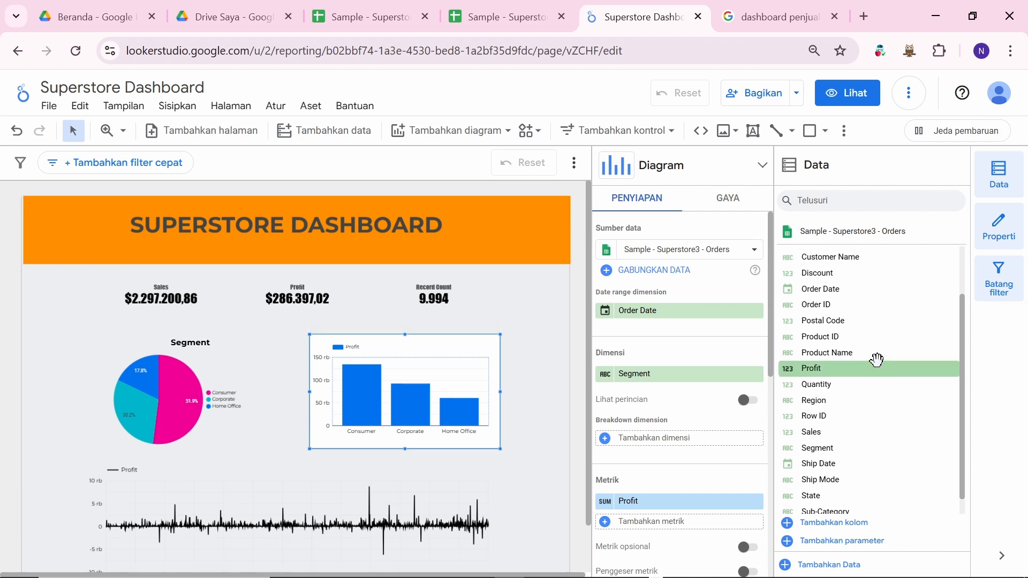
Step: Check the Superstore data spreadsheet, then return to the dashboard report
{"action": "left_click", "coordinate": [505, 21]}
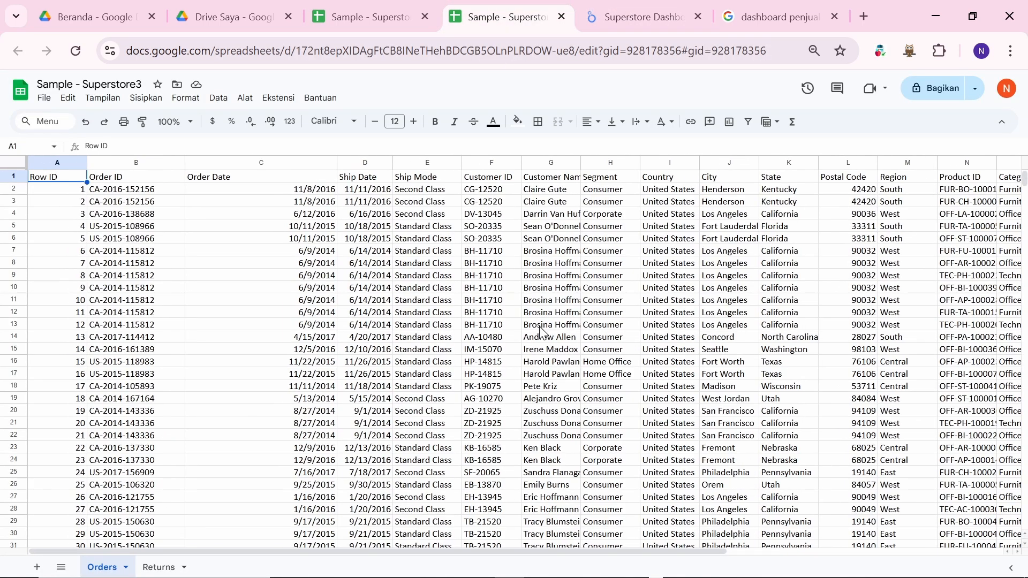
{"action": "scroll", "coordinate": [543, 332], "scroll_direction": "right", "scroll_amount": 3}
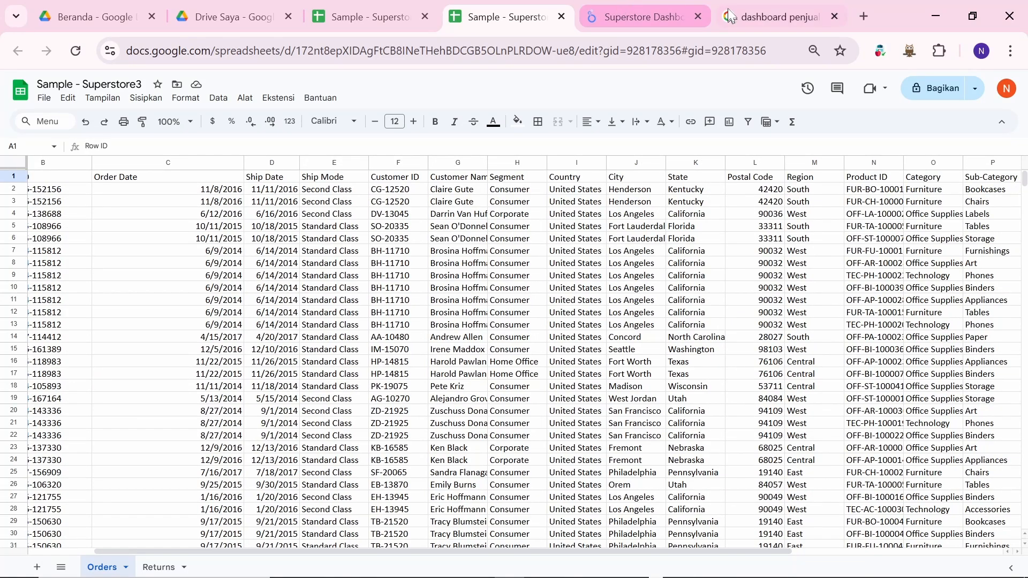
{"action": "left_click", "coordinate": [644, 19]}
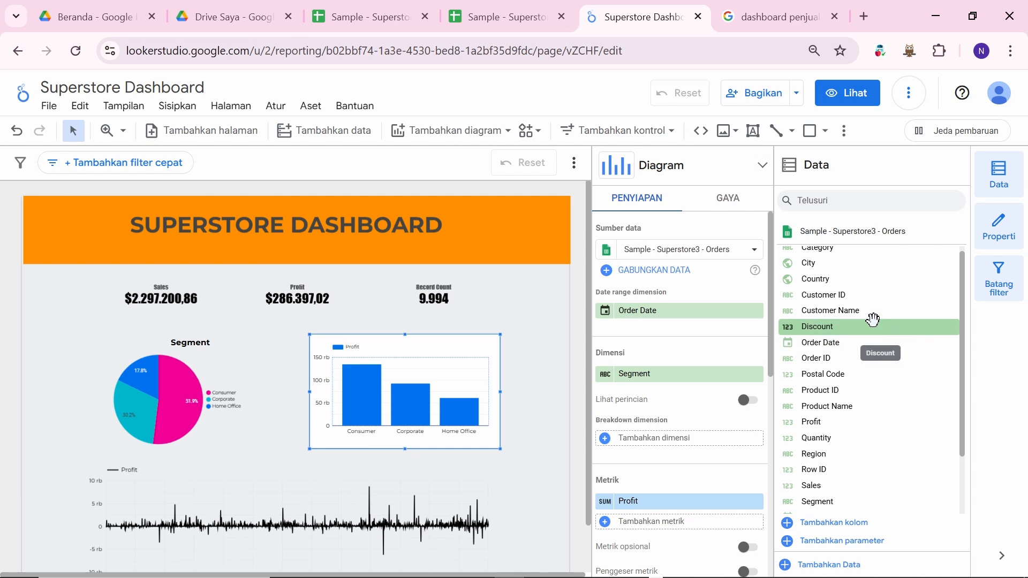
Step: Set the column chart's dimension to Ship Mode, keeping Profit as its only metric
{"action": "scroll", "coordinate": [844, 395], "scroll_direction": "down", "scroll_amount": 1}
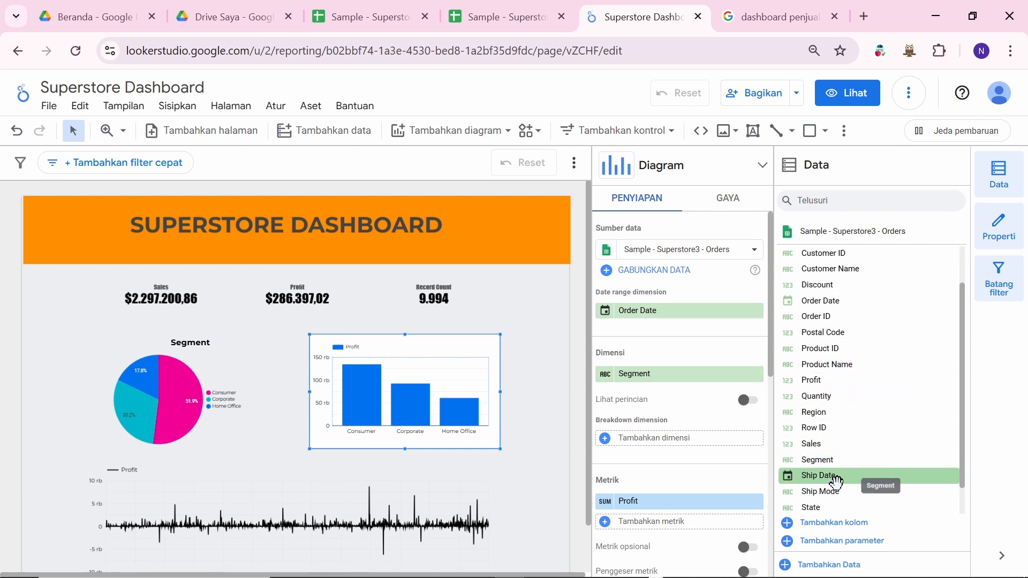
{"action": "left_click_drag", "start_coordinate": [838, 490], "coordinate": [650, 373]}
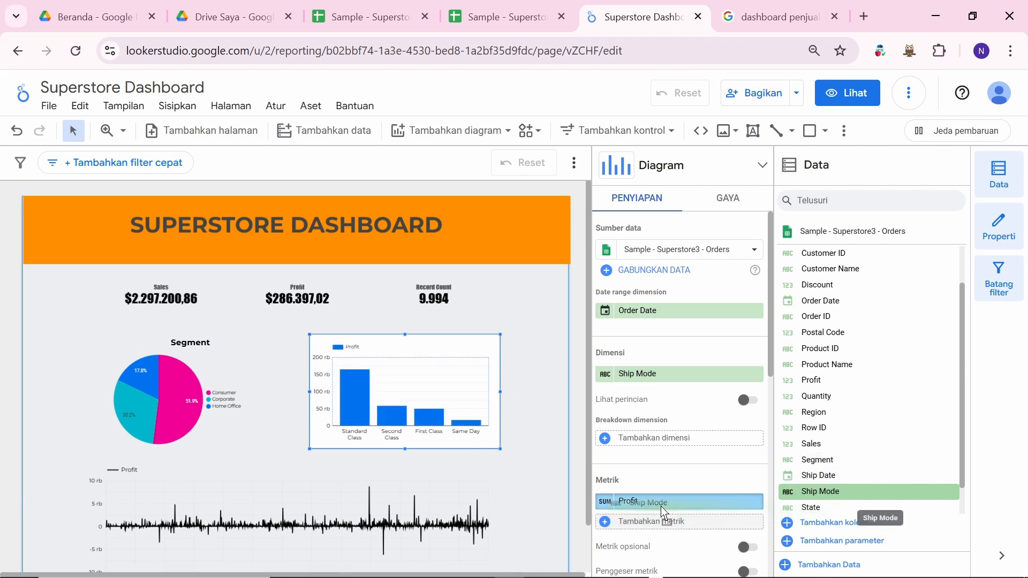
{"action": "left_click_drag", "start_coordinate": [662, 513], "coordinate": [663, 513]}
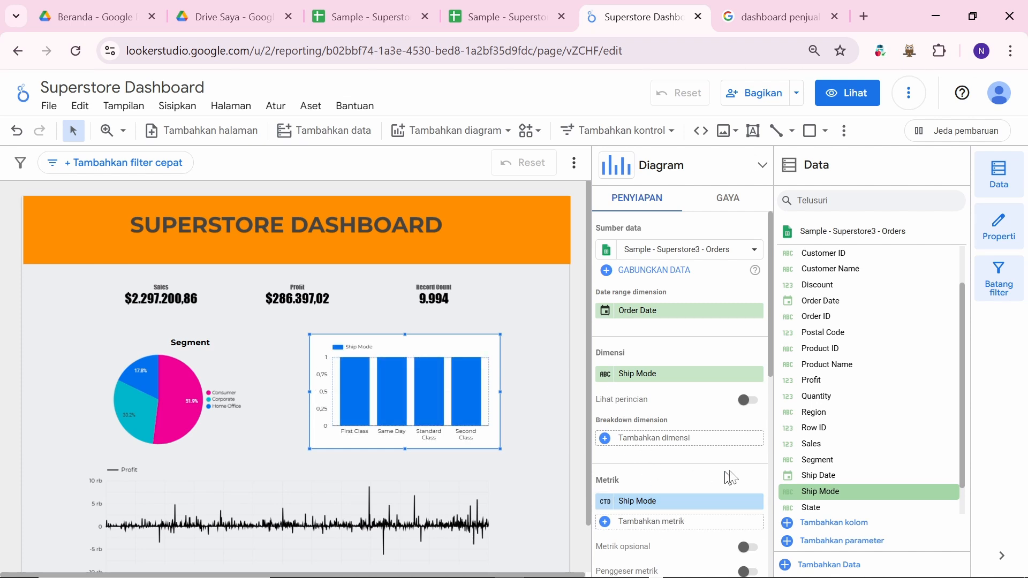
{"action": "left_click_drag", "start_coordinate": [811, 381], "coordinate": [642, 516]}
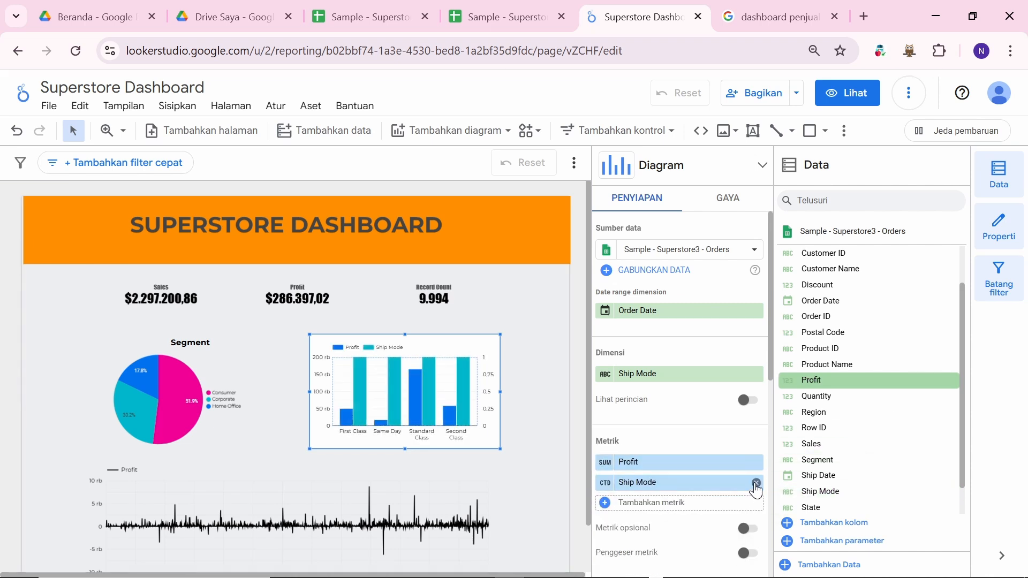
{"action": "left_click", "coordinate": [756, 483]}
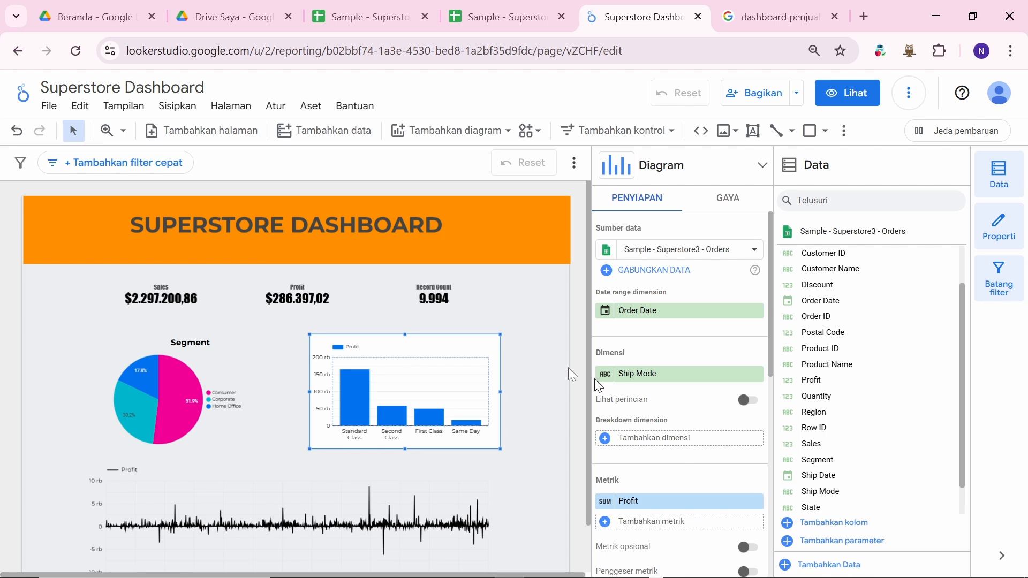
{"action": "left_click", "coordinate": [522, 357]}
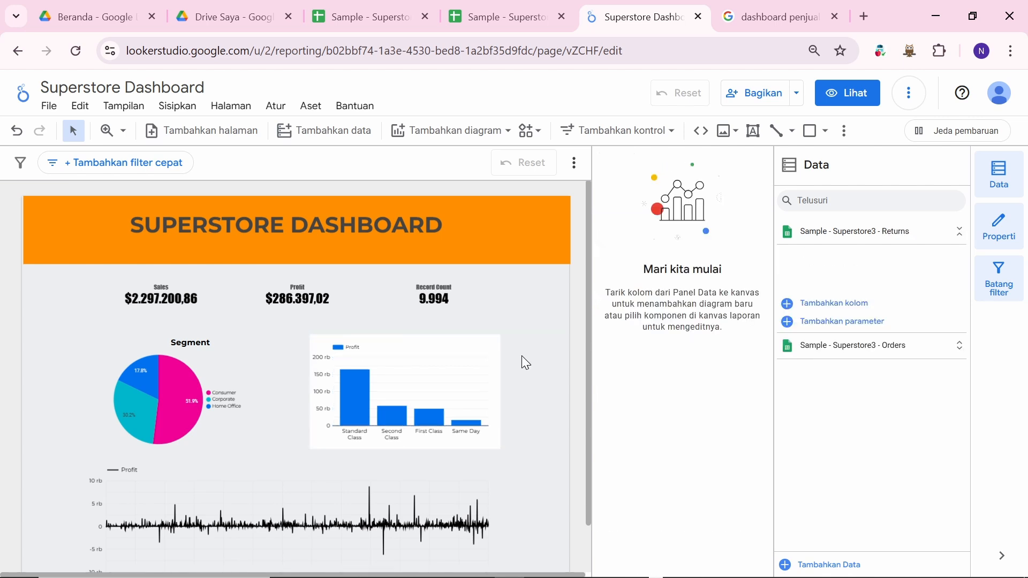
Step: Select the Profit by Ship Mode column chart and scroll through its setup panel
{"action": "left_click", "coordinate": [440, 349]}
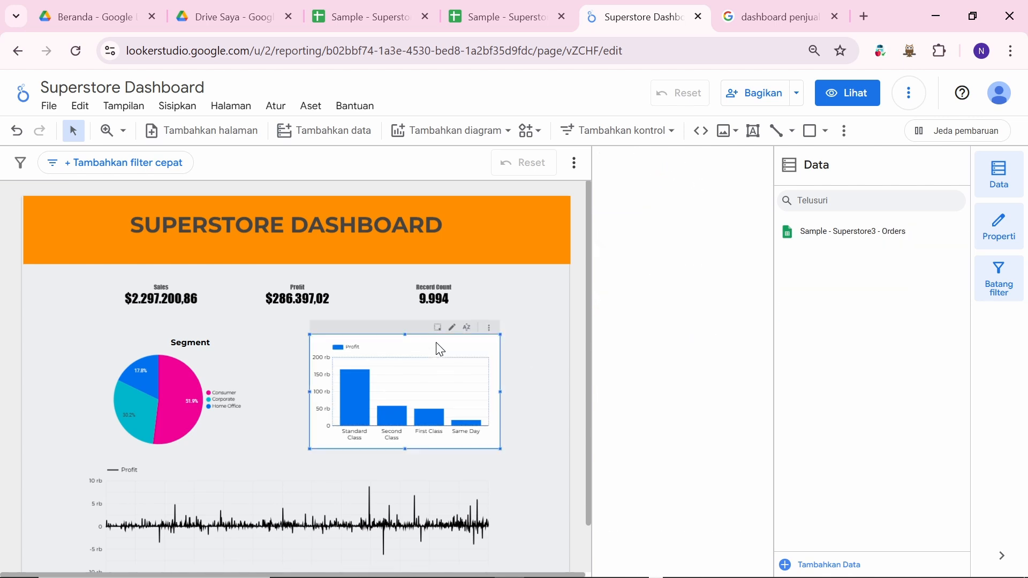
{"action": "scroll", "coordinate": [659, 425], "scroll_direction": "down", "scroll_amount": 1}
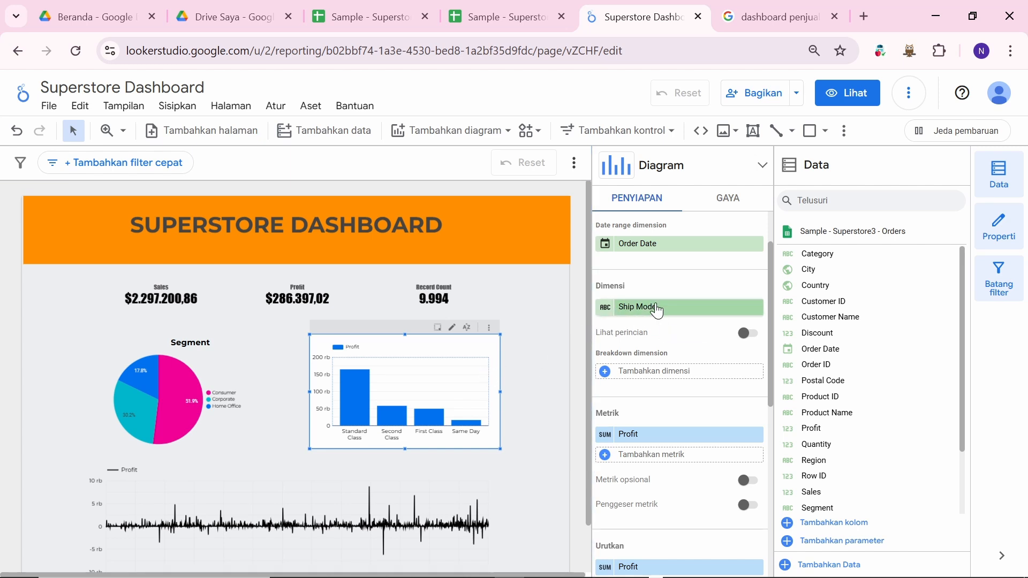
Step: Set the Ship Mode bar chart's bar border colour to green
{"action": "left_click", "coordinate": [728, 200]}
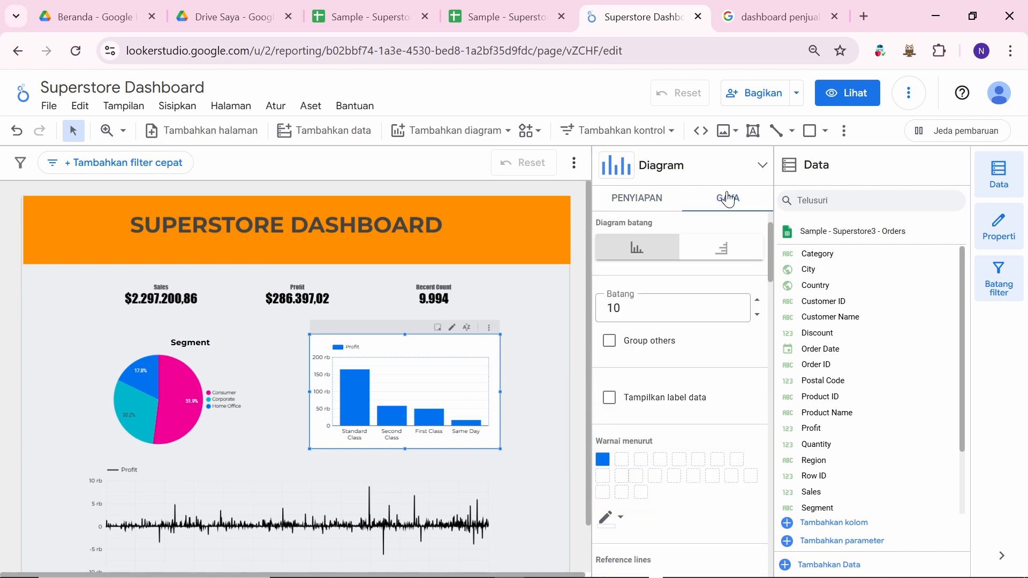
{"action": "scroll", "coordinate": [669, 413], "scroll_direction": "down", "scroll_amount": 2}
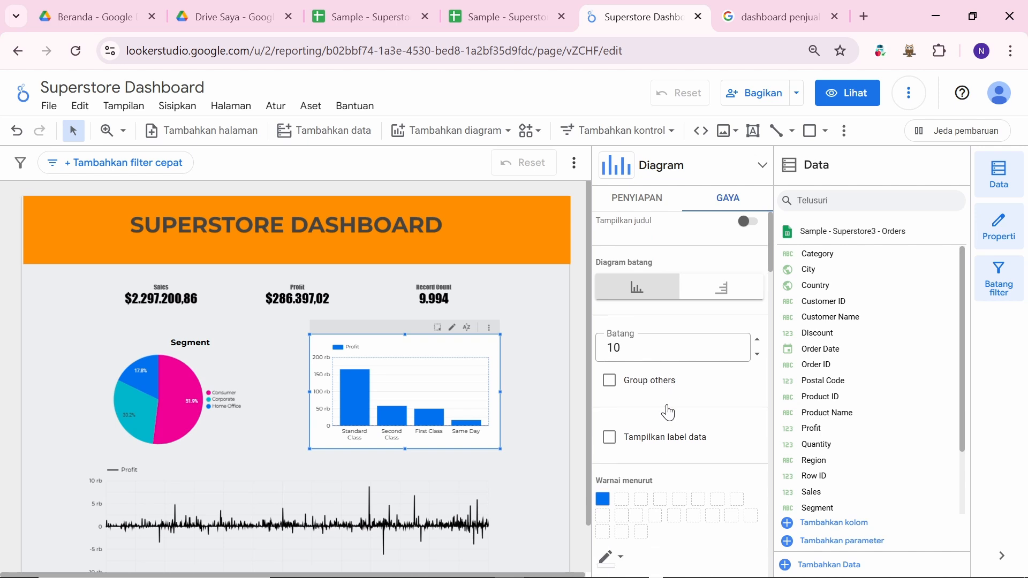
{"action": "scroll", "coordinate": [668, 412], "scroll_direction": "up", "scroll_amount": 3}
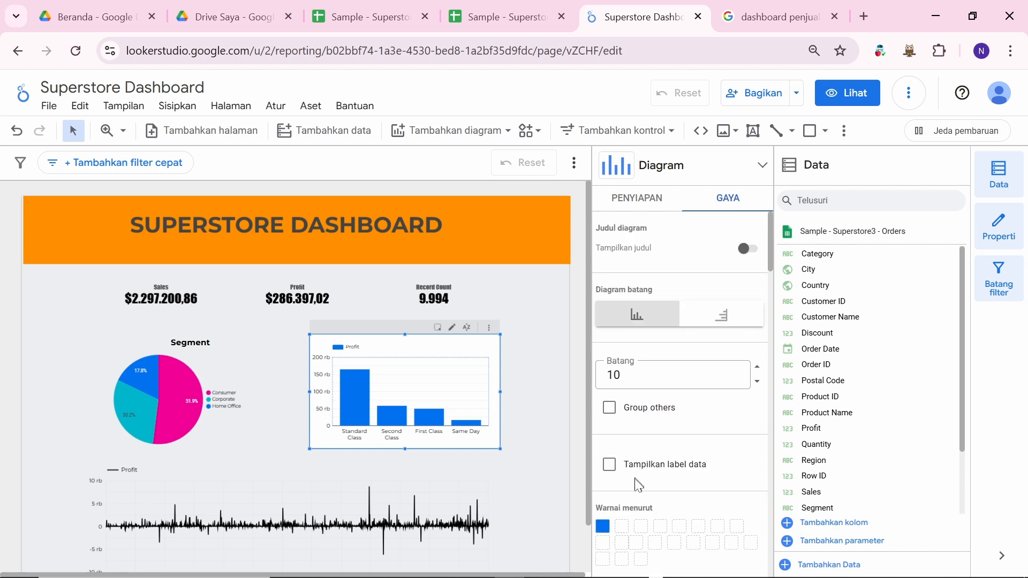
{"action": "scroll", "coordinate": [630, 509], "scroll_direction": "down", "scroll_amount": 3}
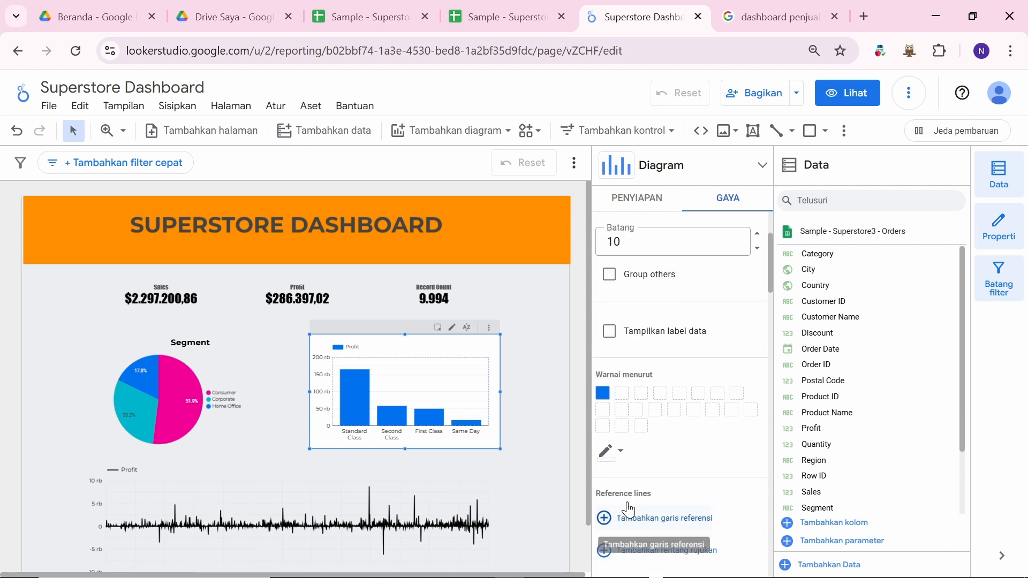
{"action": "left_click", "coordinate": [621, 453]}
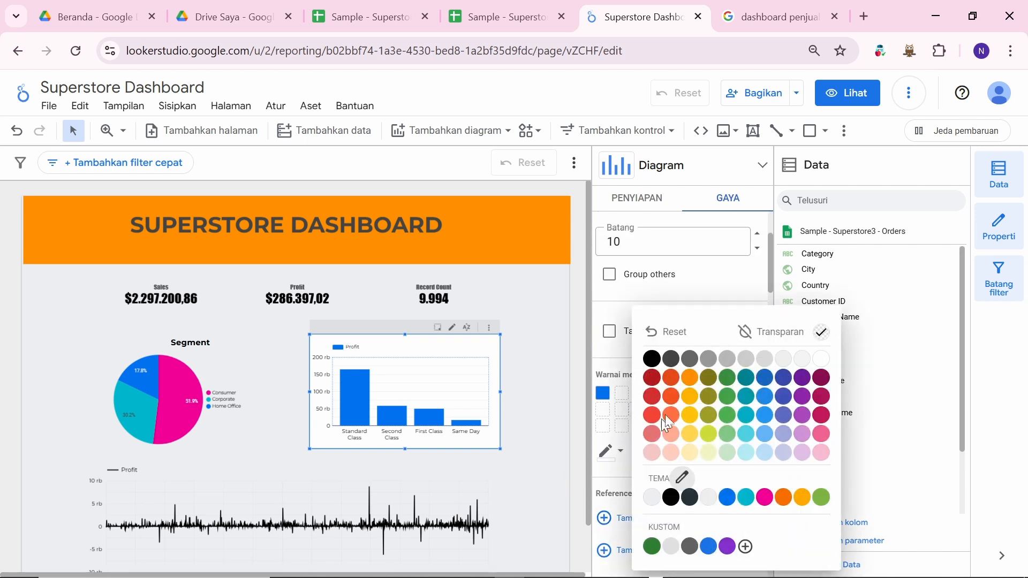
{"action": "left_click", "coordinate": [726, 379]}
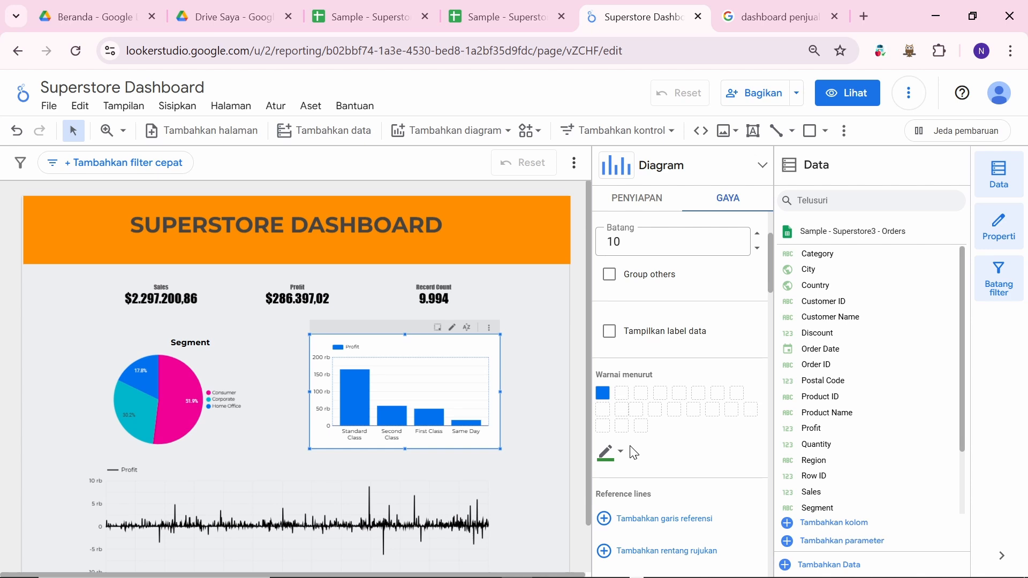
{"action": "scroll", "coordinate": [660, 442], "scroll_direction": "up", "scroll_amount": 3}
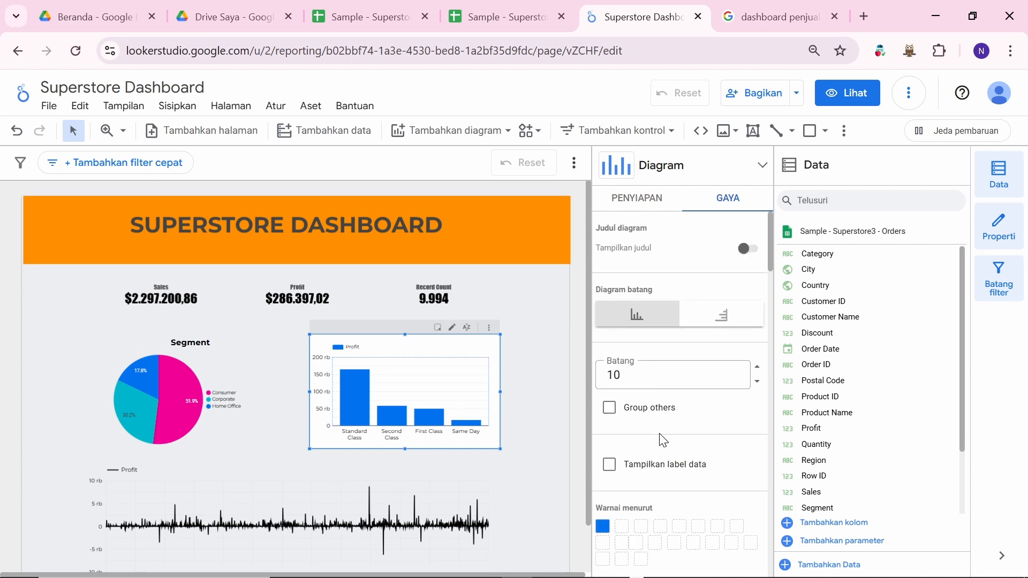
{"action": "scroll", "coordinate": [660, 436], "scroll_direction": "down", "scroll_amount": 1}
{"action": "scroll", "coordinate": [660, 436], "scroll_direction": "up", "scroll_amount": 1}
{"action": "scroll", "coordinate": [709, 437], "scroll_direction": "down", "scroll_amount": 5}
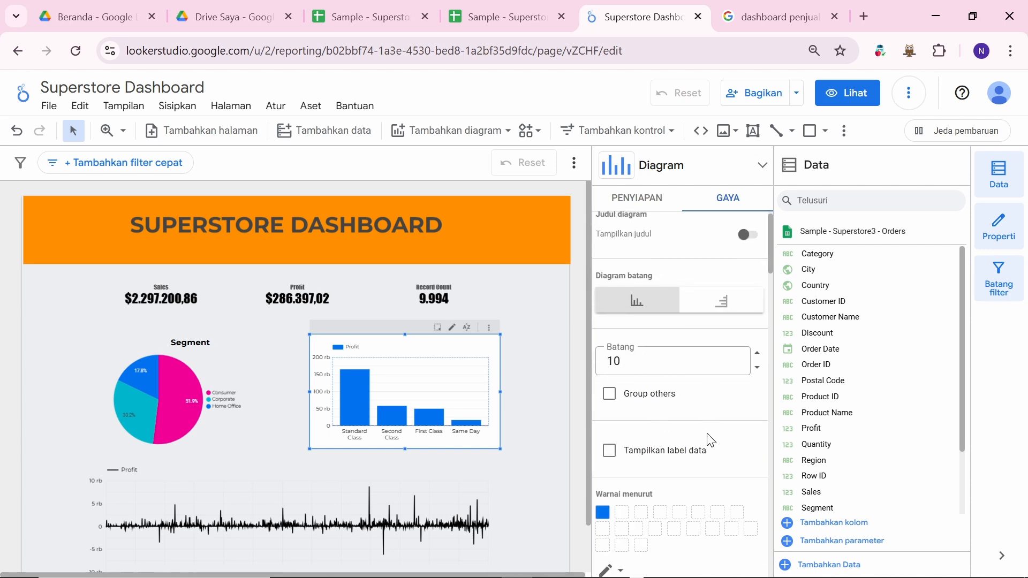
{"action": "scroll", "coordinate": [710, 438], "scroll_direction": "up", "scroll_amount": 5}
{"action": "scroll", "coordinate": [712, 377], "scroll_direction": "down", "scroll_amount": 5}
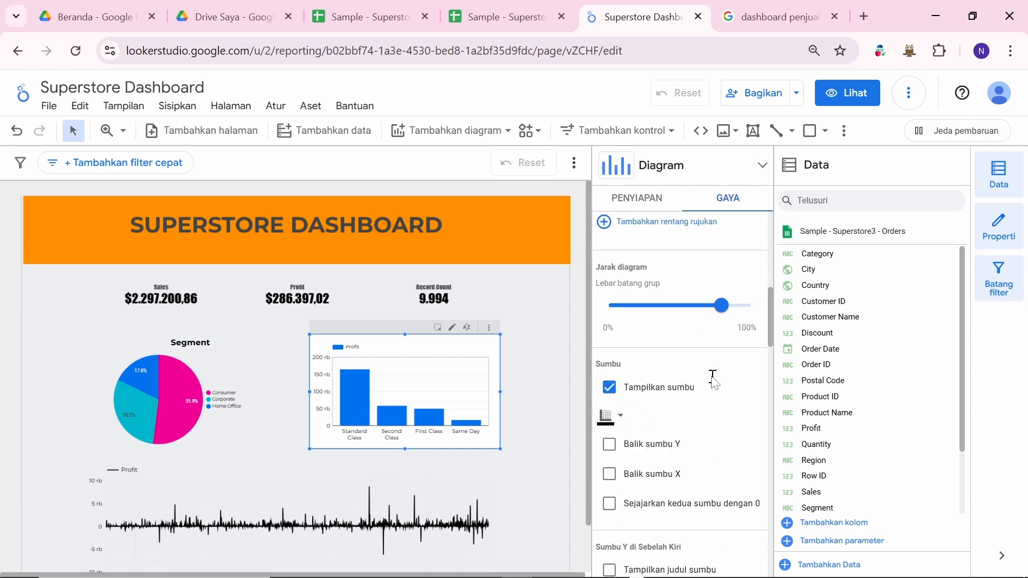
{"action": "scroll", "coordinate": [712, 383], "scroll_direction": "down", "scroll_amount": 3}
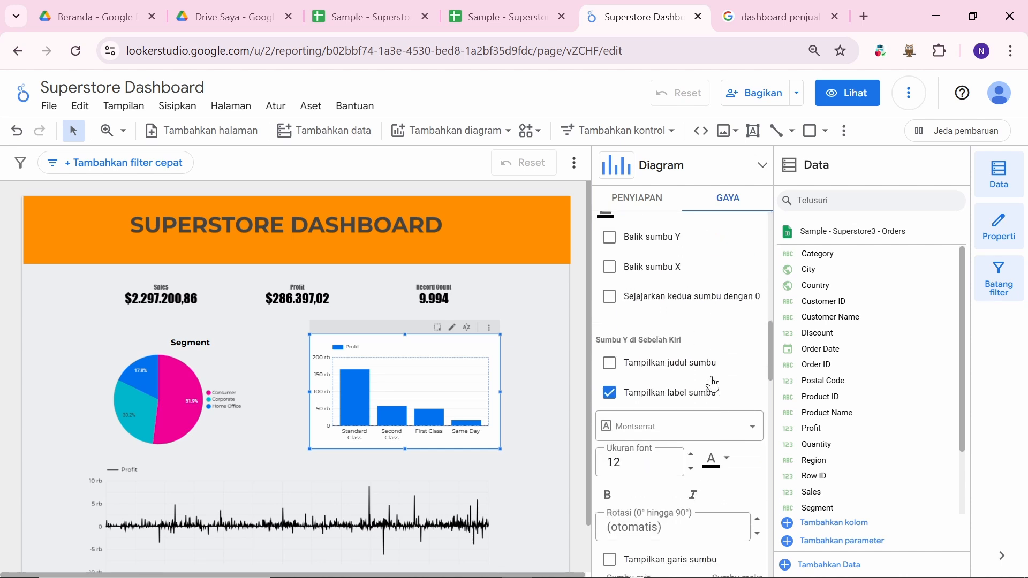
{"action": "scroll", "coordinate": [713, 382], "scroll_direction": "down", "scroll_amount": 10}
{"action": "scroll", "coordinate": [712, 377], "scroll_direction": "down", "scroll_amount": 10}
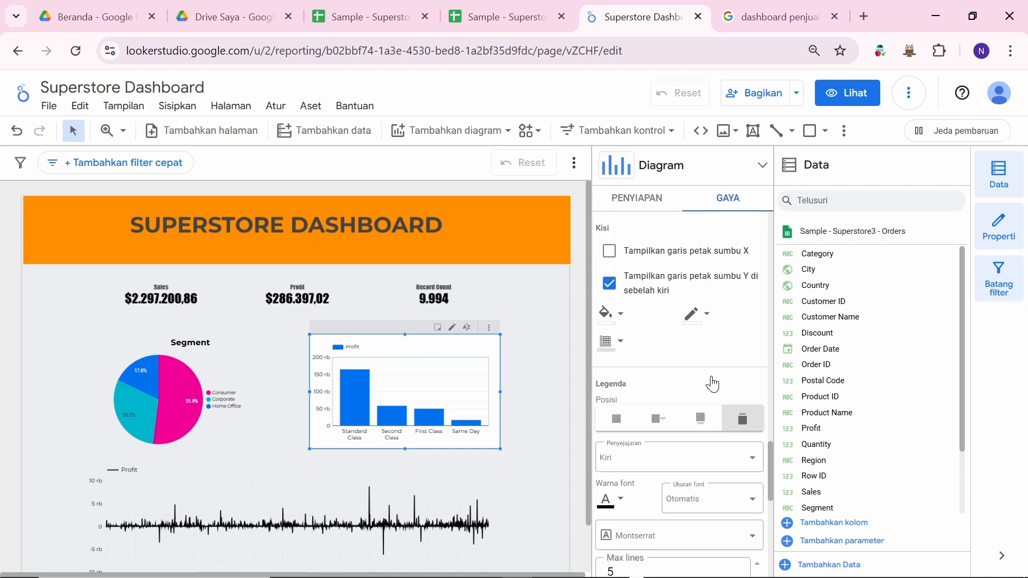
{"action": "scroll", "coordinate": [712, 383], "scroll_direction": "up", "scroll_amount": 5}
{"action": "scroll", "coordinate": [713, 380], "scroll_direction": "up", "scroll_amount": 15}
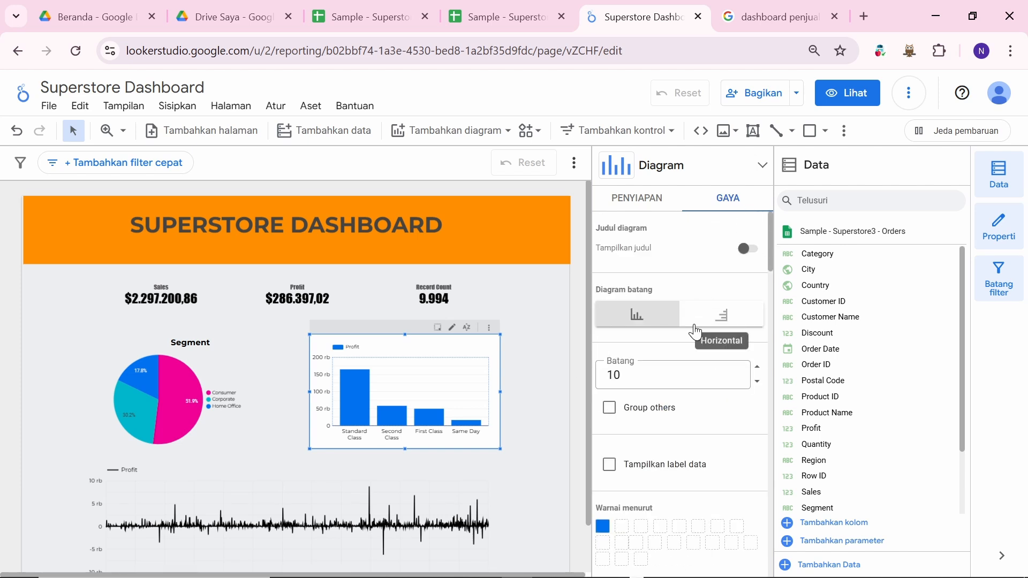
Step: Show the 'Profit menurut Ship Mode' title, bold and centred
{"action": "left_click", "coordinate": [745, 248]}
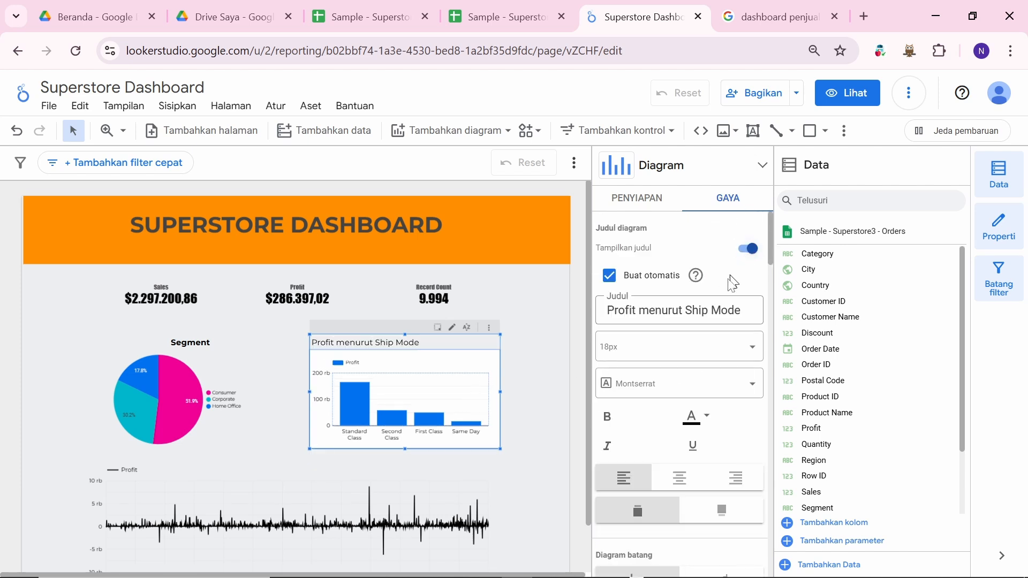
{"action": "scroll", "coordinate": [685, 412], "scroll_direction": "down", "scroll_amount": 1}
{"action": "left_click", "coordinate": [675, 442]}
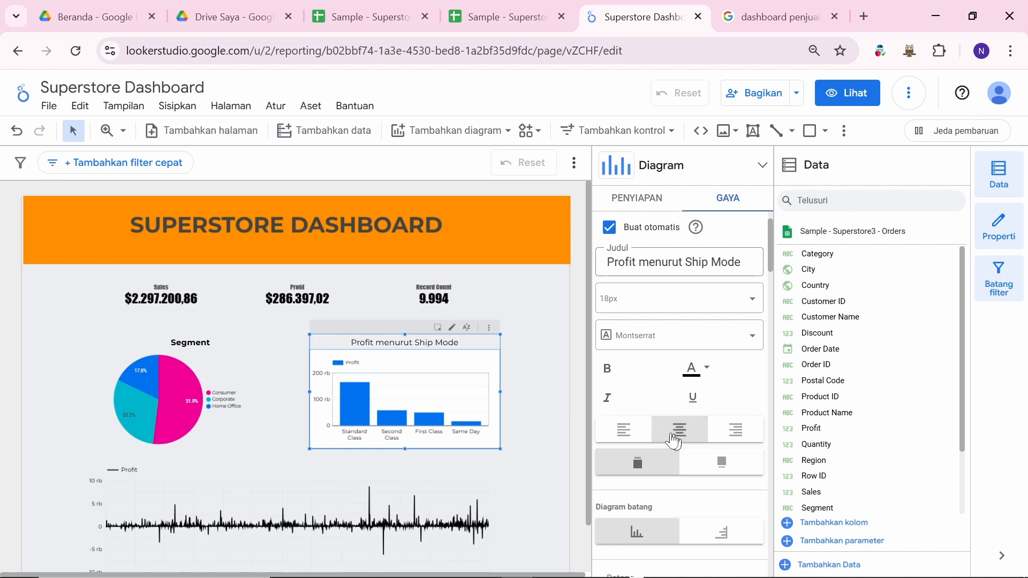
{"action": "left_click", "coordinate": [607, 369]}
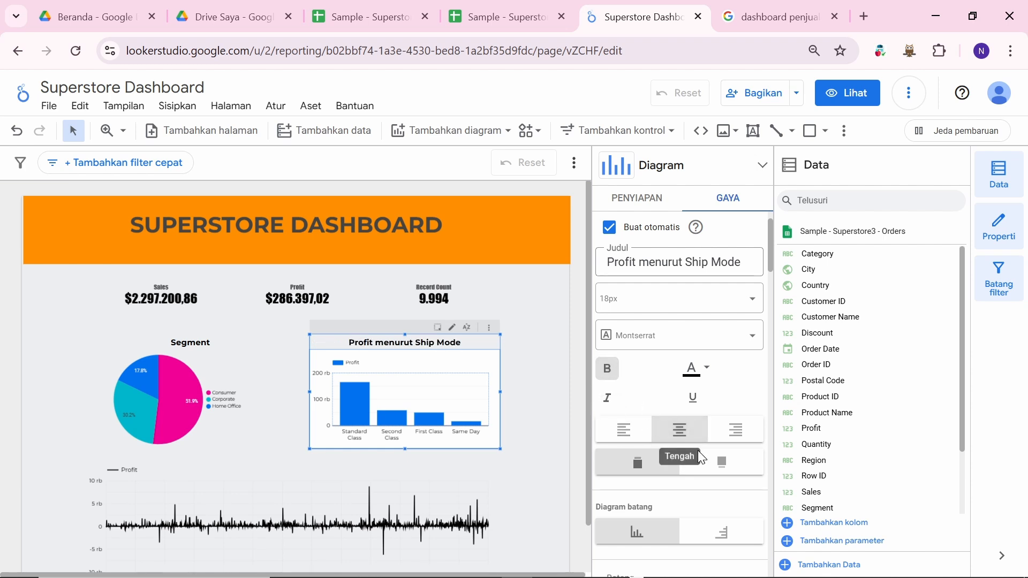
{"action": "scroll", "coordinate": [677, 517], "scroll_direction": "down", "scroll_amount": 8}
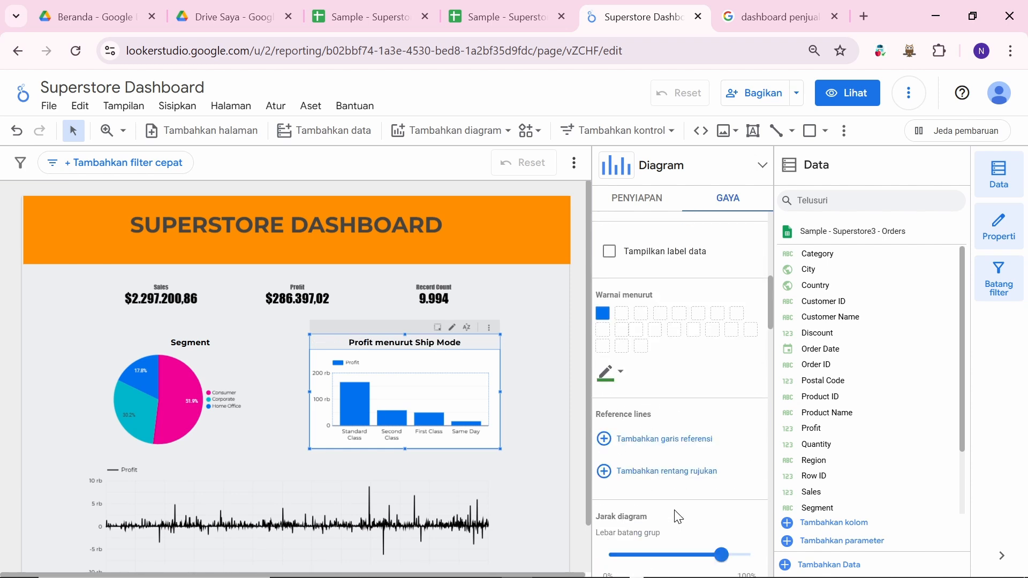
{"action": "scroll", "coordinate": [678, 518], "scroll_direction": "down", "scroll_amount": 10}
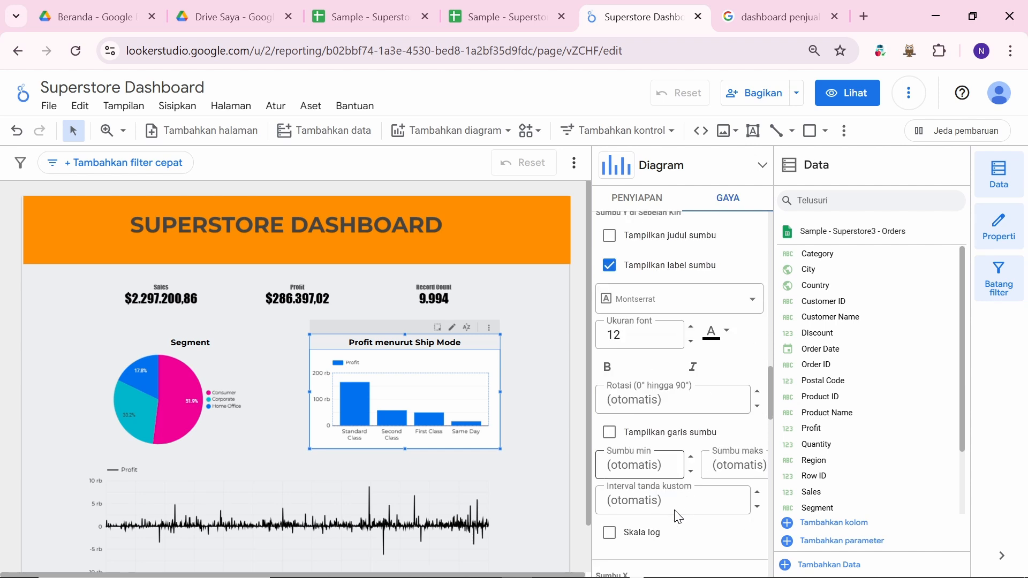
{"action": "scroll", "coordinate": [679, 517], "scroll_direction": "up", "scroll_amount": 3}
{"action": "scroll", "coordinate": [678, 517], "scroll_direction": "down", "scroll_amount": 12}
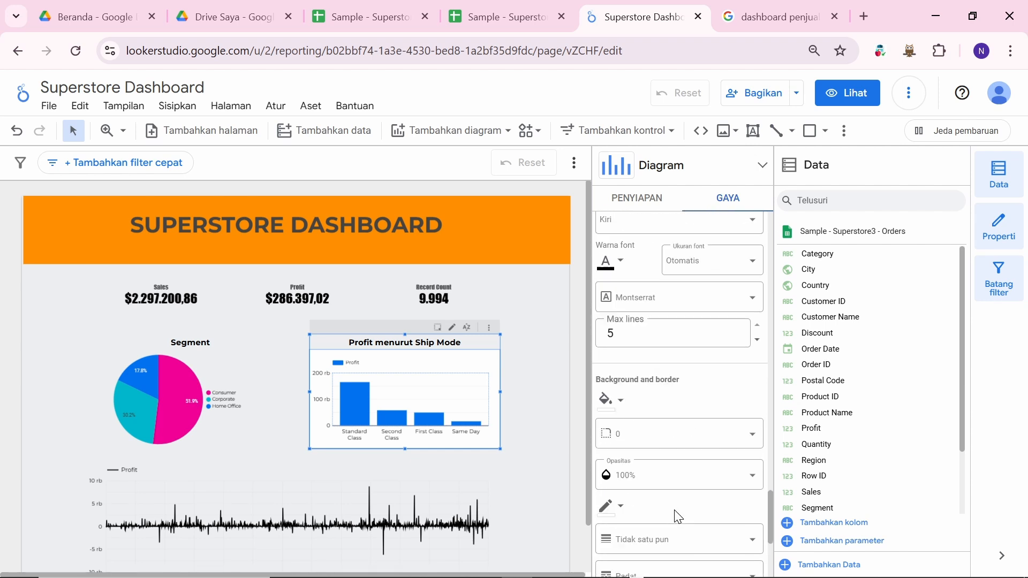
{"action": "scroll", "coordinate": [678, 517], "scroll_direction": "up", "scroll_amount": 20}
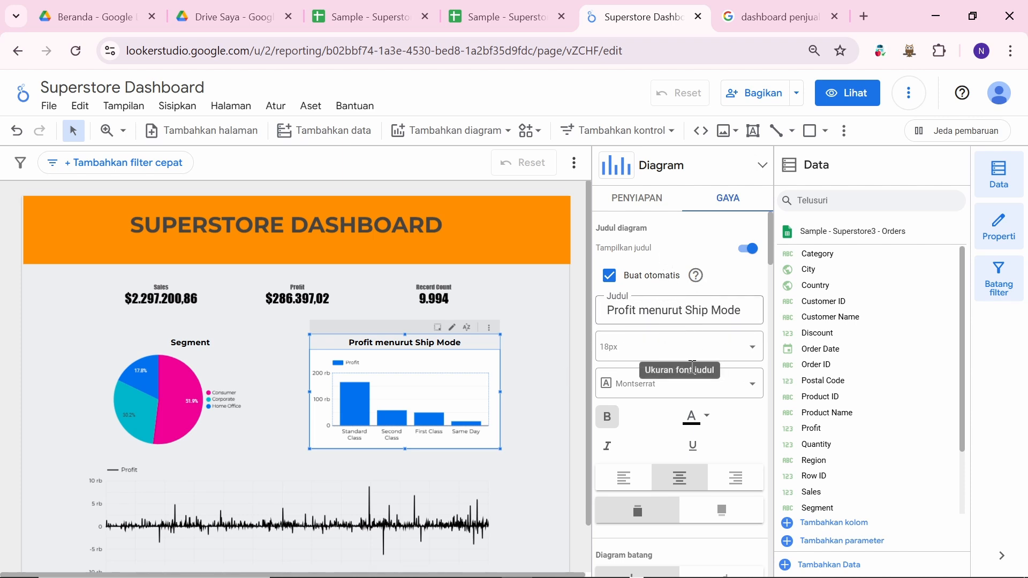
Step: Make the bar chart's background transparent and deselect the chart
{"action": "scroll", "coordinate": [666, 479], "scroll_direction": "down", "scroll_amount": 15}
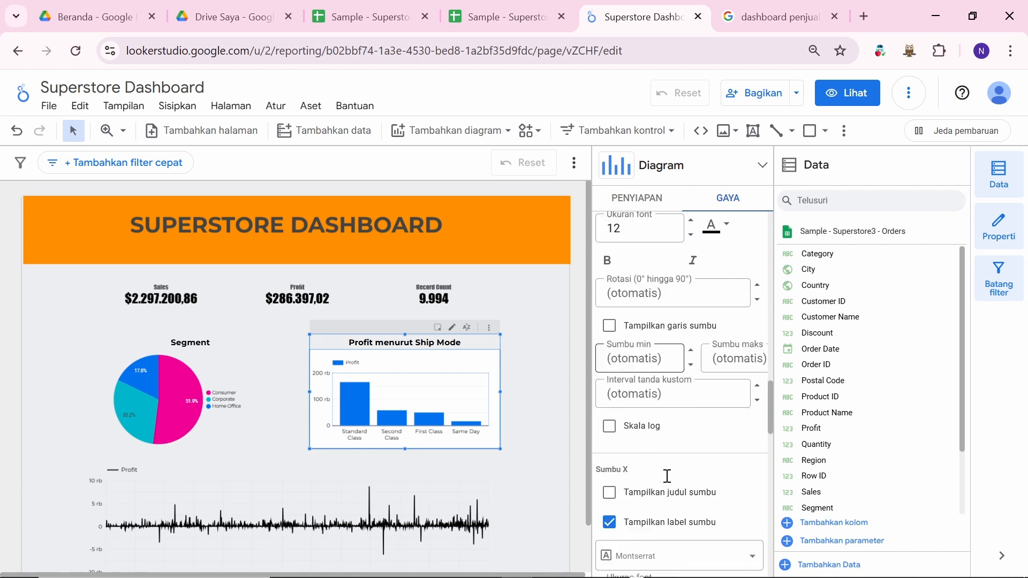
{"action": "scroll", "coordinate": [666, 476], "scroll_direction": "down", "scroll_amount": 15}
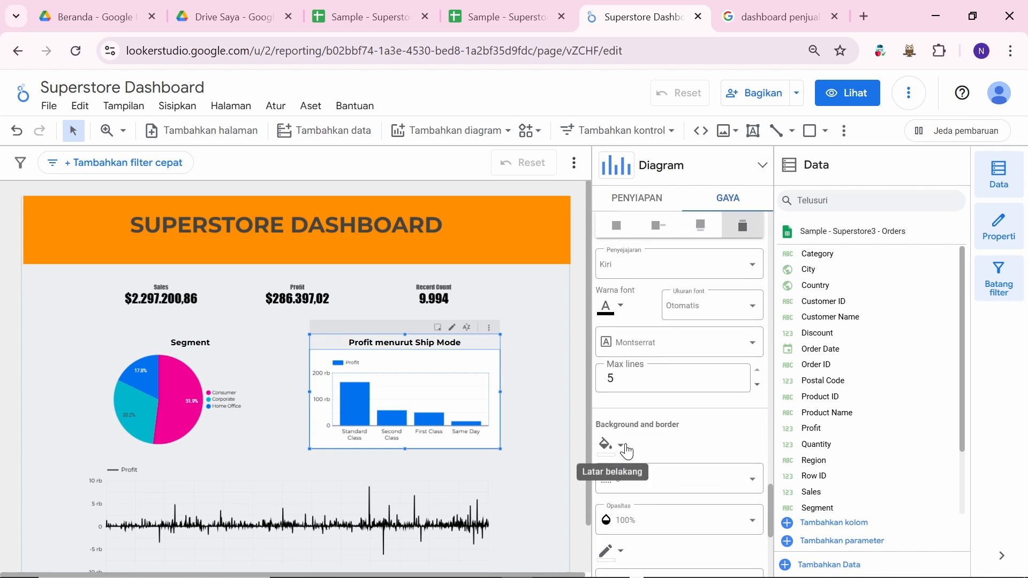
{"action": "left_click", "coordinate": [621, 445]}
{"action": "left_click", "coordinate": [779, 301]}
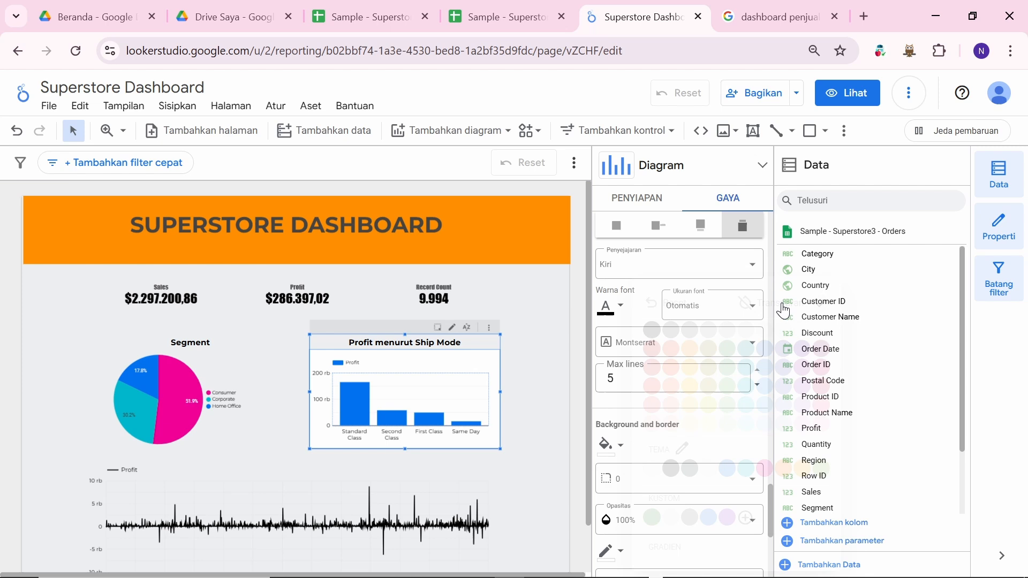
{"action": "left_click", "coordinate": [544, 385]}
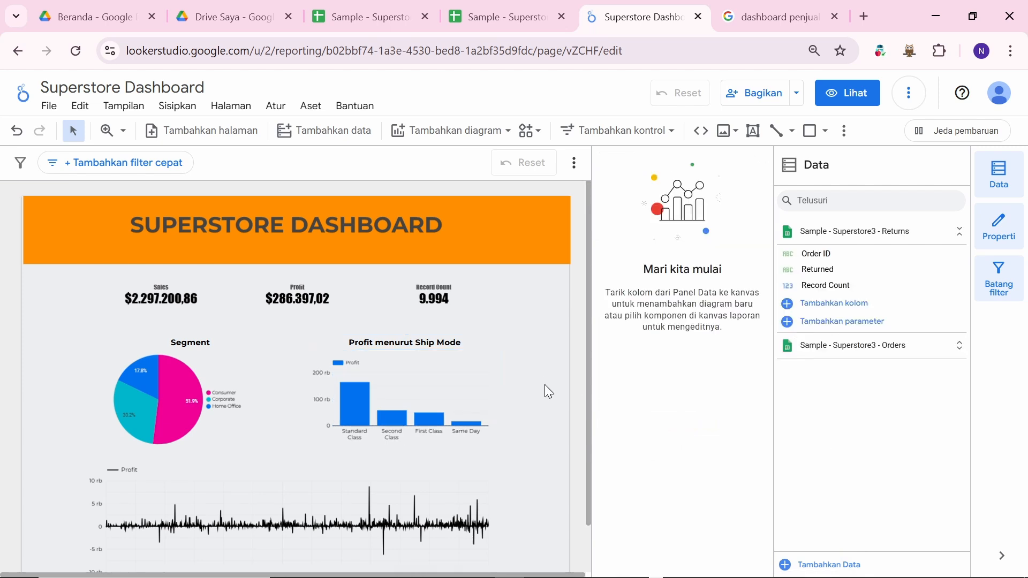
{"action": "scroll", "coordinate": [544, 391], "scroll_direction": "down", "scroll_amount": 1}
{"action": "scroll", "coordinate": [545, 391], "scroll_direction": "up", "scroll_amount": 1}
{"action": "scroll", "coordinate": [545, 384], "scroll_direction": "down", "scroll_amount": 1}
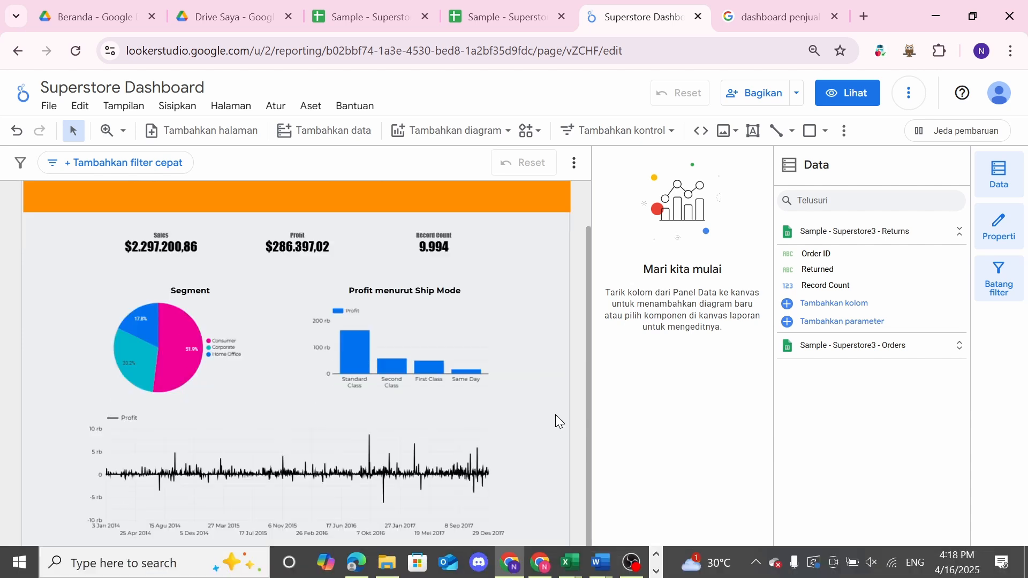
{"action": "scroll", "coordinate": [554, 415], "scroll_direction": "up", "scroll_amount": 1}
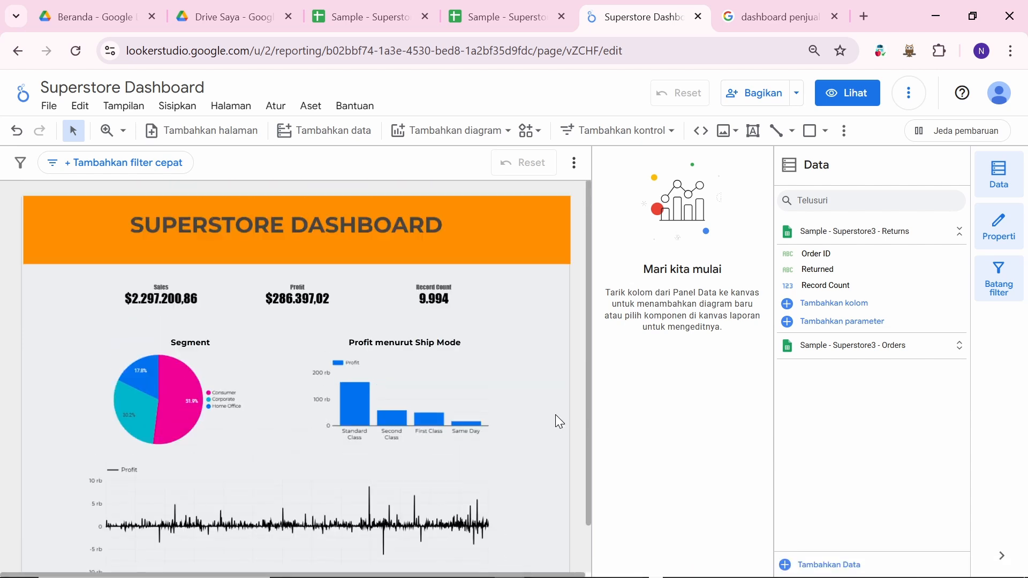
{"action": "scroll", "coordinate": [555, 414], "scroll_direction": "down", "scroll_amount": 1}
{"action": "scroll", "coordinate": [508, 364], "scroll_direction": "up", "scroll_amount": 1}
{"action": "scroll", "coordinate": [347, 369], "scroll_direction": "down", "scroll_amount": 1}
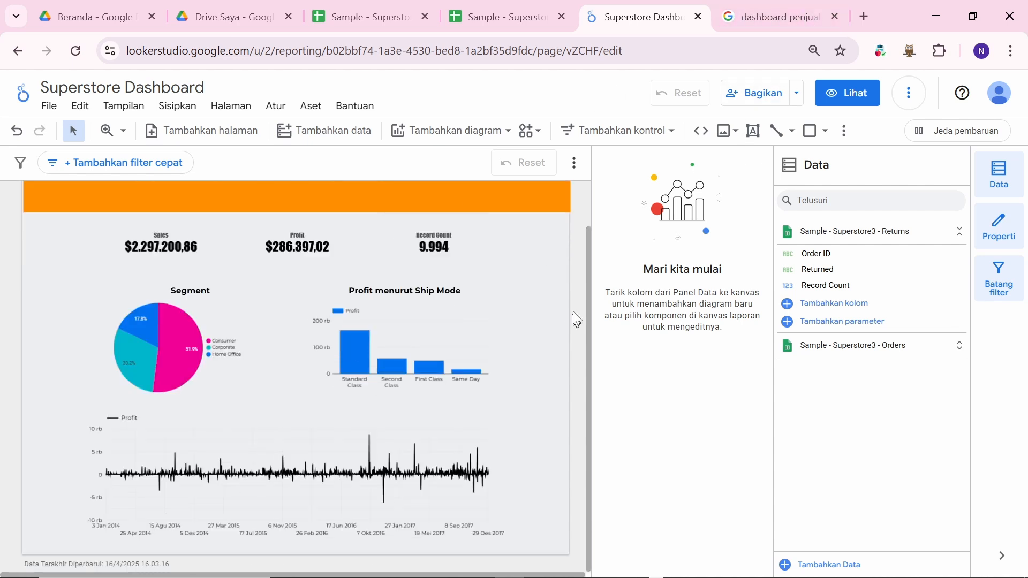
{"action": "scroll", "coordinate": [415, 185], "scroll_direction": "up", "scroll_amount": 1}
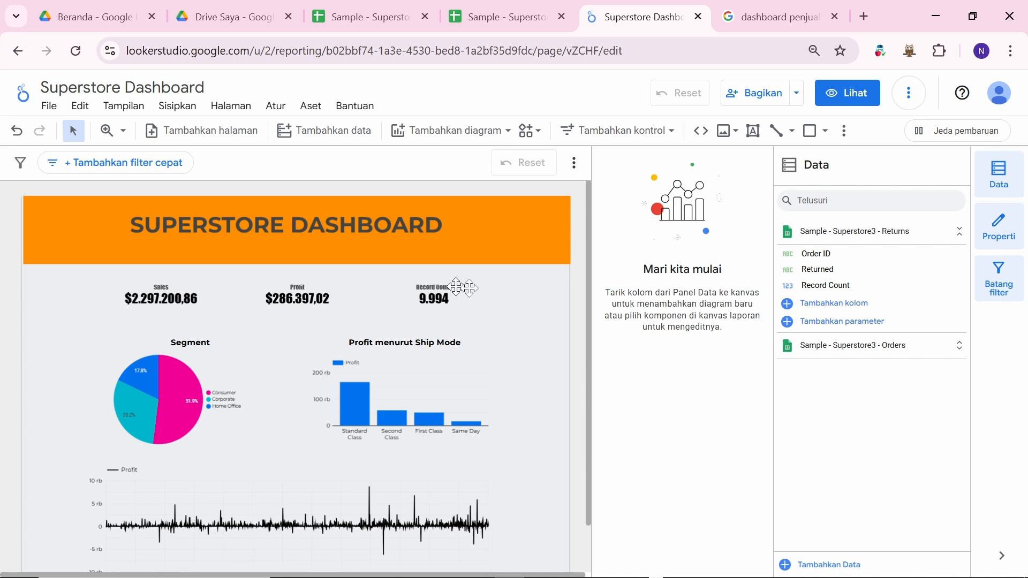
{"action": "scroll", "coordinate": [491, 325], "scroll_direction": "down", "scroll_amount": 1}
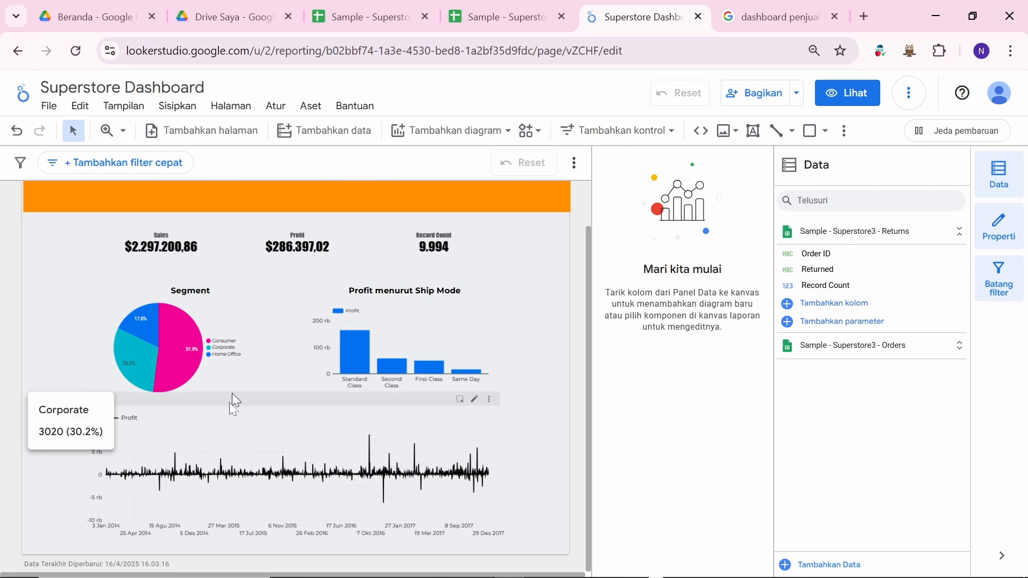
{"action": "scroll", "coordinate": [546, 267], "scroll_direction": "up", "scroll_amount": 1}
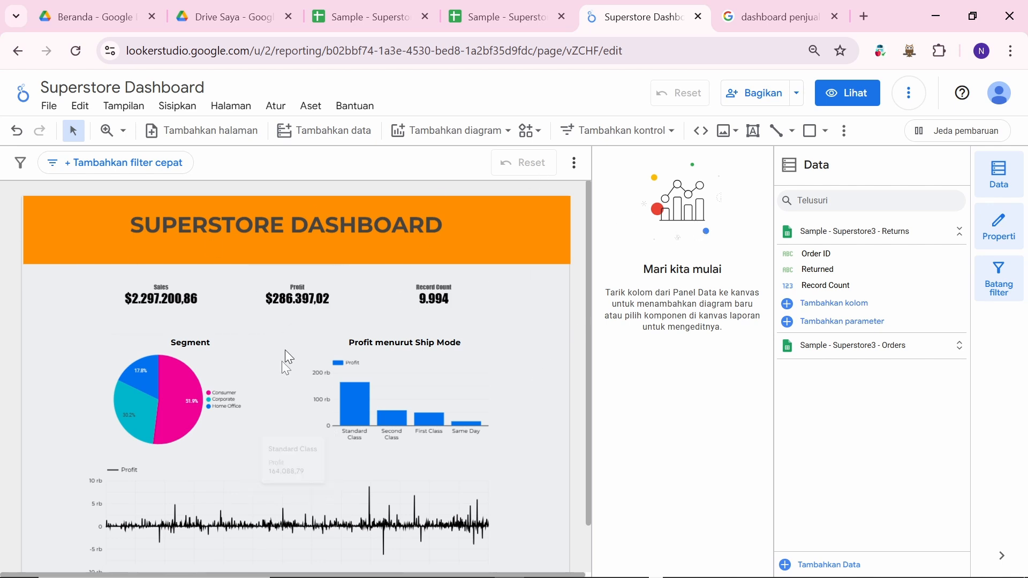
{"action": "scroll", "coordinate": [350, 442], "scroll_direction": "down", "scroll_amount": 1}
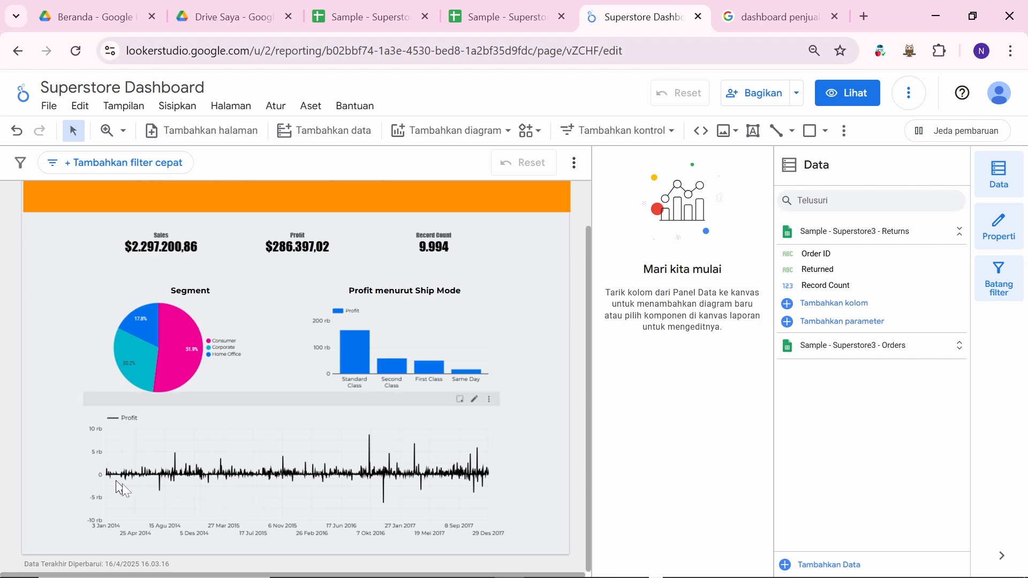
Step: Add a date range control below the header's left edge and move the Sales scorecard down
{"action": "mouse_move", "coordinate": [226, 462]}
{"action": "scroll", "coordinate": [555, 253], "scroll_direction": "up", "scroll_amount": 1}
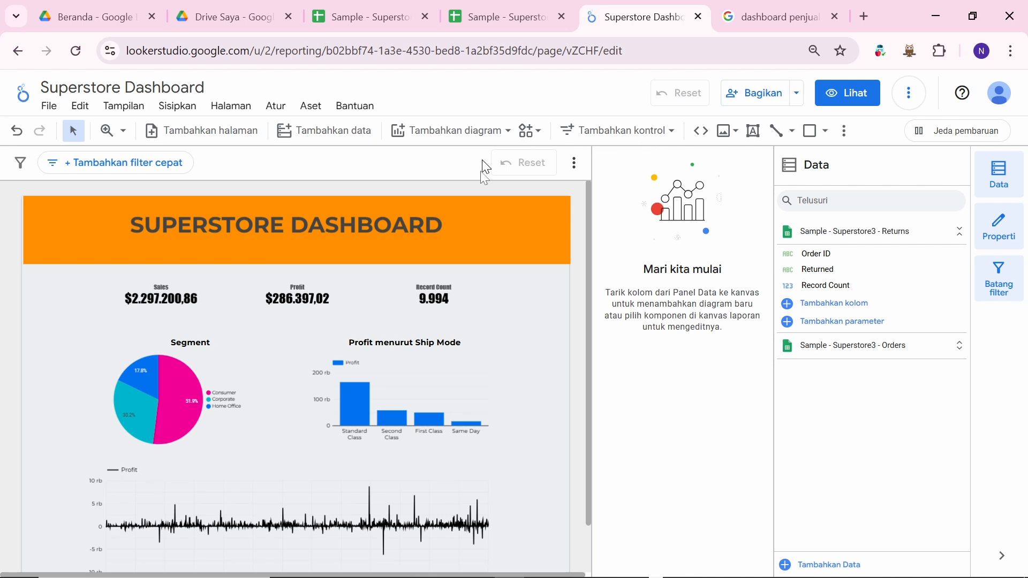
{"action": "left_click", "coordinate": [664, 137]}
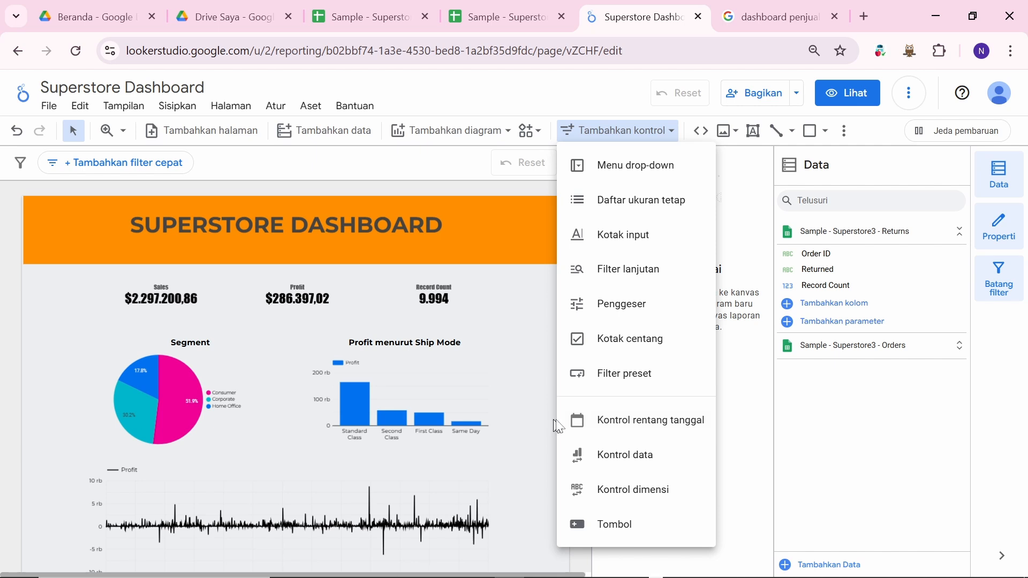
{"action": "left_click", "coordinate": [691, 431]}
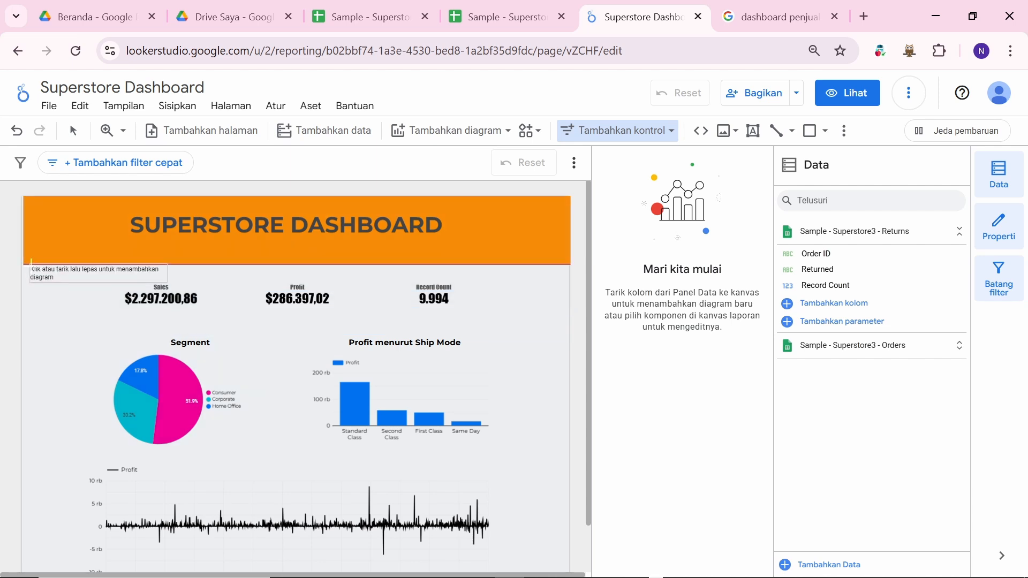
{"action": "left_click", "coordinate": [31, 262]}
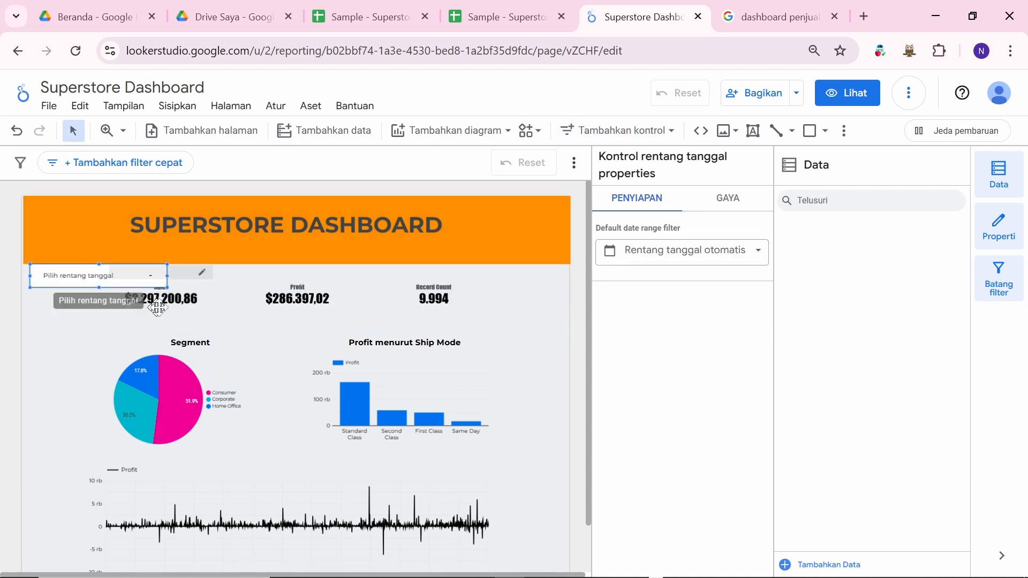
{"action": "left_click_drag", "start_coordinate": [182, 303], "coordinate": [182, 310]}
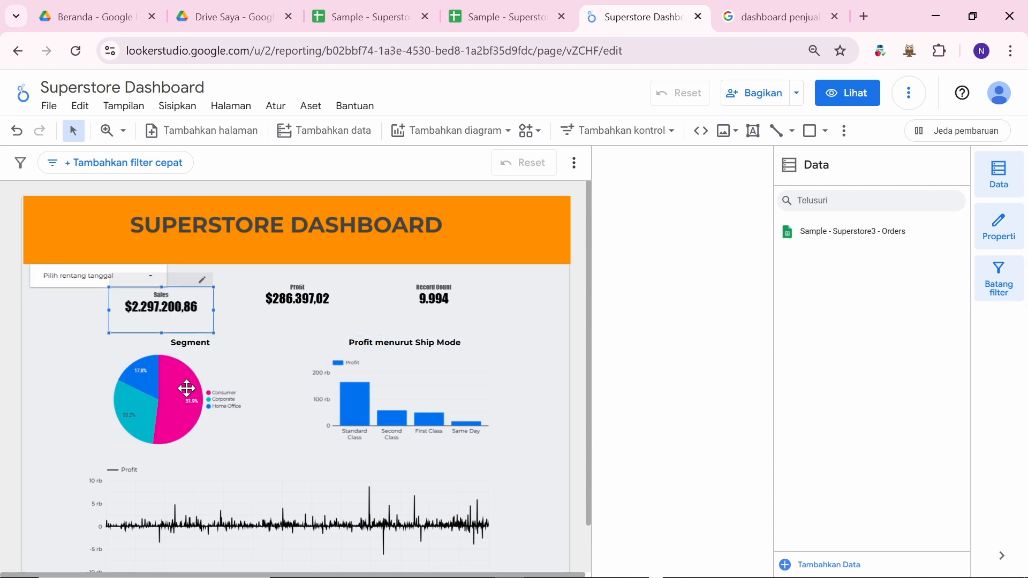
Step: Filter to the Consumer slice, then drag the Ship Mode column chart level with the Segment pie
{"action": "left_click_drag", "start_coordinate": [187, 390], "coordinate": [185, 393]}
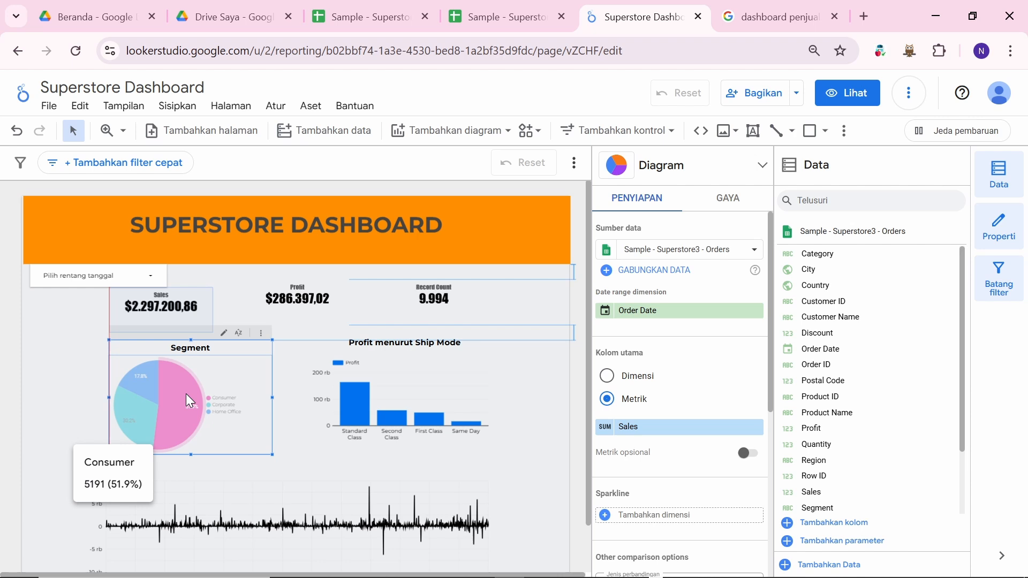
{"action": "left_click", "coordinate": [185, 393]}
{"action": "left_click", "coordinate": [388, 416]}
{"action": "left_click_drag", "start_coordinate": [388, 417], "coordinate": [402, 433]}
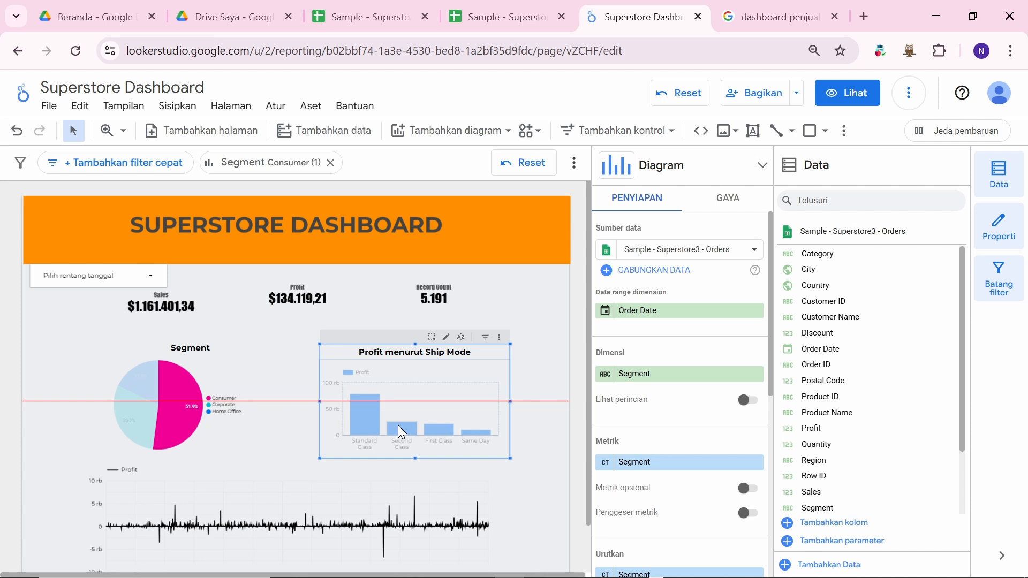
{"action": "mouse_move", "coordinate": [398, 426]}
{"action": "left_mouse_down"}
{"action": "mouse_move", "coordinate": [383, 420]}
{"action": "mouse_move", "coordinate": [392, 427]}
{"action": "left_mouse_up"}
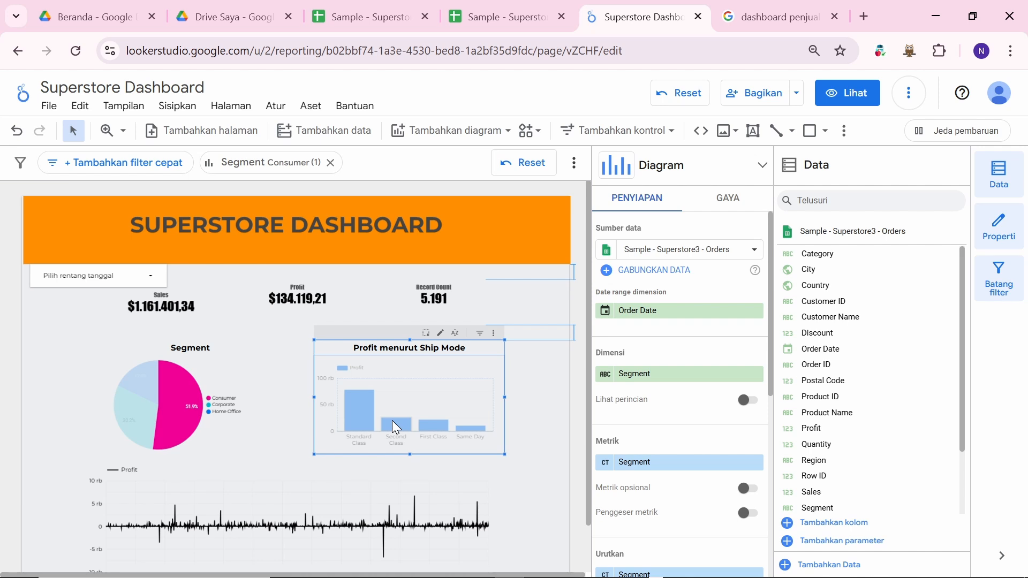
{"action": "left_click_drag", "start_coordinate": [396, 426], "coordinate": [396, 413]}
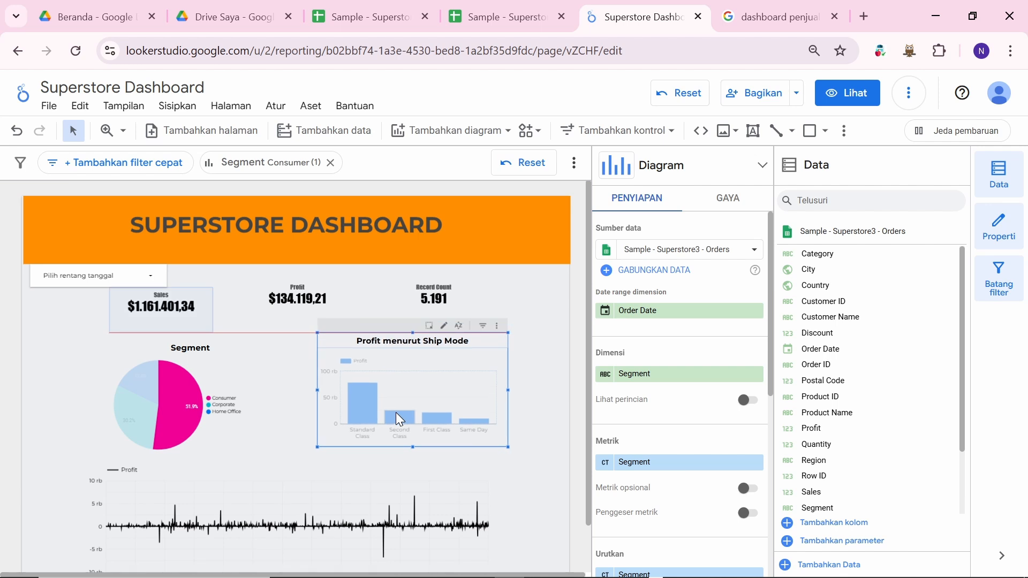
{"action": "mouse_move", "coordinate": [396, 413]}
{"action": "left_mouse_down"}
{"action": "mouse_move", "coordinate": [375, 418]}
{"action": "mouse_move", "coordinate": [404, 417]}
{"action": "mouse_move", "coordinate": [387, 420]}
{"action": "mouse_move", "coordinate": [389, 429]}
{"action": "mouse_move", "coordinate": [361, 423]}
{"action": "mouse_move", "coordinate": [386, 424]}
{"action": "left_mouse_up"}
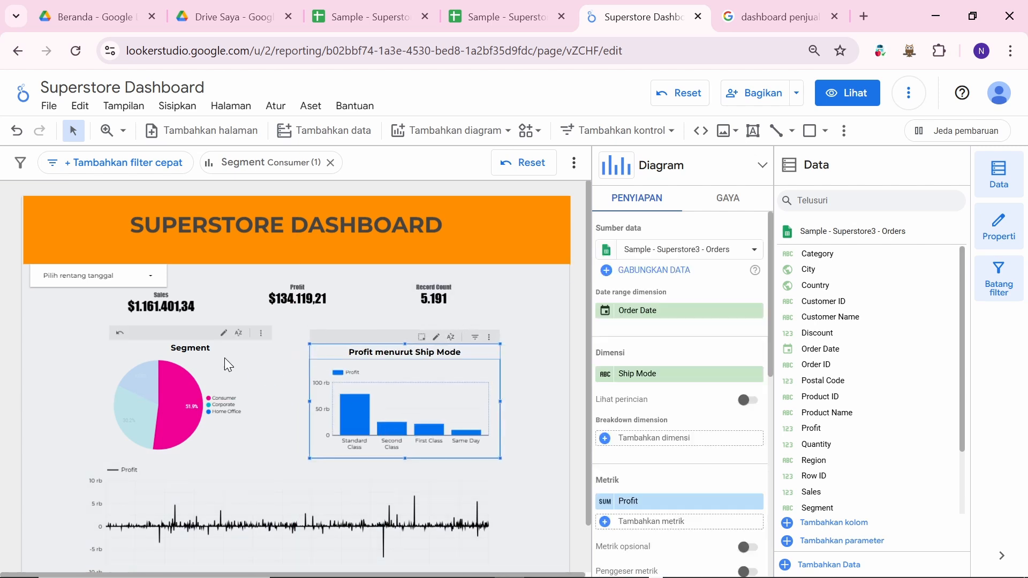
{"action": "left_click", "coordinate": [524, 297]}
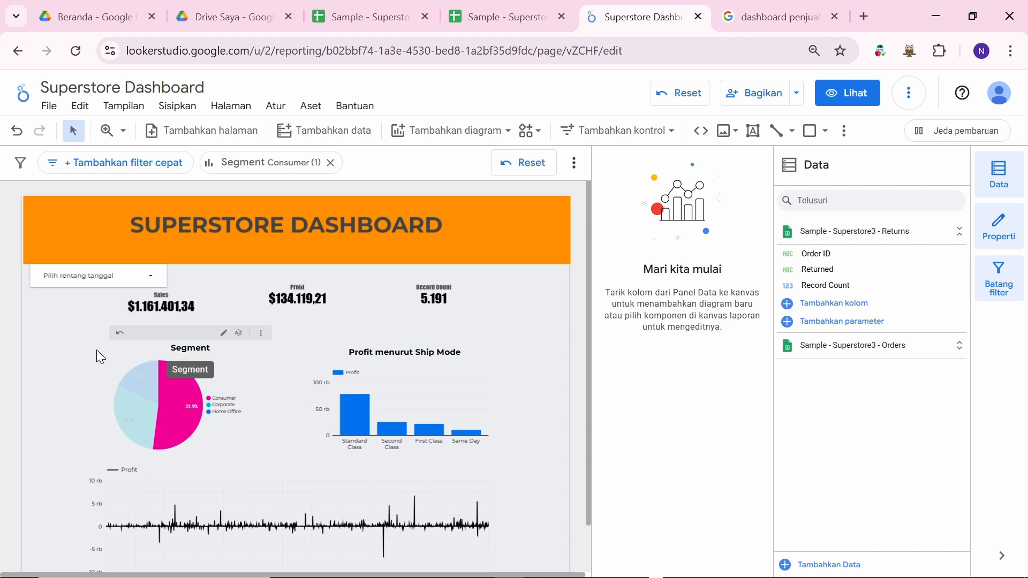
Step: Select the pie's Home Office slice, then open the date range control's calendar
{"action": "left_click", "coordinate": [136, 384]}
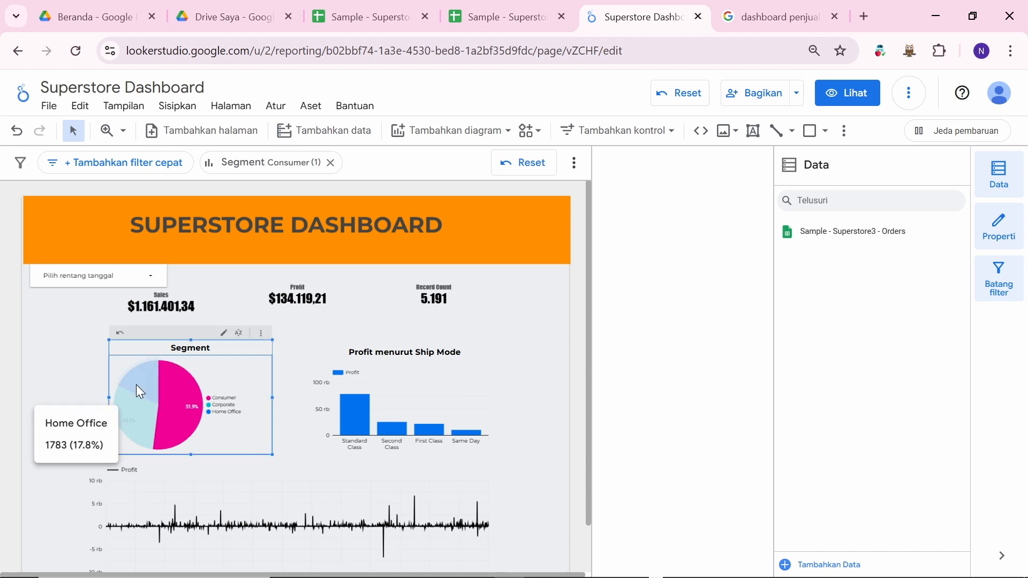
{"action": "left_click", "coordinate": [297, 352]}
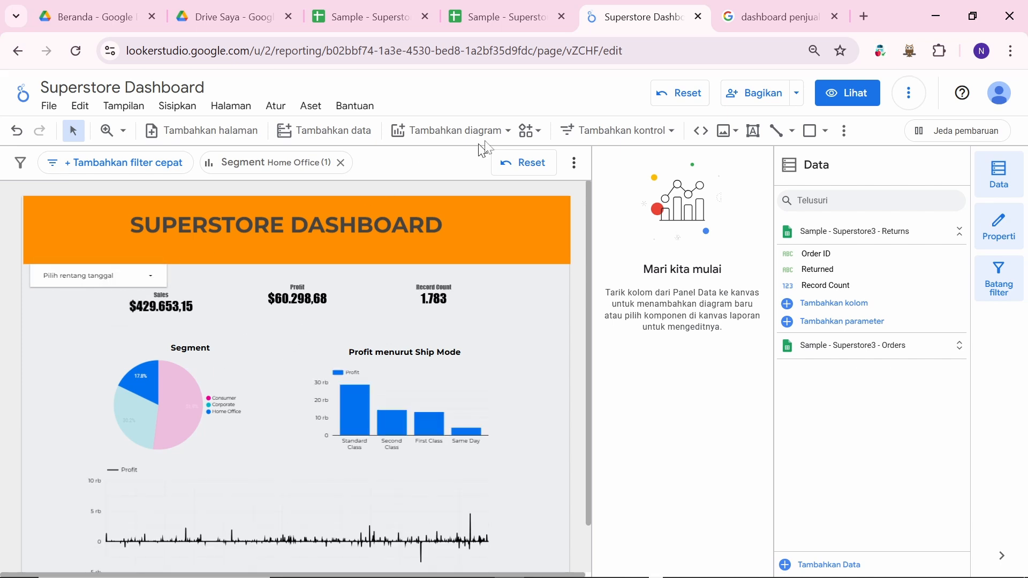
{"action": "left_click", "coordinate": [129, 273]}
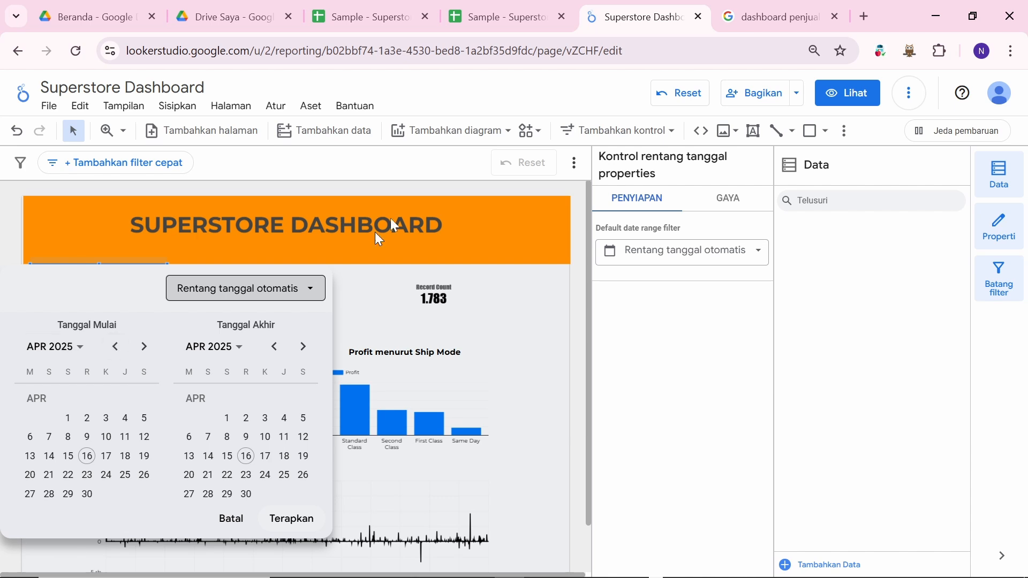
Step: Check the source data in the Excel copy, then return to the Superstore Dashboard
{"action": "left_click", "coordinate": [490, 19]}
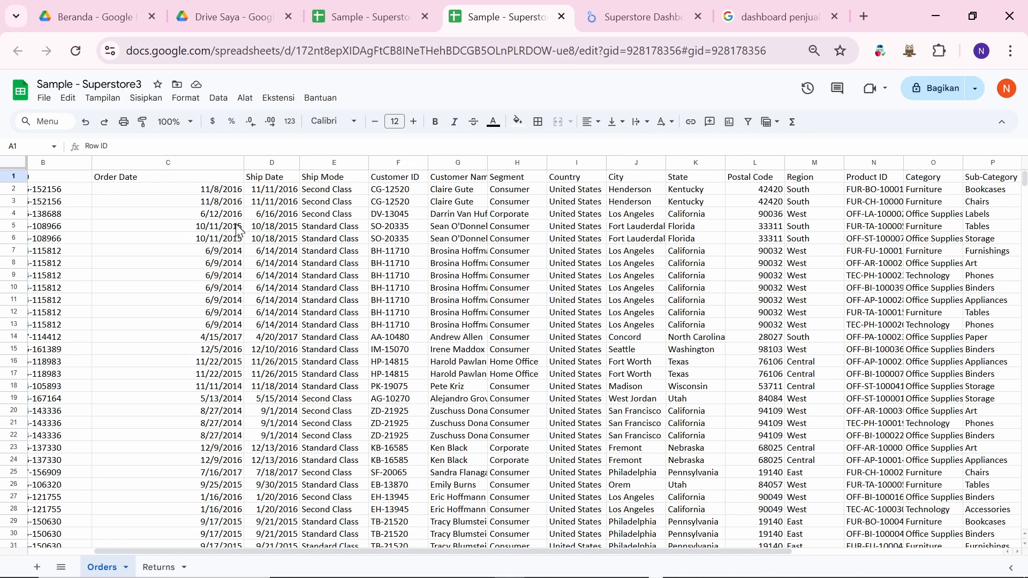
{"action": "key", "text": "alt+Tab"}
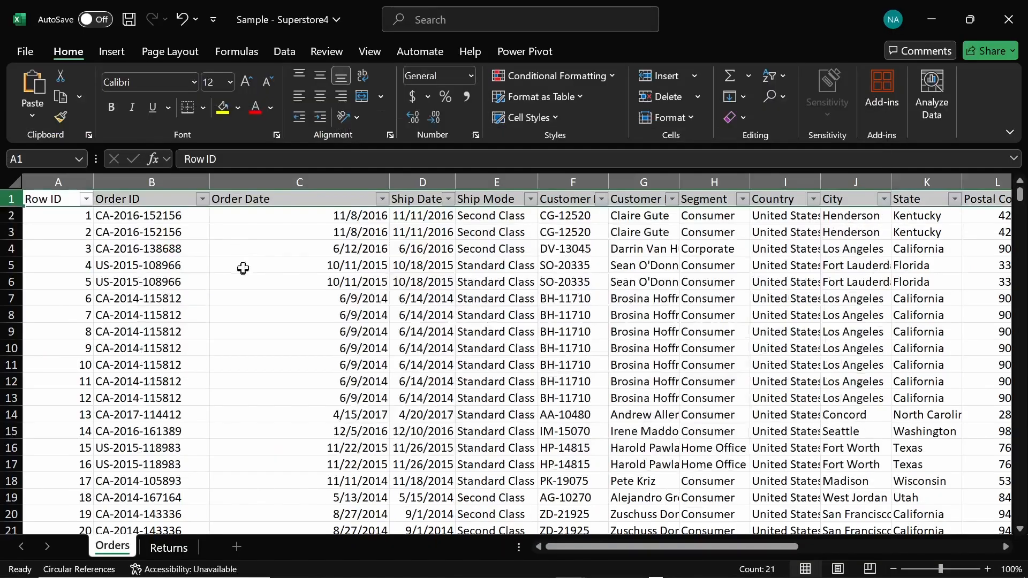
{"action": "key", "text": "alt+Tab"}
{"action": "key", "text": "alt+Tab"}
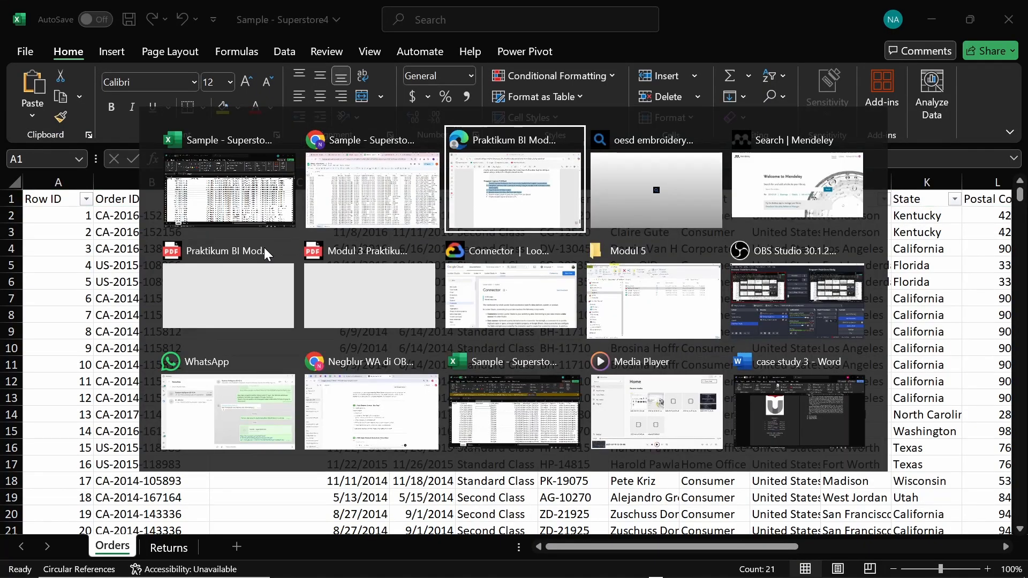
{"action": "key", "text": "alt+shift+Tab"}
{"action": "left_click", "coordinate": [641, 13]}
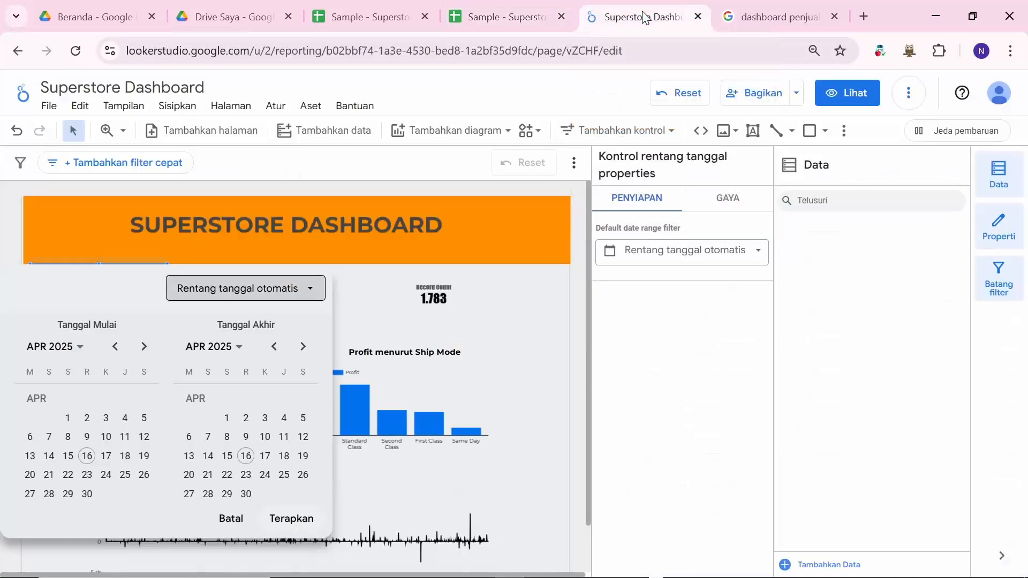
Step: Set the date range start date to 16 Jun 2014
{"action": "left_click", "coordinate": [82, 354]}
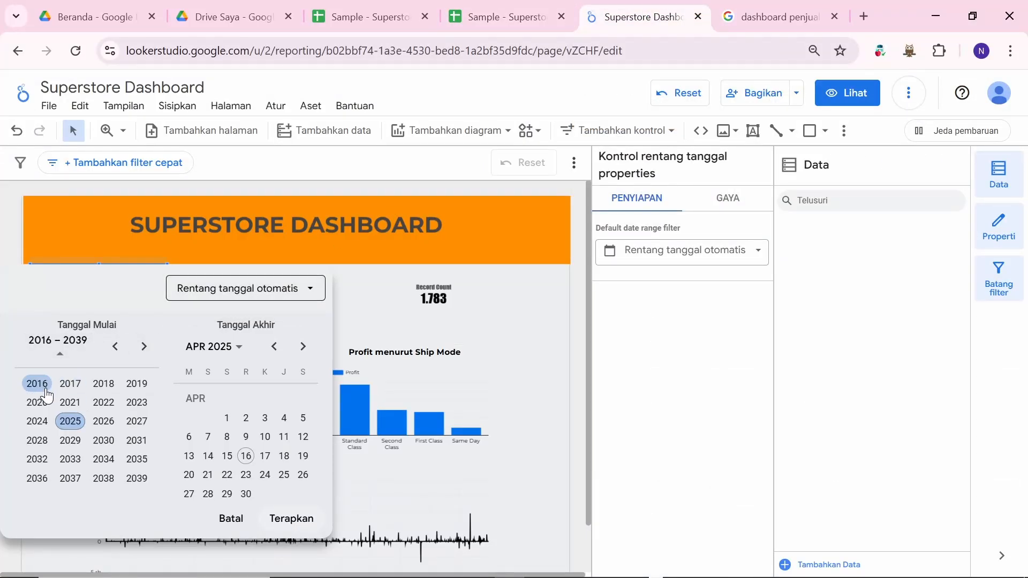
{"action": "left_click", "coordinate": [115, 346]}
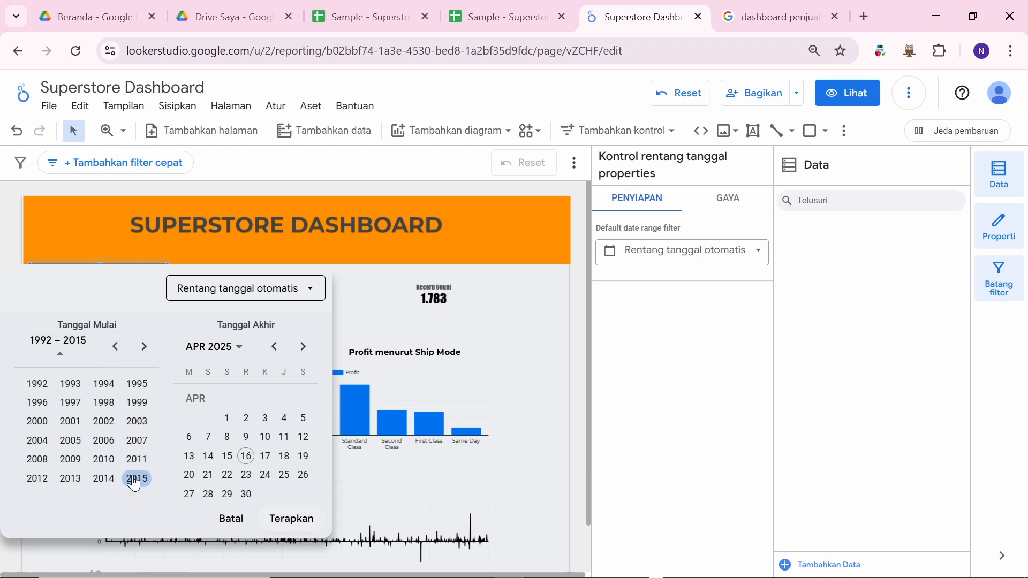
{"action": "left_click", "coordinate": [104, 478]}
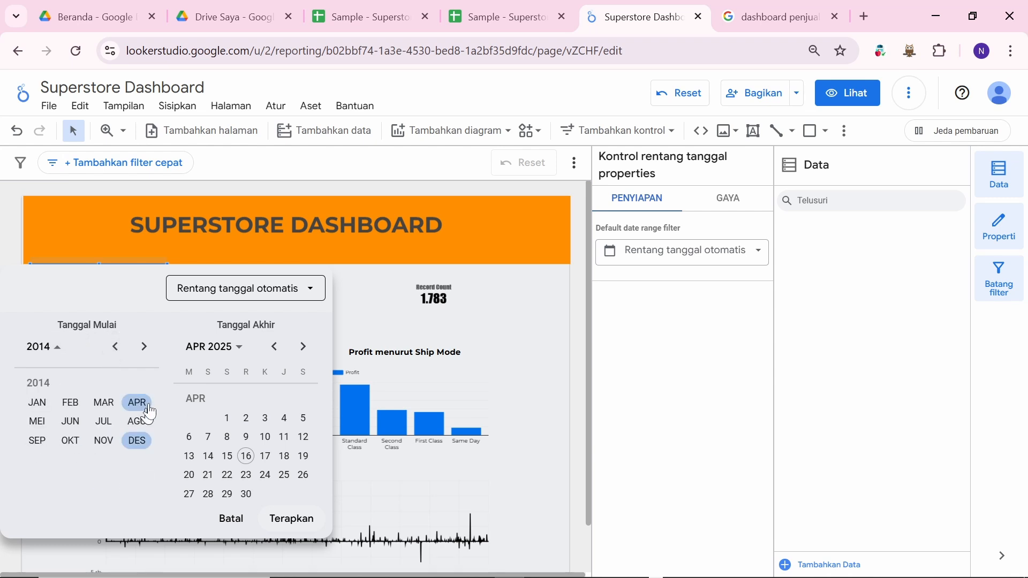
{"action": "left_click", "coordinate": [72, 421]}
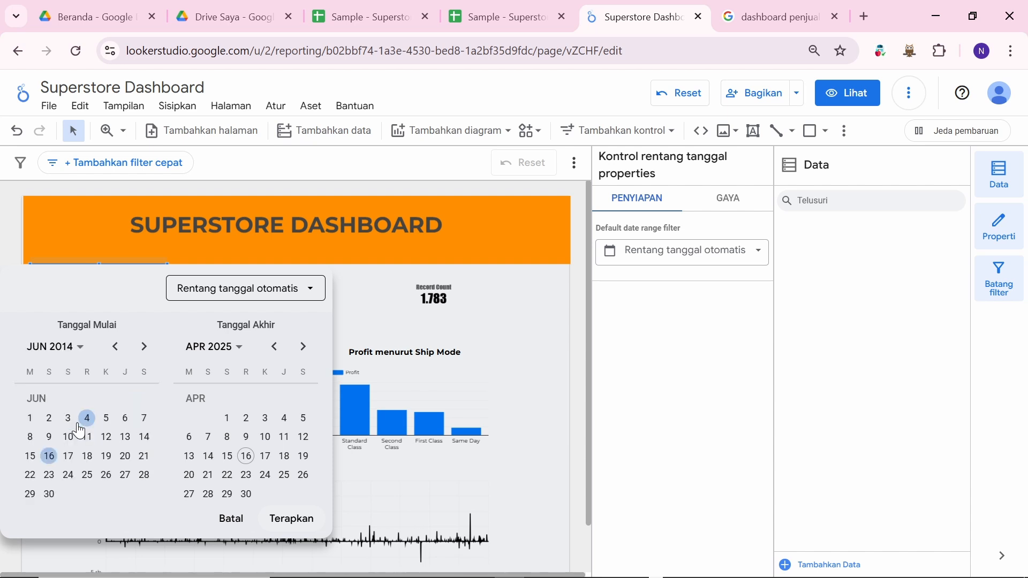
{"action": "left_click", "coordinate": [49, 456]}
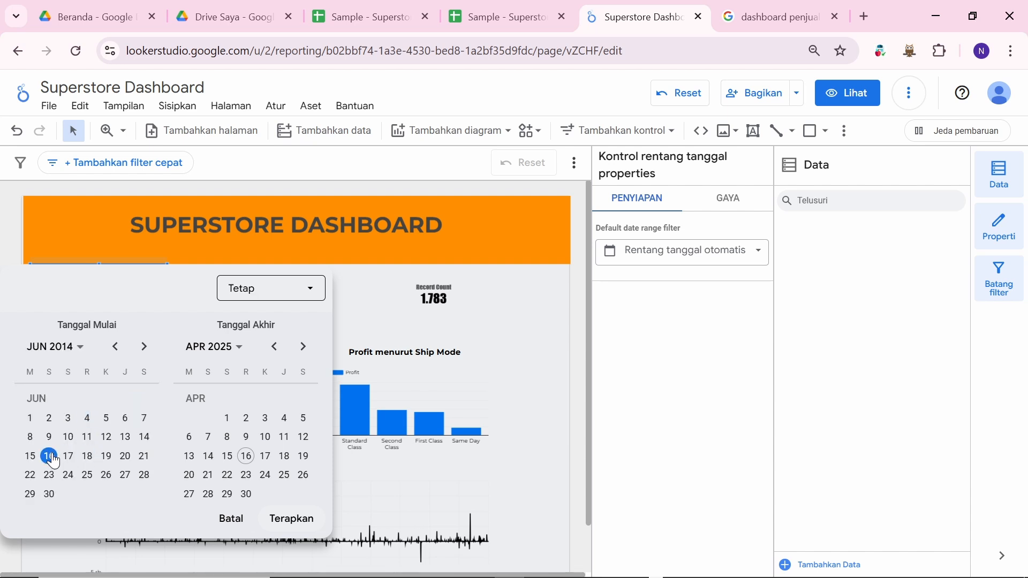
Step: Set the end date to 16 Jun 2016 and apply the range
{"action": "left_click", "coordinate": [240, 355]}
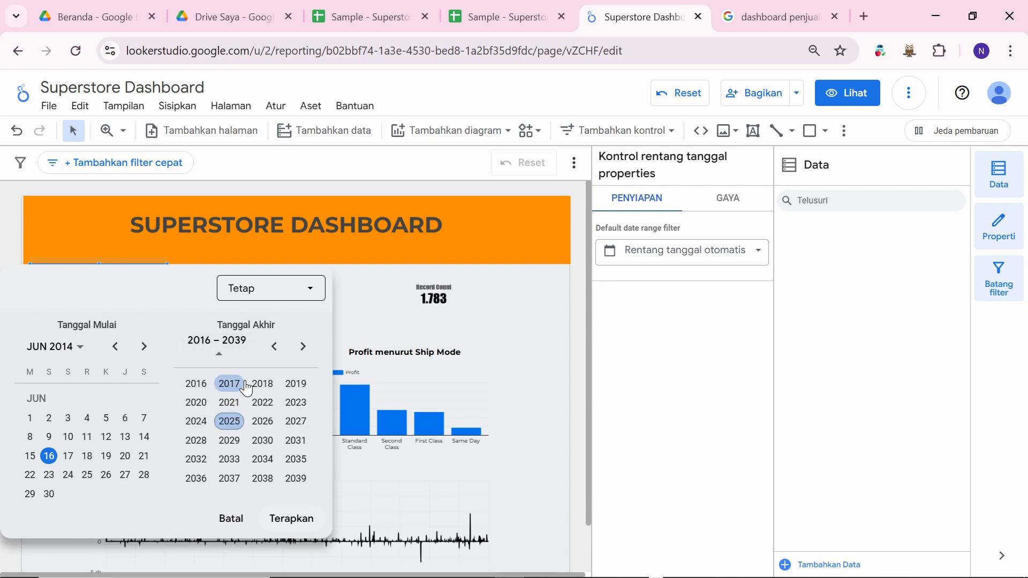
{"action": "left_click", "coordinate": [196, 384]}
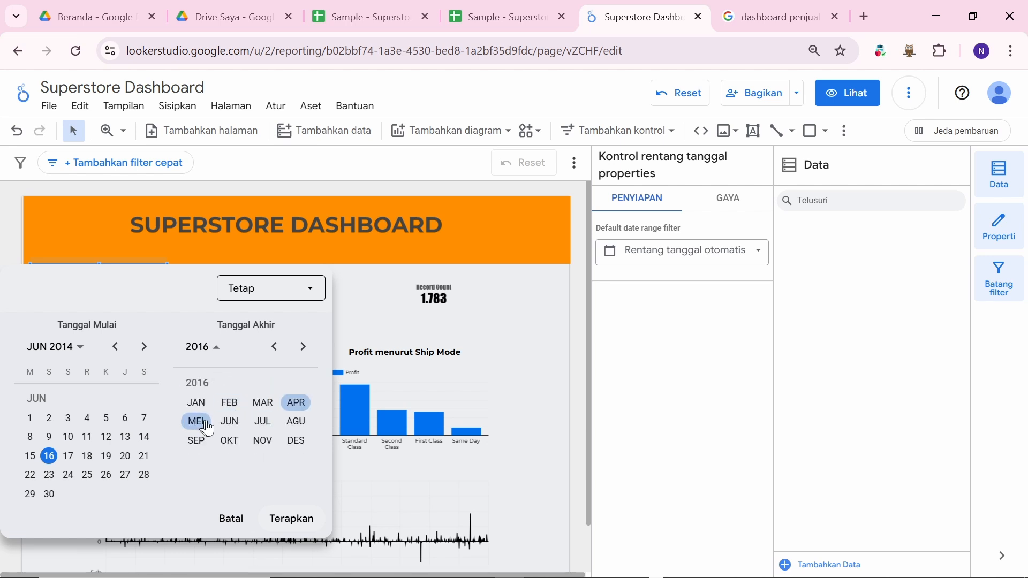
{"action": "left_click", "coordinate": [229, 422]}
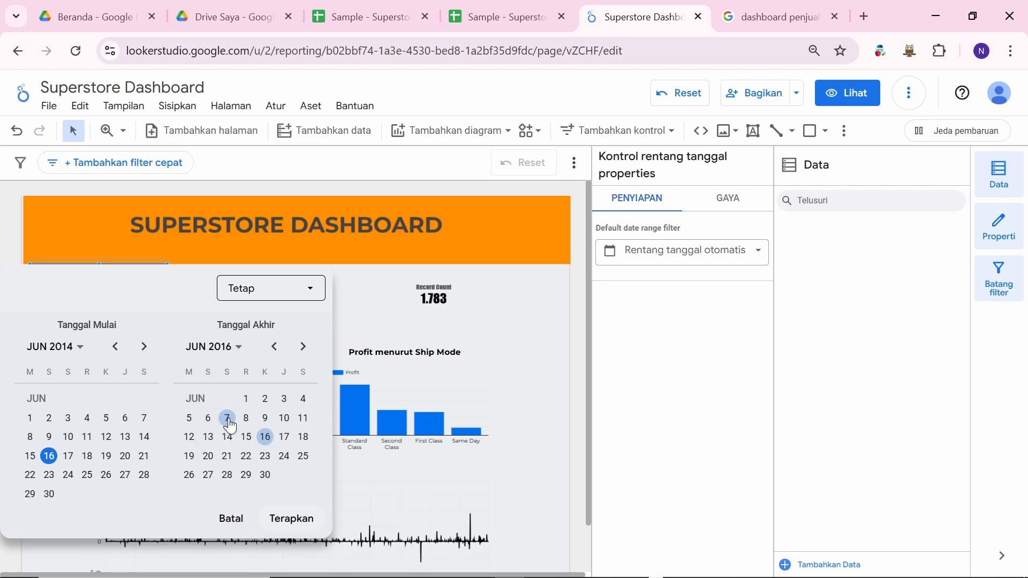
{"action": "left_click", "coordinate": [265, 437]}
{"action": "left_click", "coordinate": [291, 519]}
{"action": "scroll", "coordinate": [509, 380], "scroll_direction": "down", "scroll_amount": 1}
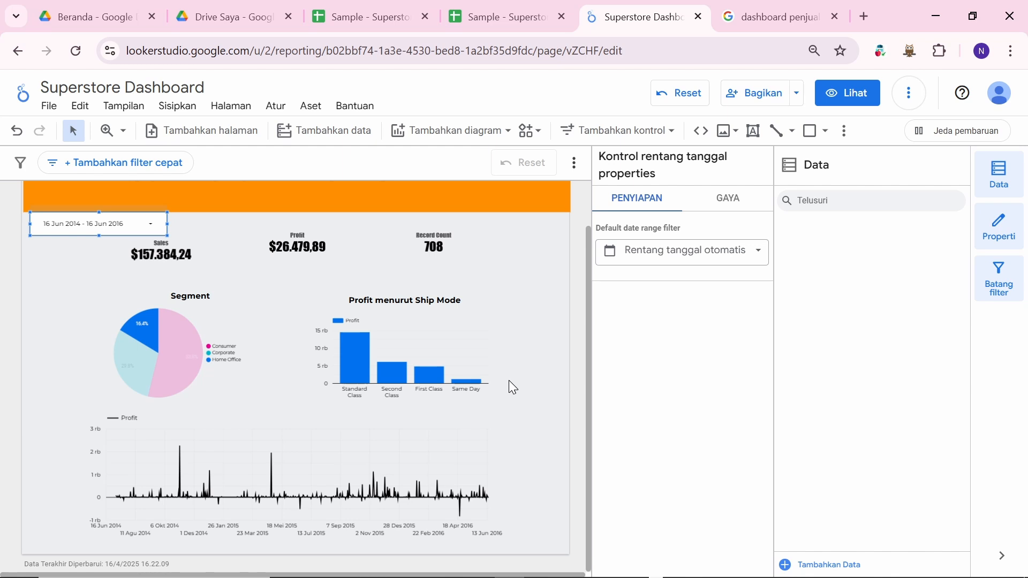
{"action": "key", "text": "alt+Tab"}
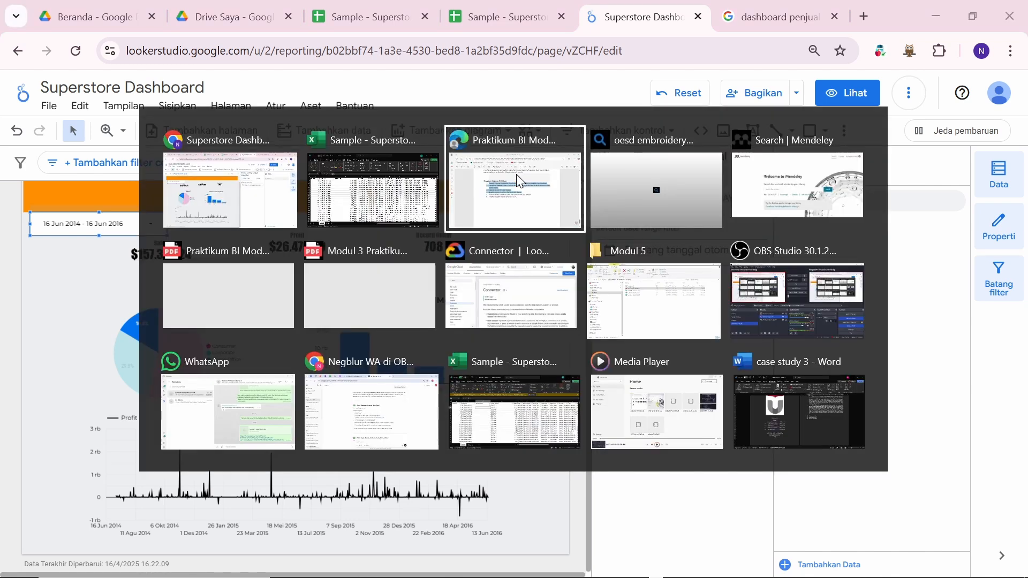
{"action": "left_click", "coordinate": [516, 180]}
{"action": "scroll", "coordinate": [515, 222], "scroll_direction": "up", "scroll_amount": 20}
{"action": "scroll", "coordinate": [515, 221], "scroll_direction": "up", "scroll_amount": 15}
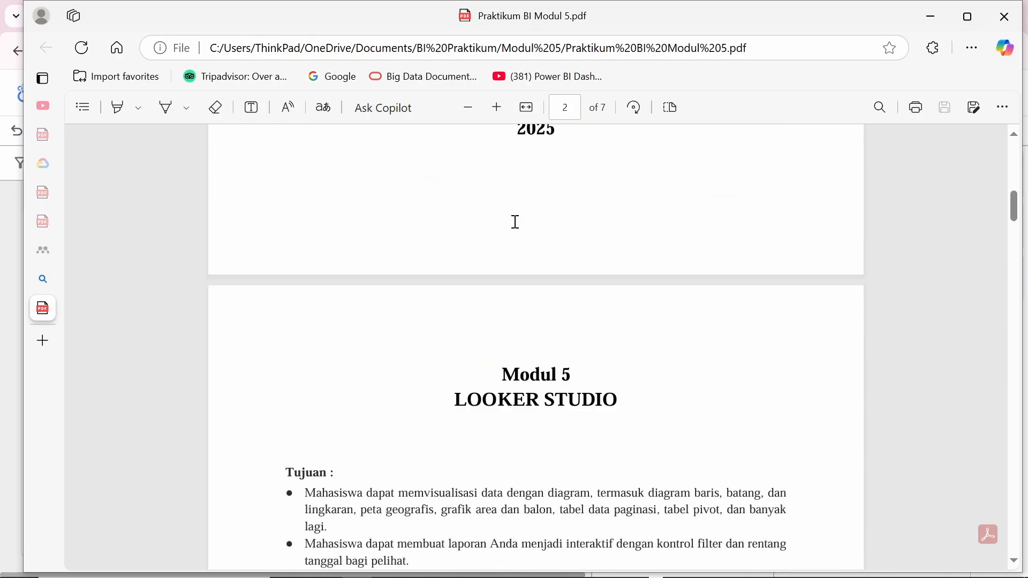
{"action": "scroll", "coordinate": [515, 221], "scroll_direction": "down", "scroll_amount": 10}
{"action": "scroll", "coordinate": [515, 222], "scroll_direction": "down", "scroll_amount": 1}
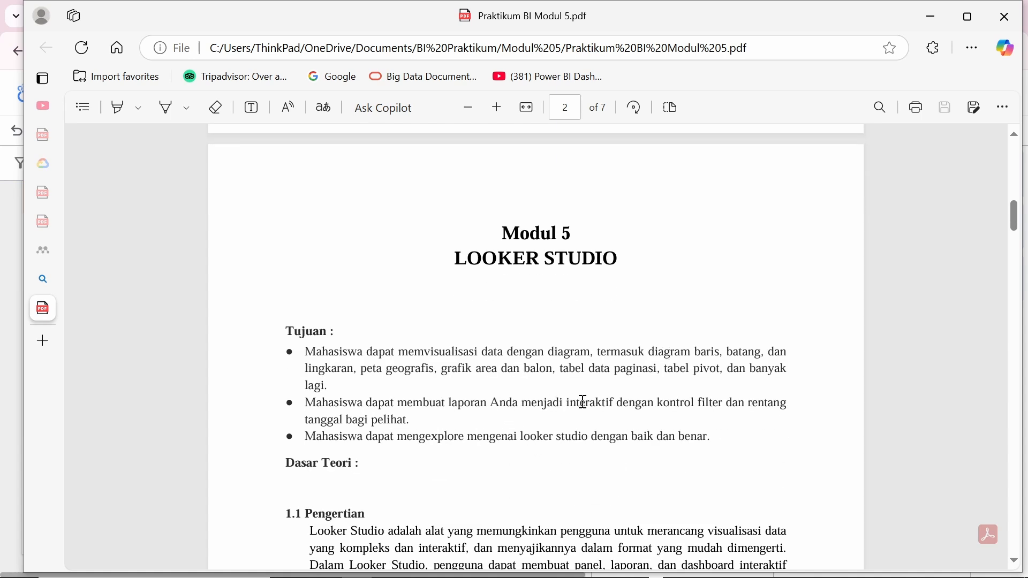
{"action": "left_click_drag", "start_coordinate": [571, 402], "coordinate": [613, 402]}
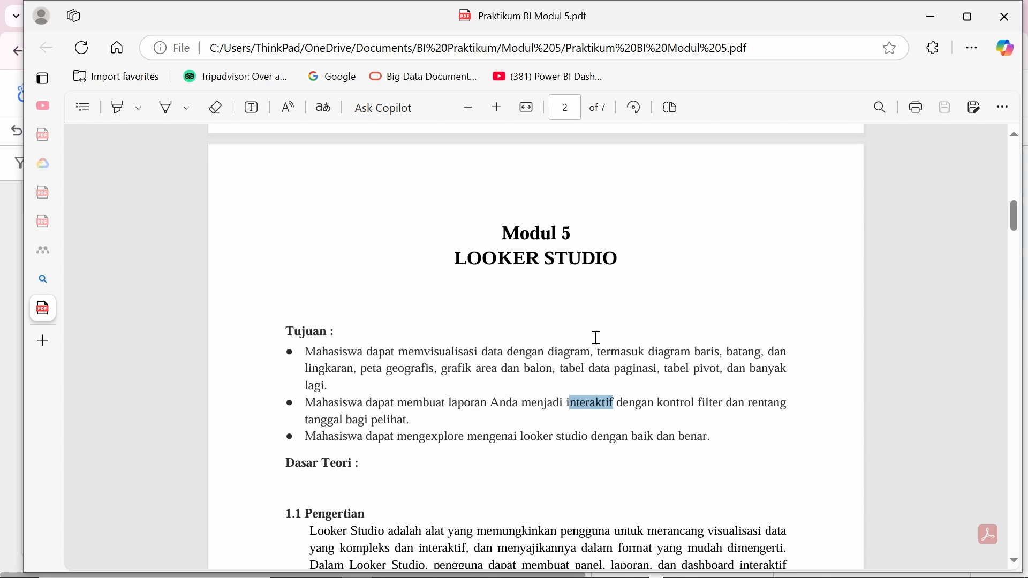
{"action": "key", "text": "alt+Tab"}
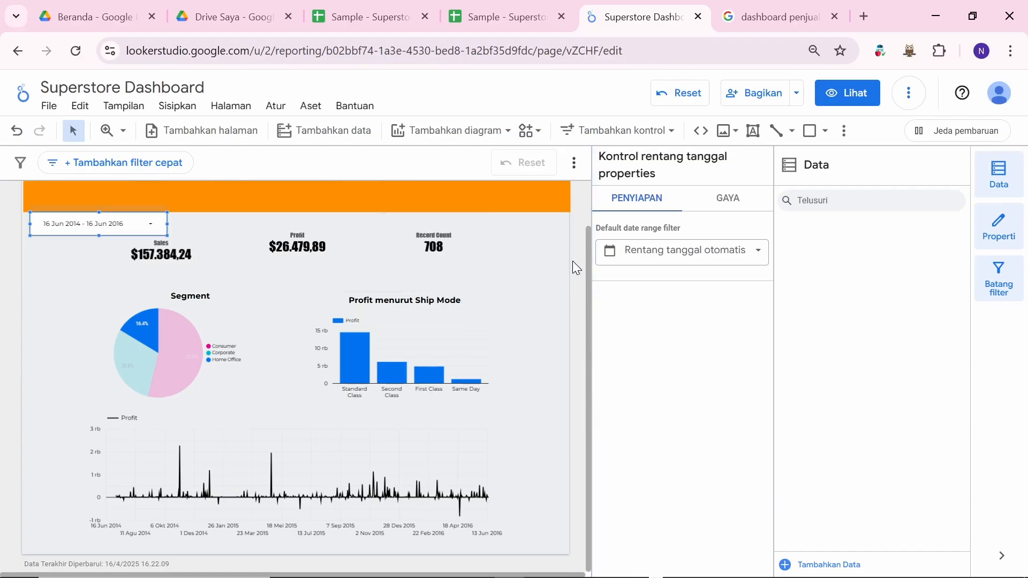
Step: Open the date control's style settings and try black, then yellow, as its background
{"action": "left_click", "coordinate": [558, 261]}
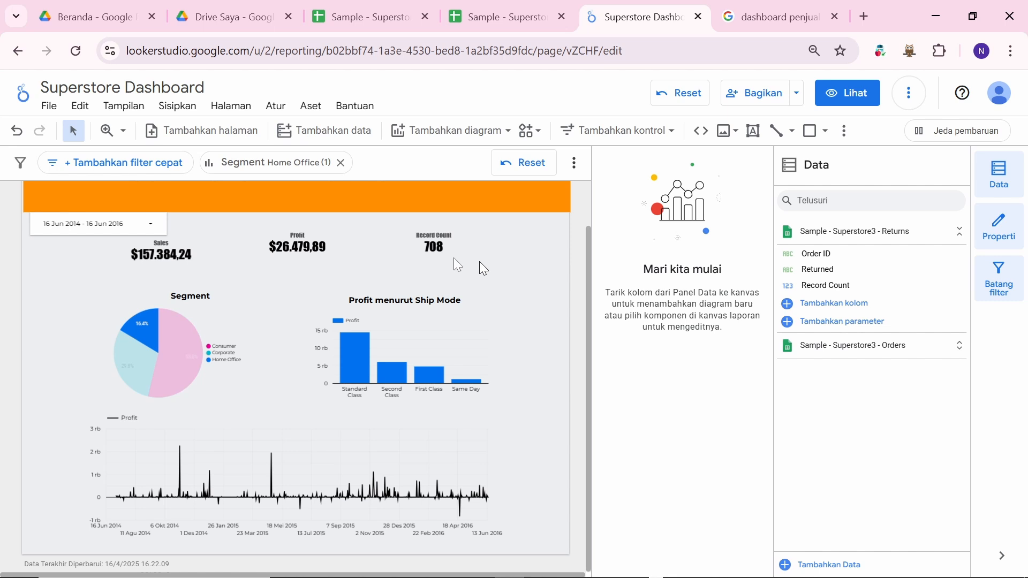
{"action": "left_click", "coordinate": [132, 234]}
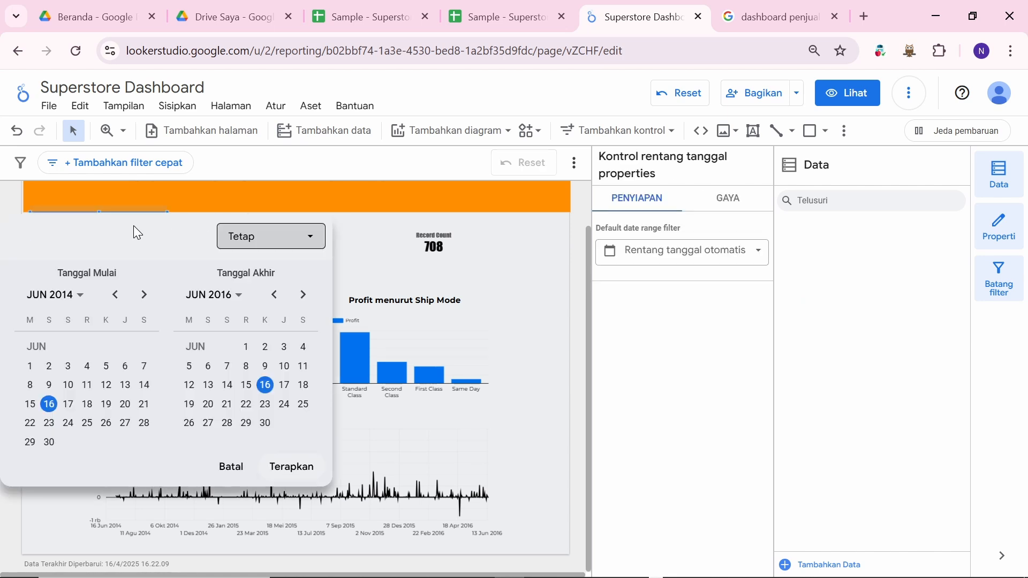
{"action": "left_click", "coordinate": [732, 199]}
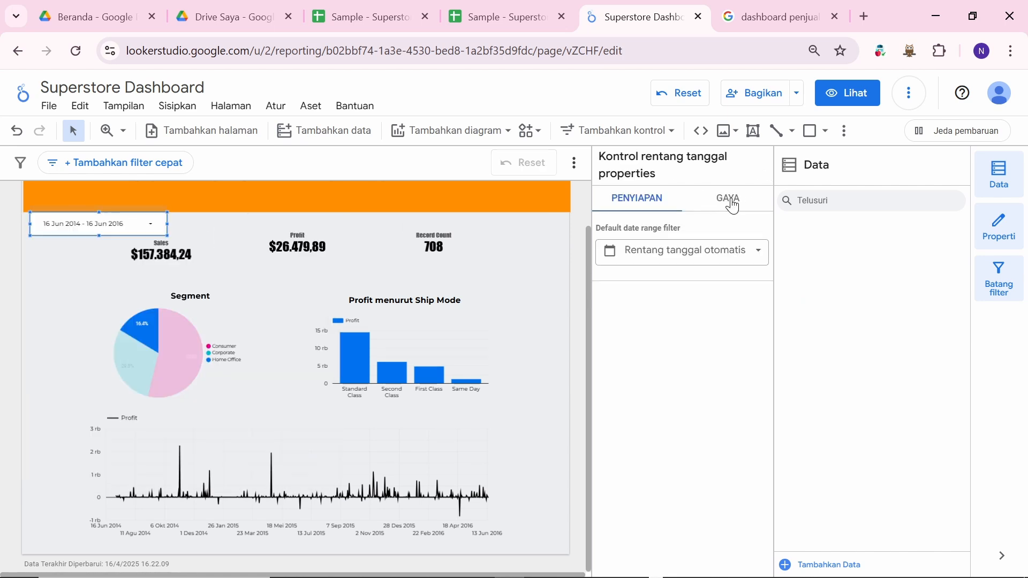
{"action": "left_click", "coordinate": [729, 201]}
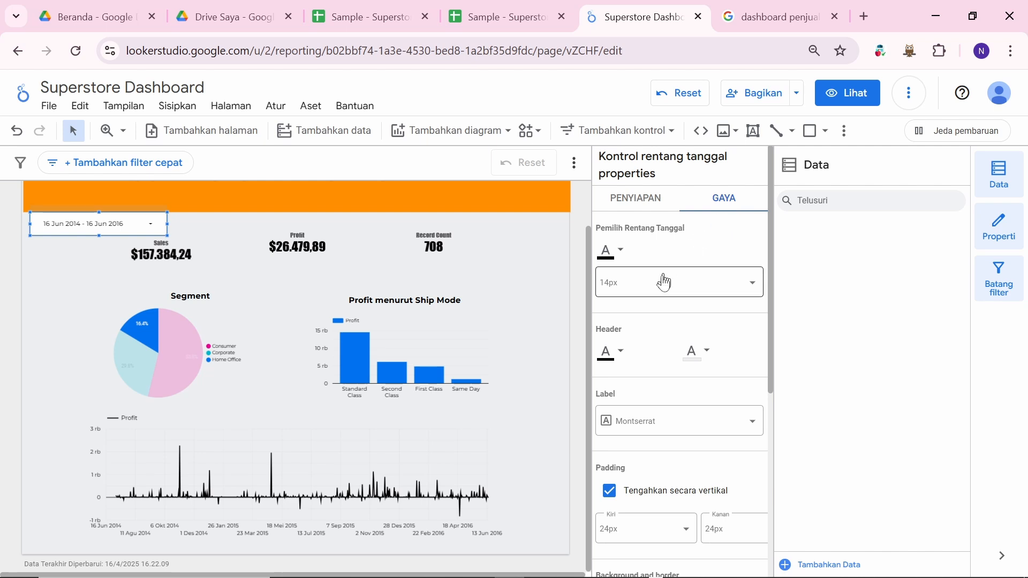
{"action": "scroll", "coordinate": [674, 368], "scroll_direction": "down", "scroll_amount": 3}
{"action": "scroll", "coordinate": [675, 369], "scroll_direction": "down", "scroll_amount": 3}
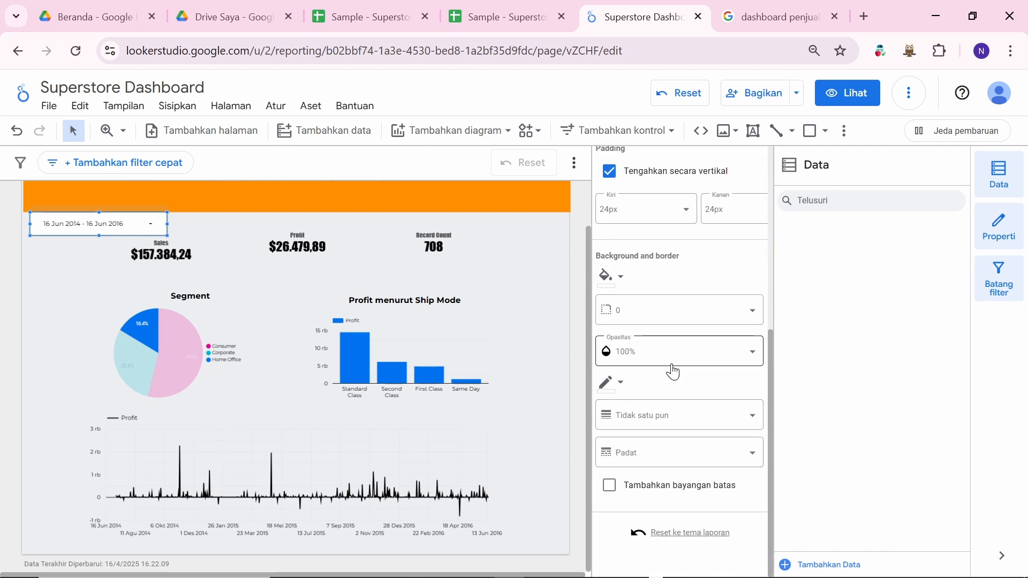
{"action": "left_click", "coordinate": [624, 281]}
{"action": "left_click", "coordinate": [651, 320]}
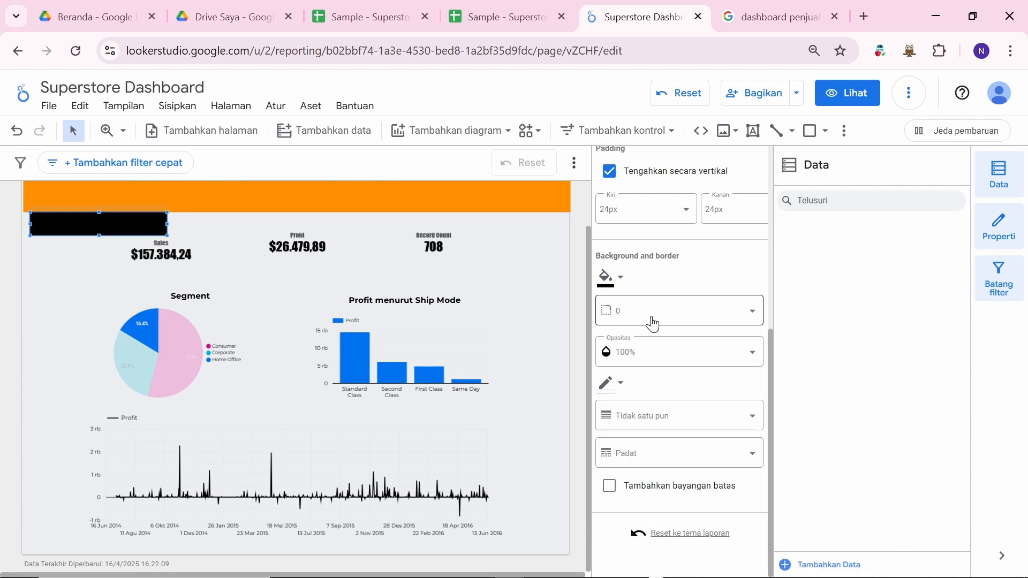
{"action": "left_click", "coordinate": [624, 279]}
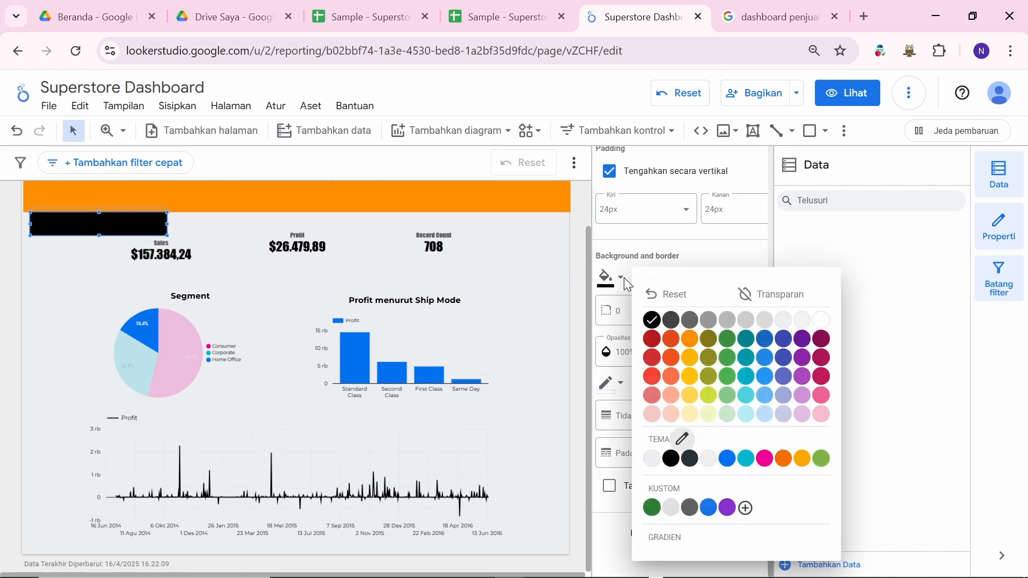
{"action": "left_click", "coordinate": [689, 376]}
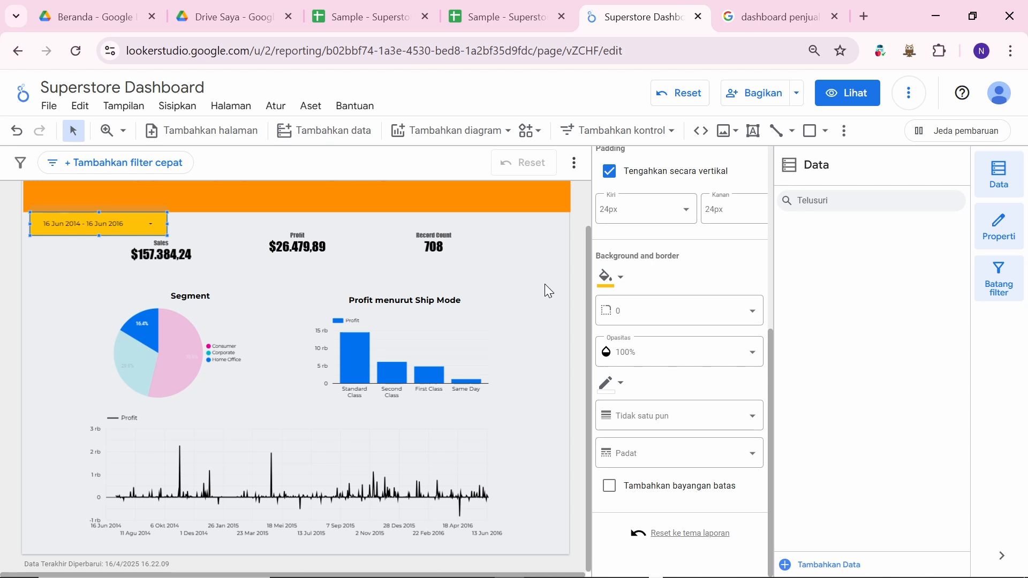
Step: Set the date control's text colour to orange
{"action": "scroll", "coordinate": [639, 328], "scroll_direction": "up", "scroll_amount": 6}
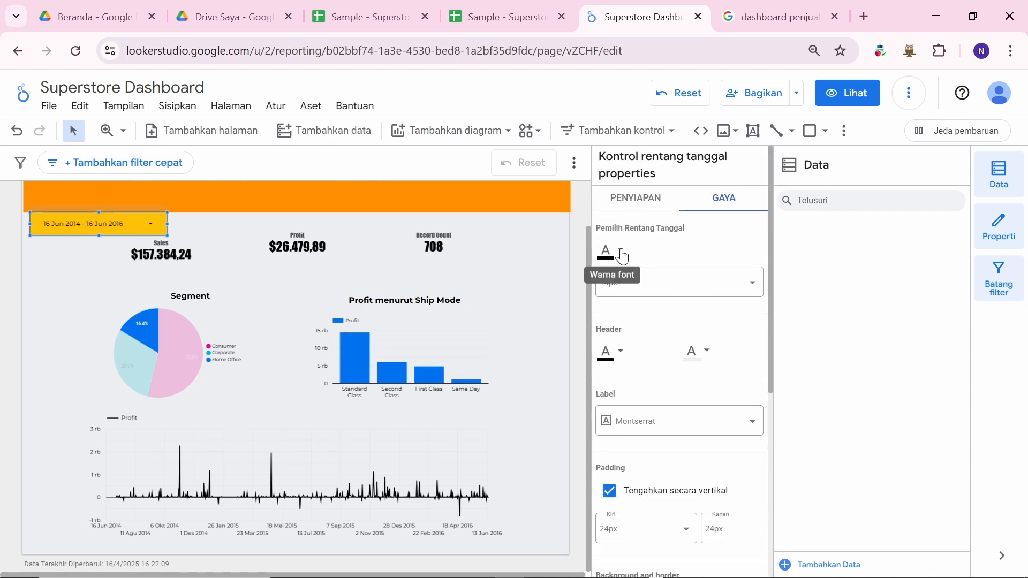
{"action": "left_click", "coordinate": [621, 256]}
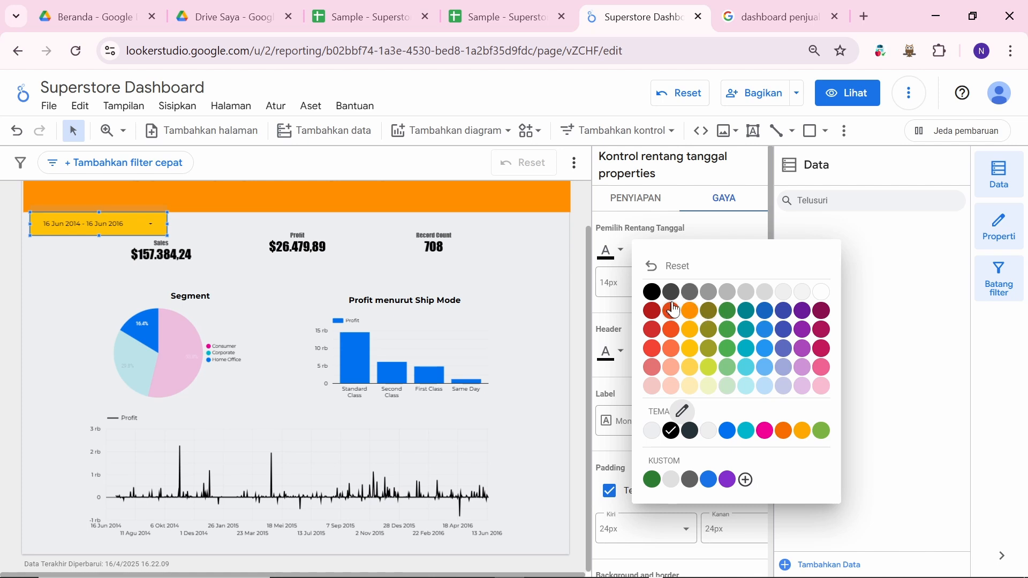
{"action": "left_click", "coordinate": [690, 311]}
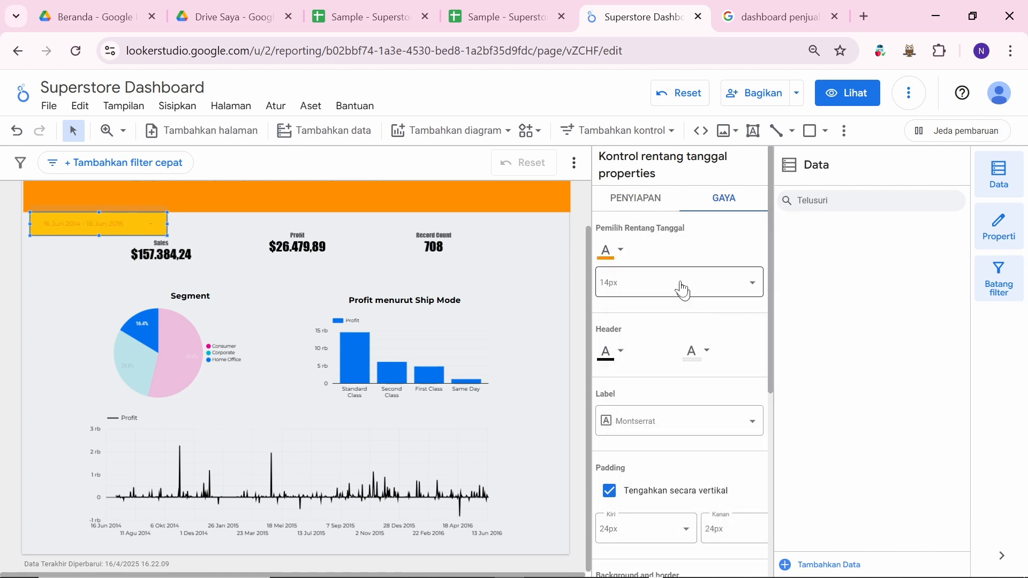
Step: Try black, pink and light pink backgrounds before settling on pale yellow
{"action": "scroll", "coordinate": [661, 386], "scroll_direction": "down", "scroll_amount": 6}
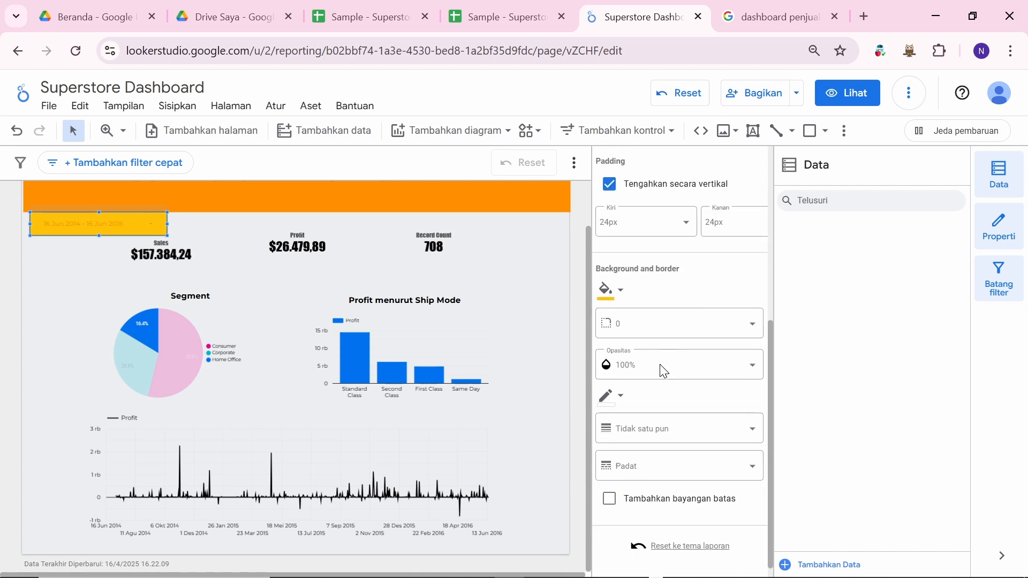
{"action": "left_click", "coordinate": [620, 287]}
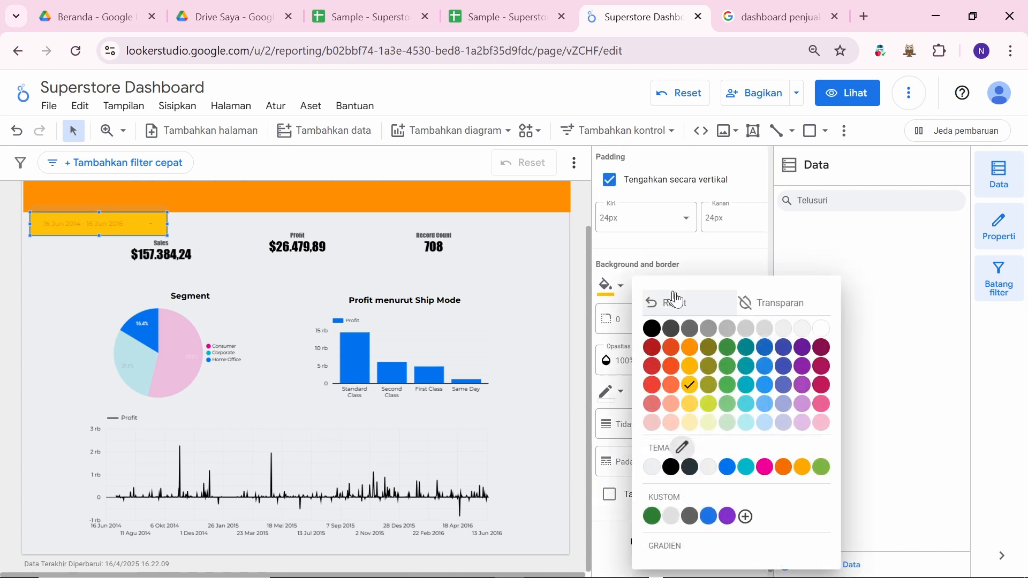
{"action": "left_click", "coordinate": [650, 330]}
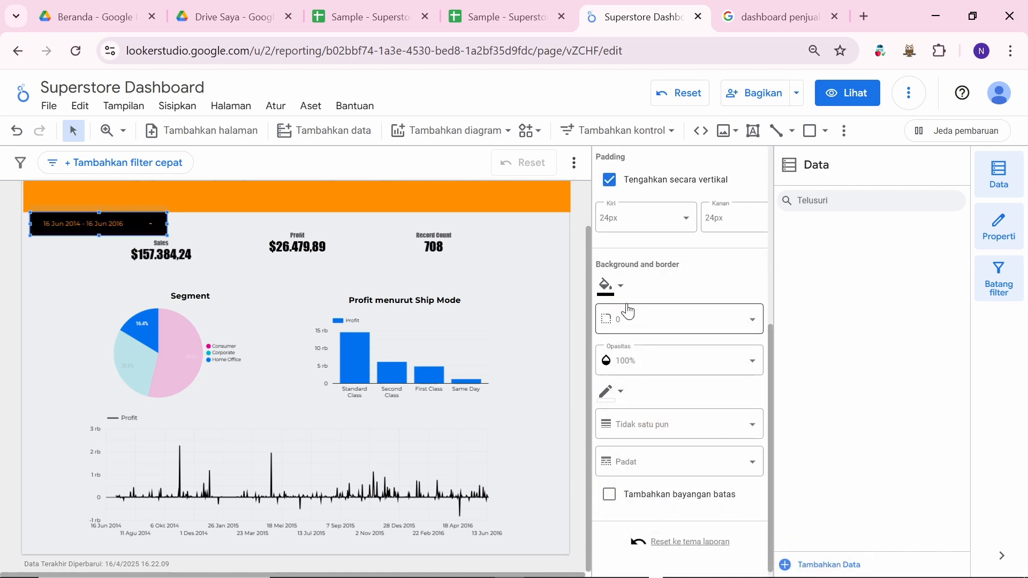
{"action": "scroll", "coordinate": [628, 311], "scroll_direction": "up", "scroll_amount": 6}
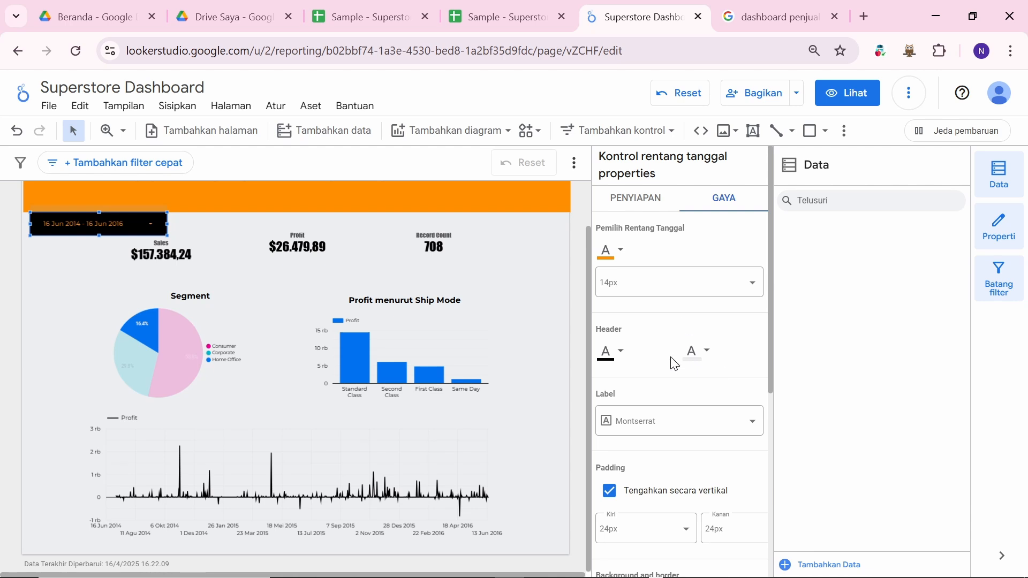
{"action": "scroll", "coordinate": [650, 353], "scroll_direction": "down", "scroll_amount": 3}
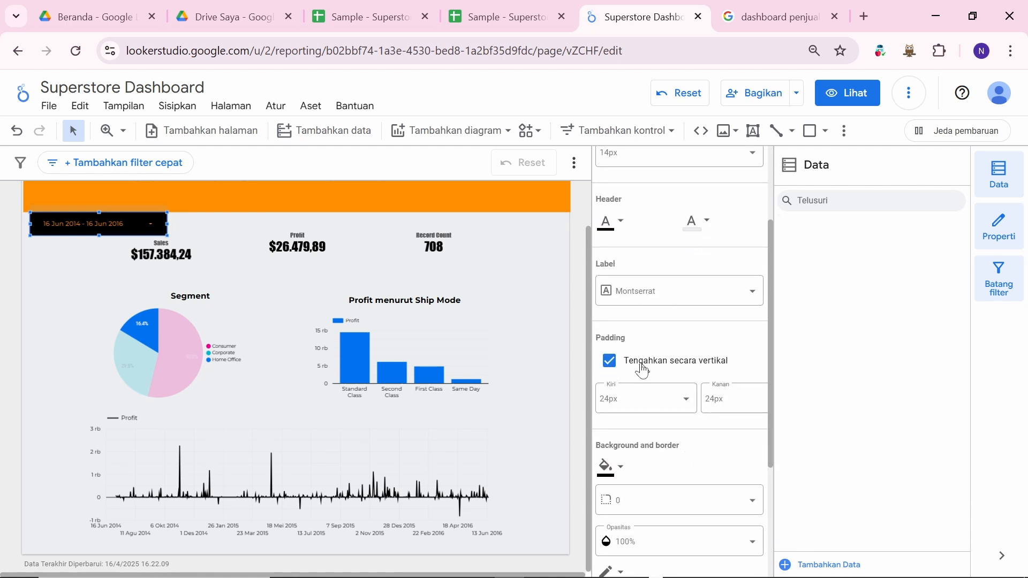
{"action": "left_click", "coordinate": [619, 468]}
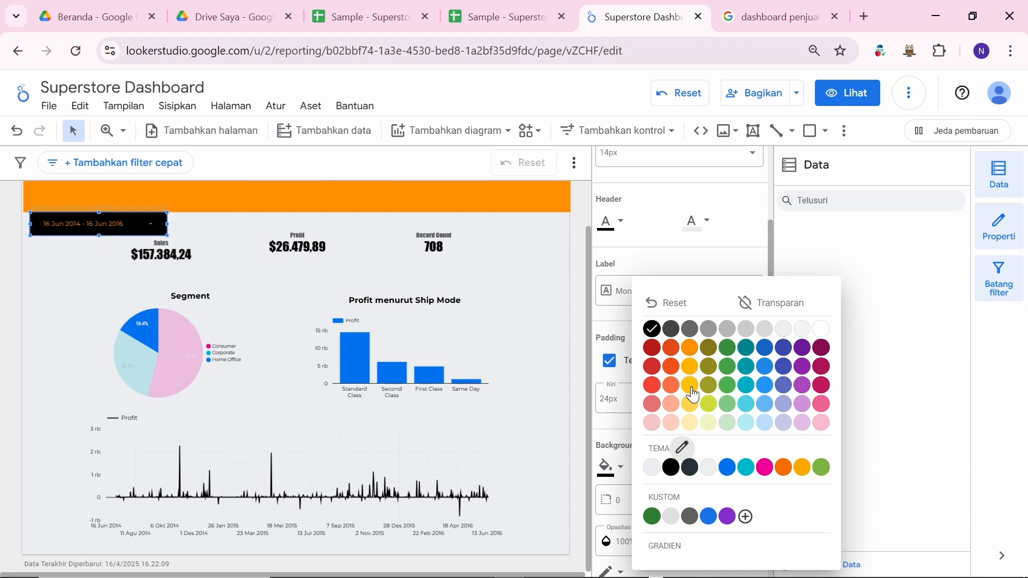
{"action": "left_click", "coordinate": [822, 405]}
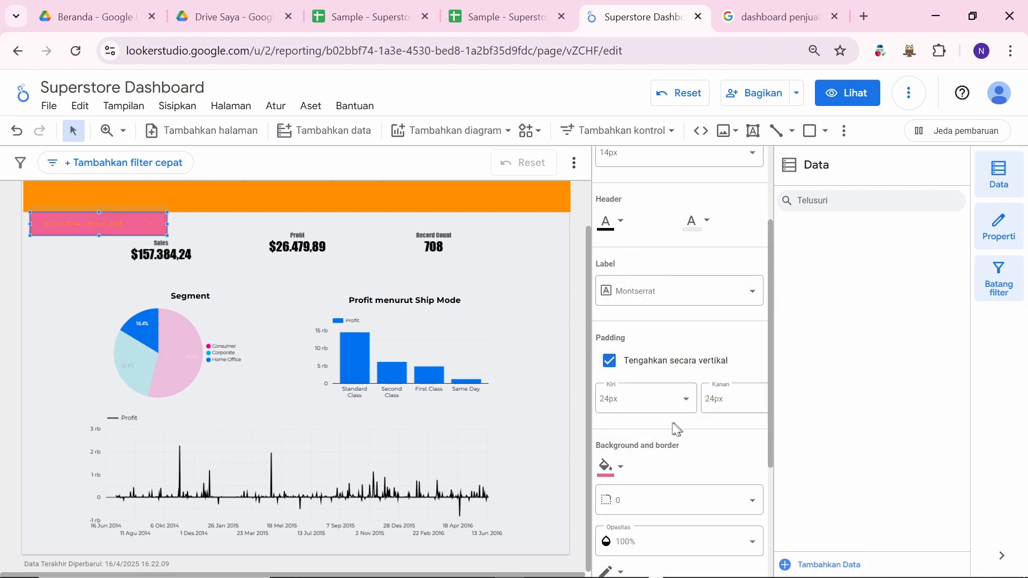
{"action": "left_click", "coordinate": [619, 471]}
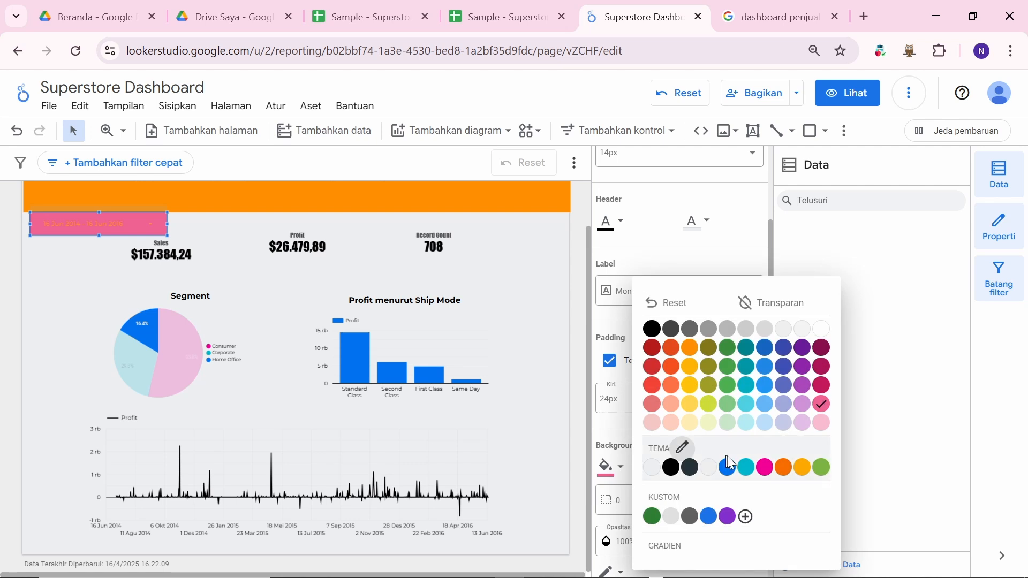
{"action": "left_click", "coordinate": [822, 423]}
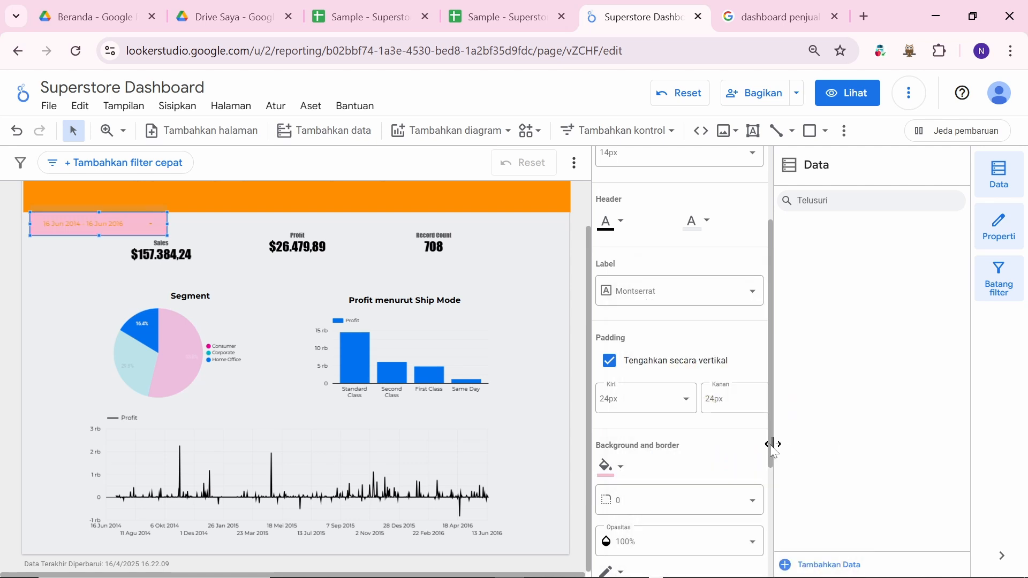
{"action": "left_click", "coordinate": [619, 470]}
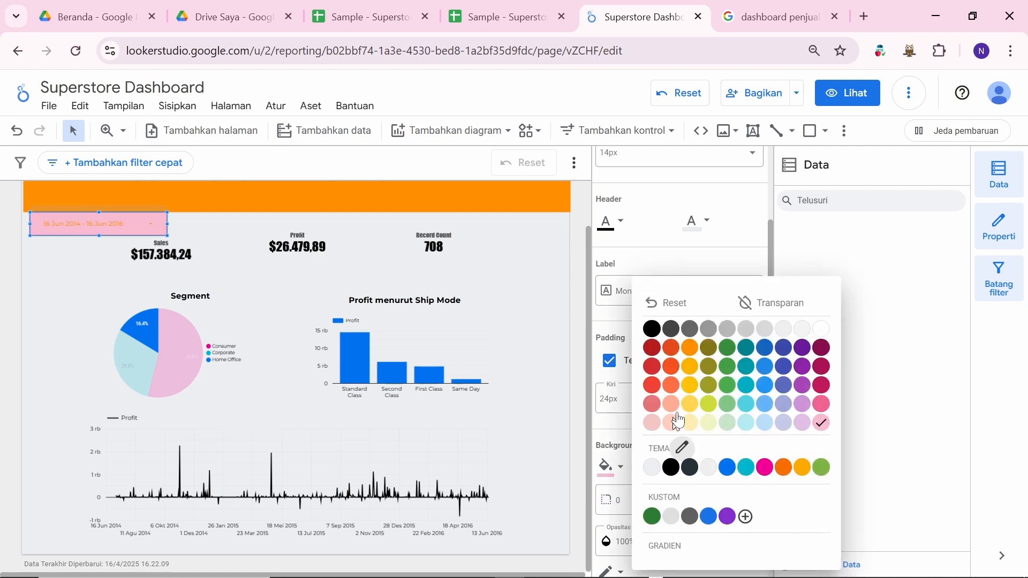
{"action": "left_click", "coordinate": [707, 422]}
Step: Drag the Profit and Record Count scorecards down so they sit level with Sales
{"action": "left_click", "coordinate": [539, 339]}
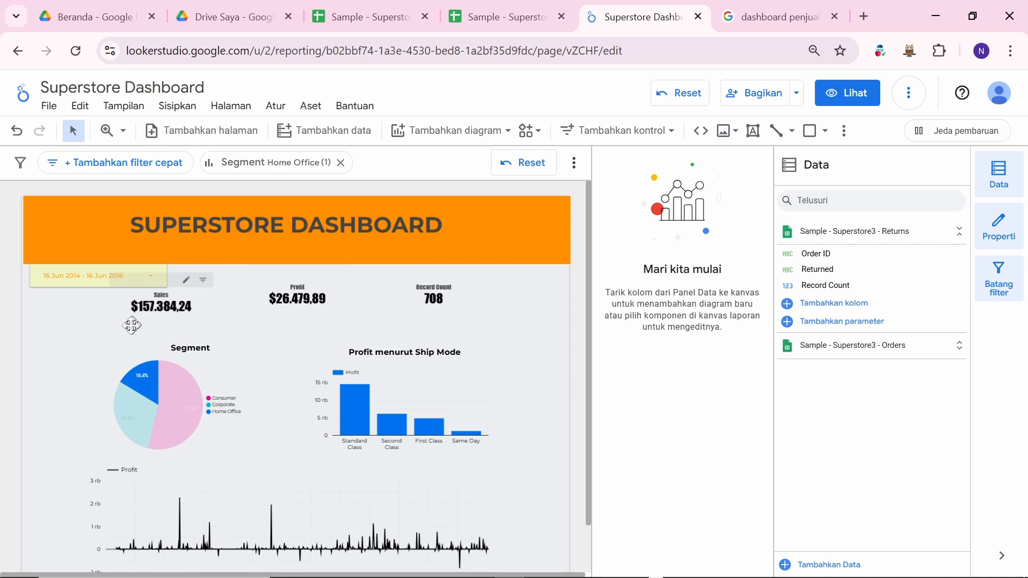
{"action": "scroll", "coordinate": [247, 349], "scroll_direction": "down", "scroll_amount": 1}
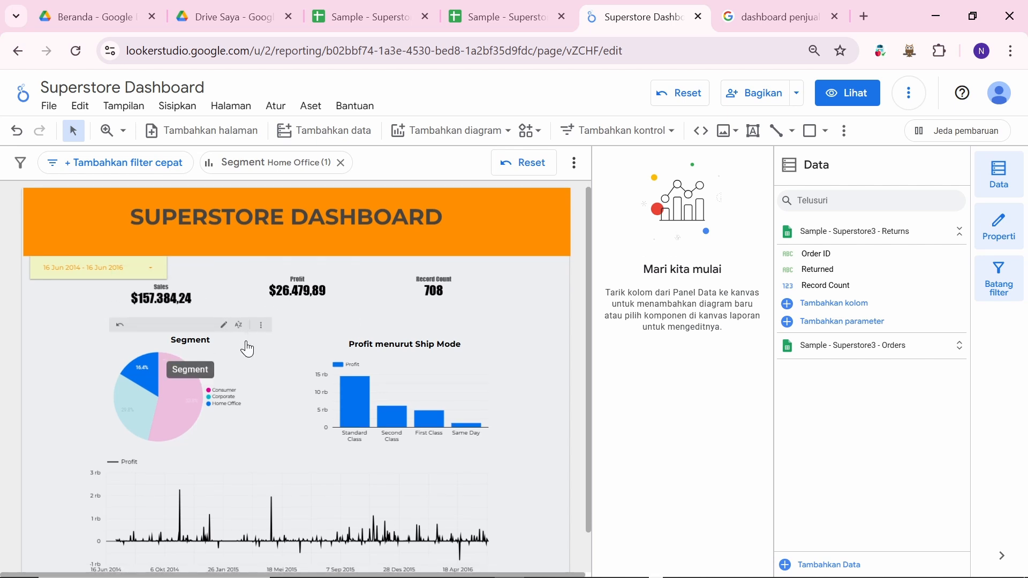
{"action": "left_click", "coordinate": [301, 290]}
{"action": "left_click_drag", "start_coordinate": [304, 294], "coordinate": [305, 298]}
{"action": "left_click_drag", "start_coordinate": [424, 303], "coordinate": [425, 309]}
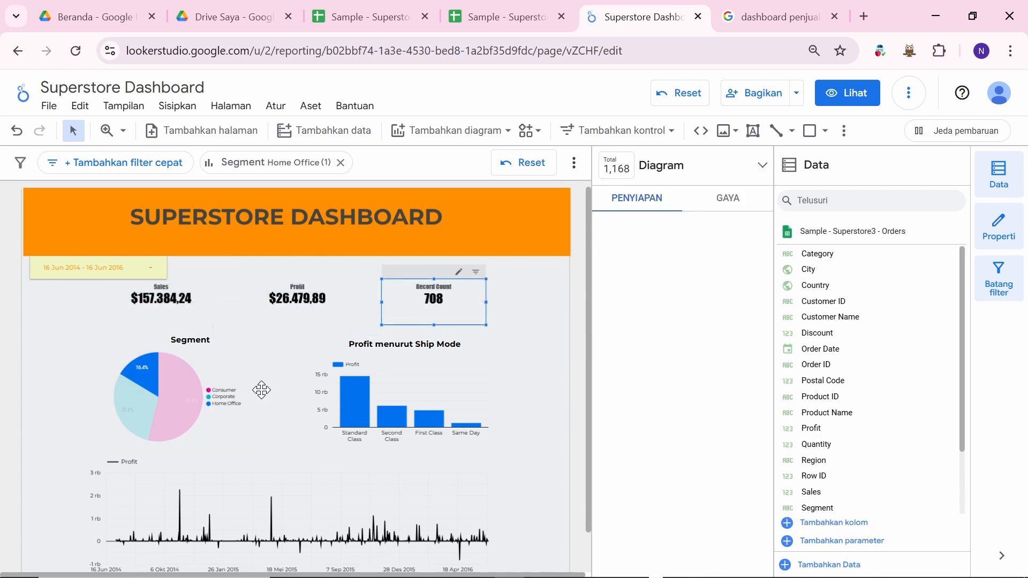
{"action": "scroll", "coordinate": [235, 374], "scroll_direction": "down", "scroll_amount": 1}
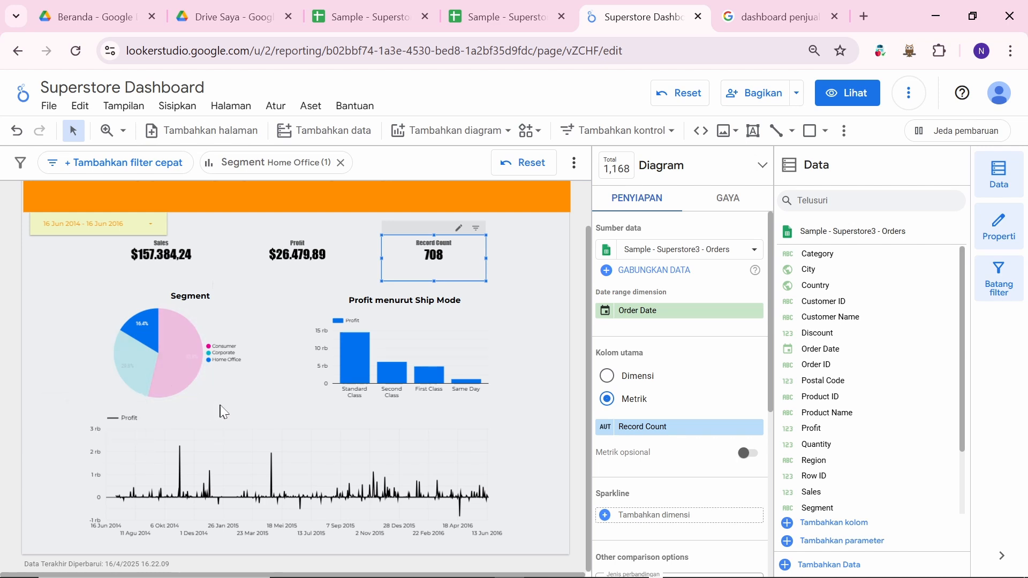
{"action": "mouse_move", "coordinate": [174, 374]}
{"action": "scroll", "coordinate": [477, 495], "scroll_direction": "up", "scroll_amount": 1}
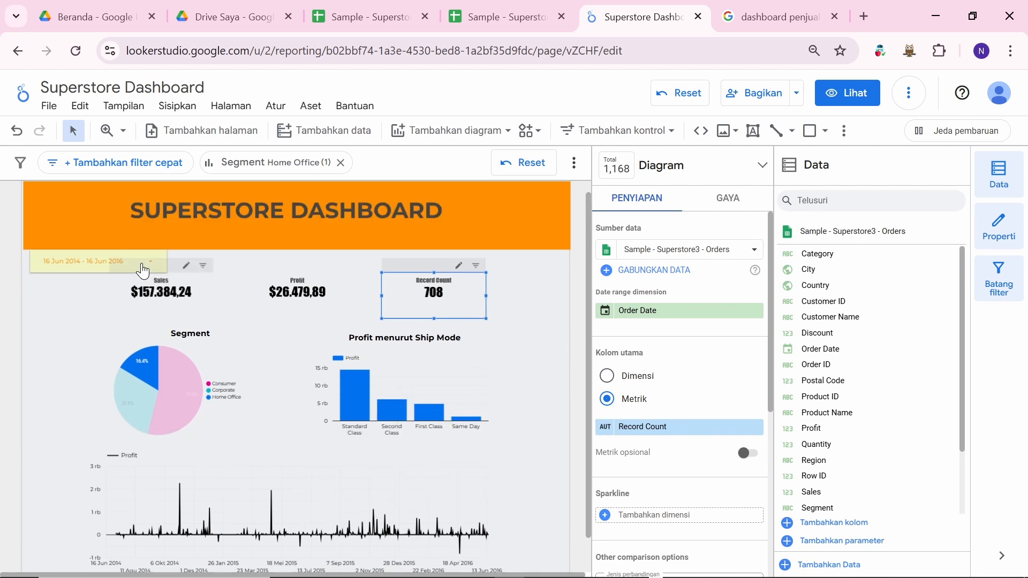
Step: Change the end date to 16 Jul 2014 and apply the 16 Jun – 16 Jul 2014 range
{"action": "left_click", "coordinate": [98, 261]}
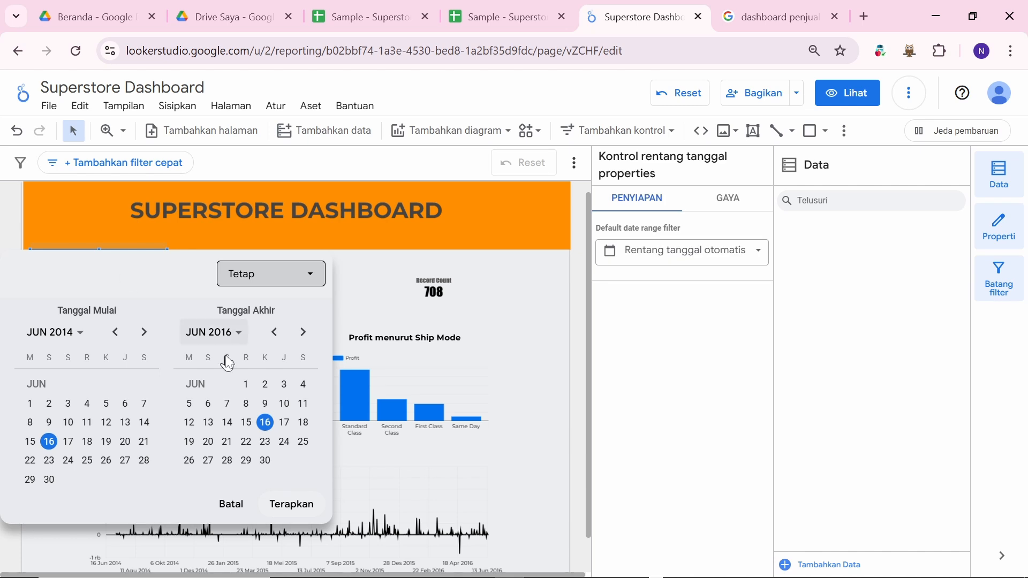
{"action": "left_click", "coordinate": [236, 332]}
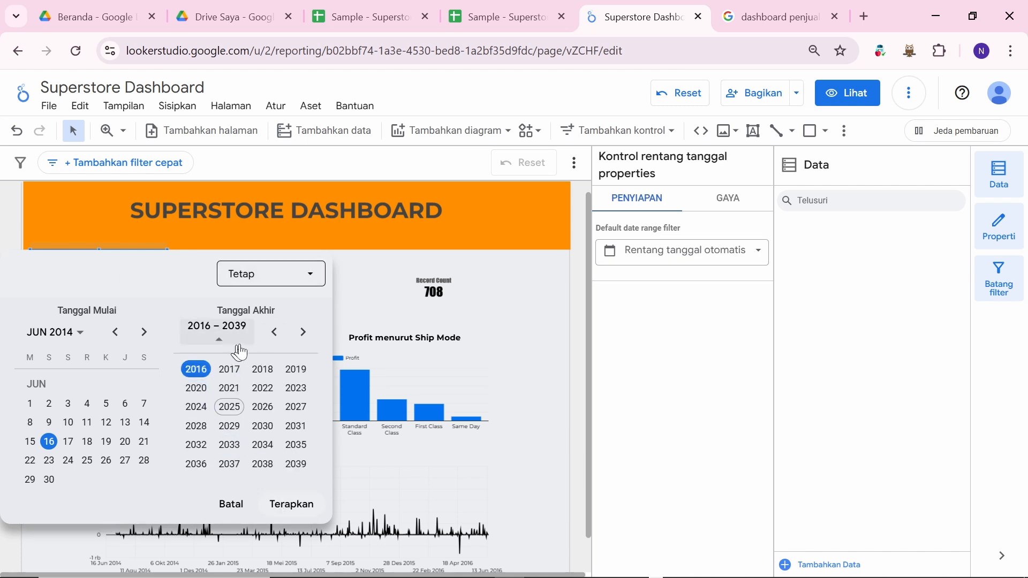
{"action": "left_click", "coordinate": [274, 332]}
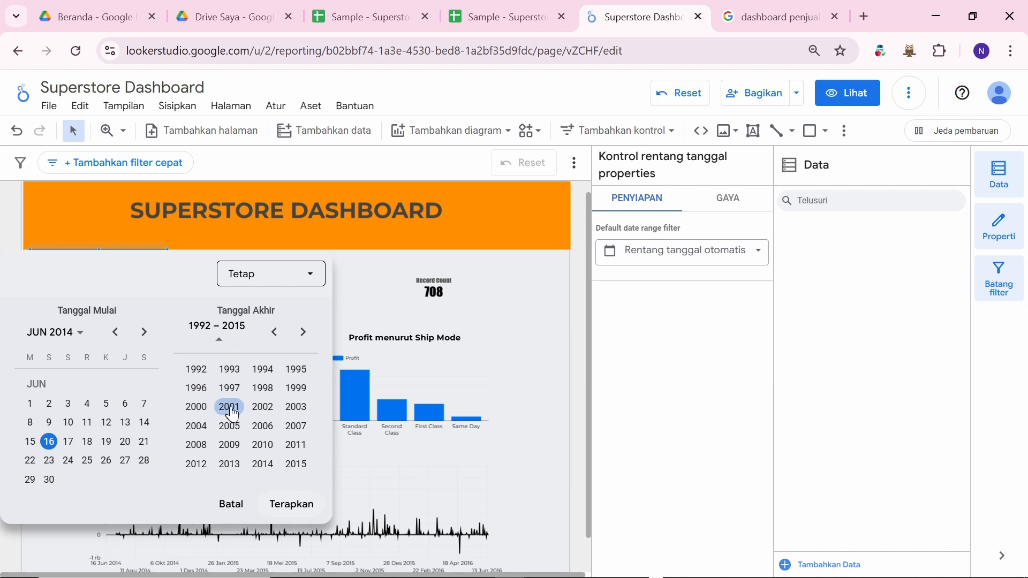
{"action": "left_click", "coordinate": [262, 469]}
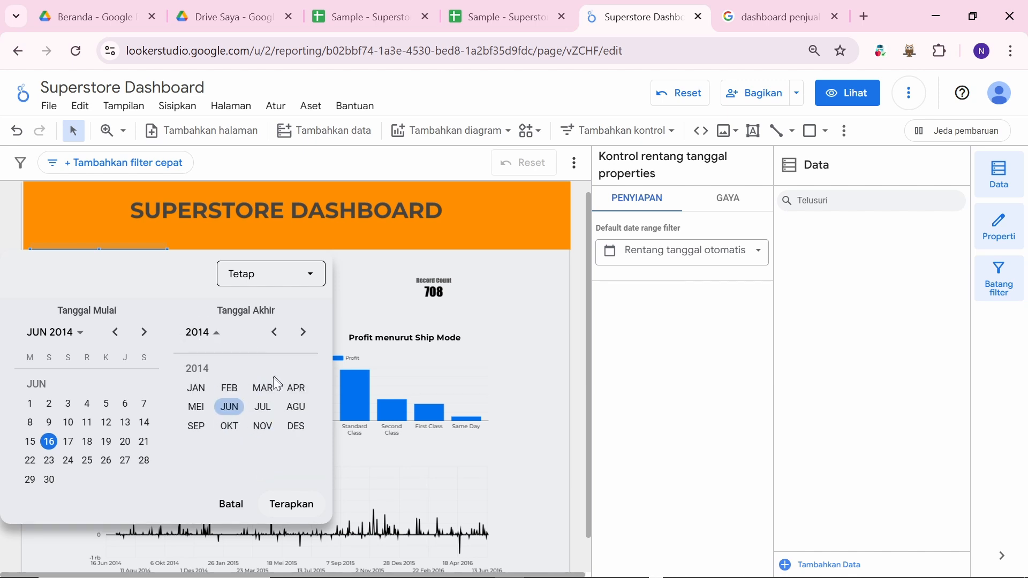
{"action": "left_click", "coordinate": [262, 407]}
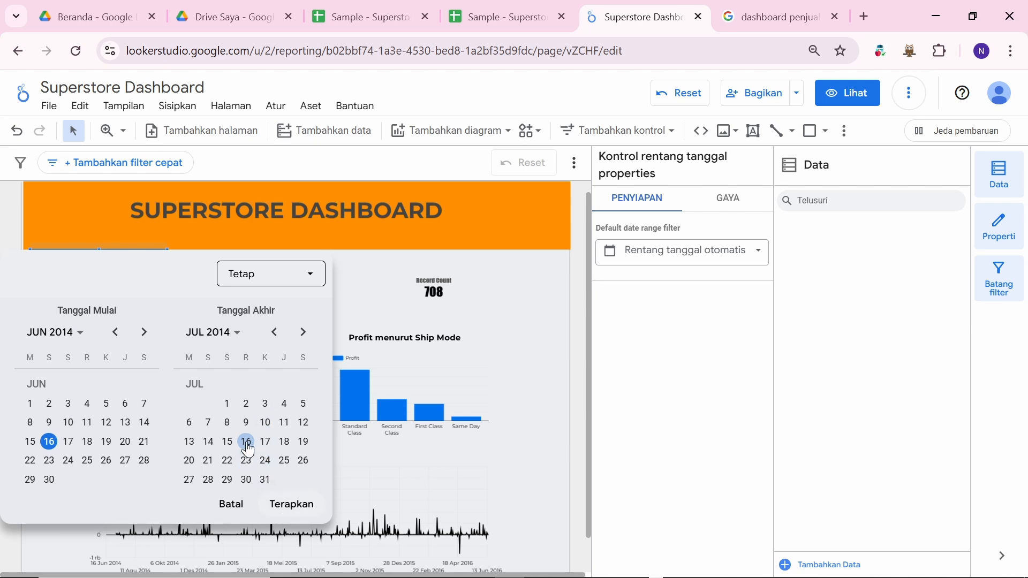
{"action": "left_click", "coordinate": [293, 502]}
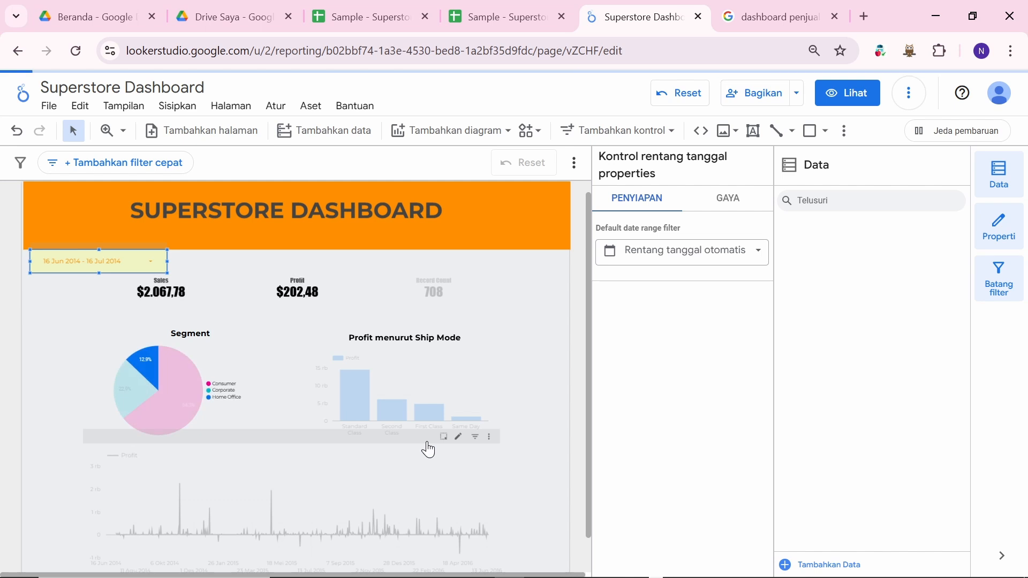
{"action": "scroll", "coordinate": [533, 373], "scroll_direction": "down", "scroll_amount": 1}
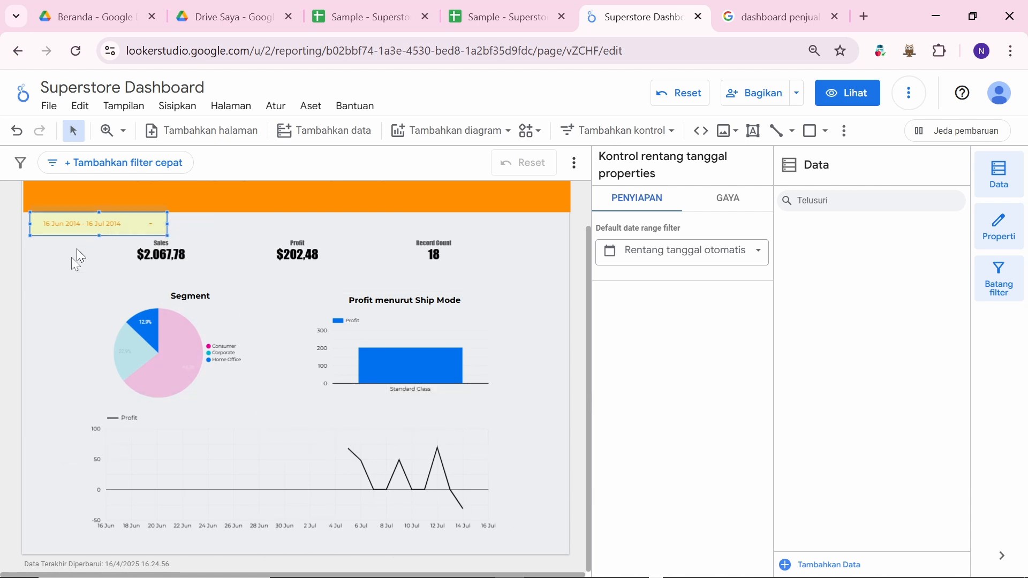
{"action": "scroll", "coordinate": [72, 279], "scroll_direction": "up", "scroll_amount": 1}
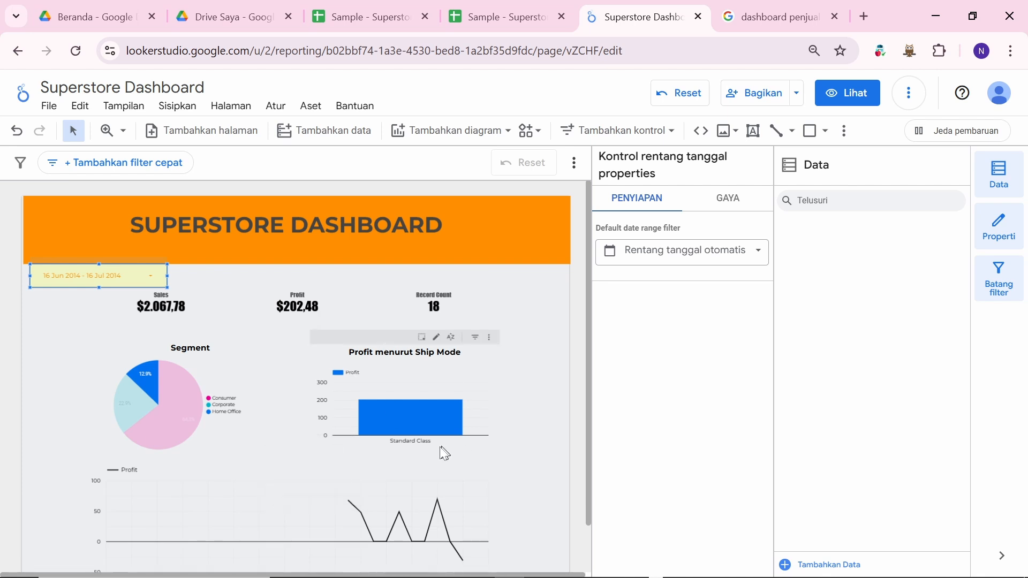
{"action": "mouse_move", "coordinate": [459, 401]}
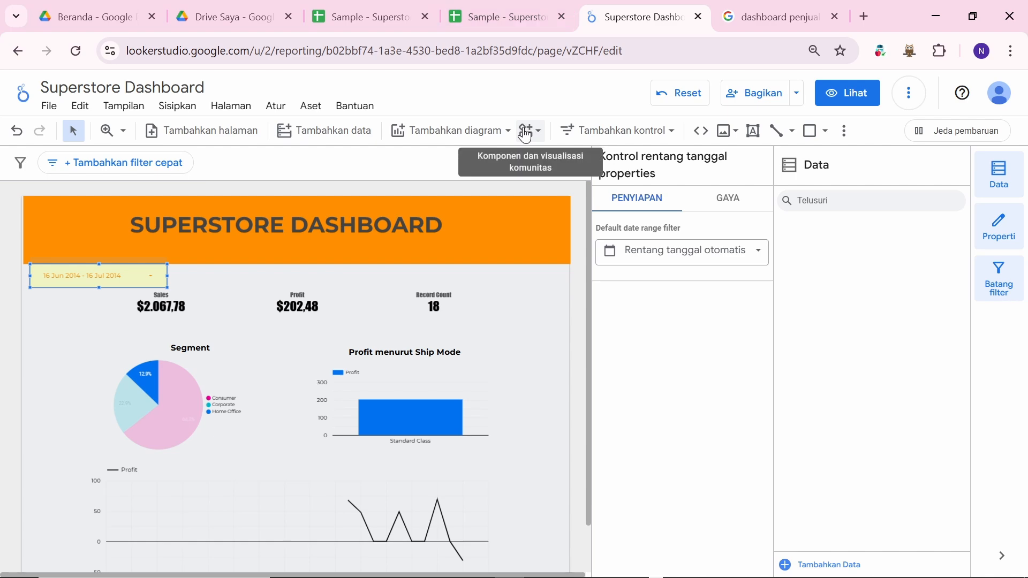
{"action": "key", "text": "alt+Tab"}
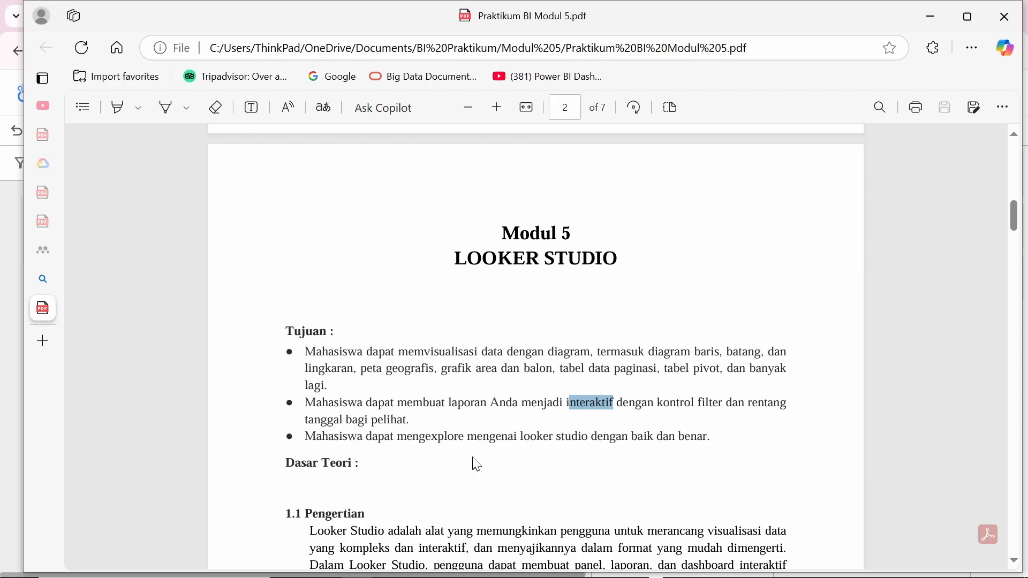
Step: Clear the text selection in the Modul 5 PDF and scroll through its Tujuan section
{"action": "left_click", "coordinate": [361, 345]}
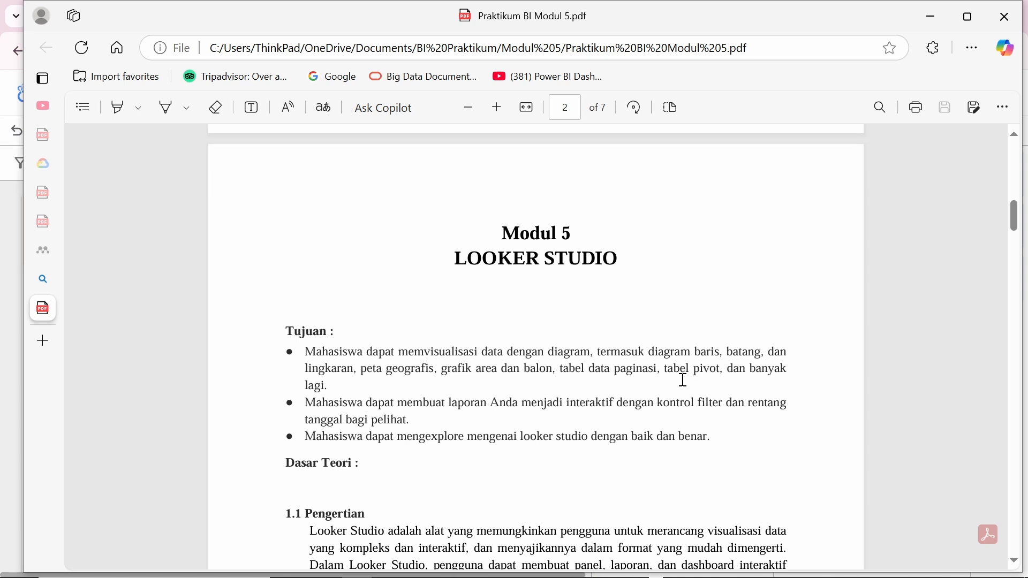
{"action": "scroll", "coordinate": [702, 374], "scroll_direction": "down", "scroll_amount": 1}
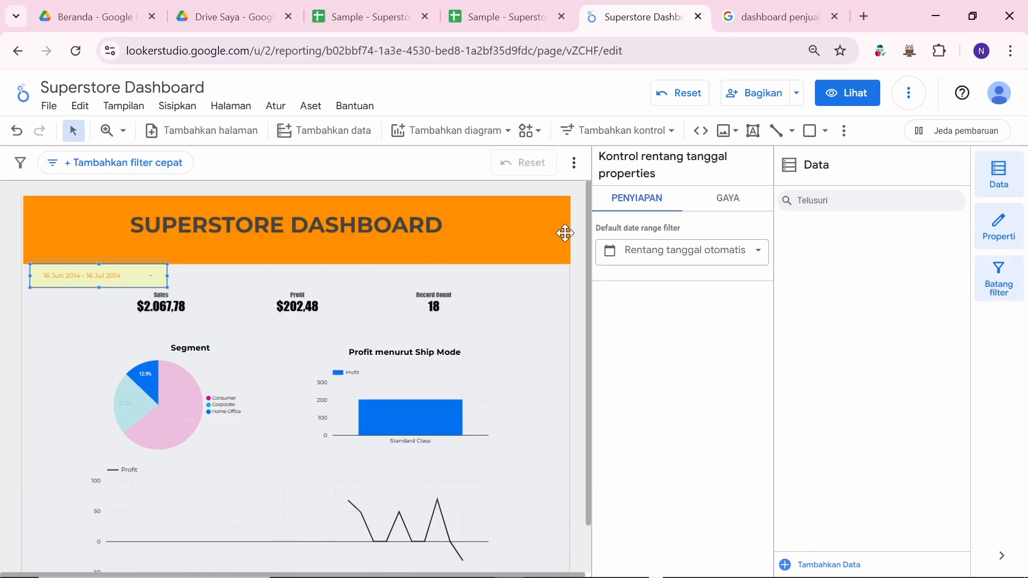
{"action": "left_click", "coordinate": [502, 134]}
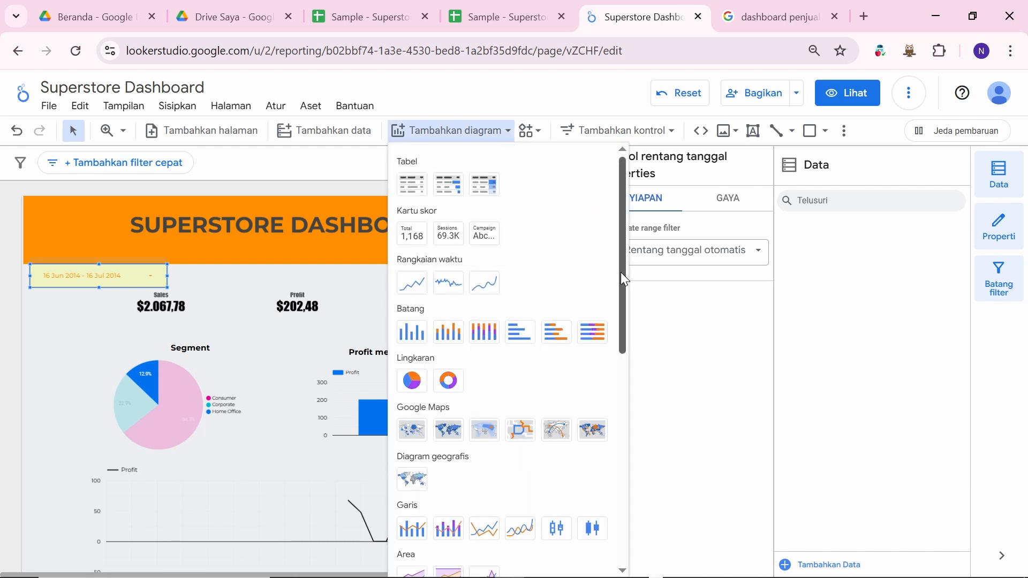
{"action": "left_click_drag", "start_coordinate": [625, 272], "coordinate": [630, 424]}
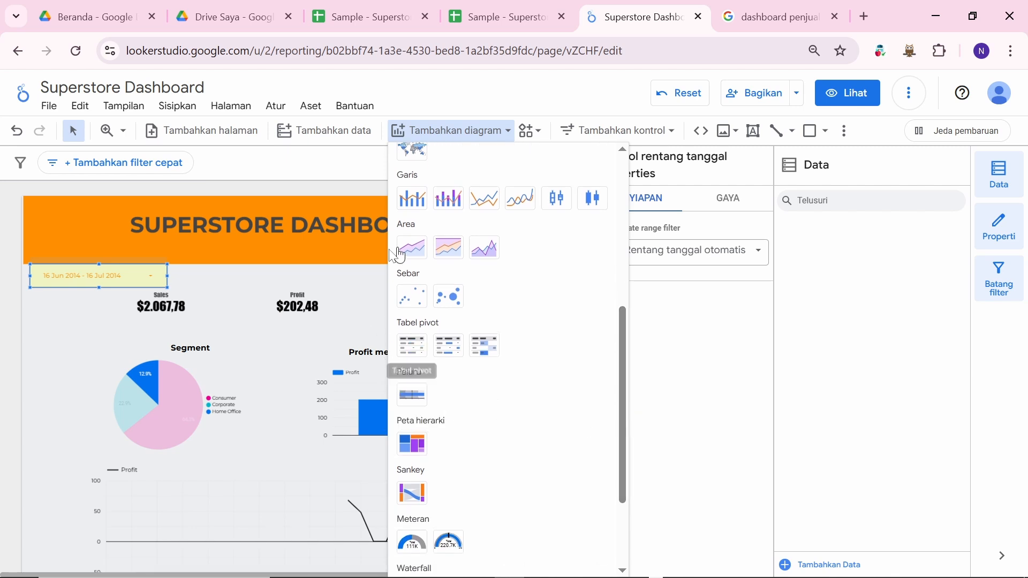
{"action": "left_click", "coordinate": [323, 255]}
{"action": "scroll", "coordinate": [530, 345], "scroll_direction": "down", "scroll_amount": 1}
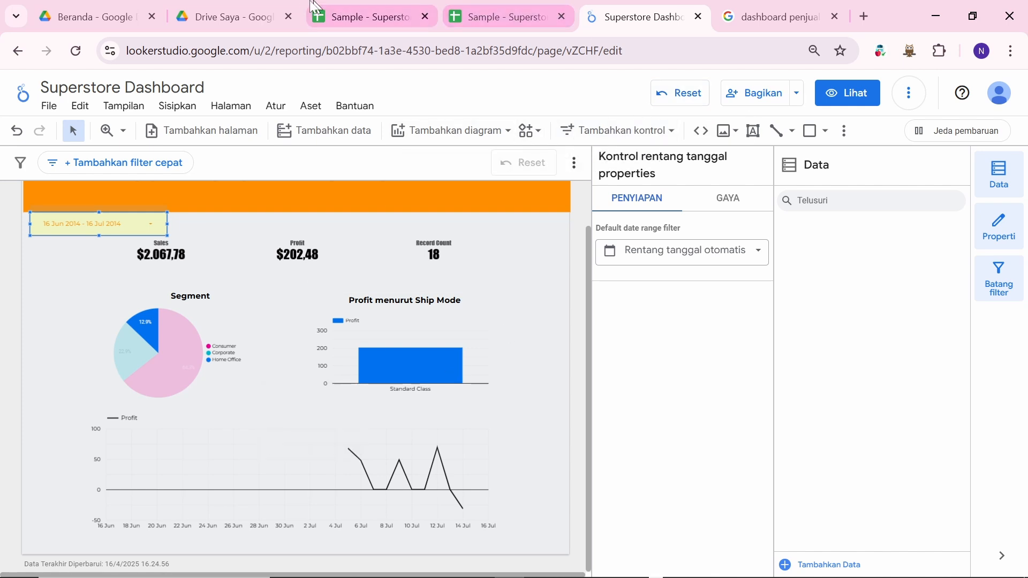
{"action": "key", "text": "alt+Tab"}
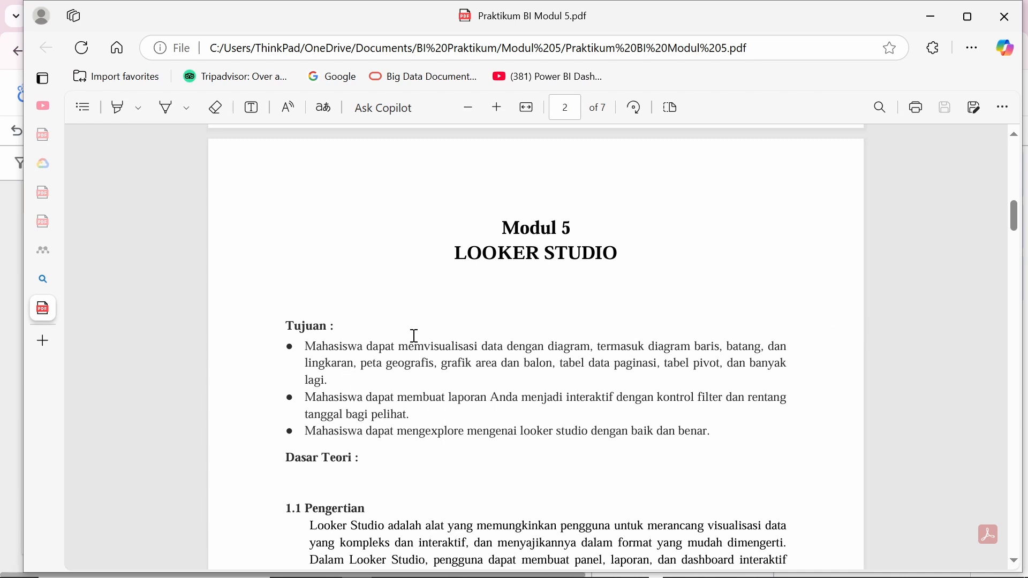
{"action": "key", "text": "alt+Tab"}
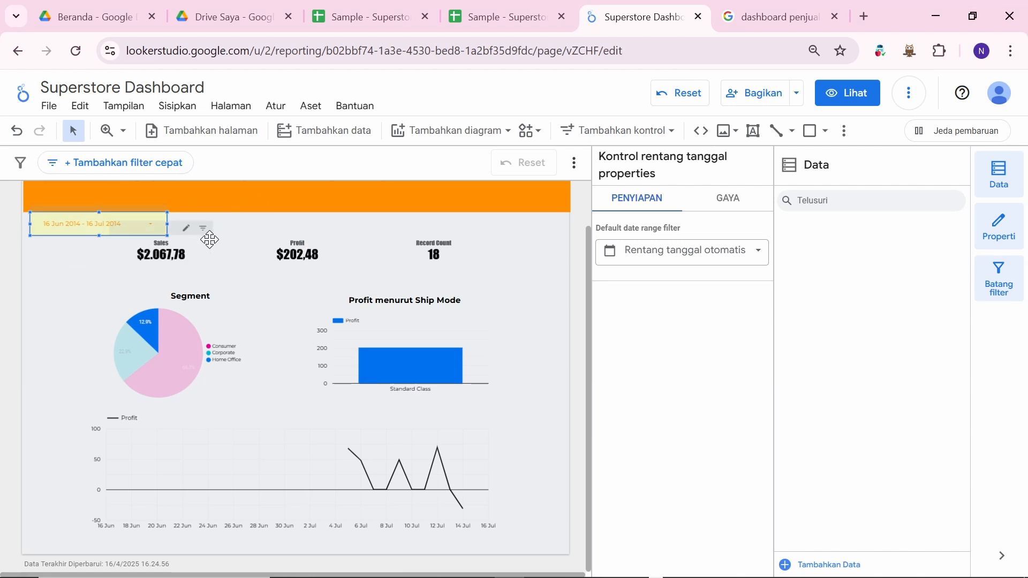
{"action": "key", "text": "alt+Tab"}
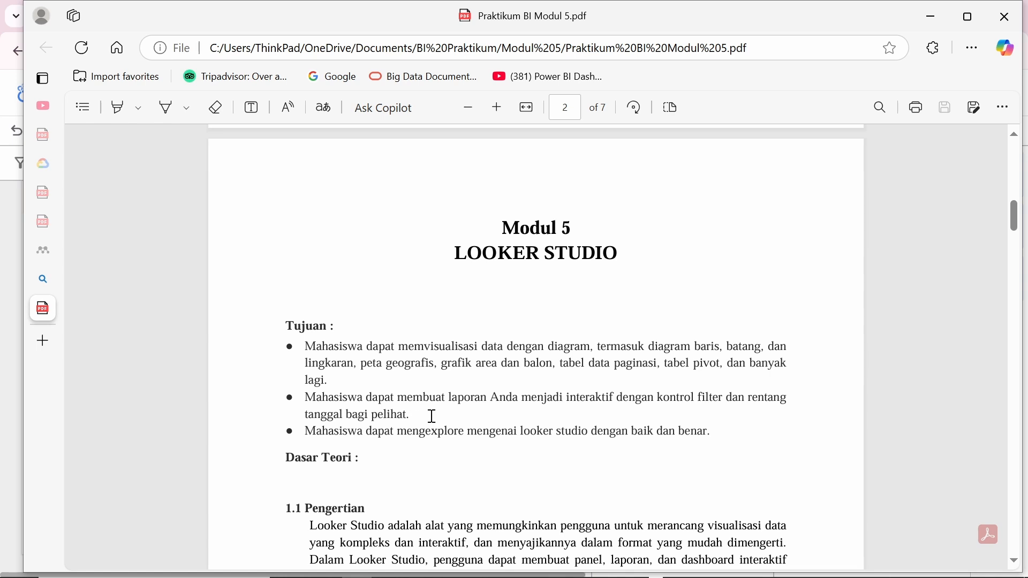
{"action": "key", "text": "alt+Tab"}
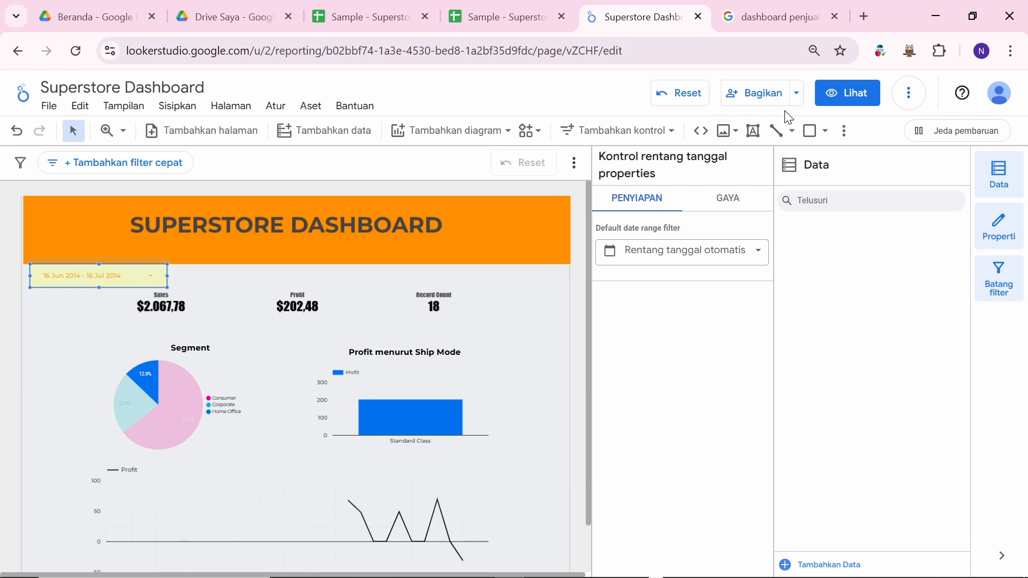
Step: Preview the report in view mode, test the date-range calendar, then return to editing
{"action": "left_click", "coordinate": [840, 97]}
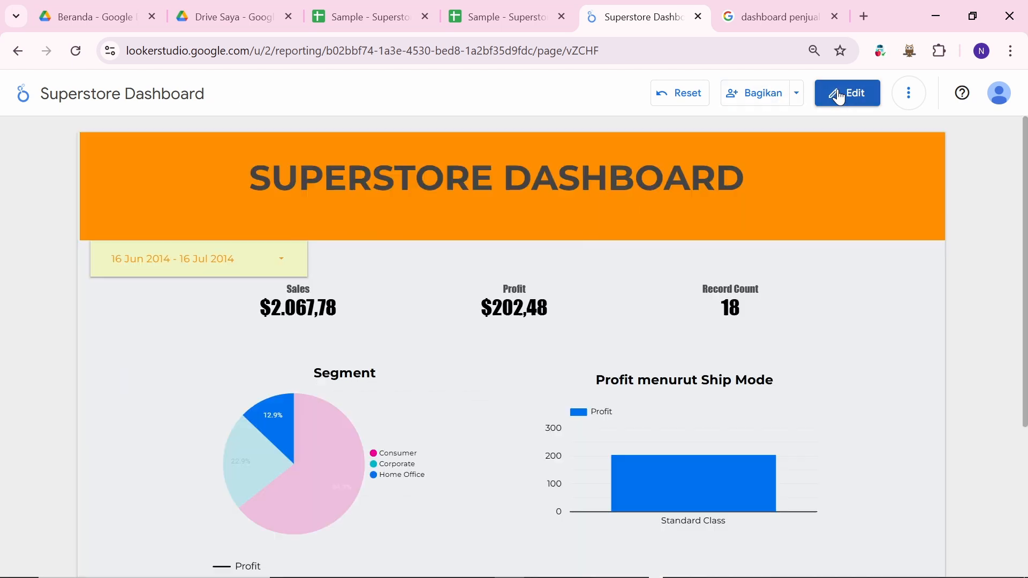
{"action": "scroll", "coordinate": [869, 353], "scroll_direction": "down", "scroll_amount": 4}
{"action": "scroll", "coordinate": [869, 353], "scroll_direction": "up", "scroll_amount": 3}
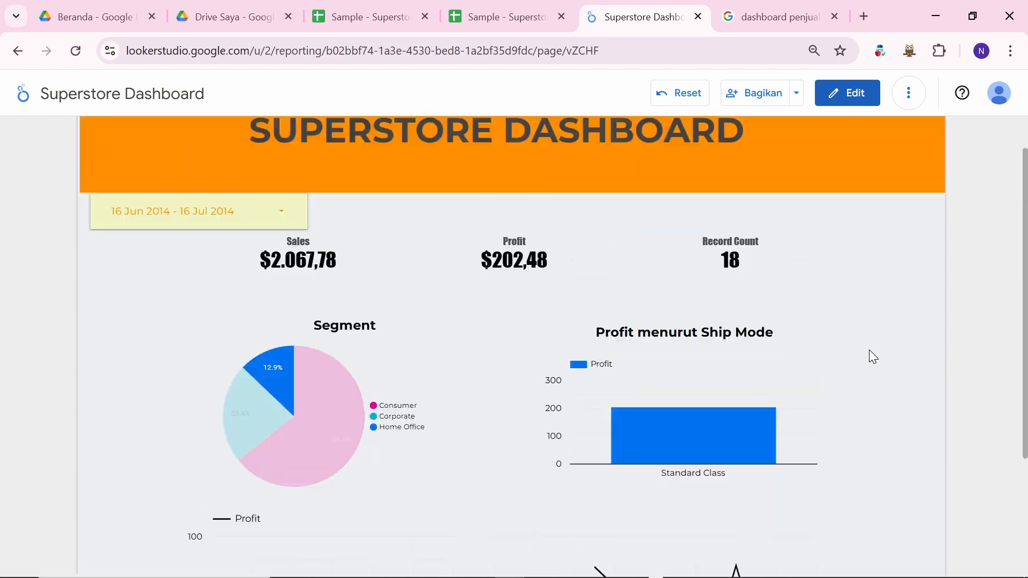
{"action": "scroll", "coordinate": [870, 354], "scroll_direction": "down", "scroll_amount": 3}
{"action": "scroll", "coordinate": [868, 349], "scroll_direction": "up", "scroll_amount": 4}
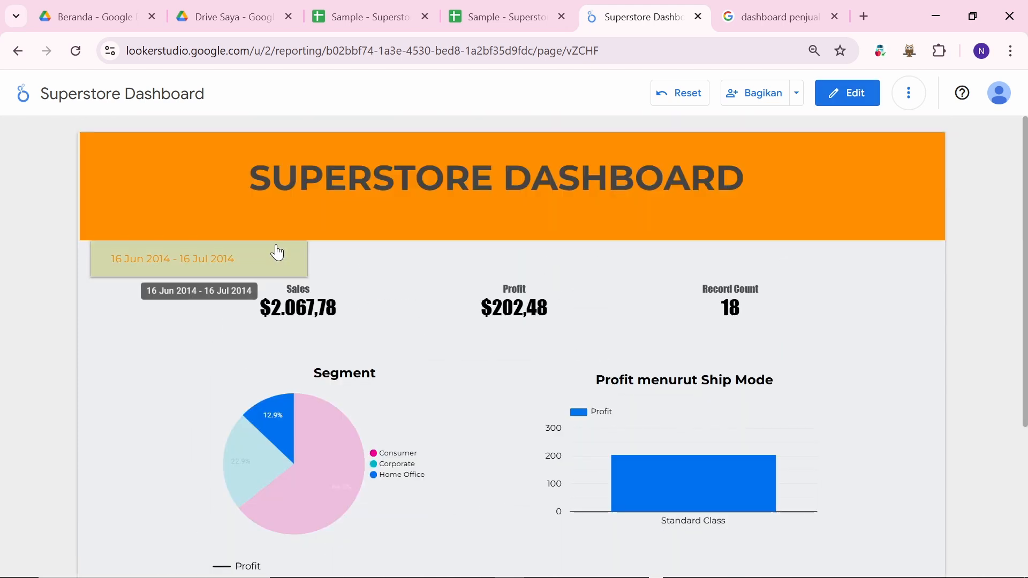
{"action": "left_click", "coordinate": [277, 251]}
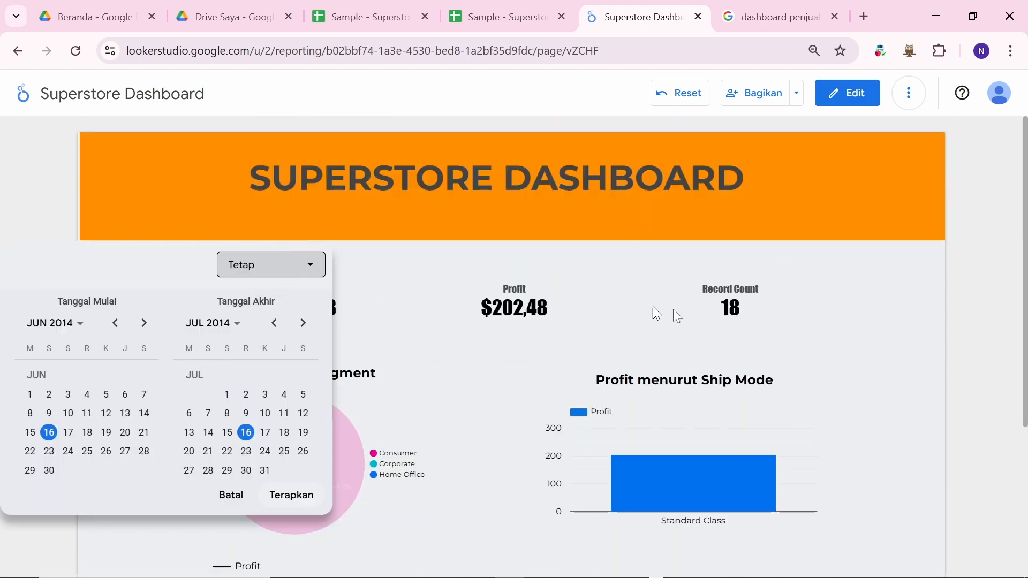
{"action": "left_click", "coordinate": [901, 285]}
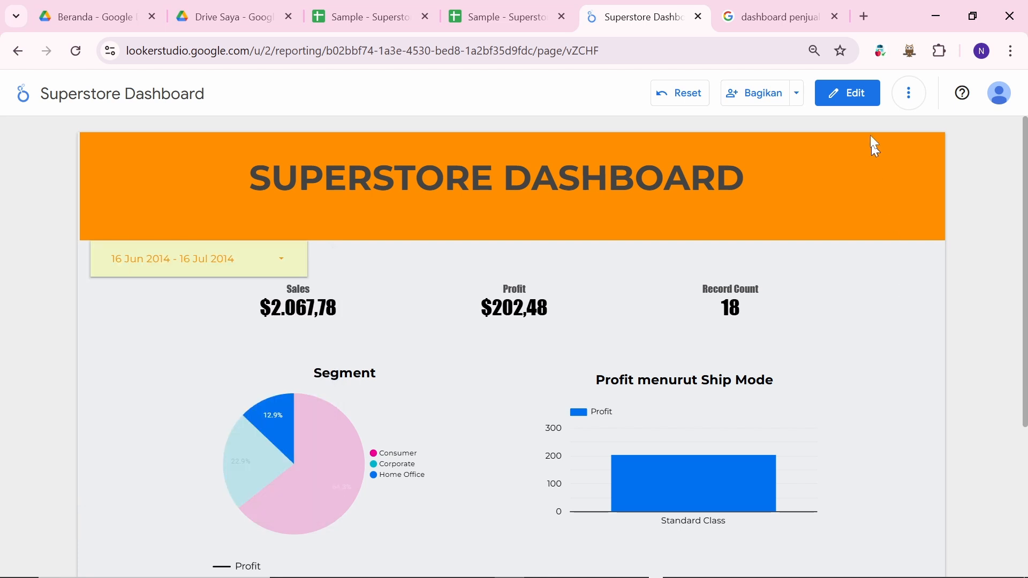
{"action": "left_click", "coordinate": [858, 101]}
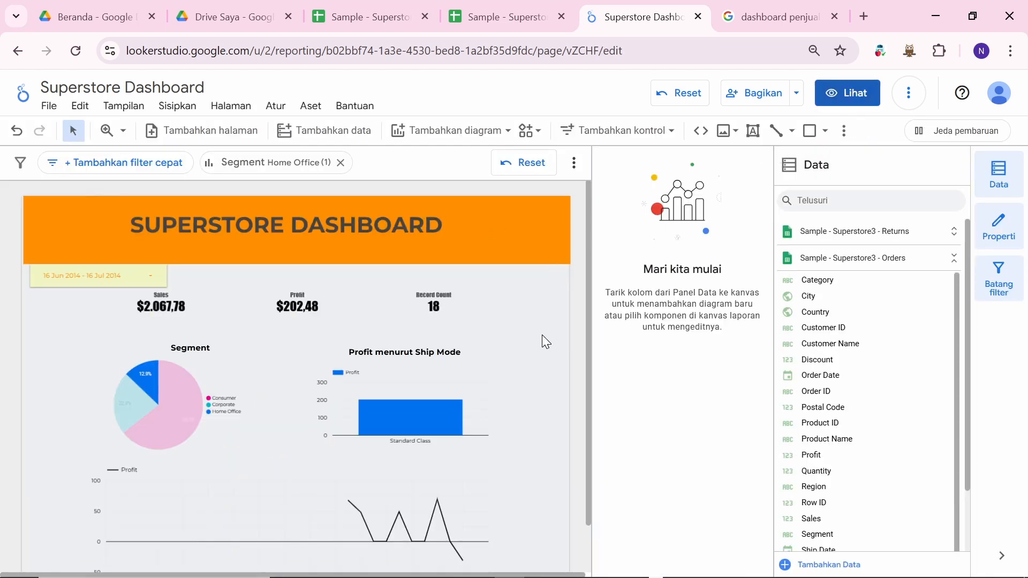
Step: Select the Profit menurut Ship Mode bar chart to show its Order Date setup
{"action": "scroll", "coordinate": [544, 341], "scroll_direction": "down", "scroll_amount": 1}
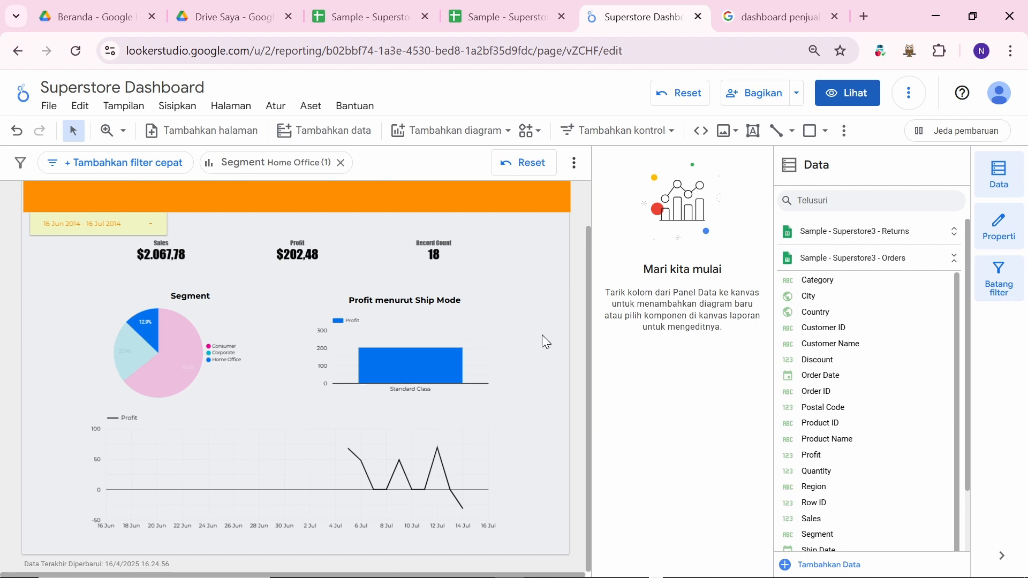
{"action": "scroll", "coordinate": [545, 341], "scroll_direction": "up", "scroll_amount": 1}
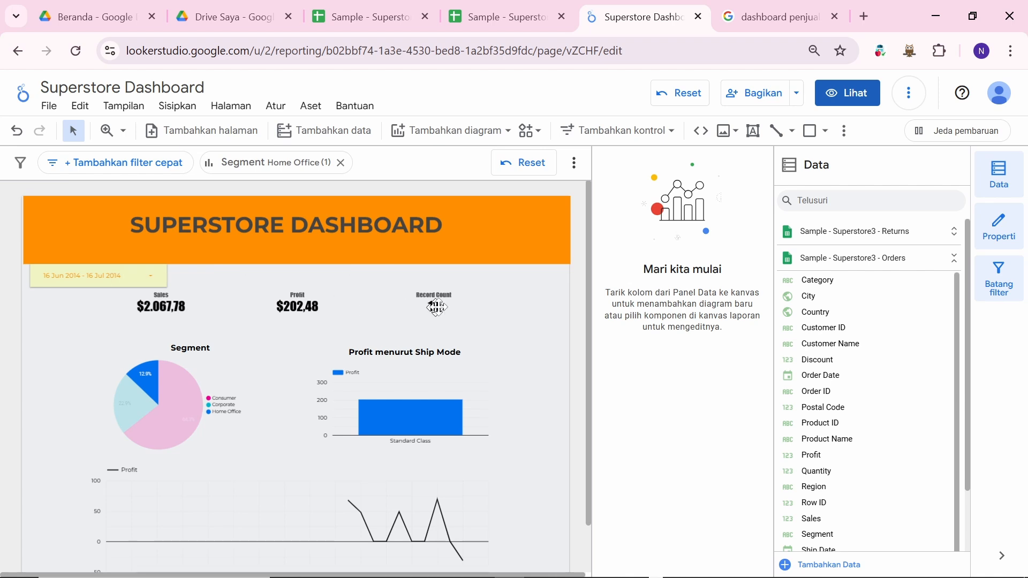
{"action": "left_click", "coordinate": [429, 385]}
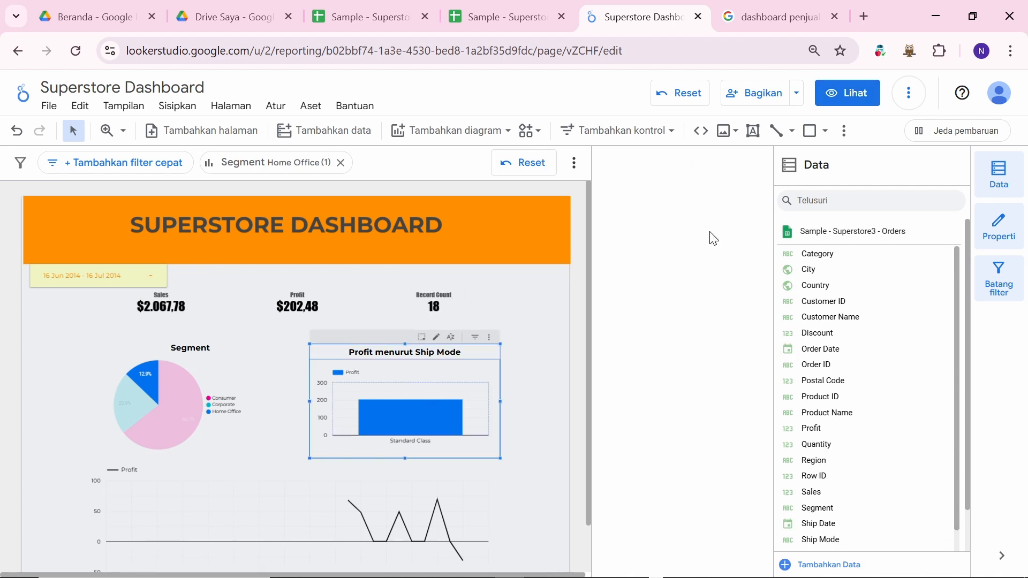
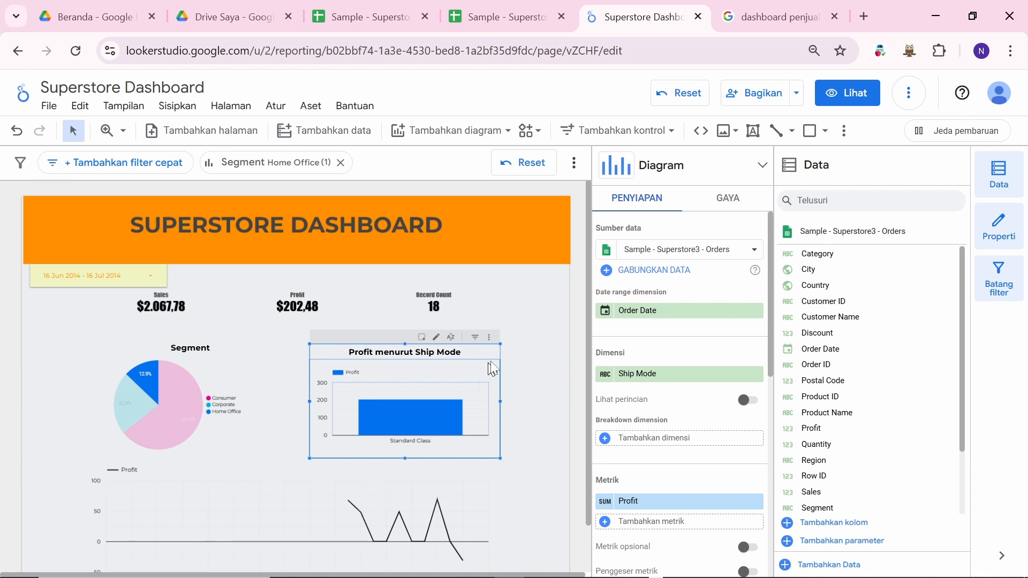
Step: Deselect the Profit menurut Ship Mode chart so the editor shows both data sources
{"action": "left_click", "coordinate": [528, 322]}
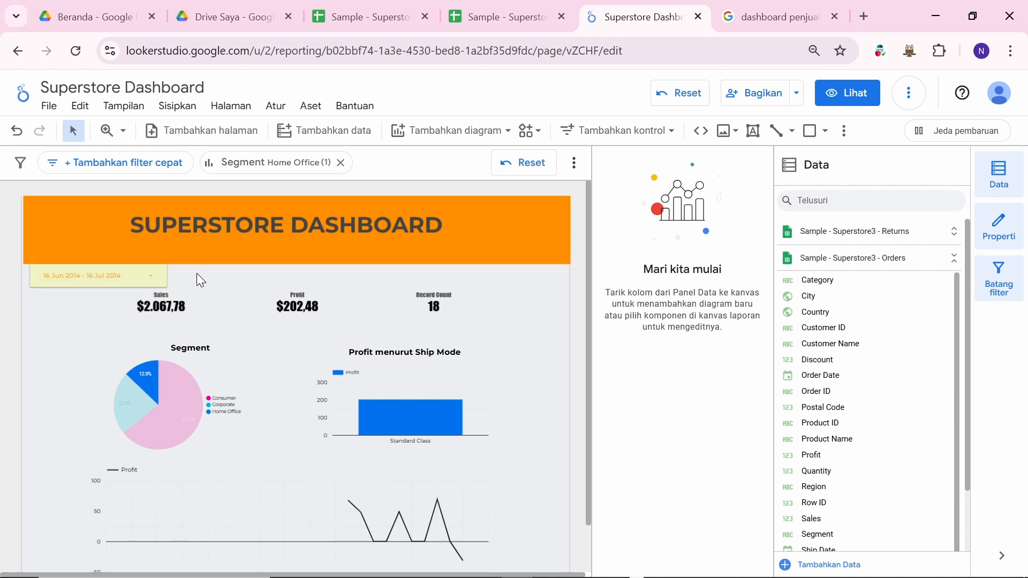
Step: Scroll up and down the Superstore Dashboard to review its Home Office-filtered charts
{"action": "scroll", "coordinate": [198, 276], "scroll_direction": "down", "scroll_amount": 1}
{"action": "scroll", "coordinate": [197, 273], "scroll_direction": "up", "scroll_amount": 1}
{"action": "scroll", "coordinate": [407, 266], "scroll_direction": "down", "scroll_amount": 1}
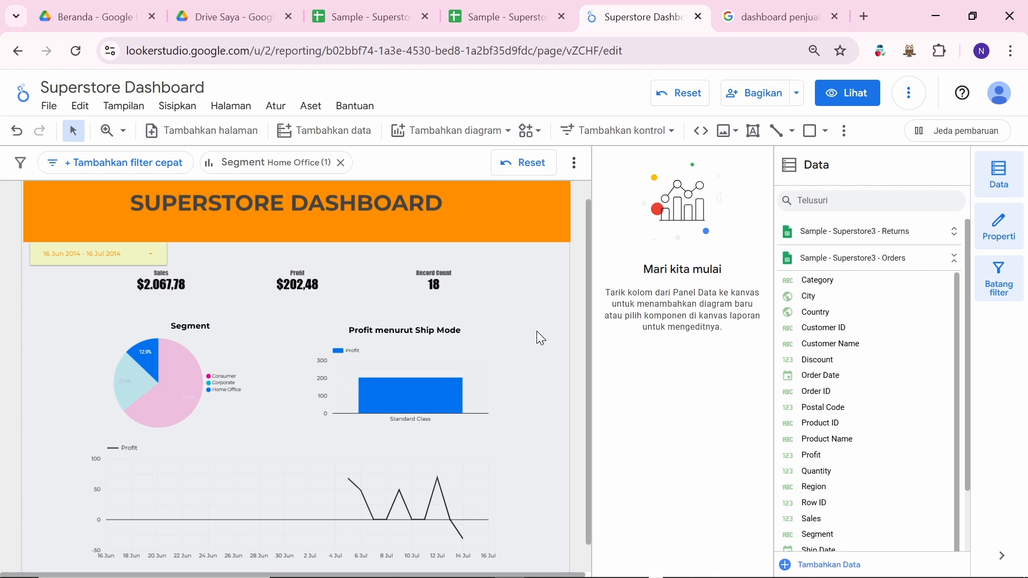
{"action": "scroll", "coordinate": [524, 279], "scroll_direction": "down", "scroll_amount": 1}
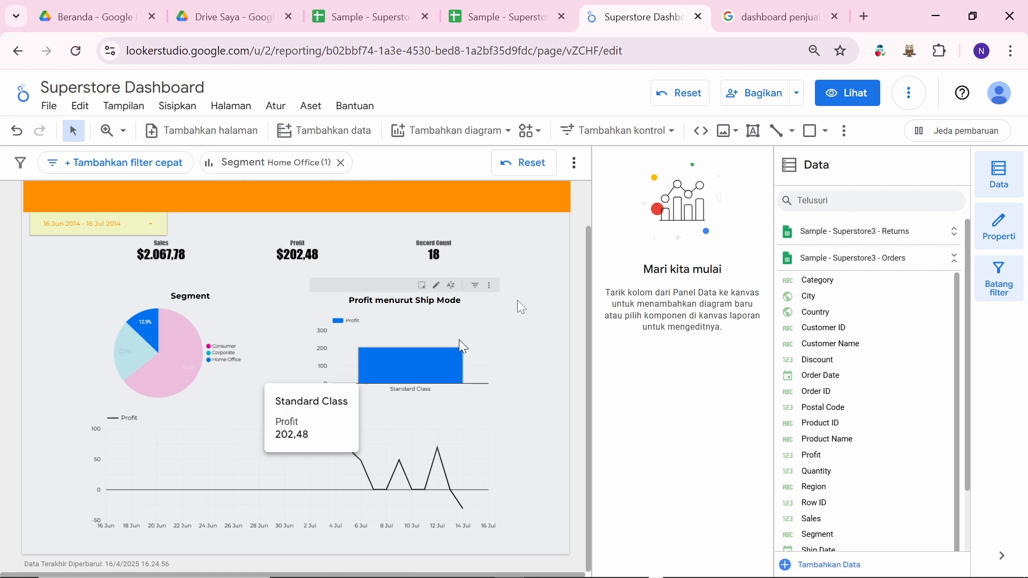
{"action": "scroll", "coordinate": [538, 278], "scroll_direction": "up", "scroll_amount": 2}
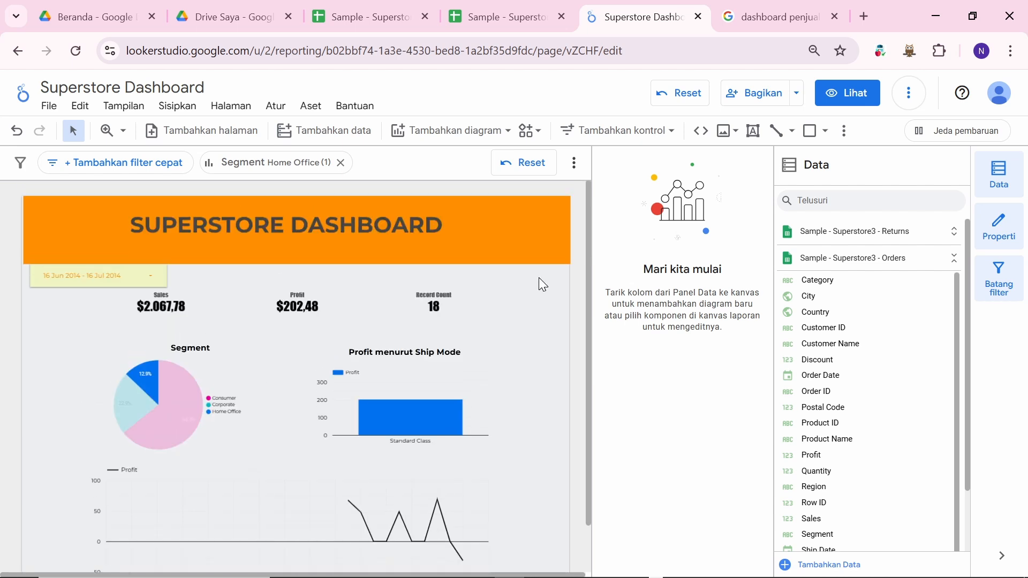
{"action": "scroll", "coordinate": [488, 316], "scroll_direction": "down", "scroll_amount": 2}
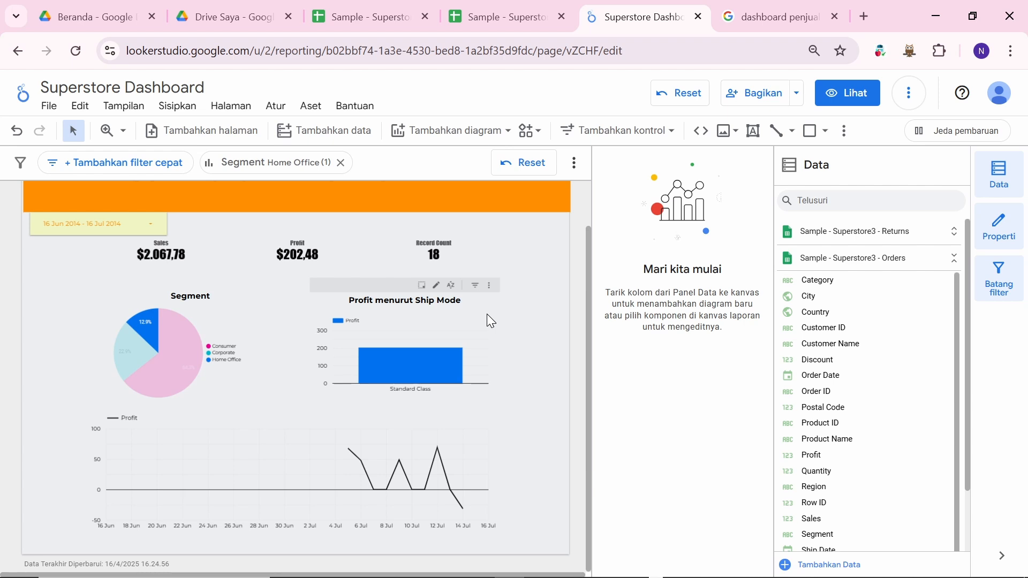
Step: Switch to WhatsApp and open the BI - BD 02 B group chat
{"action": "key", "text": "alt+Tab"}
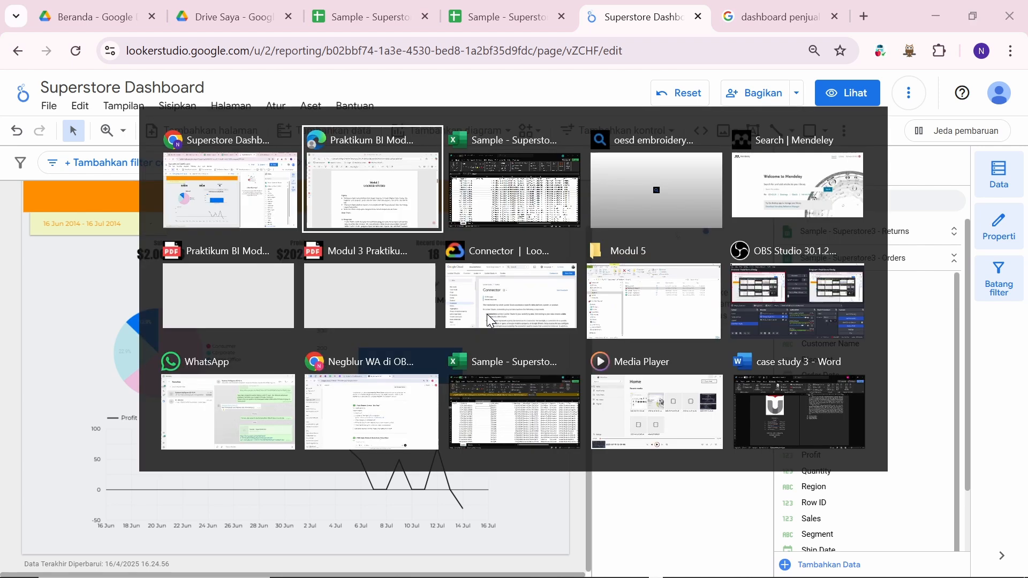
{"action": "key", "text": "alt+Down"}
{"action": "key", "text": "alt+Down"}
{"action": "key", "text": "alt+Left"}
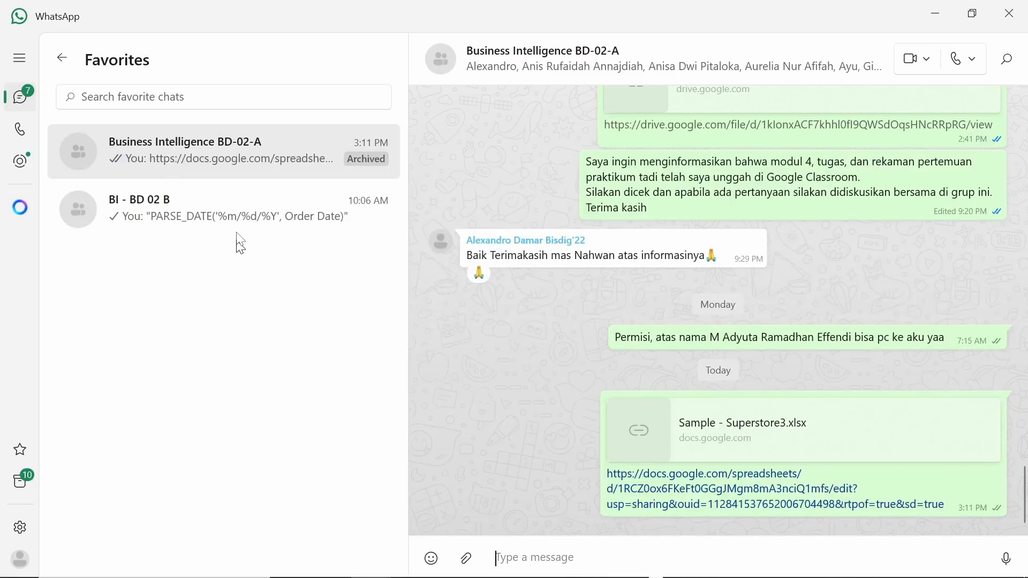
{"action": "left_click", "coordinate": [367, 236]}
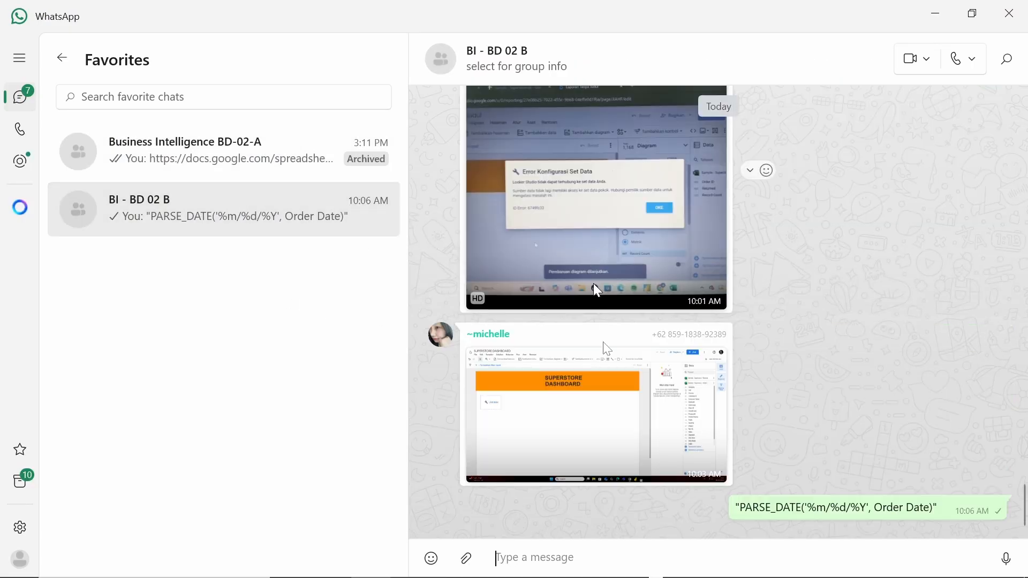
Step: View the shared Error Konfigurasi Set Data screenshot full-size, then return to Chrome
{"action": "left_click", "coordinate": [606, 213]}
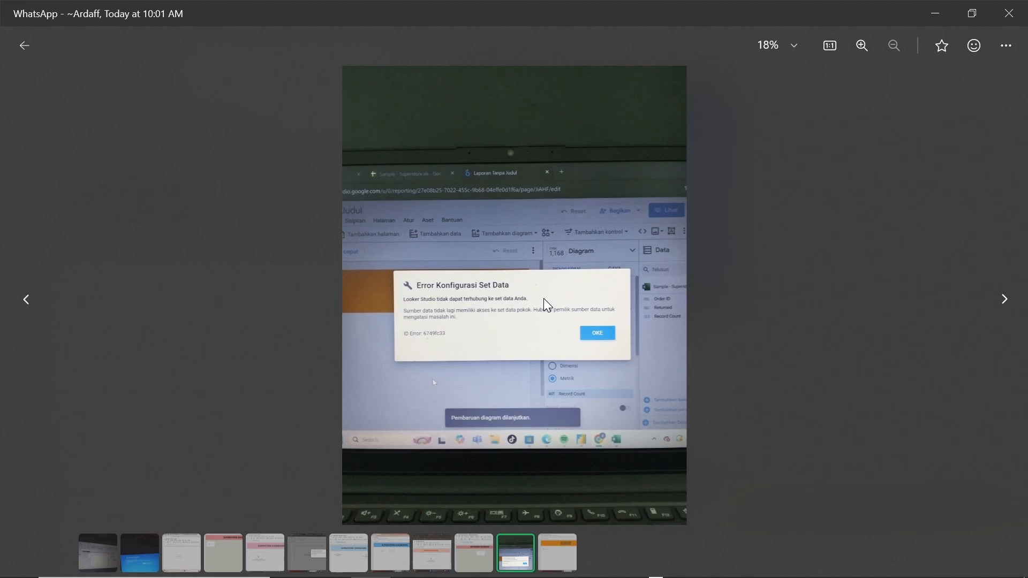
{"action": "key", "text": "Escape"}
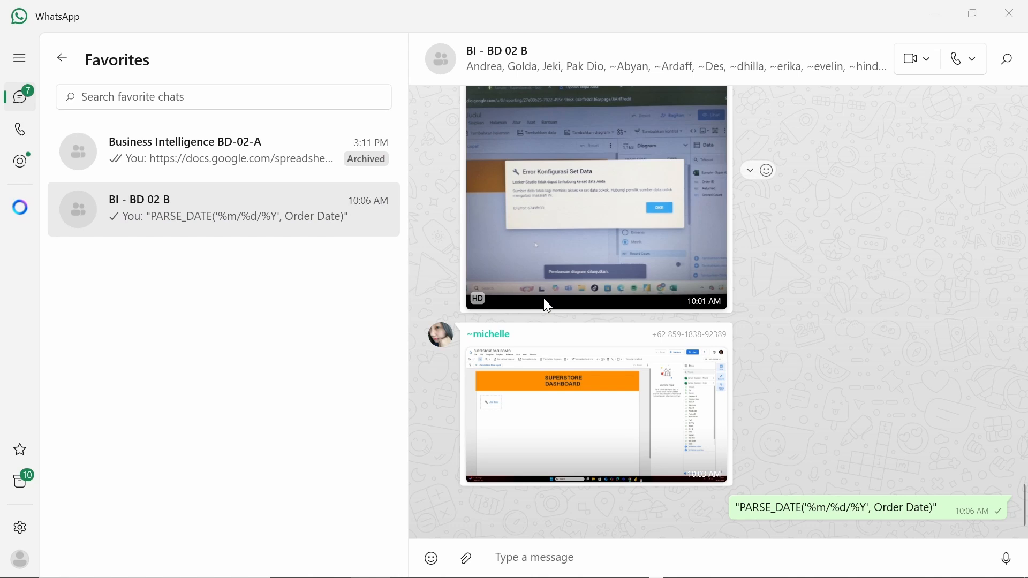
{"action": "key", "text": "alt+Tab"}
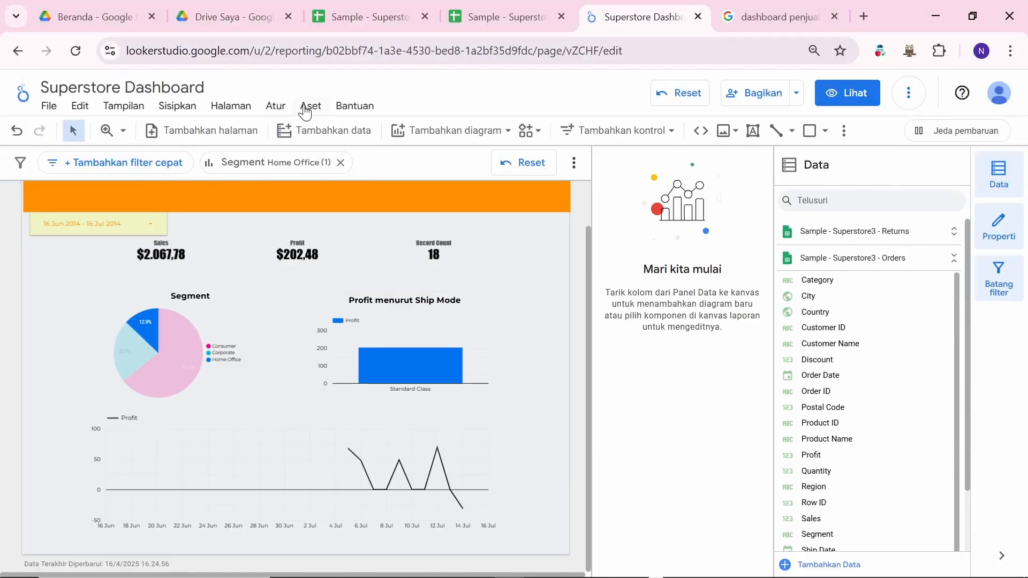
{"action": "left_click", "coordinate": [306, 109]}
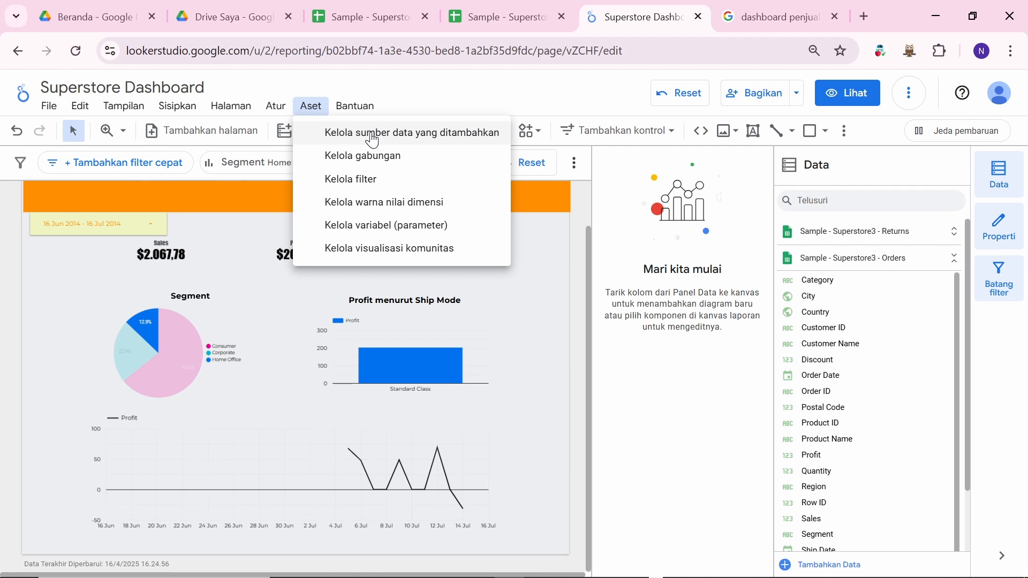
{"action": "left_click", "coordinate": [463, 134]}
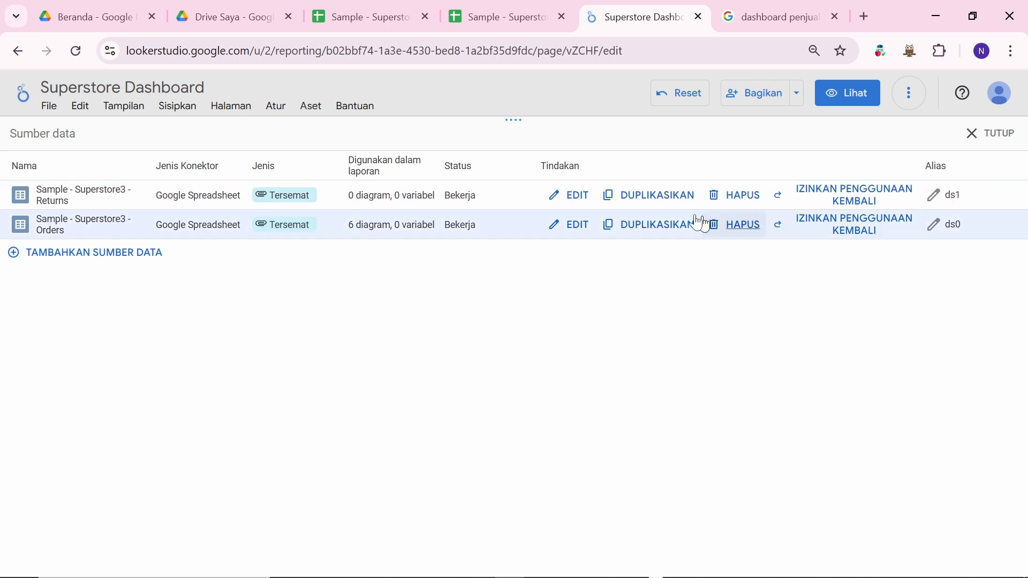
{"action": "left_click", "coordinate": [997, 135]}
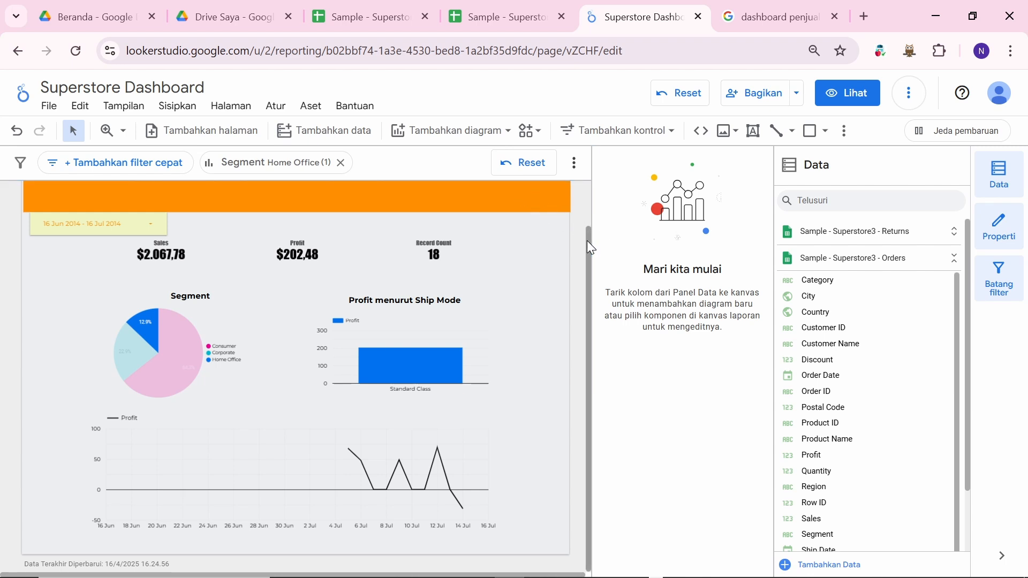
{"action": "left_click_drag", "start_coordinate": [589, 247], "coordinate": [592, 188]}
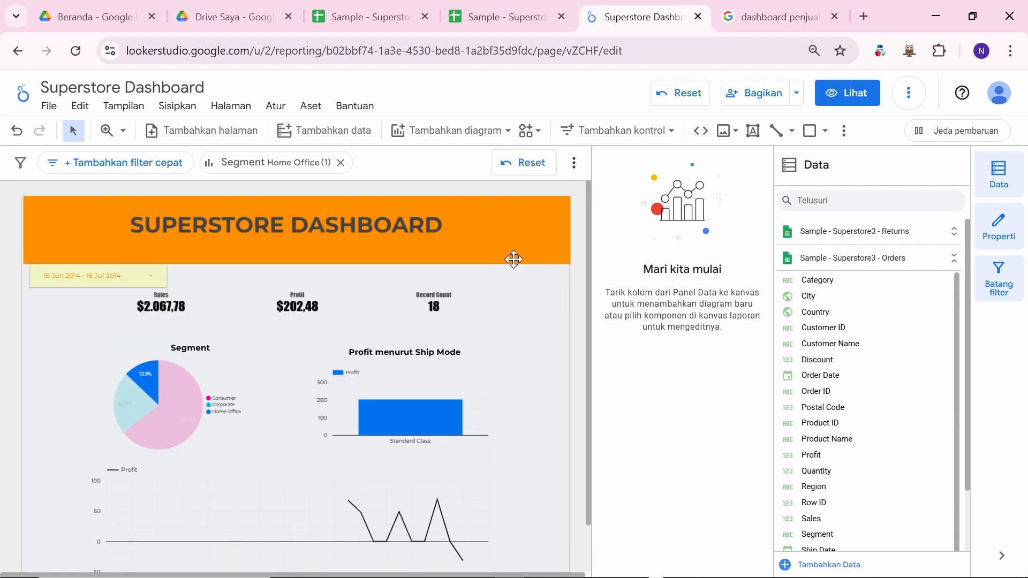
{"action": "key", "text": "alt+Tab"}
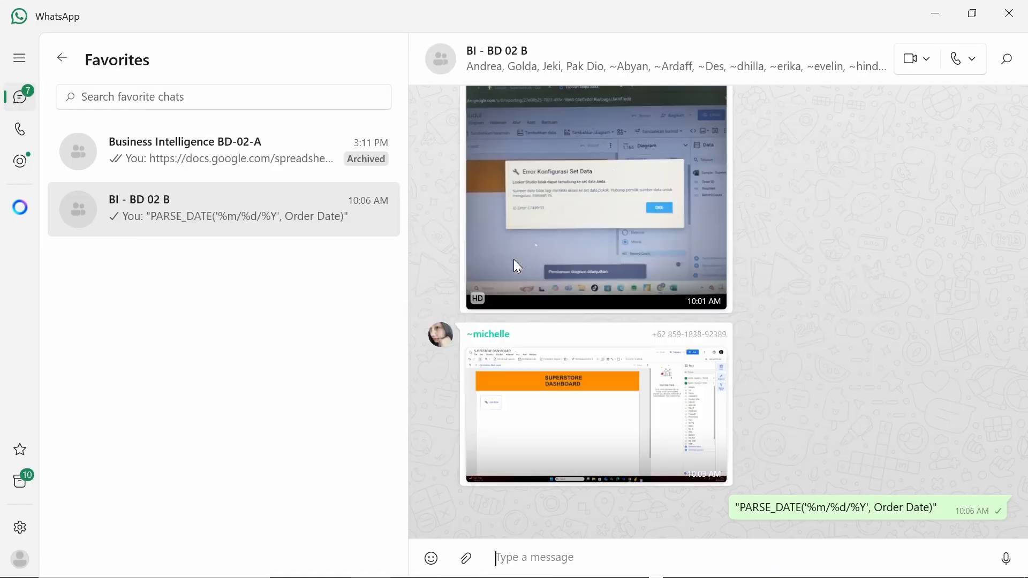
{"action": "left_click", "coordinate": [569, 261]}
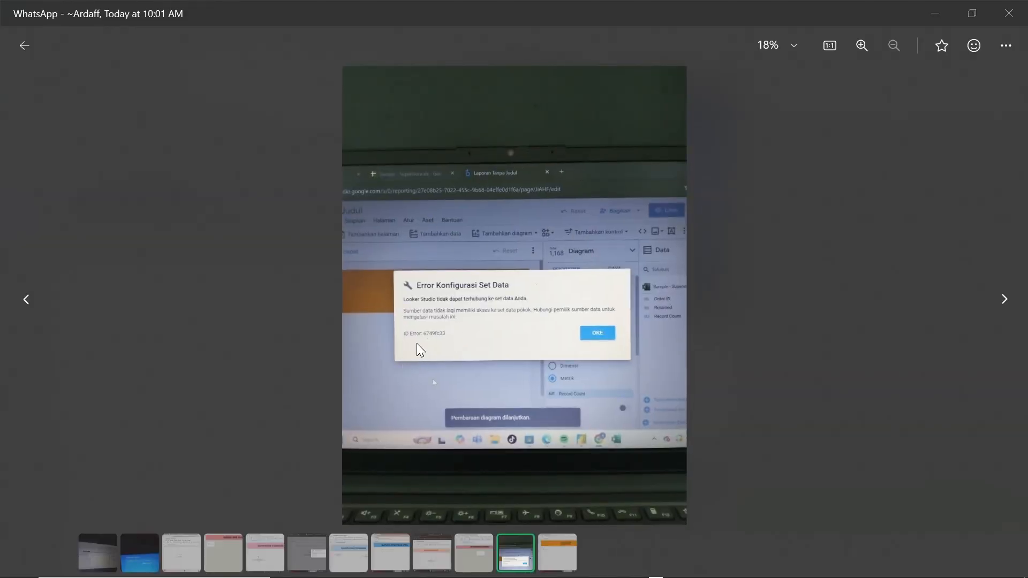
{"action": "key", "text": "alt+Tab"}
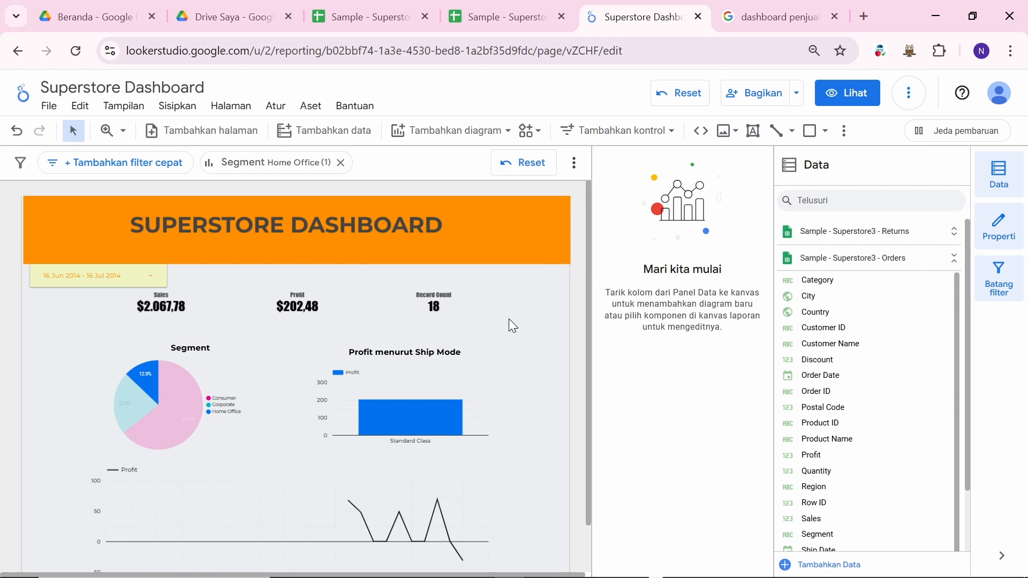
Step: Switch from the Looker Studio dashboard to the OBS Studio window
{"action": "scroll", "coordinate": [511, 324], "scroll_direction": "down", "scroll_amount": 1}
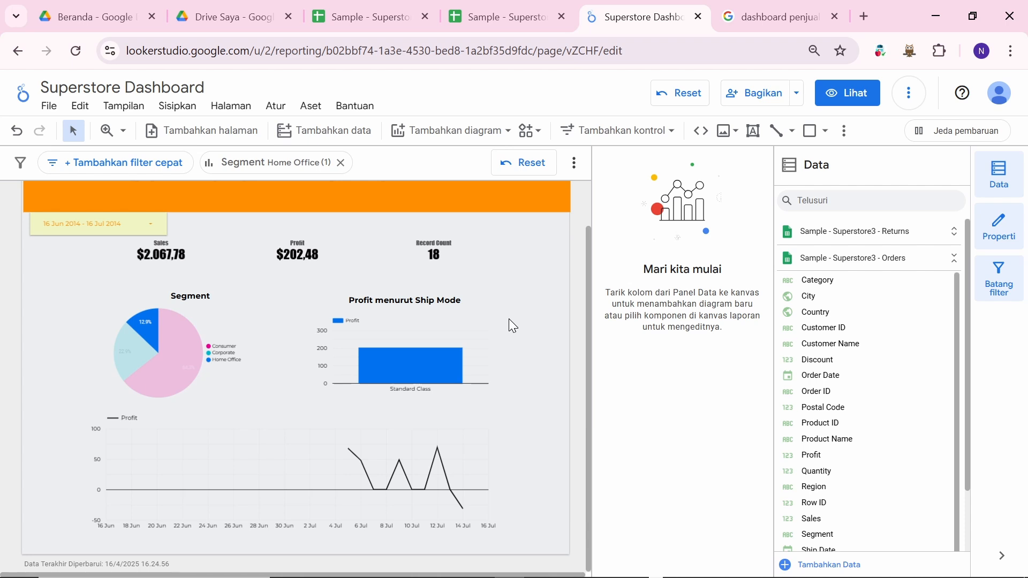
{"action": "key", "text": "alt+Tab"}
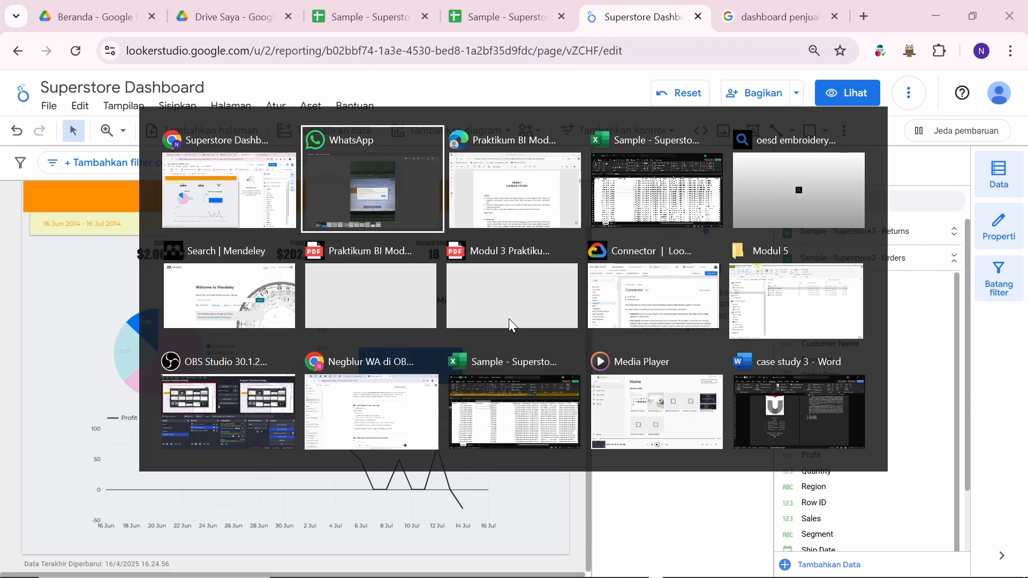
{"action": "key", "text": "Down"}
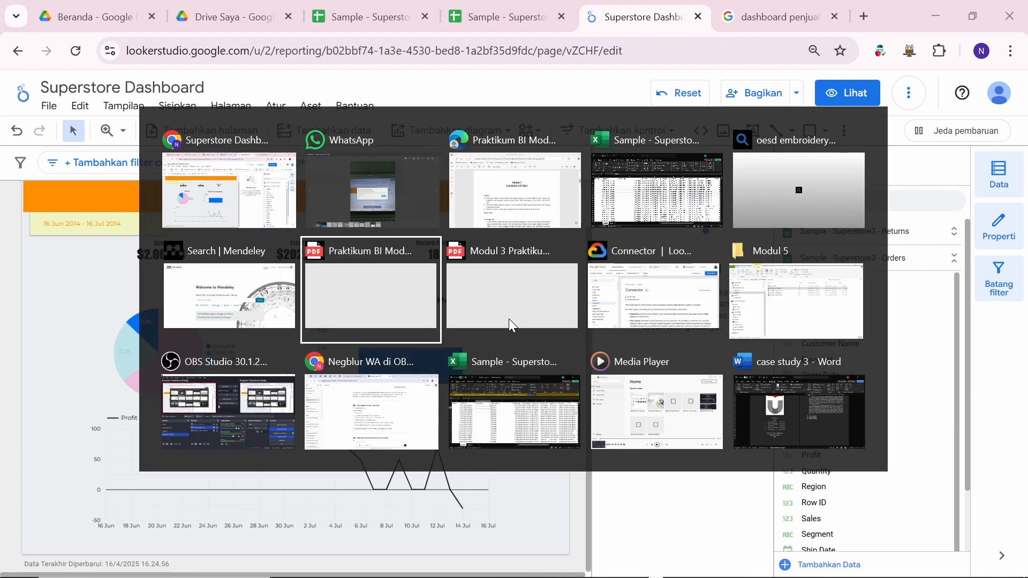
{"action": "key", "text": "Down"}
{"action": "key", "text": "Left"}
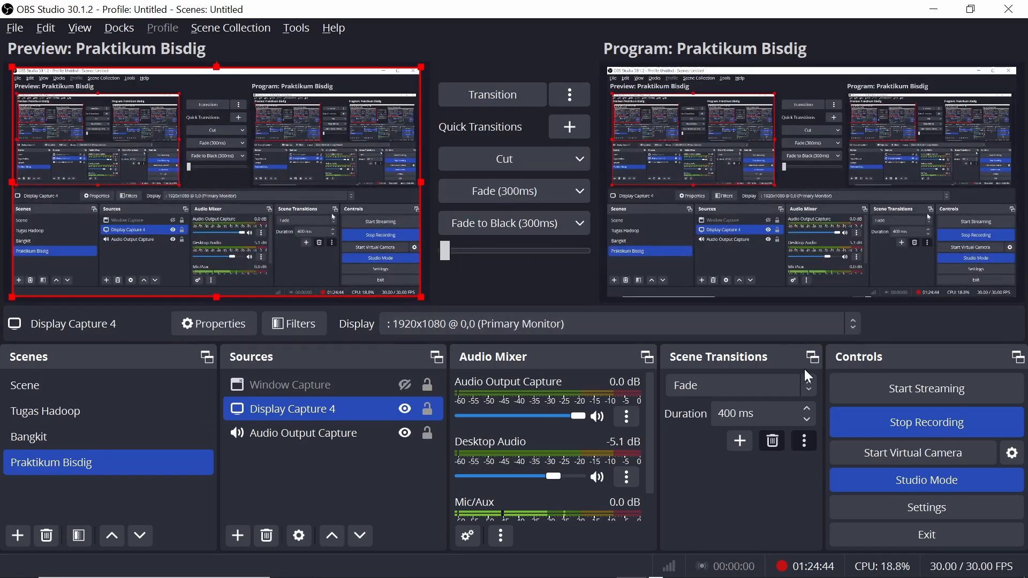
Step: Return from OBS Studio to the Superstore Dashboard browser window
{"action": "key", "text": "alt+Tab"}
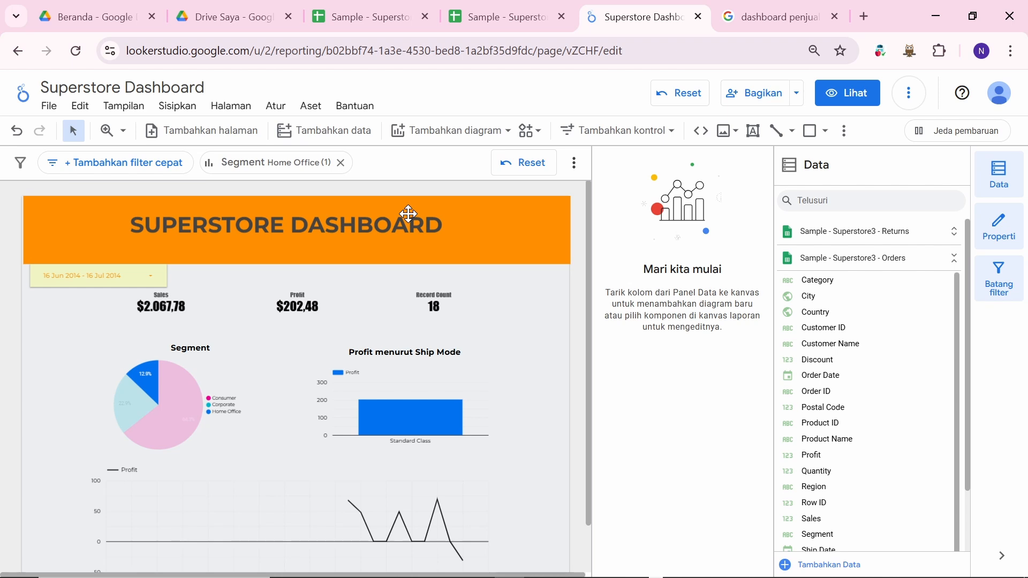
Step: Show the Profit menurut Ship Mode chart's setup: Order Date, Ship Mode, SUM Profit
{"action": "left_click", "coordinate": [409, 374]}
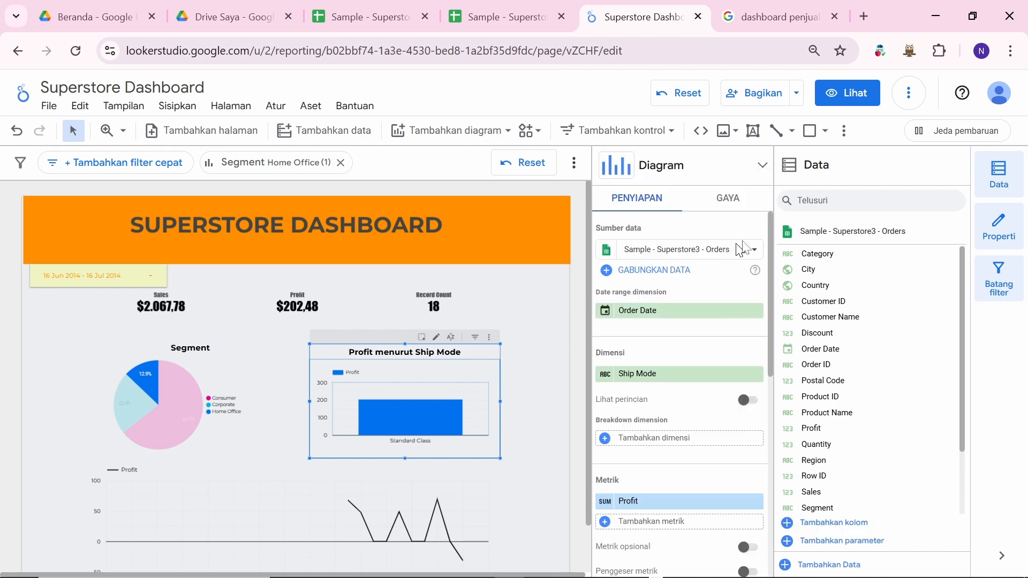
{"action": "left_click", "coordinate": [390, 395]}
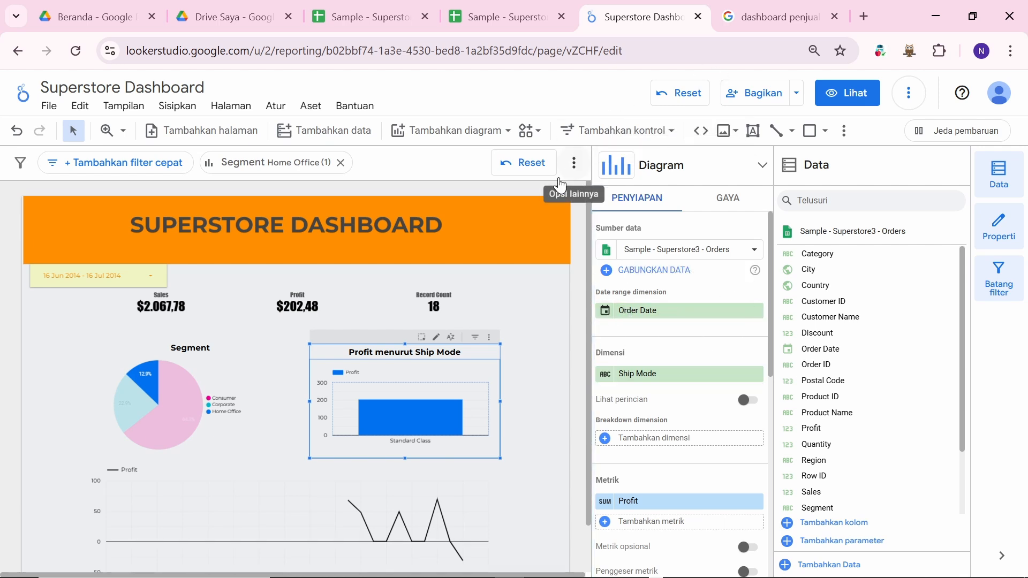
Step: In a new tab, enter github and accept the github.com/session suggestion
{"action": "left_click", "coordinate": [867, 7]}
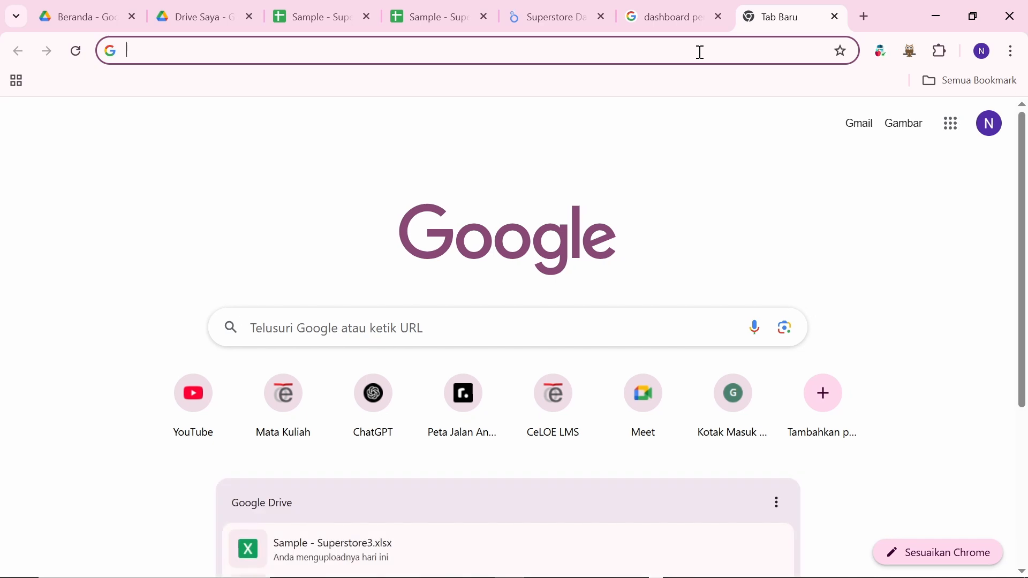
{"action": "mouse_move", "coordinate": [557, 25]}
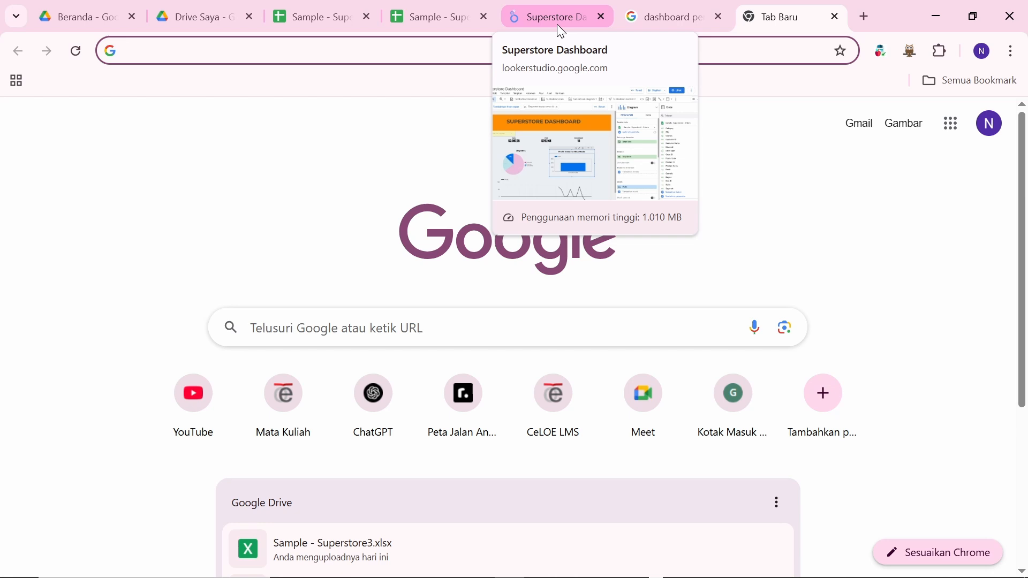
{"action": "type", "text": "github"}
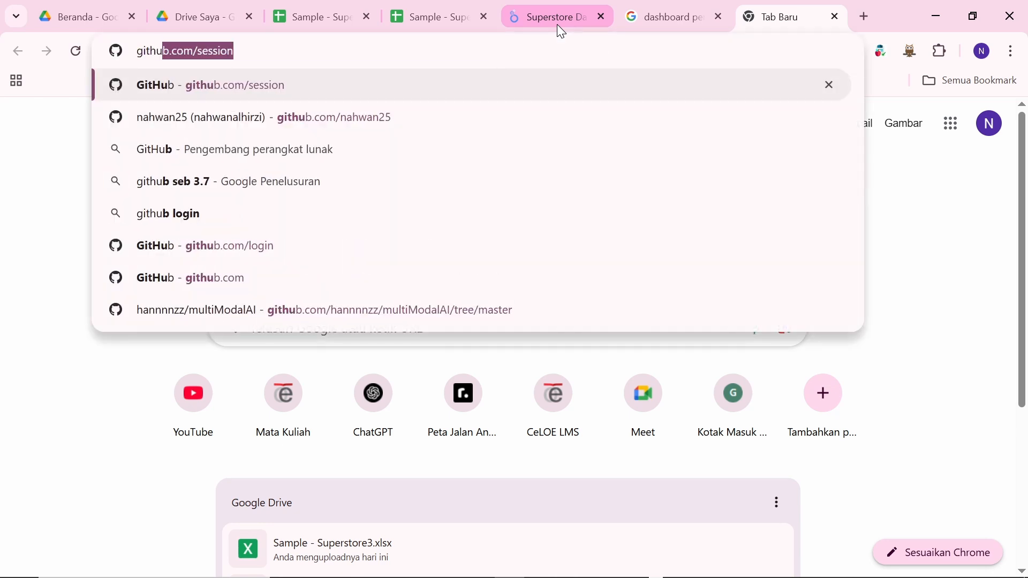
{"action": "key", "text": "Right"}
Step: Load GitHub's Home dashboard listing Machine-Learning, Data_Analysis and Forecasting repositories
{"action": "key", "text": "Return"}
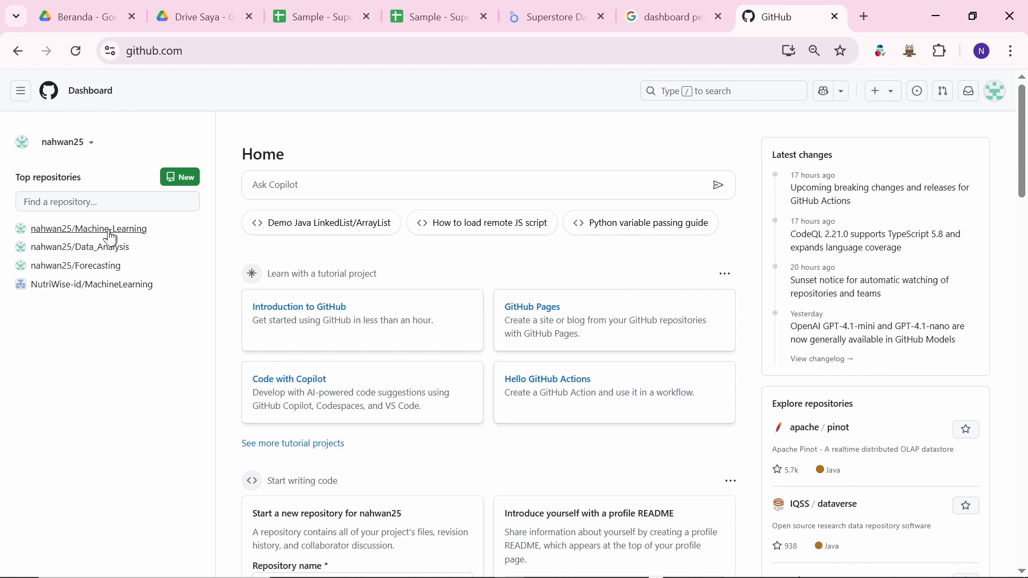
Step: Open Machine-Learning/Customersegmentation2/Revenue-Based_Customer_Segmentation.ipynb and scroll to its customer-distribution pie chart
{"action": "mouse_move", "coordinate": [109, 239]}
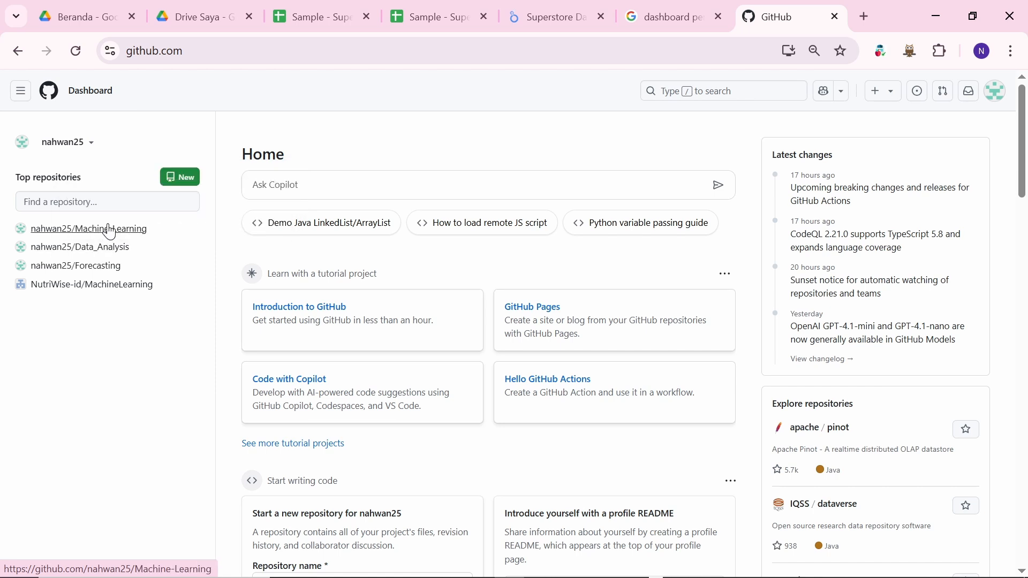
{"action": "left_click", "coordinate": [110, 231]}
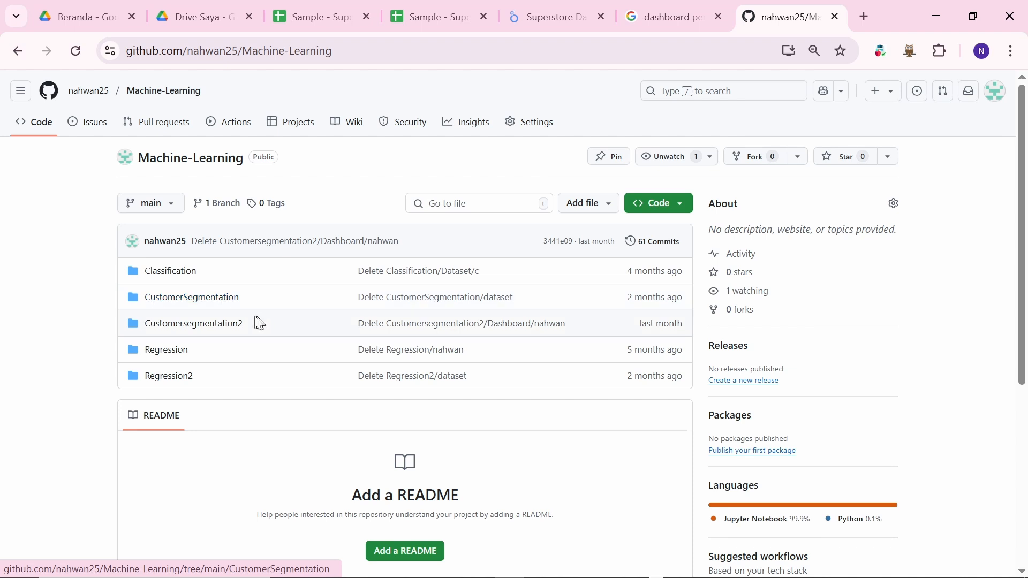
{"action": "left_click", "coordinate": [207, 329]}
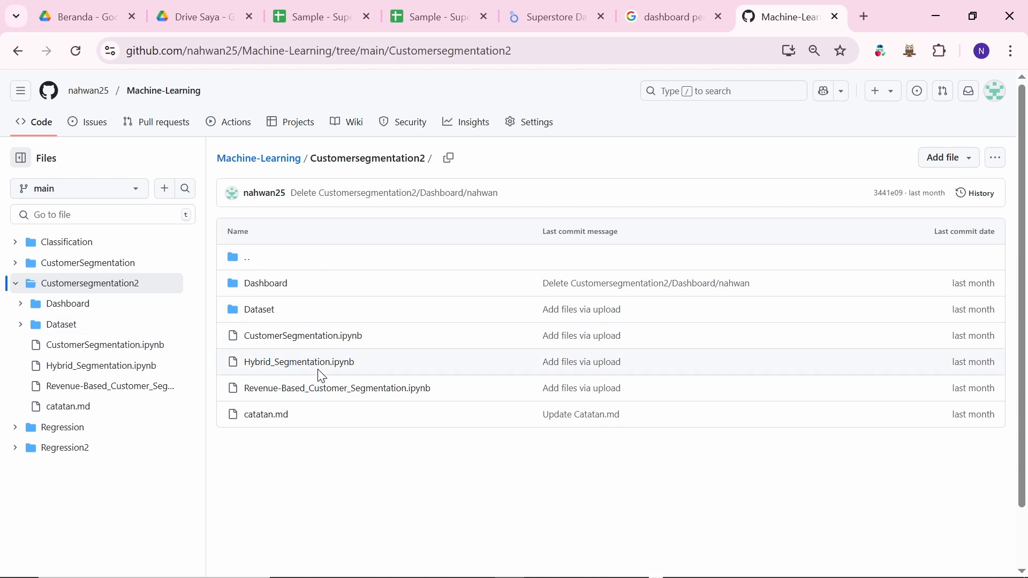
{"action": "left_click", "coordinate": [315, 396]}
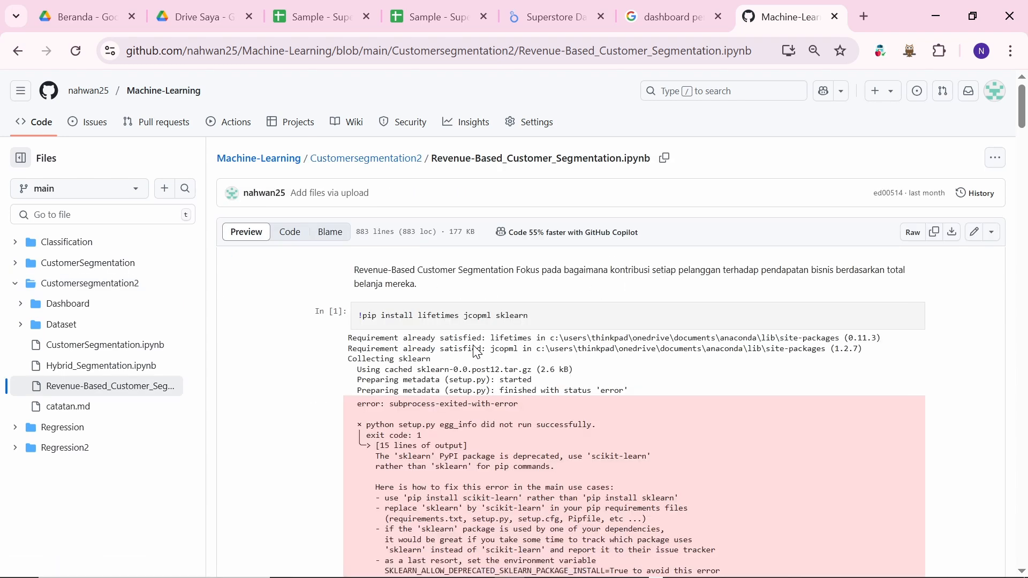
{"action": "scroll", "coordinate": [473, 345], "scroll_direction": "down", "scroll_amount": 5}
{"action": "scroll", "coordinate": [474, 345], "scroll_direction": "down", "scroll_amount": 15}
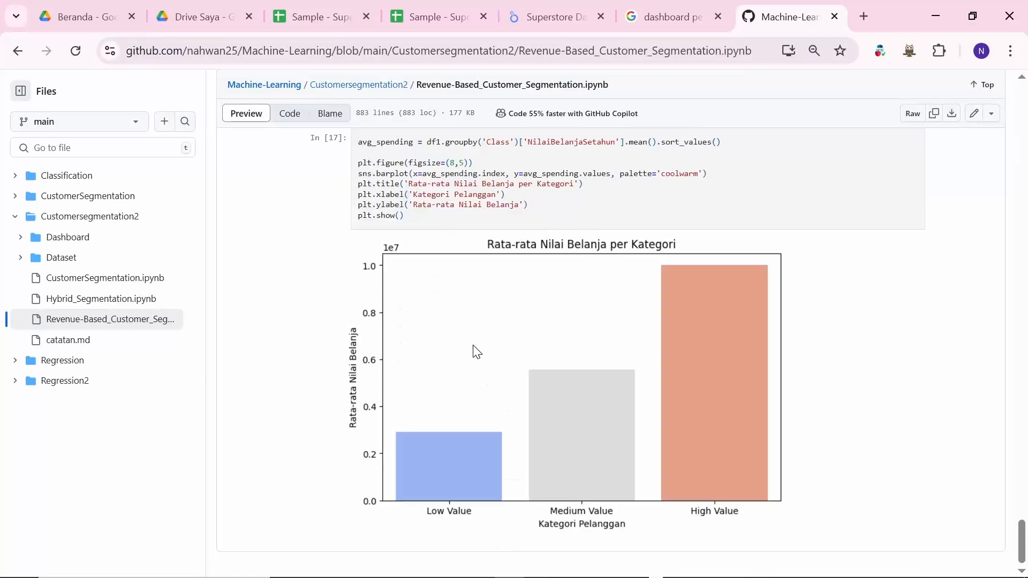
{"action": "scroll", "coordinate": [472, 343], "scroll_direction": "up", "scroll_amount": 2}
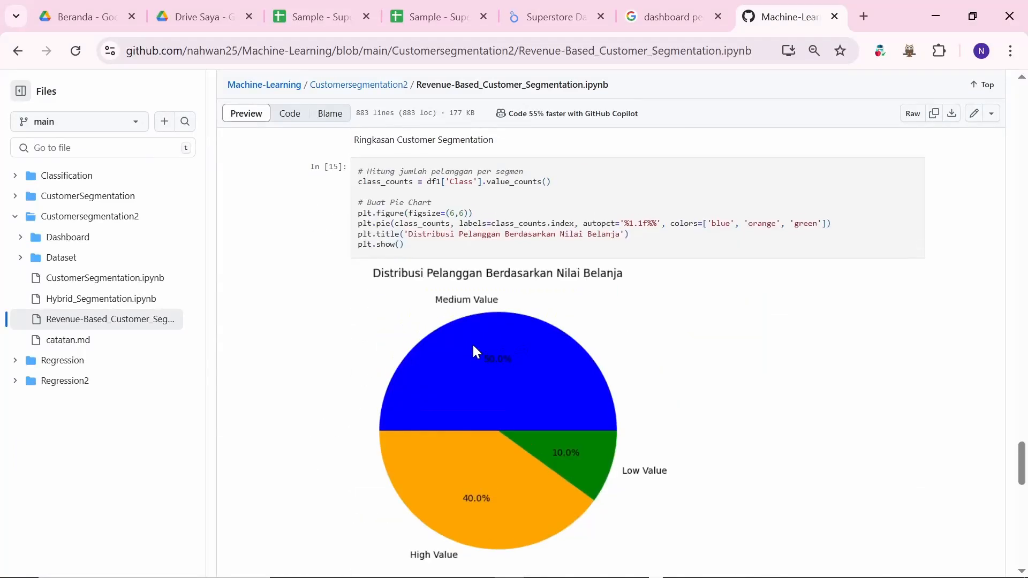
Step: Open Hybrid_Segmentation.ipynb and scroll through its outputs, including the df.head() table
{"action": "left_click", "coordinate": [133, 304]}
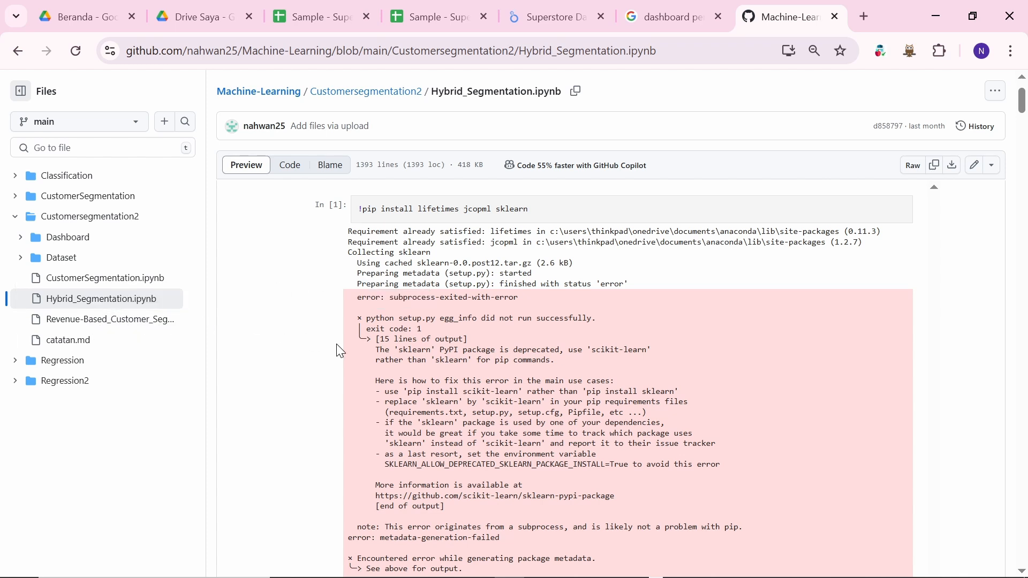
{"action": "scroll", "coordinate": [339, 350], "scroll_direction": "down", "scroll_amount": 8}
{"action": "scroll", "coordinate": [339, 350], "scroll_direction": "down", "scroll_amount": 10}
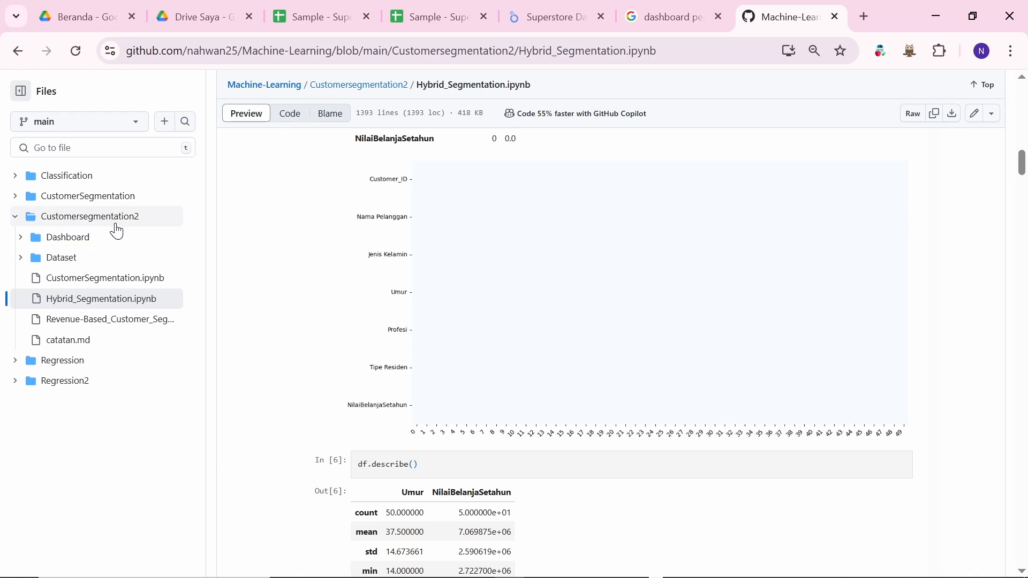
{"action": "scroll", "coordinate": [417, 306], "scroll_direction": "down", "scroll_amount": 20}
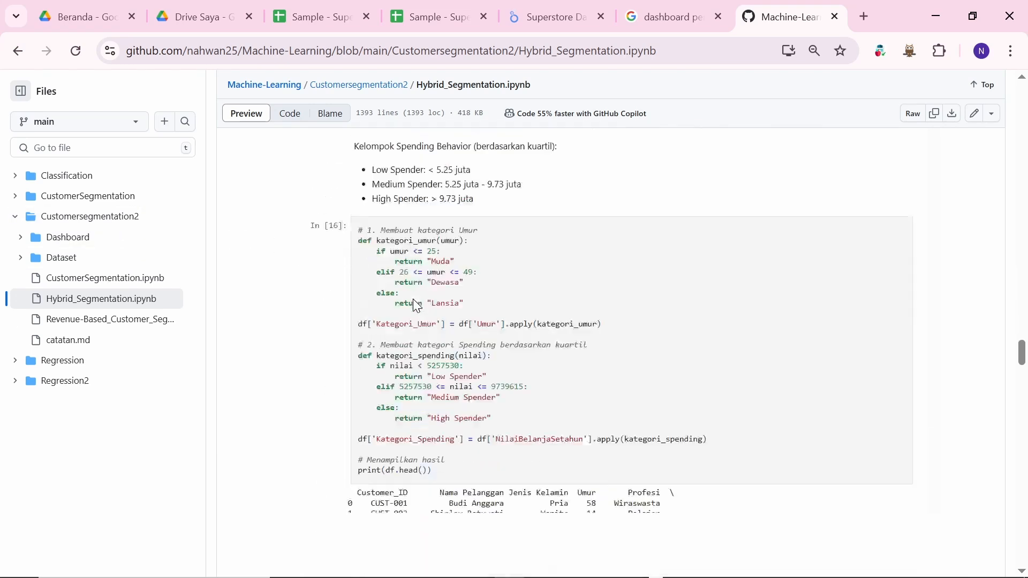
{"action": "scroll", "coordinate": [417, 307], "scroll_direction": "down", "scroll_amount": 15}
{"action": "scroll", "coordinate": [423, 303], "scroll_direction": "up", "scroll_amount": 3}
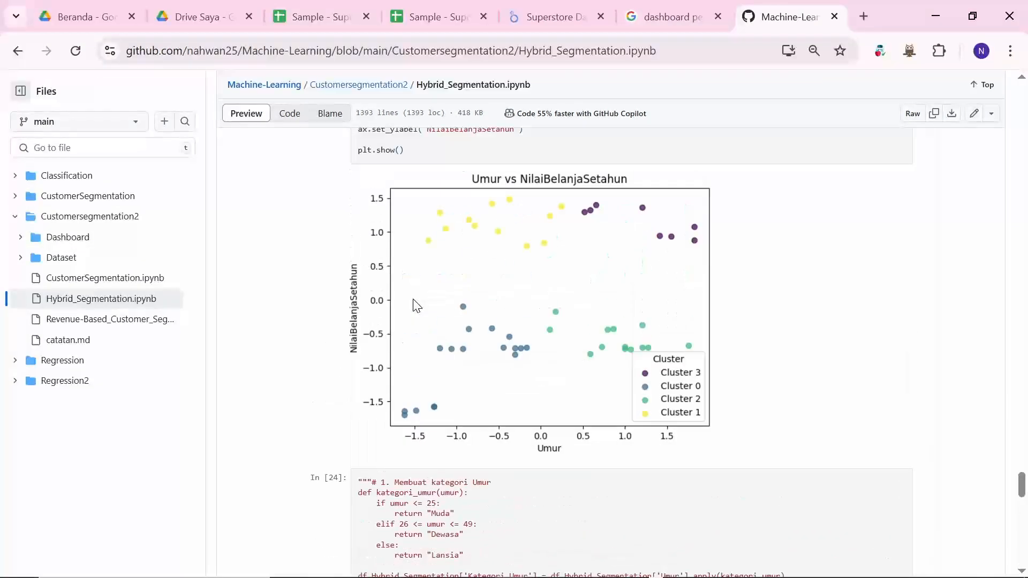
{"action": "scroll", "coordinate": [486, 292], "scroll_direction": "up", "scroll_amount": 20}
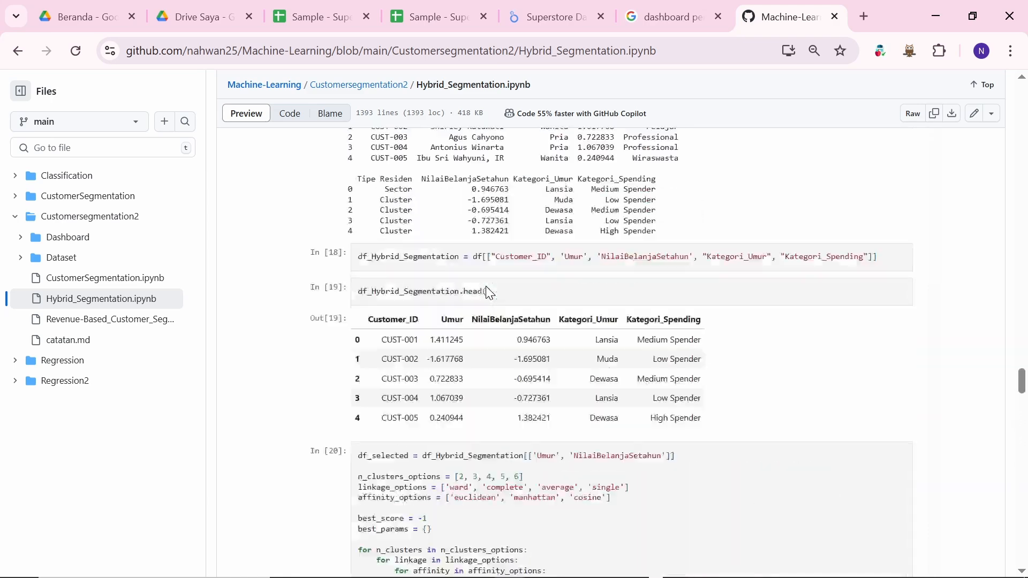
{"action": "scroll", "coordinate": [486, 287], "scroll_direction": "up", "scroll_amount": 20}
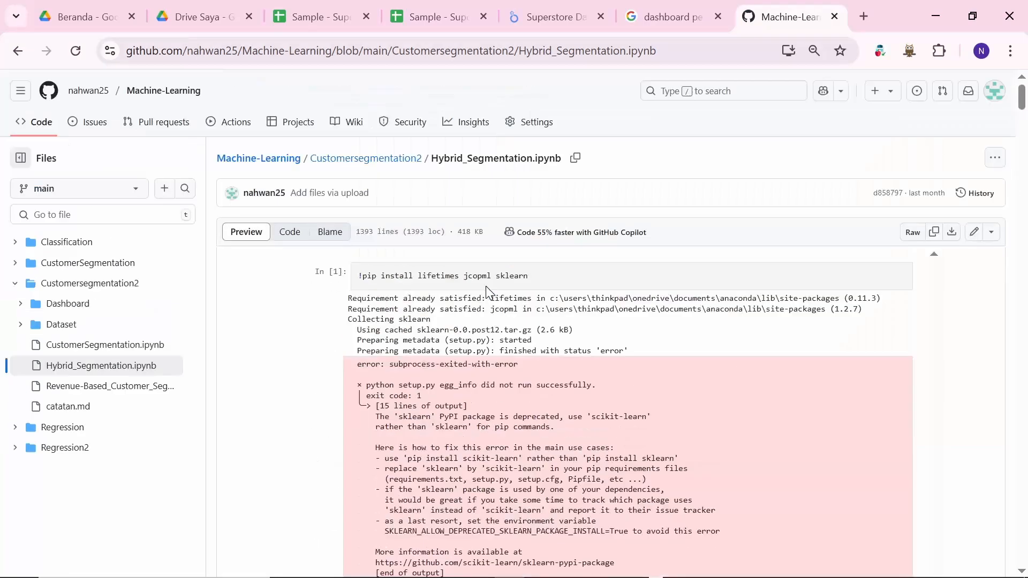
{"action": "scroll", "coordinate": [486, 287], "scroll_direction": "down", "scroll_amount": 5}
{"action": "scroll", "coordinate": [488, 291], "scroll_direction": "down", "scroll_amount": 2}
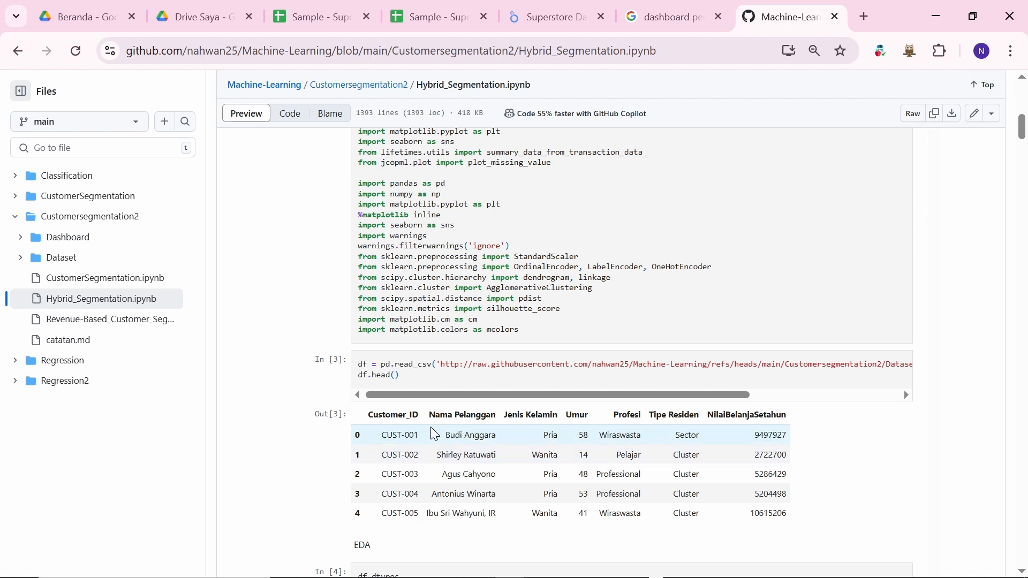
{"action": "scroll", "coordinate": [436, 442], "scroll_direction": "down", "scroll_amount": 15}
{"action": "scroll", "coordinate": [435, 434], "scroll_direction": "up", "scroll_amount": 12}
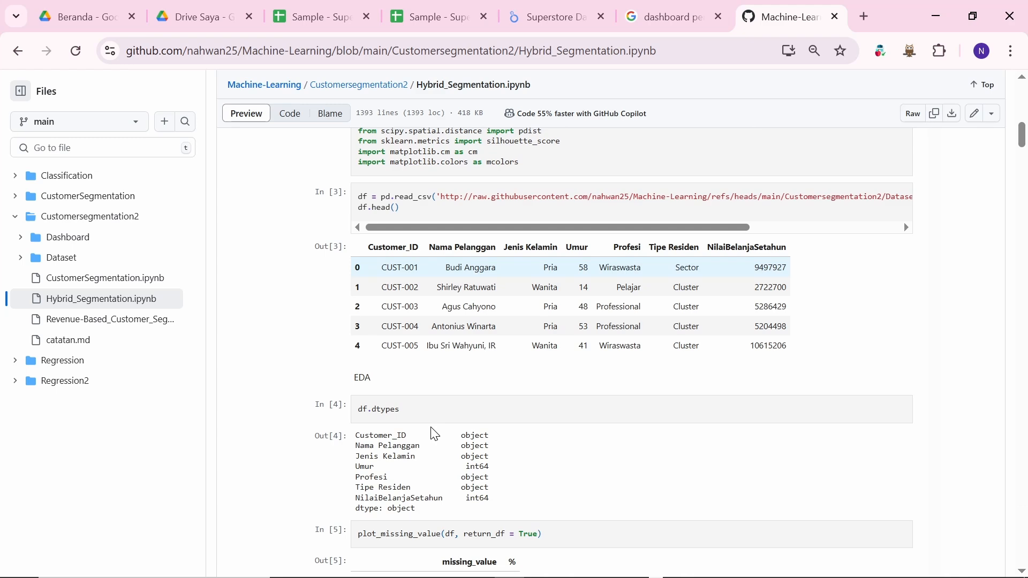
{"action": "scroll", "coordinate": [435, 435], "scroll_direction": "down", "scroll_amount": 20}
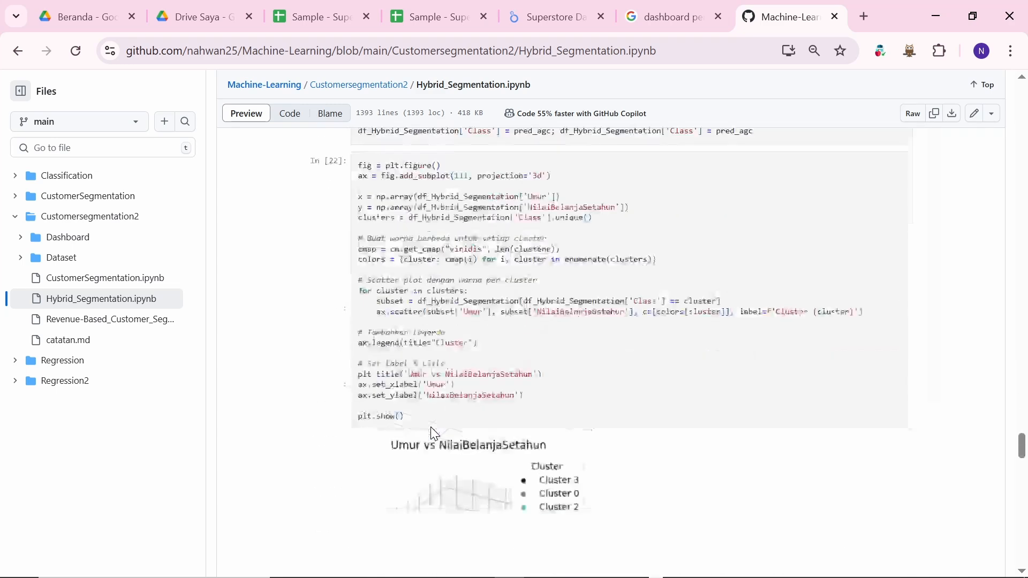
{"action": "scroll", "coordinate": [435, 433], "scroll_direction": "down", "scroll_amount": 10}
{"action": "scroll", "coordinate": [434, 433], "scroll_direction": "up", "scroll_amount": 5}
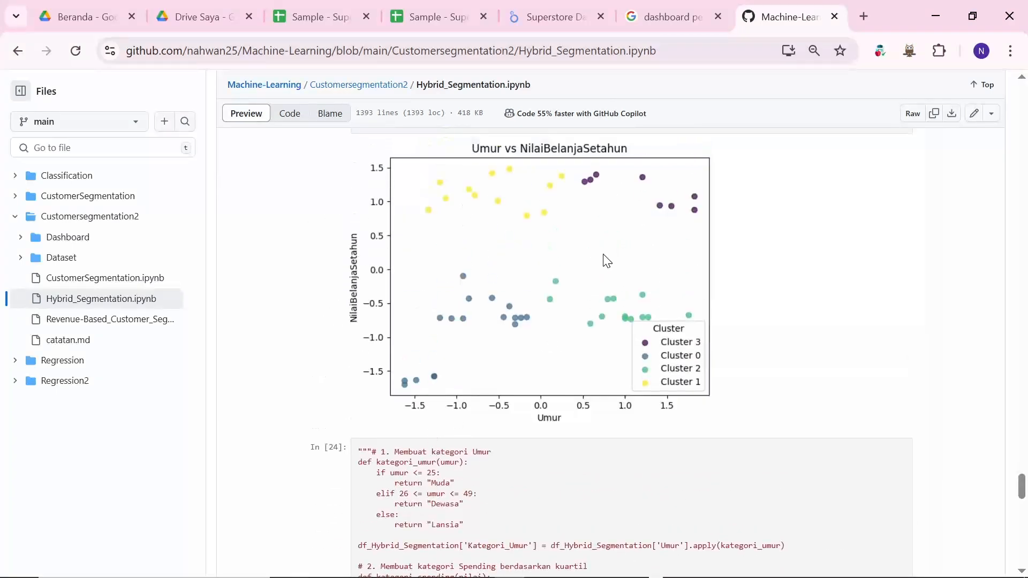
{"action": "scroll", "coordinate": [513, 378], "scroll_direction": "up", "scroll_amount": 7}
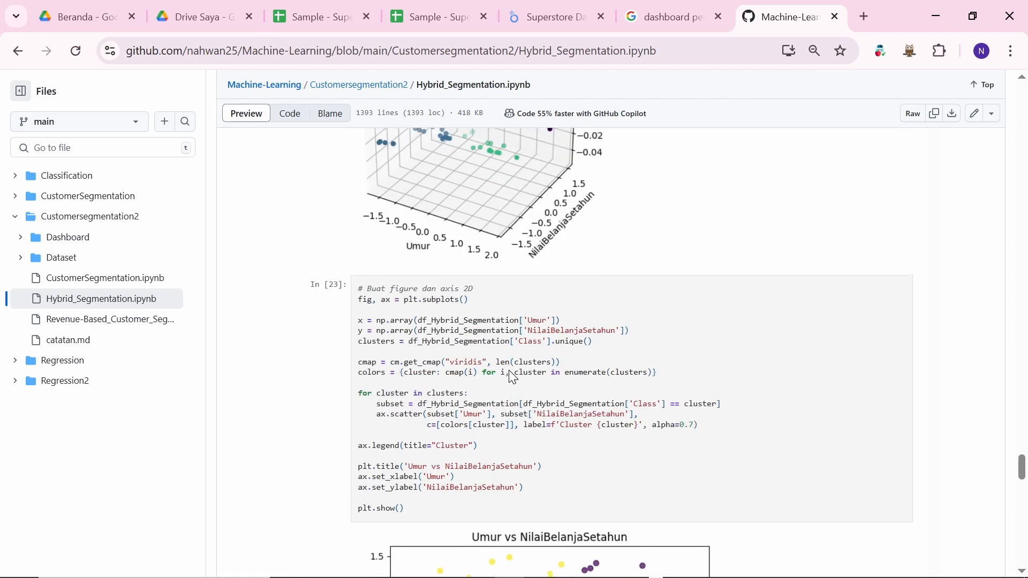
{"action": "scroll", "coordinate": [513, 377], "scroll_direction": "up", "scroll_amount": 4}
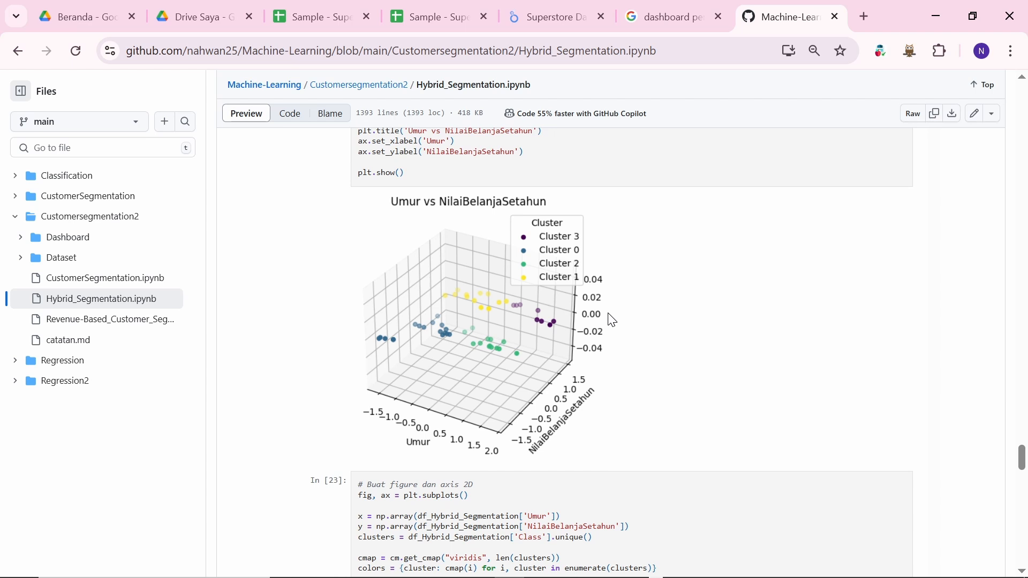
{"action": "scroll", "coordinate": [613, 320], "scroll_direction": "up", "scroll_amount": 1}
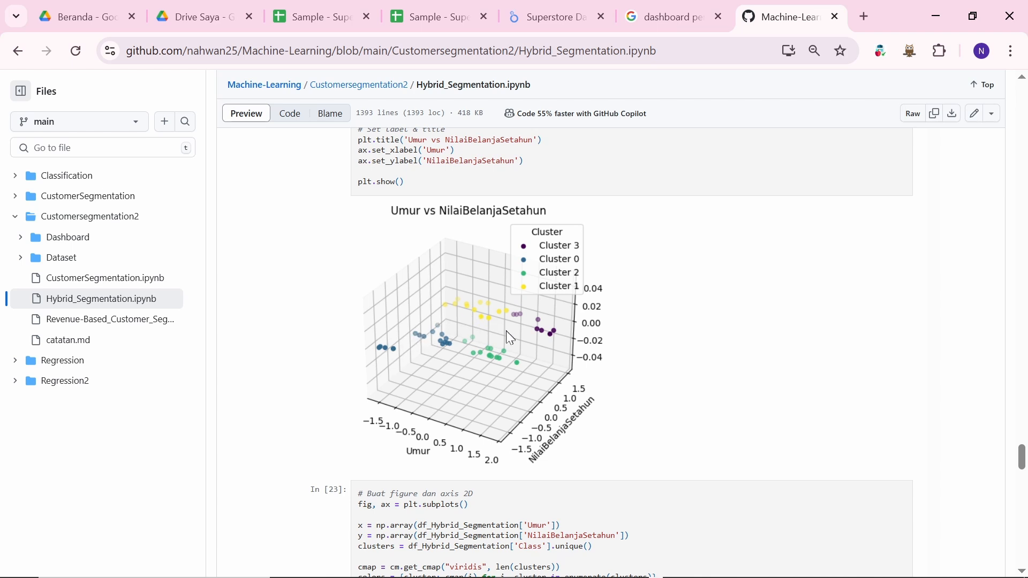
{"action": "scroll", "coordinate": [460, 303], "scroll_direction": "up", "scroll_amount": 1}
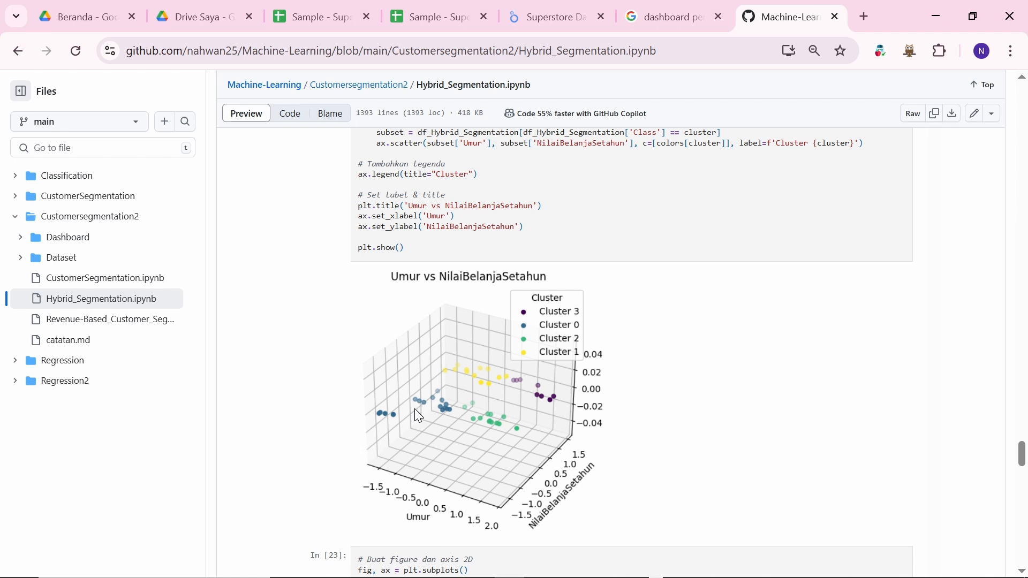
{"action": "scroll", "coordinate": [482, 449], "scroll_direction": "down", "scroll_amount": 20}
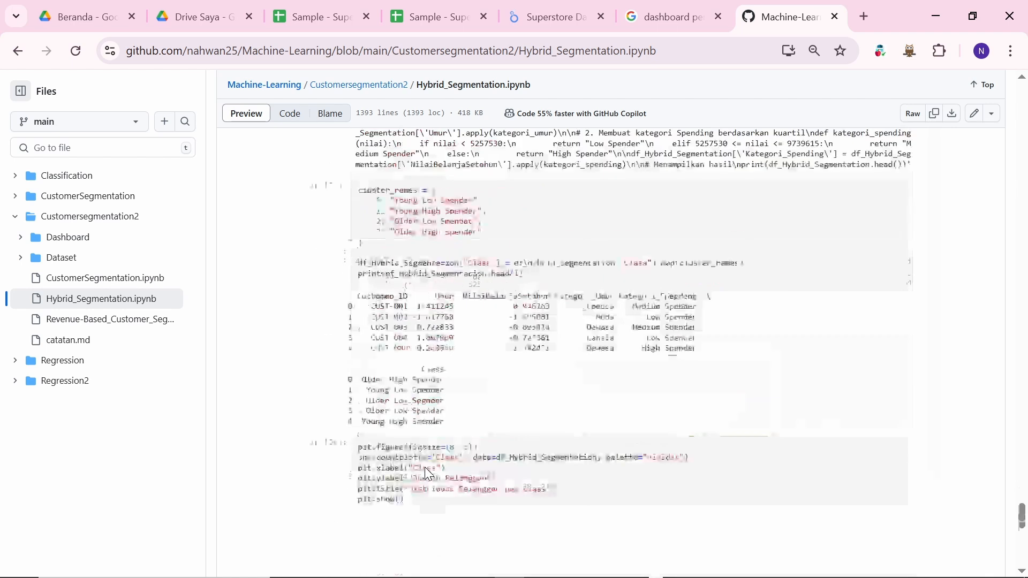
{"action": "scroll", "coordinate": [458, 332], "scroll_direction": "up", "scroll_amount": 1}
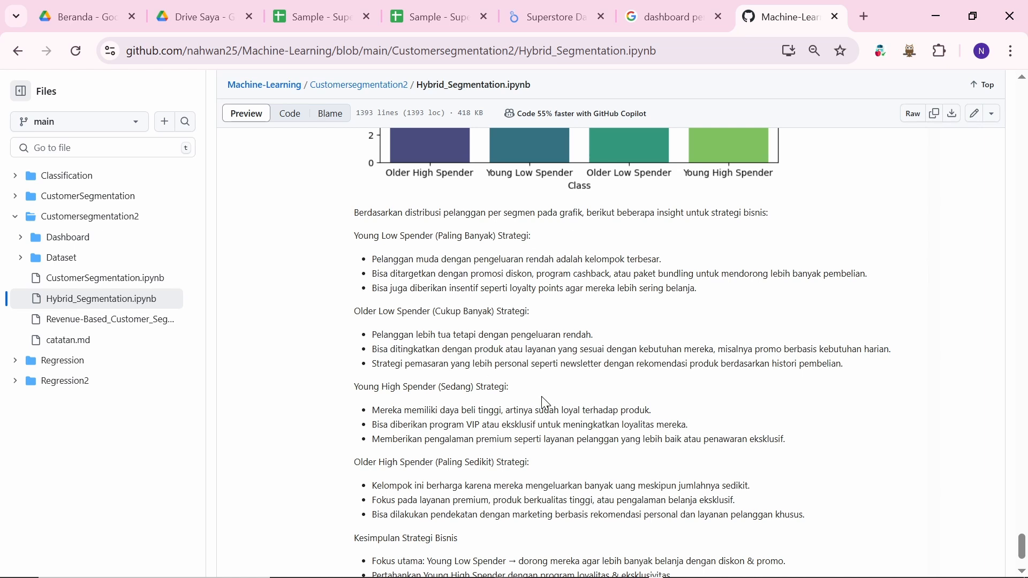
{"action": "scroll", "coordinate": [545, 402], "scroll_direction": "up", "scroll_amount": 10}
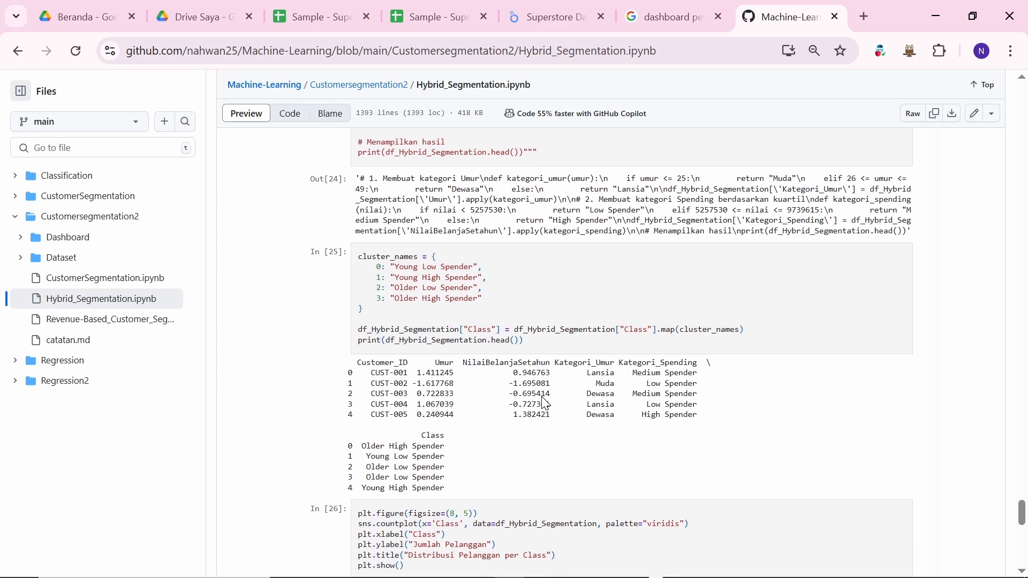
{"action": "scroll", "coordinate": [545, 402], "scroll_direction": "up", "scroll_amount": 20}
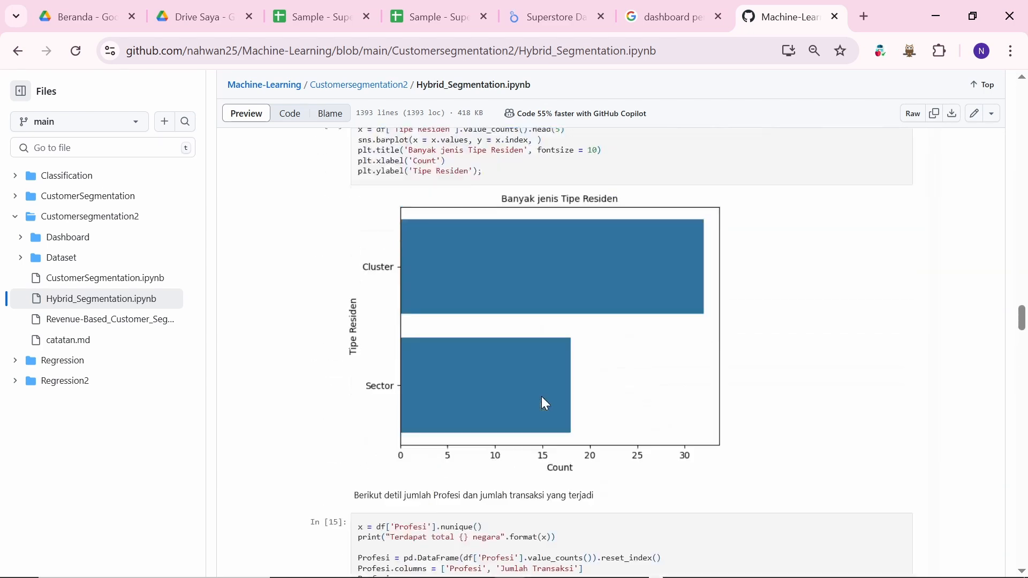
{"action": "scroll", "coordinate": [550, 299], "scroll_direction": "up", "scroll_amount": 20}
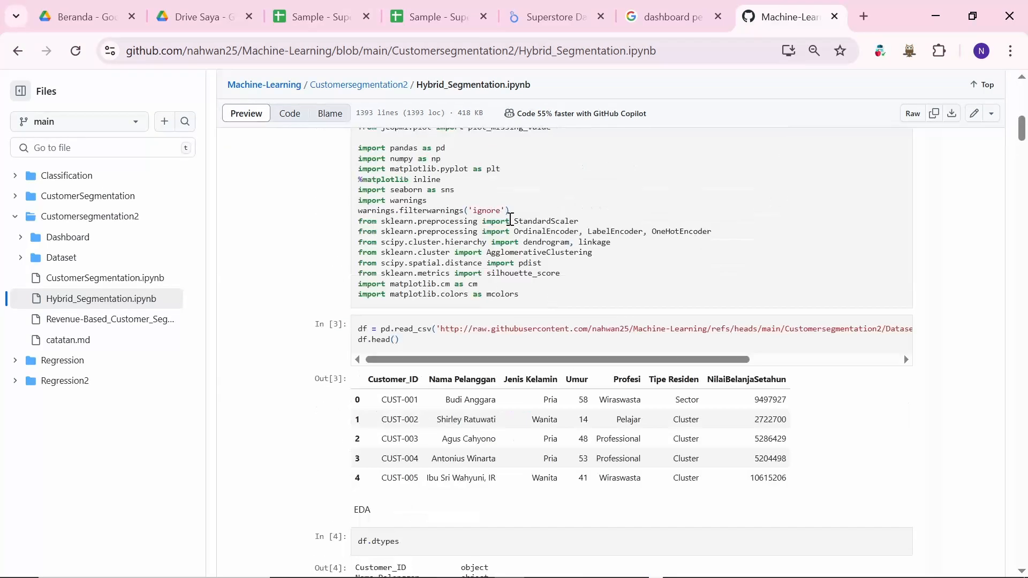
{"action": "scroll", "coordinate": [609, 402], "scroll_direction": "down", "scroll_amount": 7}
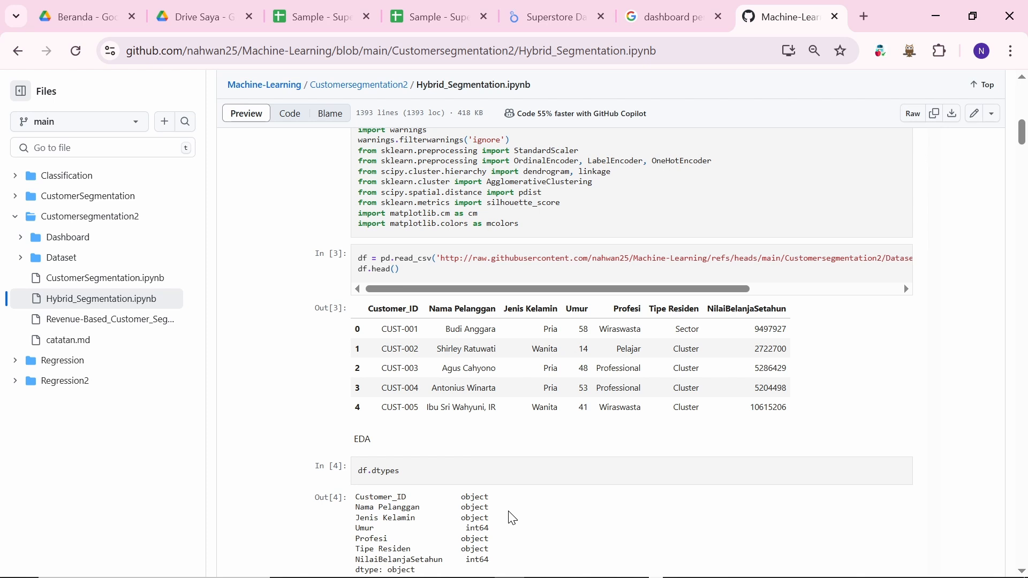
Step: Launch Power BI Desktop from the Start search by typing 'powe'
{"action": "key", "text": "super"}
{"action": "type", "text": "powe"}
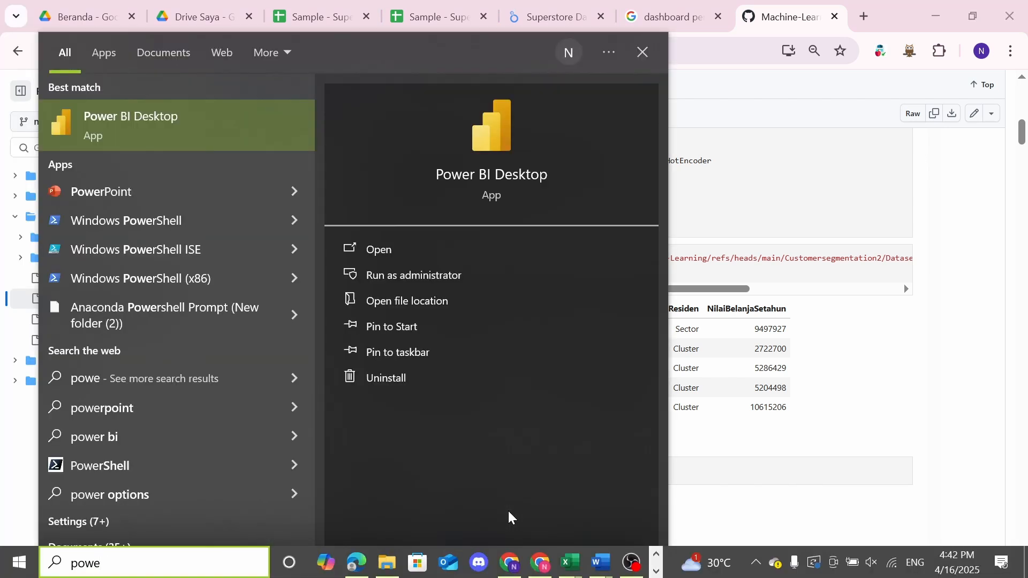
{"action": "key", "text": "Return"}
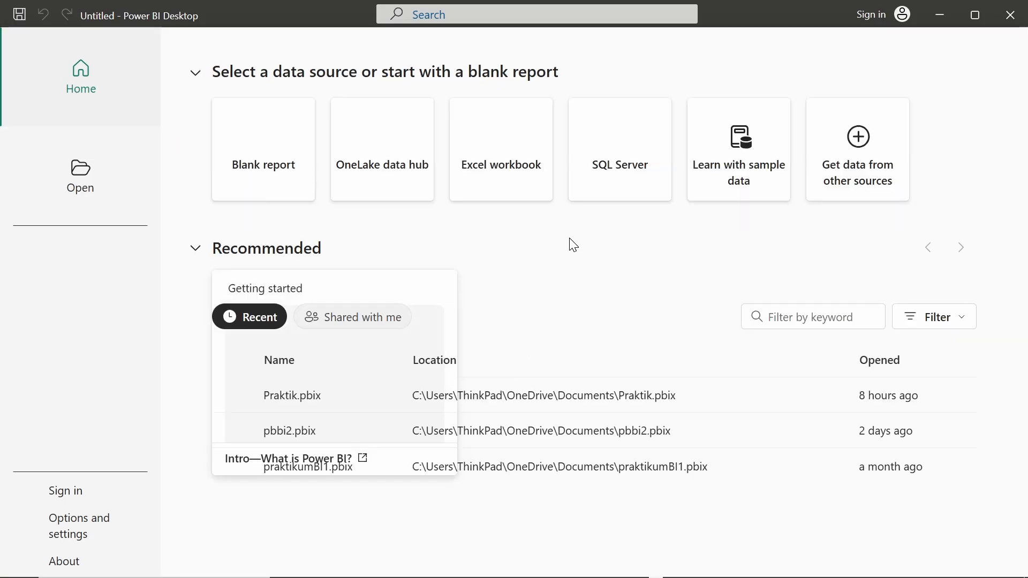
{"action": "scroll", "coordinate": [422, 384], "scroll_direction": "down", "scroll_amount": 2}
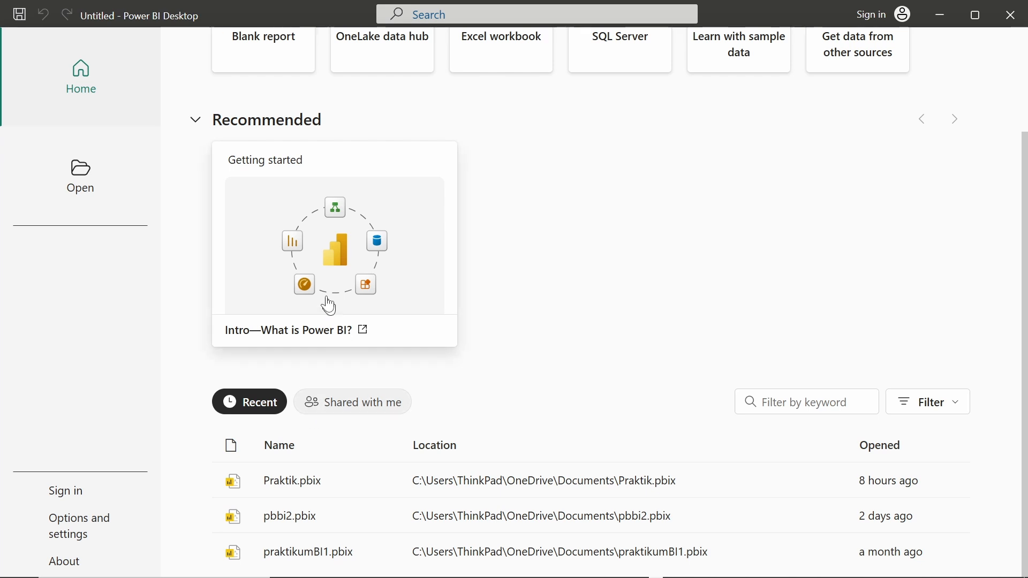
{"action": "scroll", "coordinate": [233, 256], "scroll_direction": "up", "scroll_amount": 2}
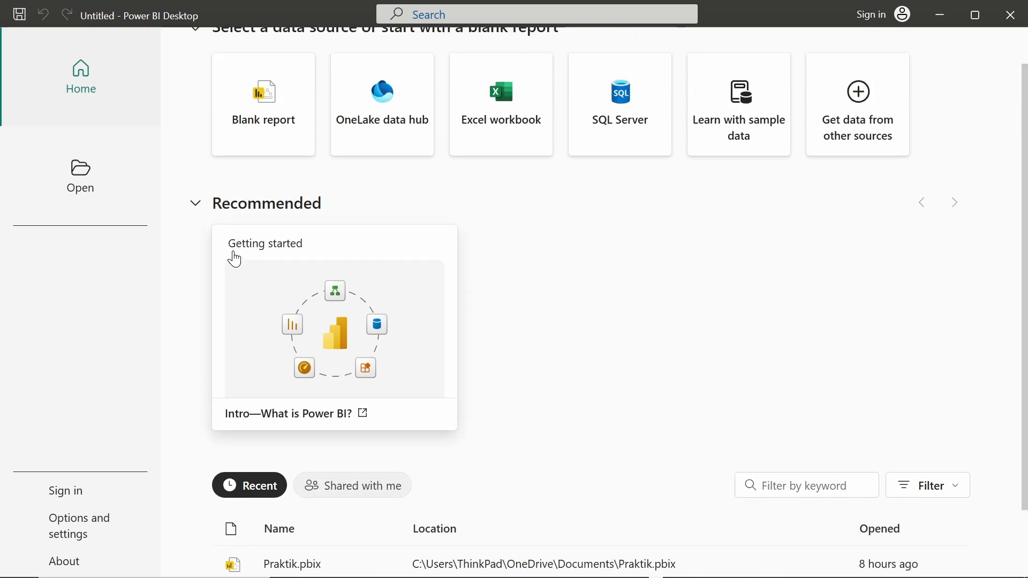
{"action": "scroll", "coordinate": [374, 278], "scroll_direction": "down", "scroll_amount": 1}
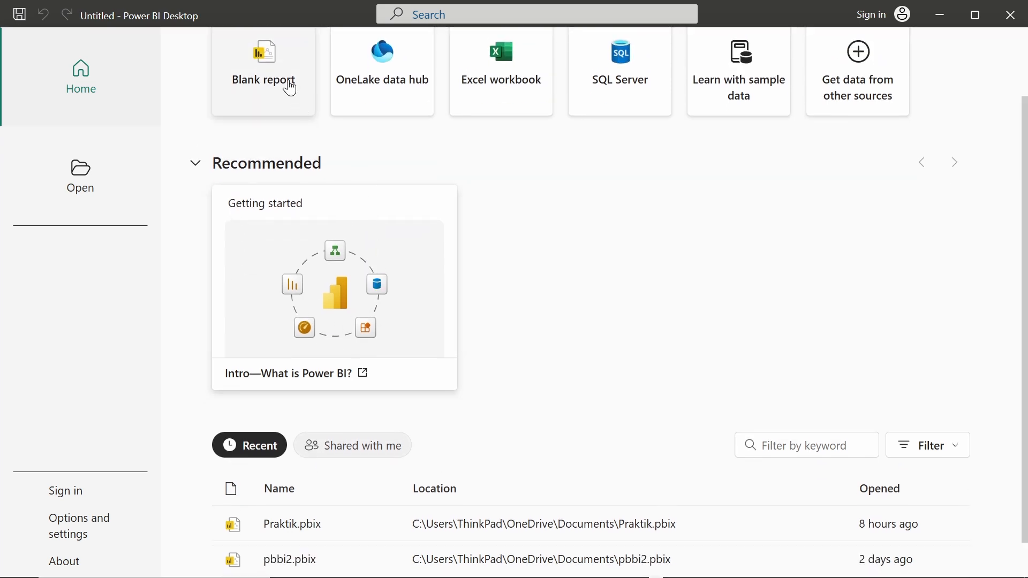
Step: Start a blank report and choose the MySQL database connector from Get data's Database category
{"action": "left_click", "coordinate": [289, 86]}
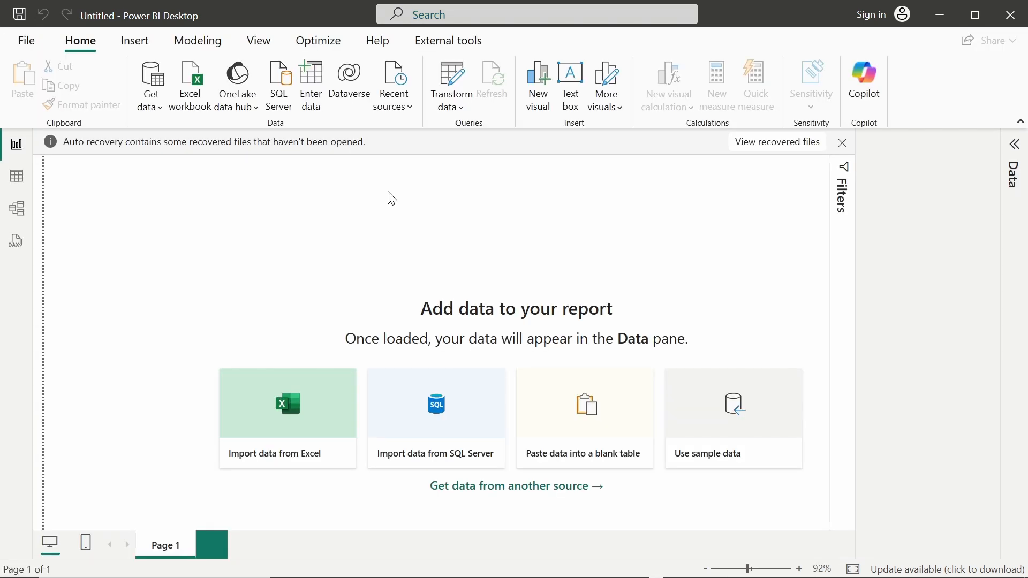
{"action": "left_click", "coordinate": [154, 105]}
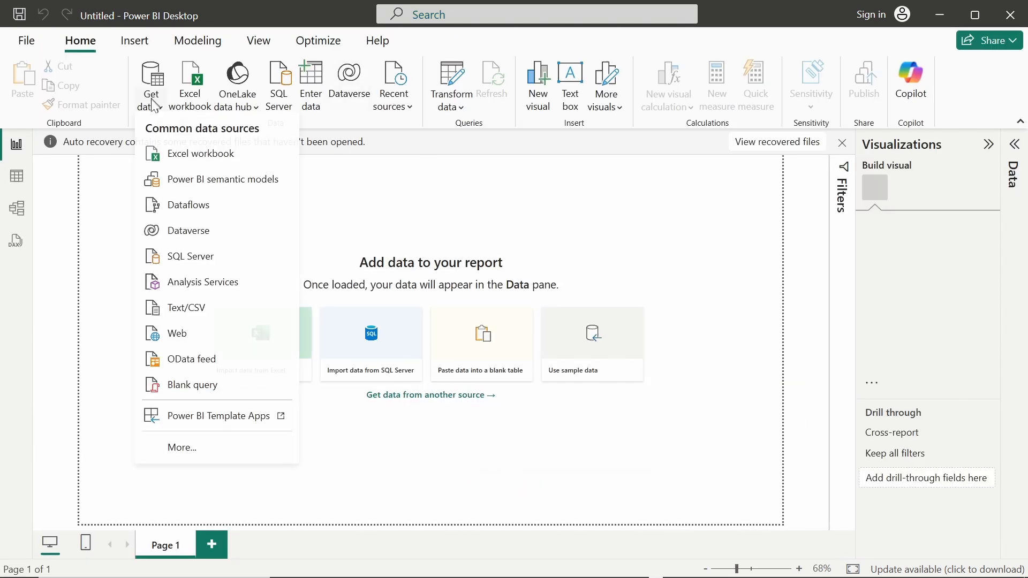
{"action": "left_click", "coordinate": [182, 453]}
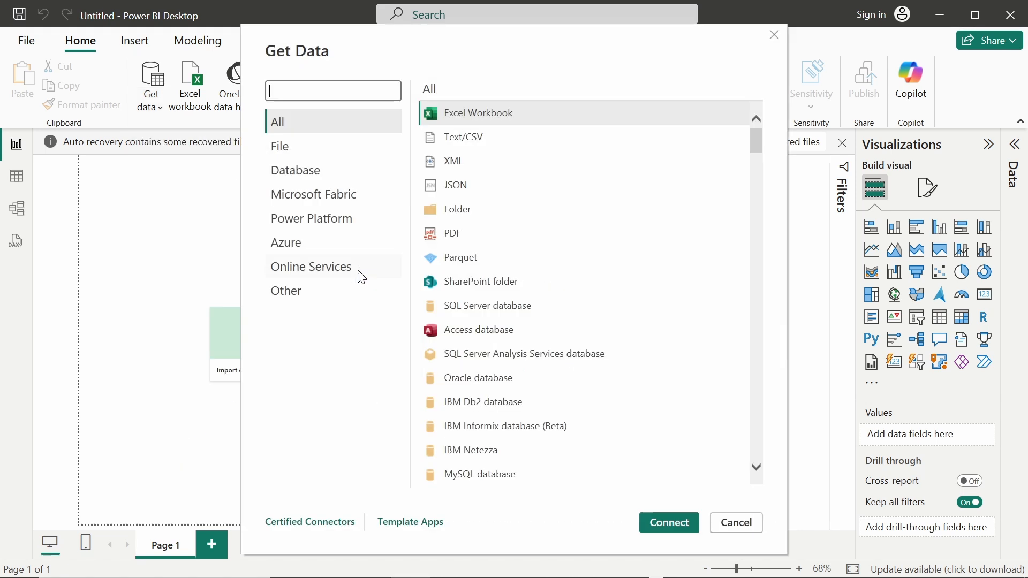
{"action": "left_click", "coordinate": [336, 178]}
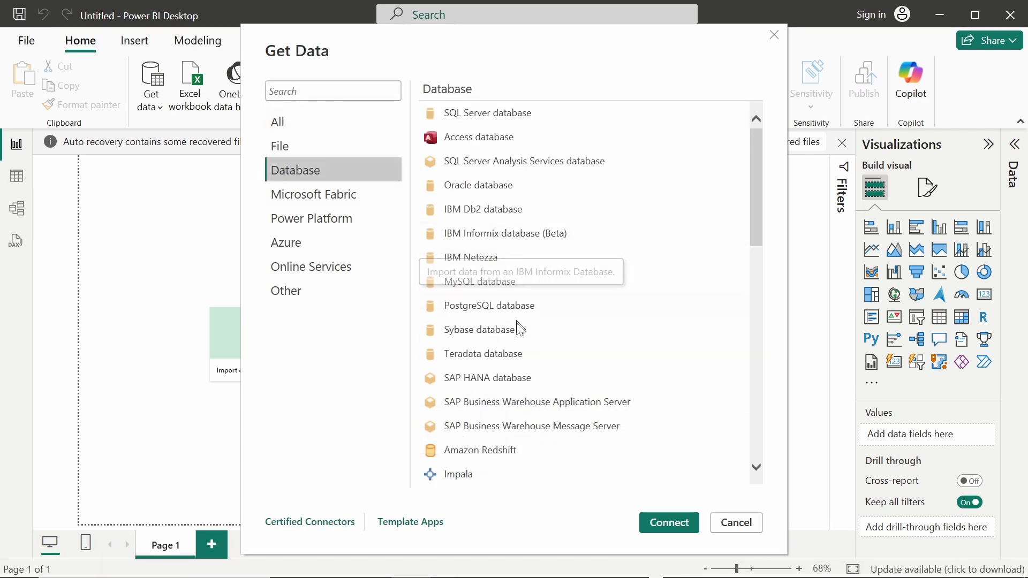
{"action": "left_click", "coordinate": [498, 283]}
{"action": "left_click", "coordinate": [648, 528]}
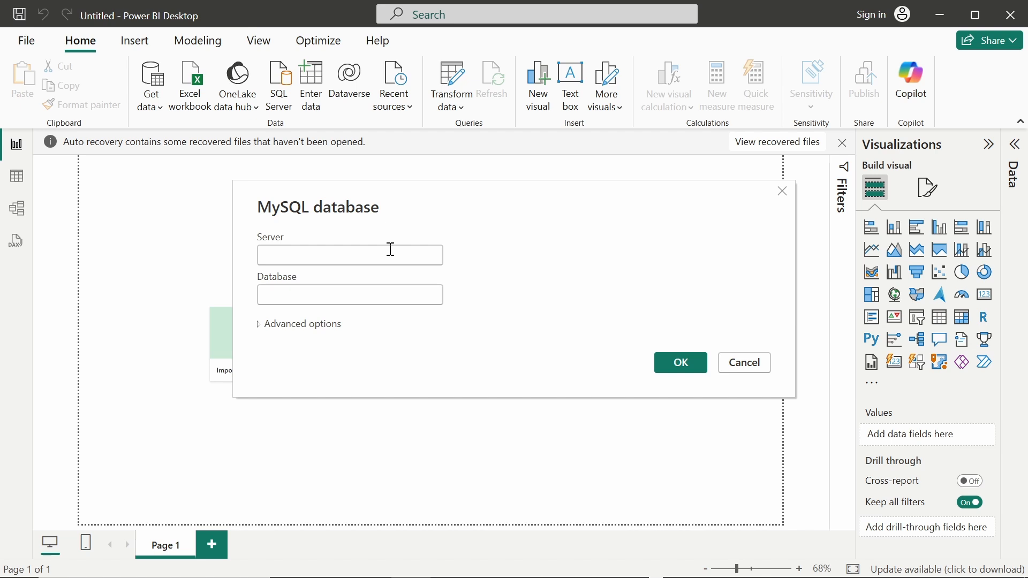
Step: Connect to MySQL server localhost:3306, database employees
{"action": "left_click", "coordinate": [390, 250]}
{"action": "type", "text": "localhost"}
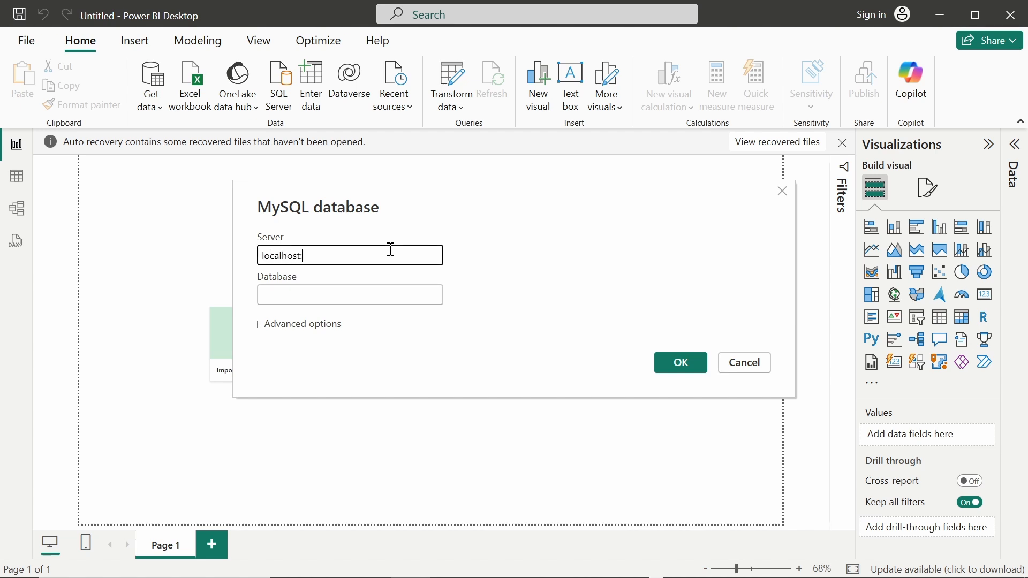
{"action": "type", "text": ":3306"}
{"action": "left_click", "coordinate": [341, 298]}
{"action": "type", "text": "employees"}
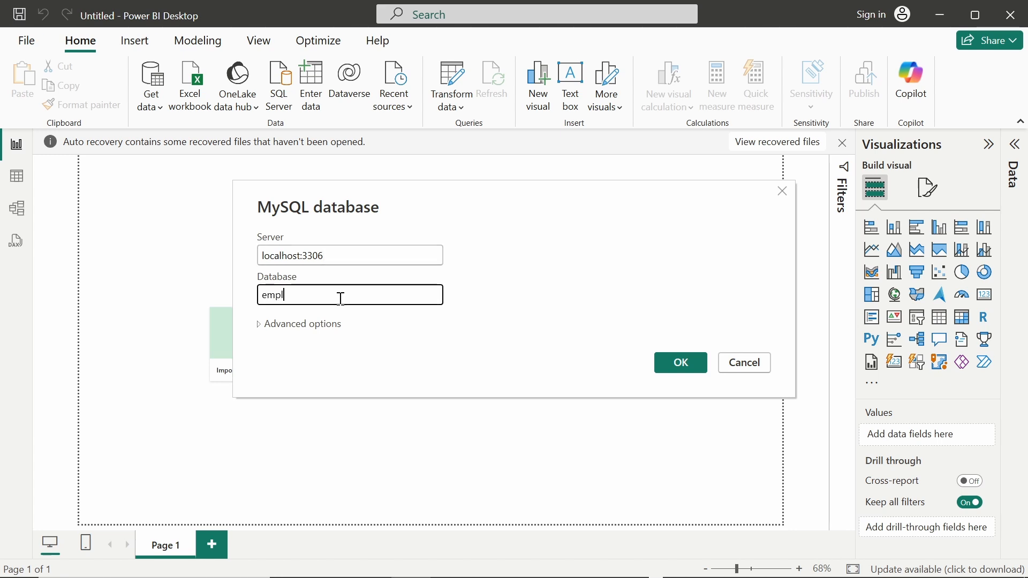
{"action": "left_click", "coordinate": [683, 361]}
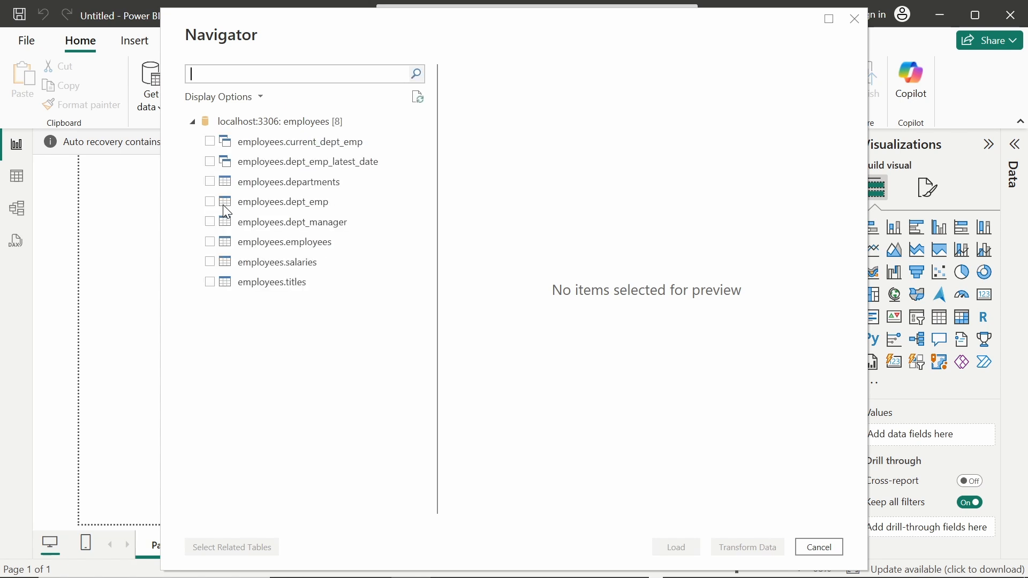
Step: Tick departments, dept_emp, dept_manager, employees, salaries and titles in the Navigator
{"action": "left_click", "coordinate": [211, 183]}
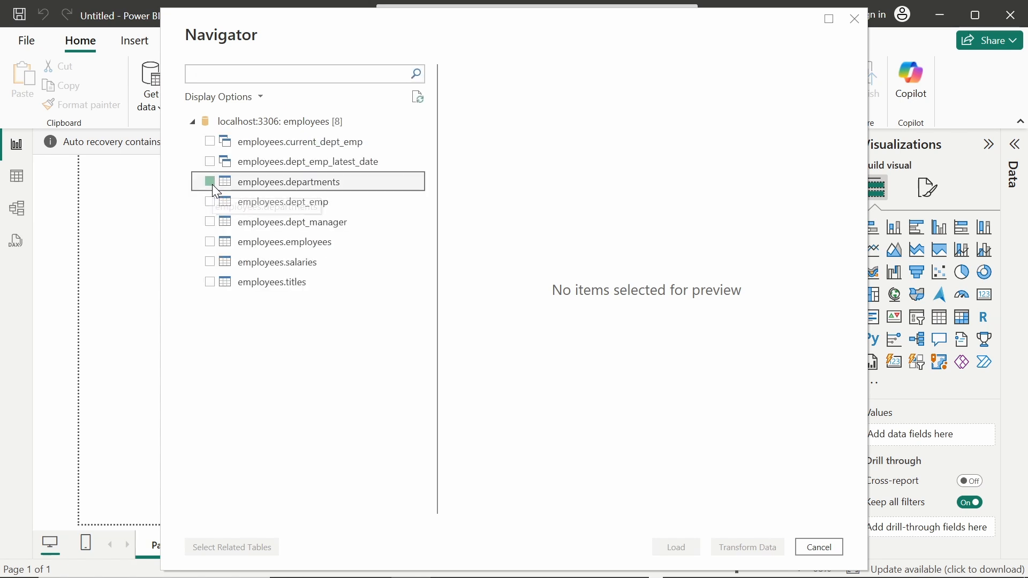
{"action": "left_click", "coordinate": [211, 204]}
{"action": "left_click", "coordinate": [210, 220]}
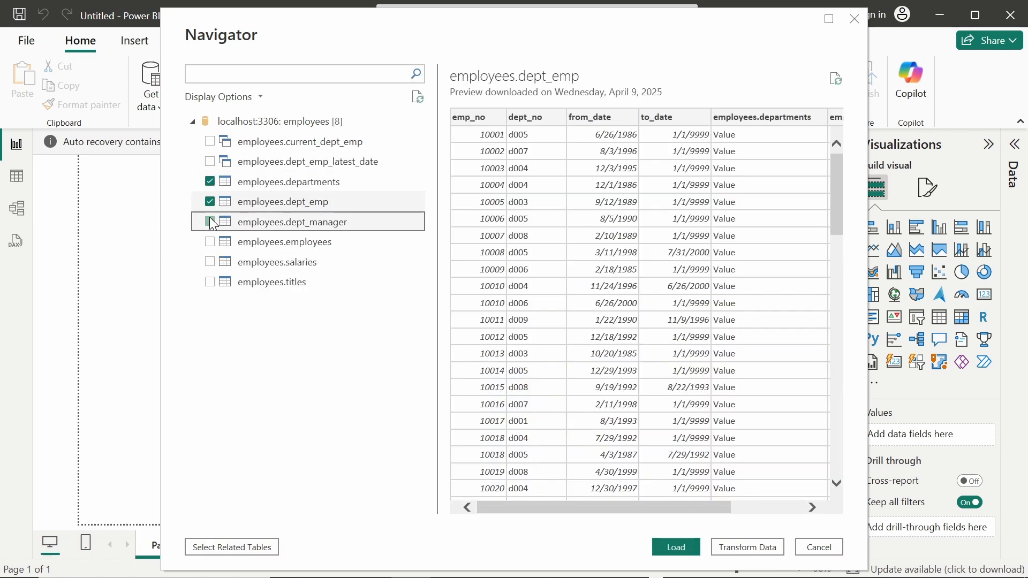
{"action": "left_click", "coordinate": [210, 243]}
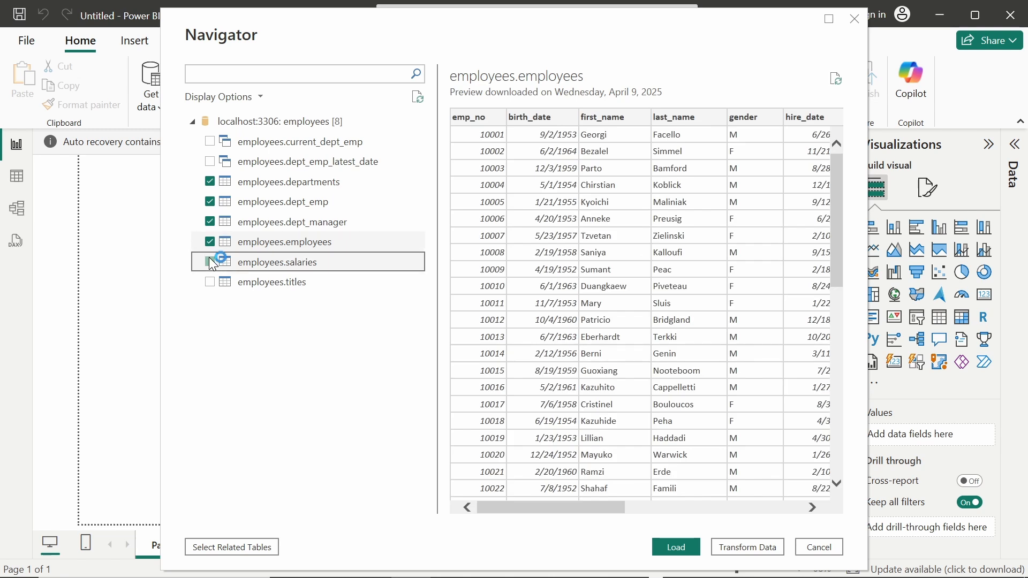
{"action": "left_click", "coordinate": [210, 262]}
{"action": "left_click", "coordinate": [211, 279]}
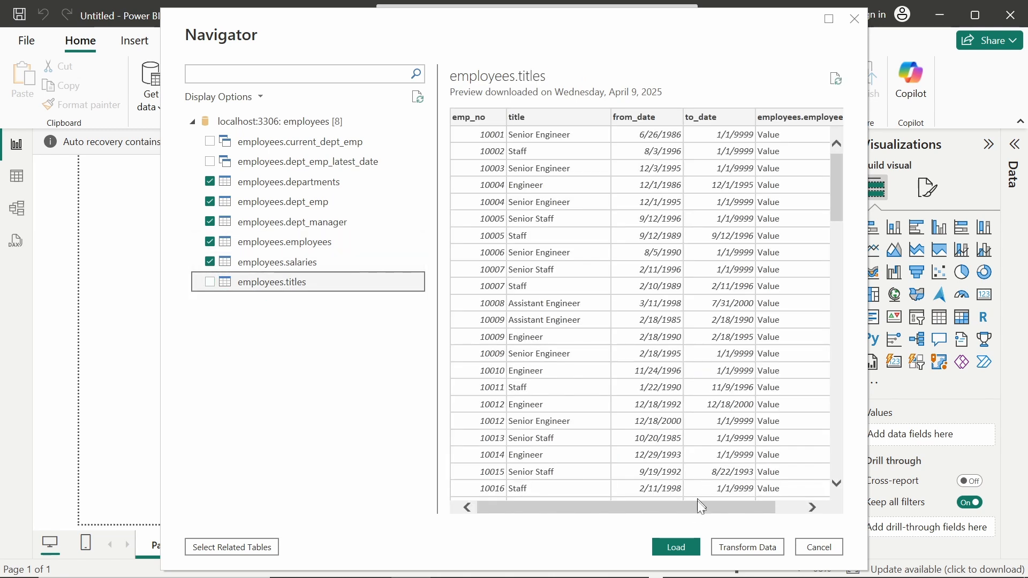
{"action": "left_click", "coordinate": [210, 282]}
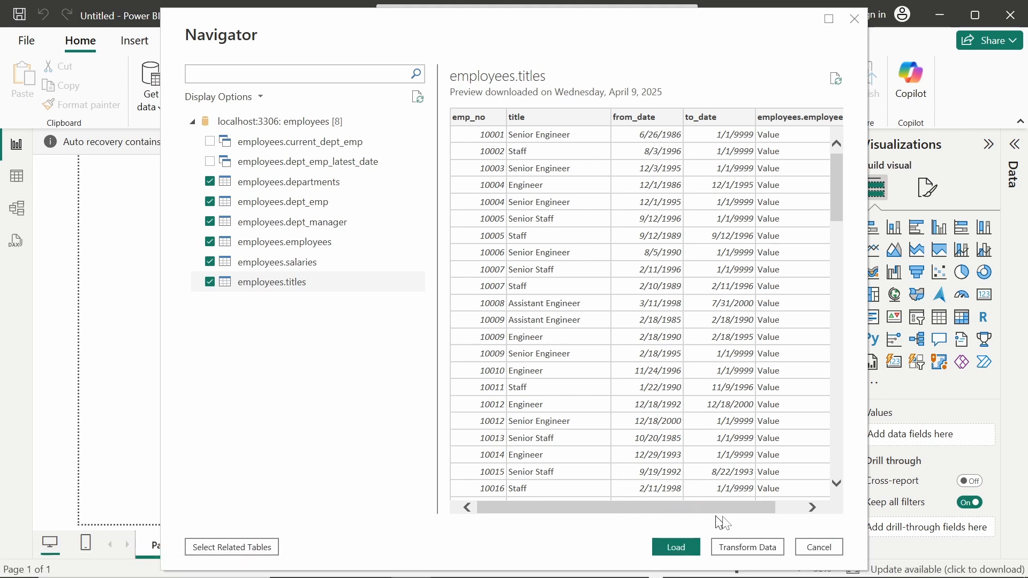
Step: Load the six selected employees tables into the report
{"action": "left_click", "coordinate": [690, 546]}
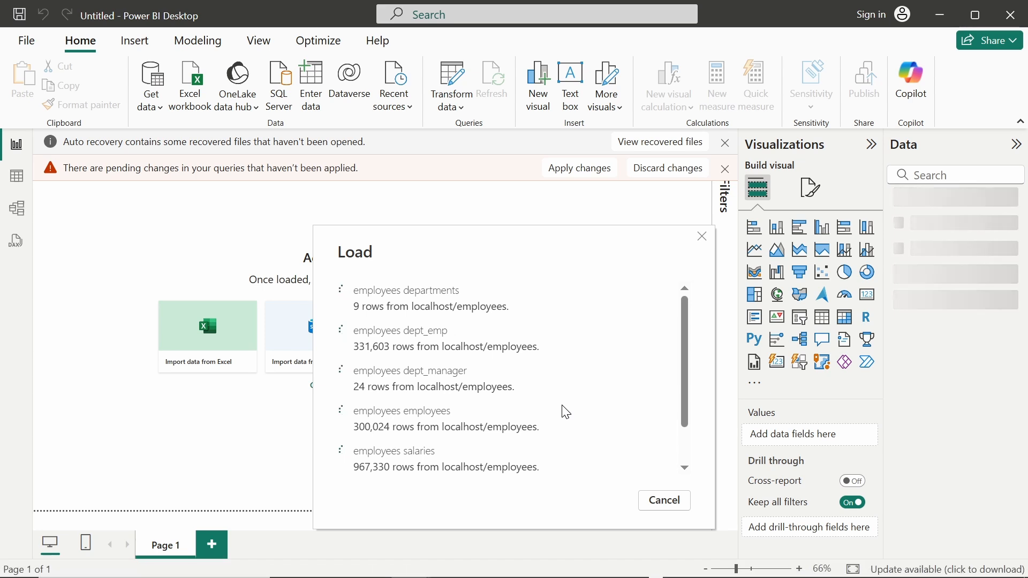
Step: Switch to Chrome and bring up the Superstore Dashboard tab in Looker Studio
{"action": "key", "text": "alt+Tab"}
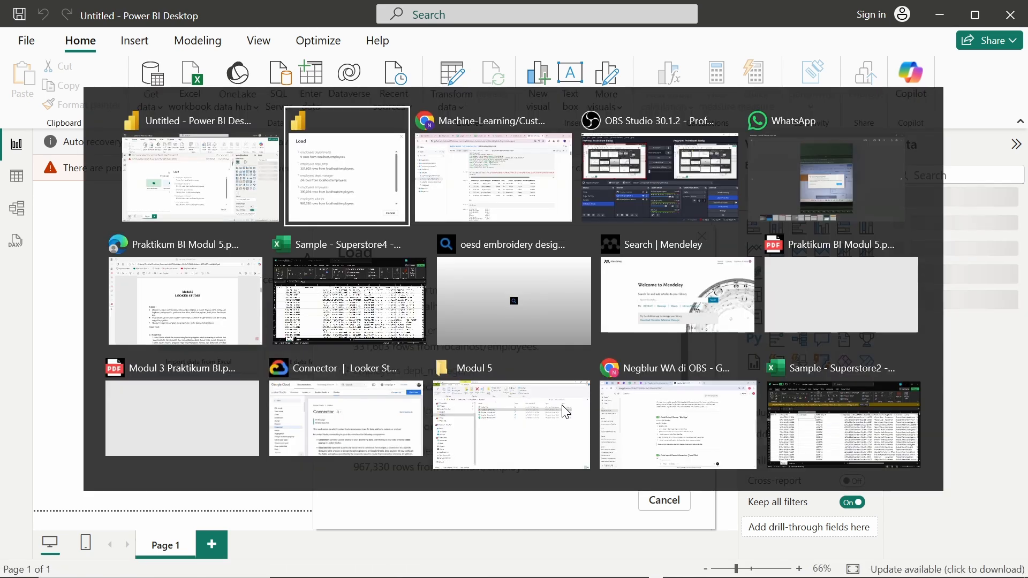
{"action": "key", "text": "alt+Right"}
{"action": "key", "text": "alt+Left"}
{"action": "key", "text": "alt+Down"}
{"action": "key", "text": "alt+Up"}
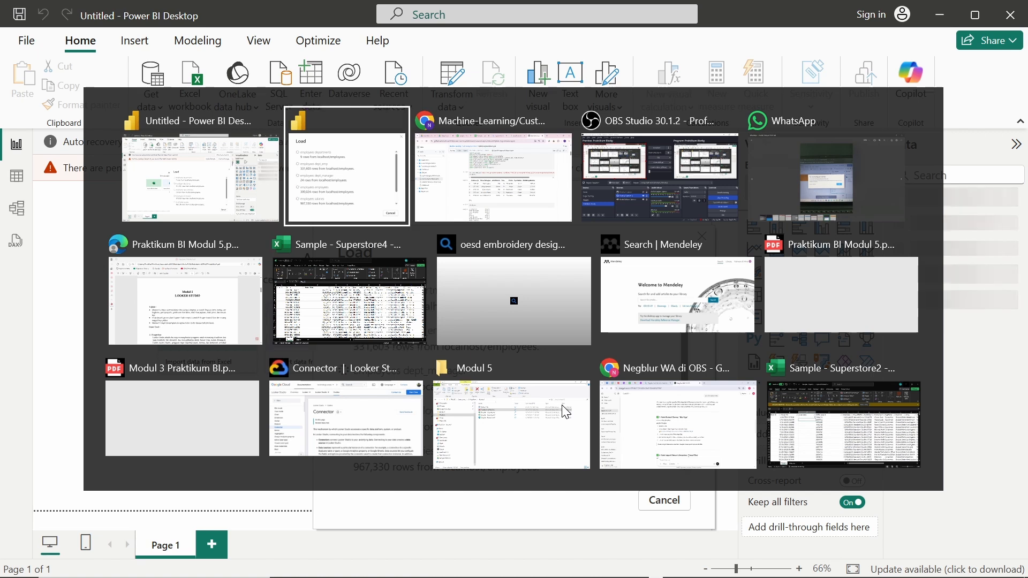
{"action": "key", "text": "alt+Right"}
{"action": "key", "text": "alt+Down"}
{"action": "key", "text": "alt+Left"}
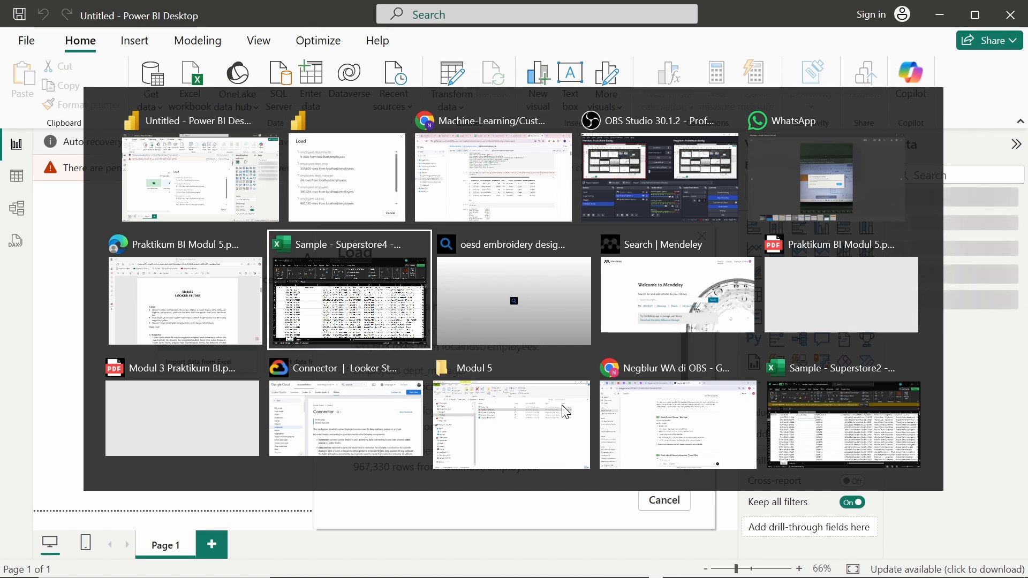
{"action": "key", "text": "alt+Up"}
{"action": "key", "text": "alt+Right"}
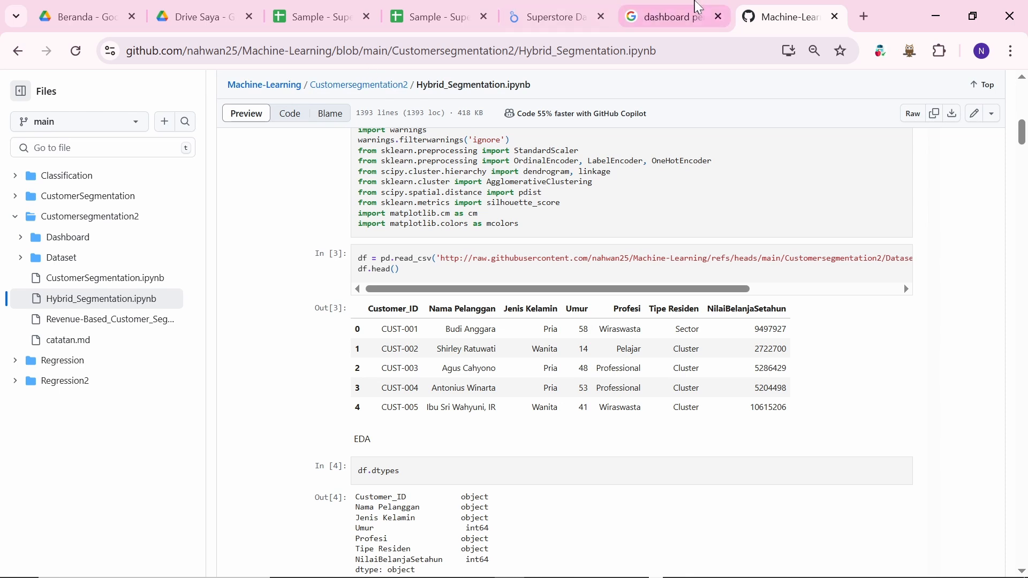
{"action": "left_click", "coordinate": [533, 22]}
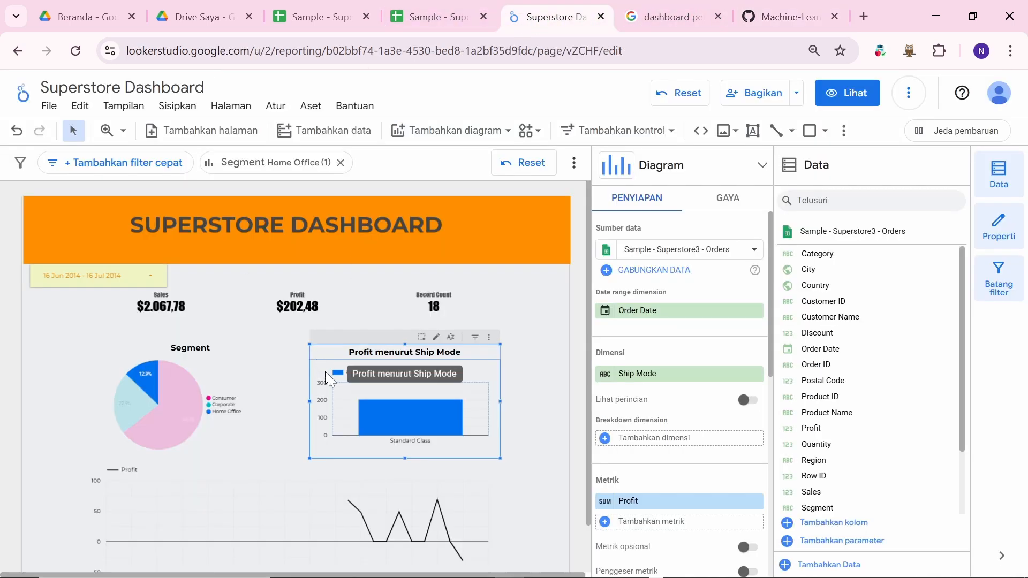
{"action": "scroll", "coordinate": [357, 397], "scroll_direction": "down", "scroll_amount": 1}
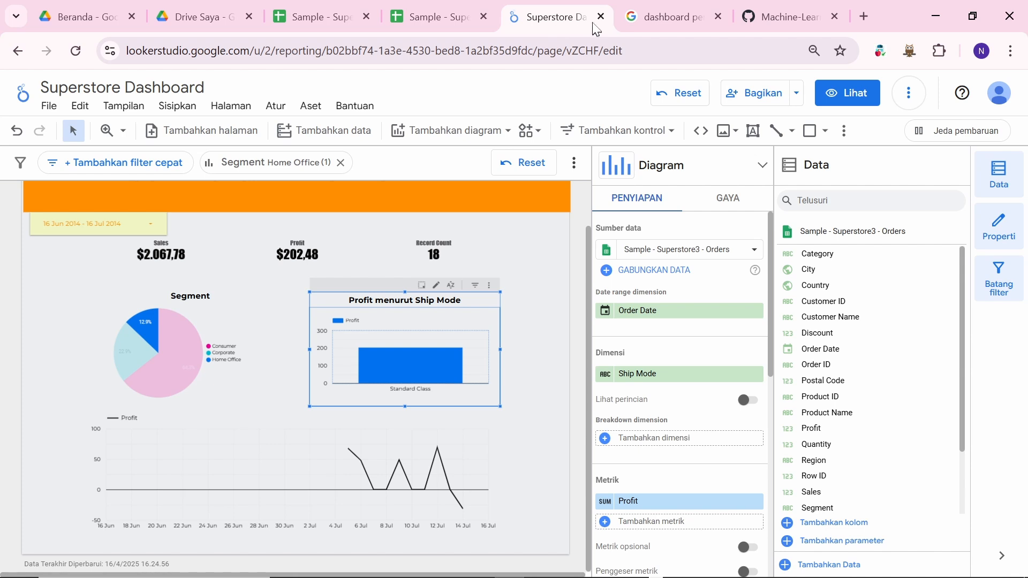
{"action": "scroll", "coordinate": [407, 370], "scroll_direction": "up", "scroll_amount": 1}
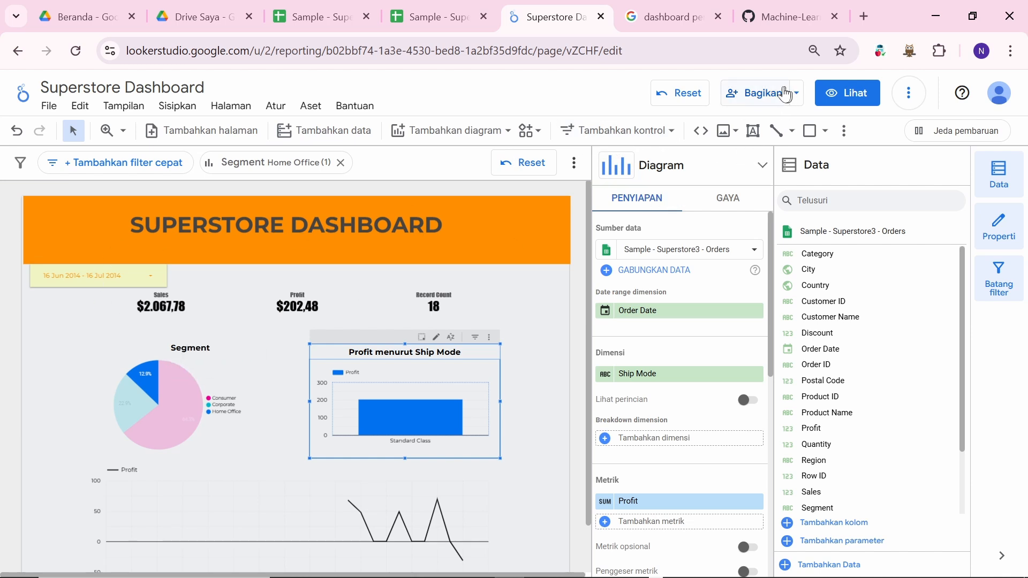
Step: Set the report's share link to Publik with Lihat-Saja (view-only) access and save
{"action": "left_click", "coordinate": [779, 102]}
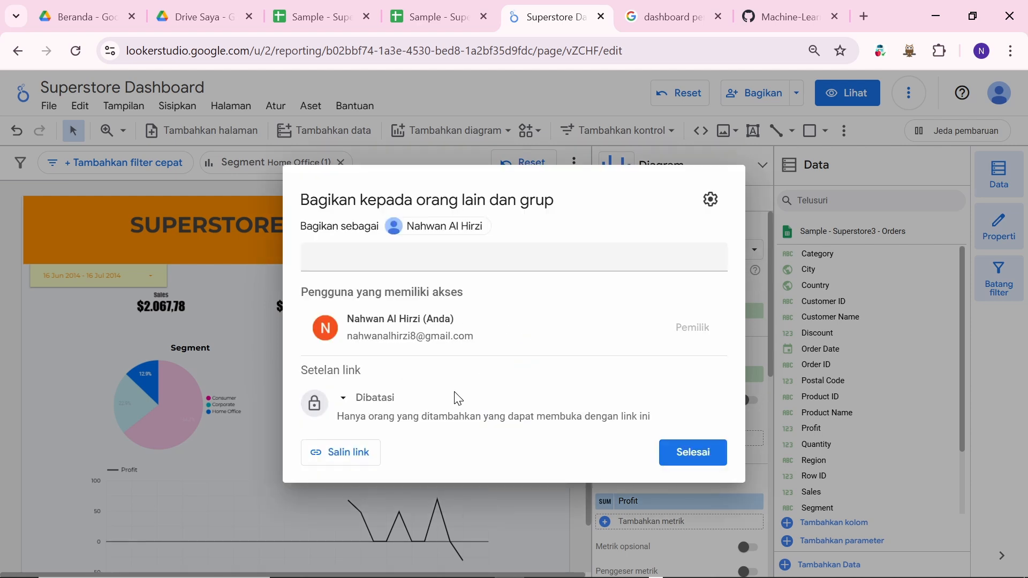
{"action": "left_click", "coordinate": [356, 406]}
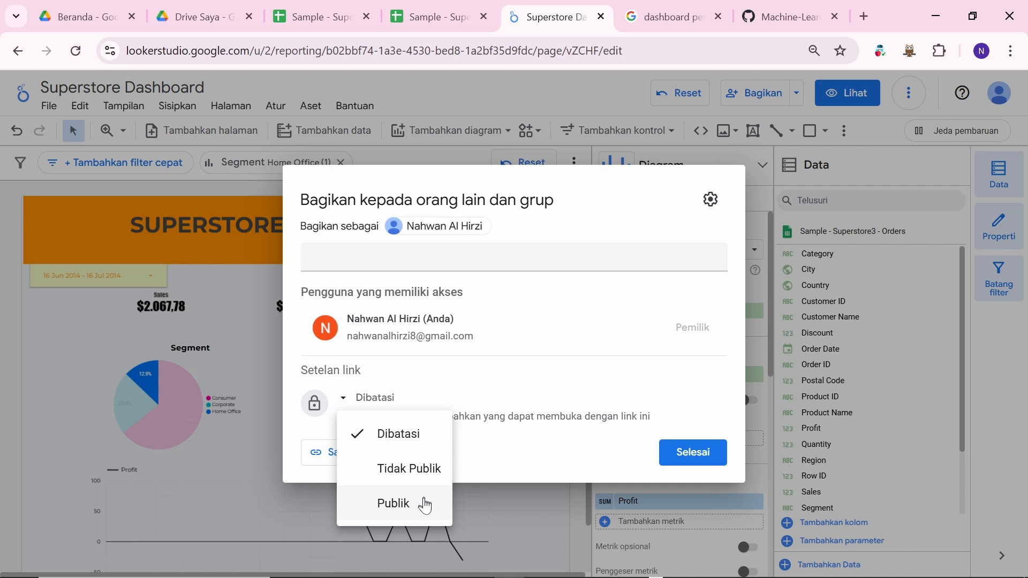
{"action": "left_click", "coordinate": [427, 506]}
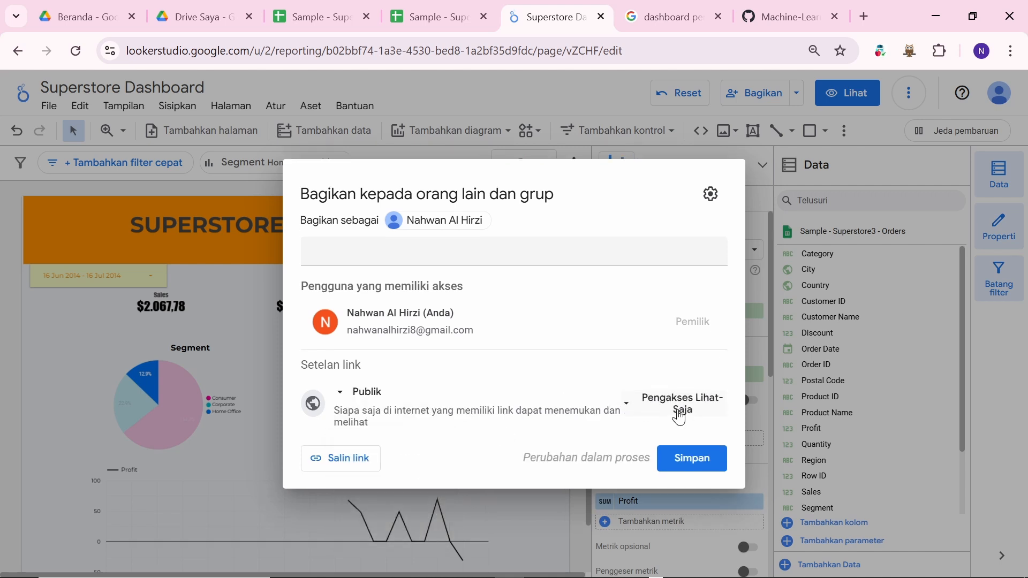
{"action": "left_click", "coordinate": [708, 408]}
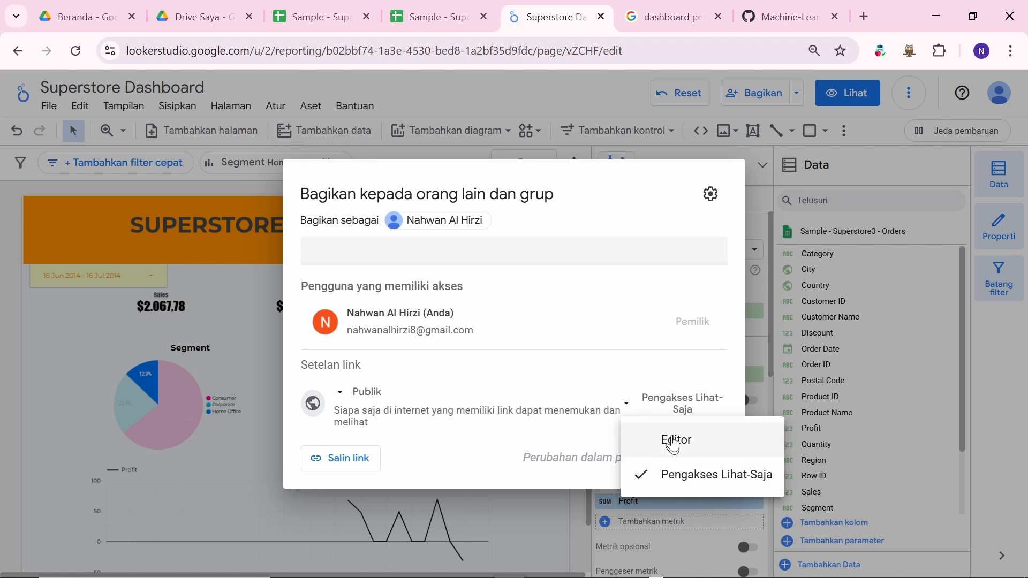
{"action": "left_click", "coordinate": [688, 195]}
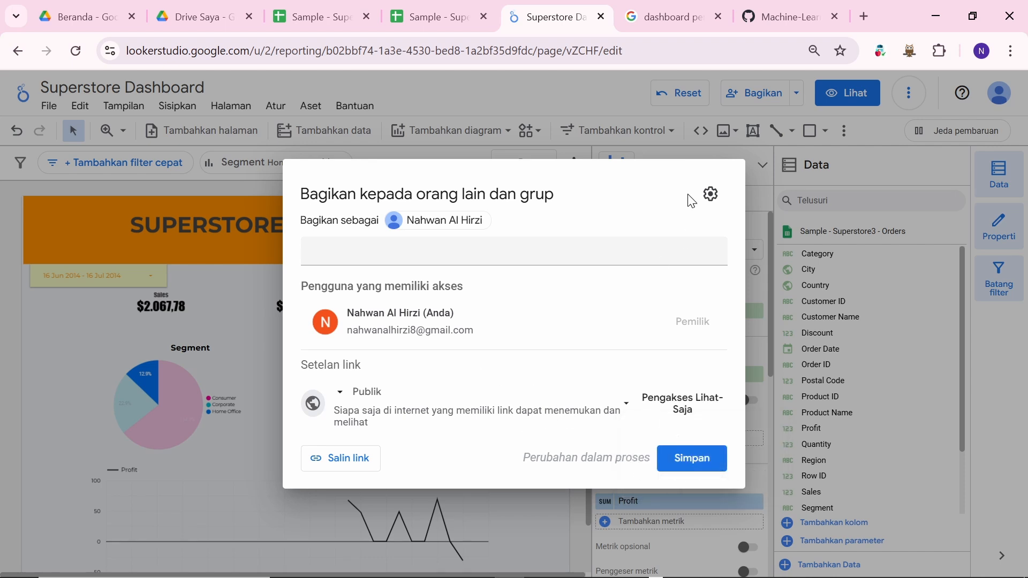
{"action": "left_click", "coordinate": [506, 522]}
{"action": "scroll", "coordinate": [464, 431], "scroll_direction": "down", "scroll_amount": 1}
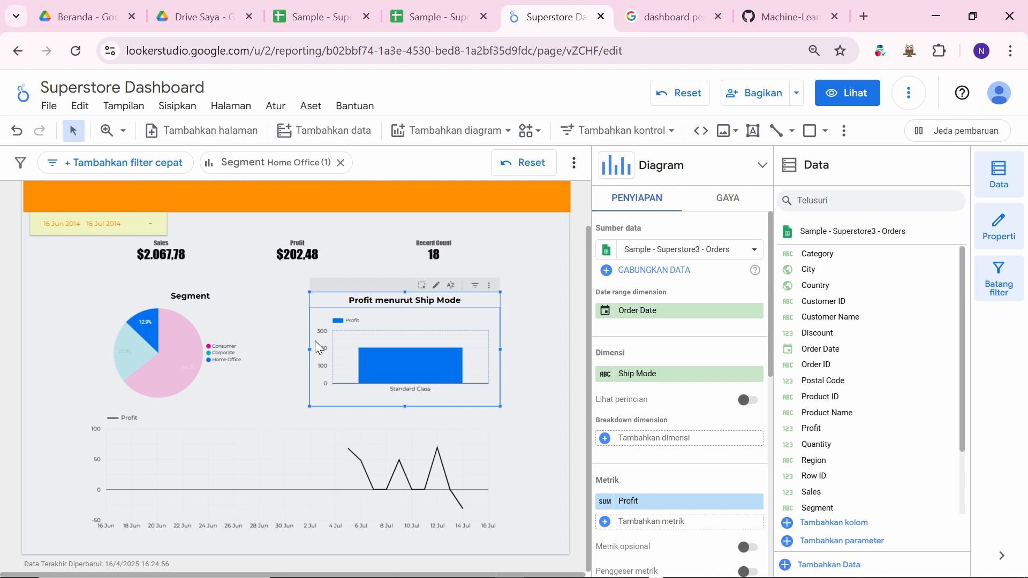
{"action": "scroll", "coordinate": [206, 308], "scroll_direction": "up", "scroll_amount": 1}
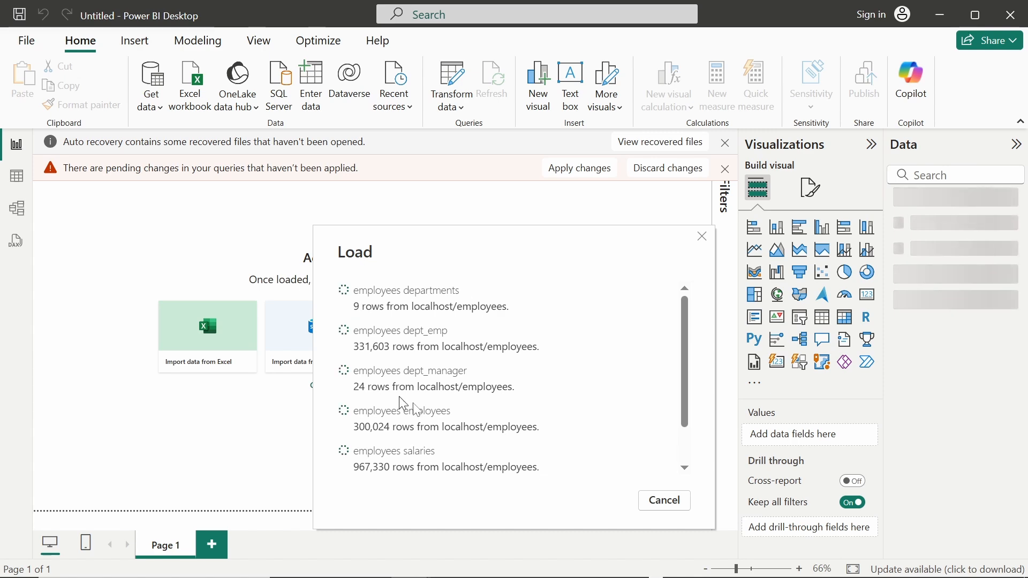
Step: Return to Power BI Desktop and let the Load dialog finish importing the tables
{"action": "key", "text": "alt+Tab"}
{"action": "key", "text": "alt+Tab"}
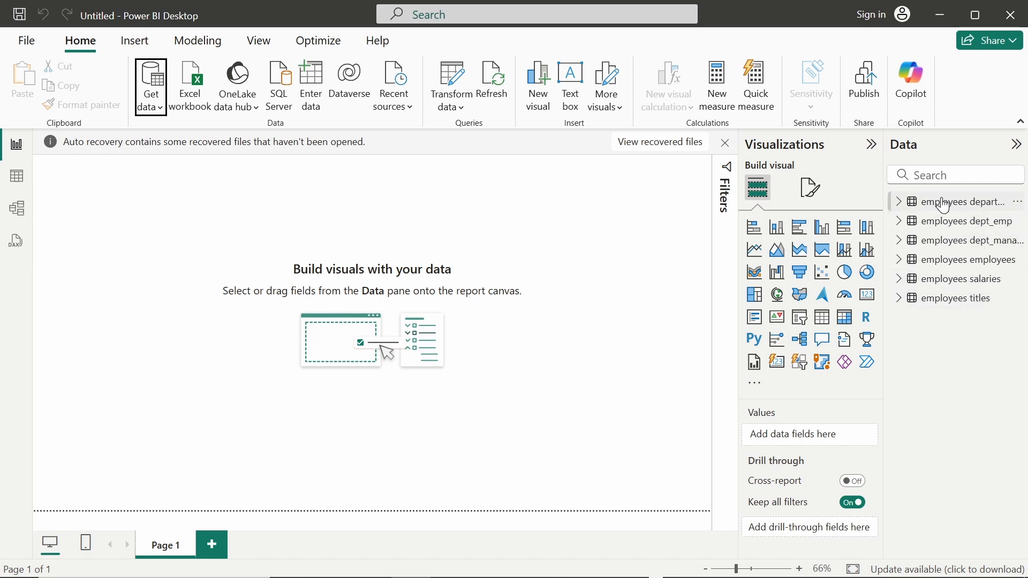
Step: Collapse the Properties and Data panes, expand employees salaries, and open Power Query Editor
{"action": "left_click", "coordinate": [15, 213]}
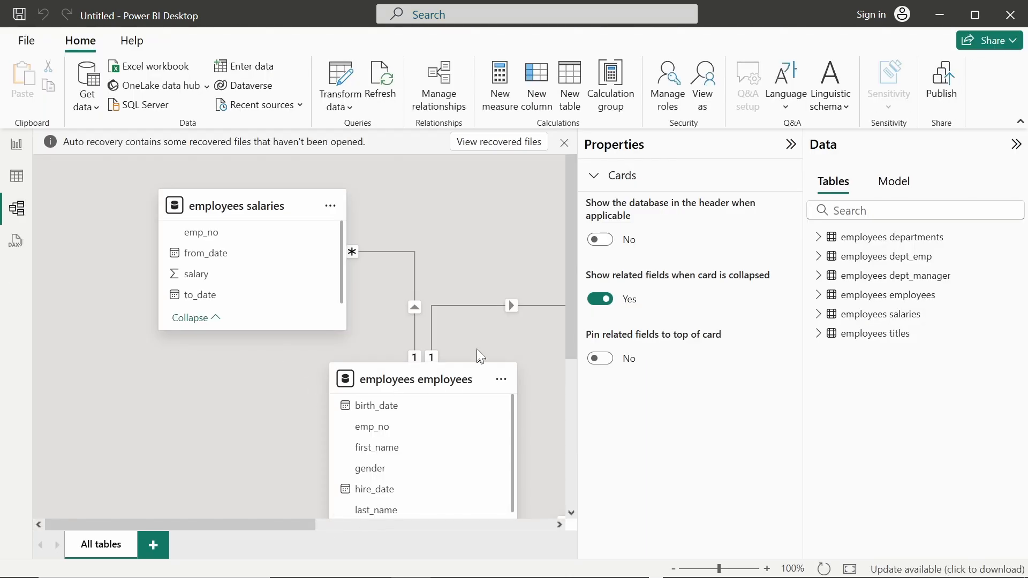
{"action": "left_click", "coordinate": [791, 144]}
{"action": "left_click", "coordinate": [1016, 144]}
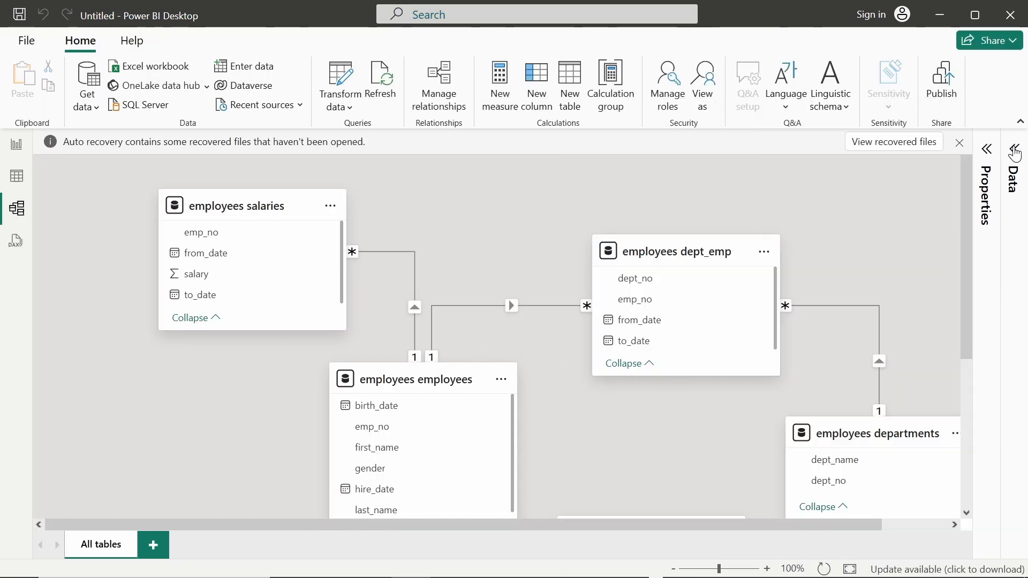
{"action": "left_click", "coordinate": [9, 151]}
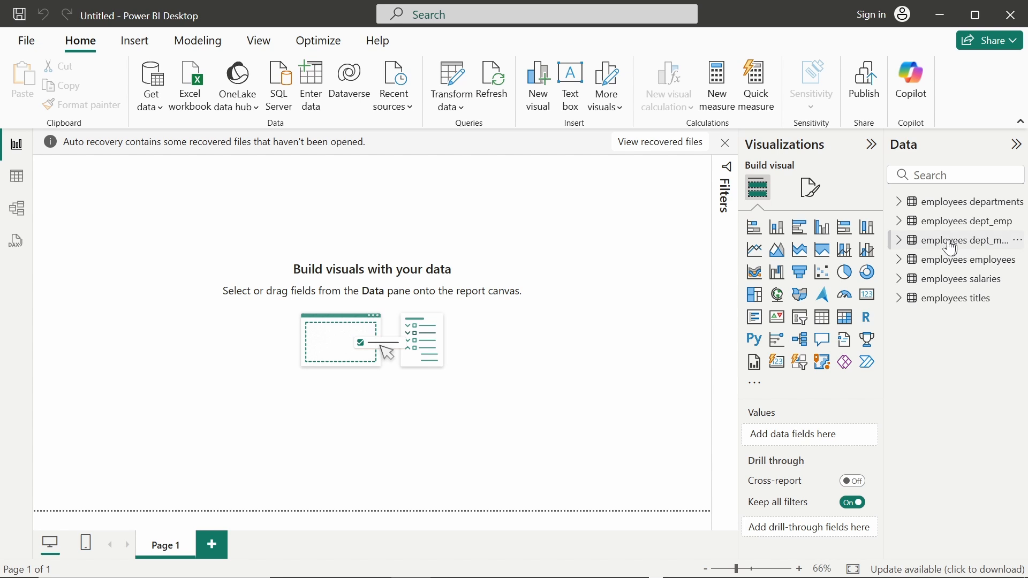
{"action": "left_click", "coordinate": [897, 279]}
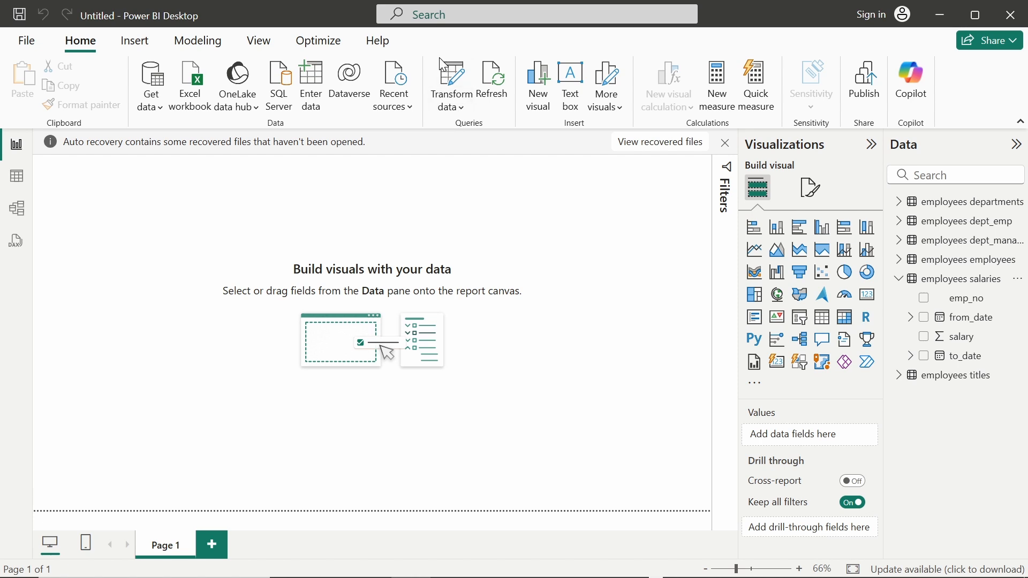
{"action": "left_click", "coordinate": [452, 76]}
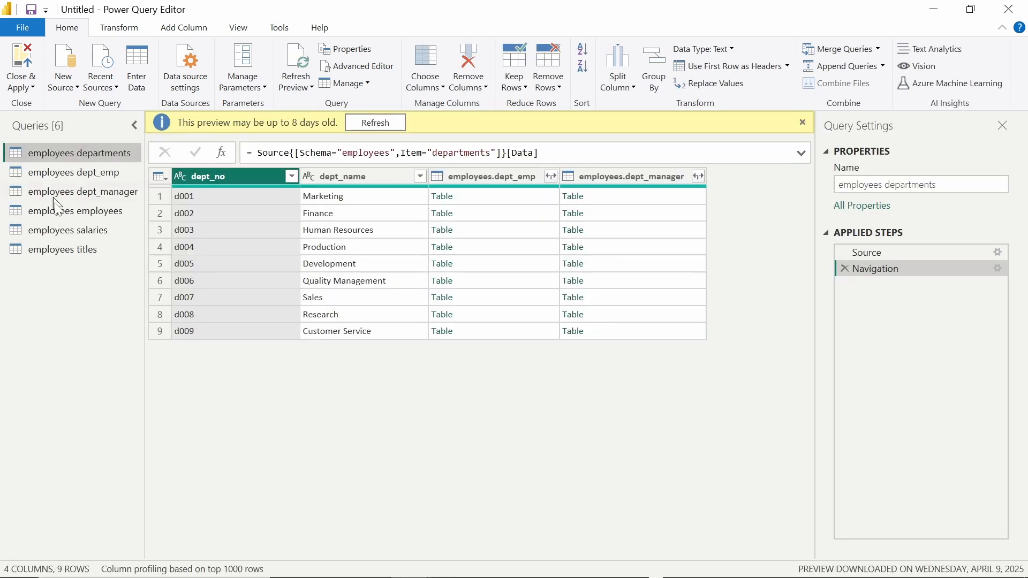
Step: Select the employees salaries query and show the Add Column ribbon
{"action": "left_click", "coordinate": [88, 232]}
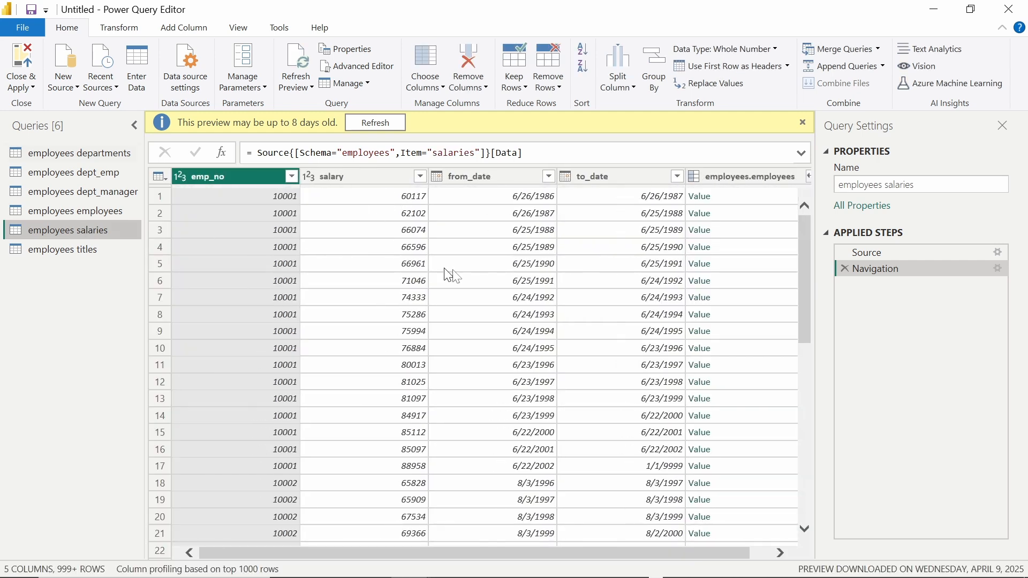
{"action": "scroll", "coordinate": [363, 232], "scroll_direction": "right", "scroll_amount": 1}
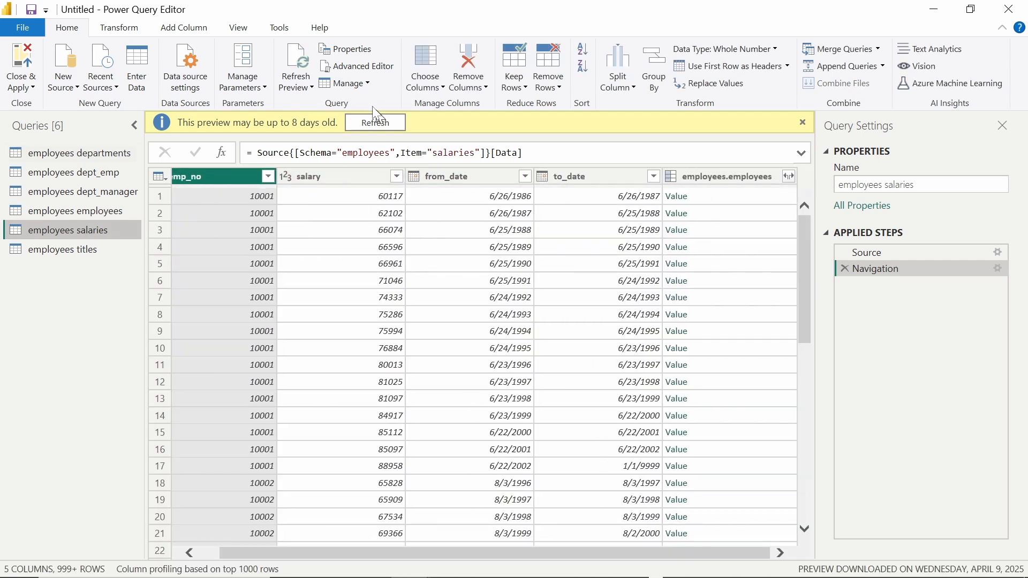
{"action": "left_click", "coordinate": [198, 28]}
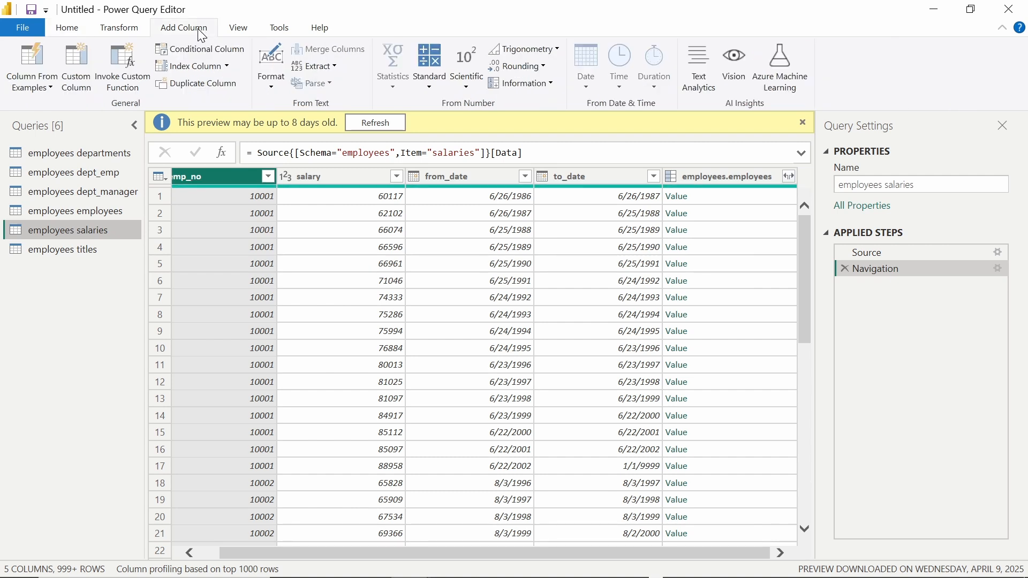
Step: Start a conditional column named salary2 that tests the salary column
{"action": "left_click", "coordinate": [238, 52]}
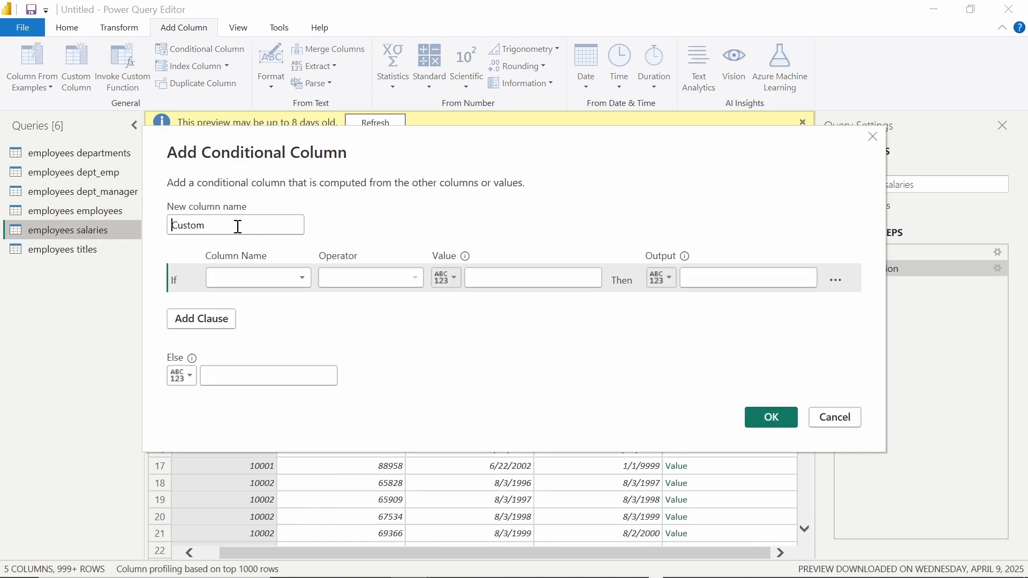
{"action": "type", "text": "sa"}
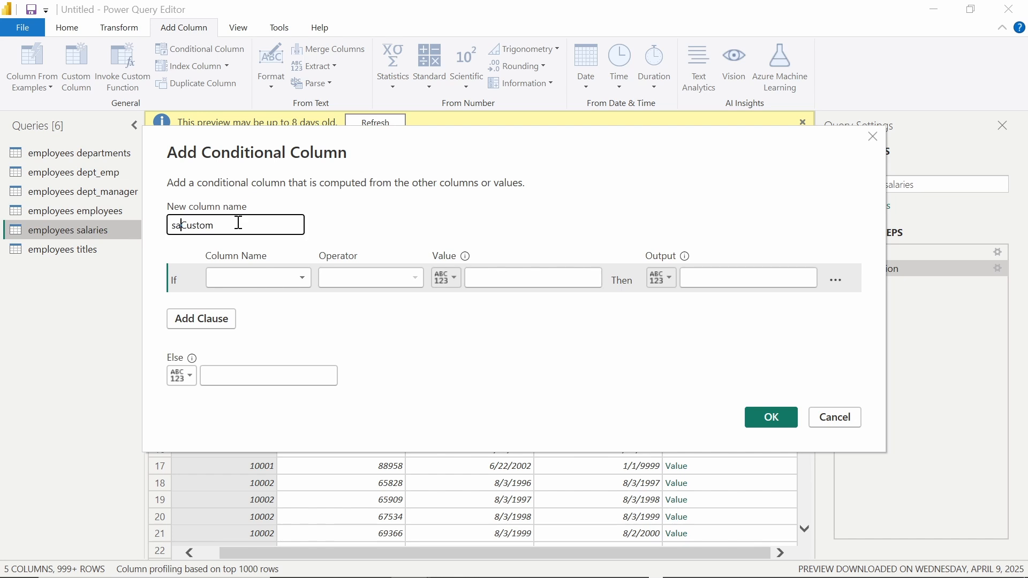
{"action": "type", "text": "laryw"}
{"action": "key", "text": "ctrl+a"}
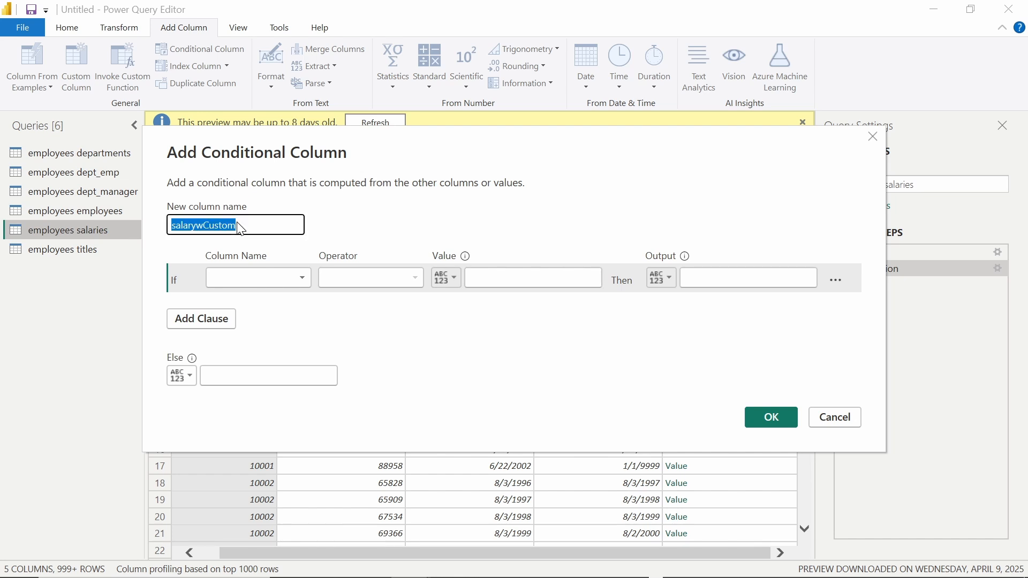
{"action": "type", "text": "salary"}
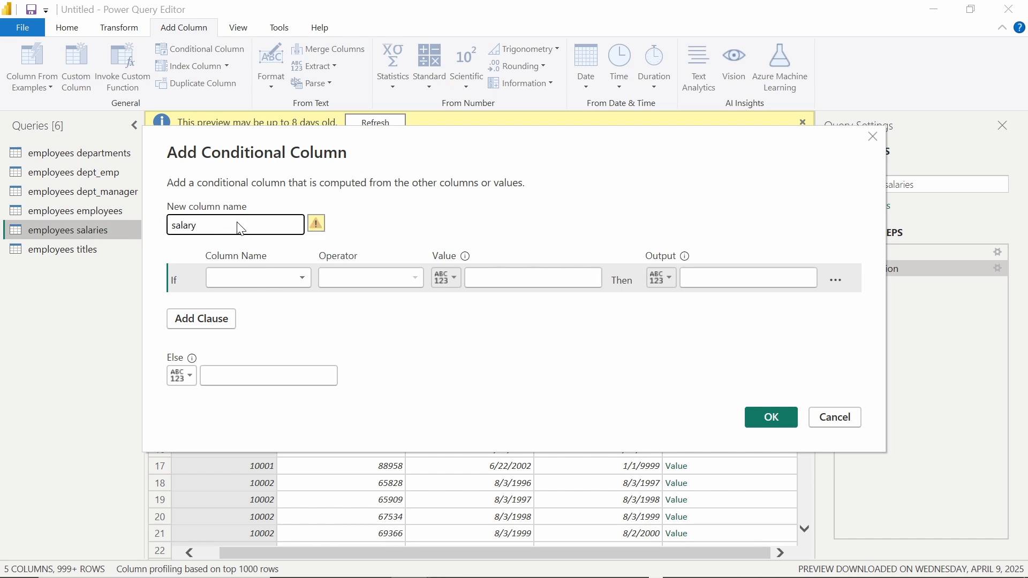
{"action": "type", "text": "2"}
{"action": "left_click", "coordinate": [253, 285]}
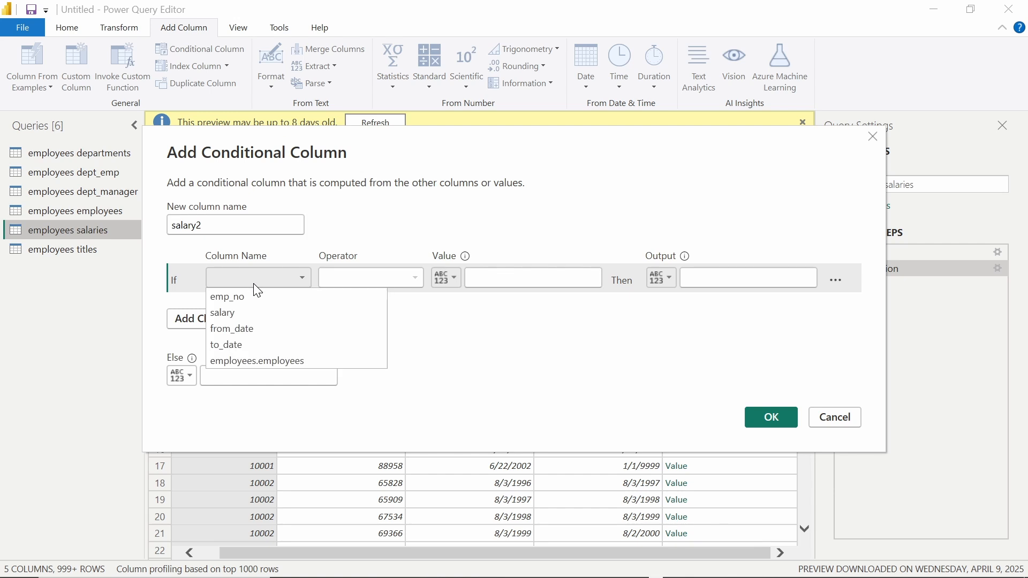
{"action": "left_click", "coordinate": [257, 315]}
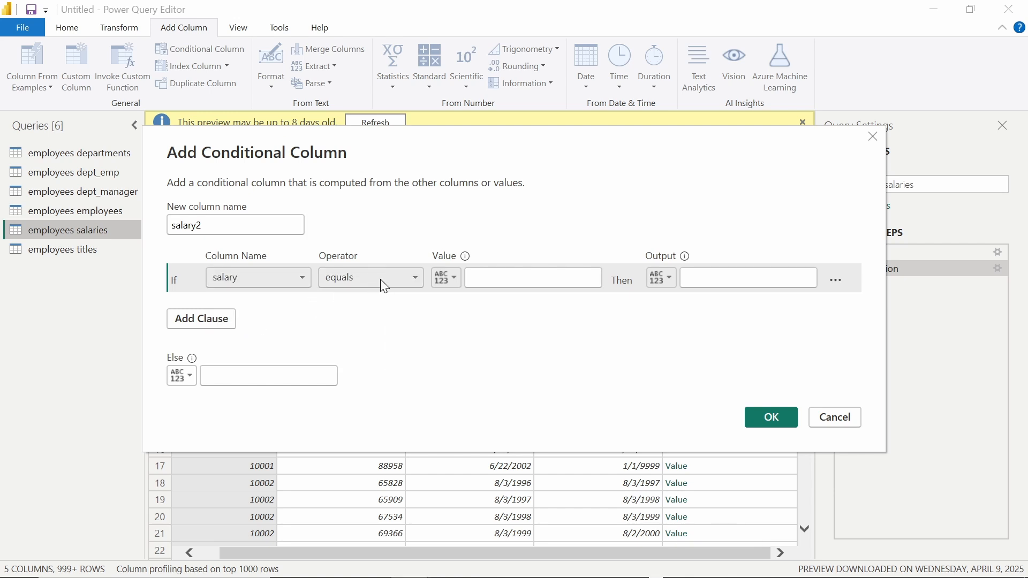
Step: Set the condition to salary ≤ 6500 giving rendah, otherwise tinggi
{"action": "left_click", "coordinate": [394, 276]}
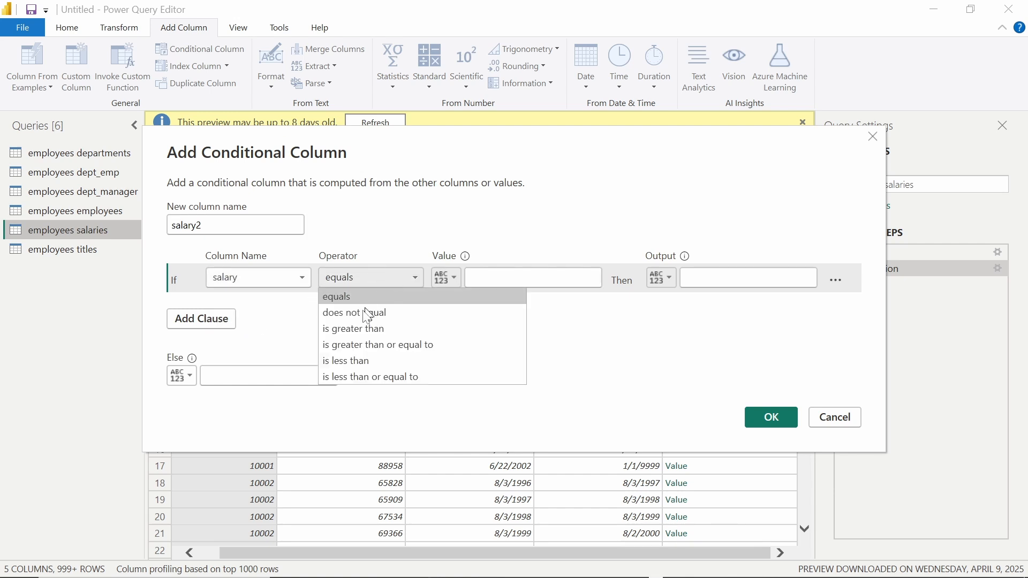
{"action": "left_click", "coordinate": [382, 374]}
{"action": "left_click", "coordinate": [525, 276]}
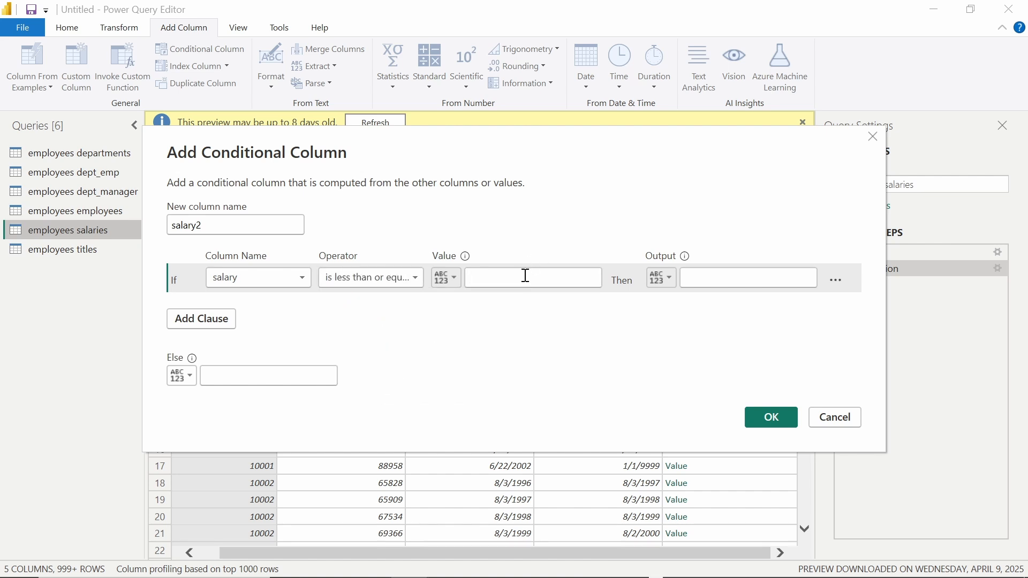
{"action": "type", "text": "6500"}
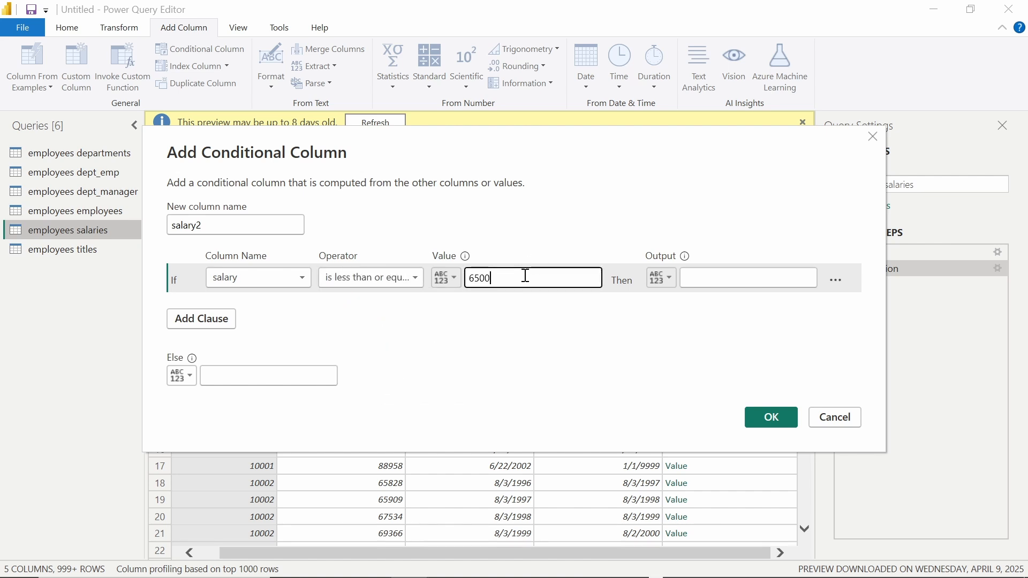
{"action": "left_click", "coordinate": [700, 278]}
{"action": "type", "text": "reno"}
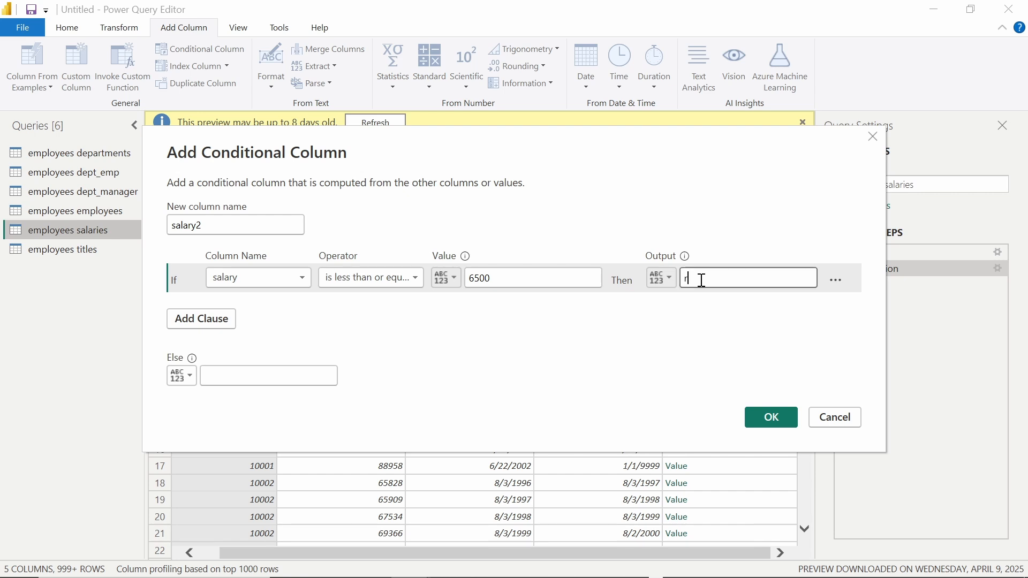
{"action": "left_click", "coordinate": [243, 377]}
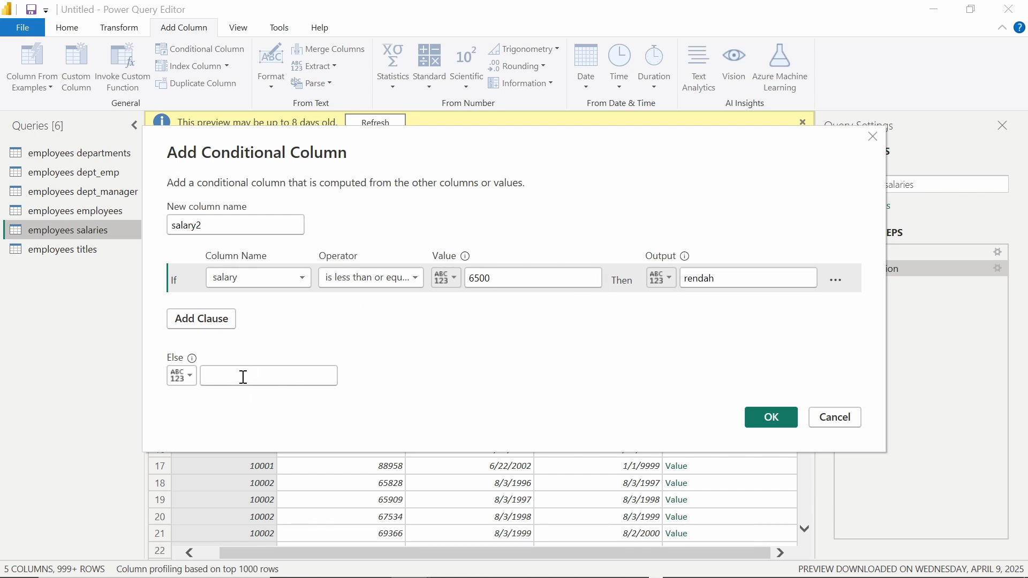
{"action": "type", "text": "tinggi"}
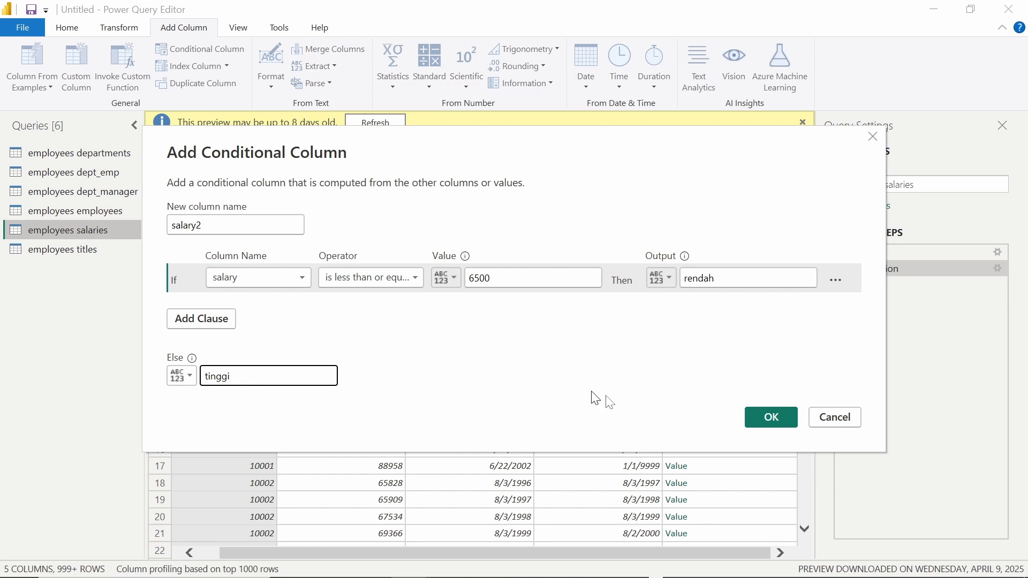
Step: Create the salary2 conditional column and scroll through its tinggi values
{"action": "left_click", "coordinate": [759, 421]}
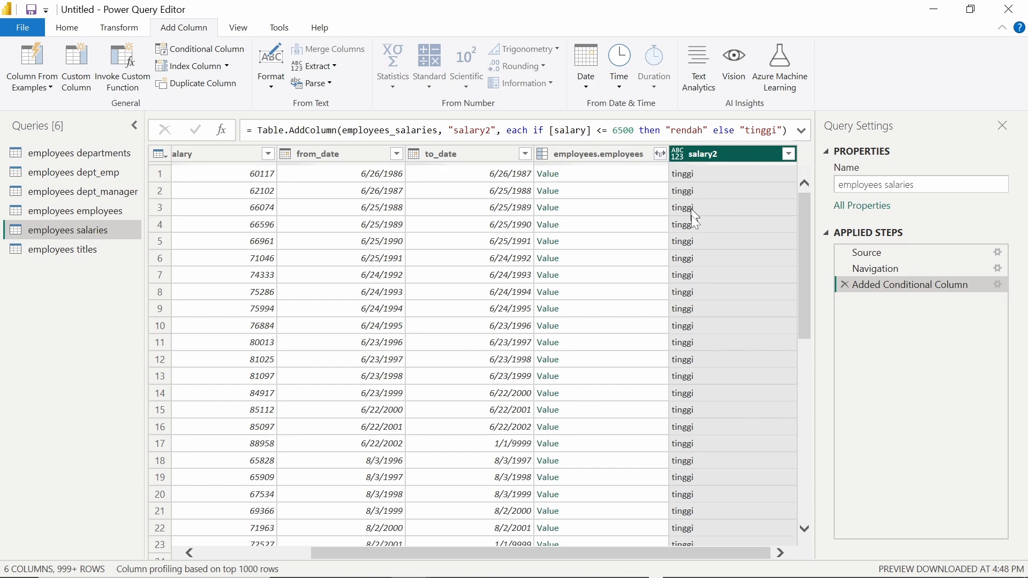
{"action": "scroll", "coordinate": [684, 434], "scroll_direction": "down", "scroll_amount": 15}
{"action": "scroll", "coordinate": [686, 443], "scroll_direction": "up", "scroll_amount": 15}
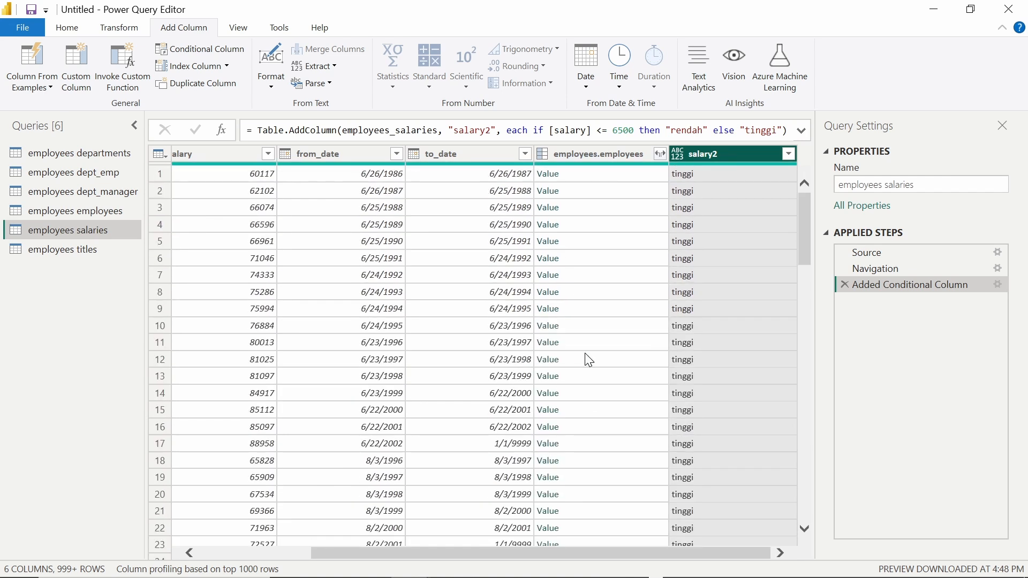
{"action": "scroll", "coordinate": [586, 359], "scroll_direction": "down", "scroll_amount": 18}
{"action": "scroll", "coordinate": [589, 359], "scroll_direction": "down", "scroll_amount": 20}
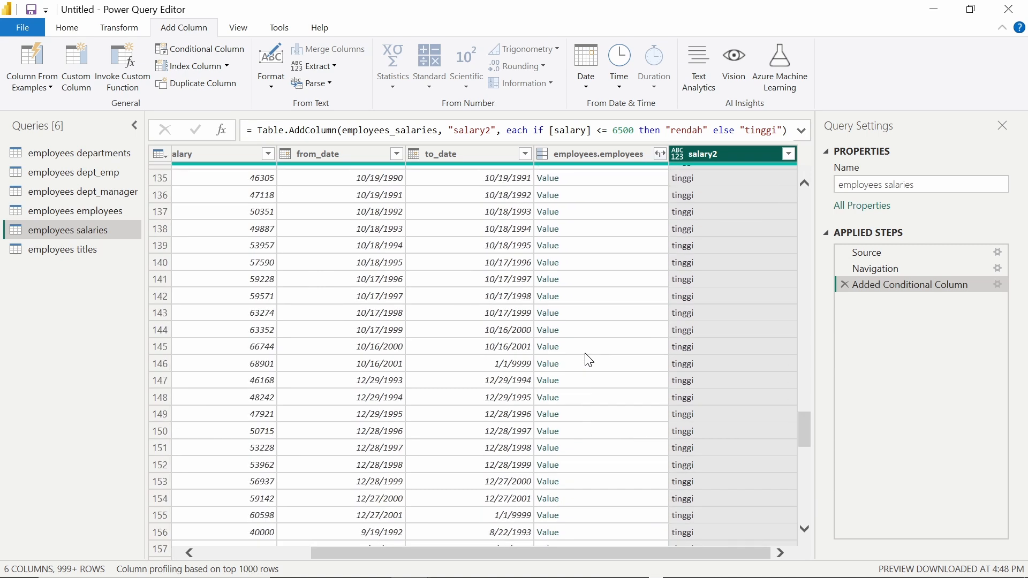
{"action": "scroll", "coordinate": [589, 360], "scroll_direction": "up", "scroll_amount": 20}
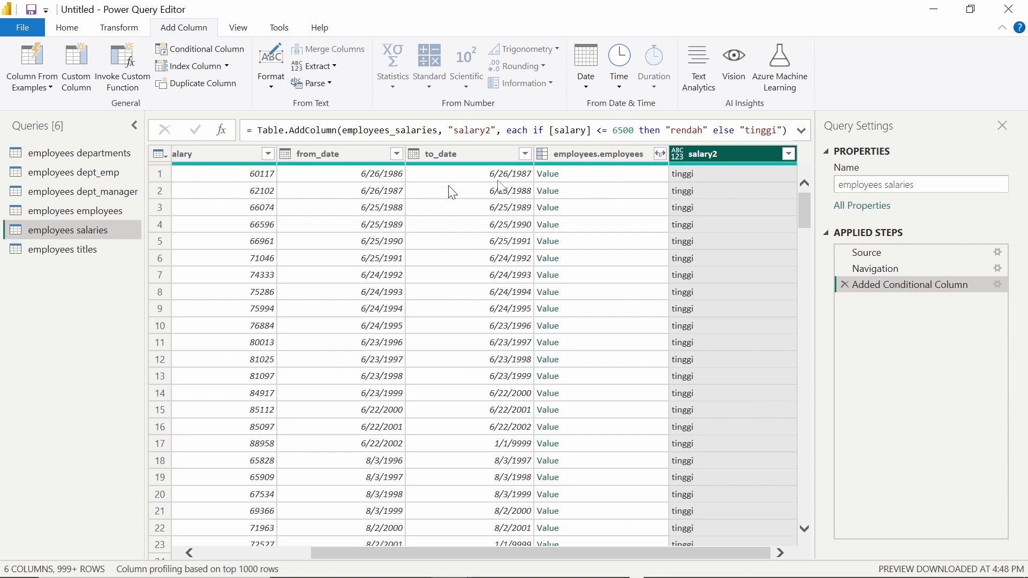
Step: Check salary2's data type menu and compare Applied Steps before and after the conditional column
{"action": "left_click", "coordinate": [678, 155]}
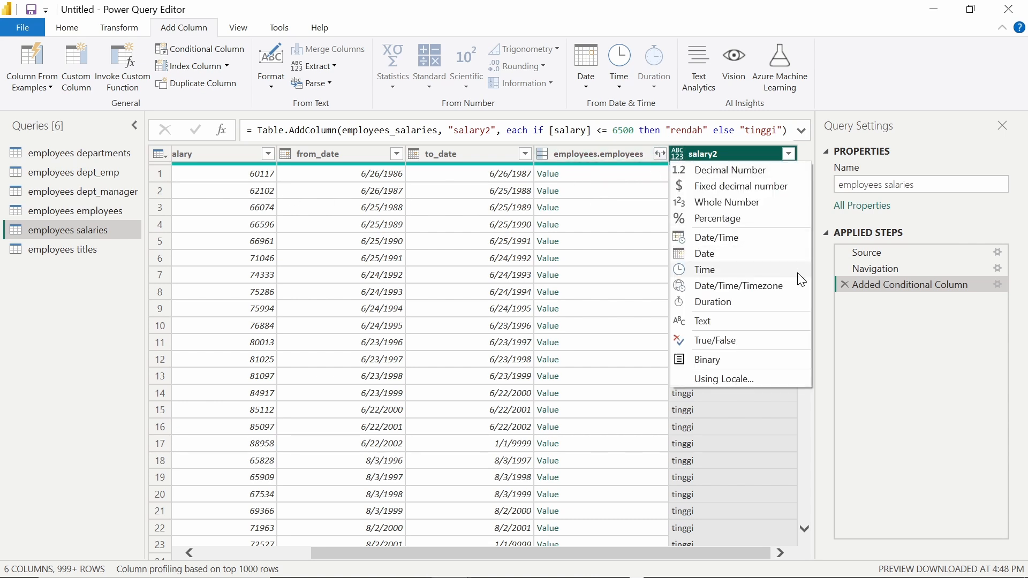
{"action": "left_click", "coordinate": [875, 292]}
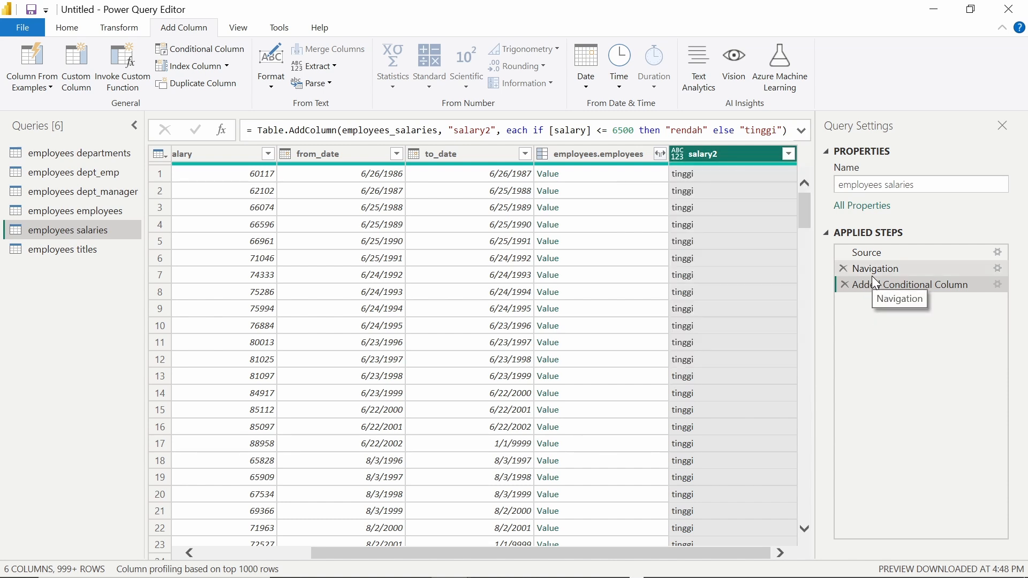
{"action": "left_click", "coordinate": [873, 272]}
{"action": "left_click", "coordinate": [874, 285]}
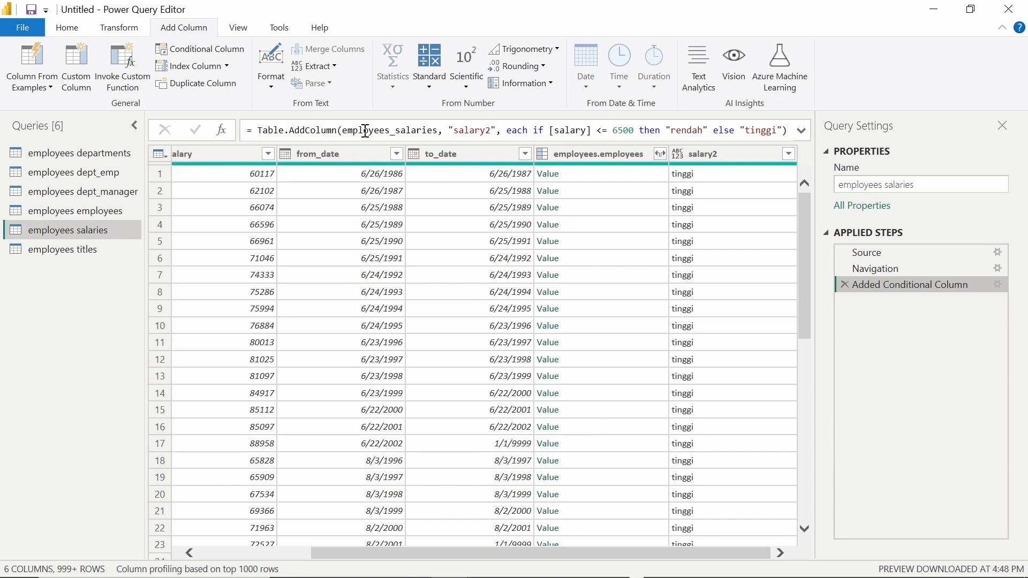
{"action": "left_click", "coordinate": [712, 160]}
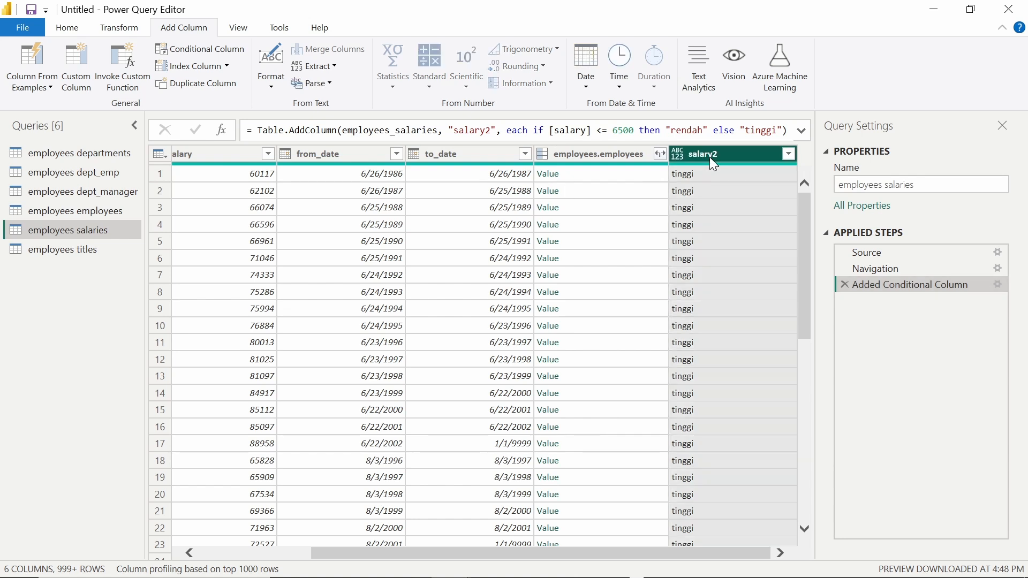
{"action": "left_click", "coordinate": [684, 155]}
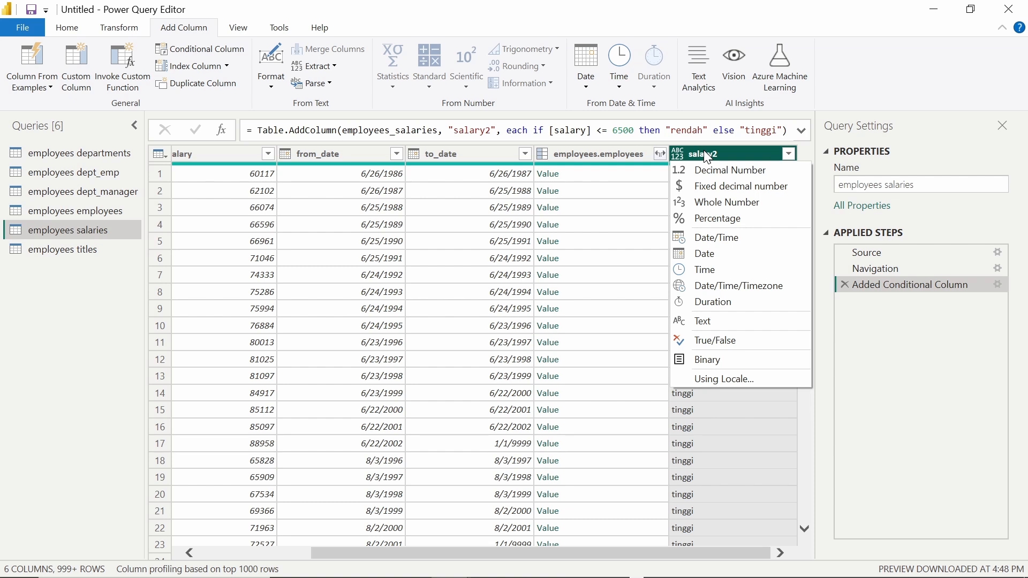
{"action": "left_click", "coordinate": [707, 156]}
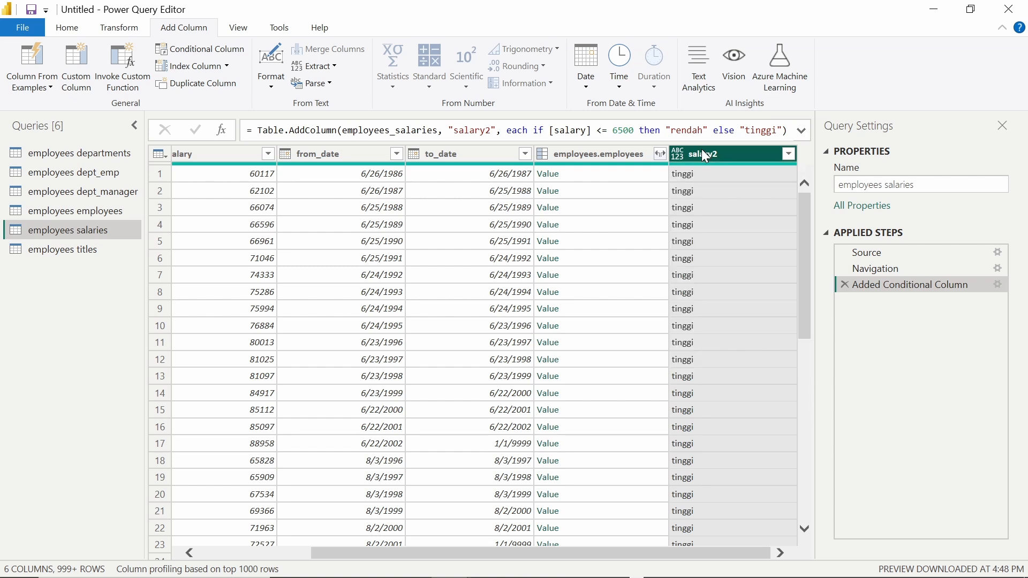
Step: Delete the old salary2 column and start a new conditional column named salary2 testing salary
{"action": "key", "text": "Delete"}
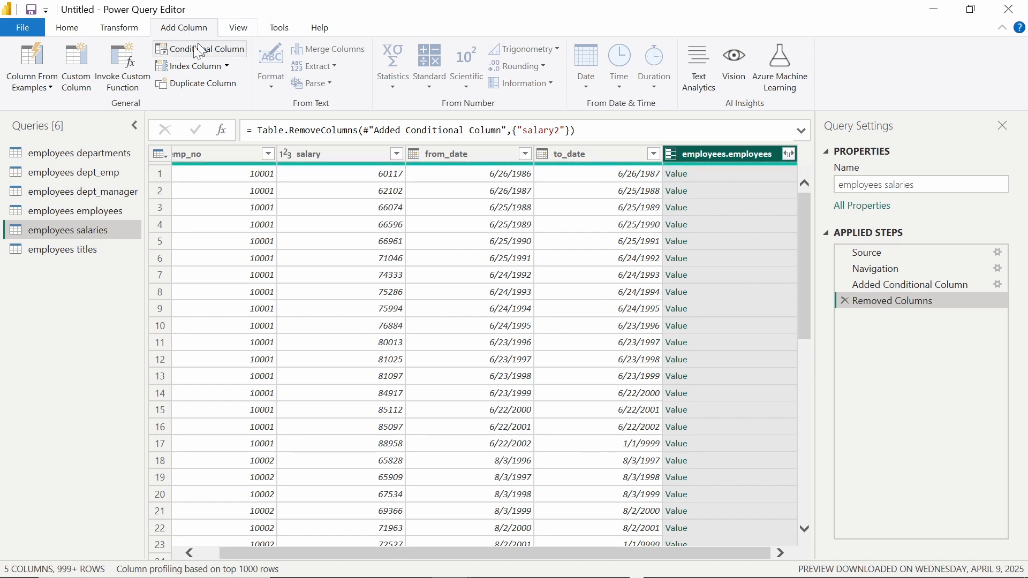
{"action": "left_click", "coordinate": [213, 52]}
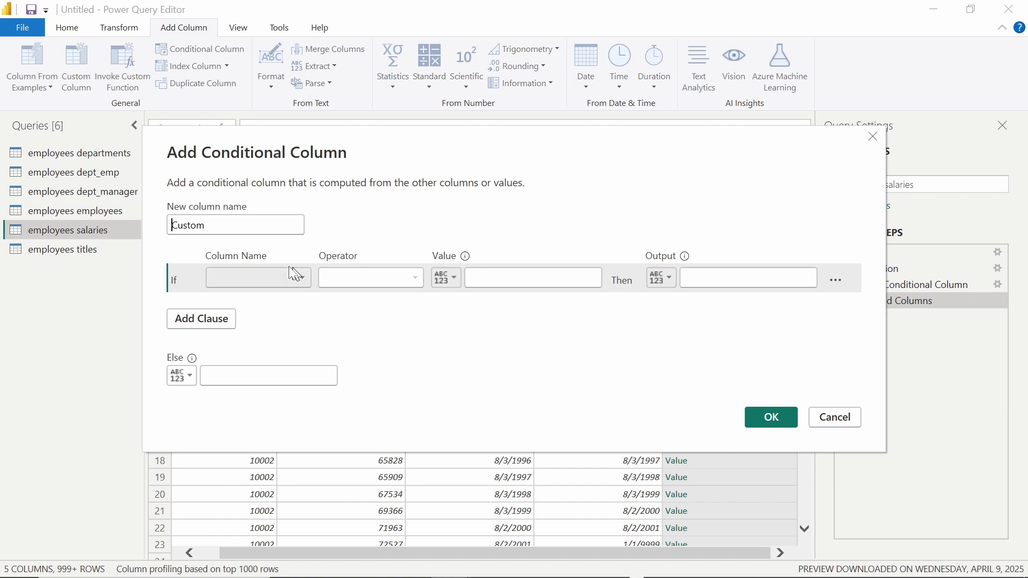
{"action": "left_click", "coordinate": [274, 281]}
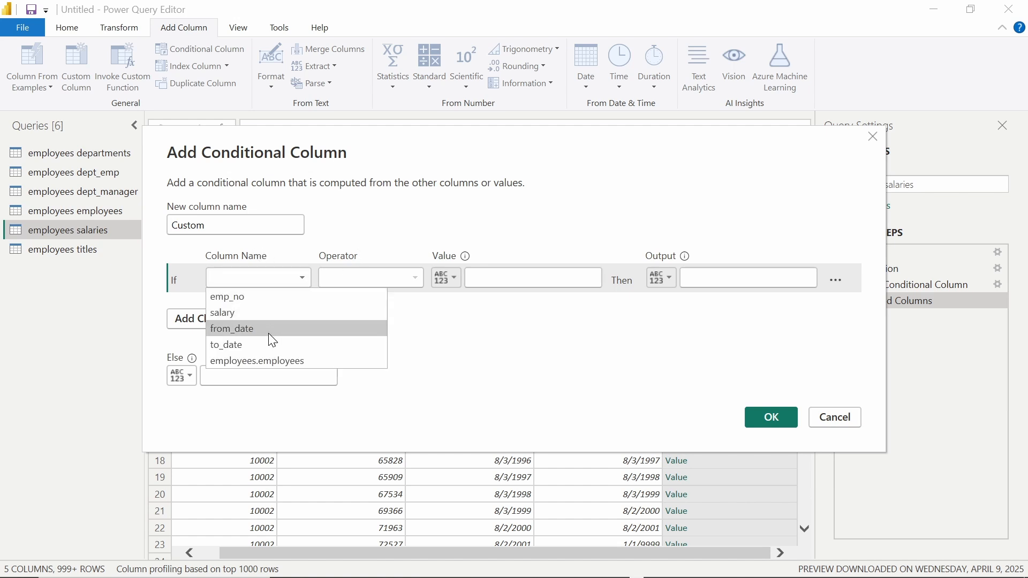
{"action": "left_click", "coordinate": [266, 313]}
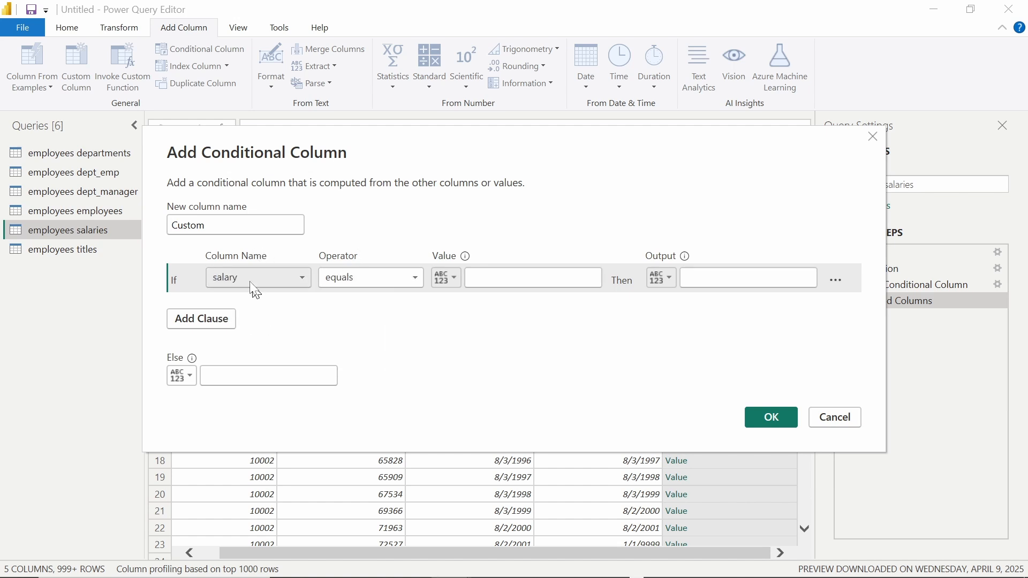
{"action": "left_click", "coordinate": [225, 224]}
{"action": "type", "text": "sala"}
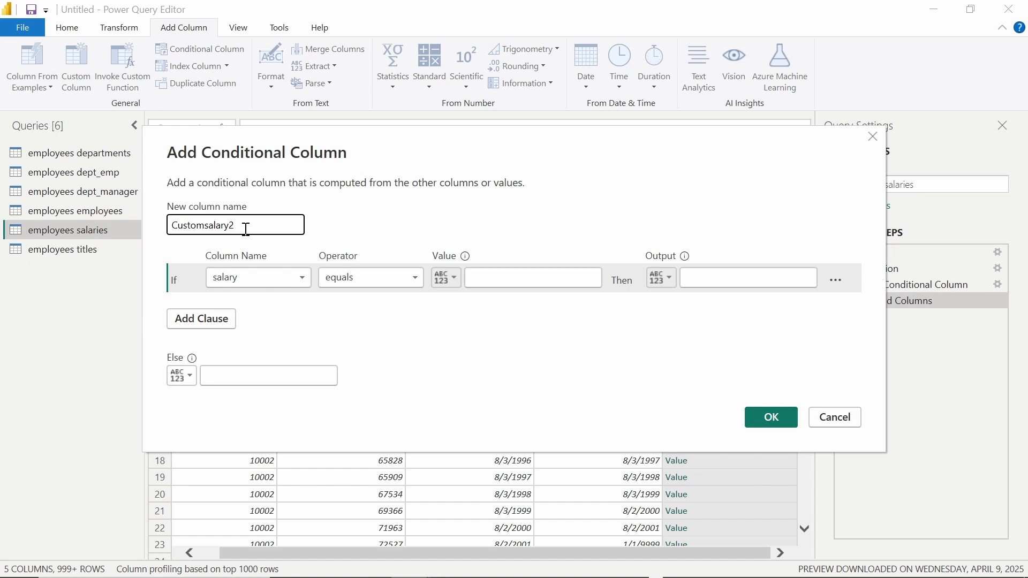
{"action": "type", "text": "ry2"}
{"action": "key", "text": "ctrl+a"}
{"action": "type", "text": "salary2"}
Step: Set the condition to salary less than or equal to 65000
{"action": "left_click", "coordinate": [391, 277]}
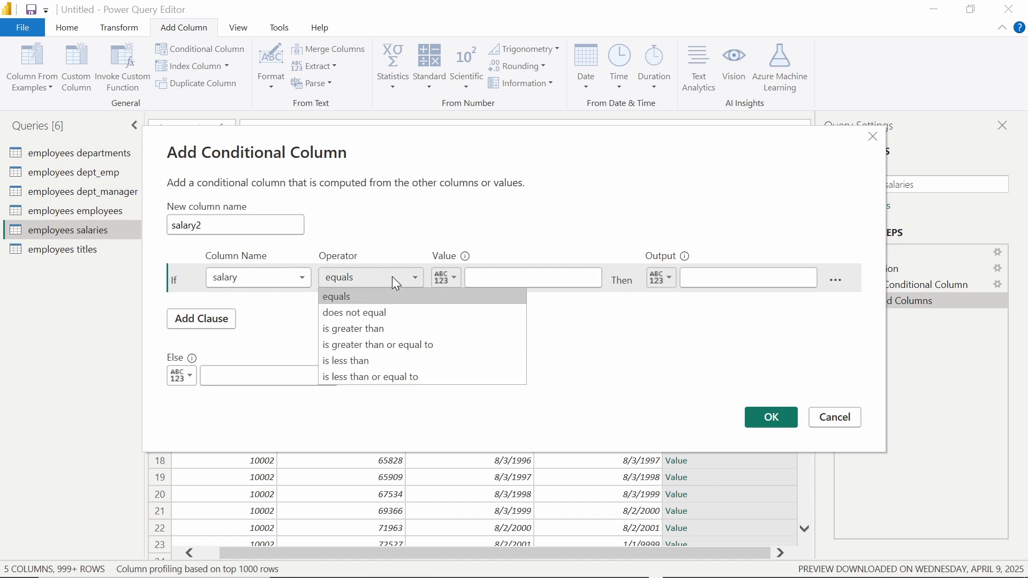
{"action": "left_click", "coordinate": [400, 375]}
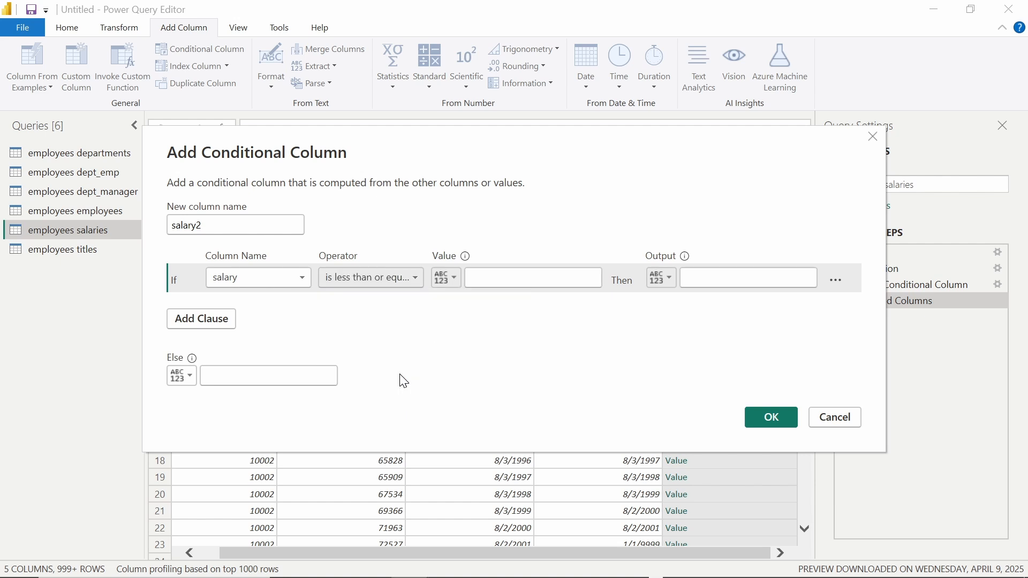
{"action": "left_click", "coordinate": [377, 284]}
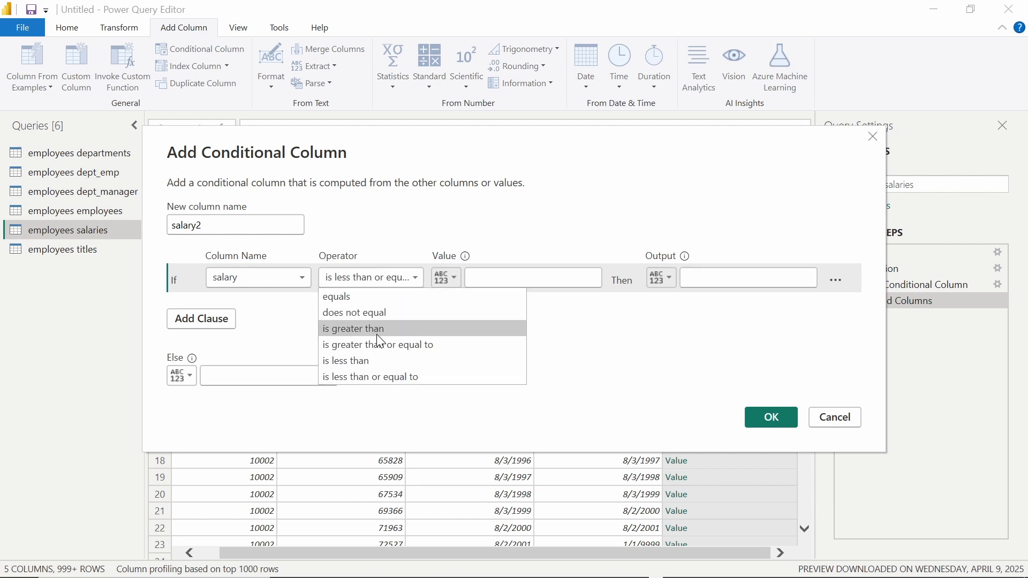
{"action": "left_click", "coordinate": [414, 381]}
{"action": "left_click", "coordinate": [494, 277]}
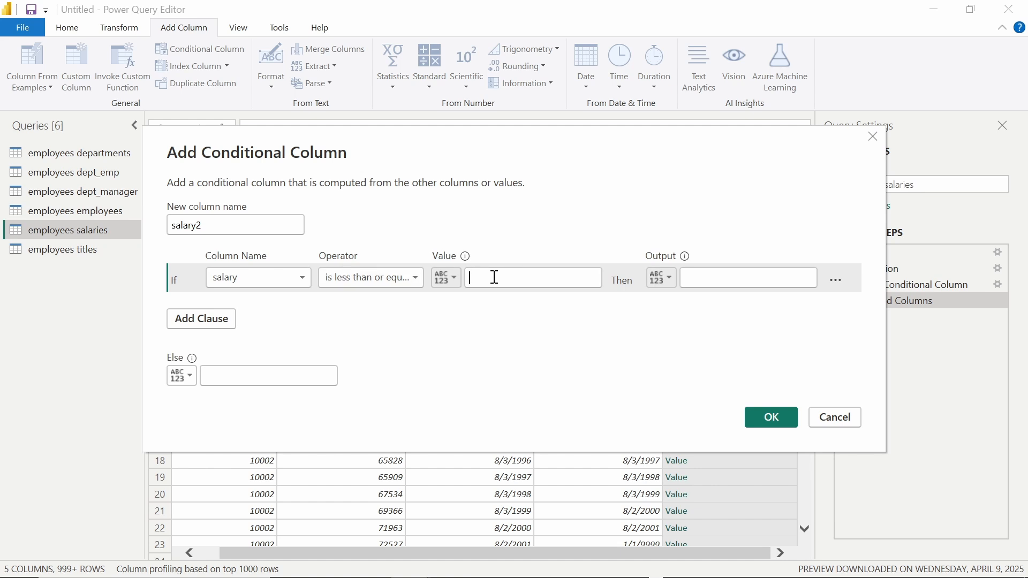
{"action": "type", "text": "6500"}
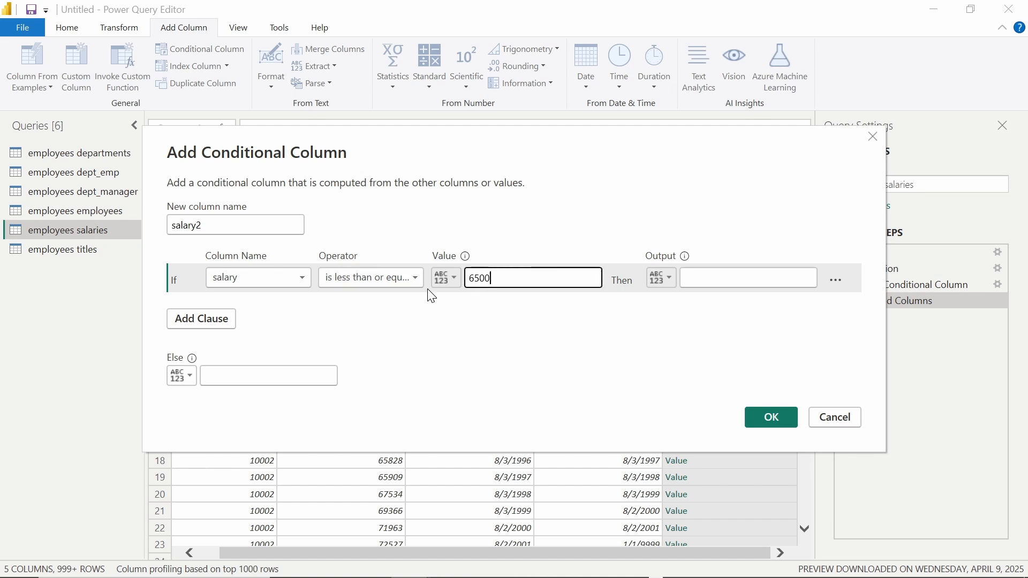
{"action": "left_click", "coordinate": [439, 280]}
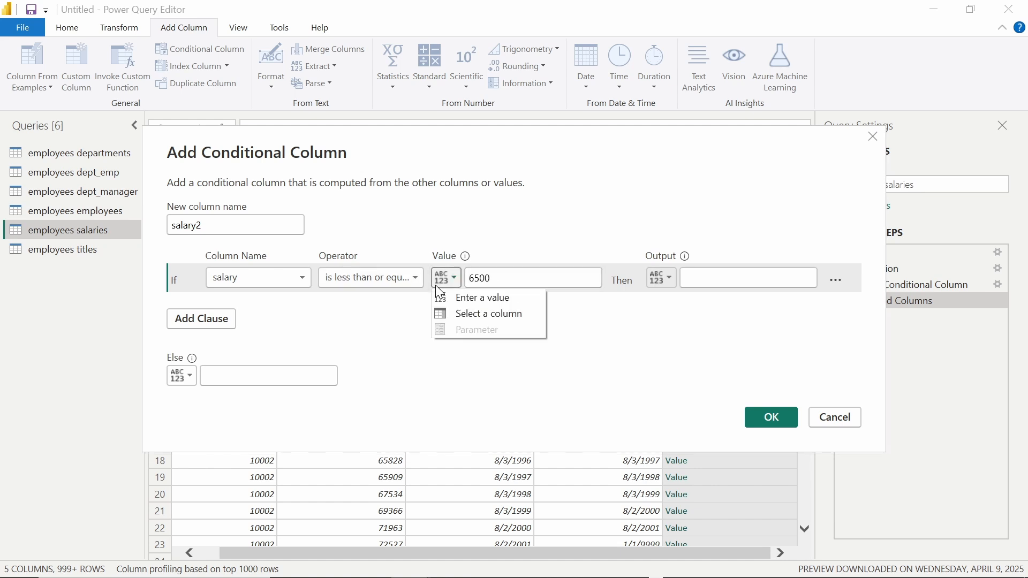
{"action": "left_click", "coordinate": [475, 300]}
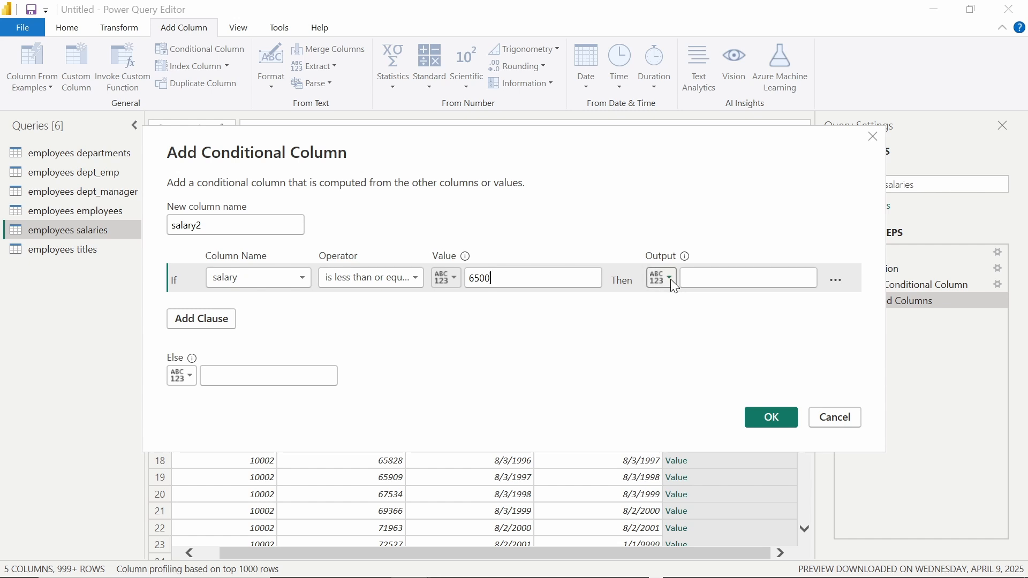
{"action": "left_click", "coordinate": [708, 274]}
{"action": "type", "text": "0"}
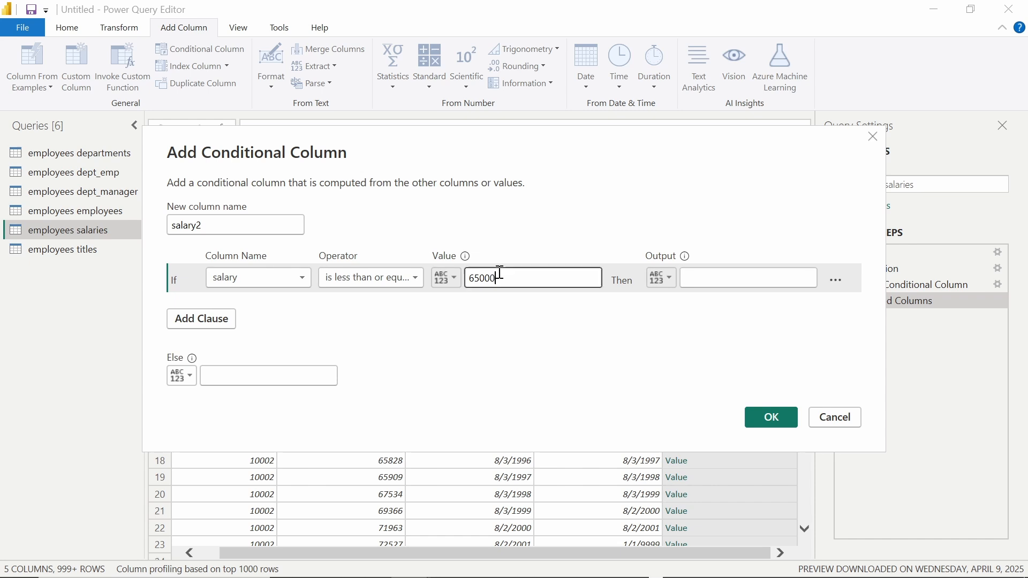
Step: Enter kurang as the Then label and begin typing tinggi as the Else label
{"action": "left_click", "coordinate": [726, 282]}
{"action": "type", "text": "kurang"}
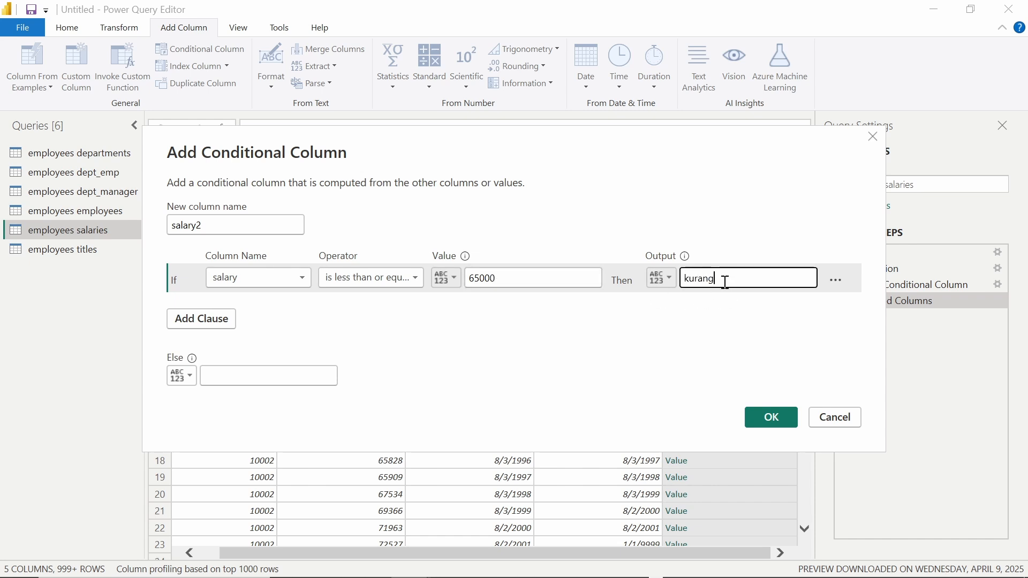
{"action": "left_click", "coordinate": [289, 378]}
{"action": "type", "text": "tinggi"}
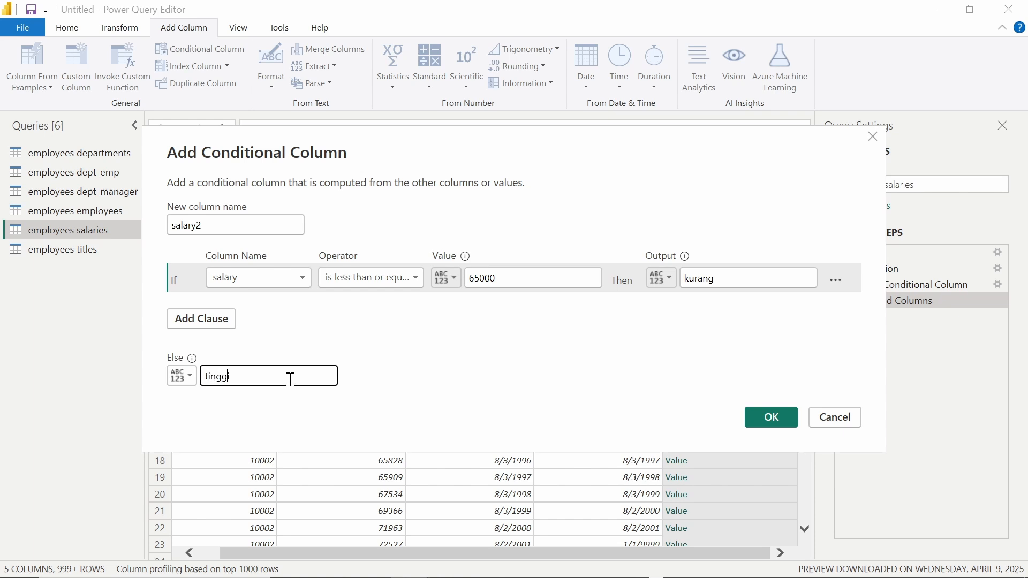
Step: Create the kurang/tinggi salary2 column and Close & Apply the query changes
{"action": "left_click", "coordinate": [794, 417]}
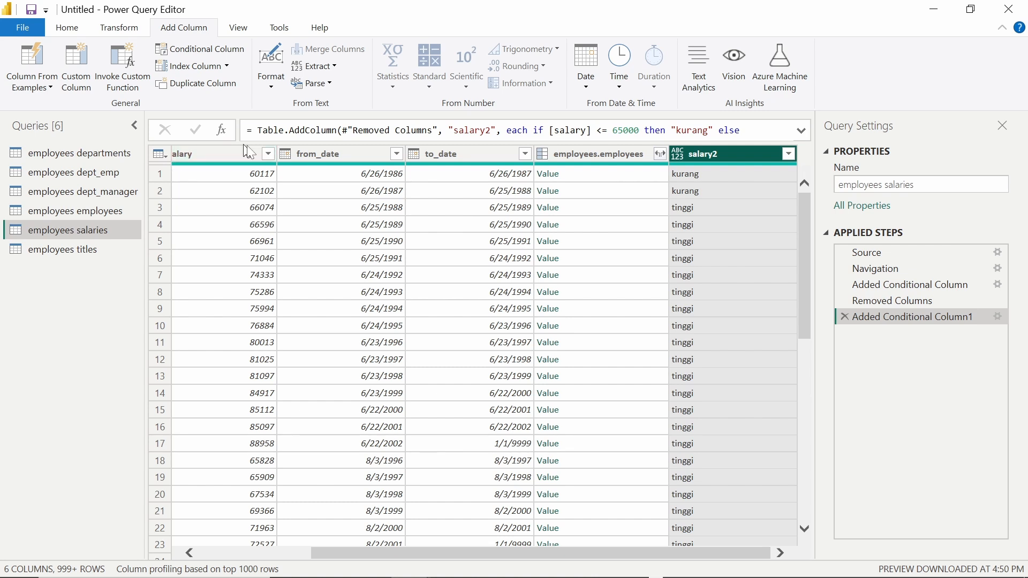
{"action": "left_click", "coordinate": [68, 28]}
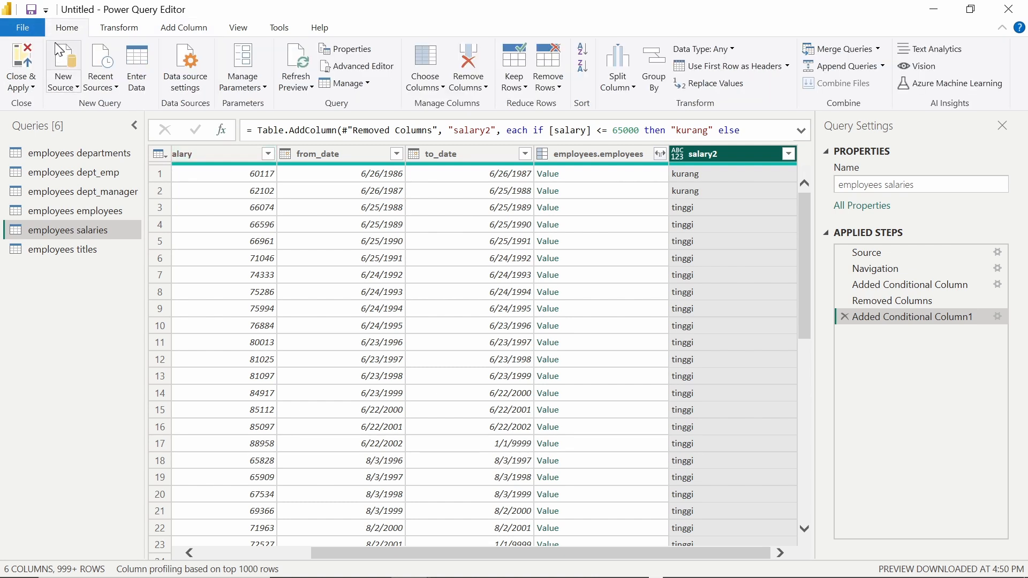
{"action": "left_click", "coordinate": [30, 53]}
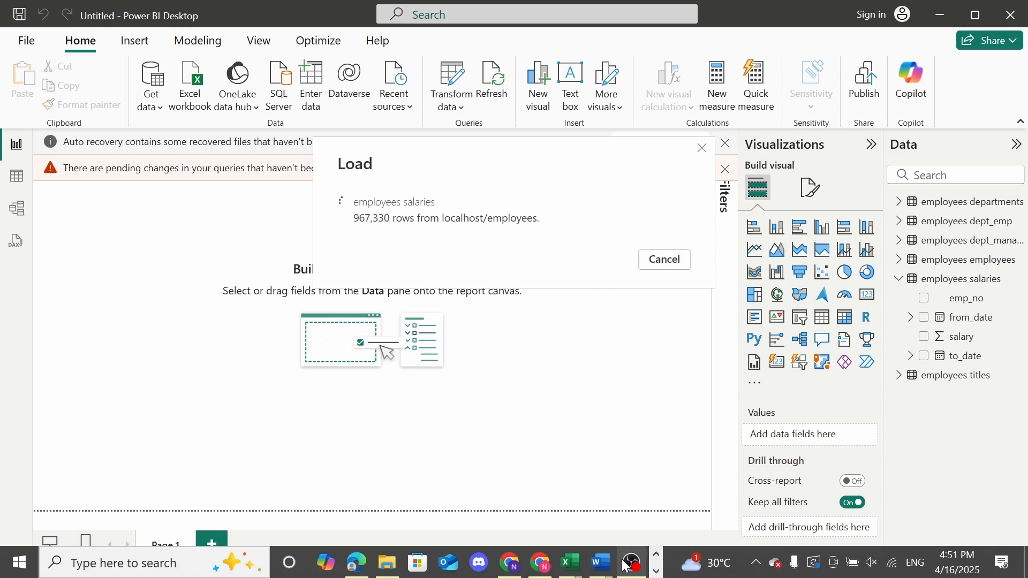
Step: Wait for the employees salaries reload to finish so salary2 shows in the Data pane
{"action": "mouse_move", "coordinate": [633, 564]}
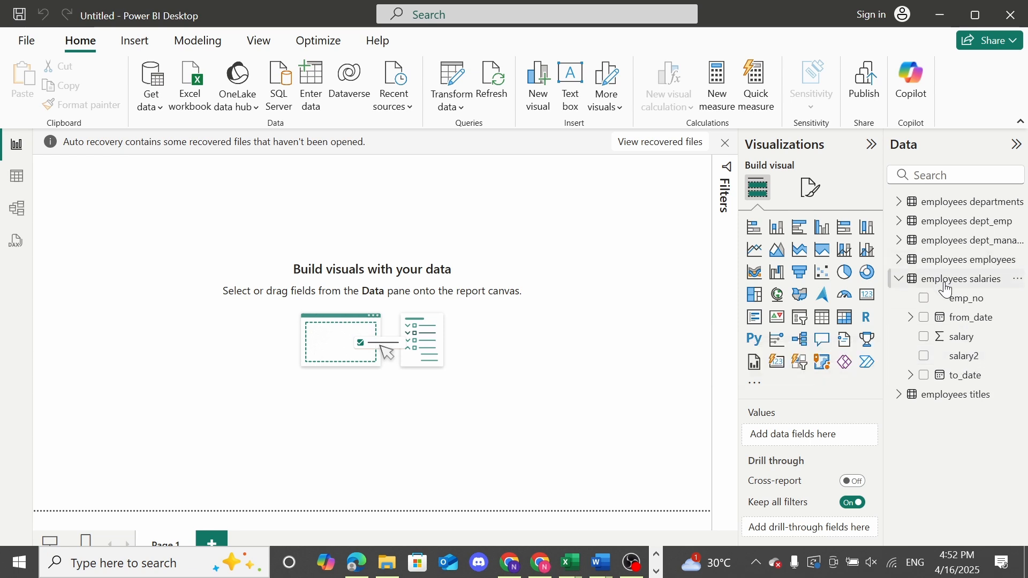
{"action": "left_click", "coordinate": [17, 208]}
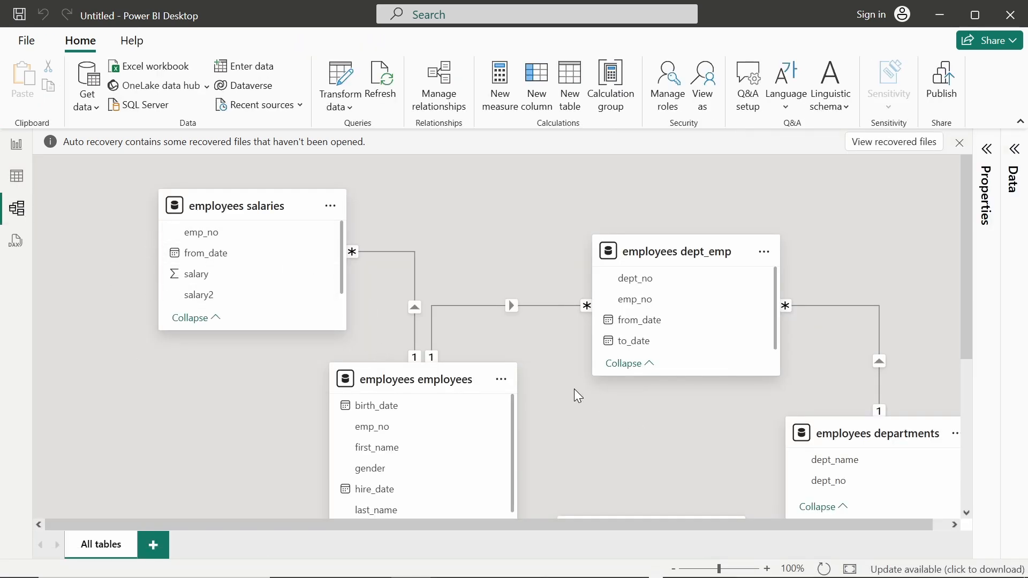
{"action": "scroll", "coordinate": [574, 391], "scroll_direction": "down", "scroll_amount": 3}
{"action": "scroll", "coordinate": [255, 441], "scroll_direction": "up", "scroll_amount": 3}
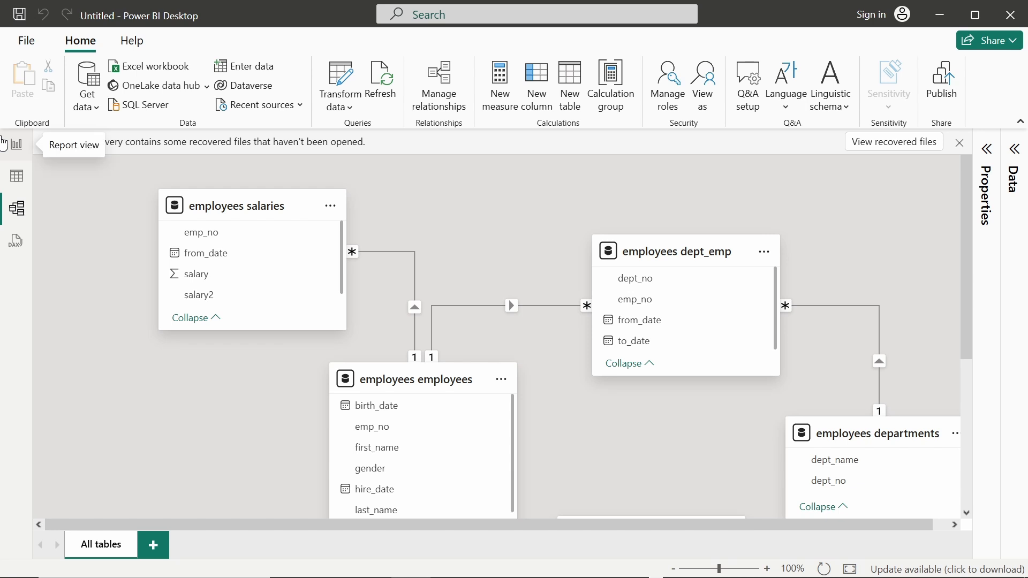
{"action": "left_click", "coordinate": [16, 144]}
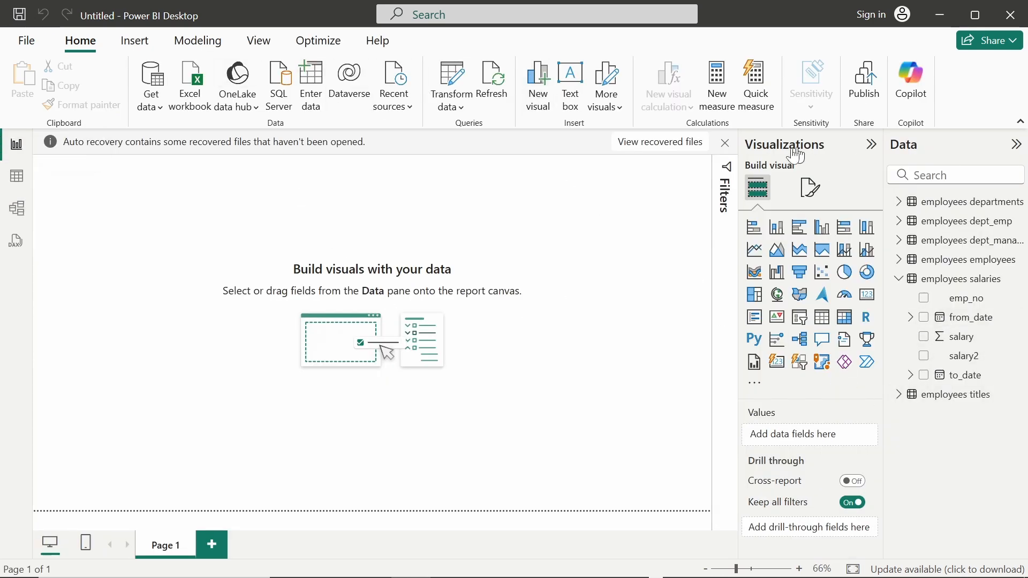
Step: Insert a stacked column chart on the report page and expand the employees table's fields
{"action": "left_click", "coordinate": [777, 229]}
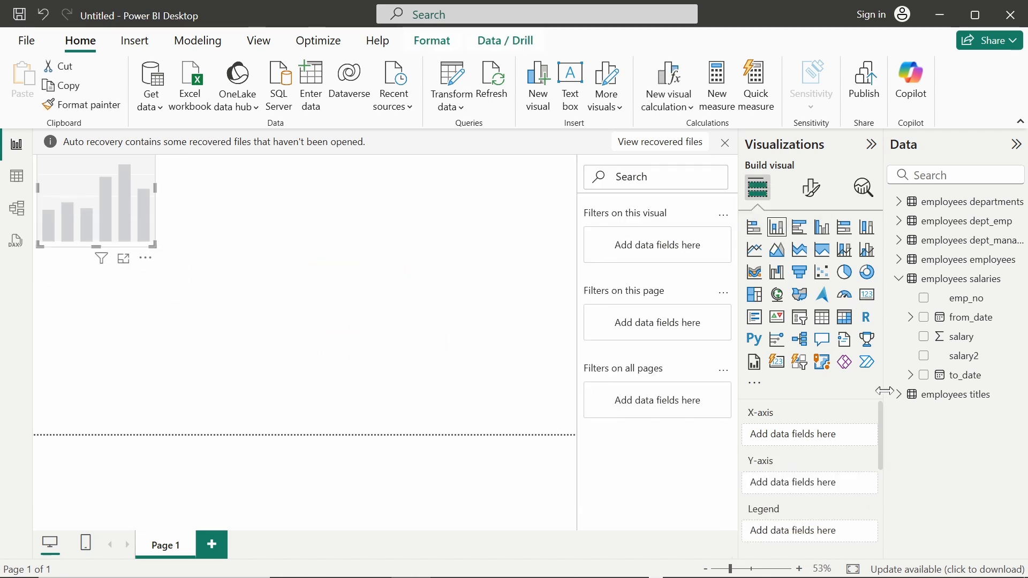
{"action": "scroll", "coordinate": [820, 405], "scroll_direction": "down", "scroll_amount": 1}
{"action": "scroll", "coordinate": [820, 404], "scroll_direction": "up", "scroll_amount": 1}
{"action": "left_click_drag", "start_coordinate": [975, 341], "coordinate": [957, 343]}
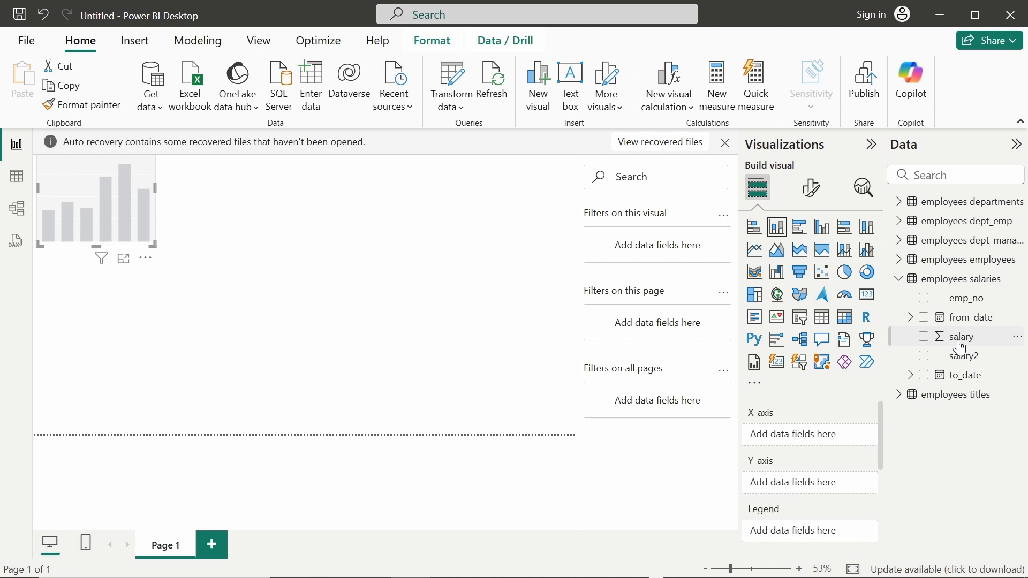
{"action": "left_click", "coordinate": [902, 262]}
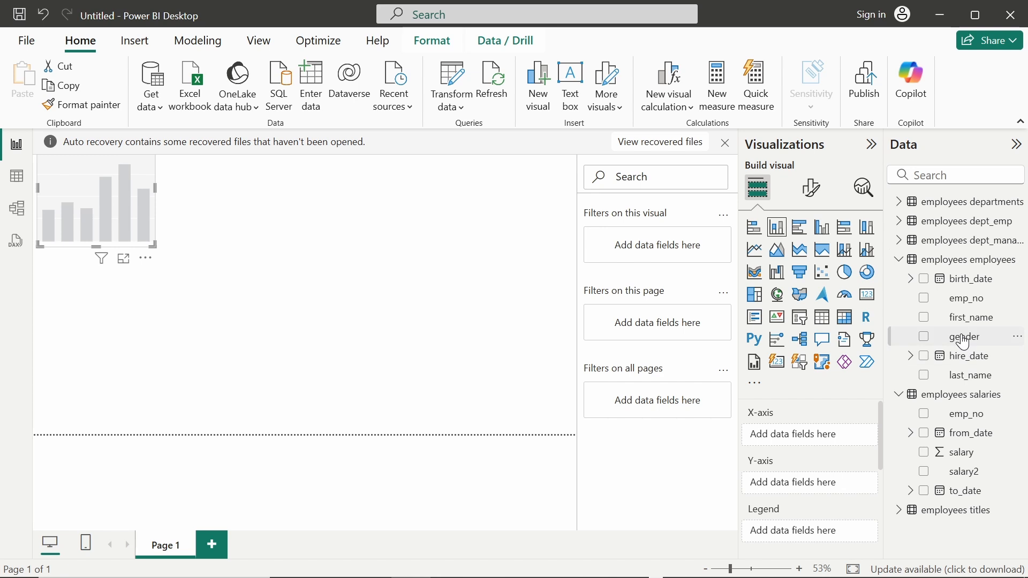
Step: Put gender in the chart's Legend and add salary2 to the chart as a count
{"action": "left_click_drag", "start_coordinate": [964, 341], "coordinate": [813, 488]}
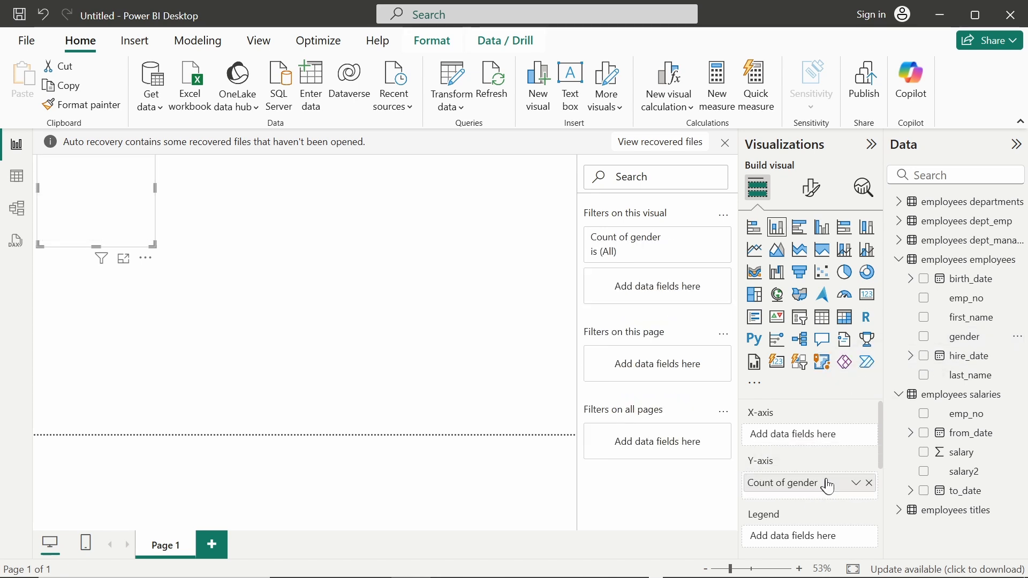
{"action": "left_click", "coordinate": [870, 484]}
{"action": "left_click_drag", "start_coordinate": [964, 337], "coordinate": [824, 533]}
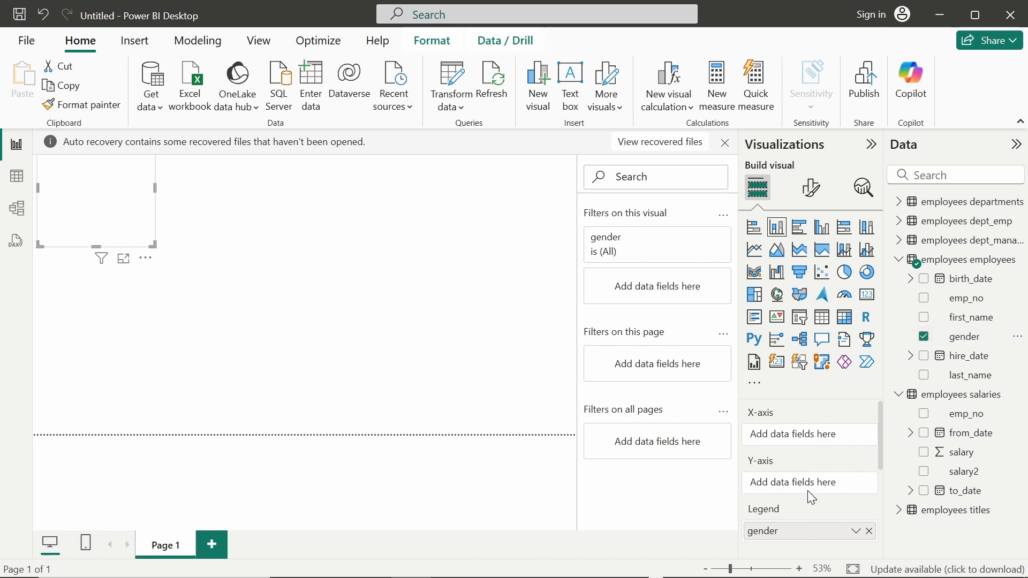
{"action": "scroll", "coordinate": [807, 490], "scroll_direction": "down", "scroll_amount": 1}
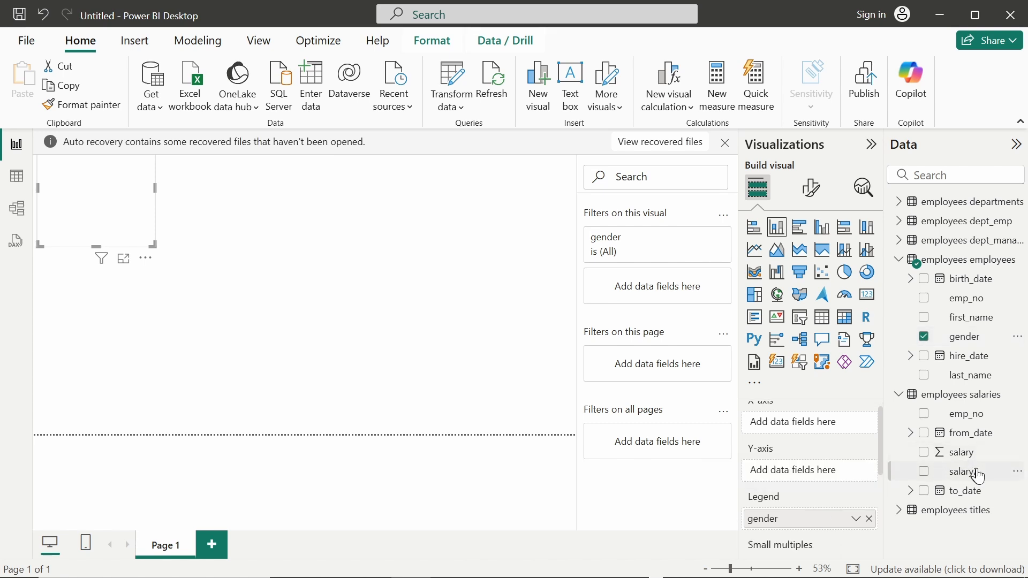
{"action": "left_click_drag", "start_coordinate": [973, 475], "coordinate": [823, 467]}
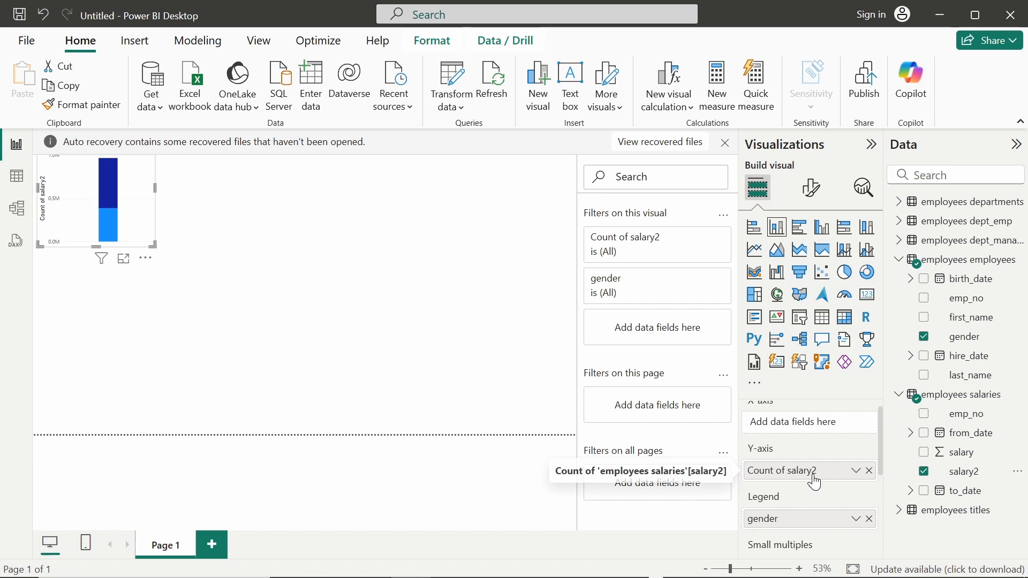
{"action": "scroll", "coordinate": [798, 485], "scroll_direction": "up", "scroll_amount": 1}
Step: Use salary2 for the X-axis and legend, and plot Sum of salary on the Y-axis
{"action": "left_click_drag", "start_coordinate": [799, 487], "coordinate": [788, 445]}
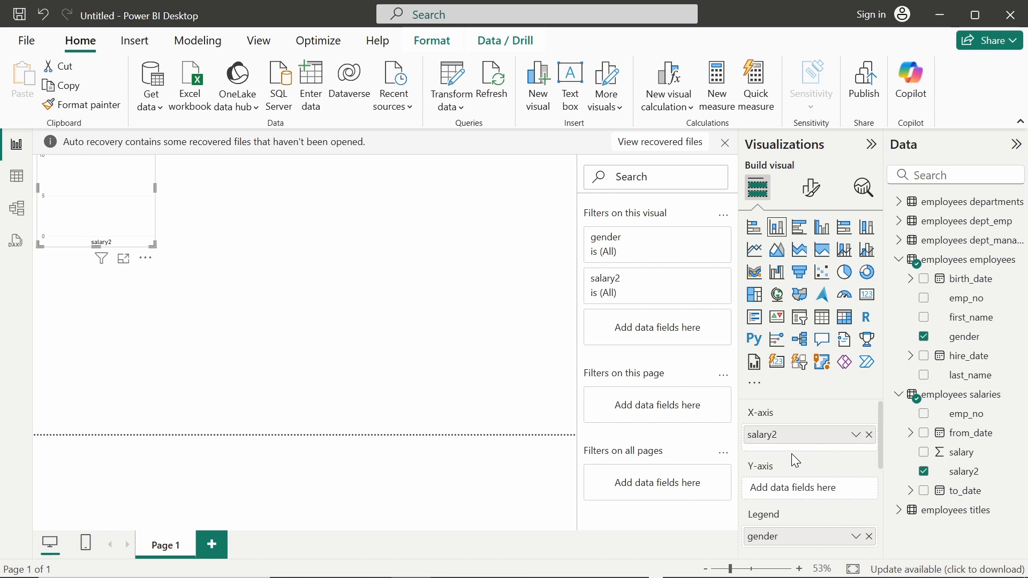
{"action": "scroll", "coordinate": [791, 454], "scroll_direction": "down", "scroll_amount": 1}
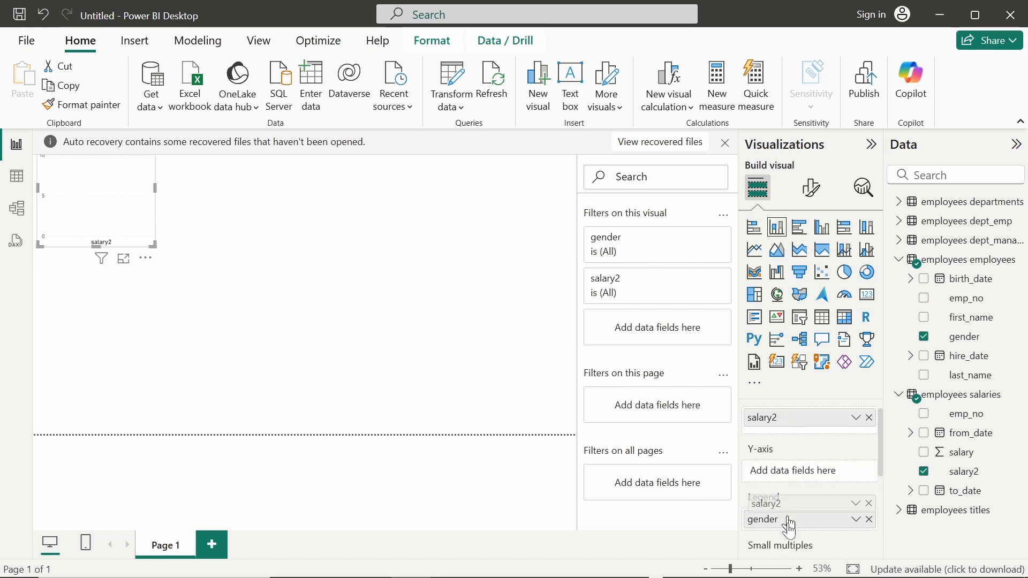
{"action": "scroll", "coordinate": [787, 522], "scroll_direction": "down", "scroll_amount": 2}
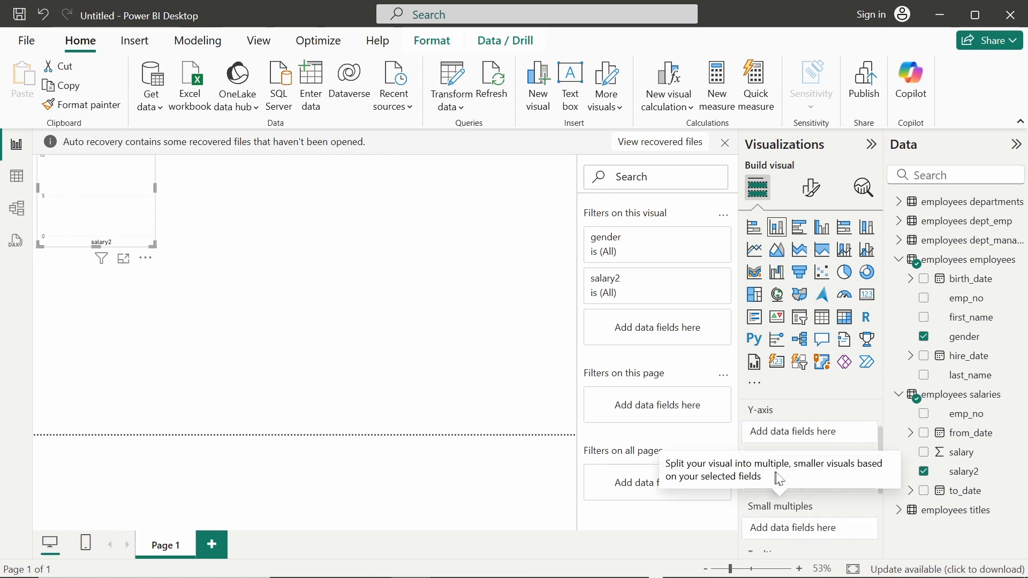
{"action": "scroll", "coordinate": [808, 448], "scroll_direction": "up", "scroll_amount": 2}
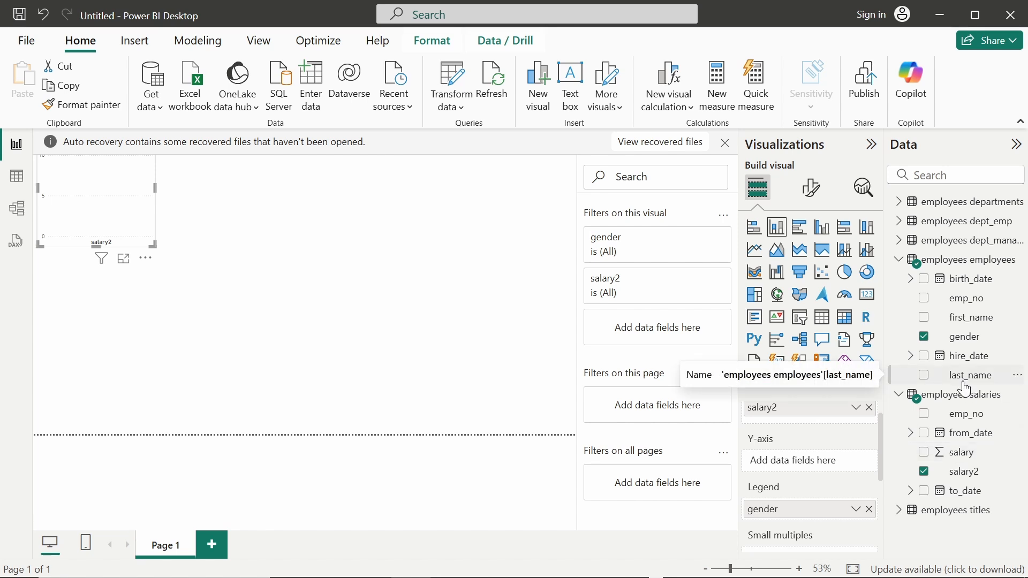
{"action": "left_click_drag", "start_coordinate": [963, 349], "coordinate": [945, 370]}
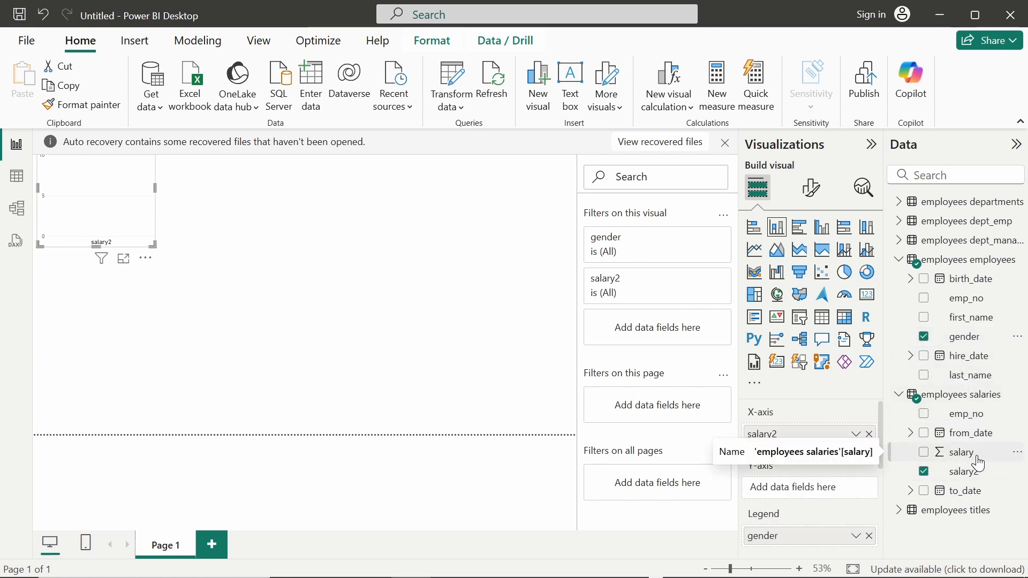
{"action": "left_click_drag", "start_coordinate": [964, 472], "coordinate": [805, 540]}
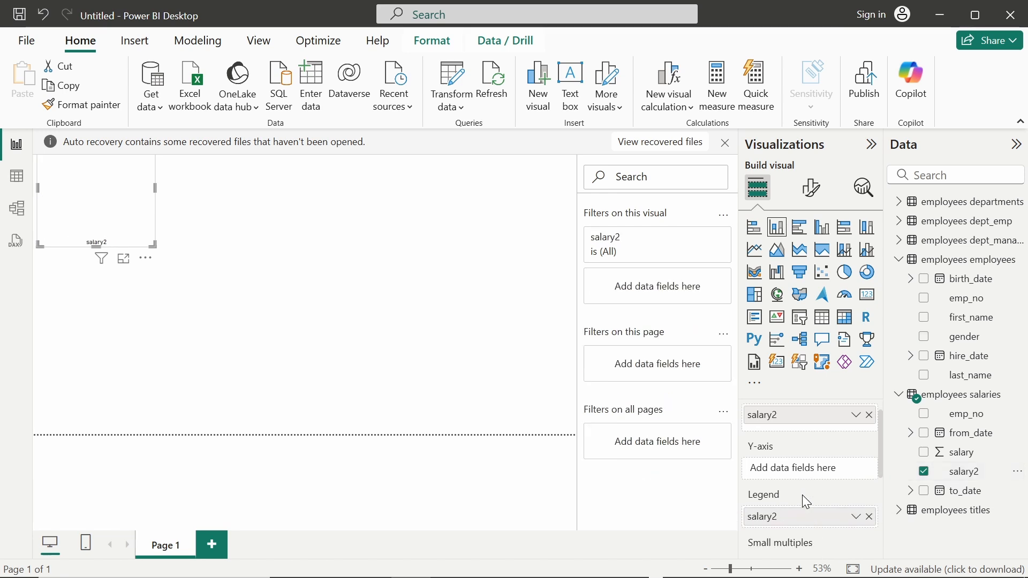
{"action": "scroll", "coordinate": [802, 494], "scroll_direction": "up", "scroll_amount": 1}
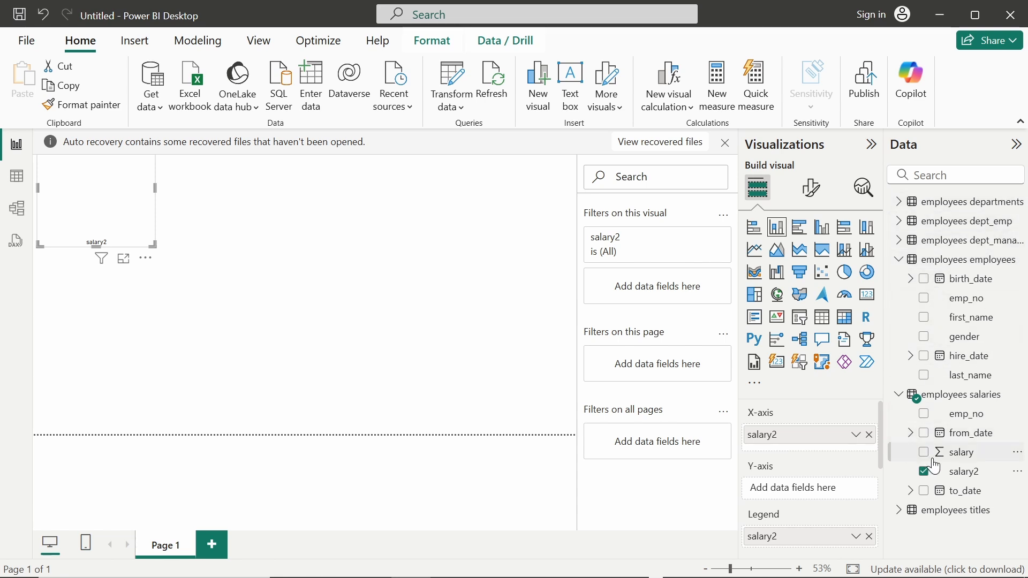
{"action": "left_click_drag", "start_coordinate": [963, 453], "coordinate": [829, 487]}
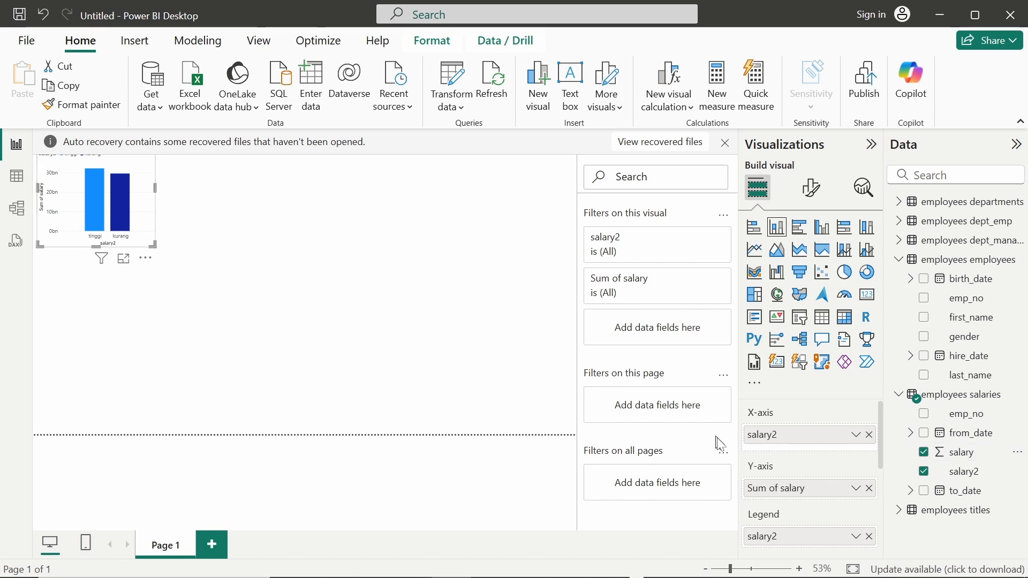
Step: Replace salary2 with gender in the Legend so tinggi and kurang columns stack by gender
{"action": "scroll", "coordinate": [797, 455], "scroll_direction": "down", "scroll_amount": 1}
{"action": "scroll", "coordinate": [776, 448], "scroll_direction": "up", "scroll_amount": 1}
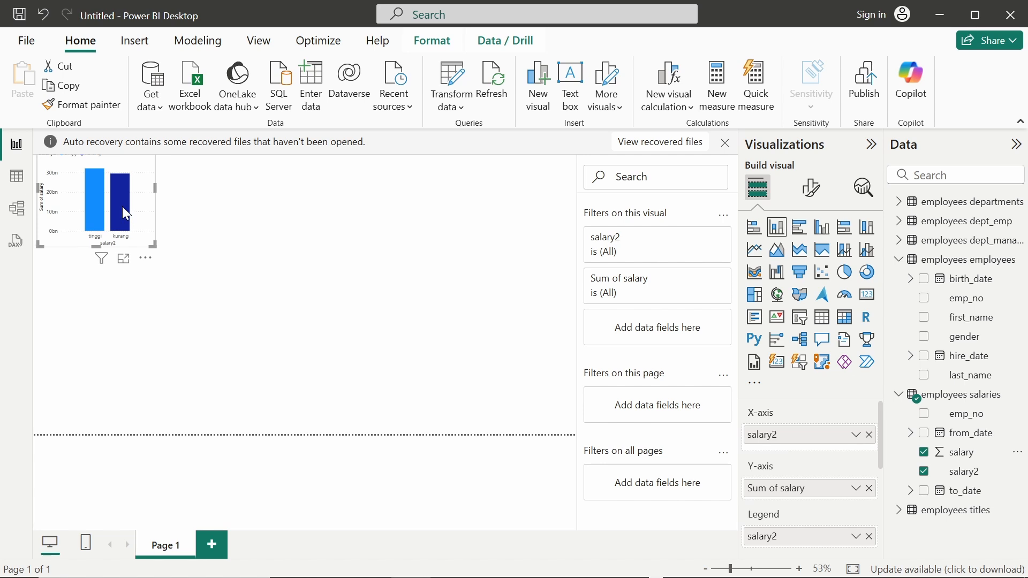
{"action": "mouse_move", "coordinate": [122, 207]}
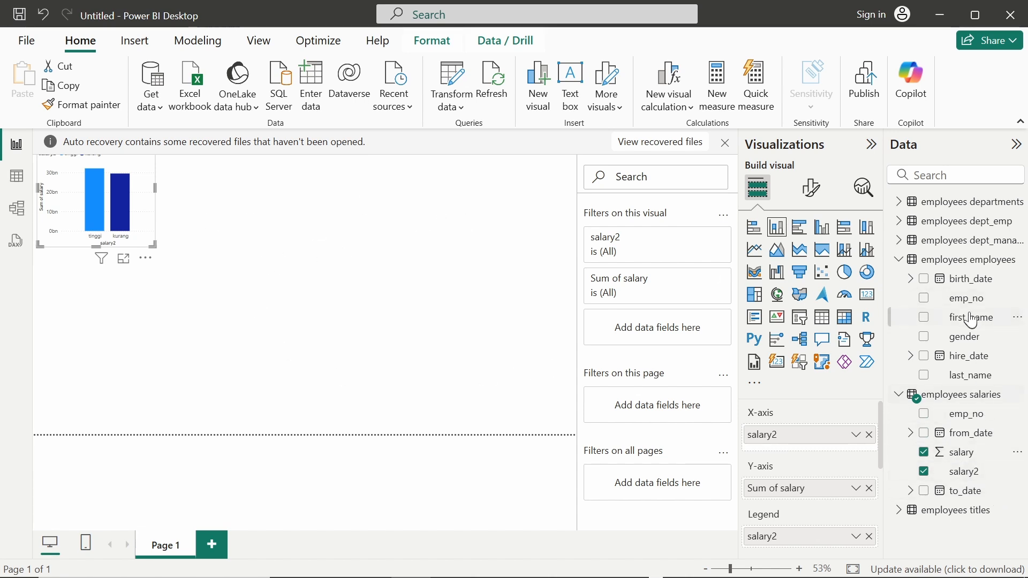
{"action": "mouse_move", "coordinate": [964, 345]}
{"action": "left_mouse_down"}
{"action": "mouse_move", "coordinate": [808, 474]}
{"action": "mouse_move", "coordinate": [808, 541]}
{"action": "mouse_move", "coordinate": [808, 520]}
{"action": "mouse_move", "coordinate": [969, 350]}
{"action": "left_mouse_up"}
{"action": "scroll", "coordinate": [854, 434], "scroll_direction": "down", "scroll_amount": 2}
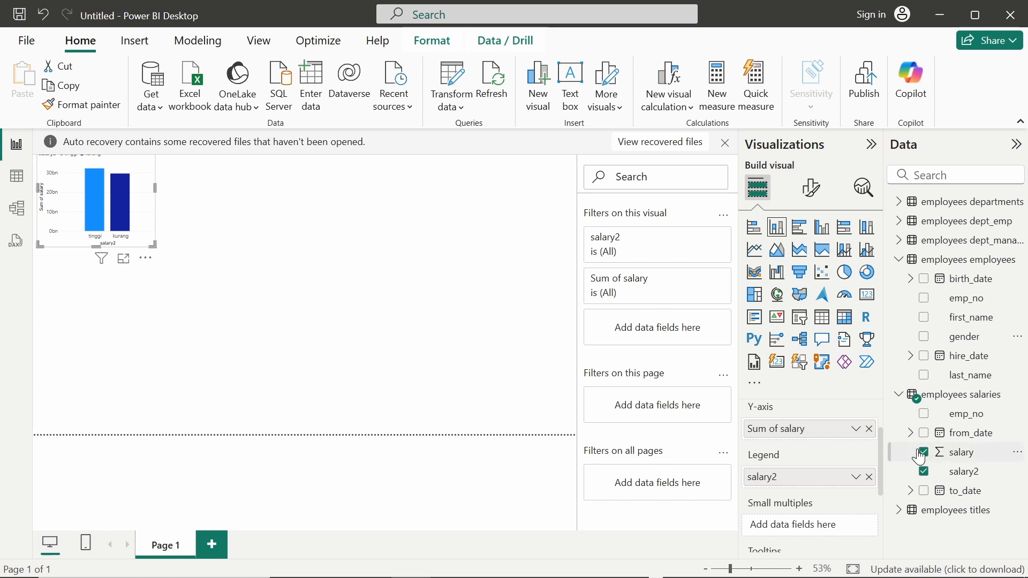
{"action": "left_click_drag", "start_coordinate": [969, 345], "coordinate": [838, 481]}
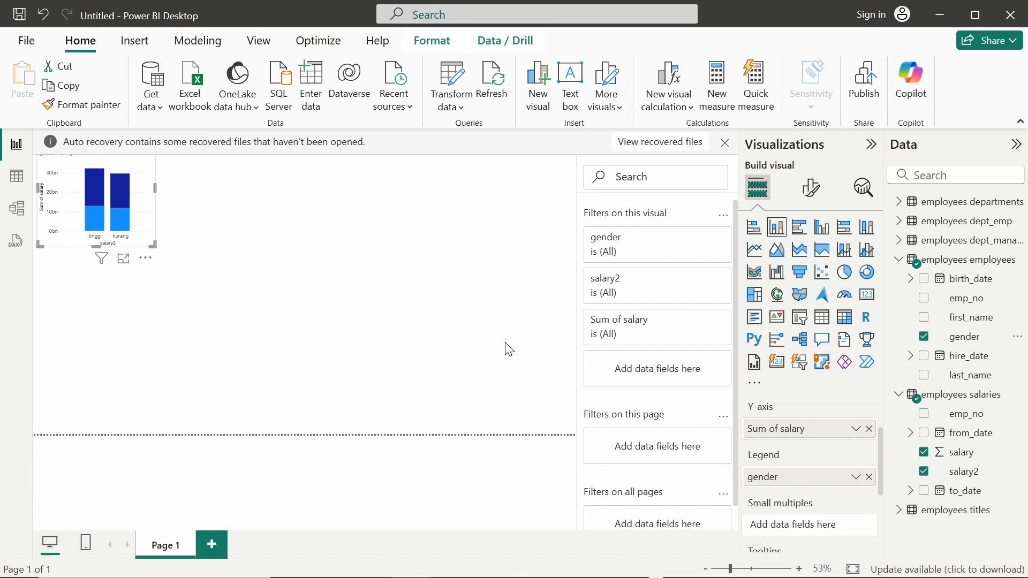
Step: Dismiss the auto-recovery notice and collapse the Visualizations and Filters panes
{"action": "left_click", "coordinate": [729, 145]}
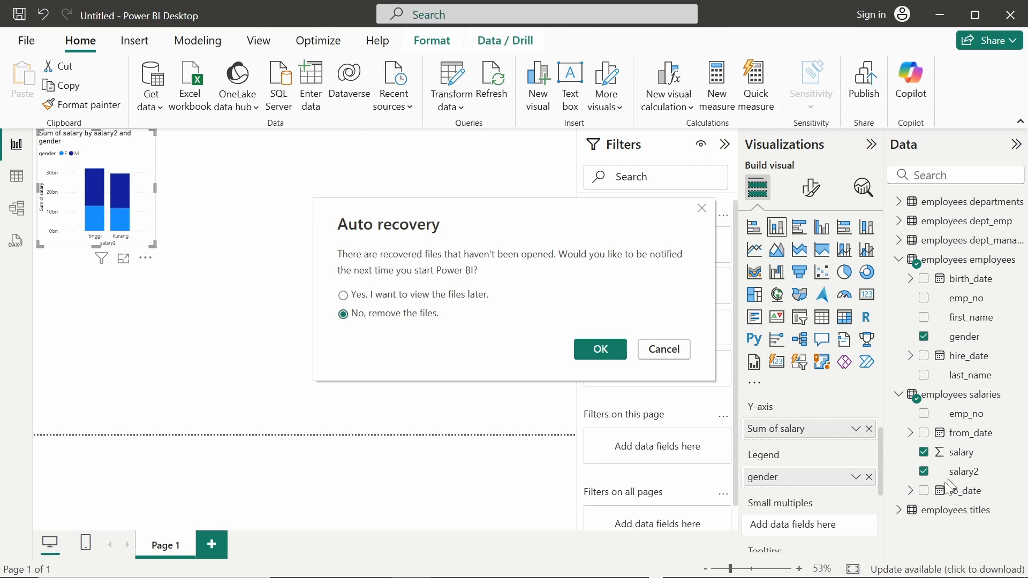
{"action": "left_click", "coordinate": [602, 351]}
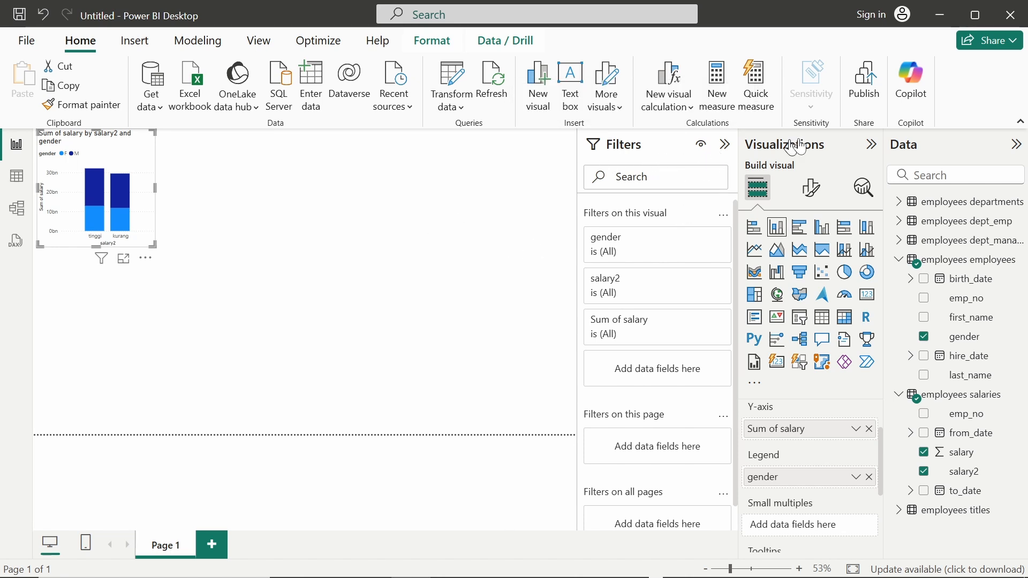
{"action": "left_click", "coordinate": [870, 146]}
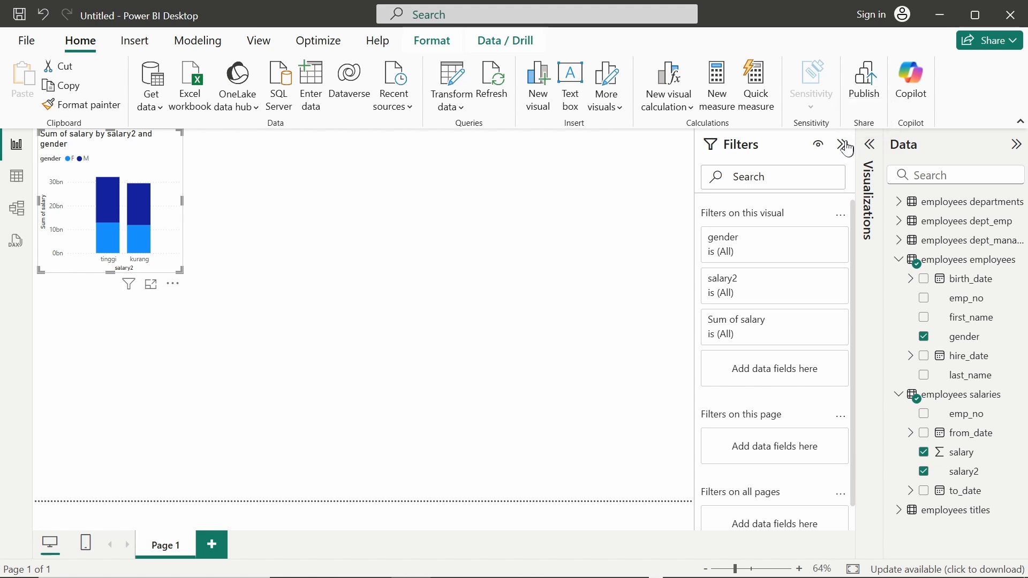
{"action": "left_click", "coordinate": [843, 144]}
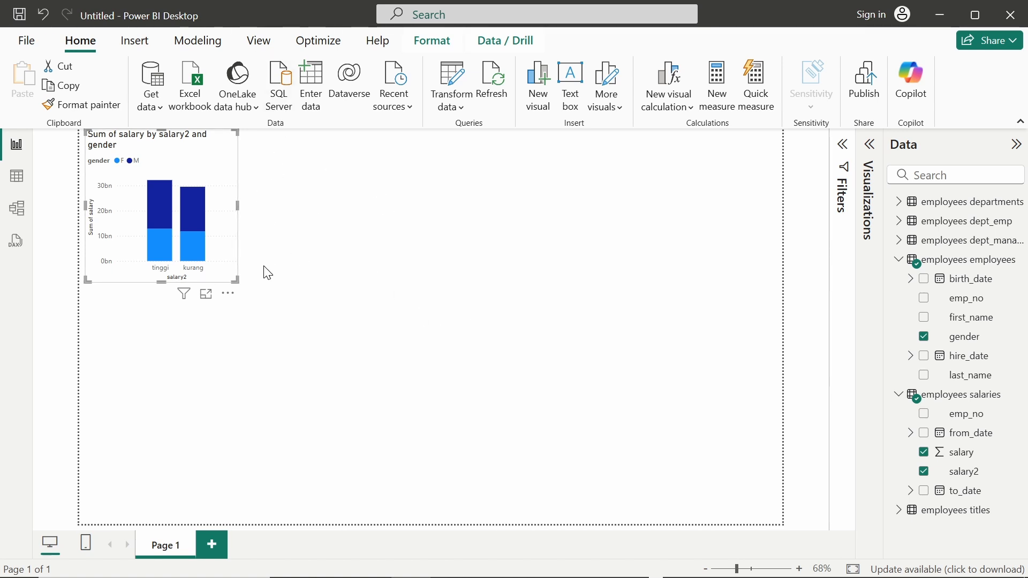
Step: Switch windows to the Chrome Looker Studio Superstore Dashboard
{"action": "key", "text": "alt+Tab"}
{"action": "left_click", "coordinate": [486, 206]}
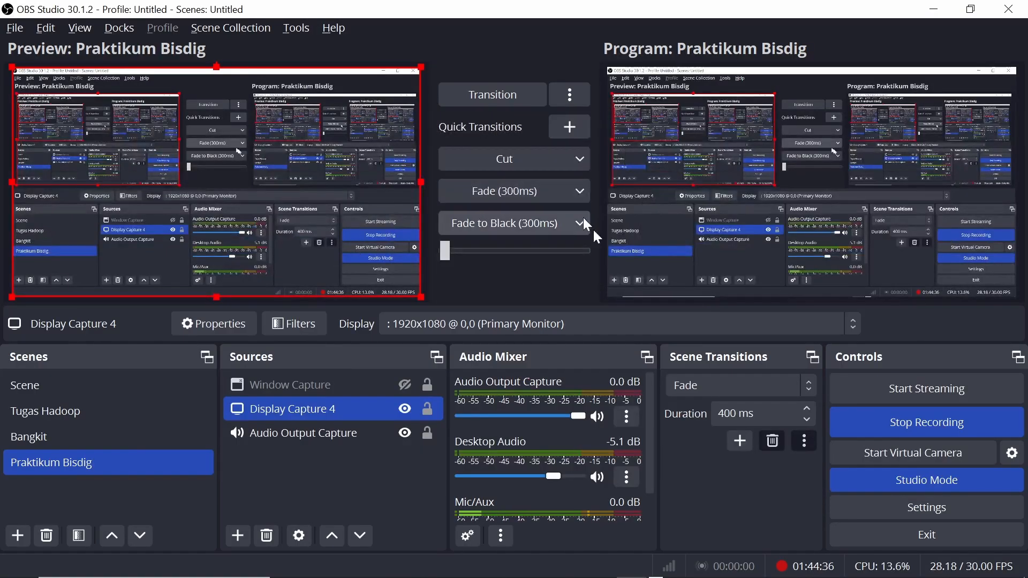
{"action": "key", "text": "alt+Tab"}
{"action": "left_click", "coordinate": [515, 223]}
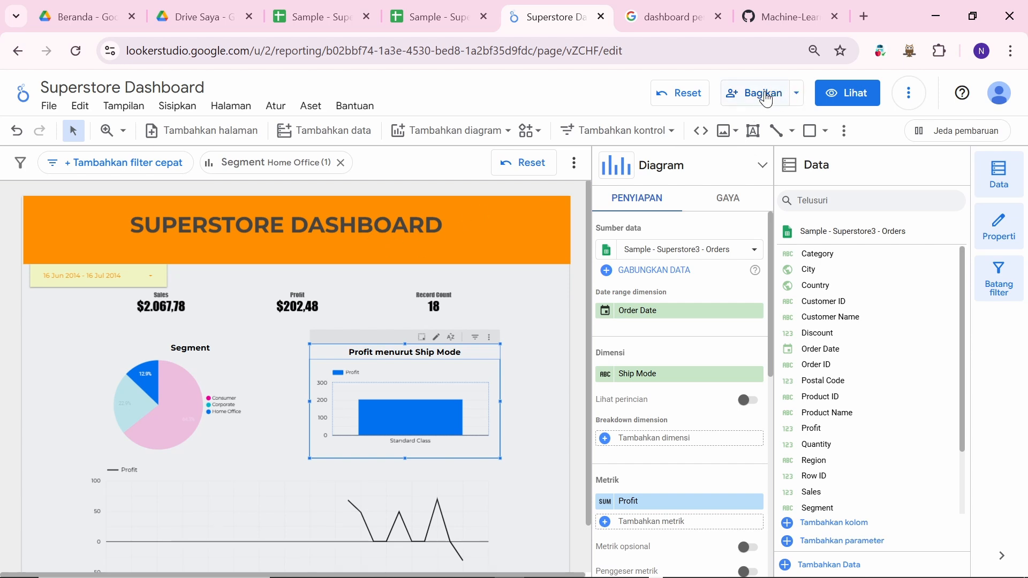
{"action": "left_click", "coordinate": [798, 96]}
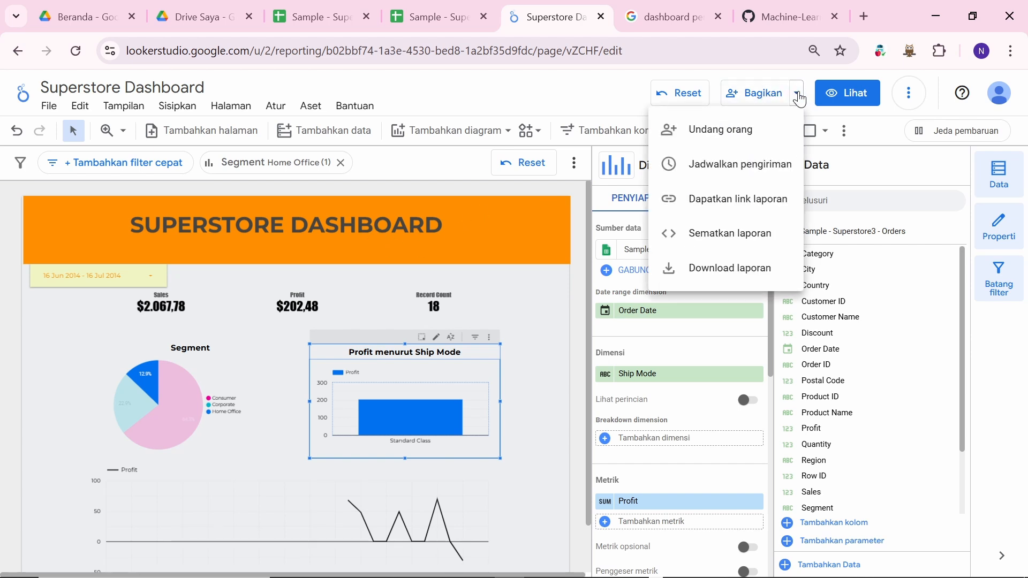
{"action": "left_click", "coordinate": [756, 98]}
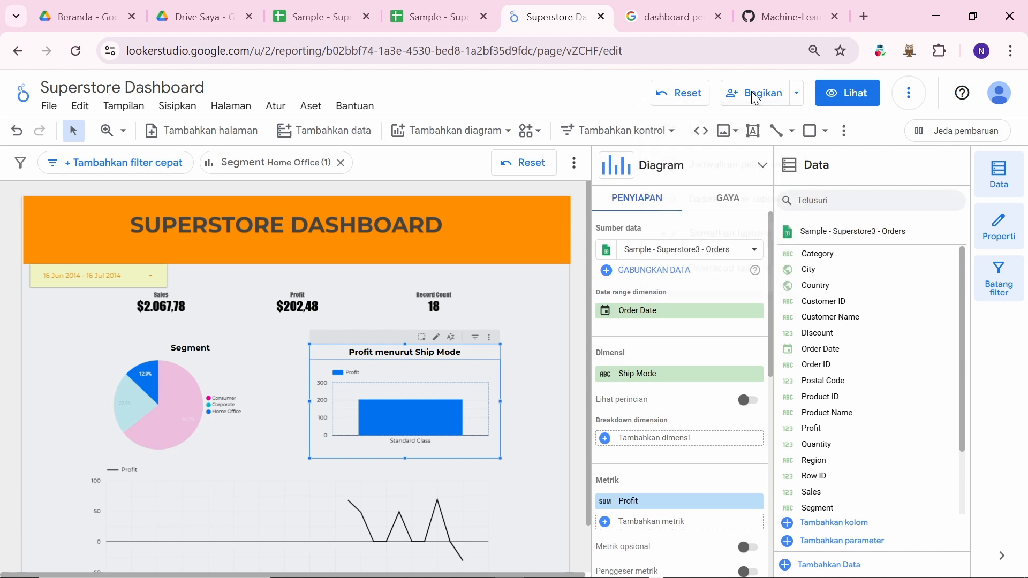
{"action": "left_click", "coordinate": [750, 94]}
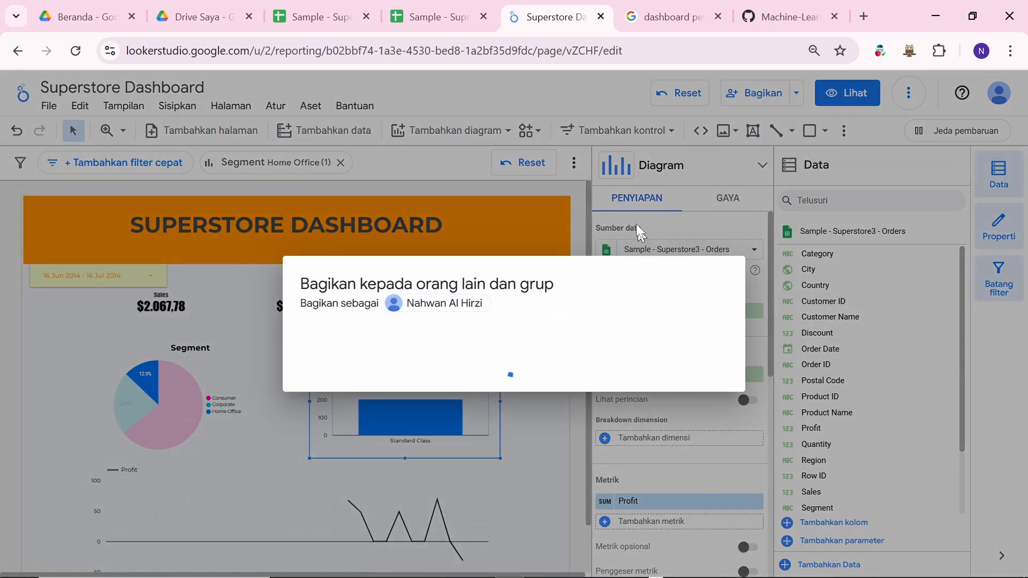
{"action": "left_click", "coordinate": [597, 94]}
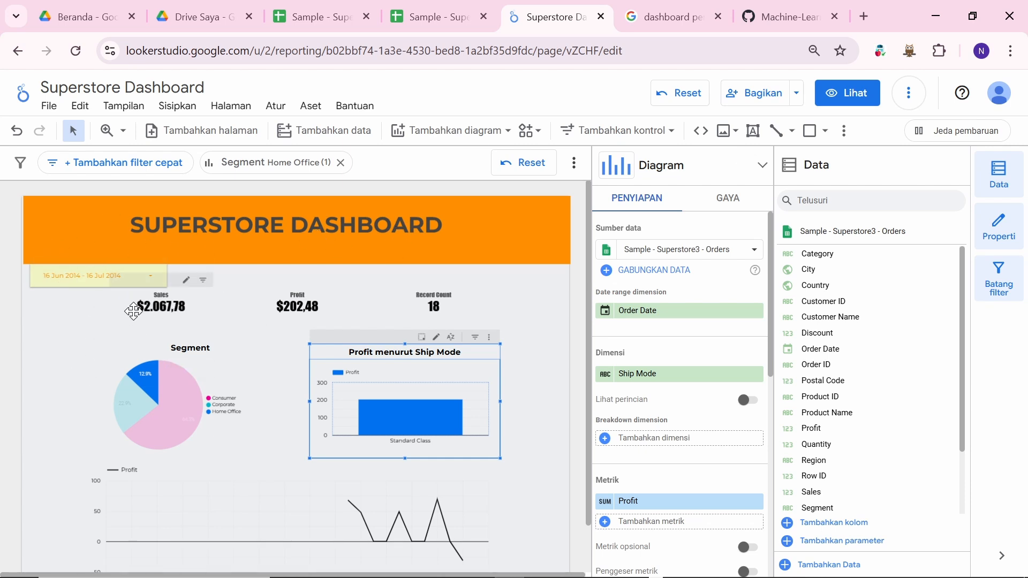
{"action": "scroll", "coordinate": [275, 401], "scroll_direction": "down", "scroll_amount": 1}
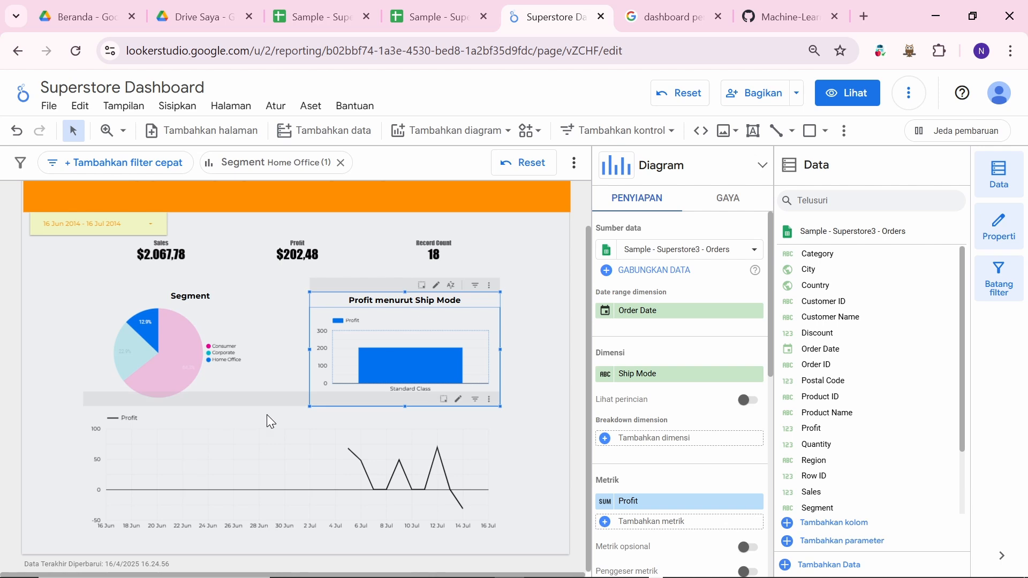
{"action": "scroll", "coordinate": [461, 257], "scroll_direction": "up", "scroll_amount": 1}
{"action": "key", "text": "alt+Tab"}
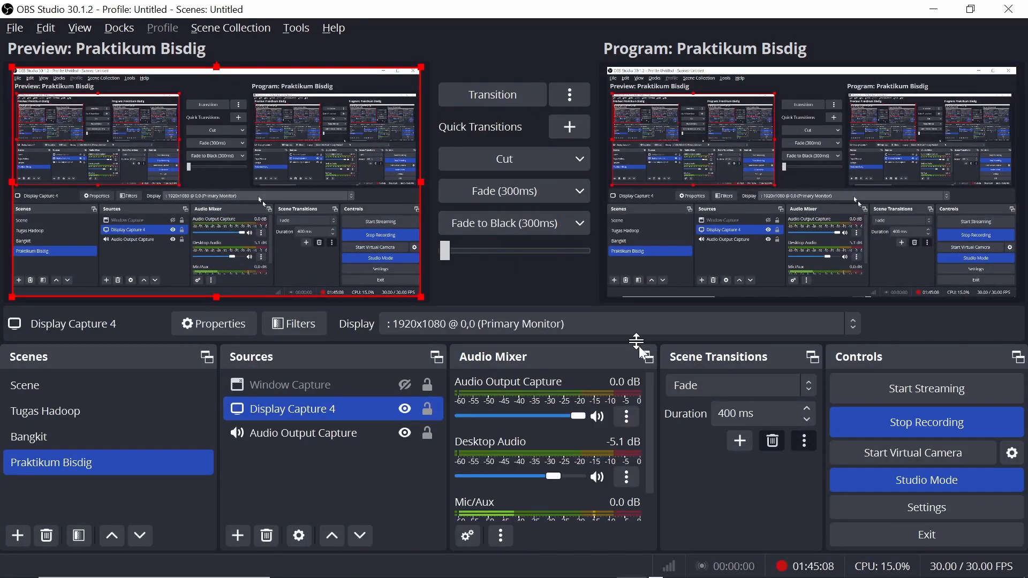
{"action": "key", "text": "alt+Tab"}
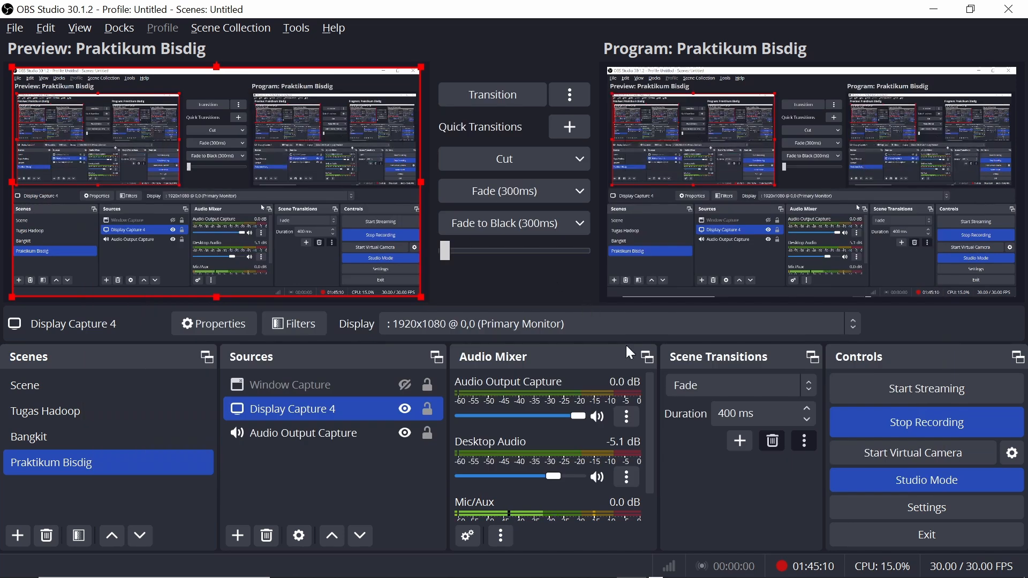
{"action": "key", "text": "alt+Tab"}
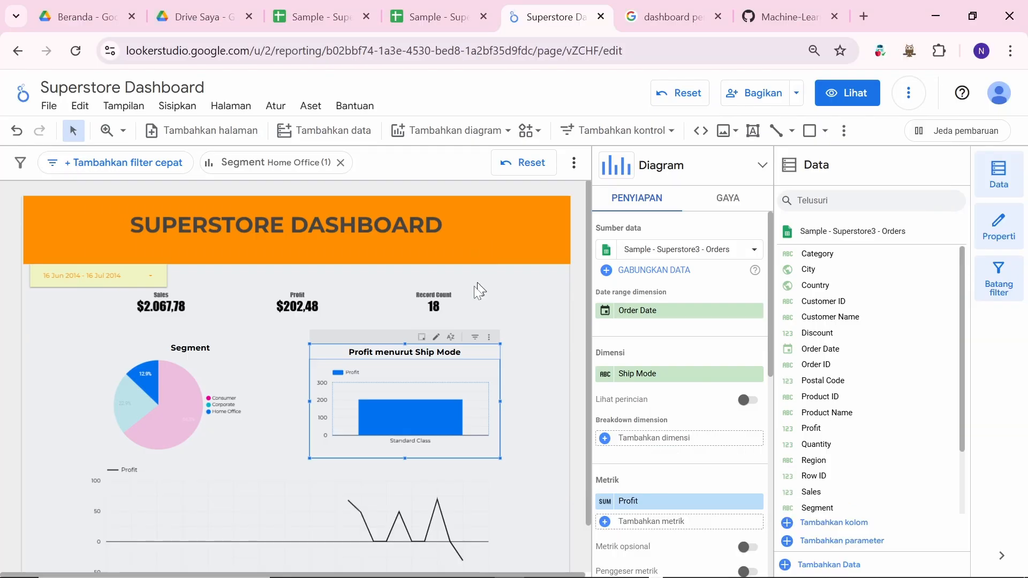